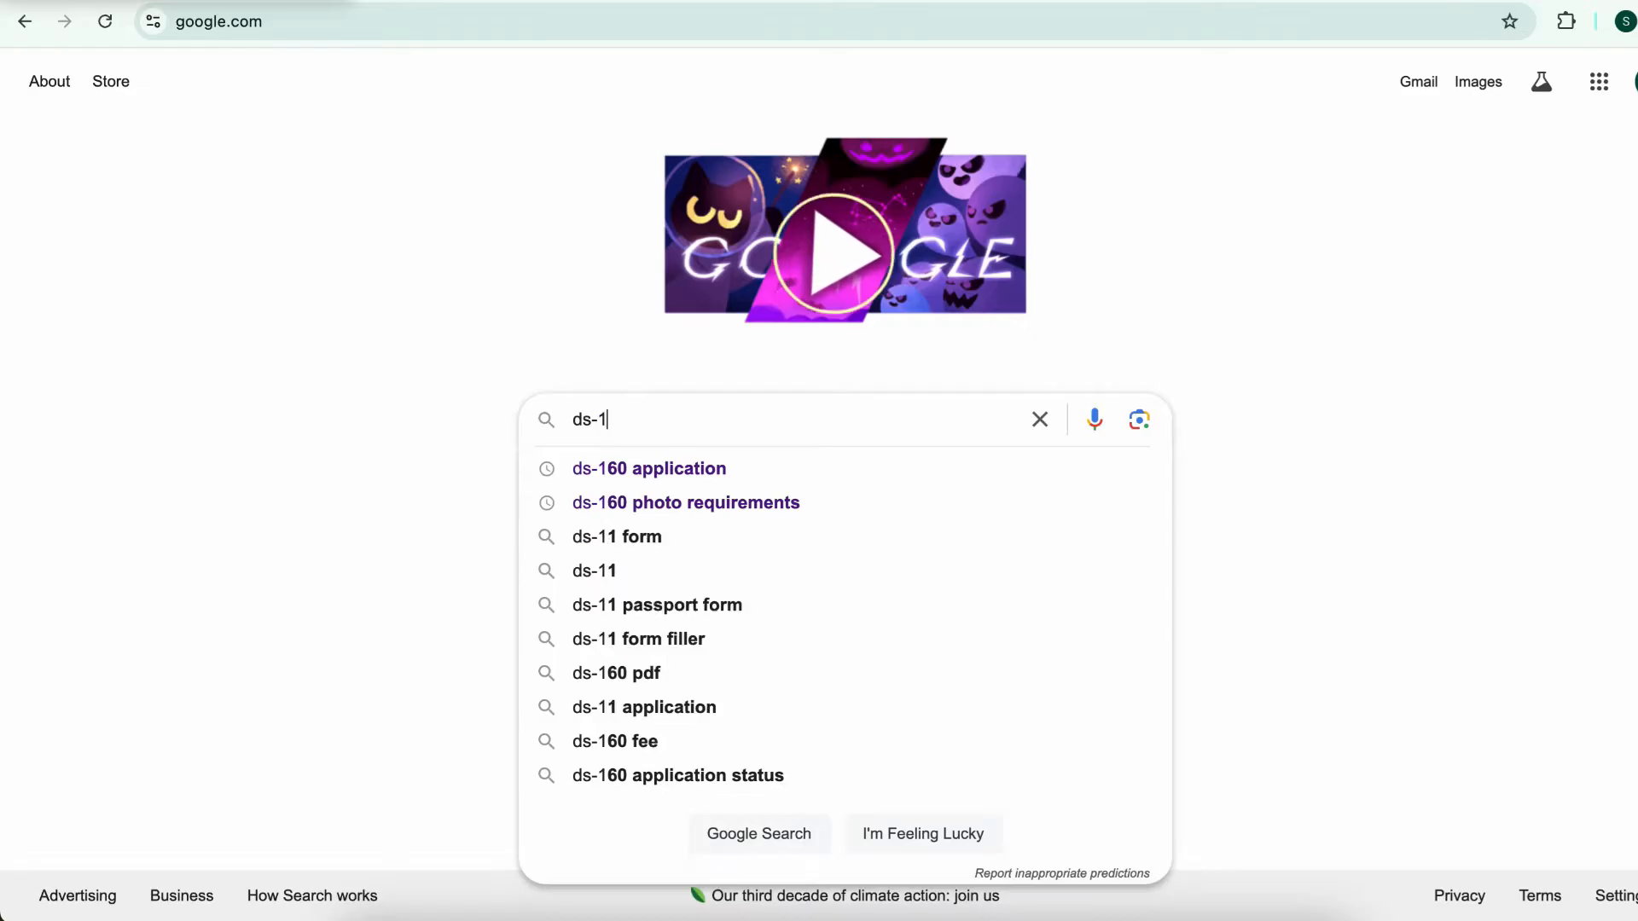
Search Google for 'ds-160 application' and open the official ceac.state.gov DS-160 result
{"action": "type", "text": "pplication"}
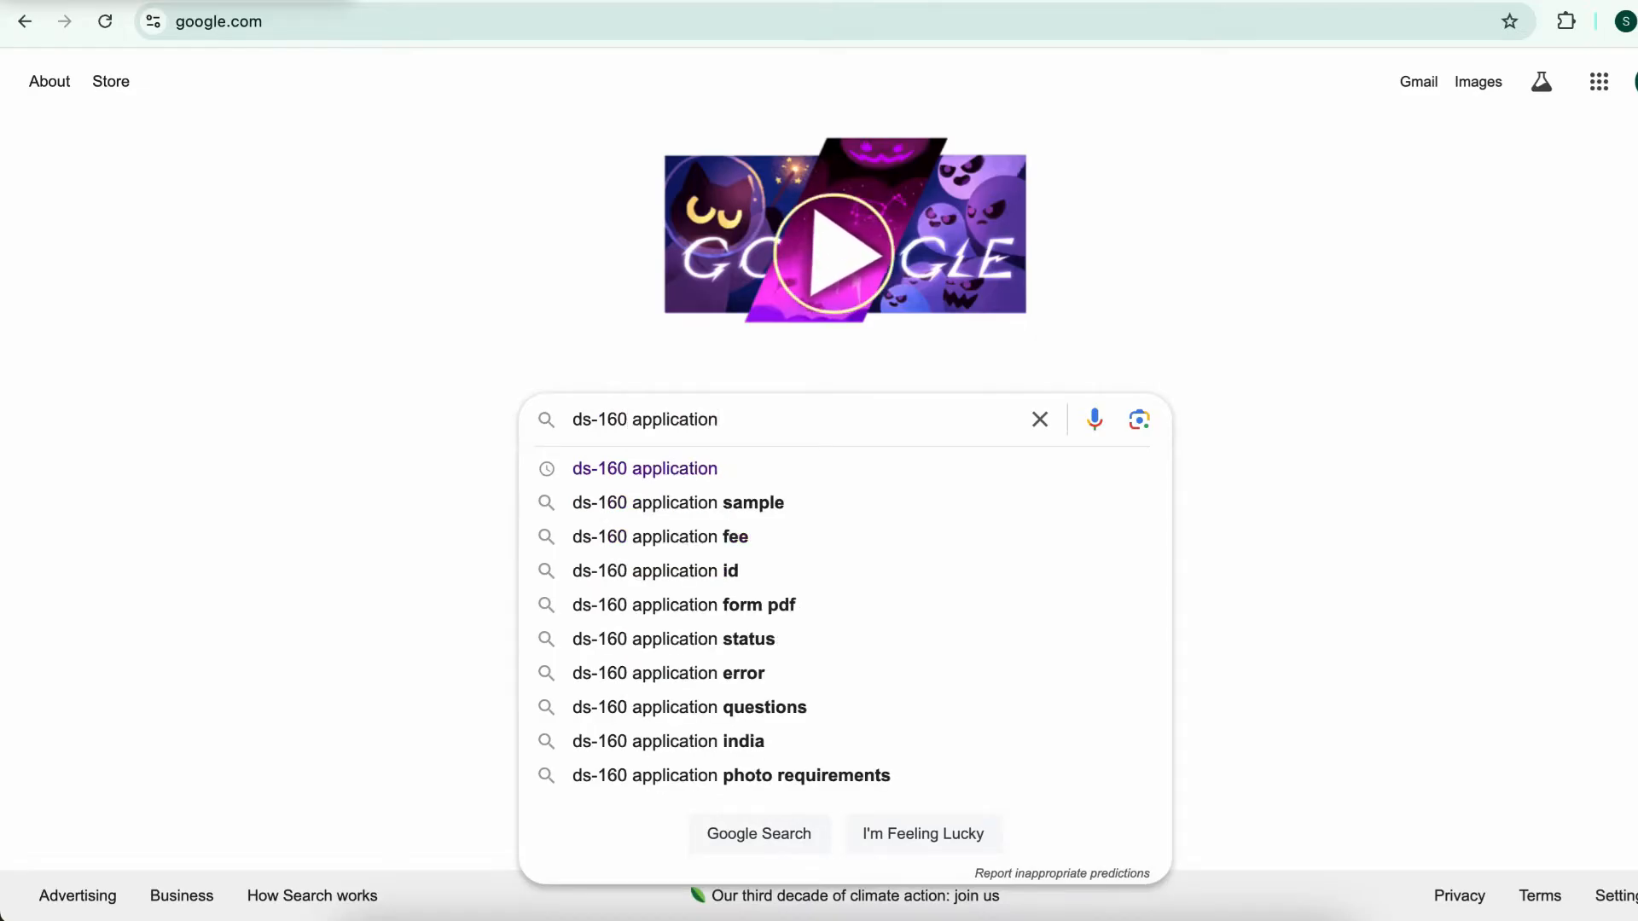
{"action": "key", "text": "Return"}
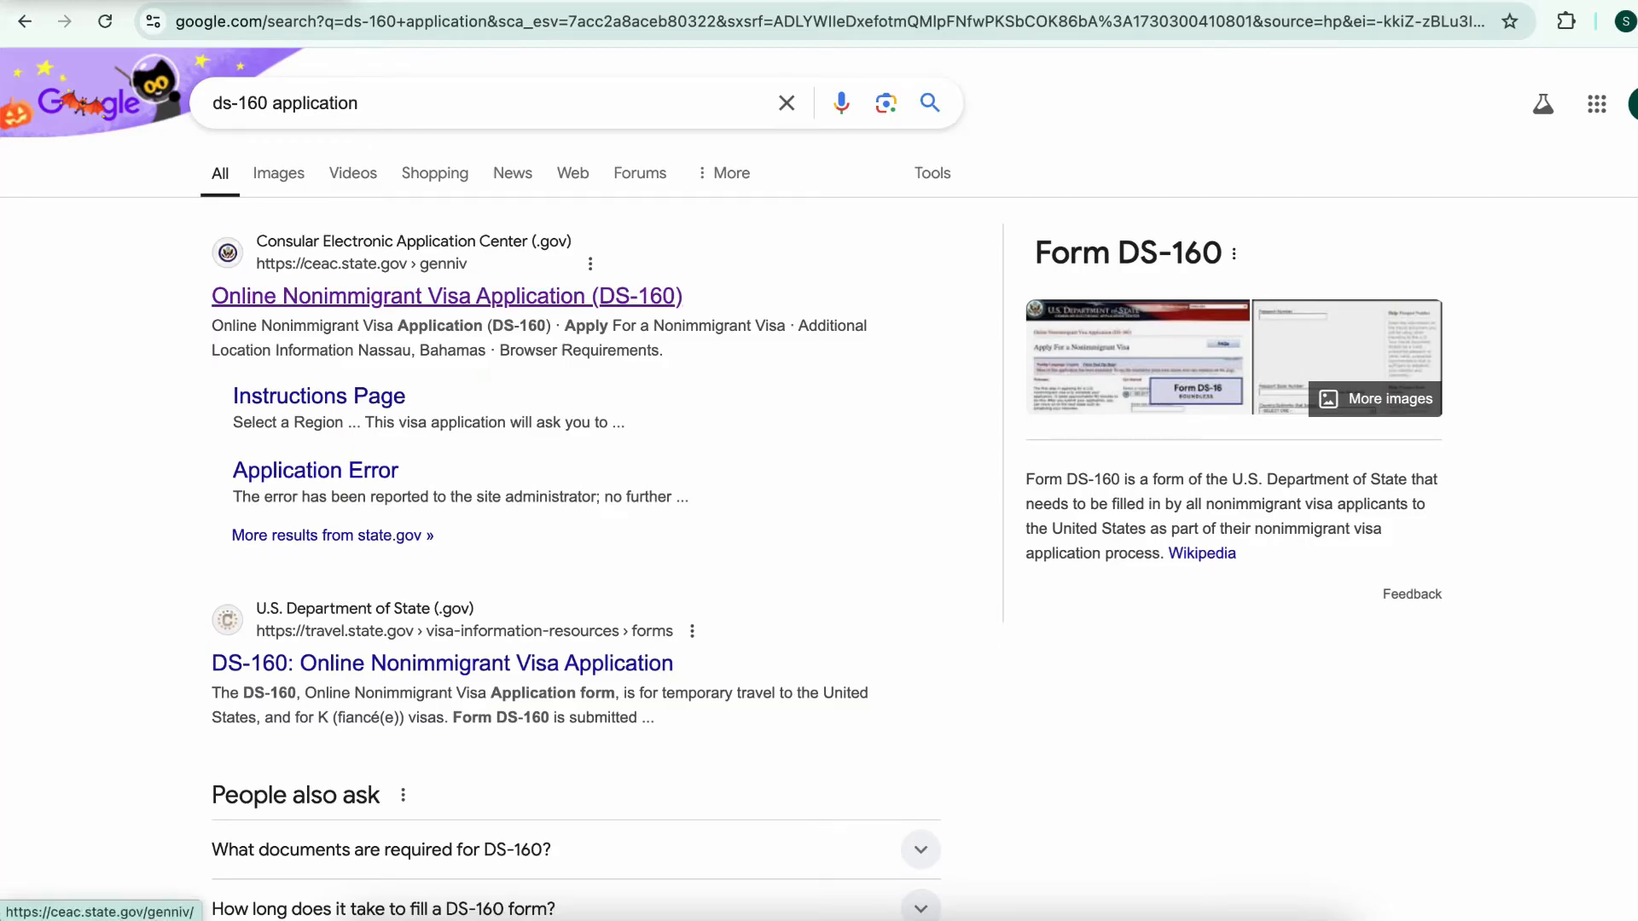
{"action": "left_click", "coordinate": [447, 296]}
Choose GHANA, ACCRA as the location, enter the displayed captcha code, and start a new application
{"action": "scroll", "coordinate": [540, 454], "scroll_direction": "down", "scroll_amount": 1}
{"action": "scroll", "coordinate": [541, 454], "scroll_direction": "up", "scroll_amount": 1}
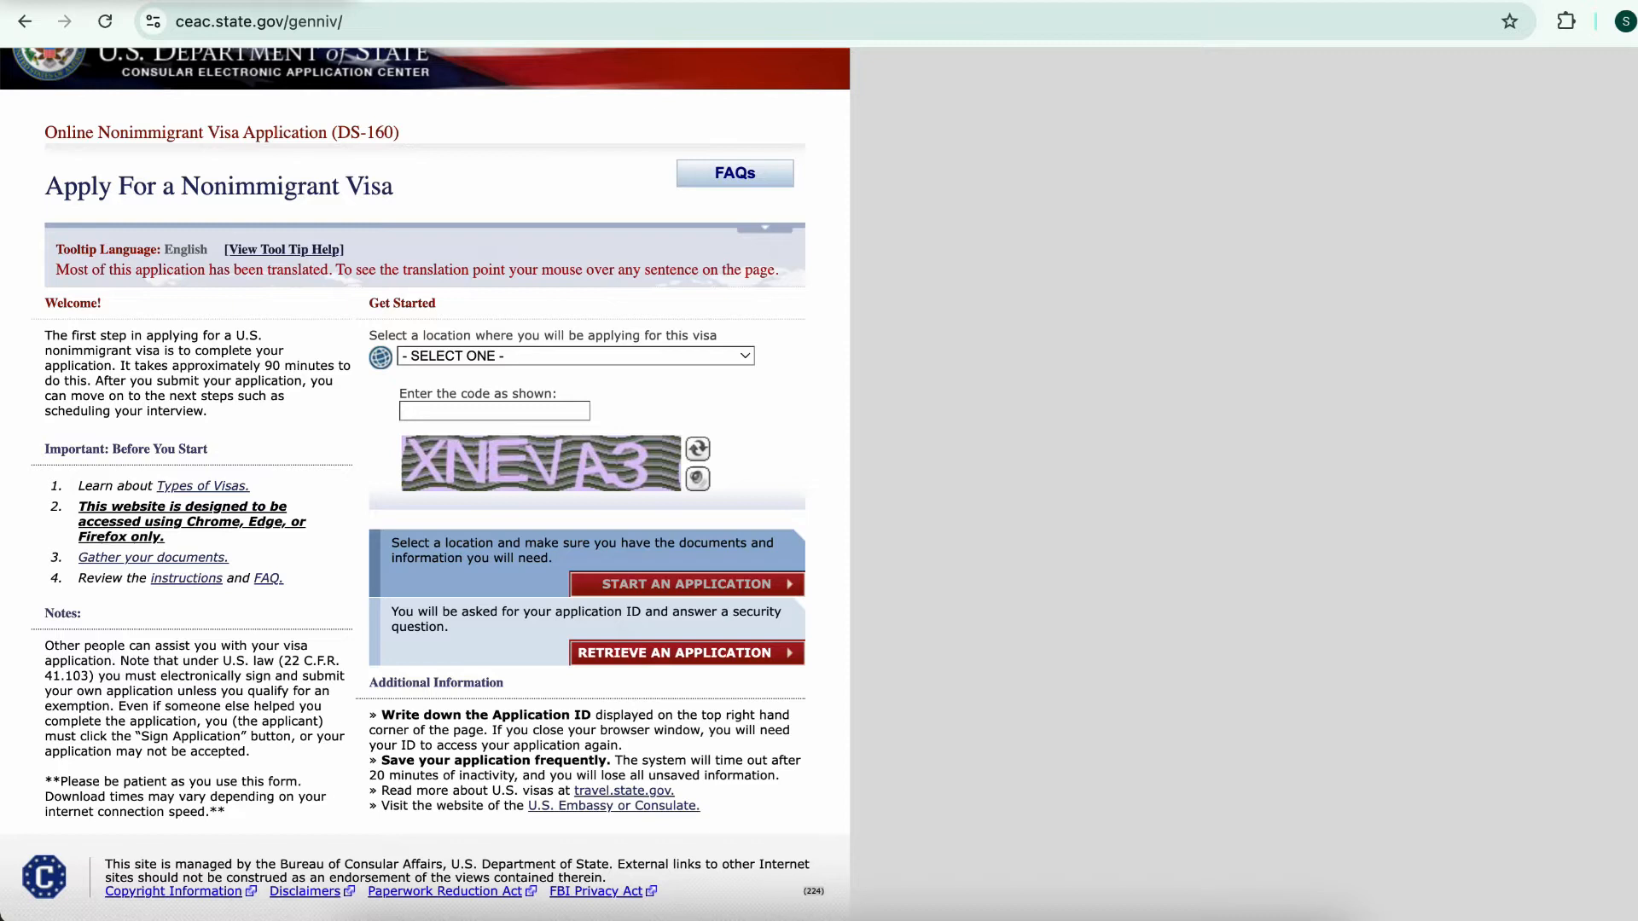
{"action": "left_click", "coordinate": [576, 355]}
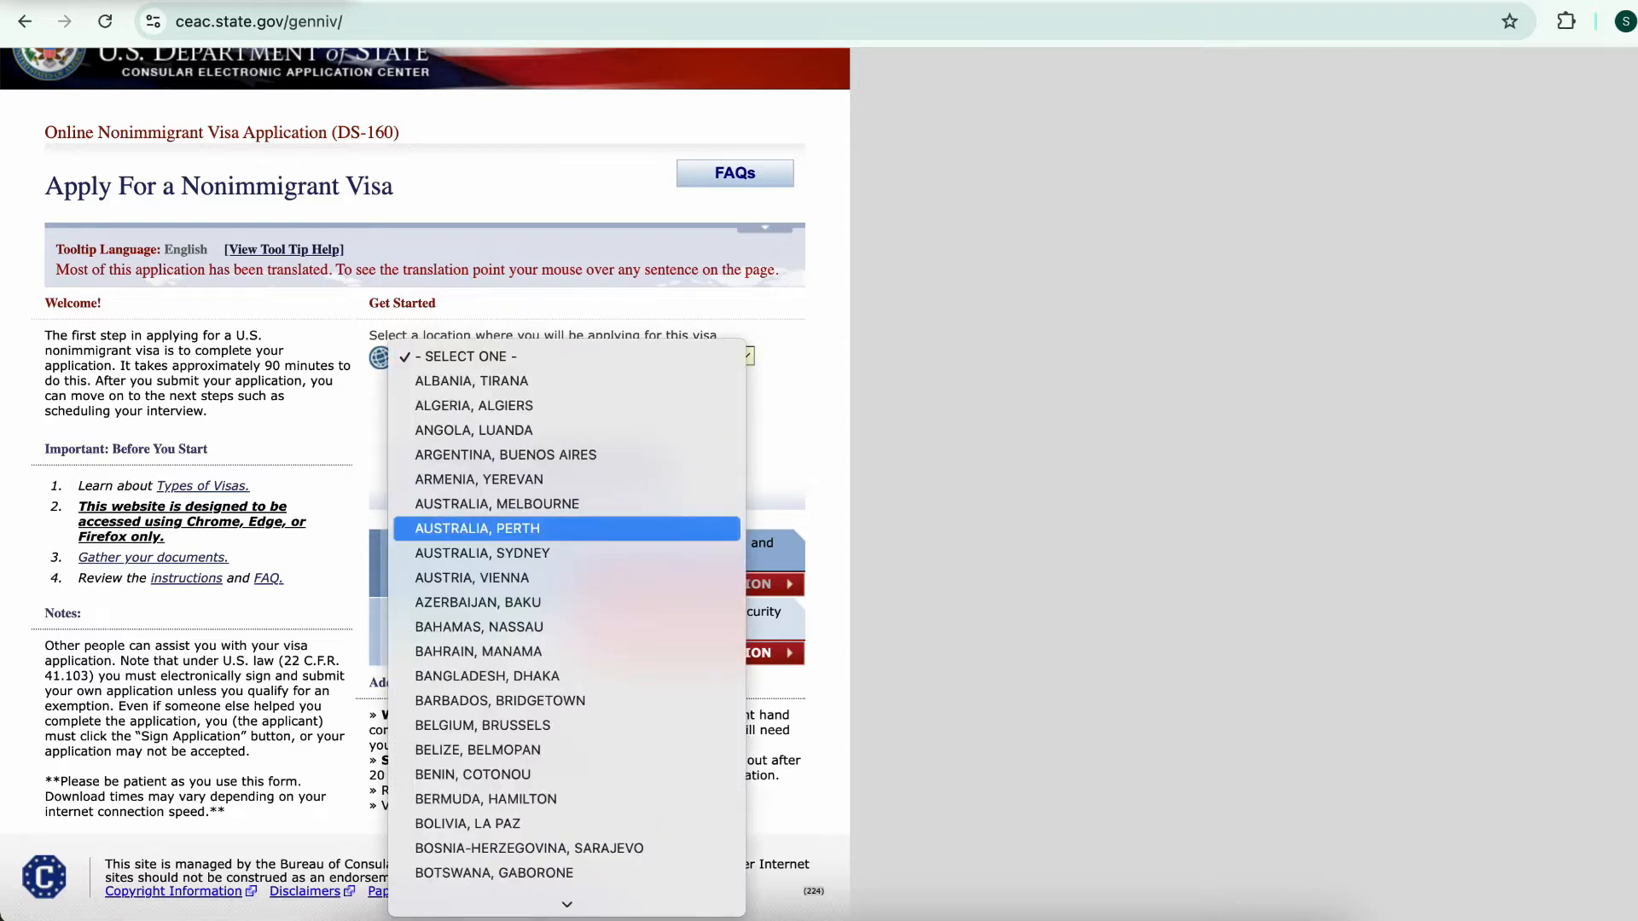
{"action": "scroll", "coordinate": [566, 675], "scroll_direction": "down", "scroll_amount": 3}
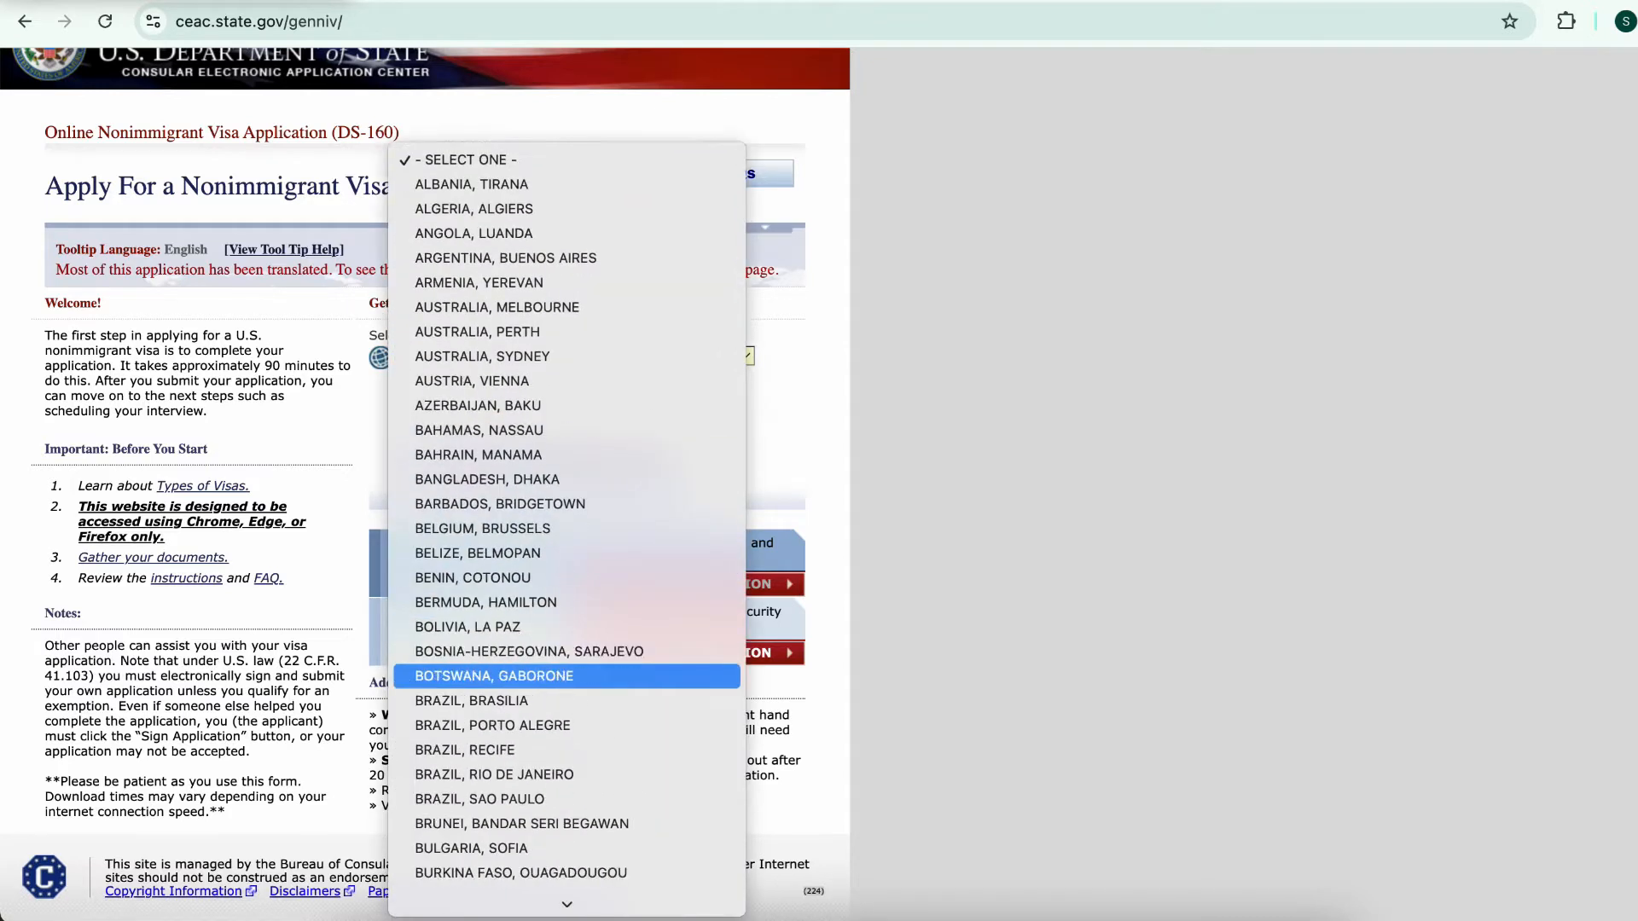
{"action": "type", "text": "gh"}
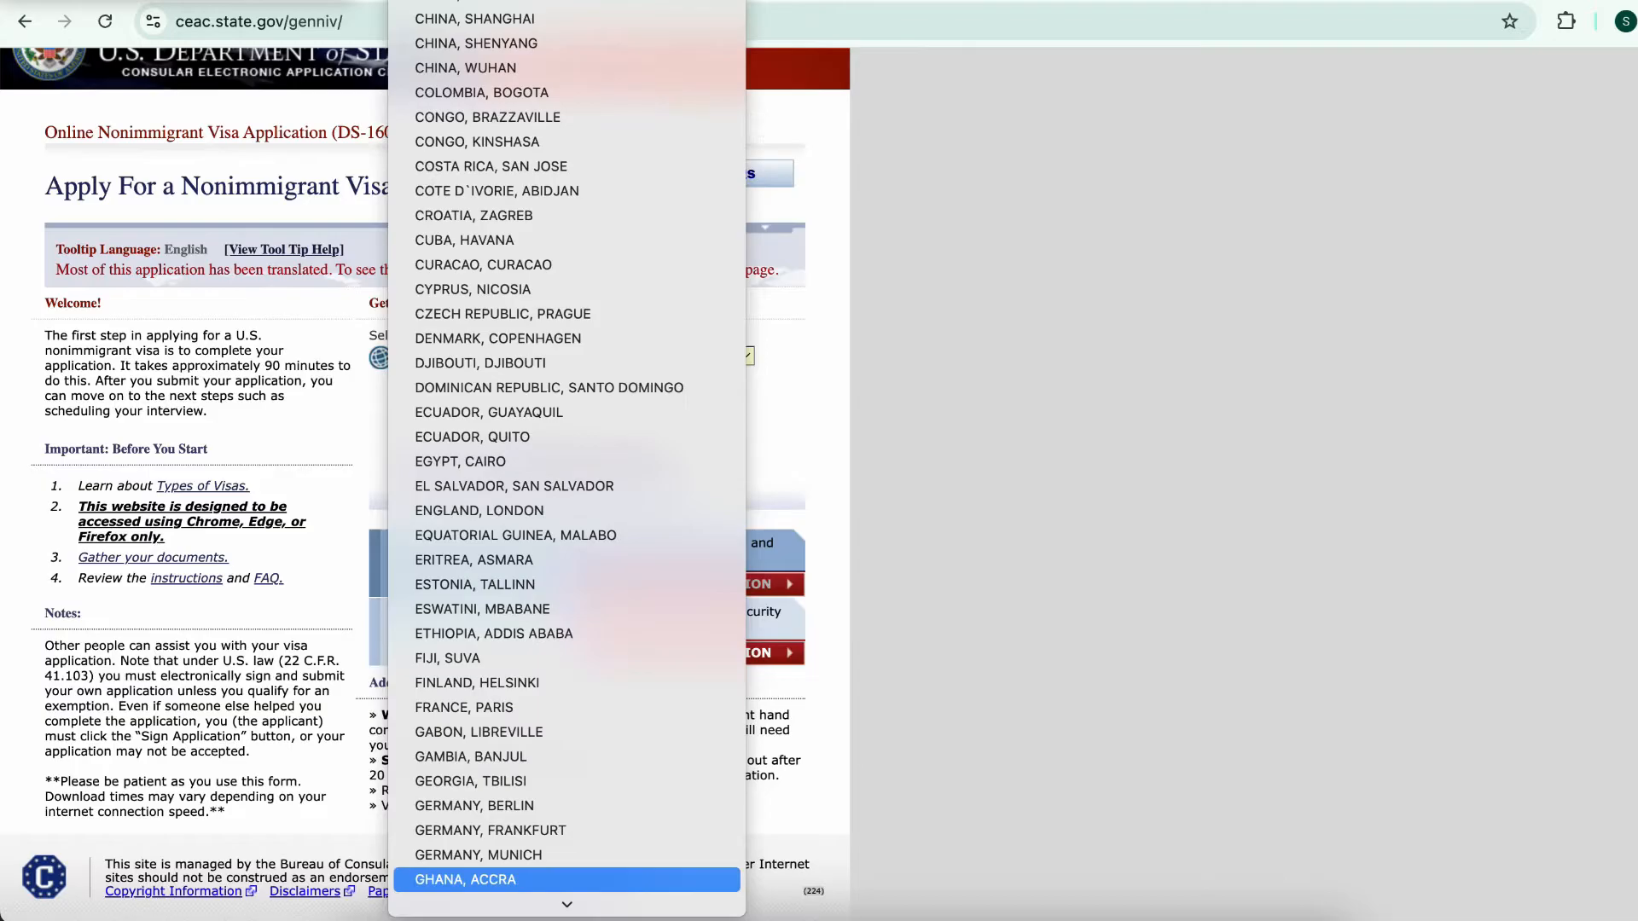
{"action": "key", "text": "Return"}
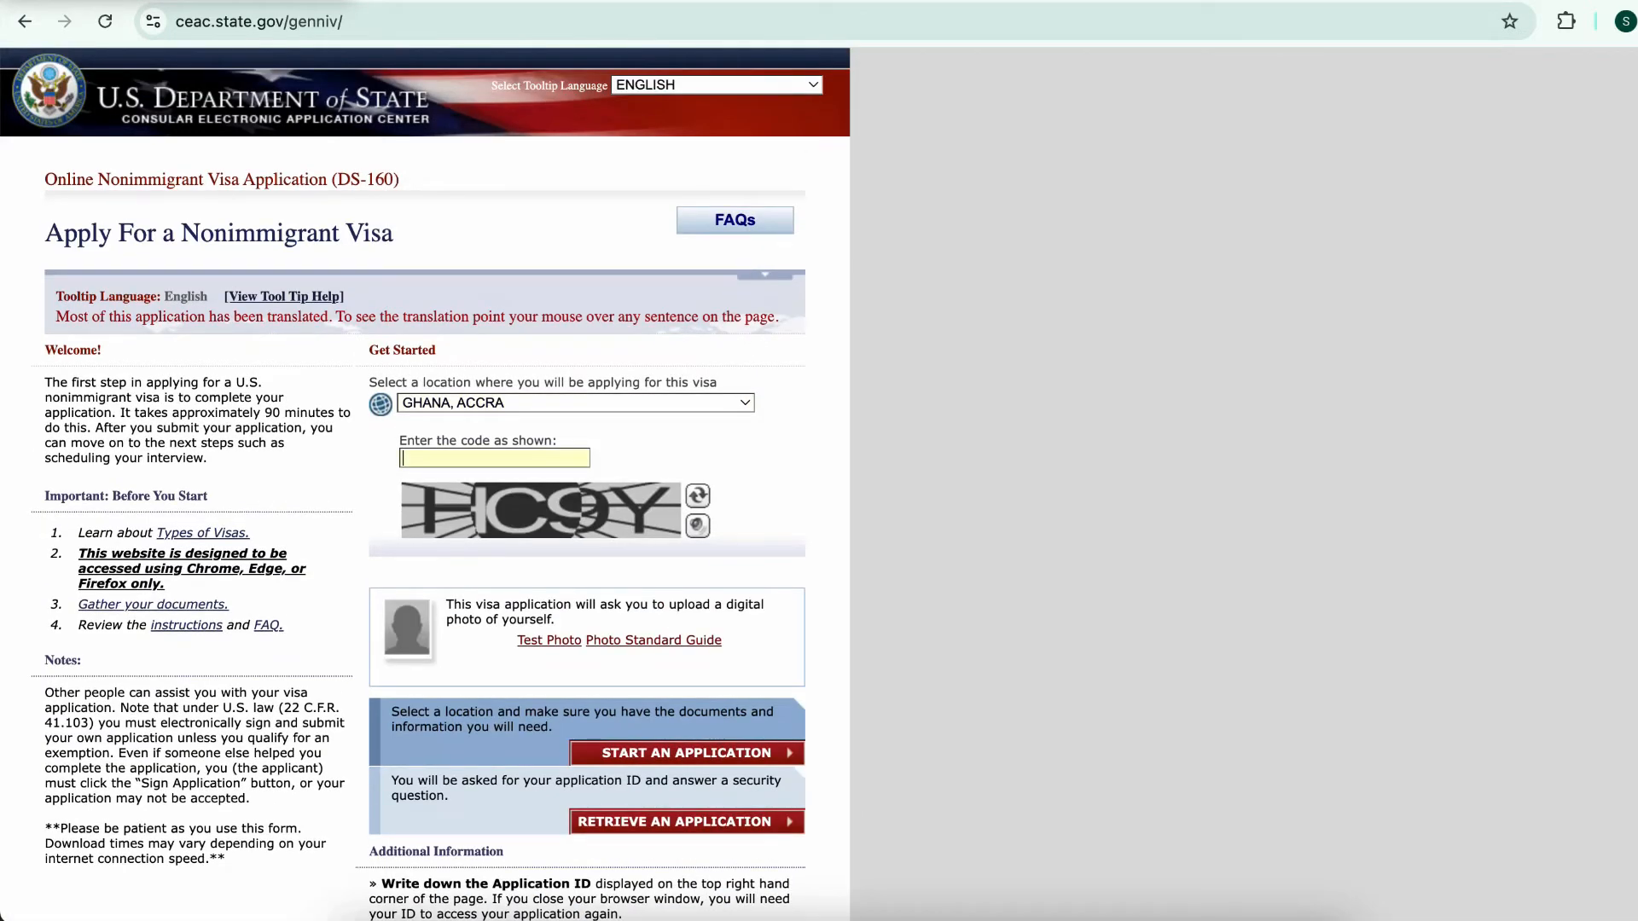
{"action": "type", "text": "HC9Y"}
{"action": "scroll", "coordinate": [425, 512], "scroll_direction": "down", "scroll_amount": 2}
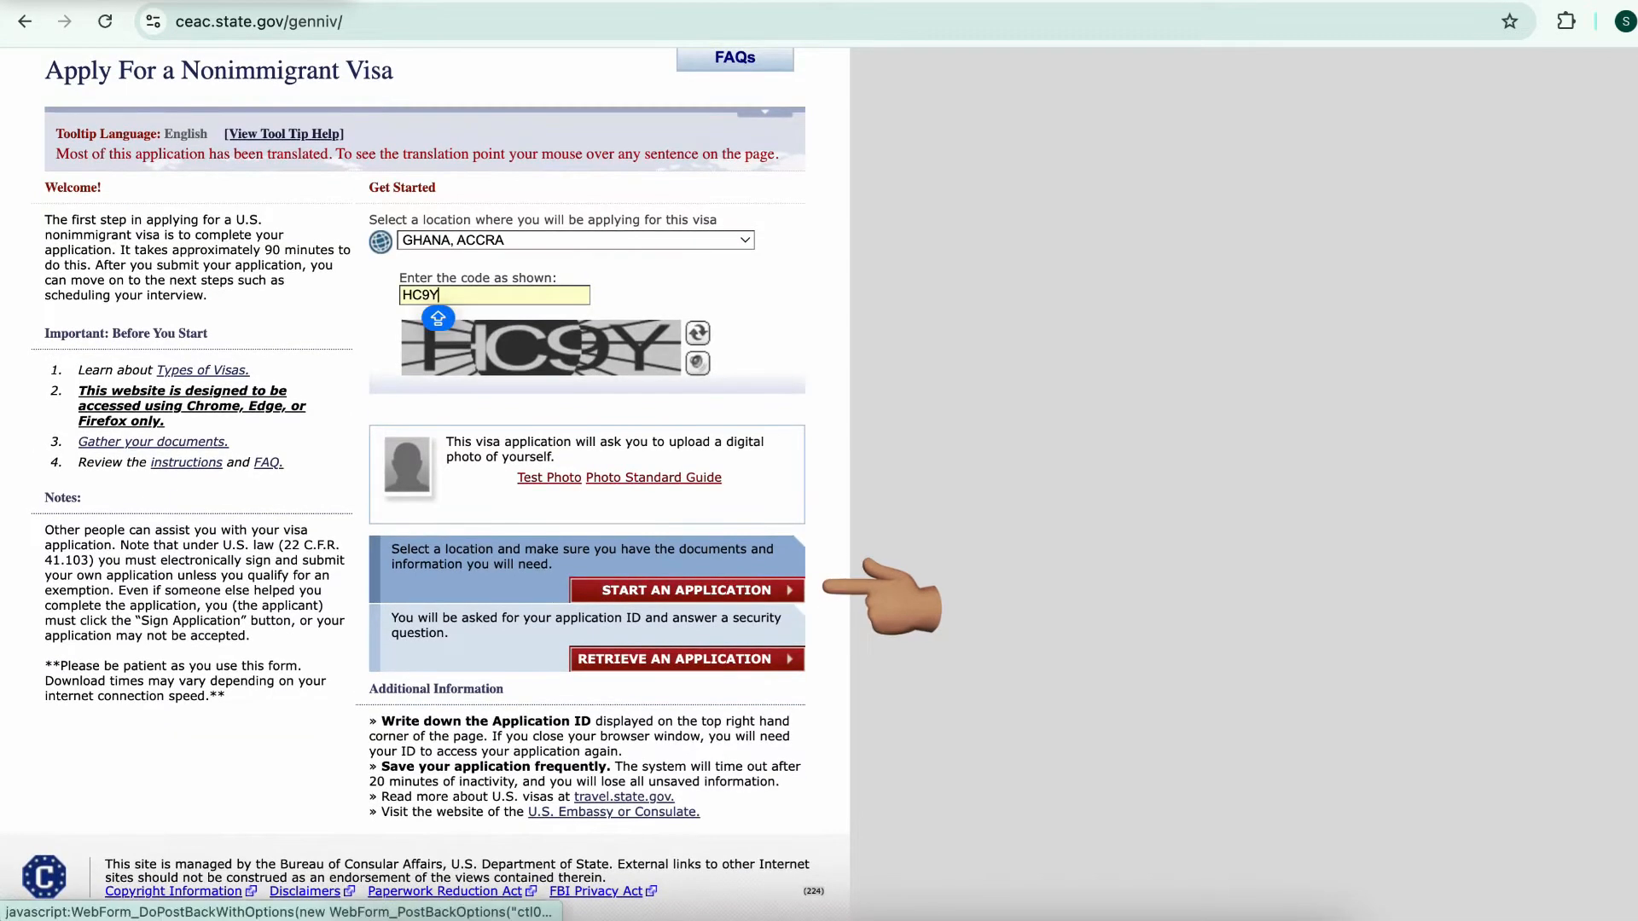
{"action": "left_click", "coordinate": [687, 590]}
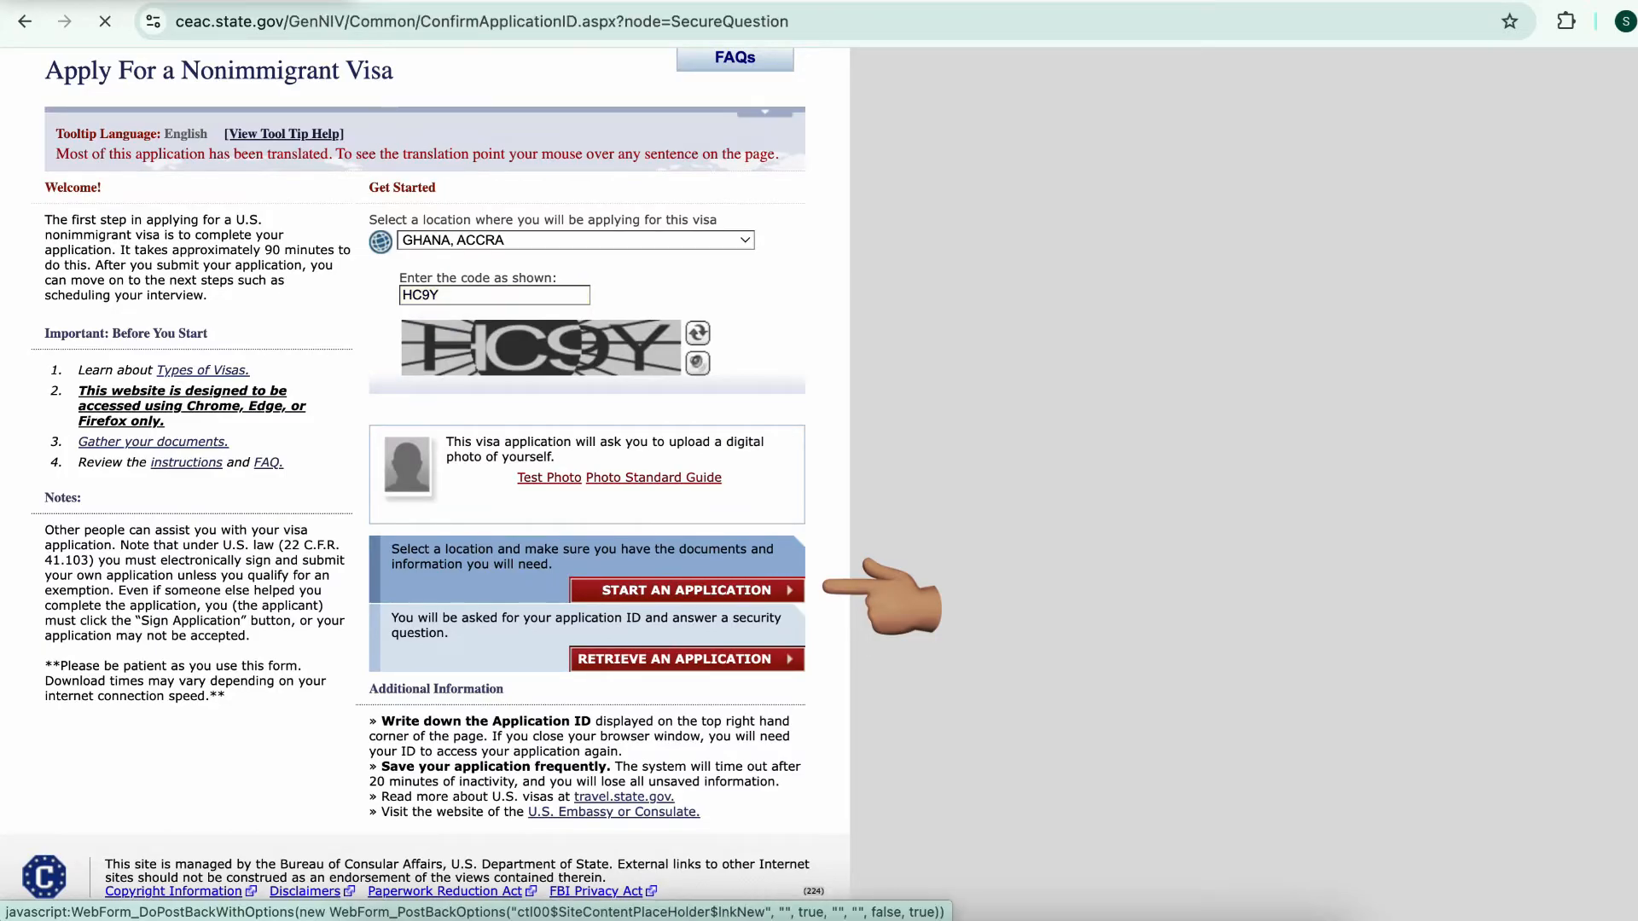
Copy the application ID and save the application ID page as a PDF
{"action": "left_click_drag", "start_coordinate": [767, 384], "coordinate": [632, 384]}
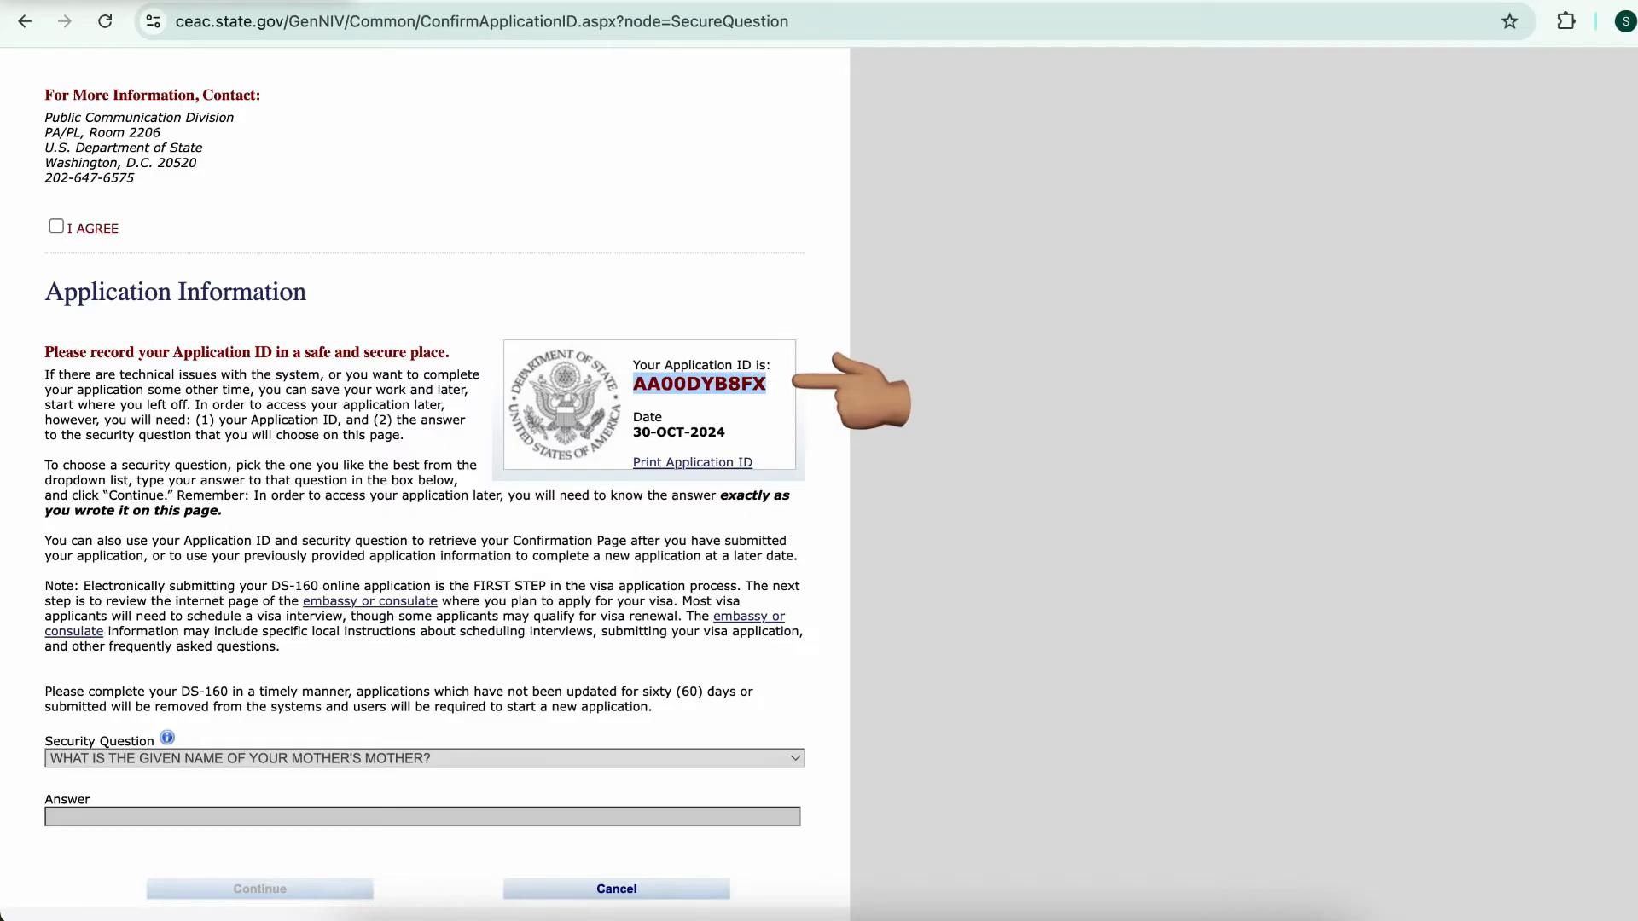
{"action": "left_click", "coordinate": [691, 461]}
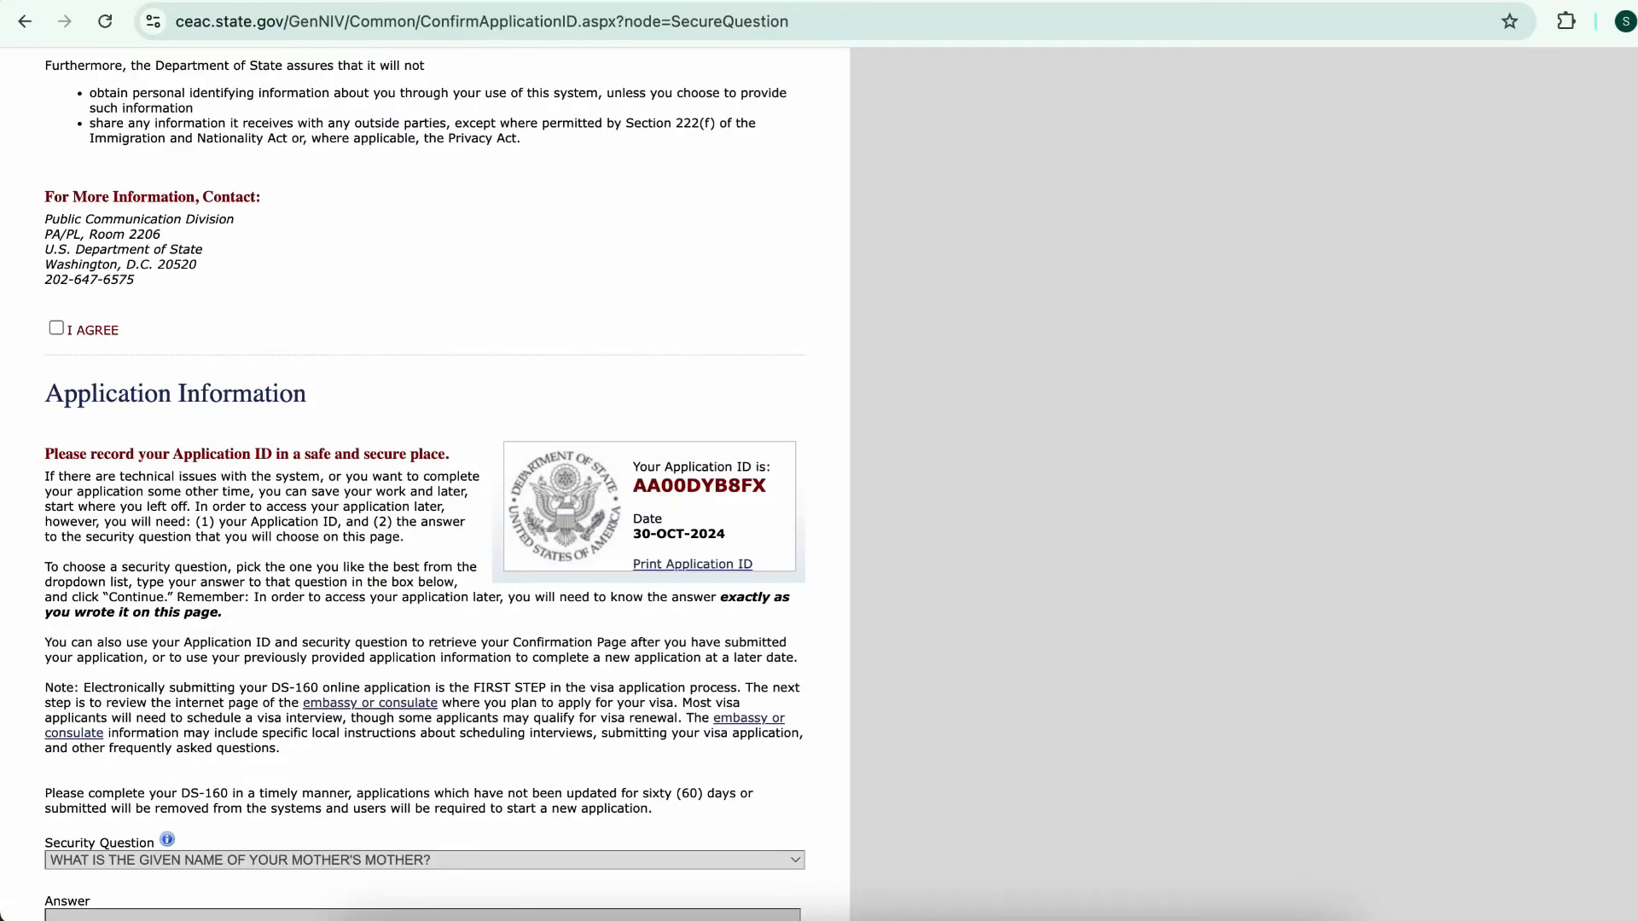
{"action": "left_click", "coordinate": [56, 329]}
Choose the first-job city security question, enter an answer, and continue to Personal Information 1
{"action": "scroll", "coordinate": [425, 484], "scroll_direction": "down", "scroll_amount": 3}
{"action": "left_click", "coordinate": [425, 686]}
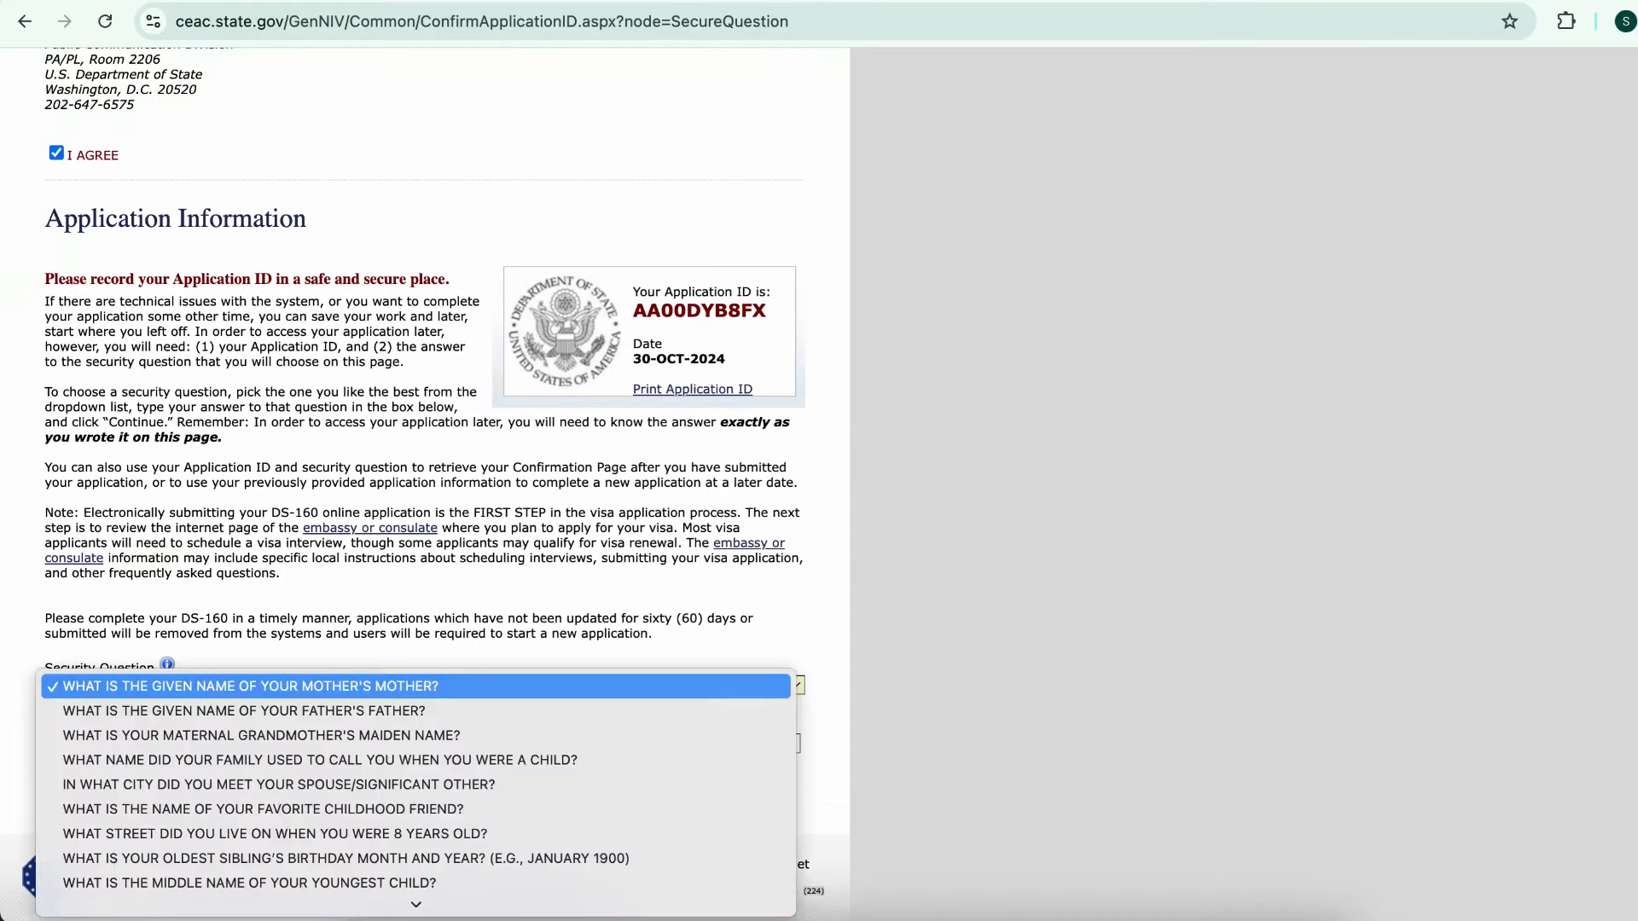
{"action": "scroll", "coordinate": [416, 825], "scroll_direction": "down", "scroll_amount": 5}
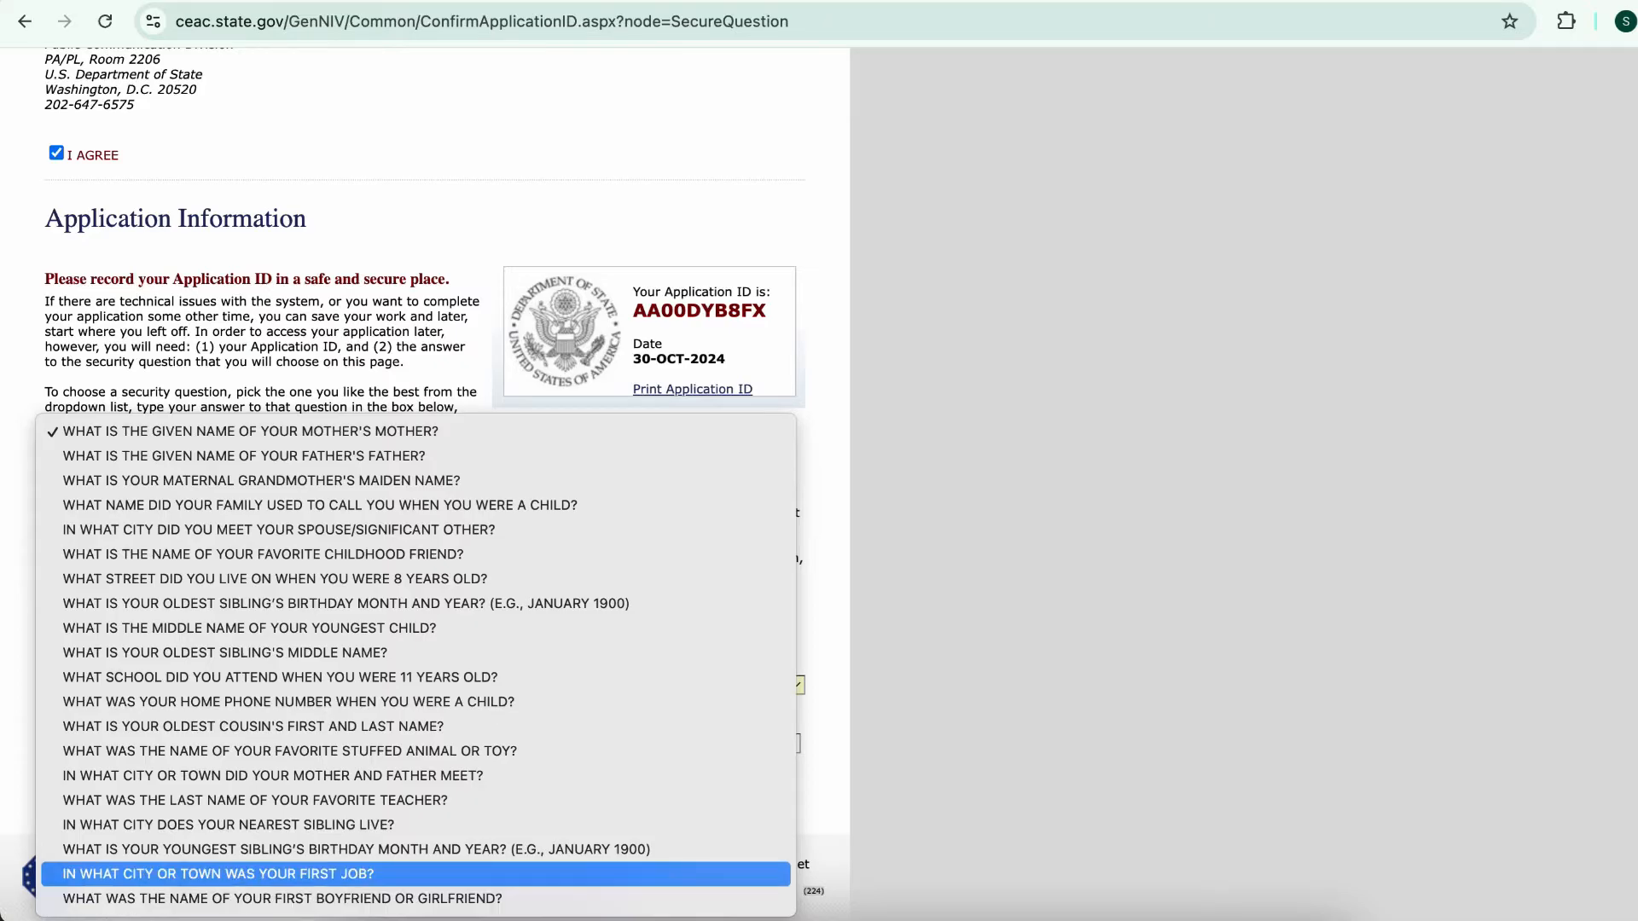
{"action": "left_click", "coordinate": [416, 873]}
{"action": "key", "text": "Tab"}
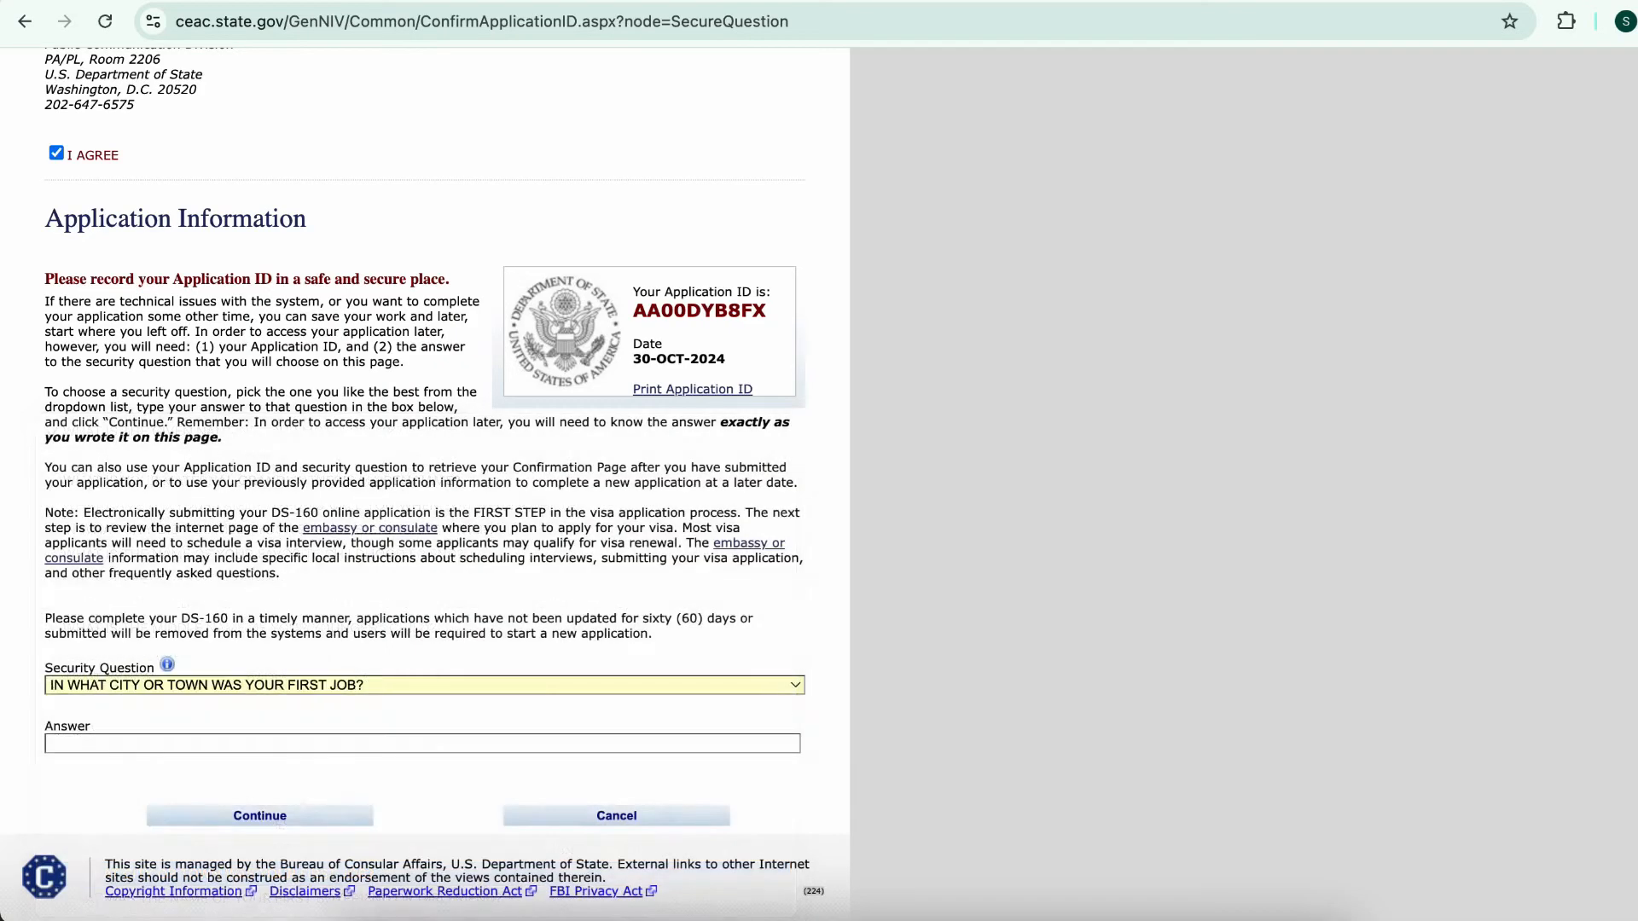
{"action": "key", "text": "Down"}
{"action": "key", "text": "Return"}
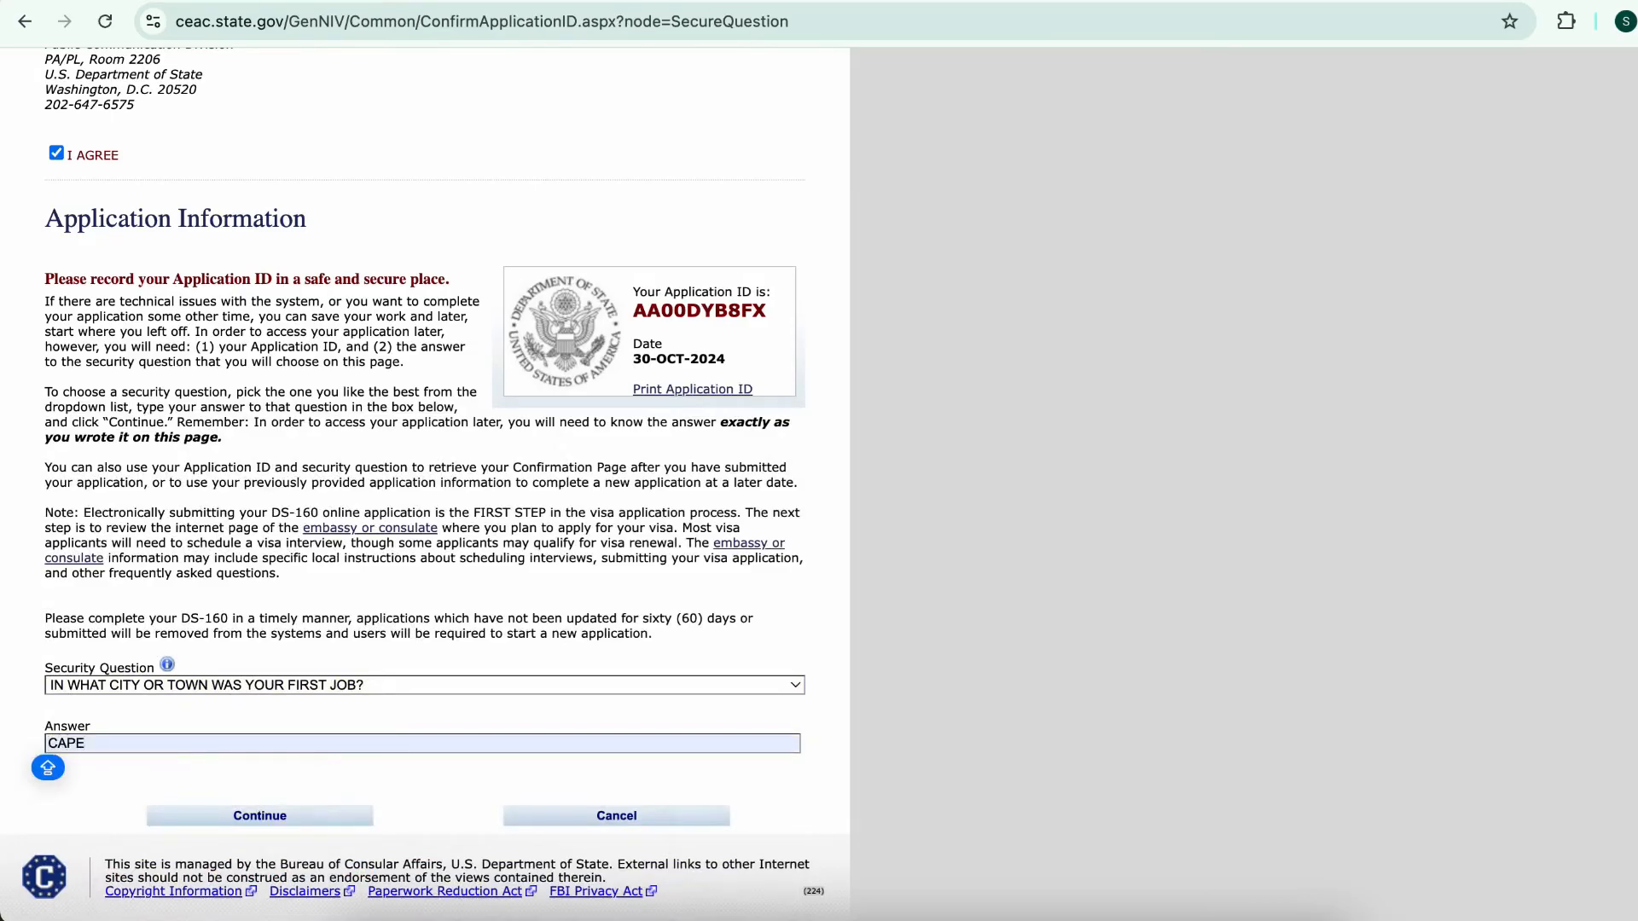
{"action": "key", "text": "Tab"}
{"action": "key", "text": "Return"}
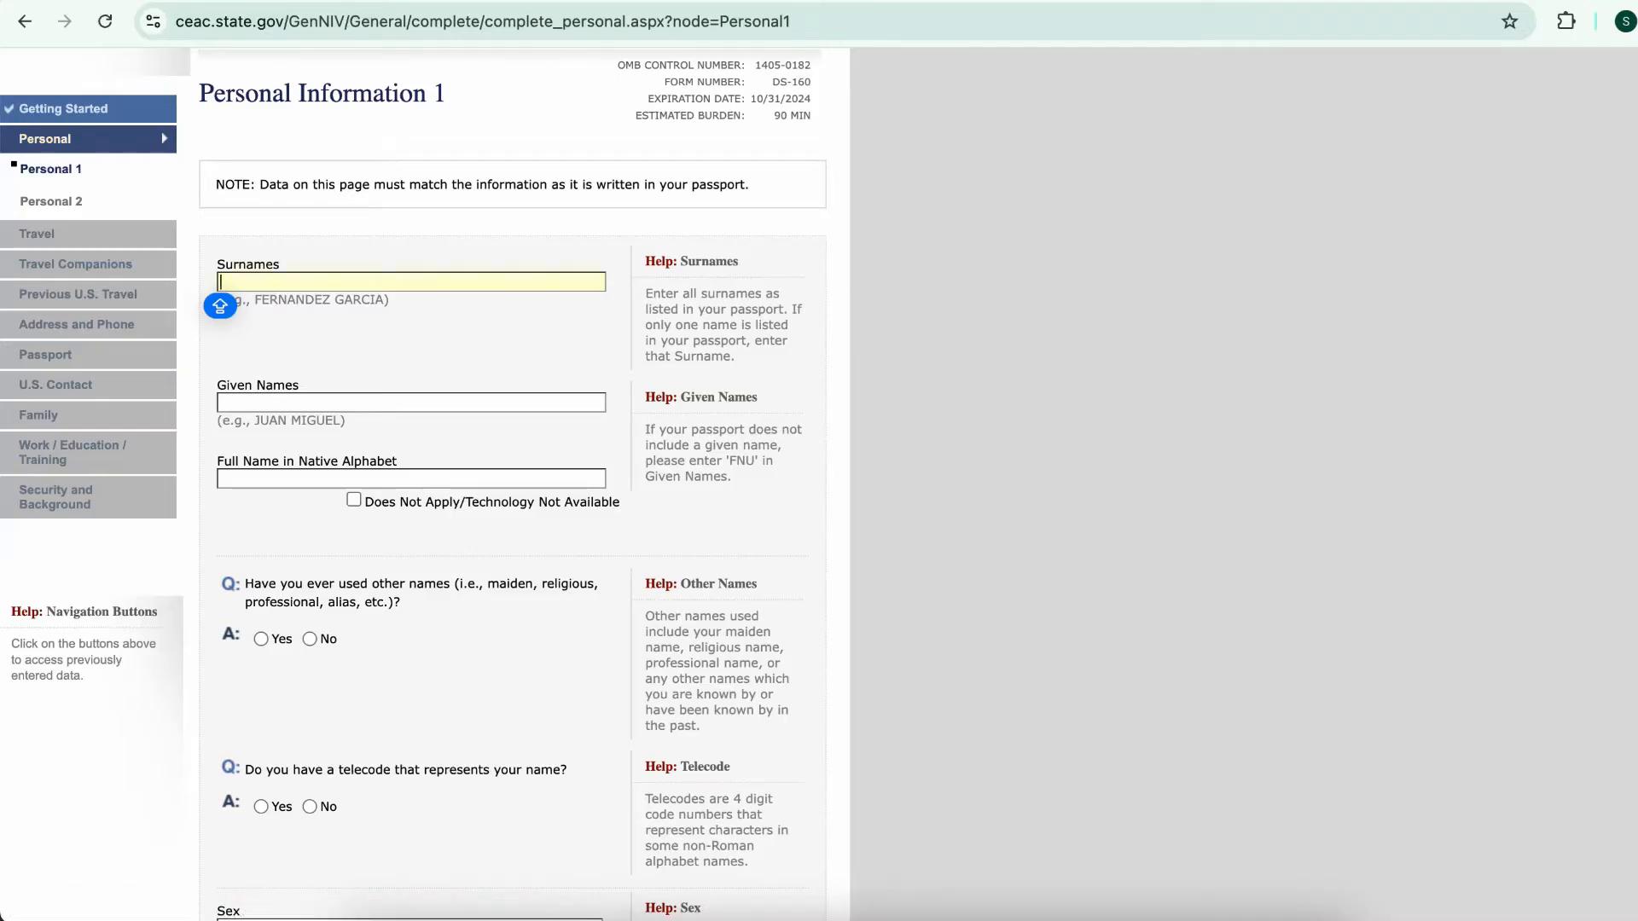
Enter the applicant's surname and given names, with no native-alphabet name, no other names, and no telecode
{"action": "type", "text": "GUIDES"}
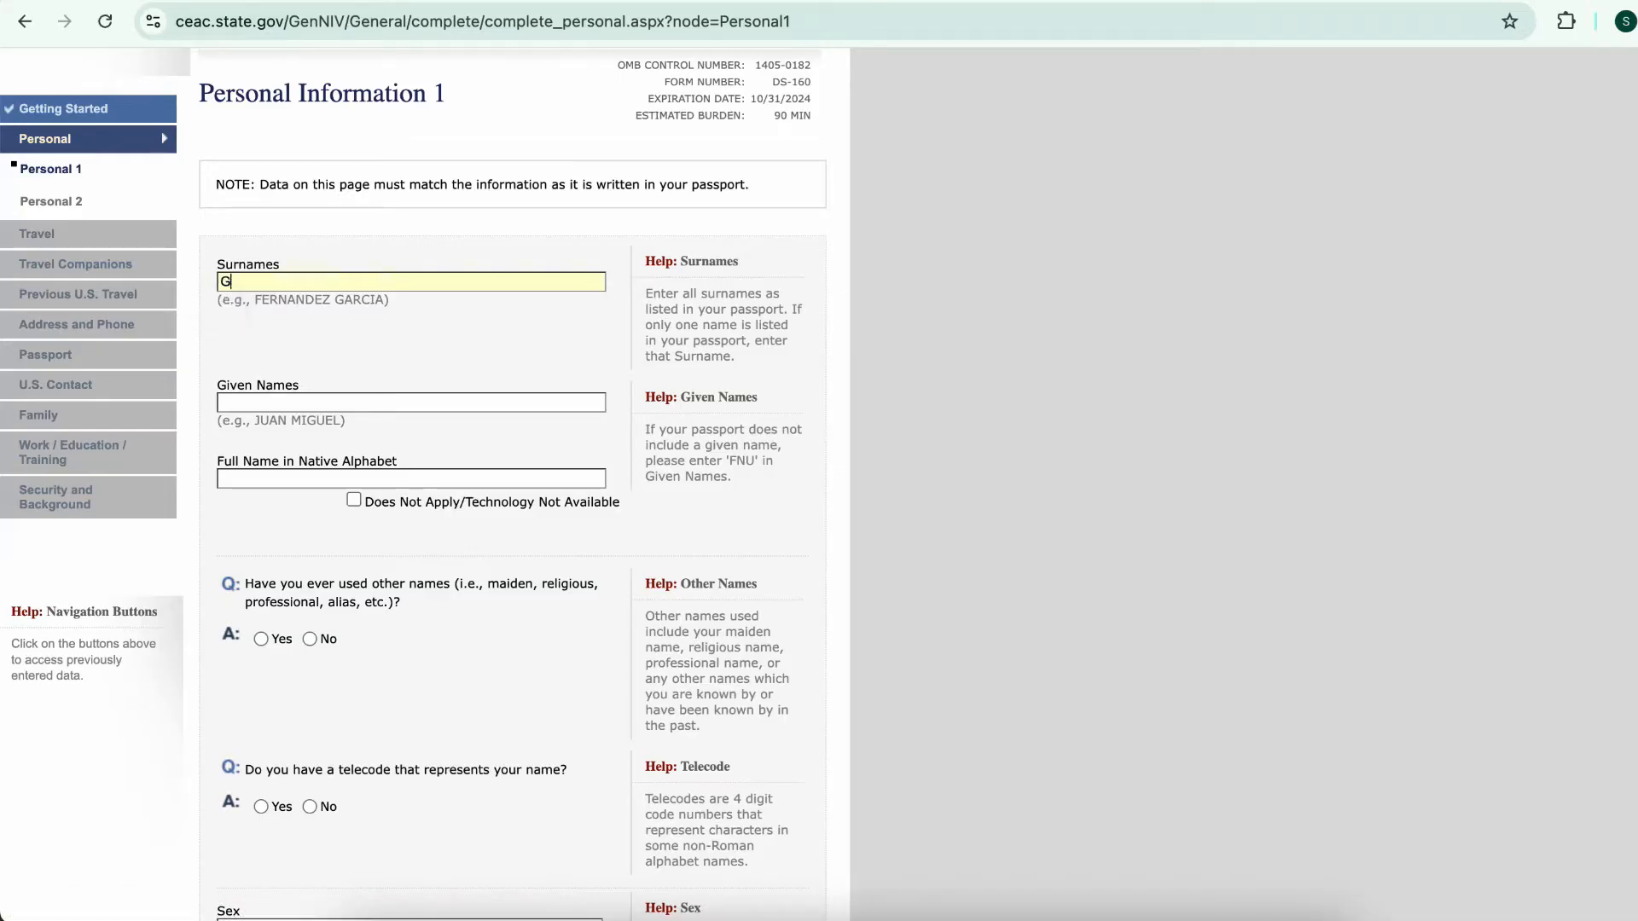
{"action": "key", "text": "Tab"}
{"action": "key", "text": "Caps_Lock"}
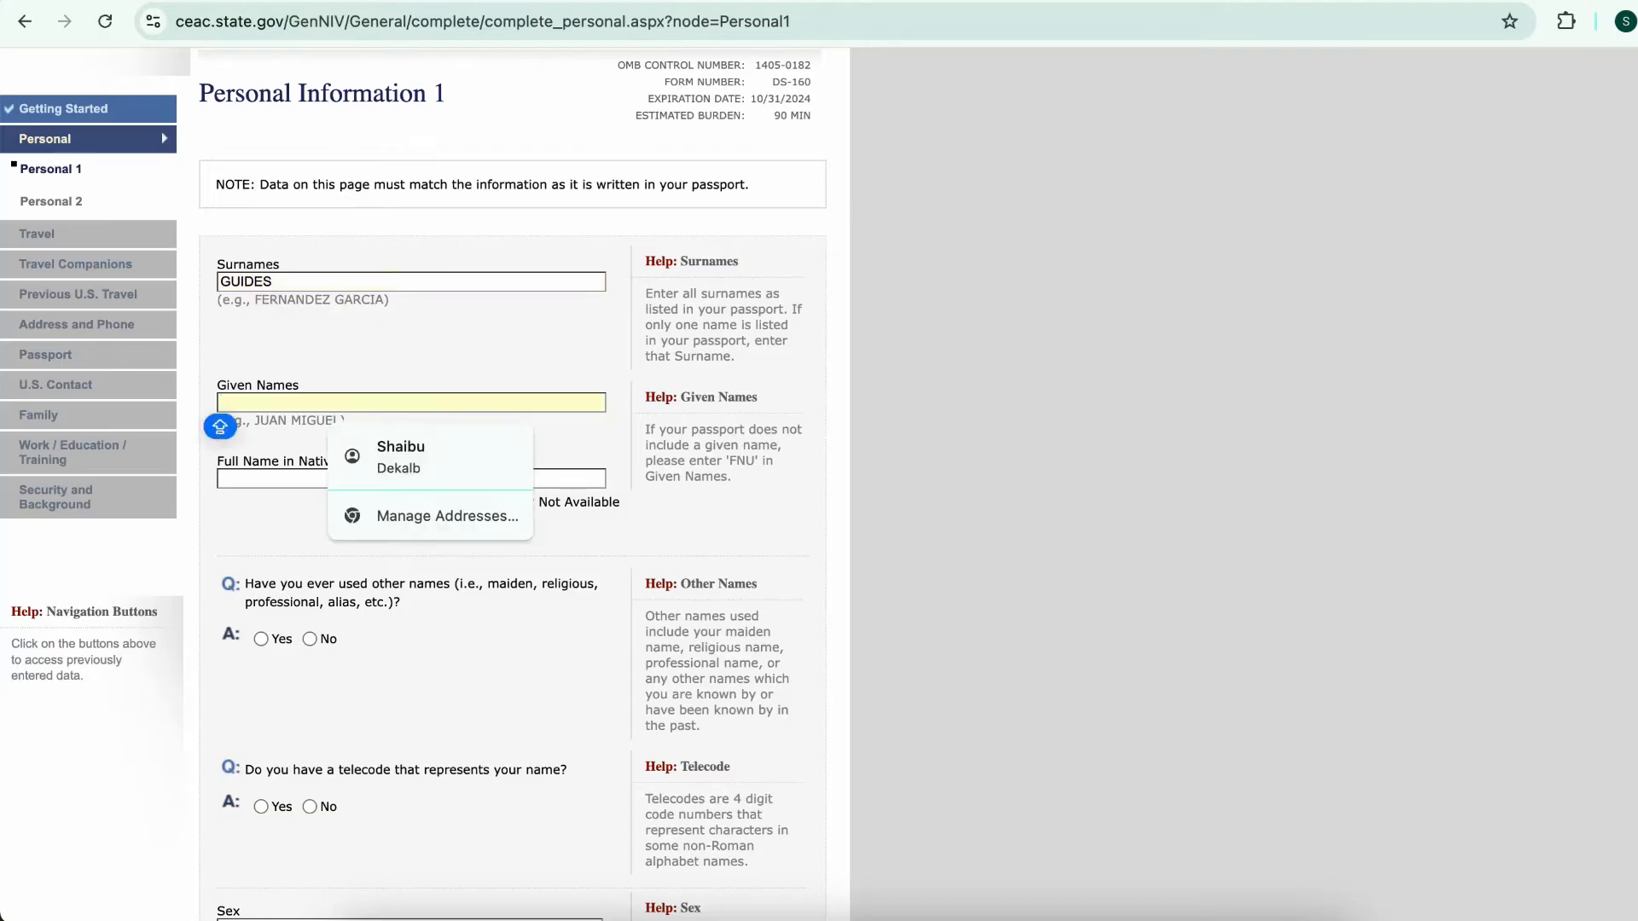
{"action": "type", "text": "SHAI"}
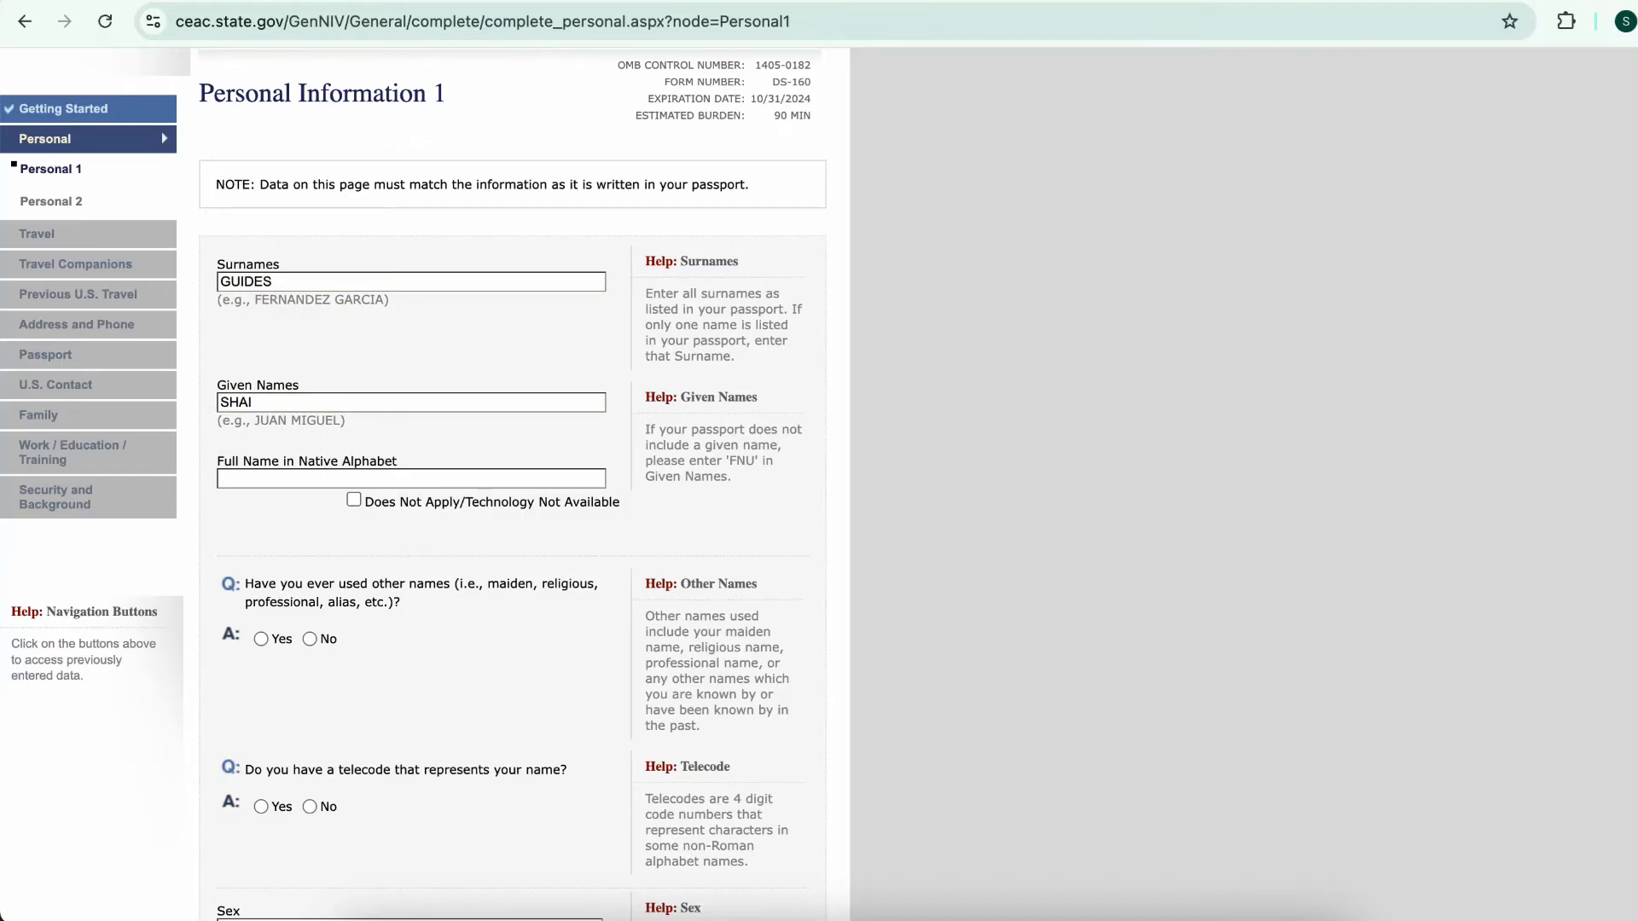
{"action": "left_click", "coordinate": [353, 500]}
{"action": "scroll", "coordinate": [353, 500], "scroll_direction": "down", "scroll_amount": 3}
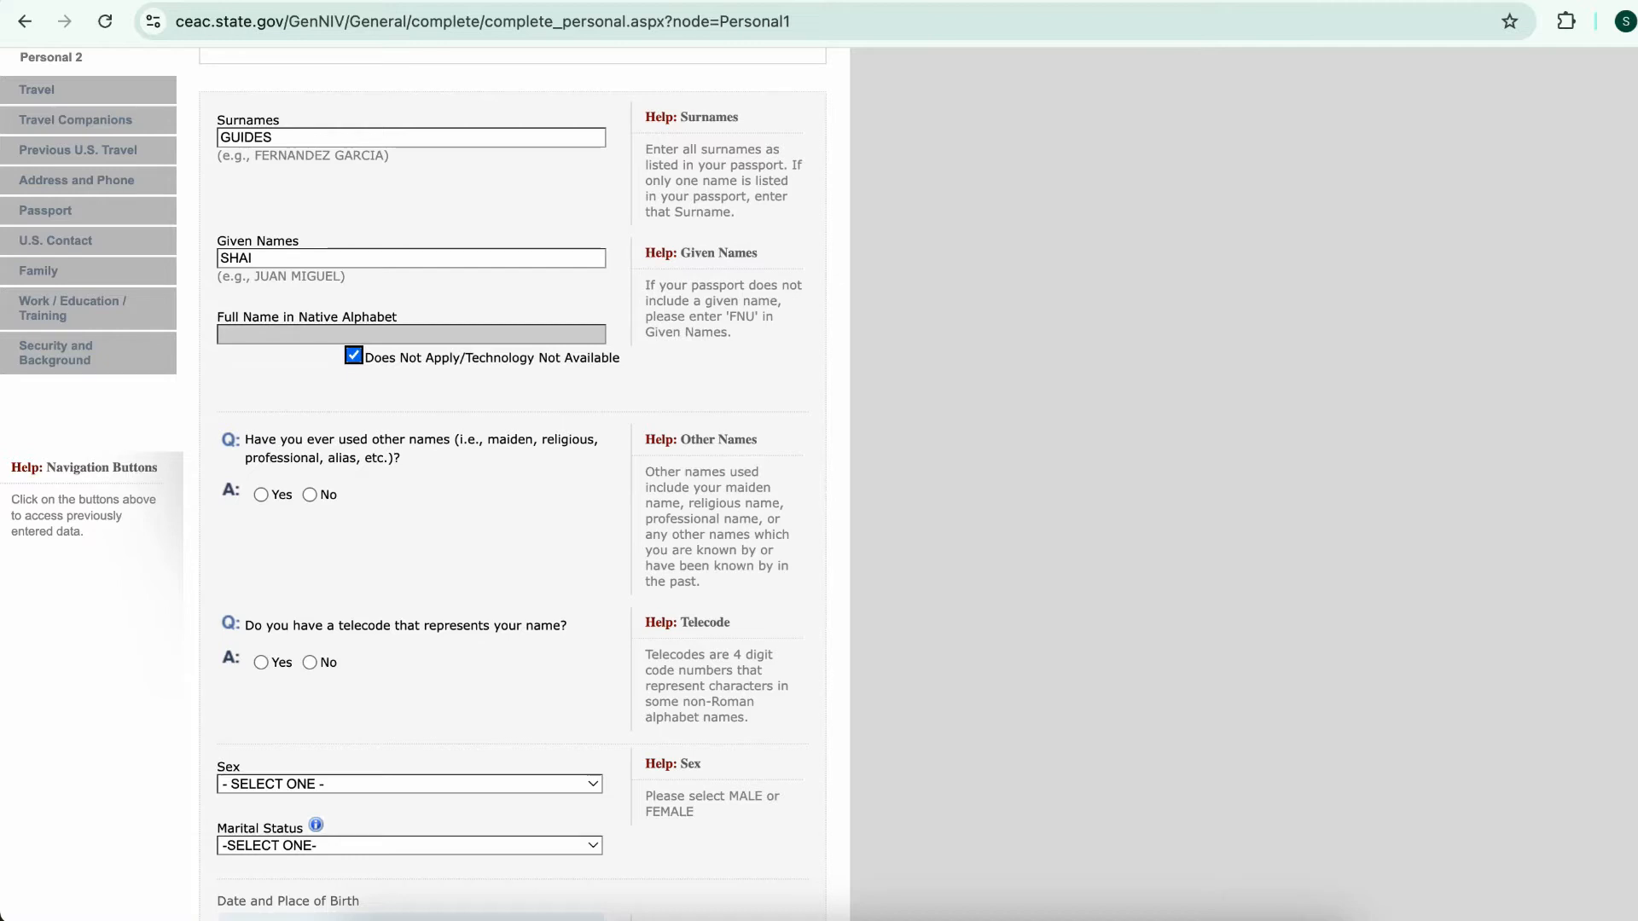
{"action": "left_click", "coordinate": [309, 494]}
{"action": "scroll", "coordinate": [309, 494], "scroll_direction": "down", "scroll_amount": 4}
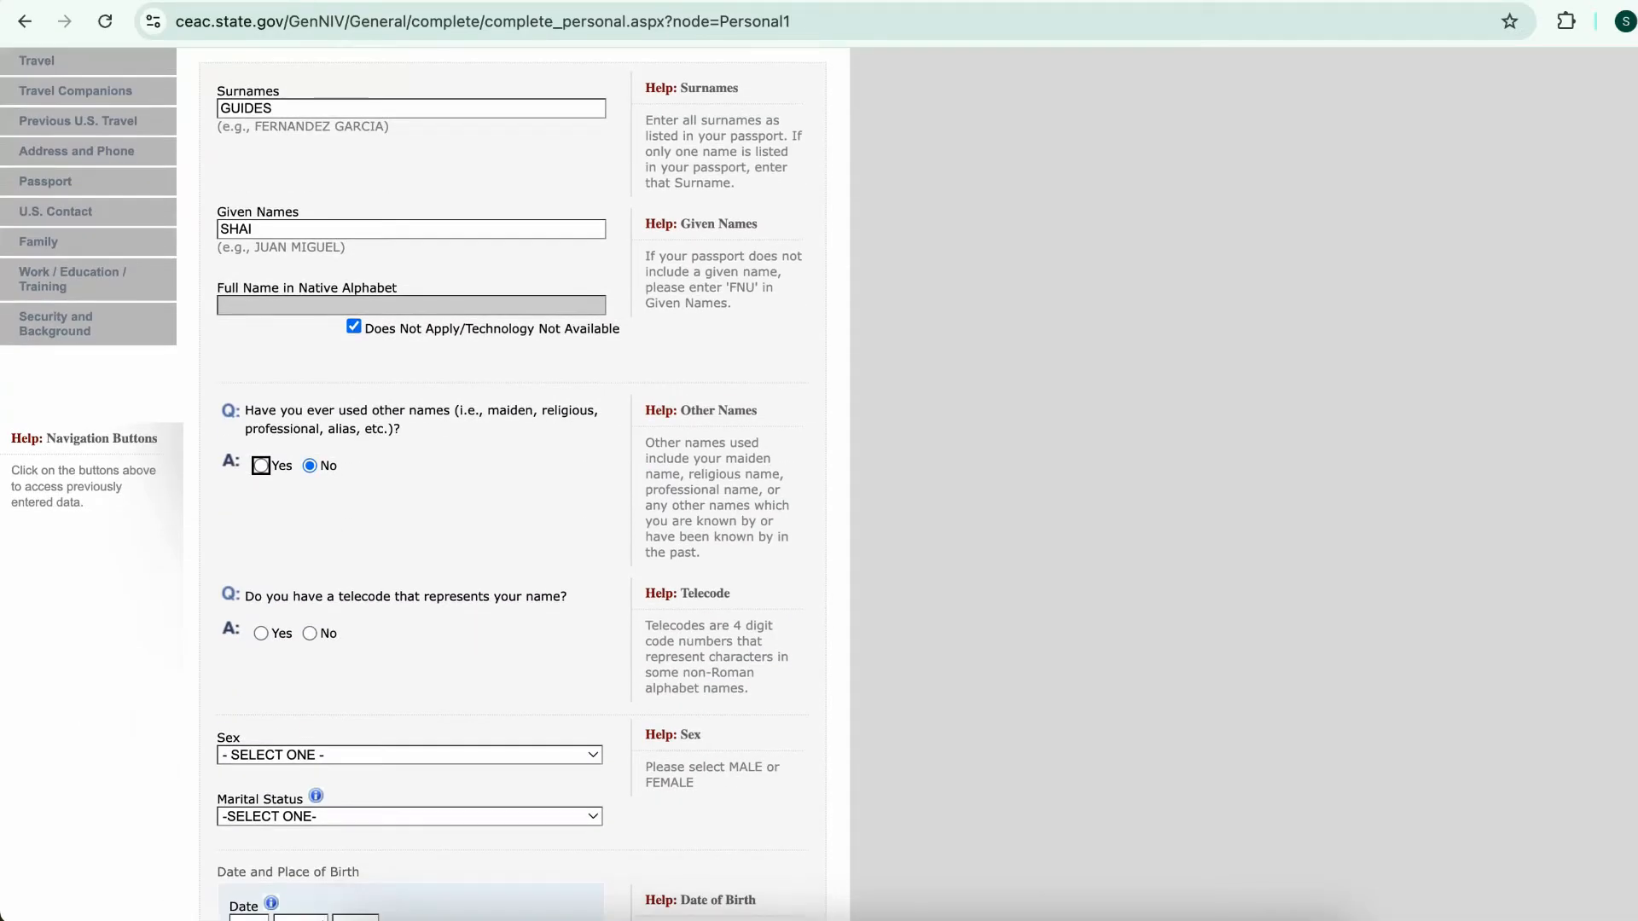
{"action": "scroll", "coordinate": [401, 484], "scroll_direction": "down", "scroll_amount": 3}
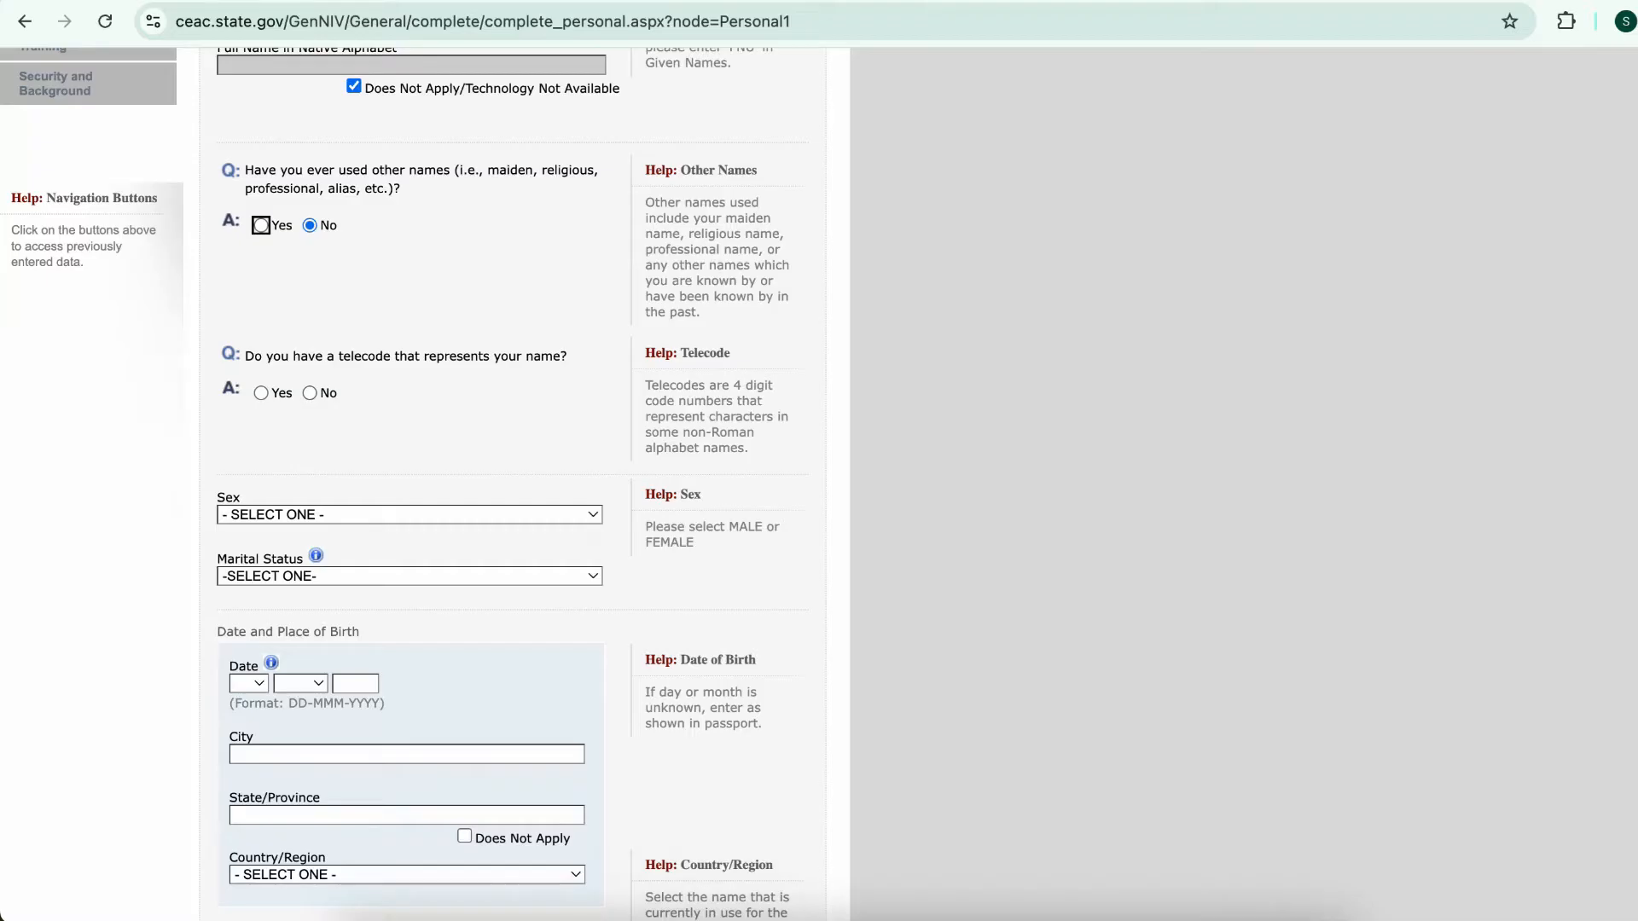
{"action": "left_click", "coordinate": [309, 393]}
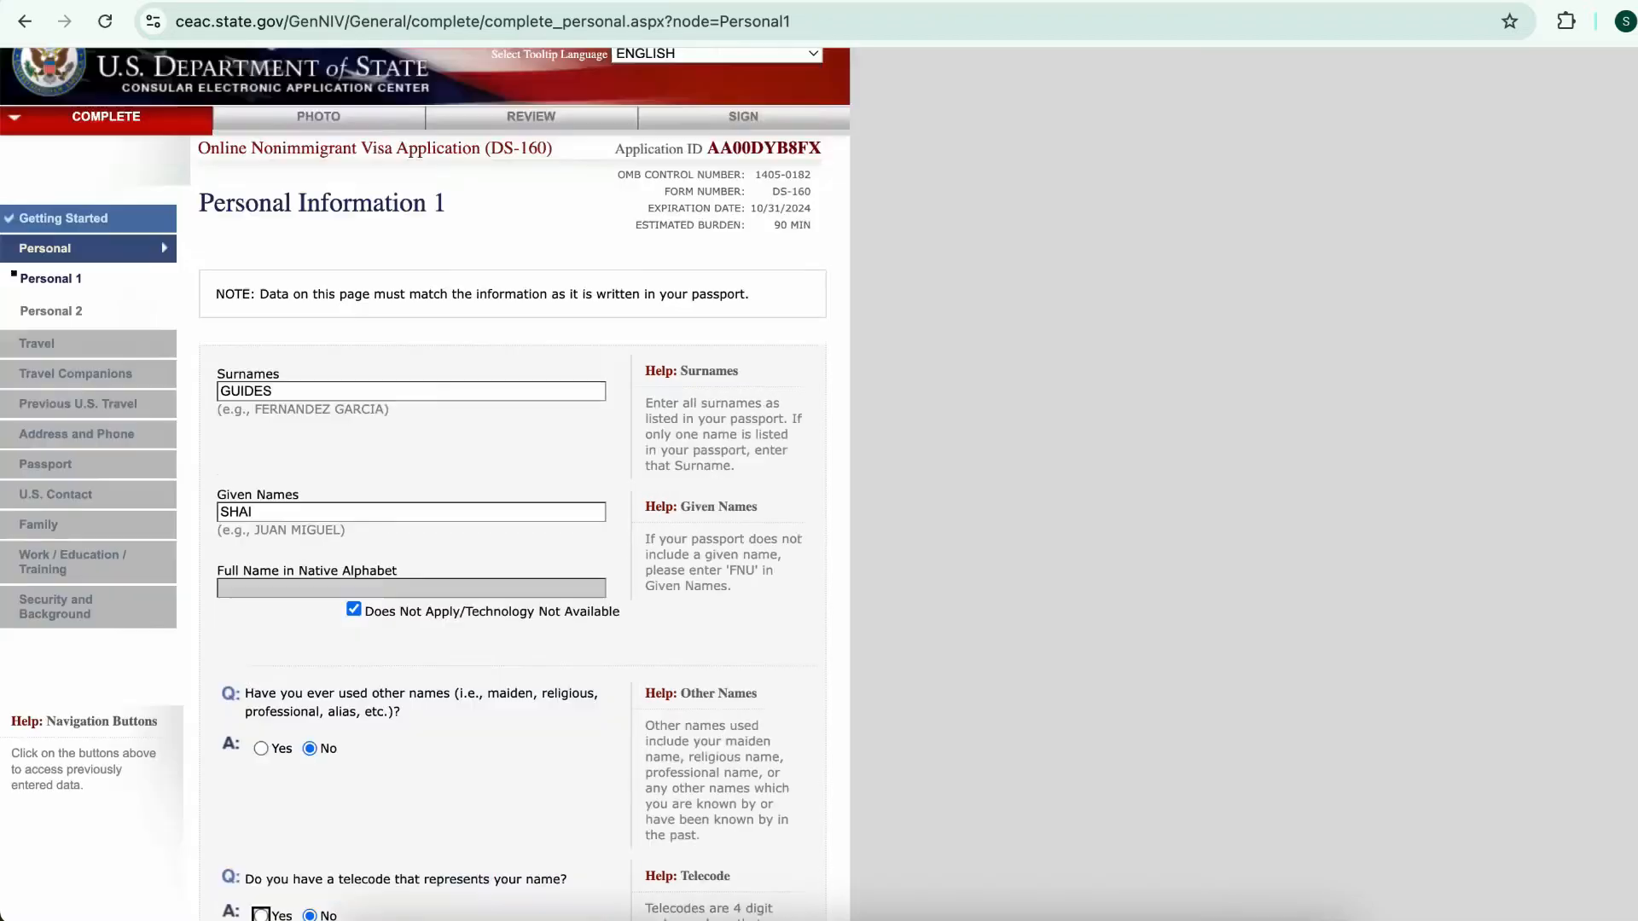
Set sex to MALE and marital status to SINGLE
{"action": "scroll", "coordinate": [342, 393], "scroll_direction": "down", "scroll_amount": 9}
{"action": "left_click", "coordinate": [410, 279]}
{"action": "left_click", "coordinate": [401, 303]}
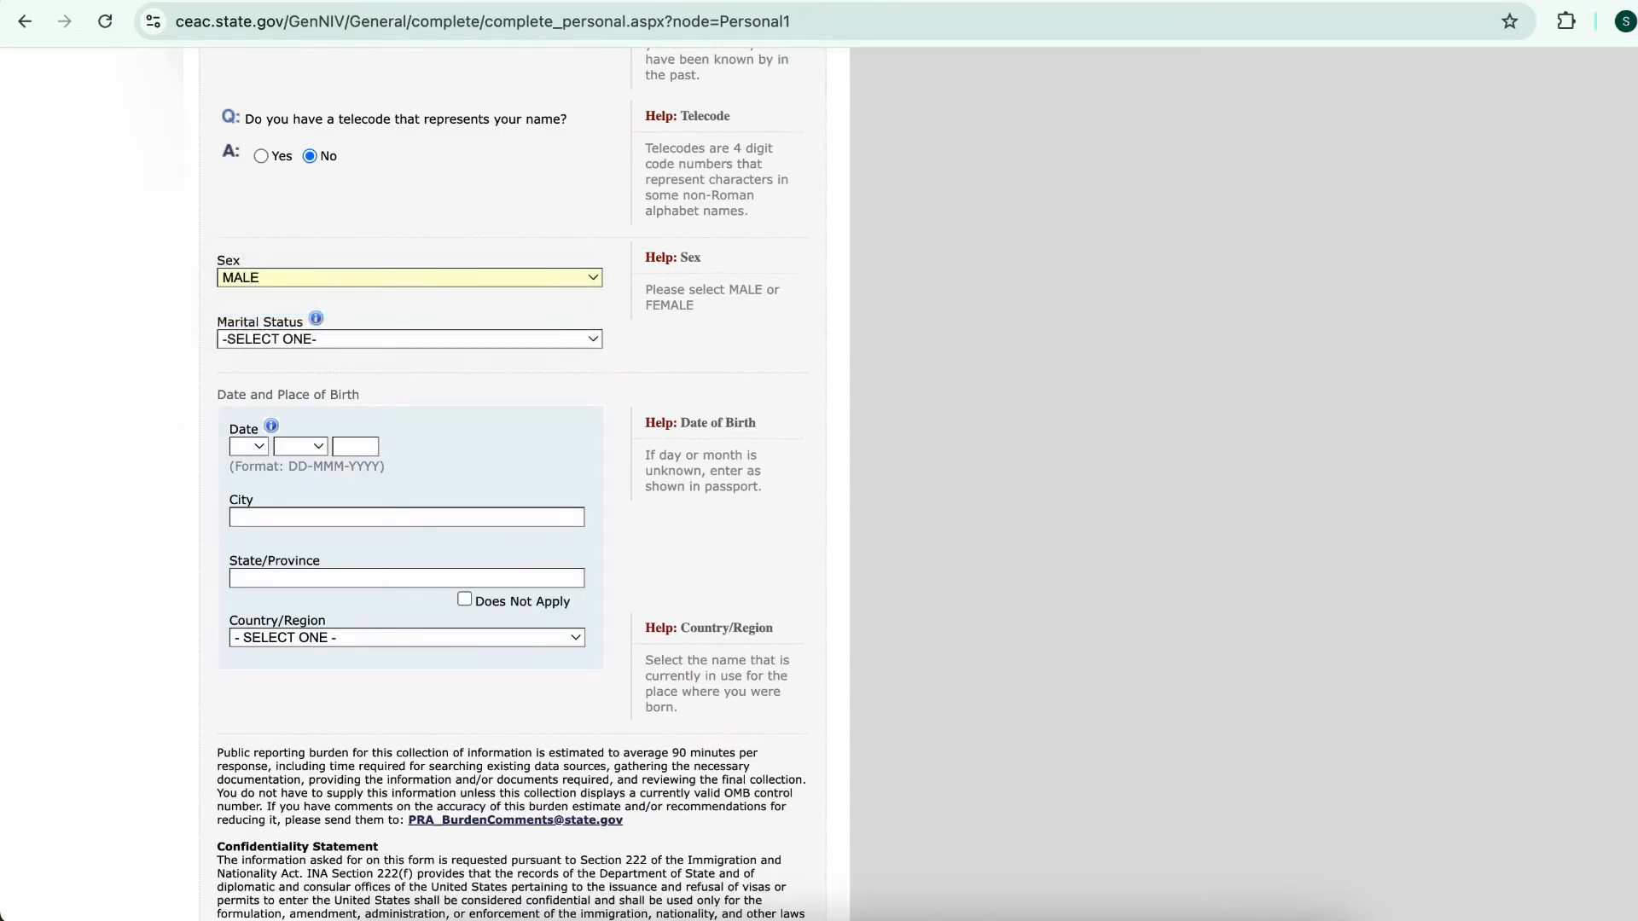
{"action": "left_click", "coordinate": [409, 339]}
{"action": "left_click", "coordinate": [401, 438]}
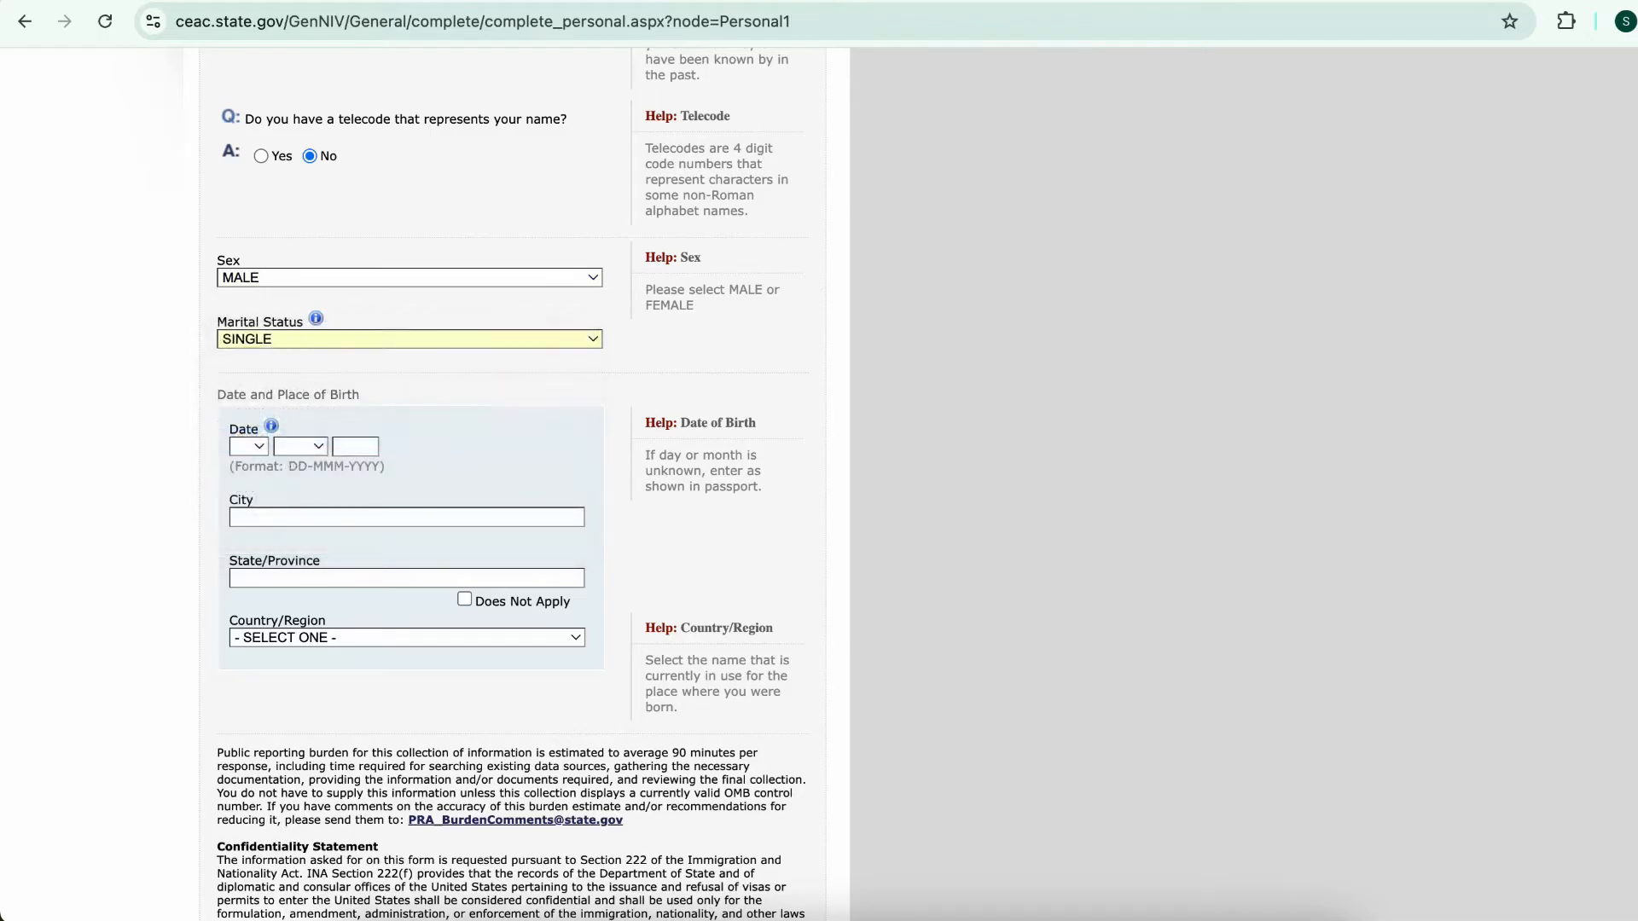
Enter birth date, birth city CAPE COAST, state not applicable, country GHANA, and save the page
{"action": "scroll", "coordinate": [401, 438], "scroll_direction": "down", "scroll_amount": 1}
{"action": "left_click", "coordinate": [248, 328]}
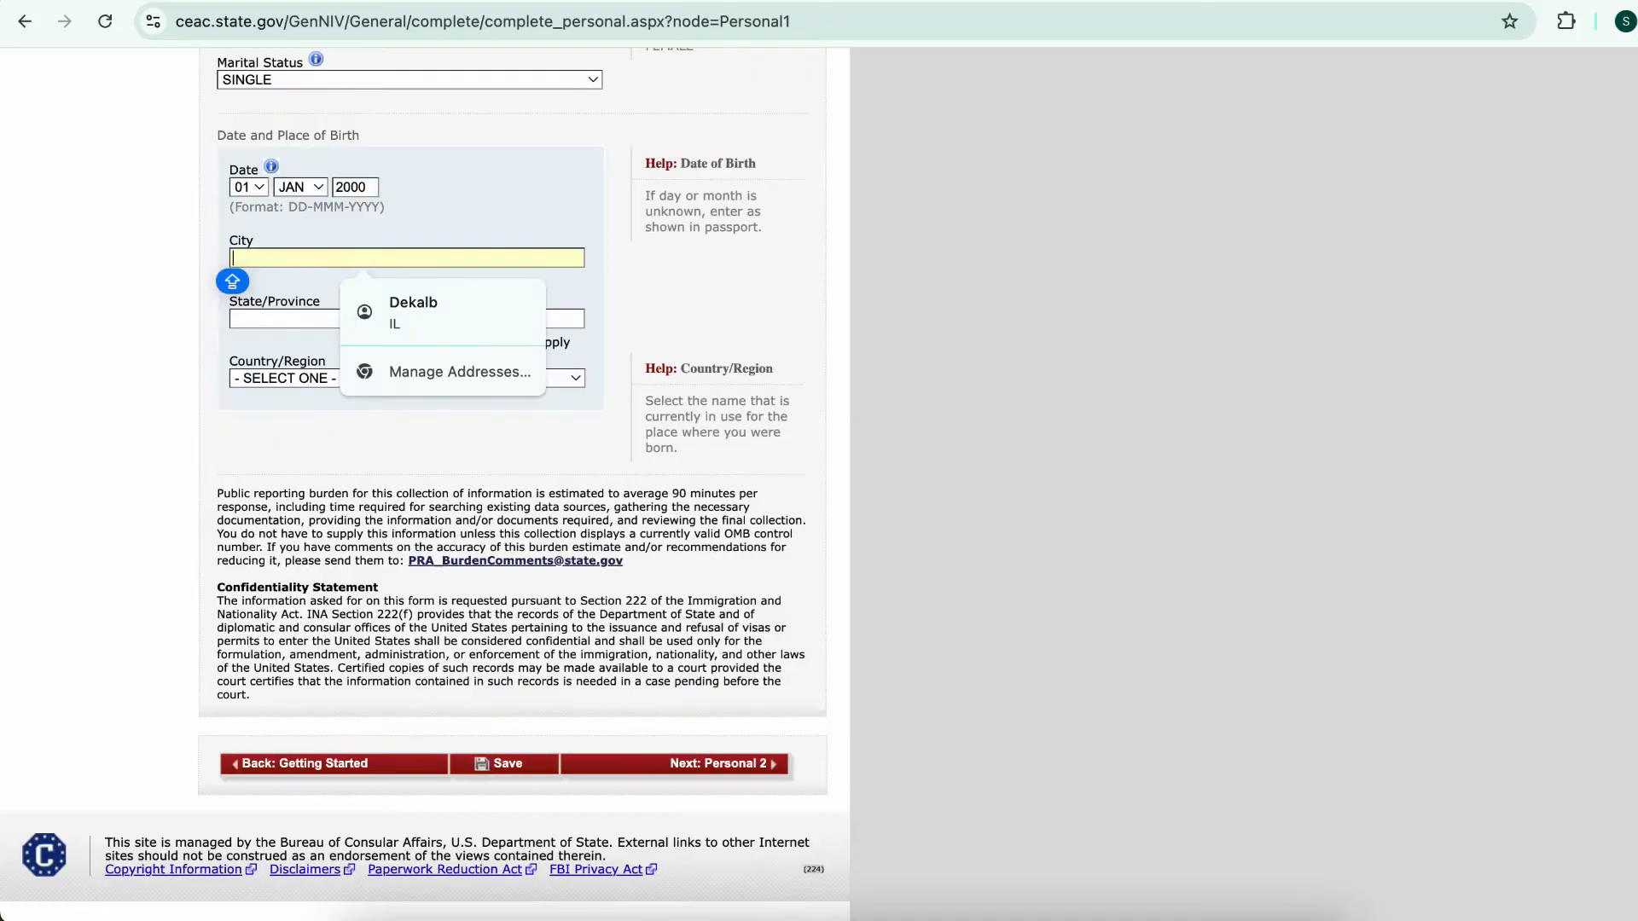
{"action": "type", "text": "CAPE COAST"}
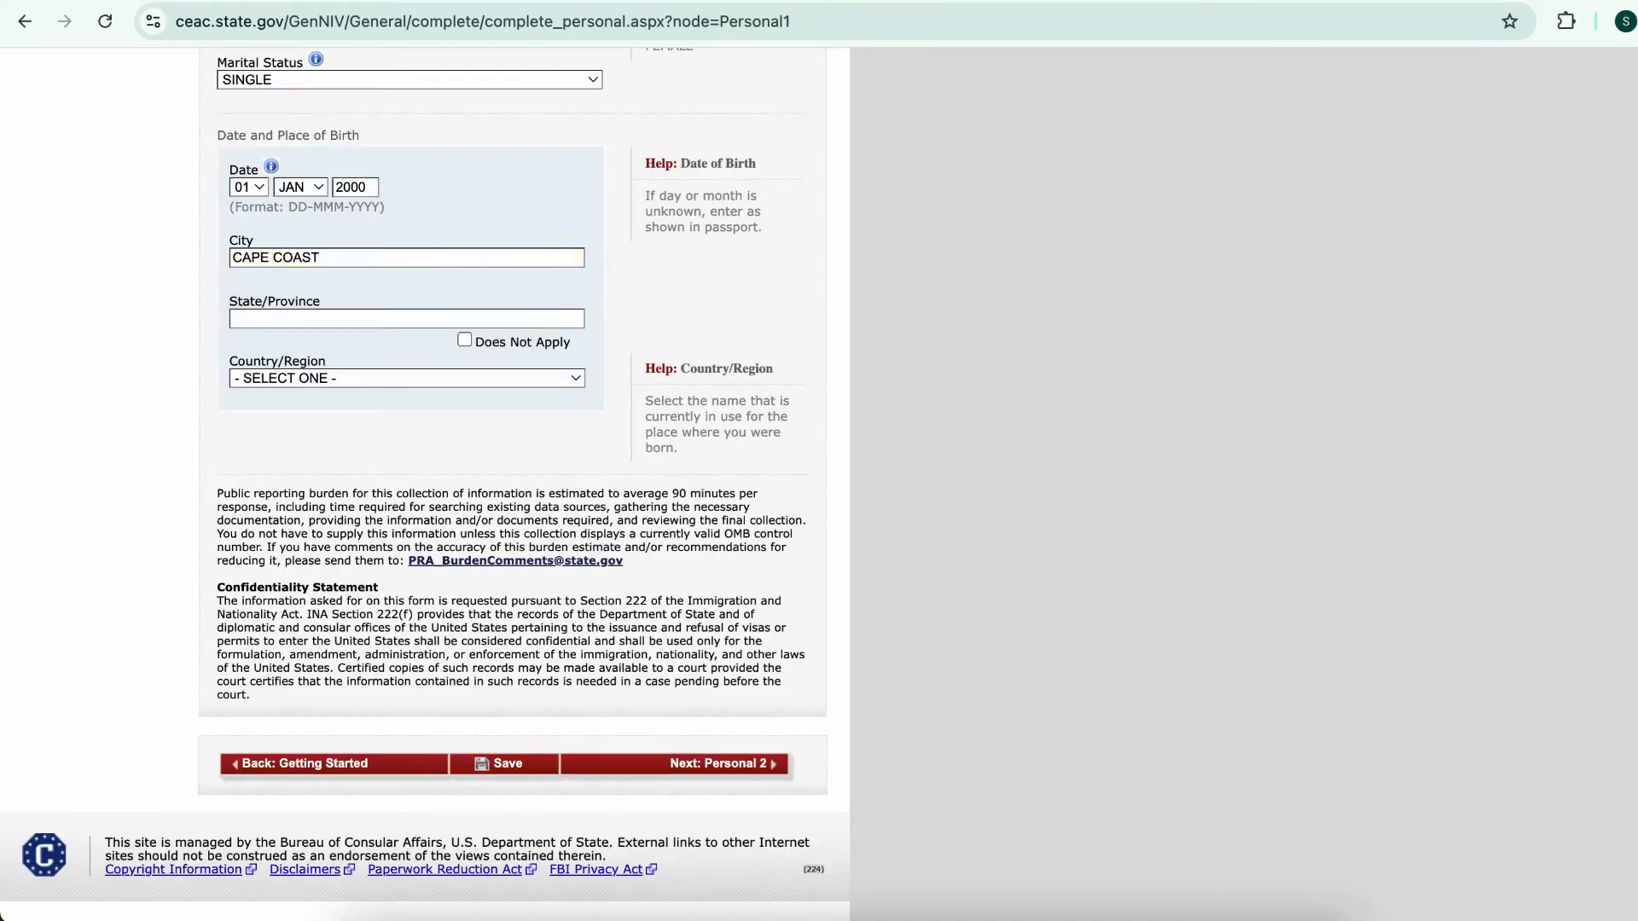
{"action": "key", "text": "Tab"}
{"action": "key", "text": "space"}
{"action": "key", "text": "Tab"}
{"action": "key", "text": "space"}
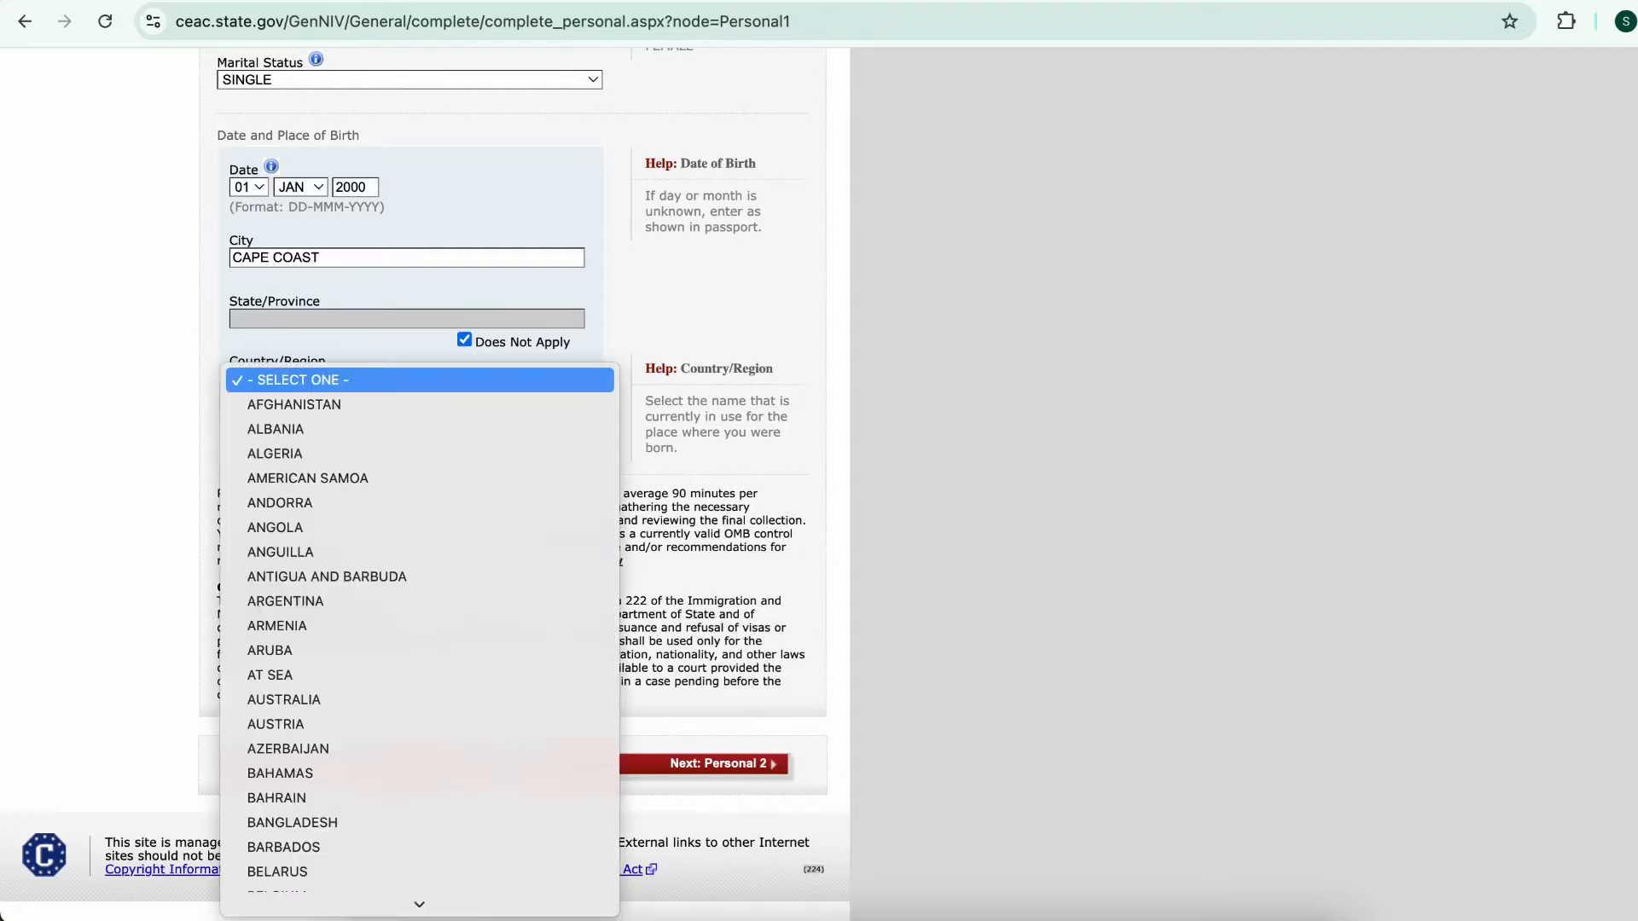
{"action": "type", "text": "gh"}
{"action": "key", "text": "Return"}
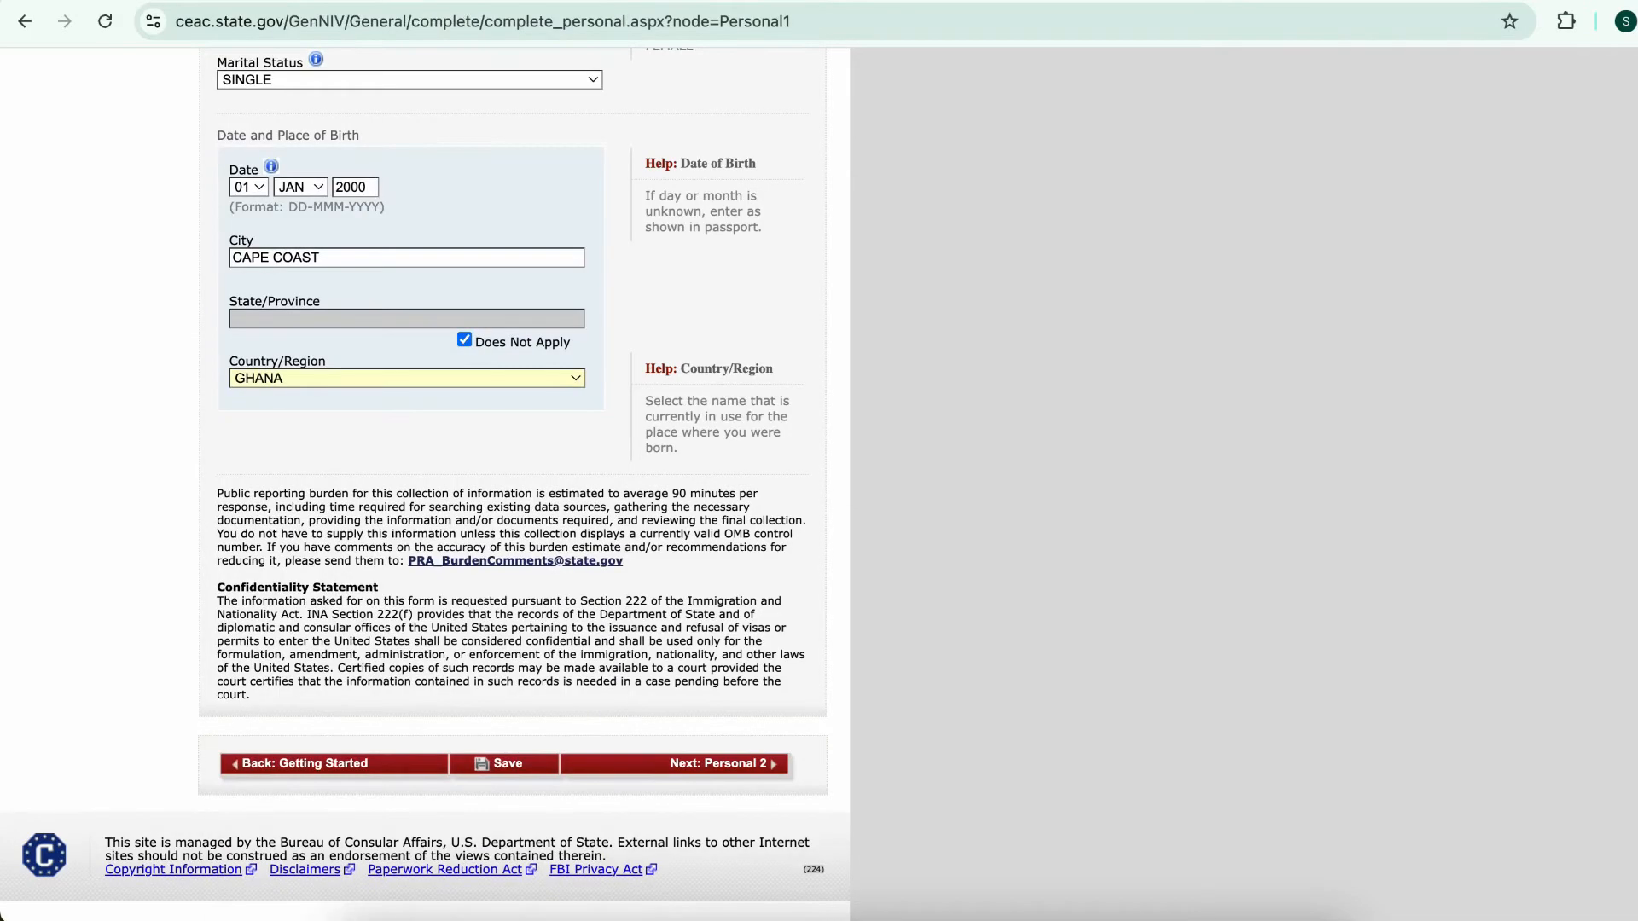
{"action": "left_click", "coordinate": [504, 763]}
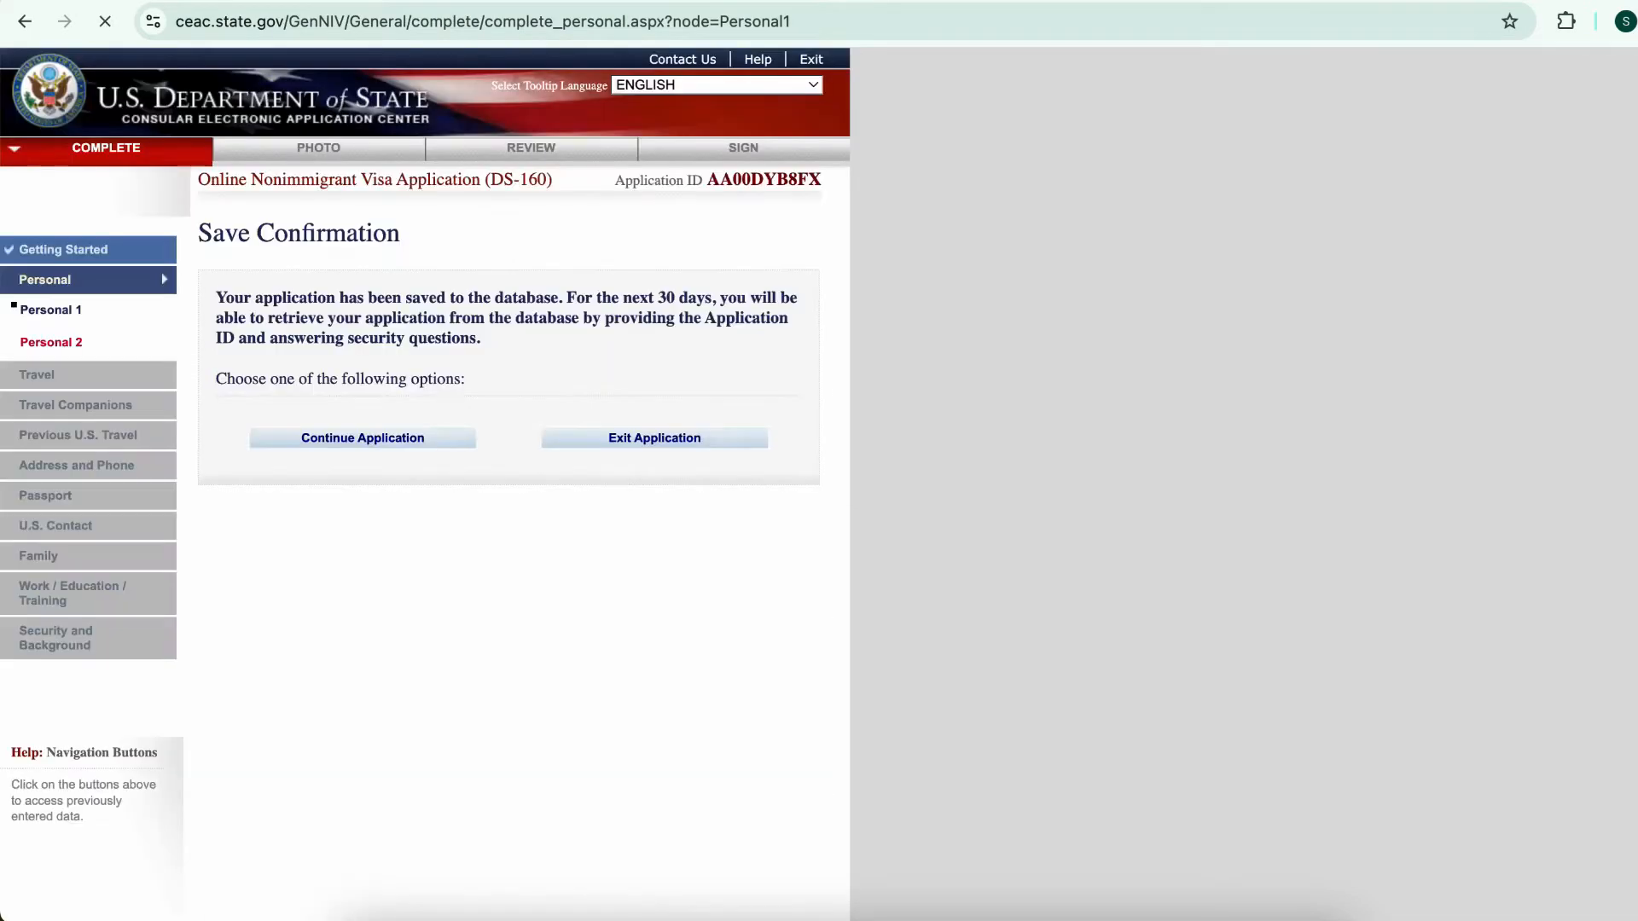
Continue to Personal Information 2 and set nationality to GHANA
{"action": "left_click", "coordinate": [363, 438]}
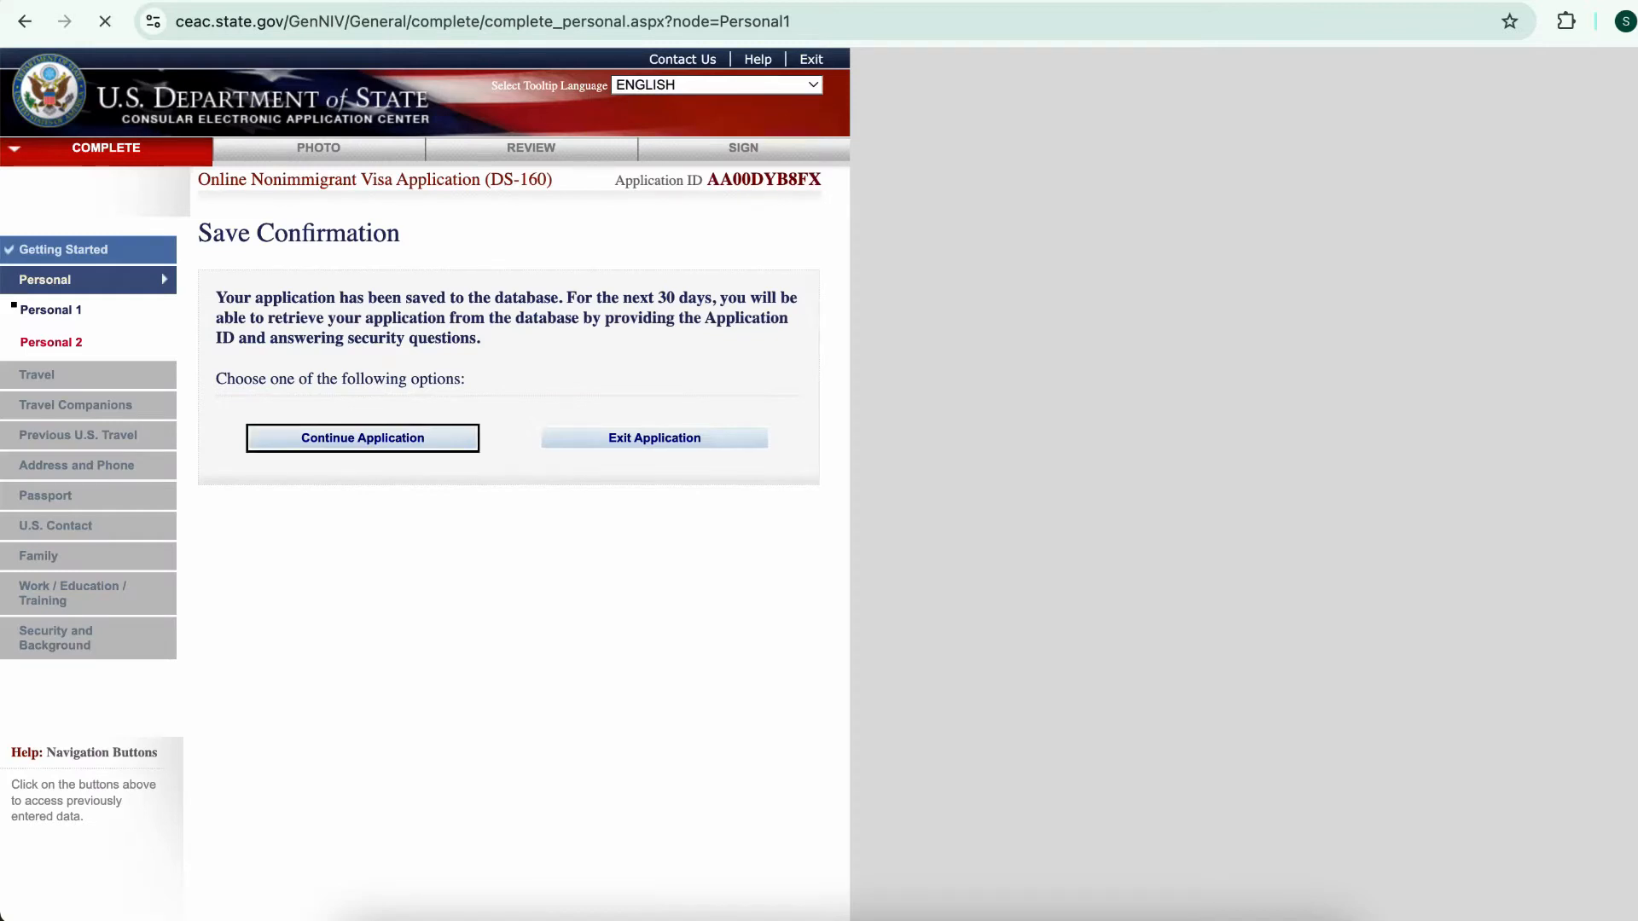
{"action": "scroll", "coordinate": [425, 484], "scroll_direction": "down", "scroll_amount": 15}
{"action": "left_click", "coordinate": [718, 759]}
{"action": "left_click", "coordinate": [401, 317]}
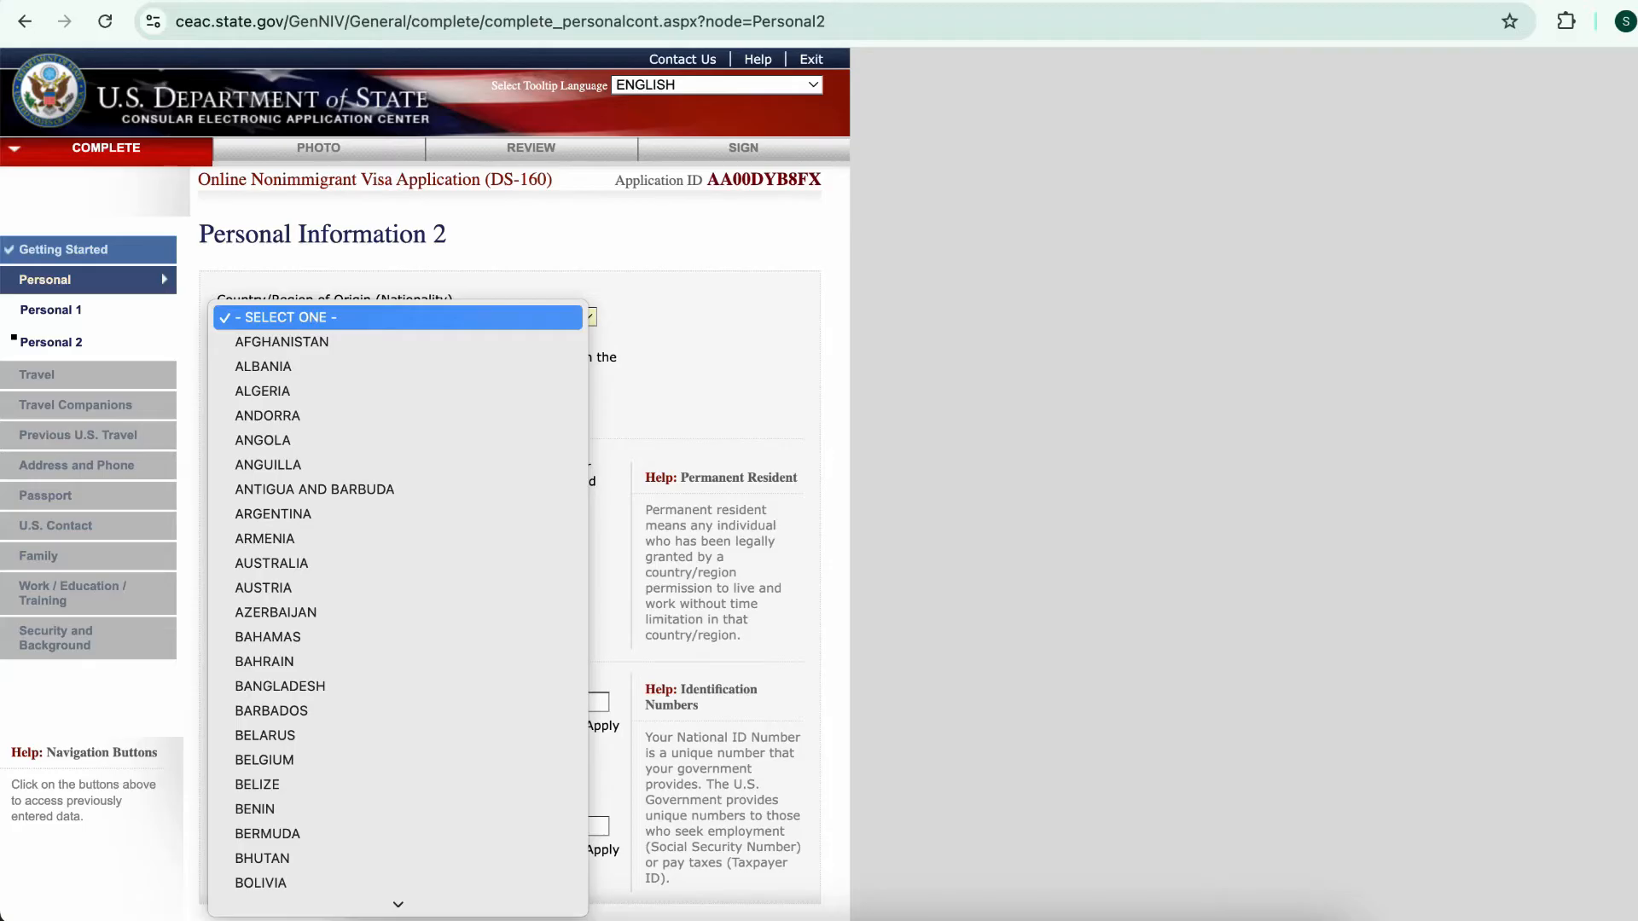
{"action": "type", "text": "gh"}
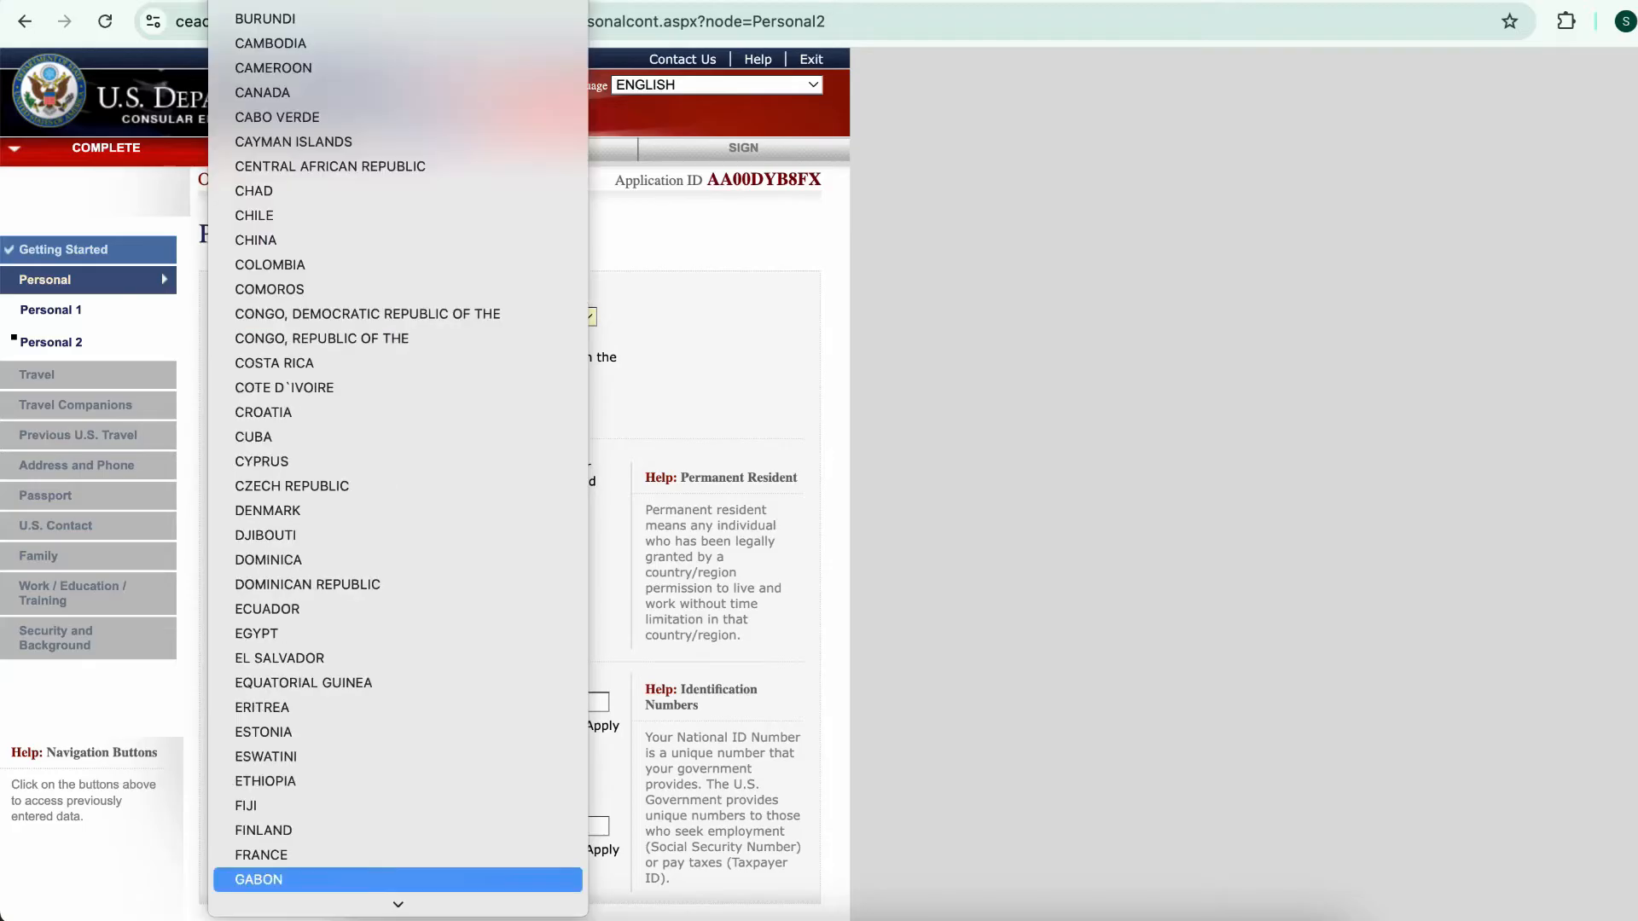
{"action": "key", "text": "Return"}
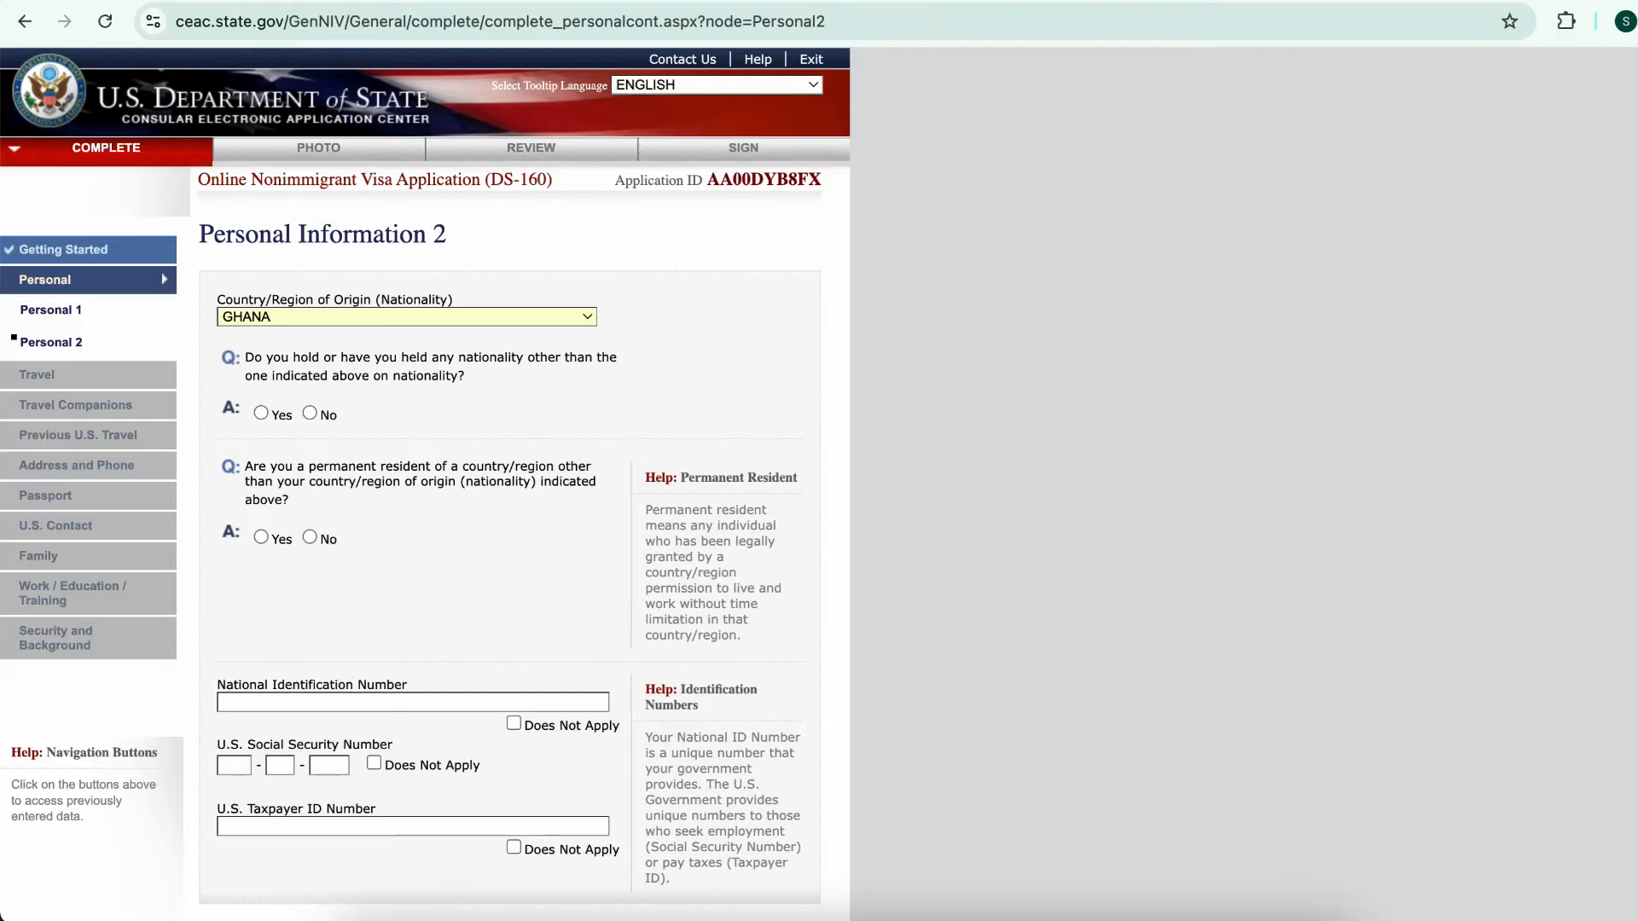
Answer No to other nationality and permanent residency, mark national ID, SSN and taxpayer ID not applicable, and save
{"action": "left_click", "coordinate": [310, 413]}
{"action": "scroll", "coordinate": [315, 413], "scroll_direction": "down", "scroll_amount": 3}
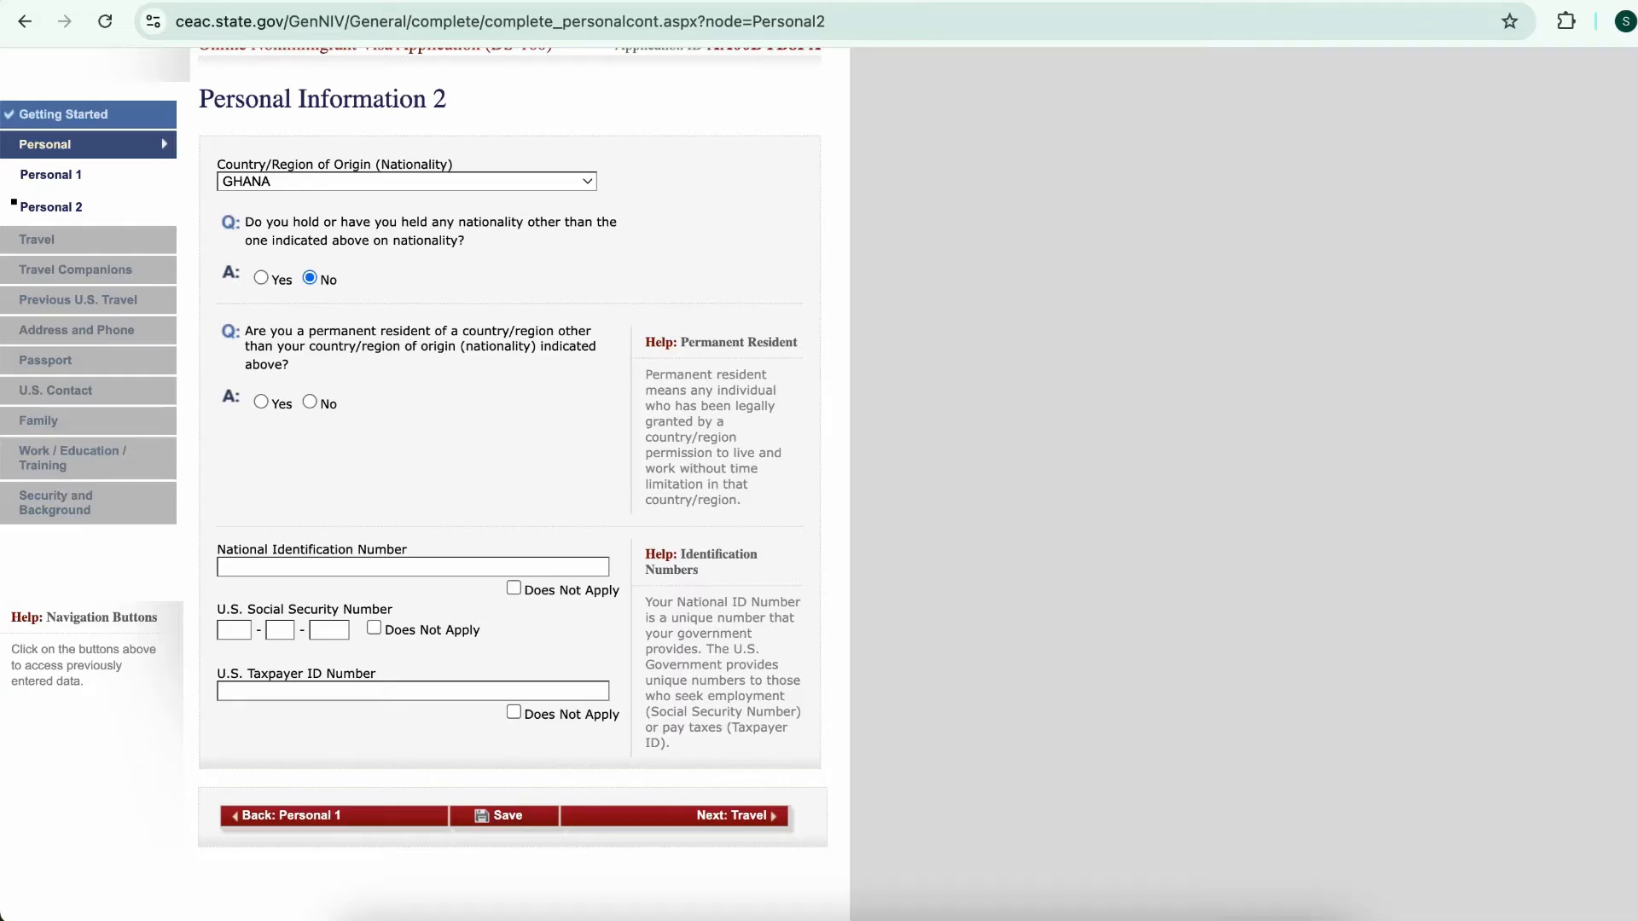
{"action": "left_click", "coordinate": [310, 401]}
{"action": "scroll", "coordinate": [310, 402], "scroll_direction": "down", "scroll_amount": 3}
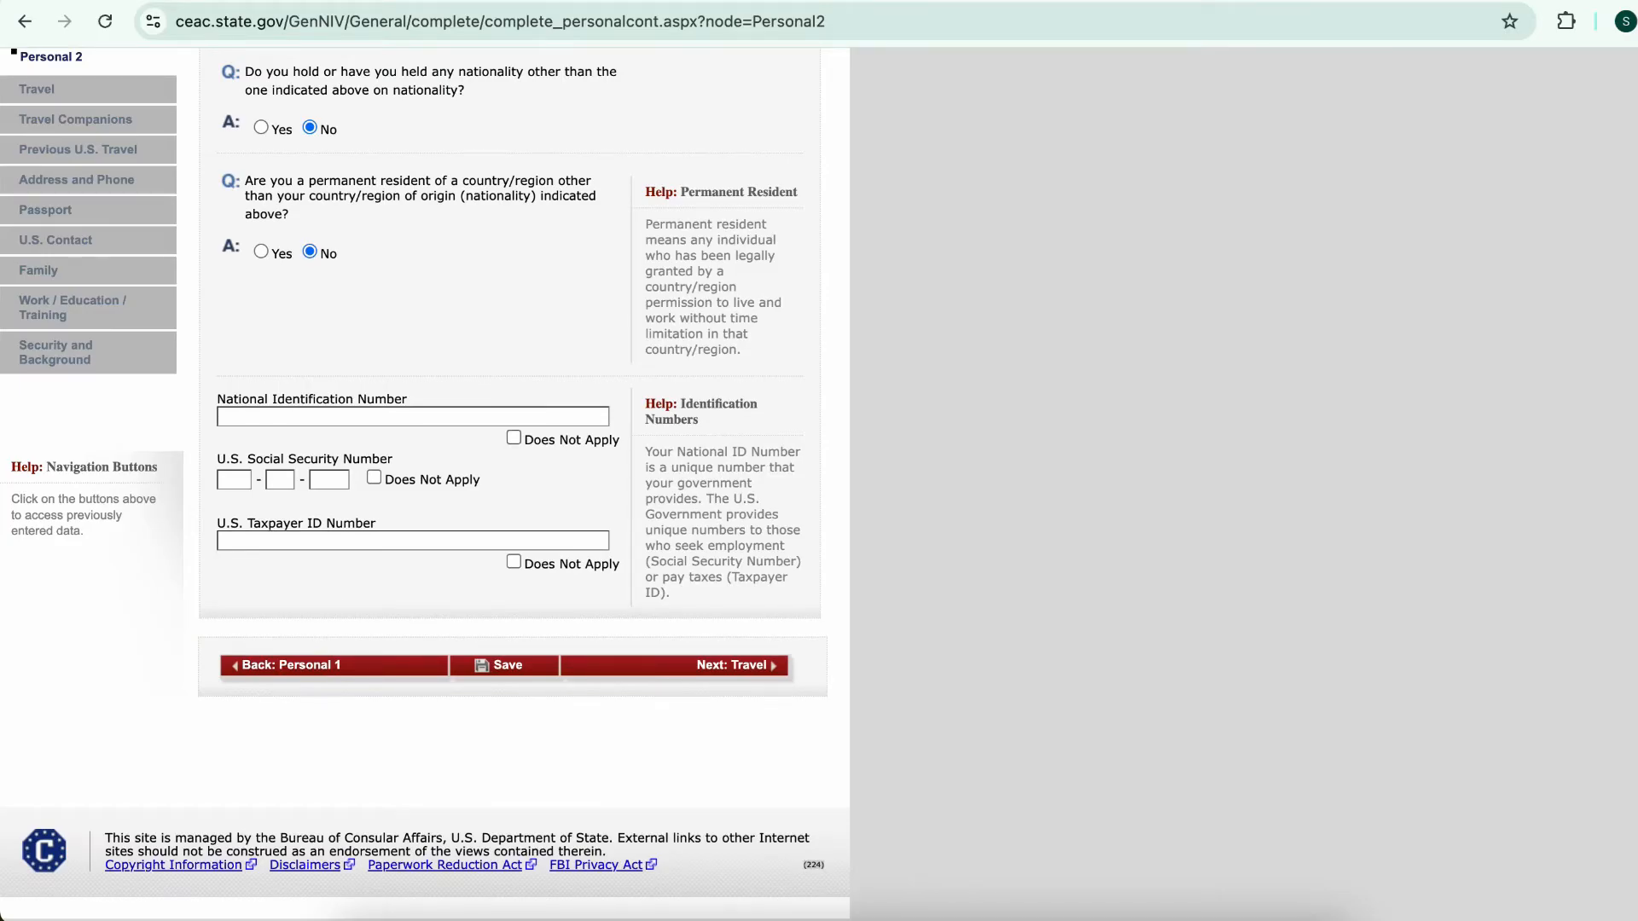
{"action": "left_click", "coordinate": [513, 437]}
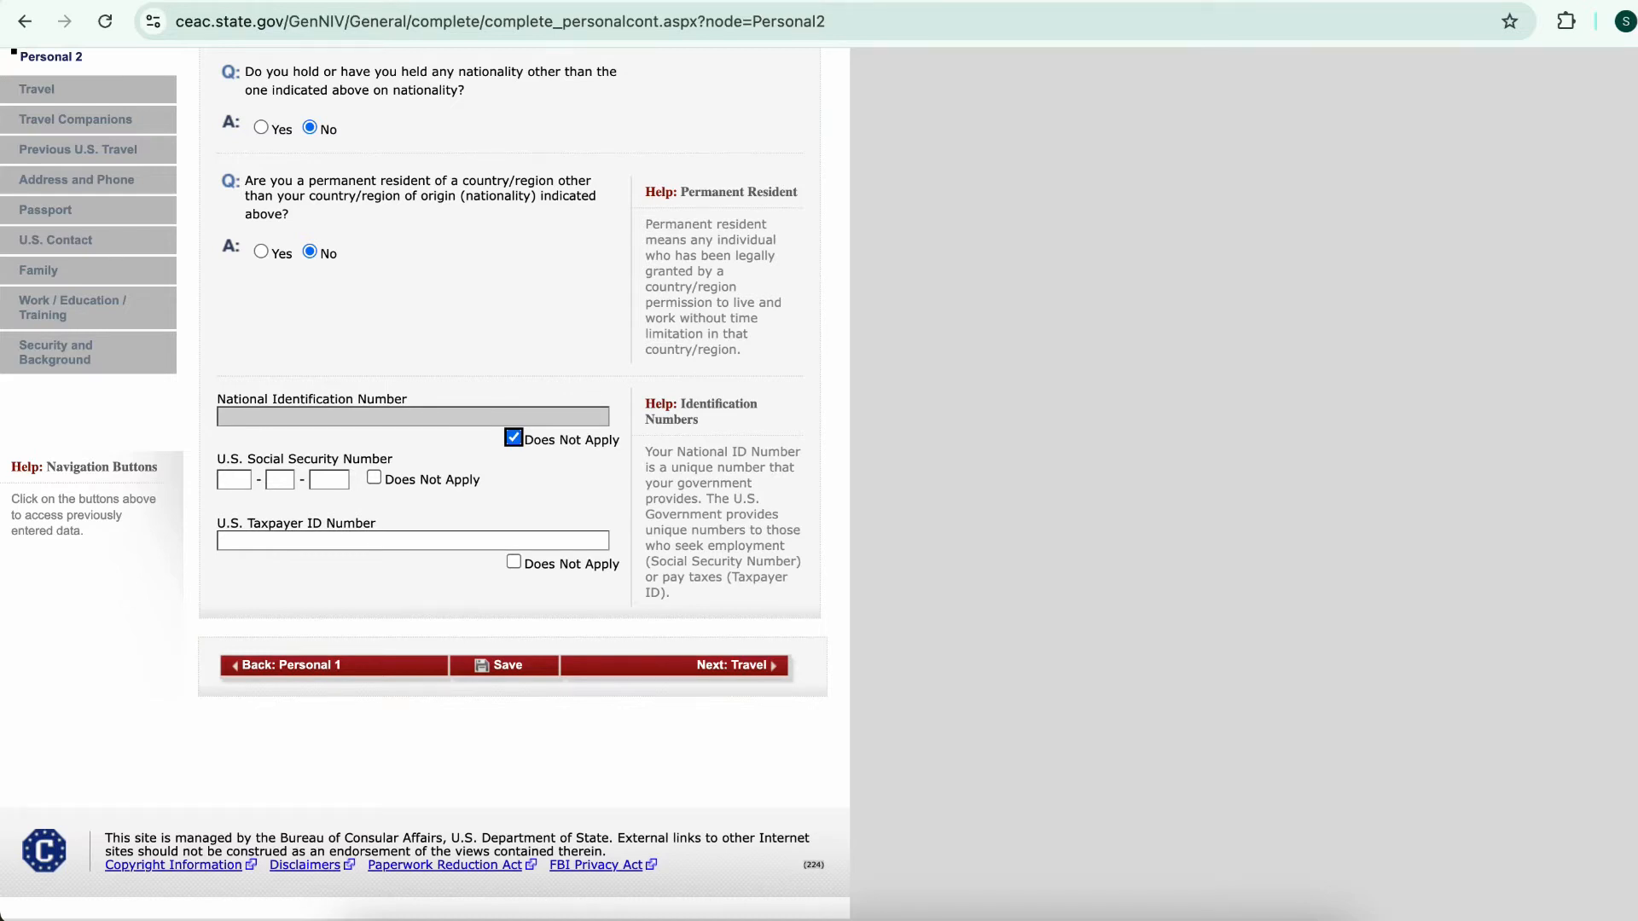
{"action": "left_click", "coordinate": [374, 478]}
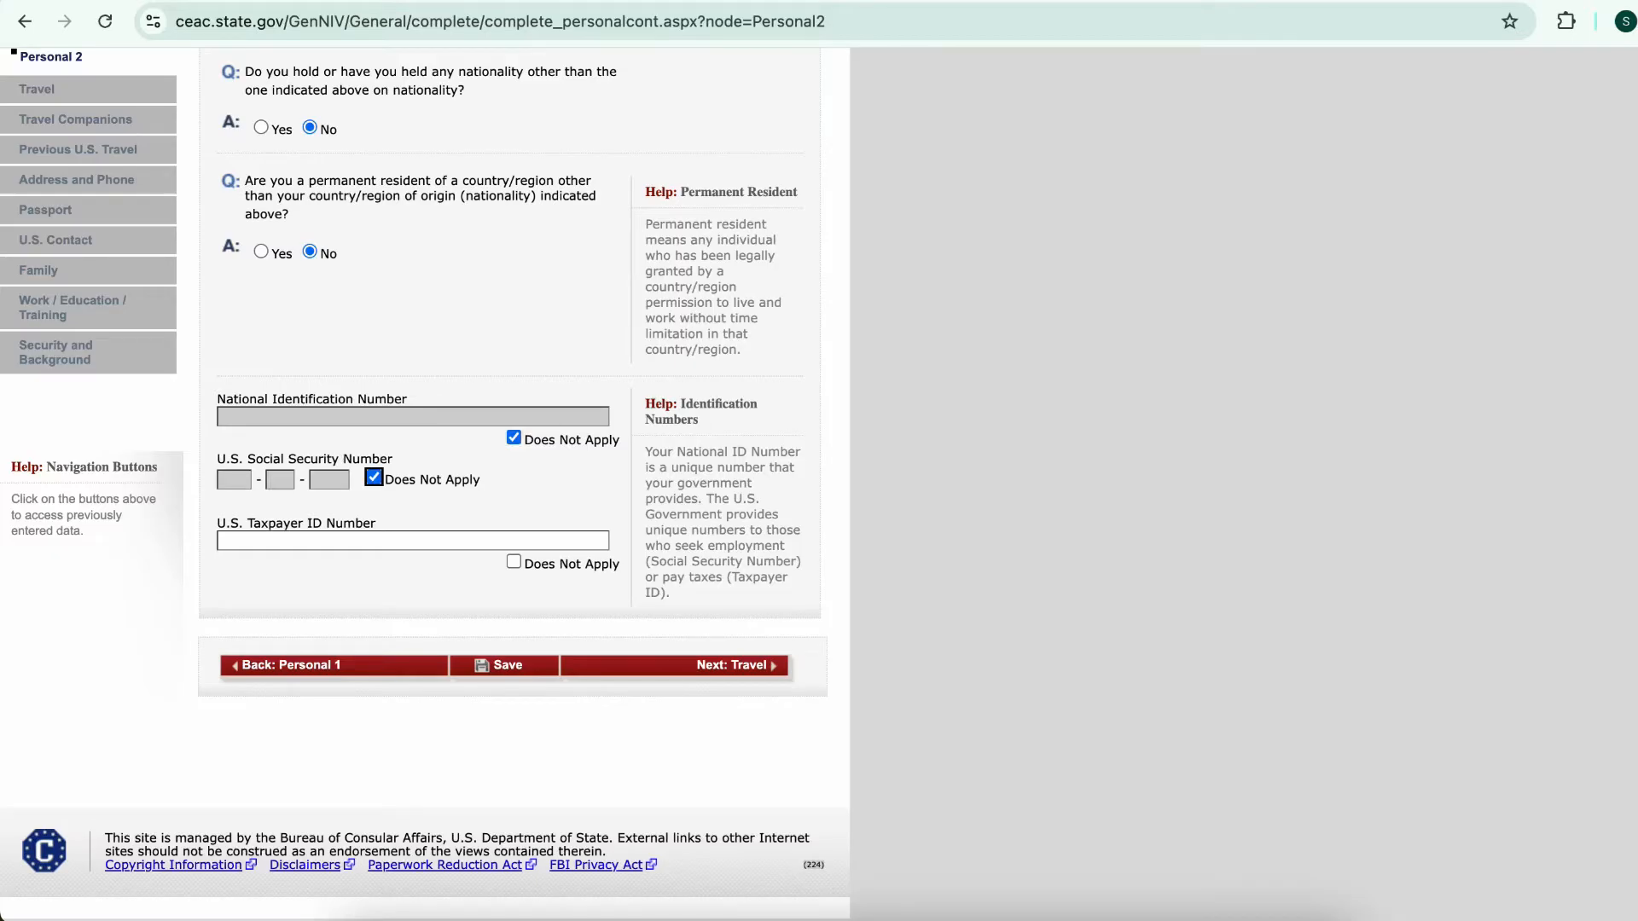
{"action": "left_click", "coordinate": [513, 561]}
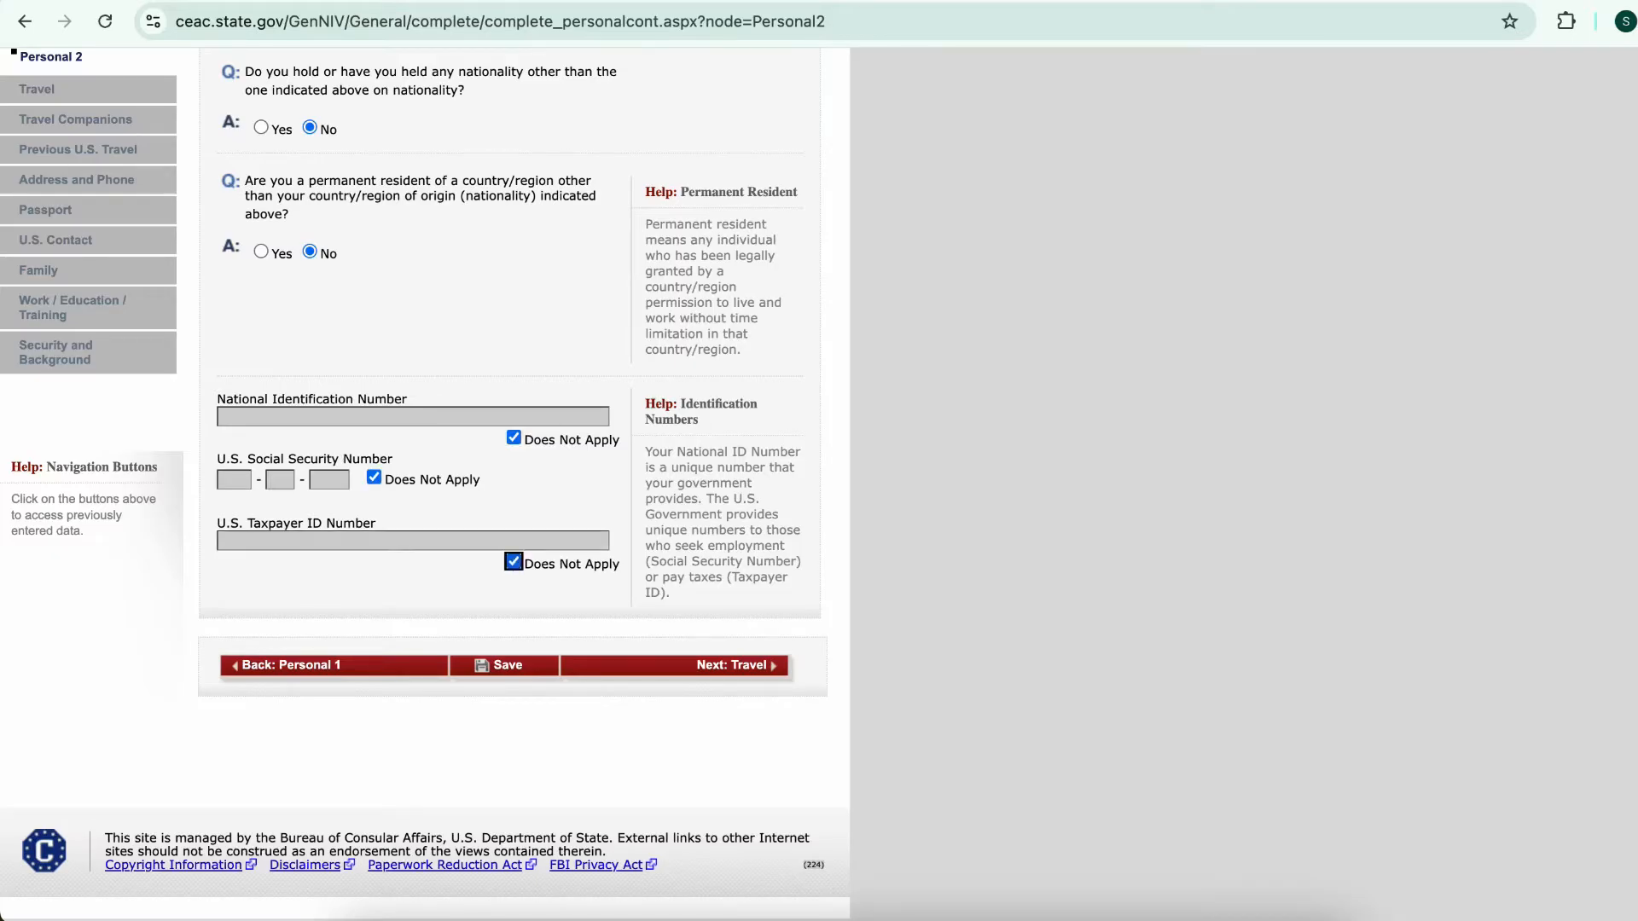
{"action": "left_click", "coordinate": [504, 665]}
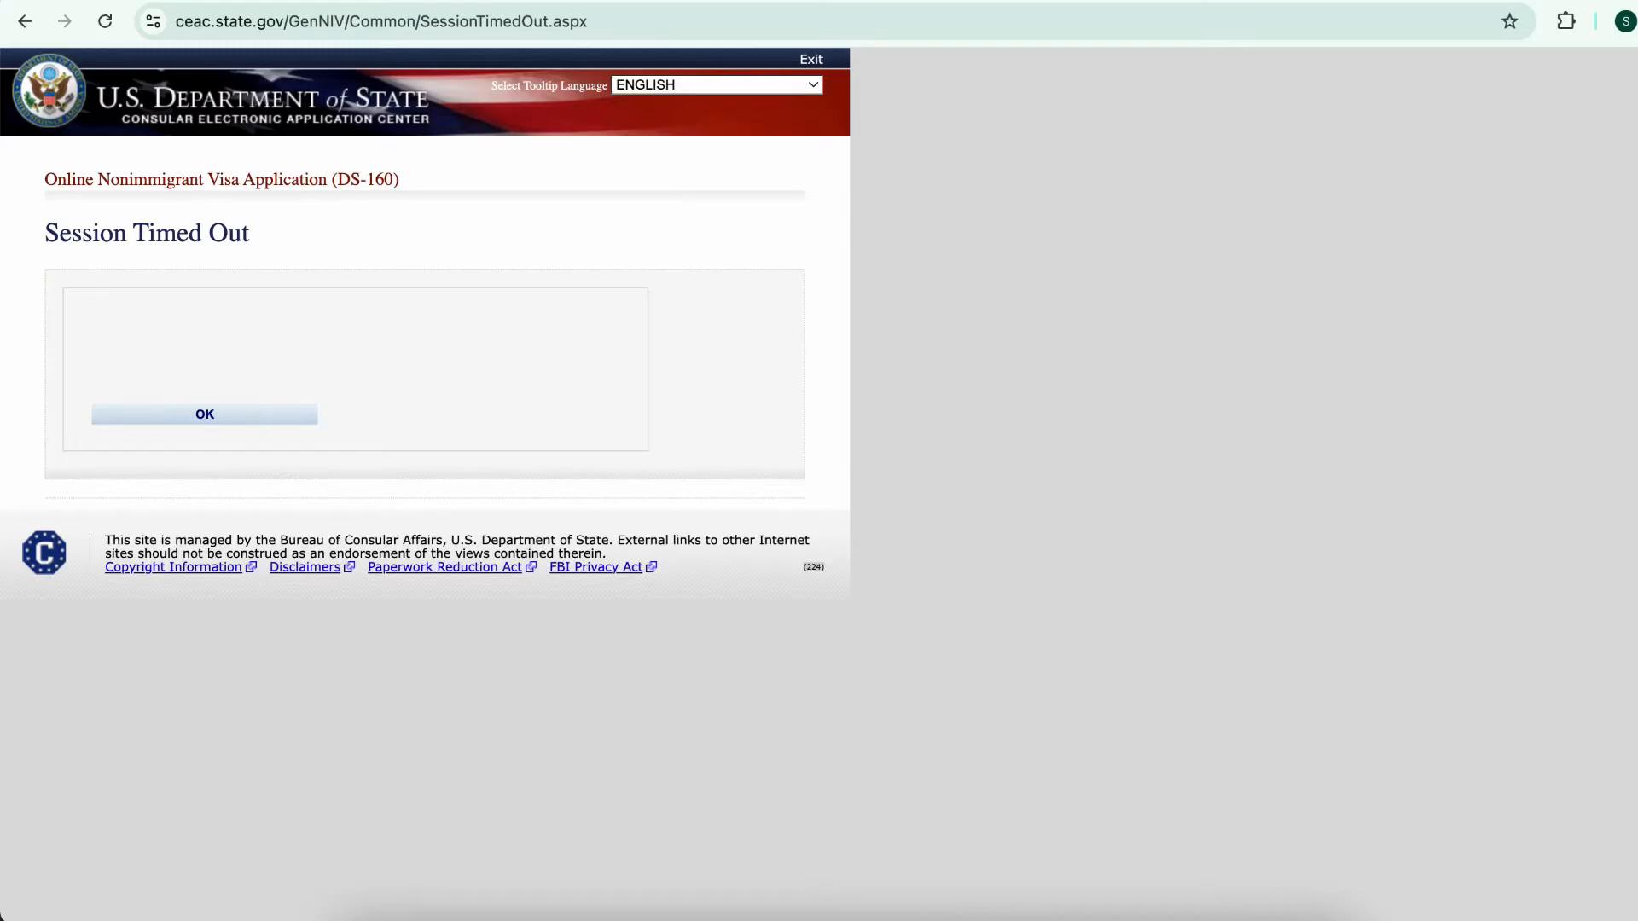
Dismiss the session timeout and choose GHANA, ACCRA as the location again
{"action": "left_click", "coordinate": [205, 415]}
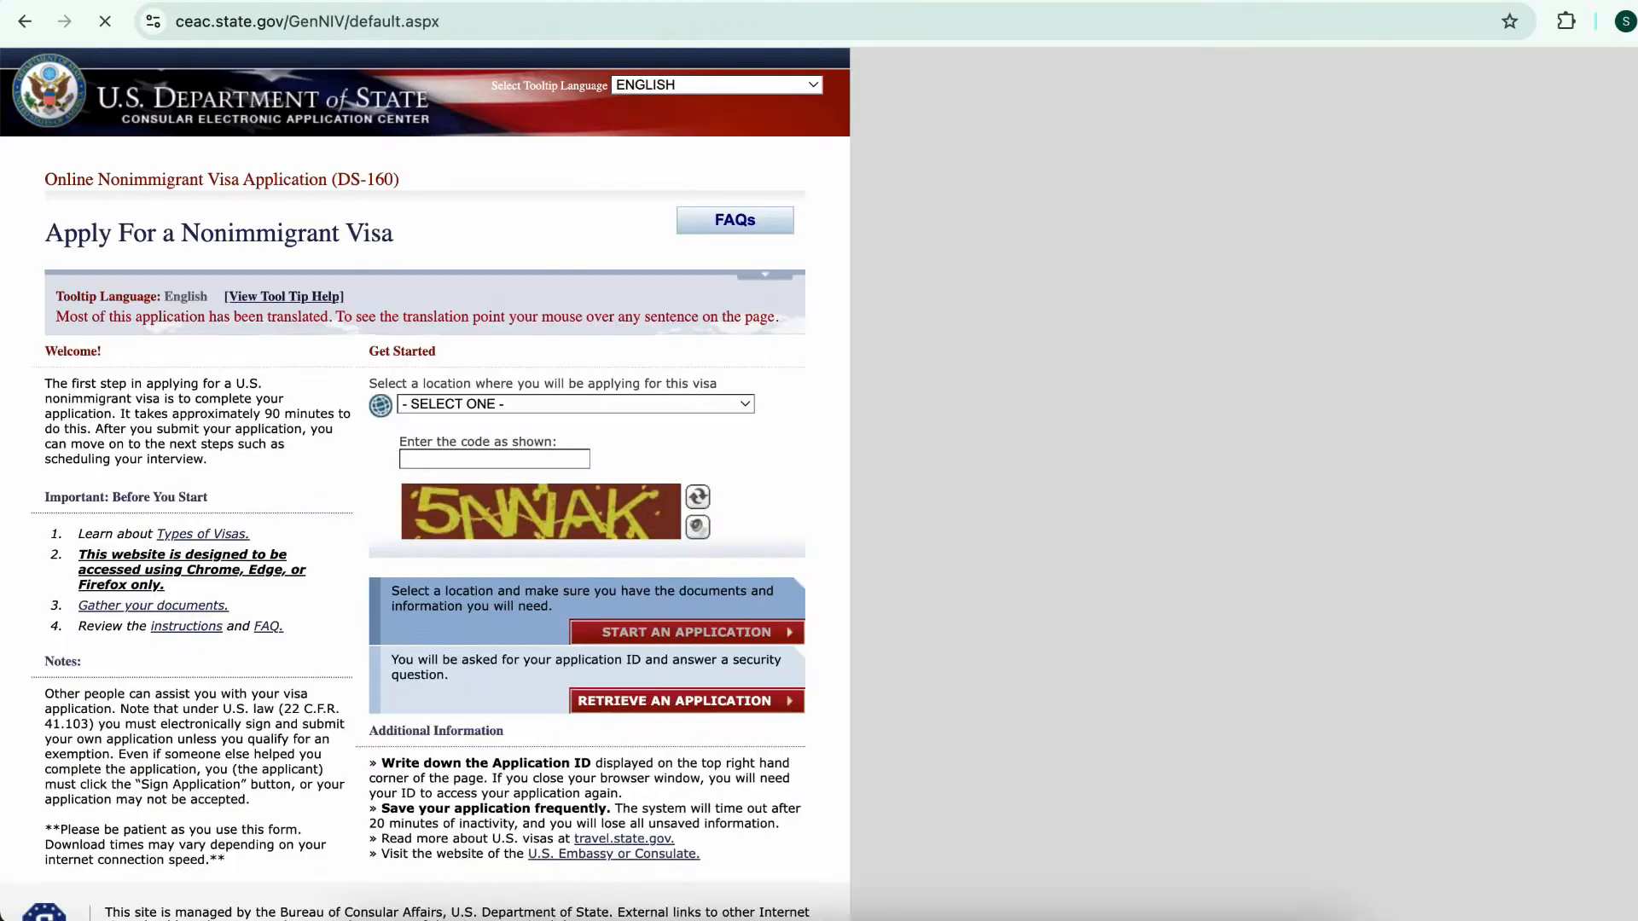
{"action": "left_click", "coordinate": [575, 404]}
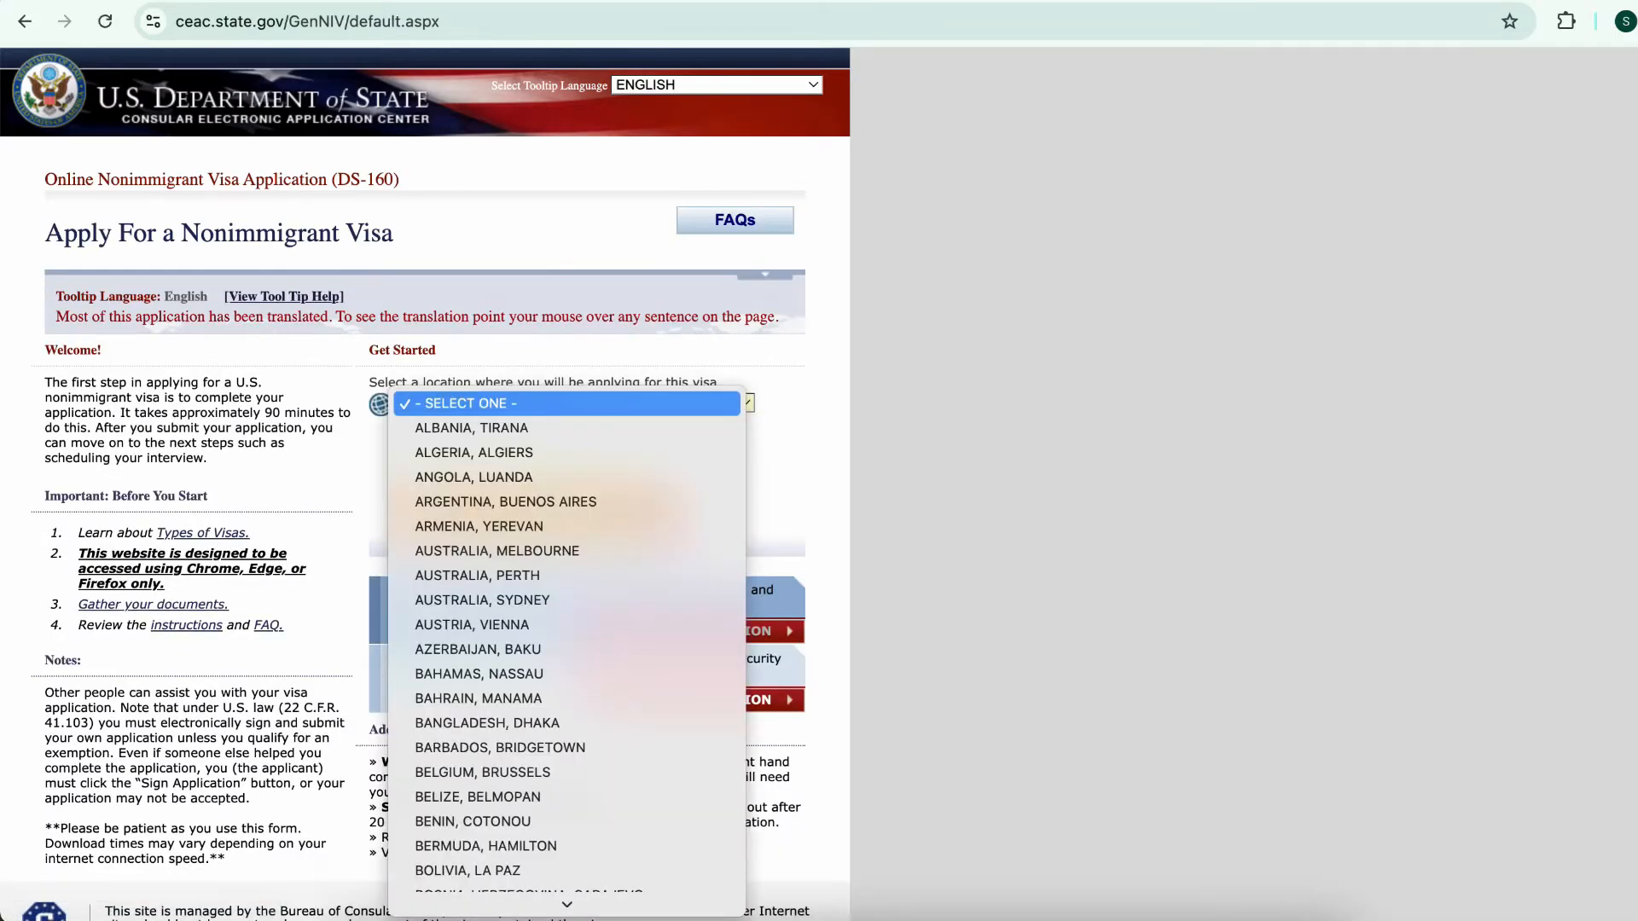
{"action": "type", "text": "gh"}
{"action": "key", "text": "Return"}
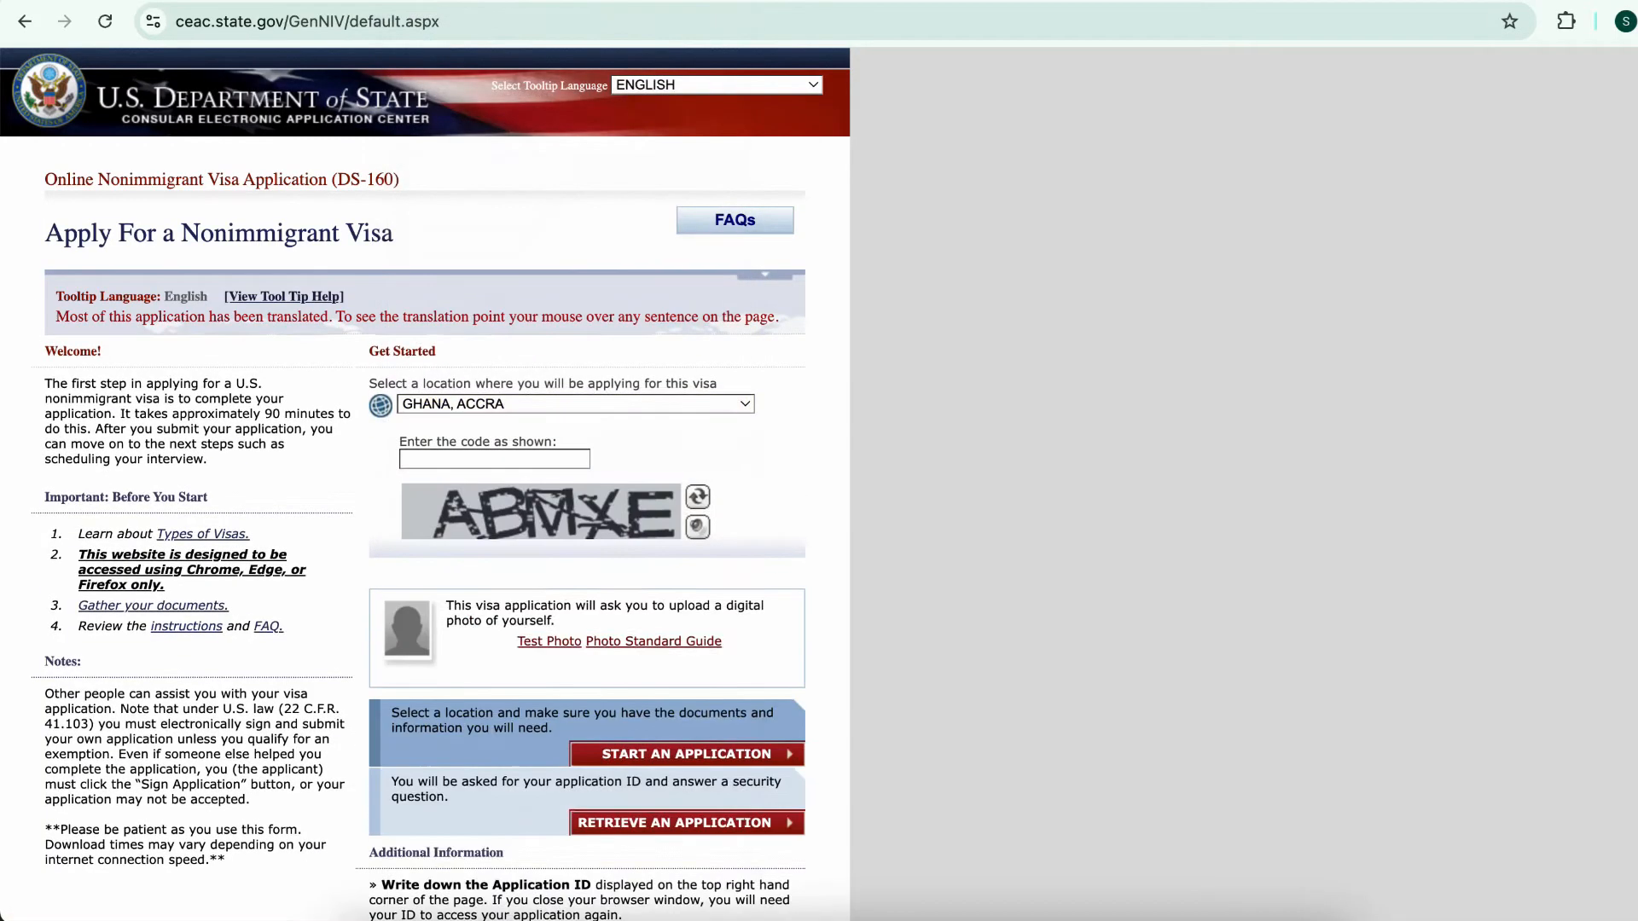
Enter the captcha code shown in the picture on the start page
{"action": "type", "text": "AB"}
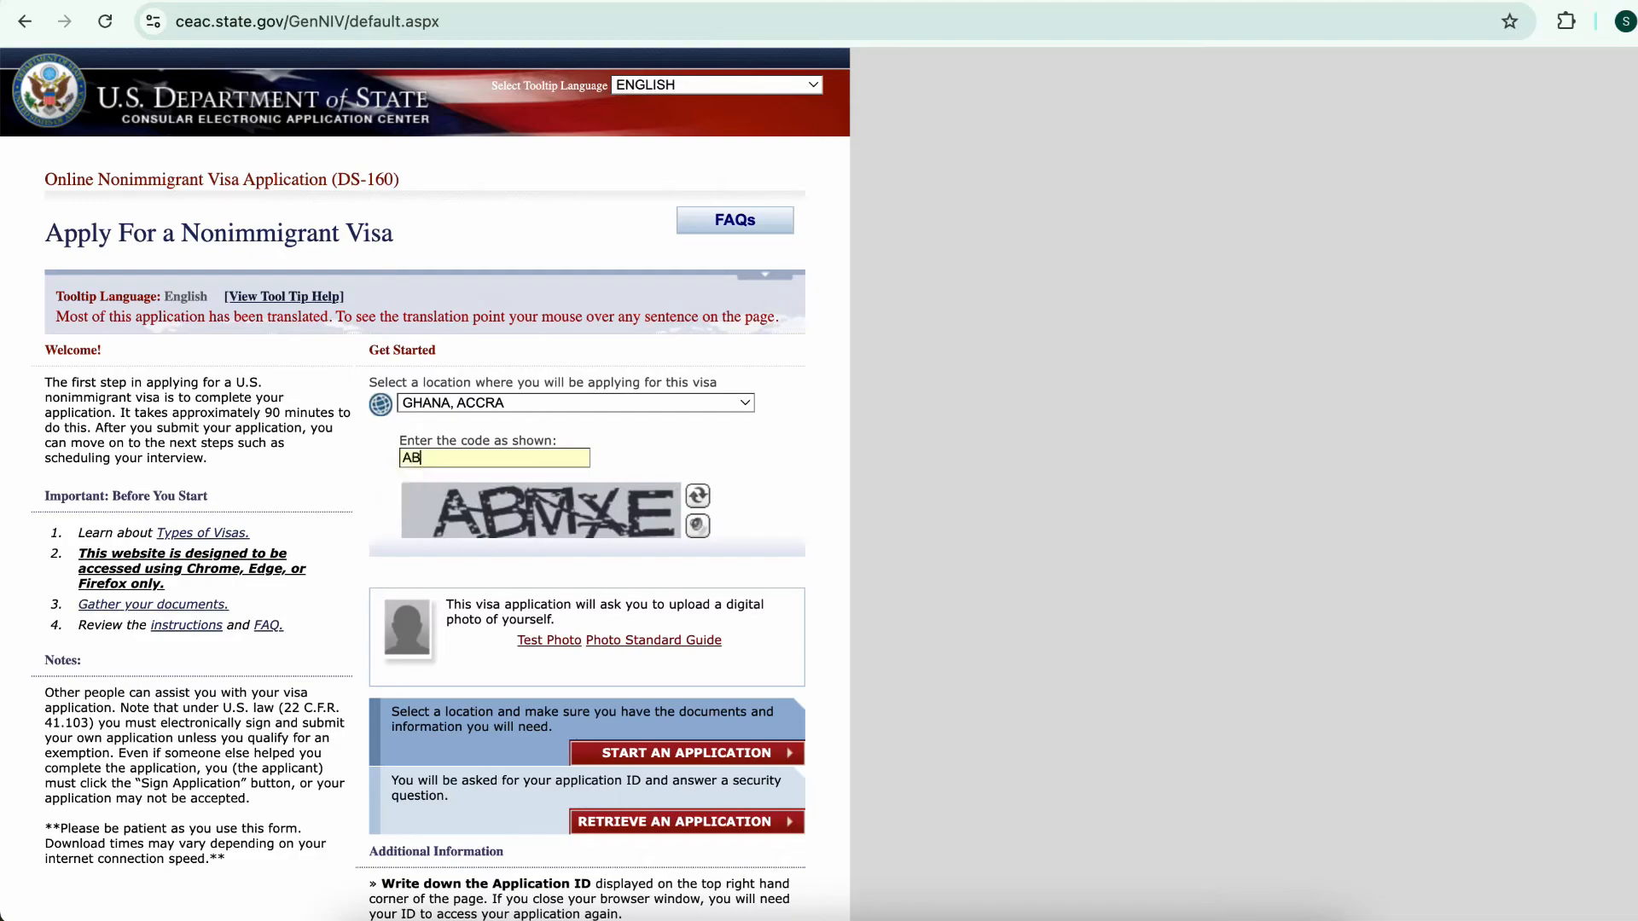
{"action": "type", "text": "MXE"}
{"action": "scroll", "coordinate": [541, 512], "scroll_direction": "down", "scroll_amount": 2}
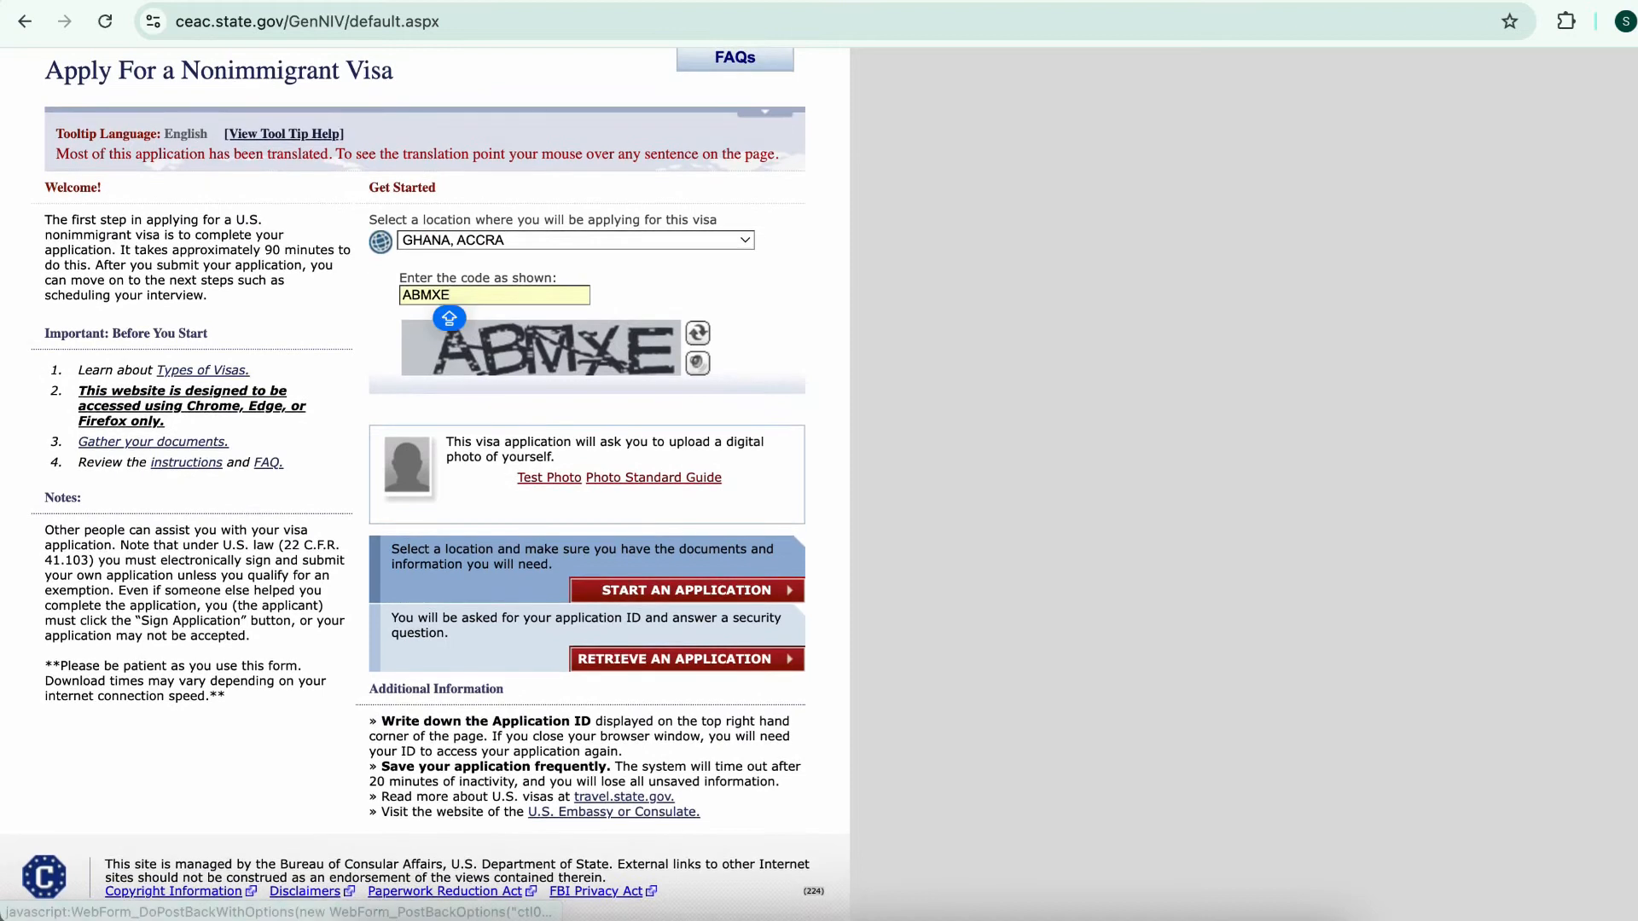
Choose to retrieve an existing application and submit the pasted application ID
{"action": "left_click", "coordinate": [788, 658]}
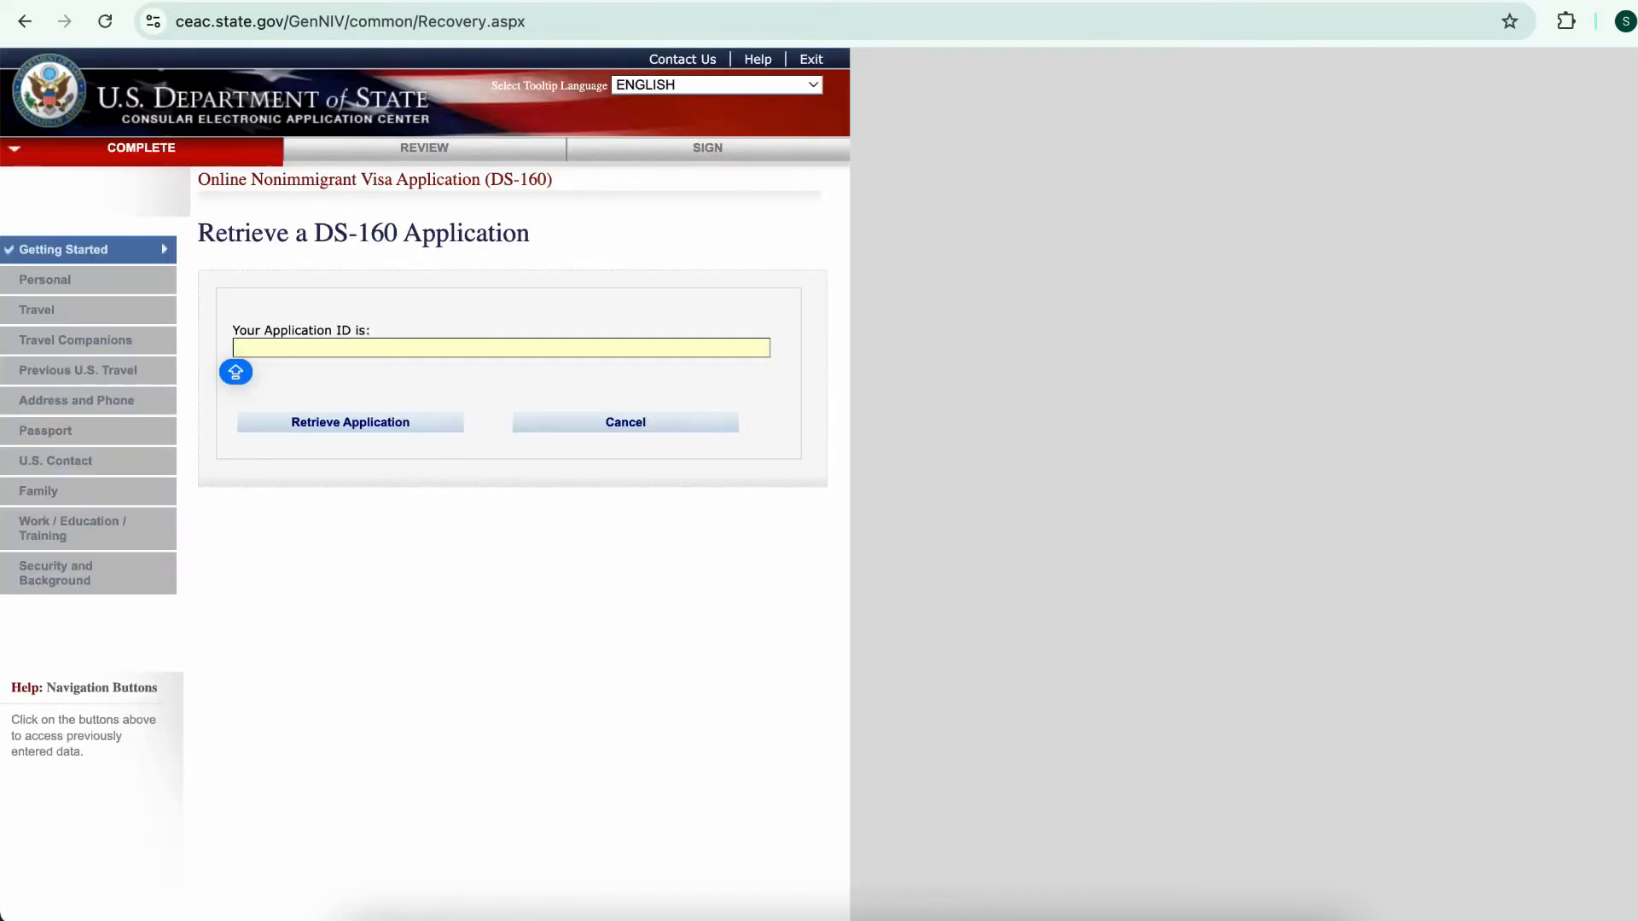
{"action": "key", "text": "Tab"}
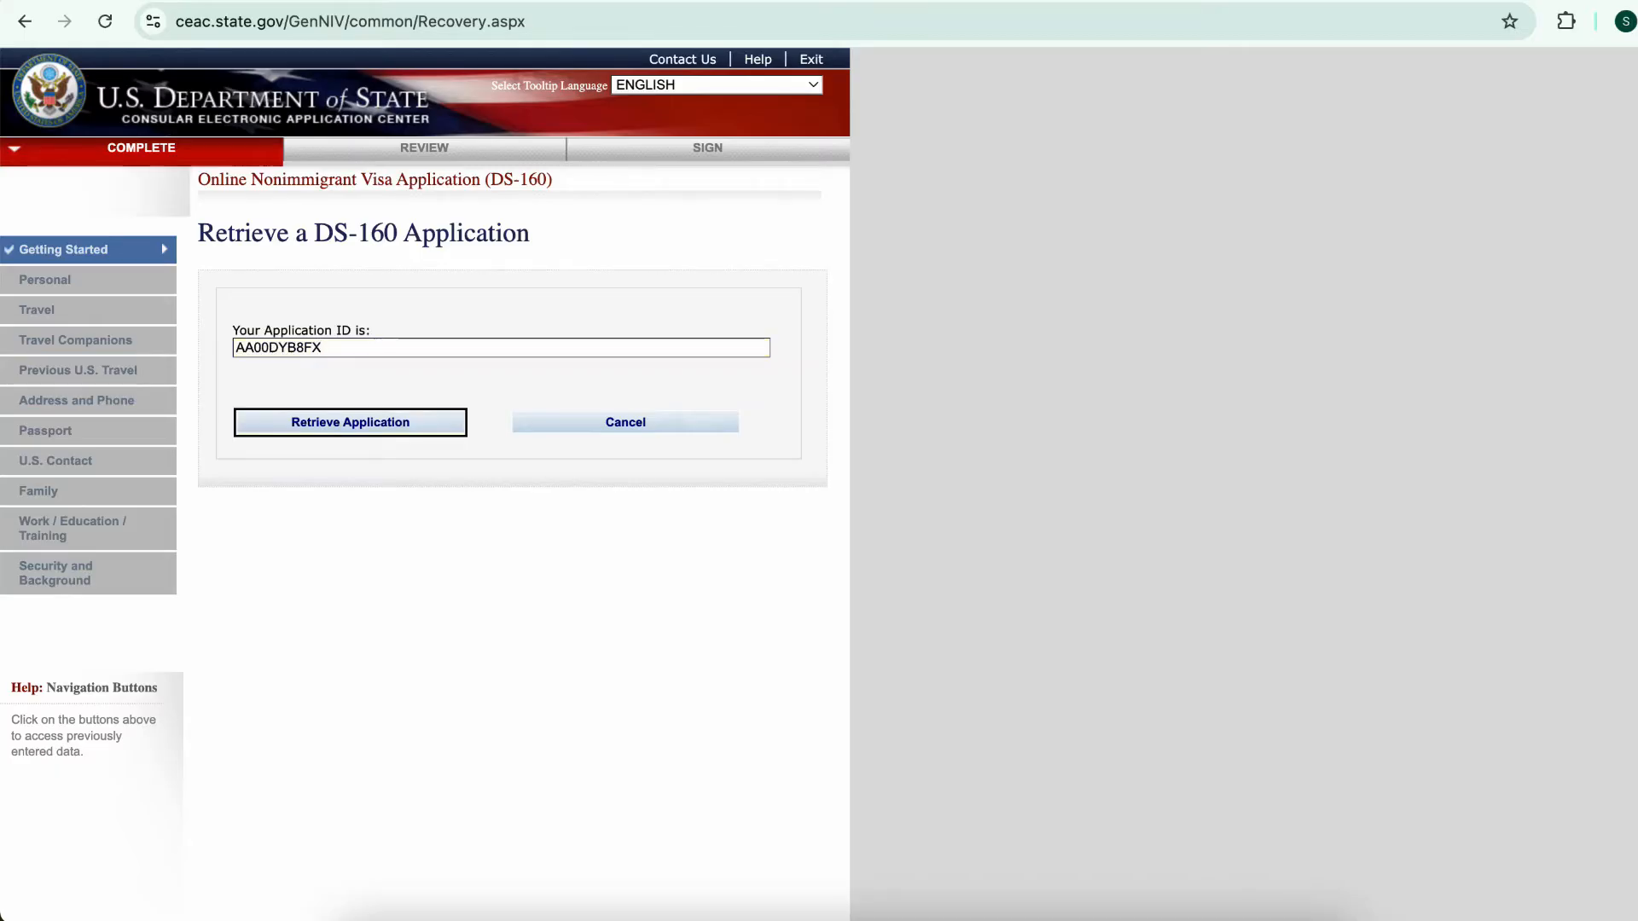
{"action": "key", "text": "Return"}
Answer the retrieval questions: surname, year of birth, and first-job city
{"action": "type", "text": "YAHAY"}
{"action": "key", "text": "Tab"}
{"action": "type", "text": "2000"}
{"action": "key", "text": "Tab"}
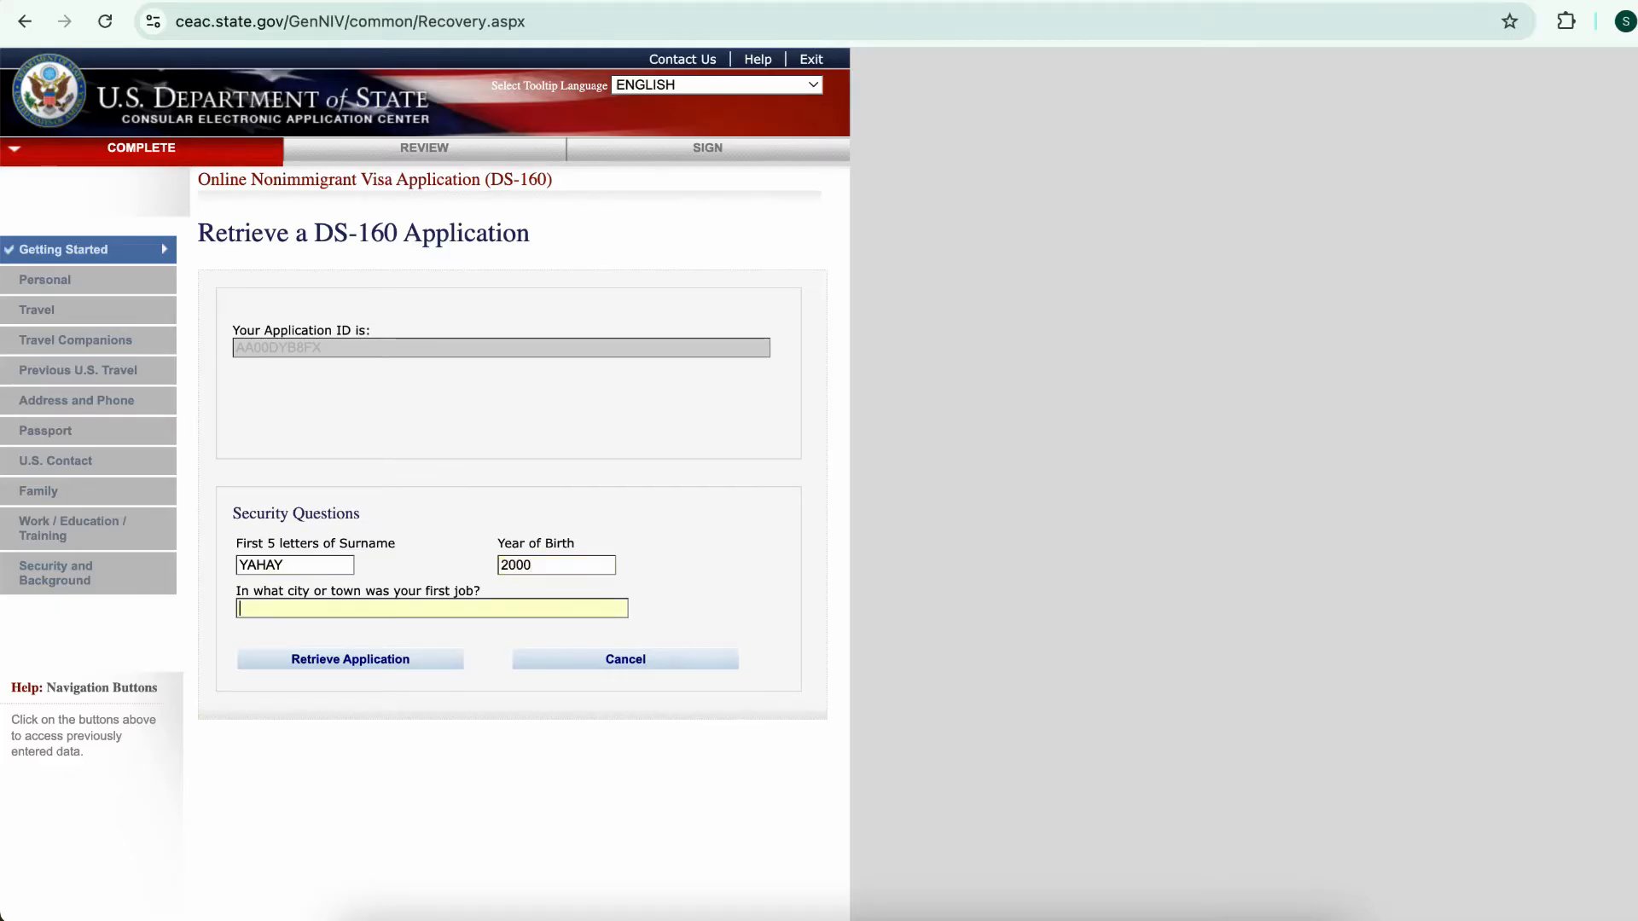
{"action": "type", "text": "CAPE"}
{"action": "key", "text": "Tab"}
{"action": "key", "text": "Return"}
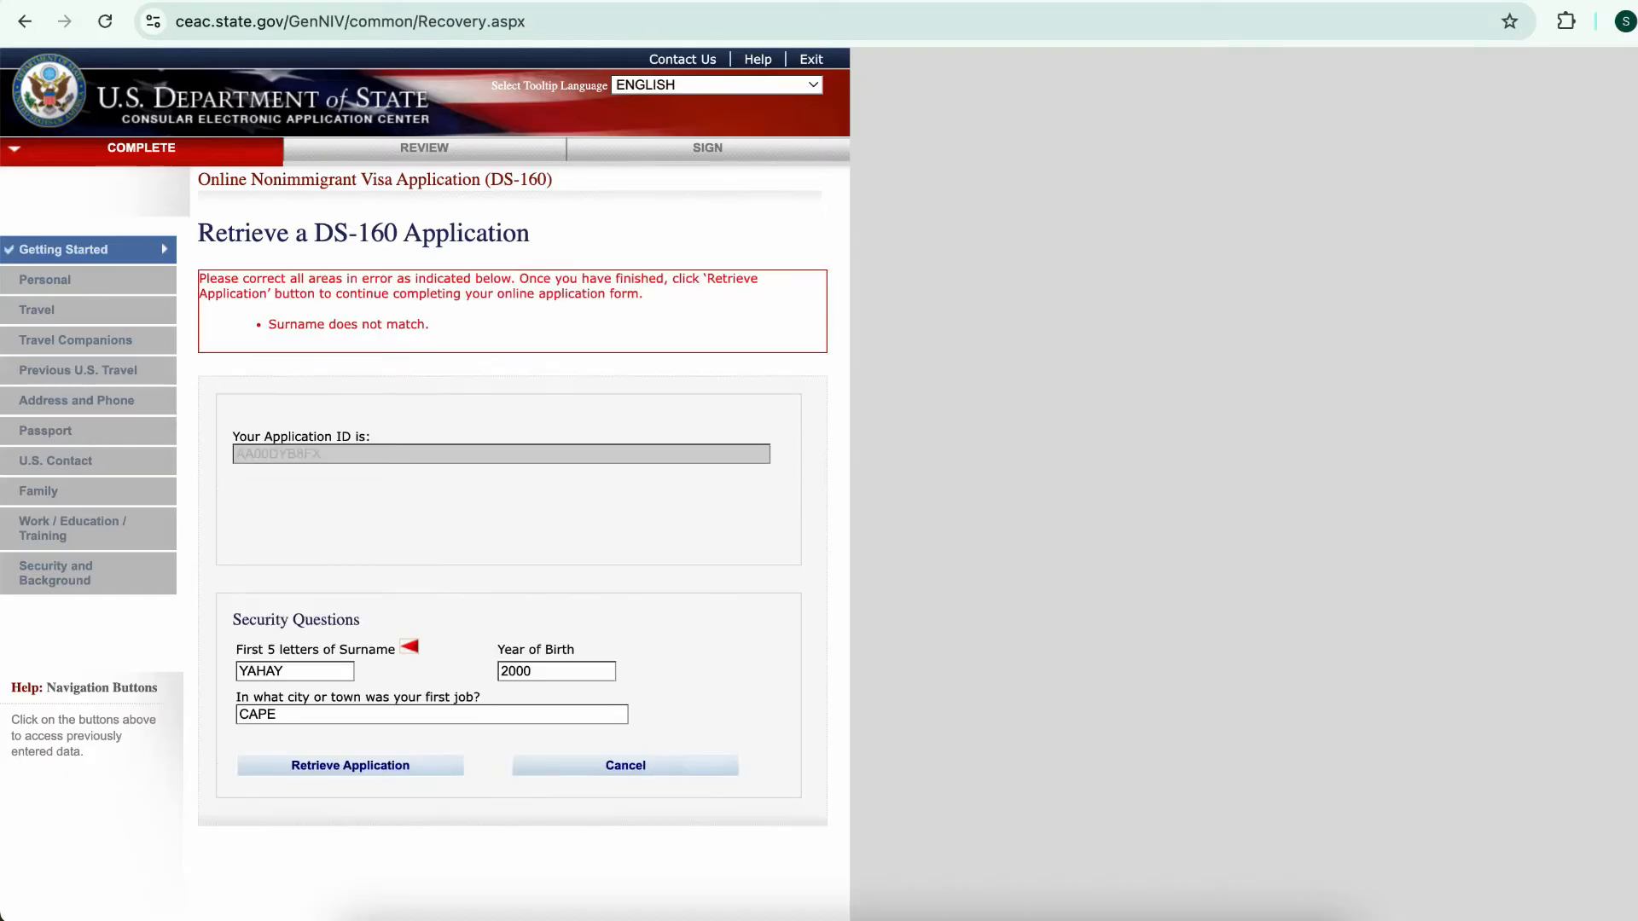
Correct the rejected surname answer and retrieve the application
{"action": "scroll", "coordinate": [427, 435], "scroll_direction": "down", "scroll_amount": 2}
{"action": "left_click", "coordinate": [294, 604]}
{"action": "key", "text": "super+a"}
{"action": "type", "text": "GUIDE"}
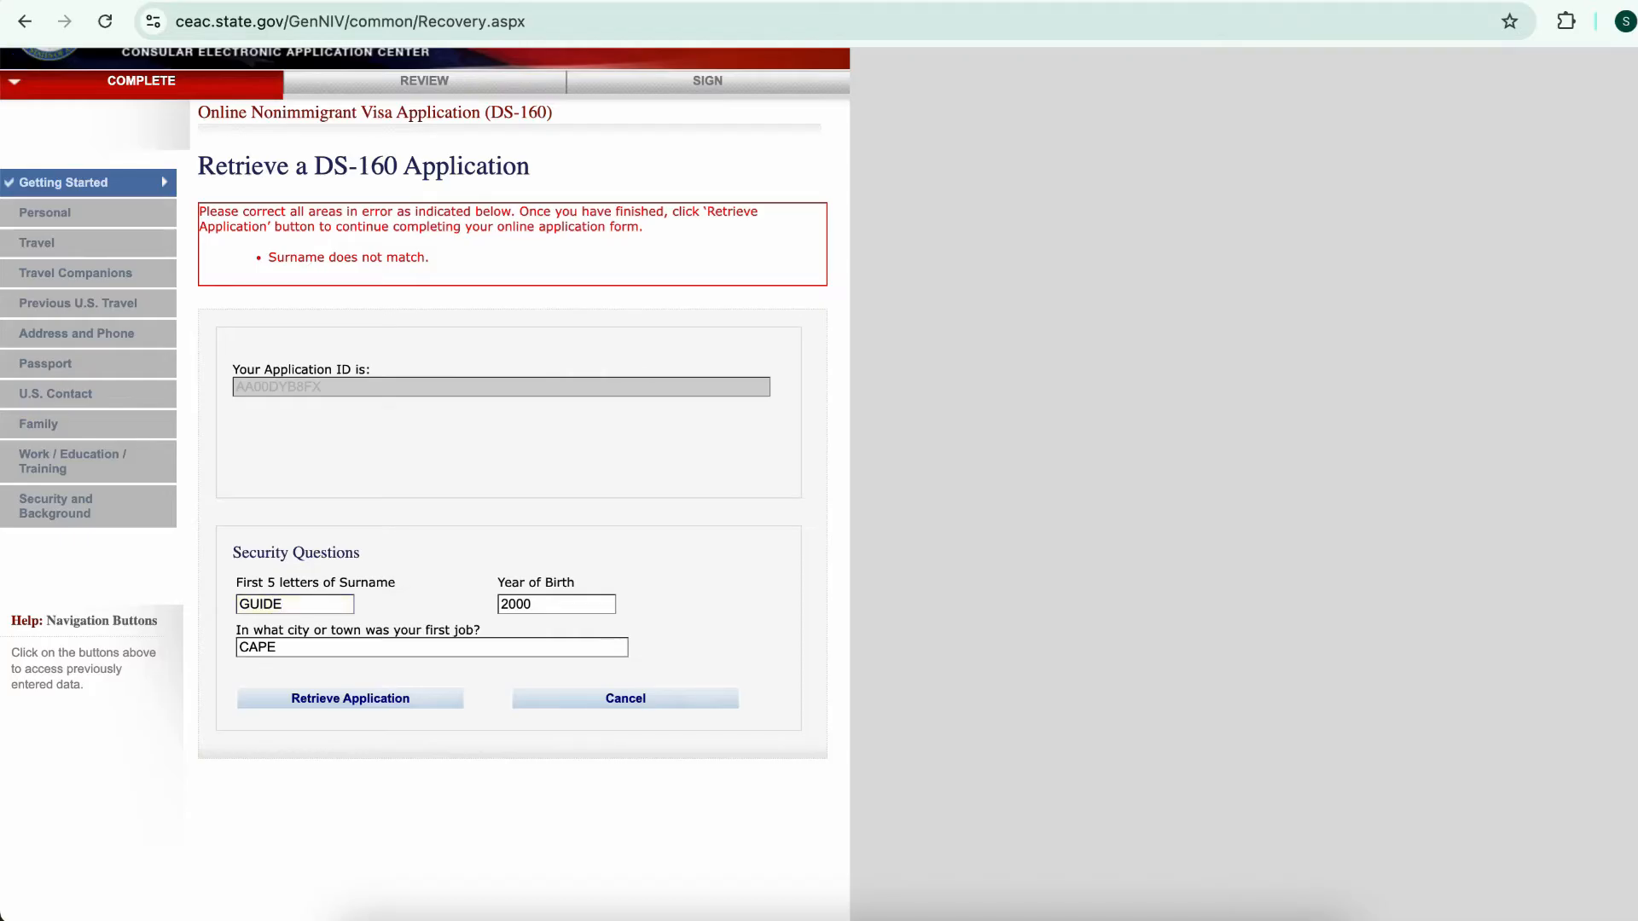
{"action": "left_click", "coordinate": [350, 698]}
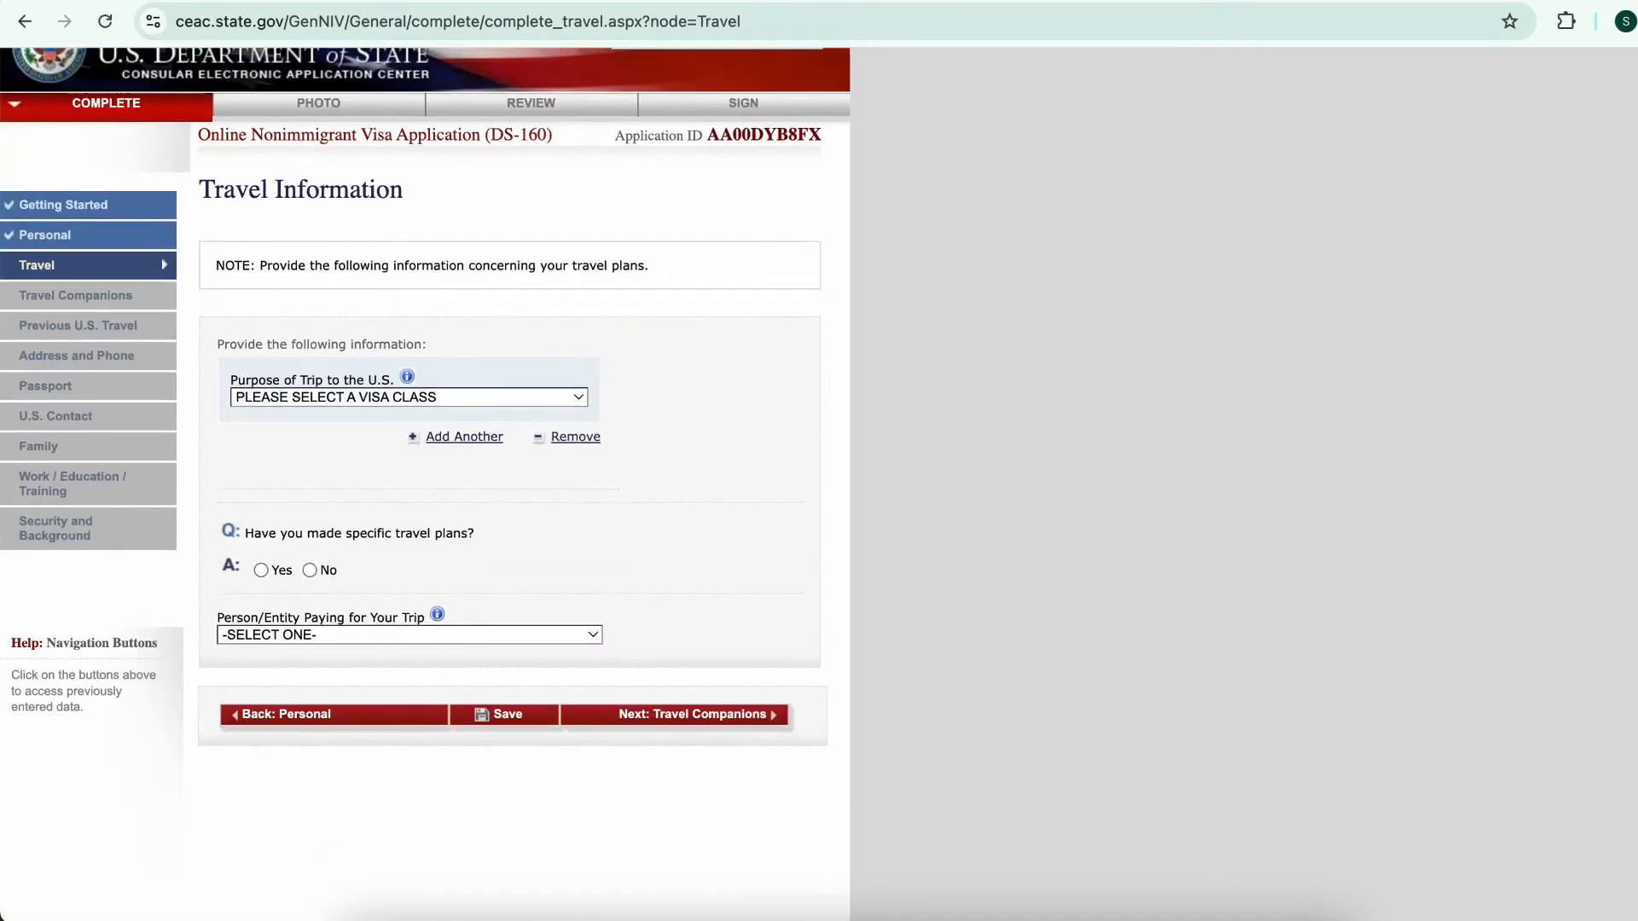
Set purpose ACADEMIC OR LANGUAGE STUDENT (F), visa STUDENT (F1), no specific plans, arrival 10 AUG 2025
{"action": "left_click", "coordinate": [409, 398]}
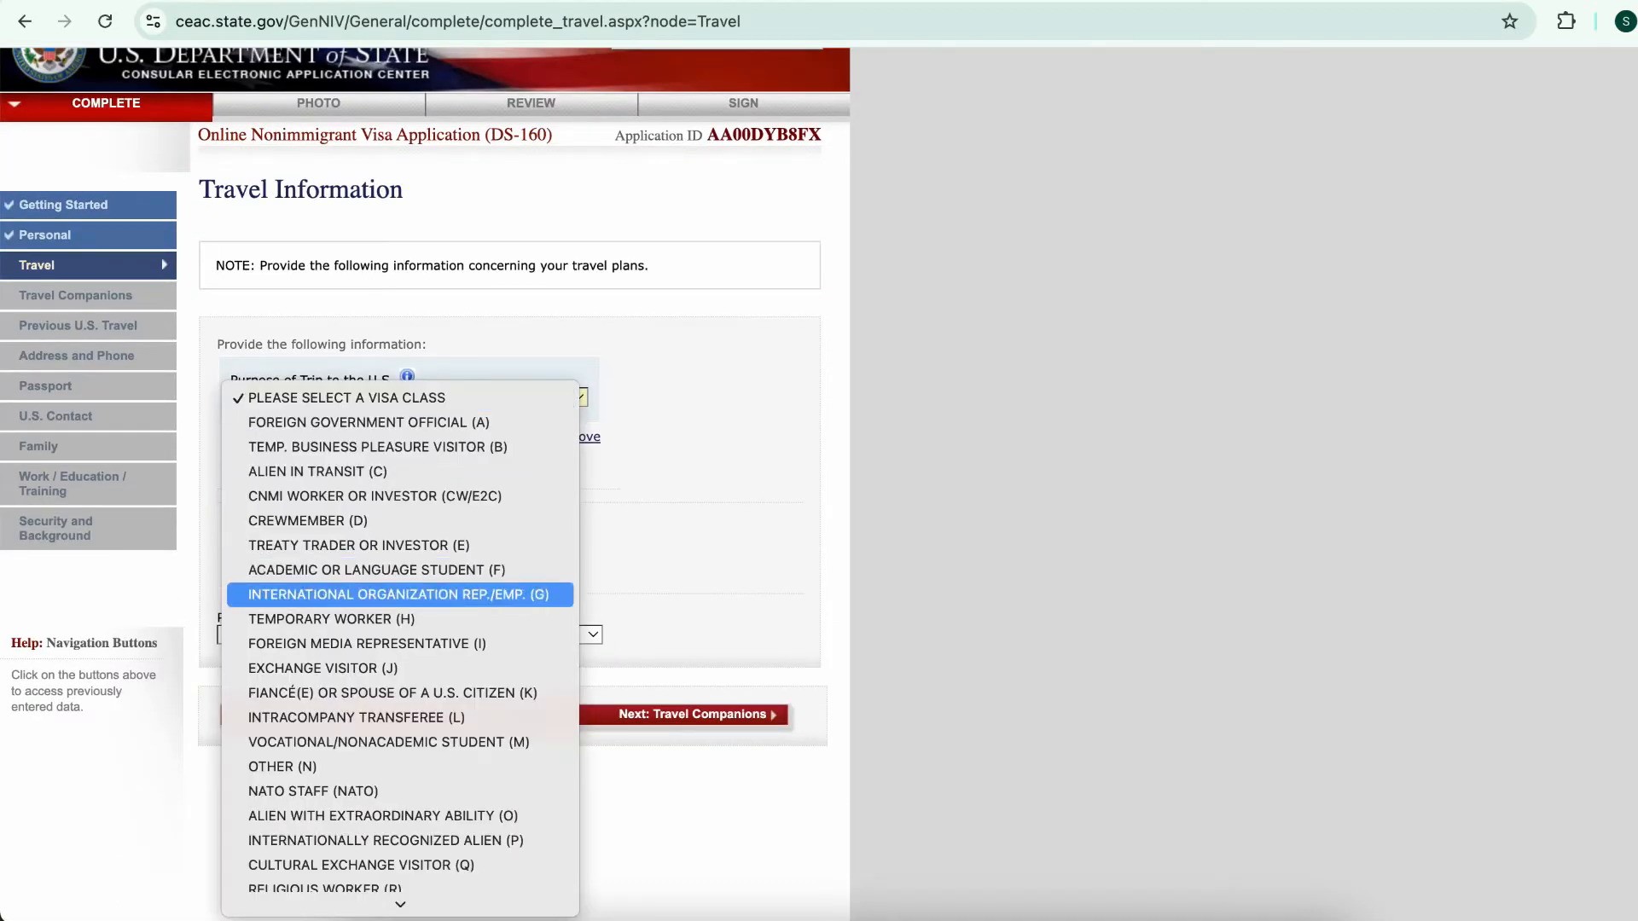
{"action": "scroll", "coordinate": [400, 668], "scroll_direction": "down", "scroll_amount": 2}
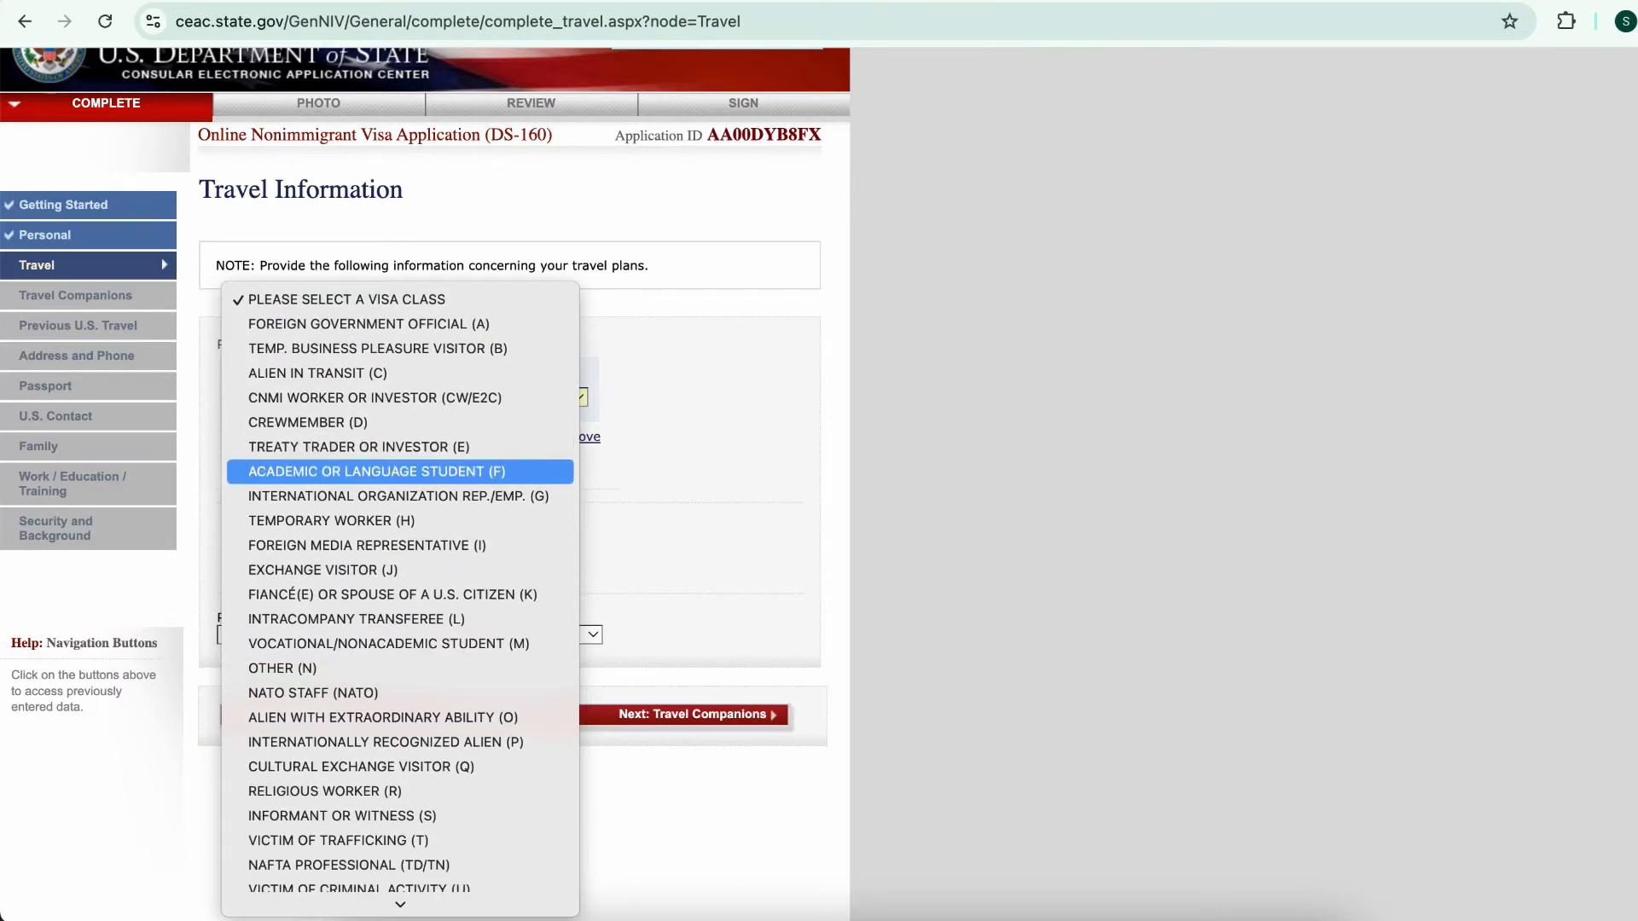
{"action": "left_click", "coordinate": [400, 472]}
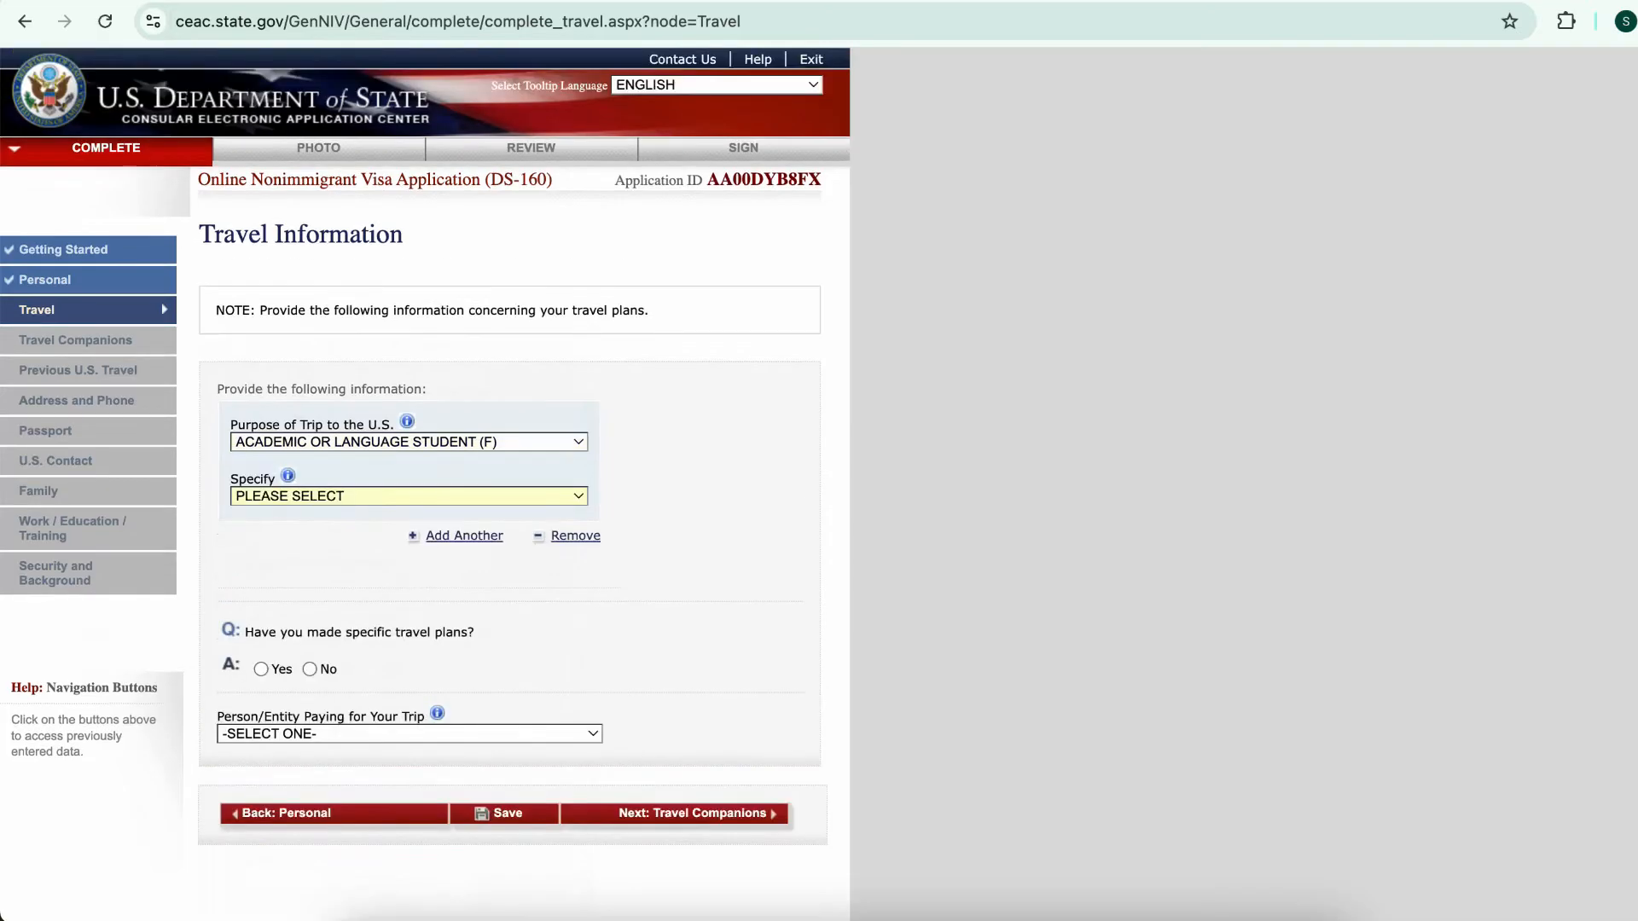
{"action": "scroll", "coordinate": [400, 472], "scroll_direction": "down", "scroll_amount": 1}
{"action": "left_click", "coordinate": [400, 433]}
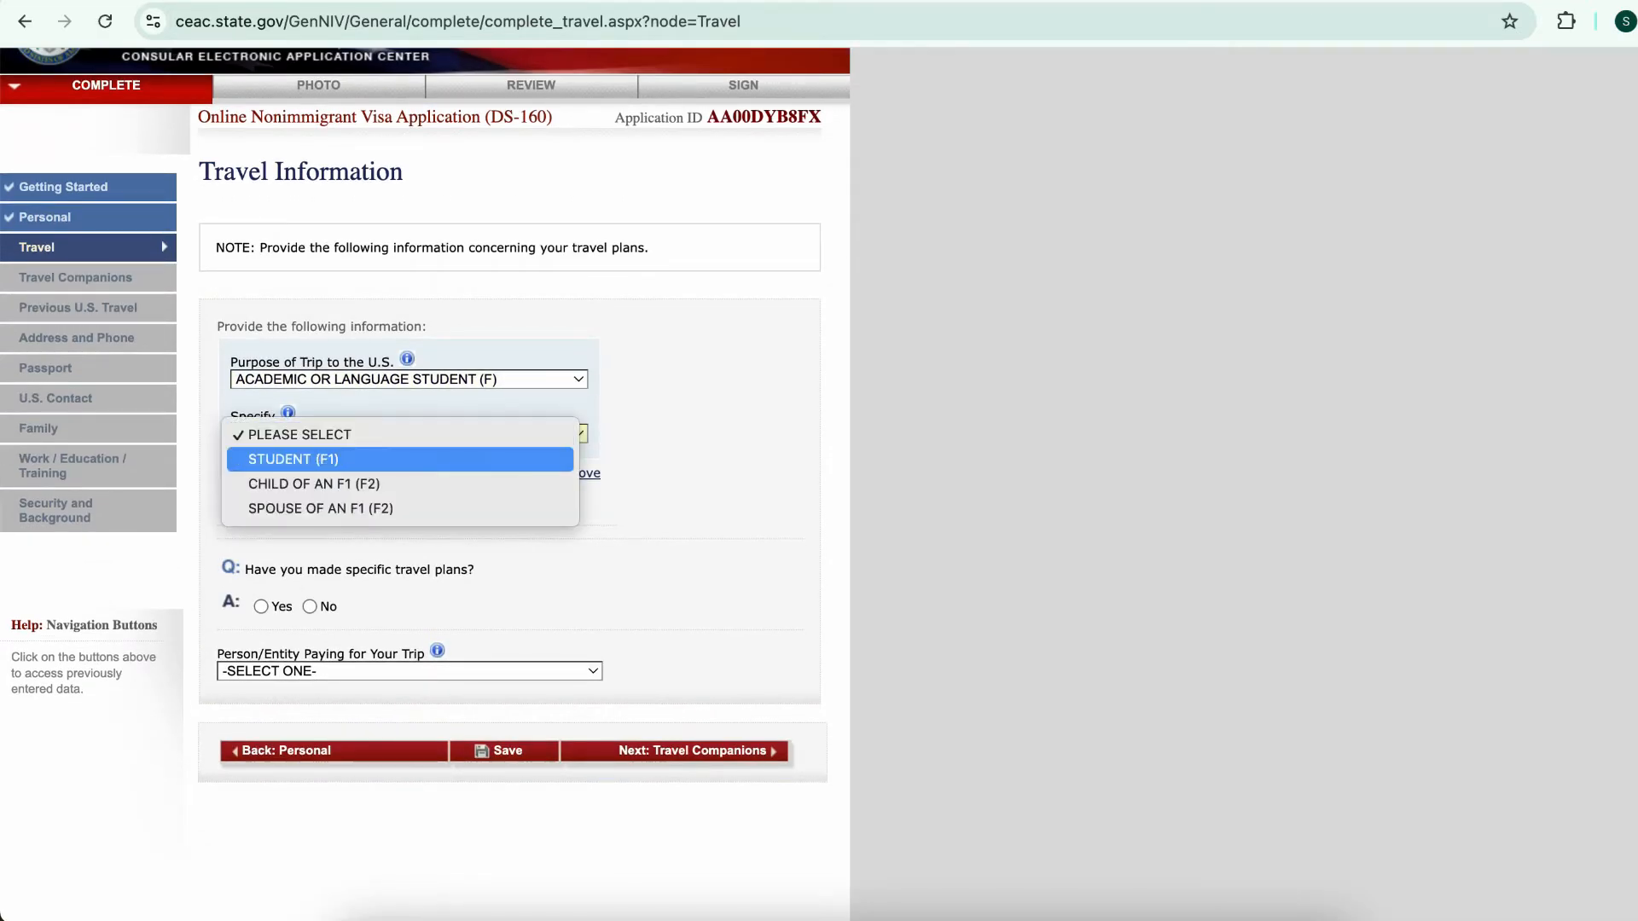
{"action": "left_click", "coordinate": [400, 459]}
{"action": "scroll", "coordinate": [400, 458], "scroll_direction": "down", "scroll_amount": 2}
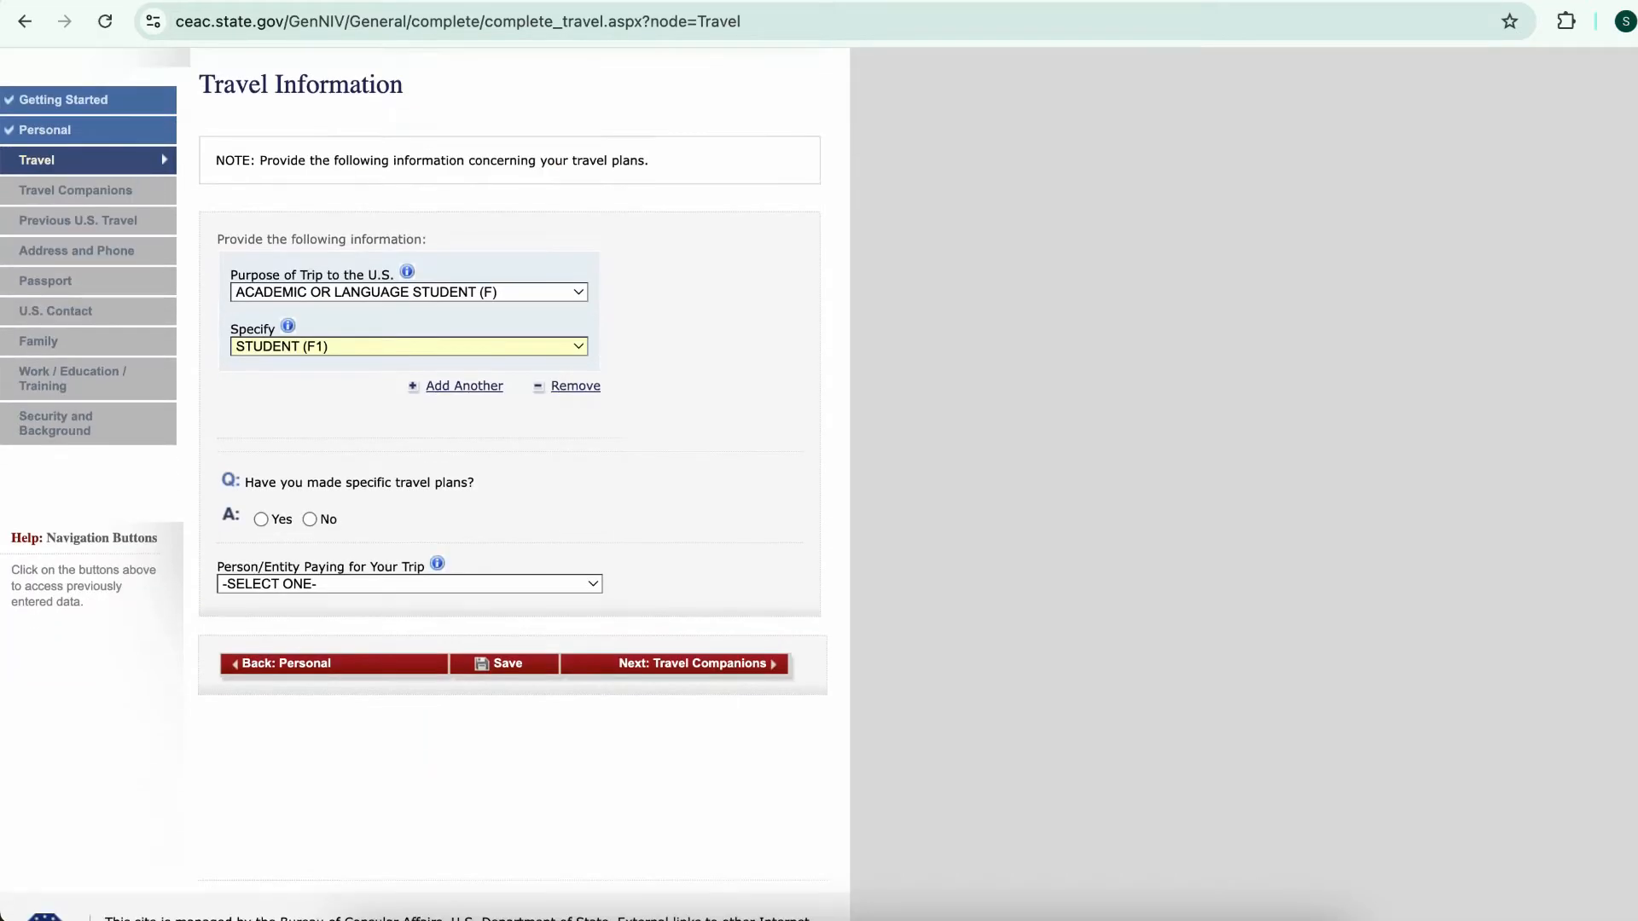
{"action": "scroll", "coordinate": [425, 484], "scroll_direction": "down", "scroll_amount": 1}
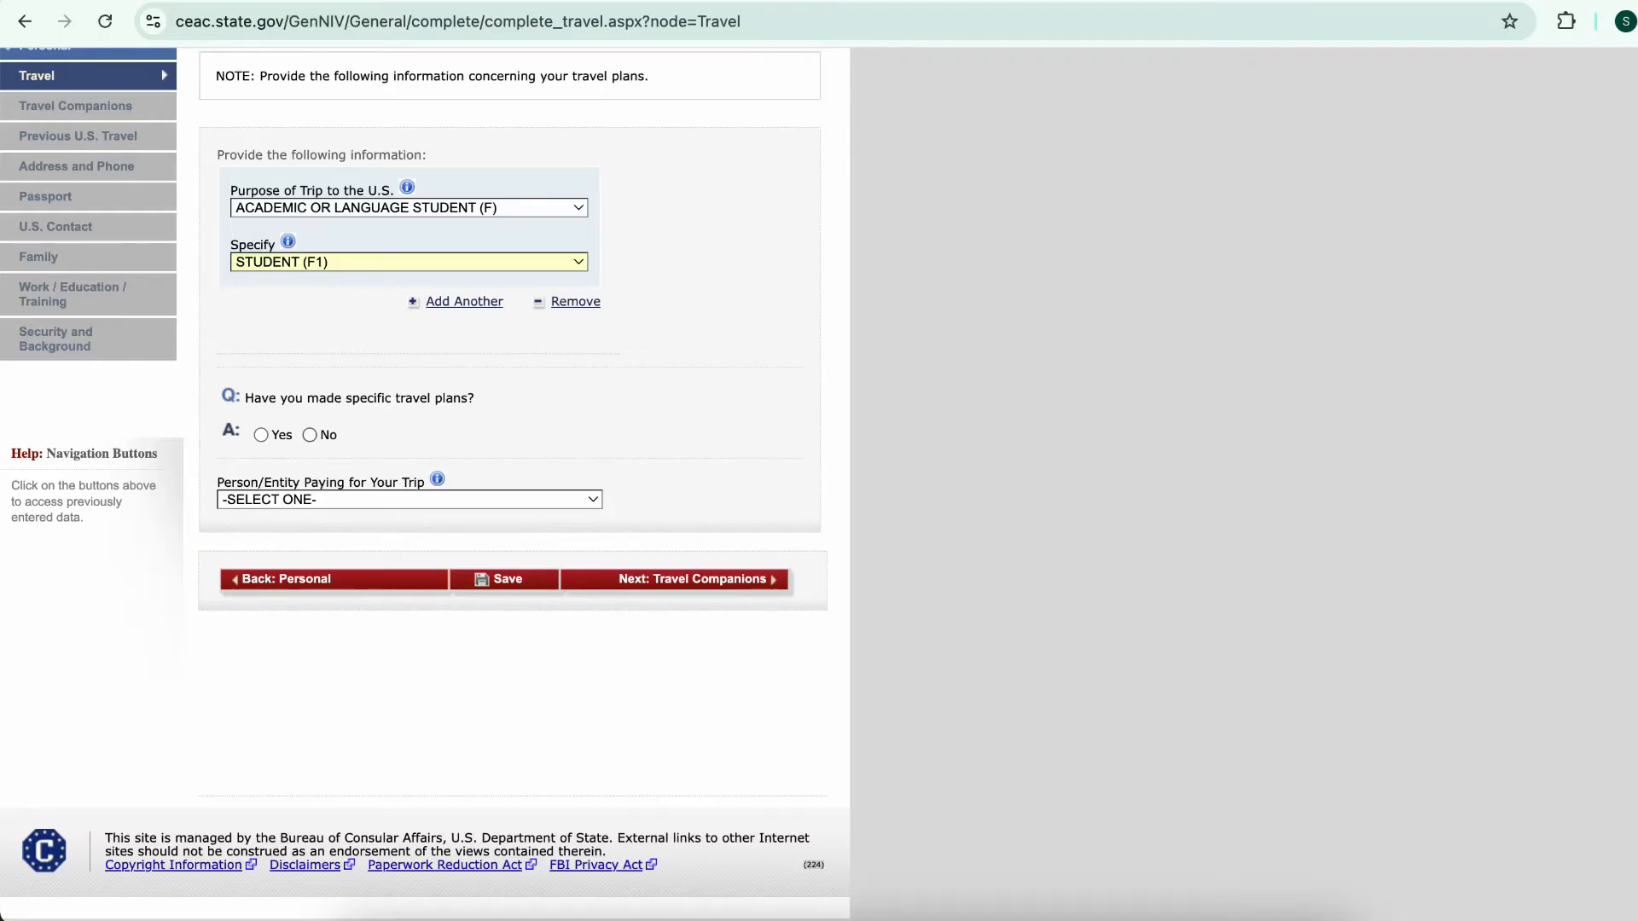
{"action": "left_click", "coordinate": [309, 435]}
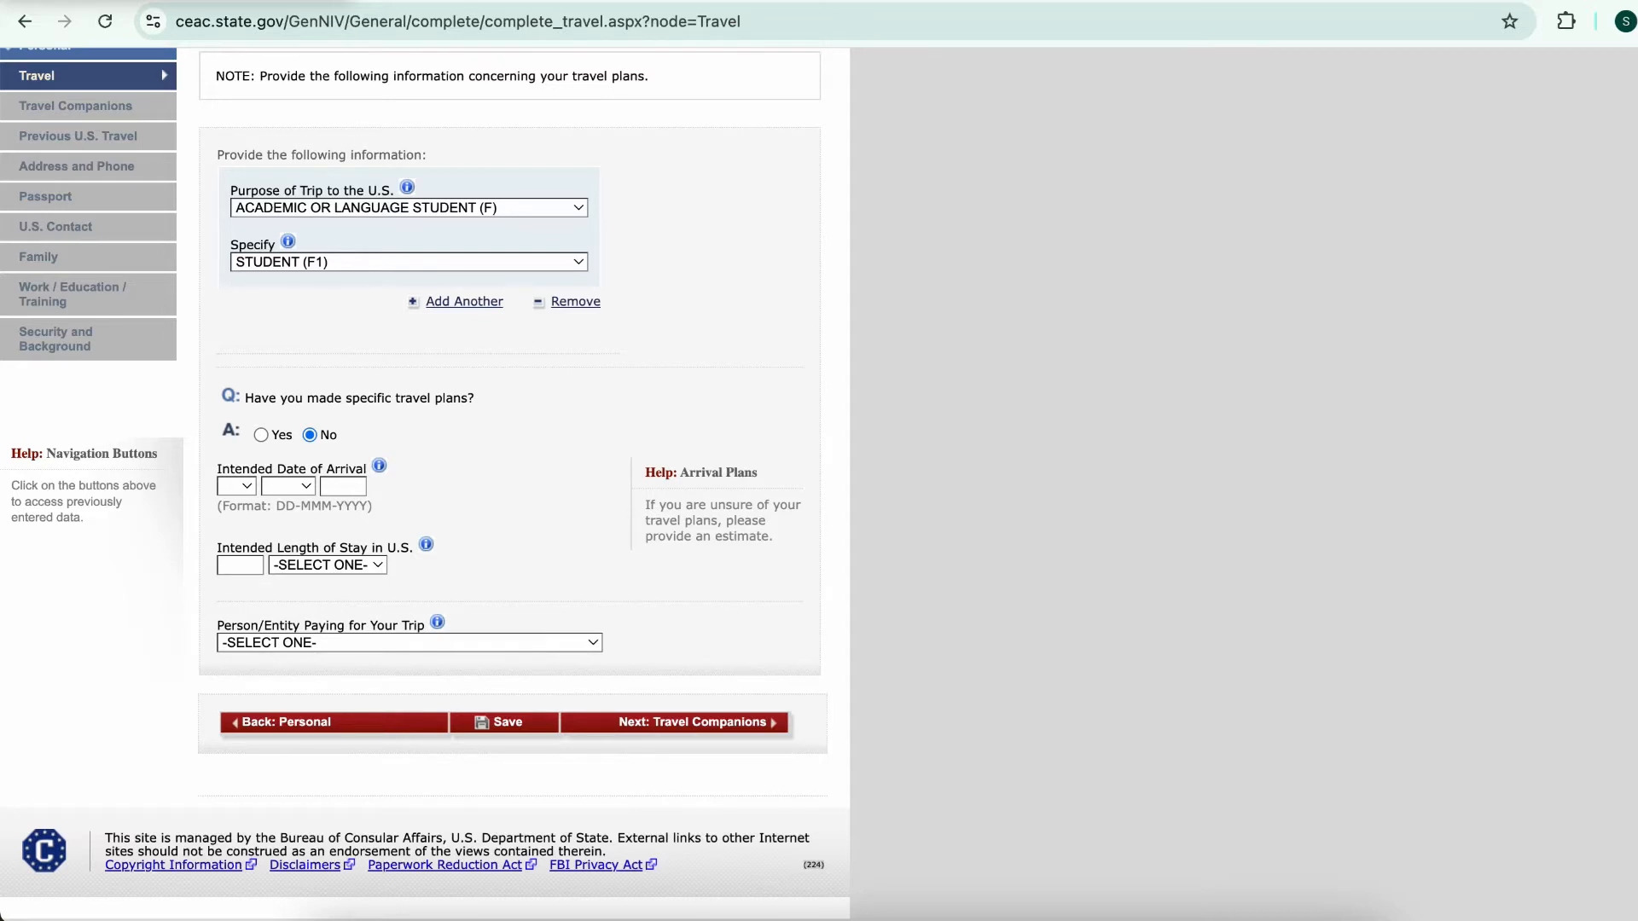
{"action": "type", "text": "2025"}
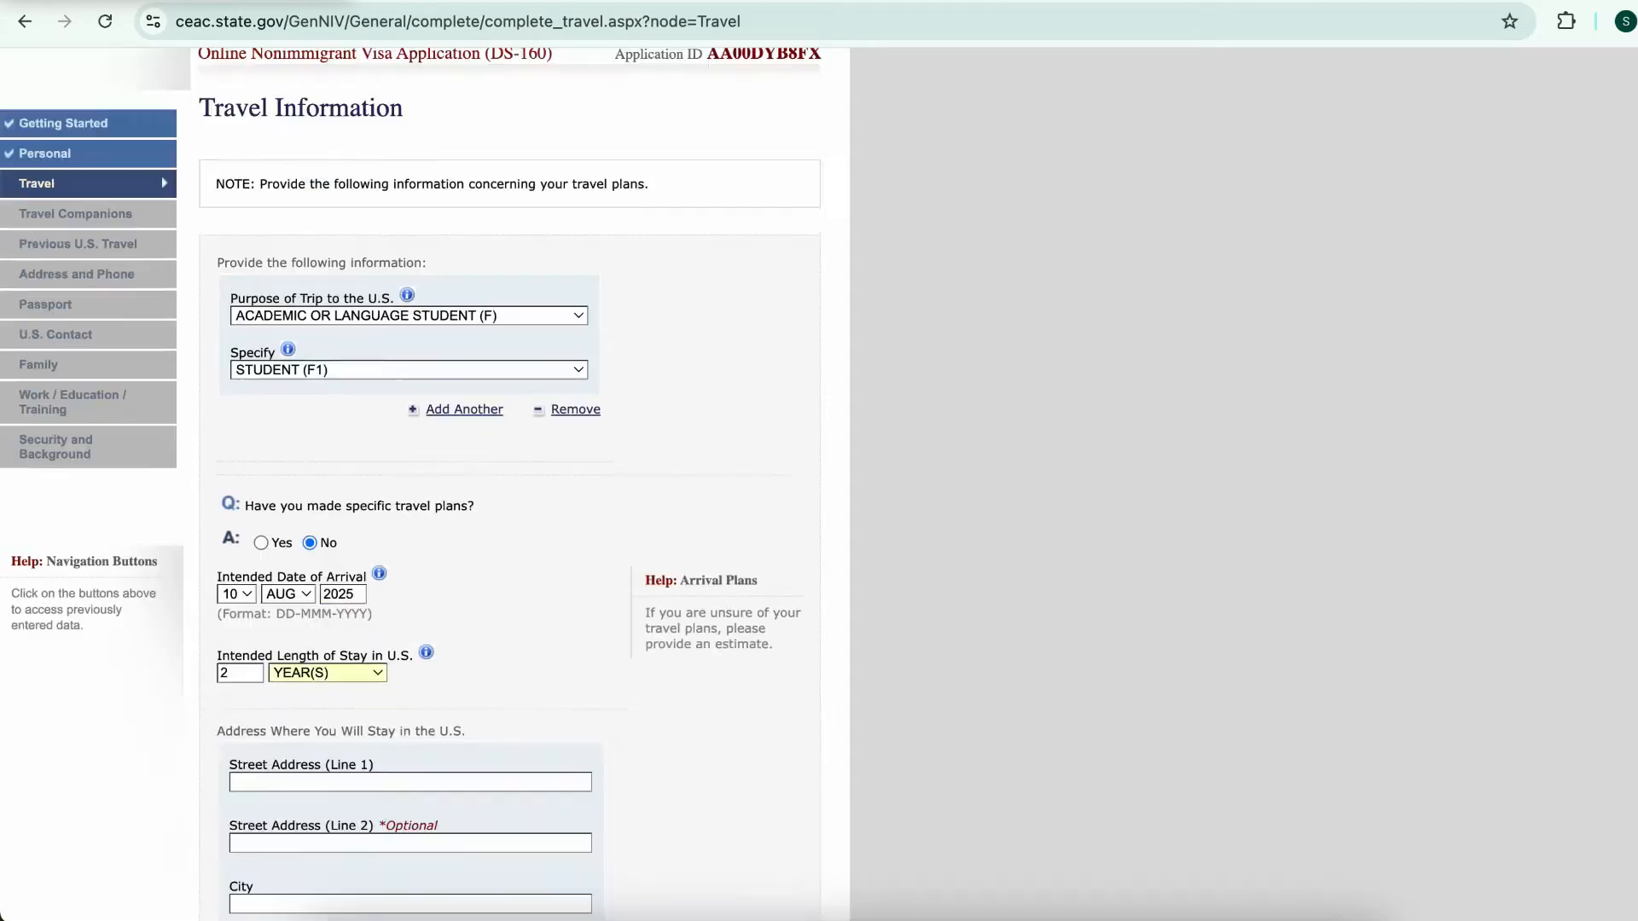
Enter a 2 YEAR(S) length of stay and the U.S. street address, city, state and ZIP
{"action": "scroll", "coordinate": [425, 477], "scroll_direction": "down", "scroll_amount": 5}
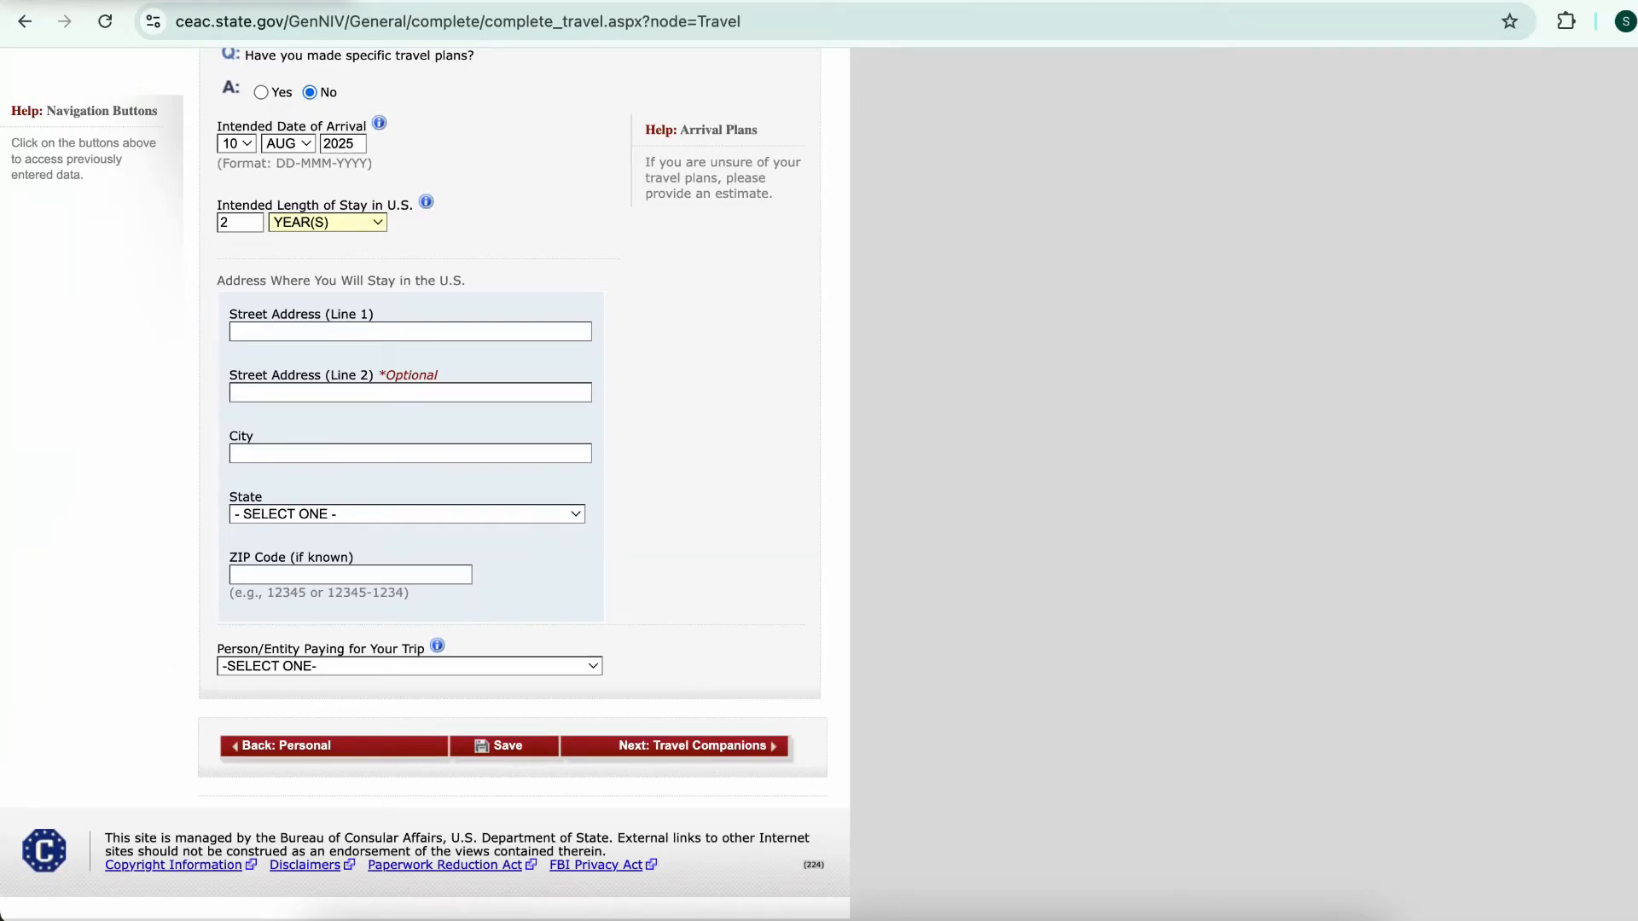
{"action": "left_click", "coordinate": [232, 333]}
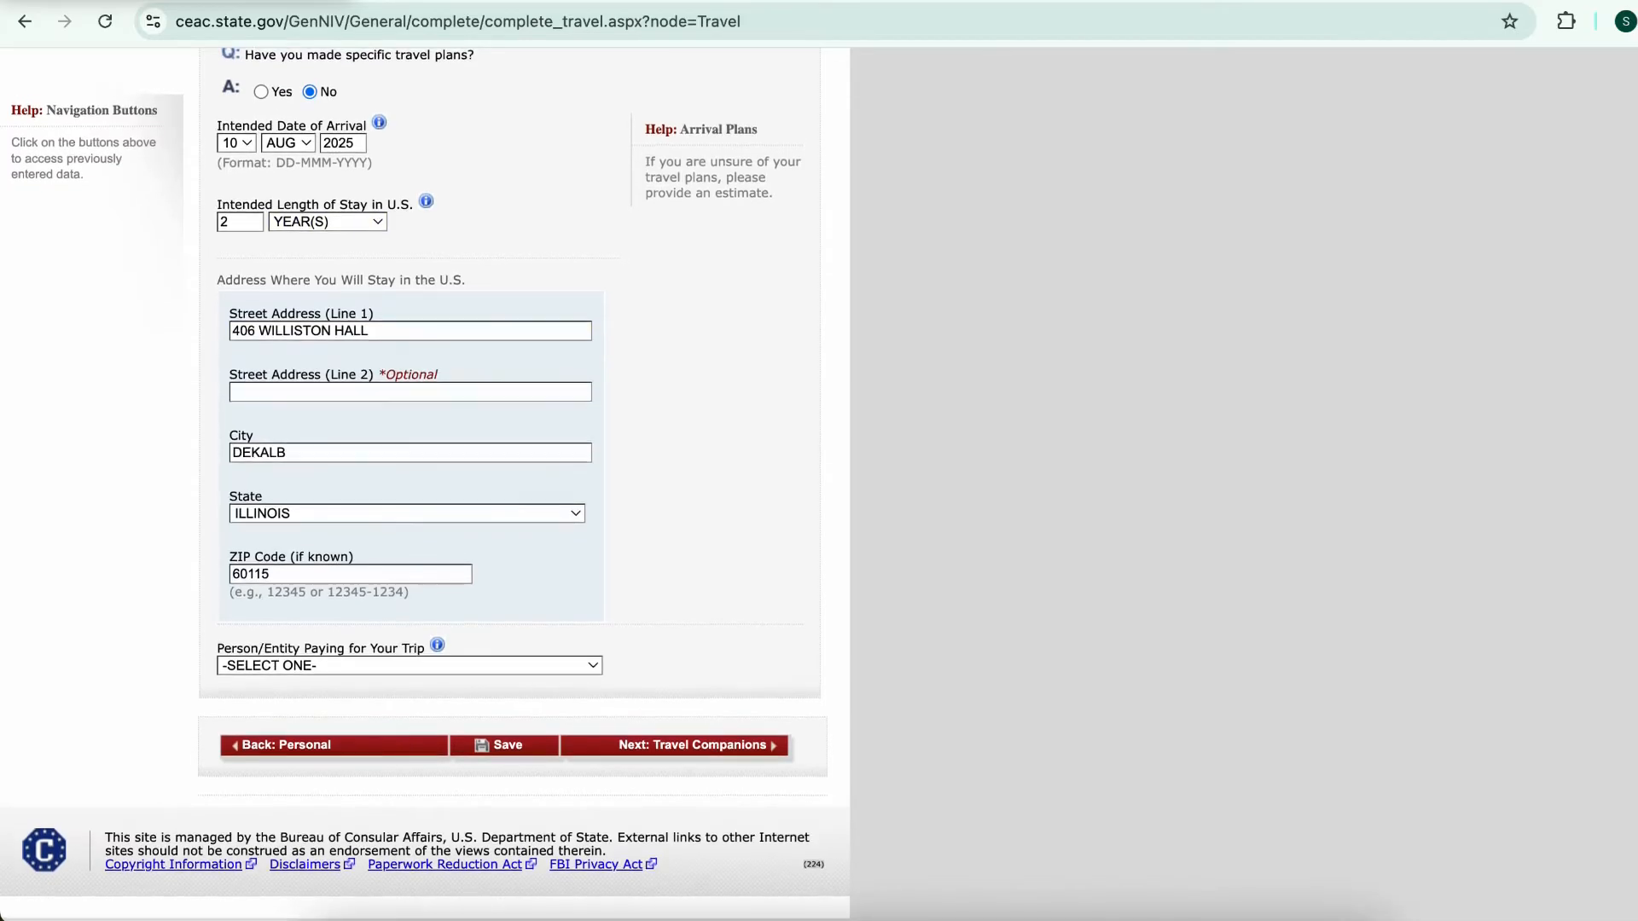
{"action": "key", "text": "space"}
{"action": "key", "text": "Down"}
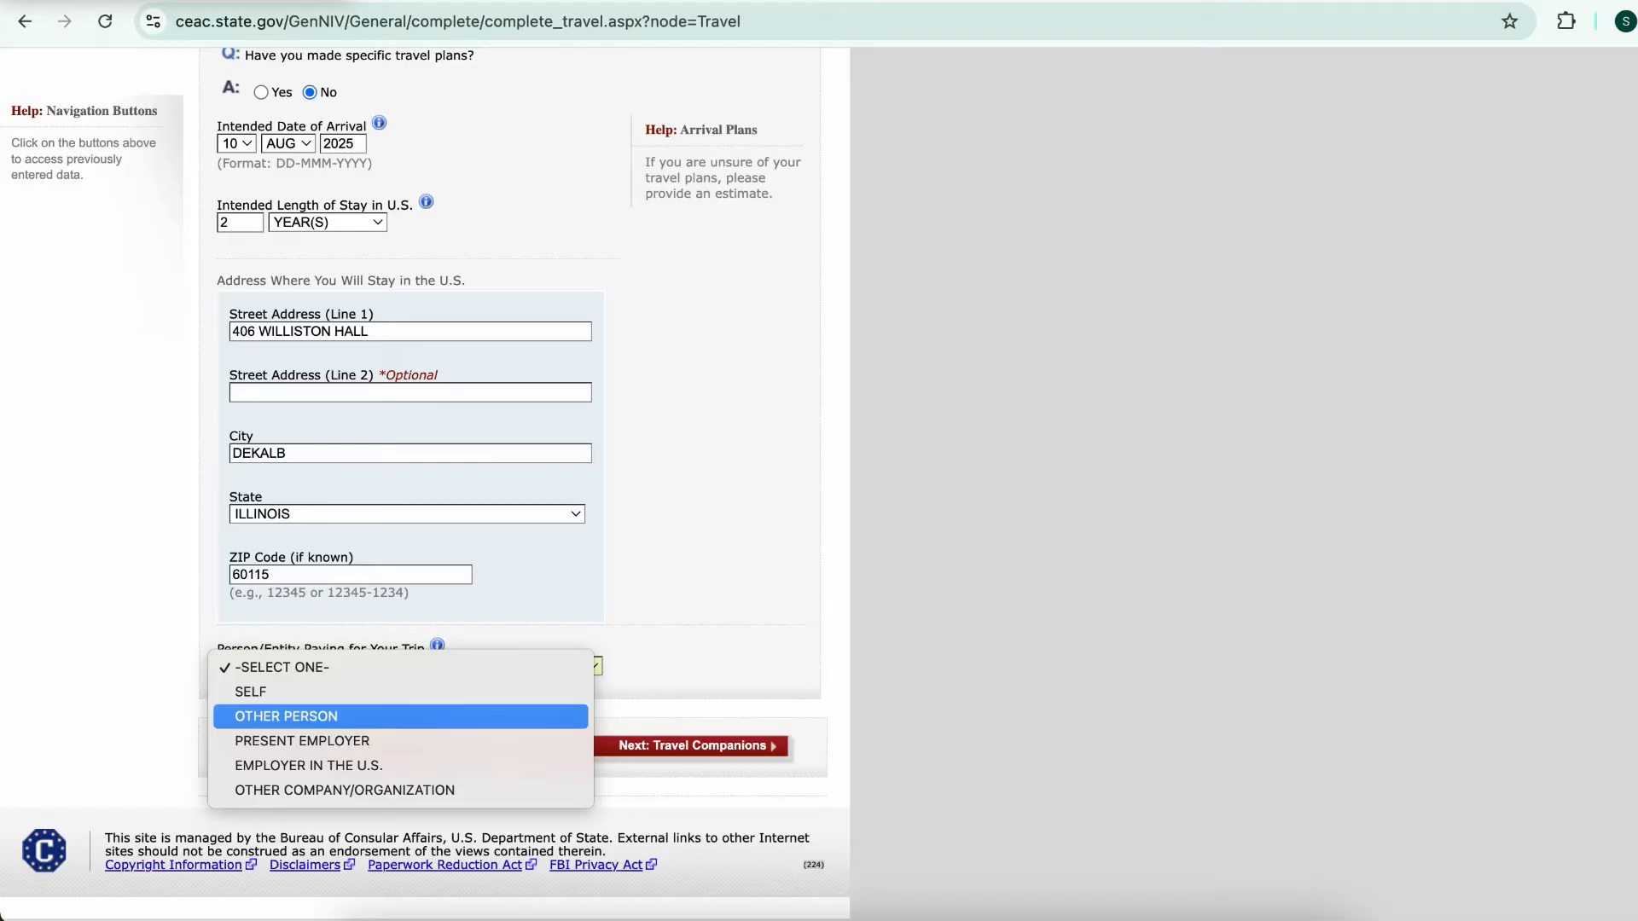
Make OTHER PERSON the trip payer, relationship PARENT, with the same address as yours
{"action": "key", "text": "Return"}
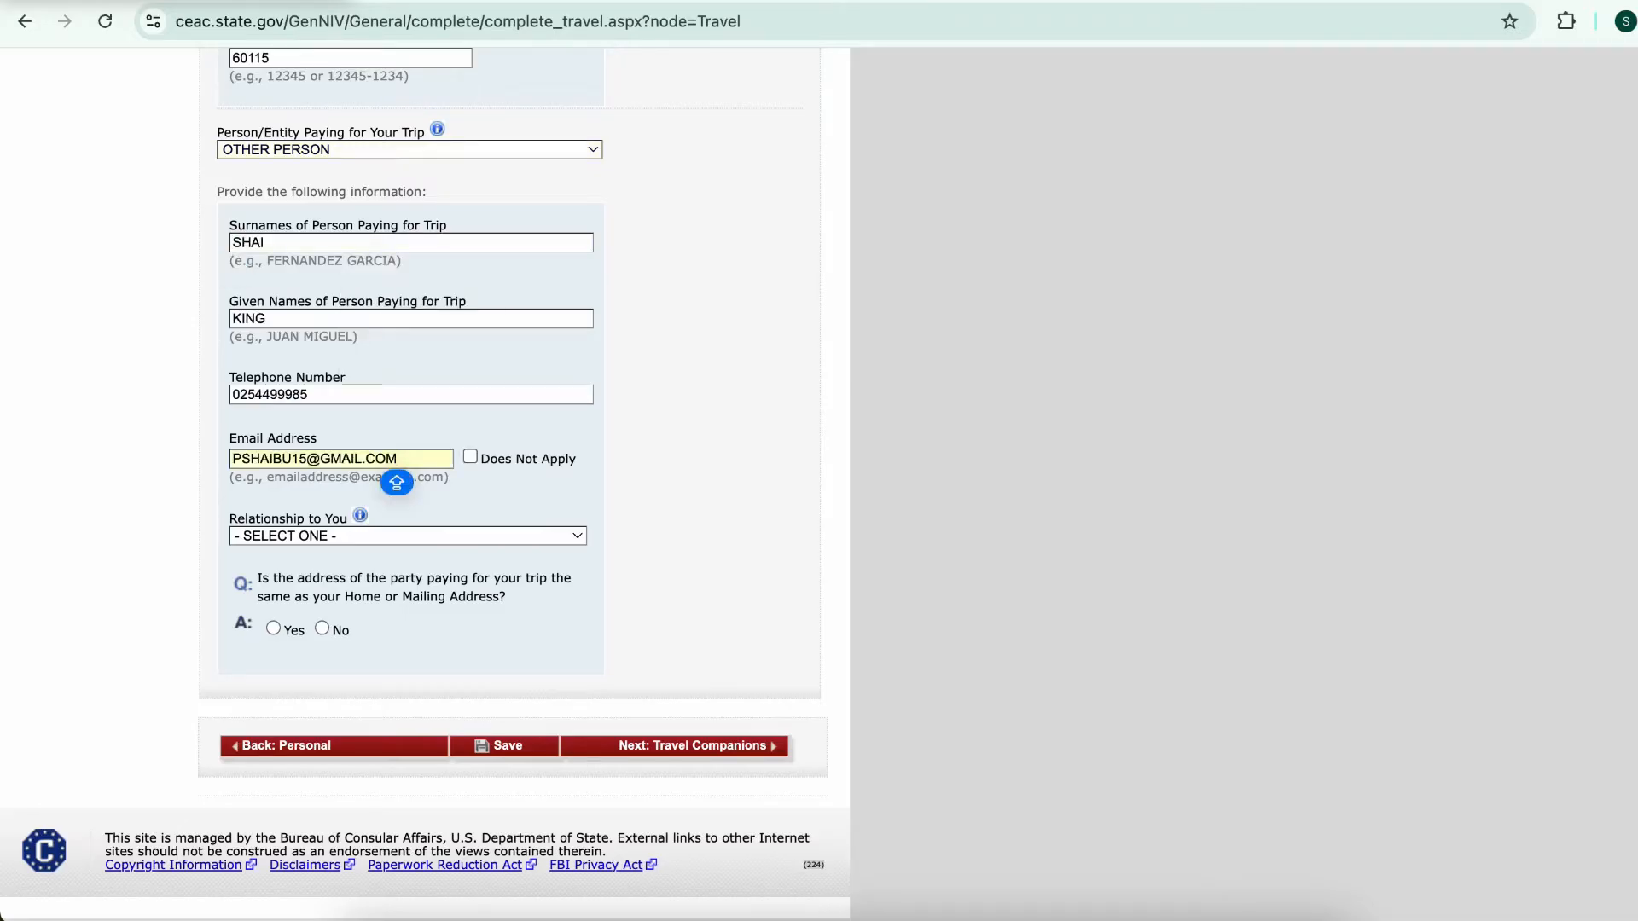
{"action": "key", "text": "Tab"}
{"action": "key", "text": "space"}
{"action": "key", "text": "Down"}
{"action": "key", "text": "Down"}
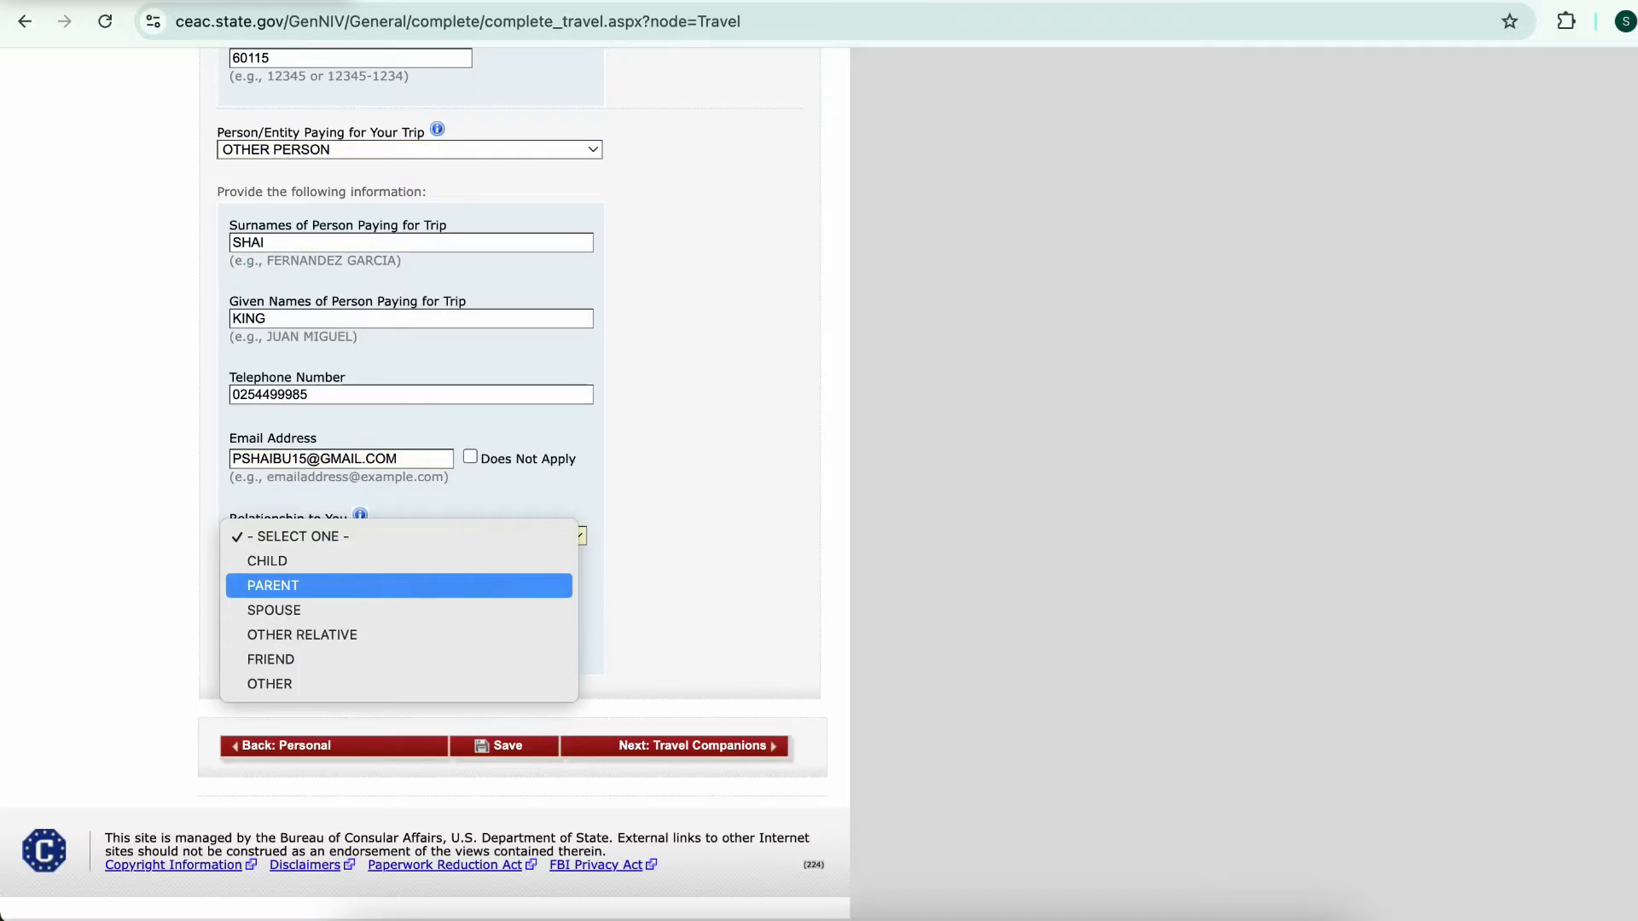
{"action": "key", "text": "Down"}
{"action": "key", "text": "Down"}
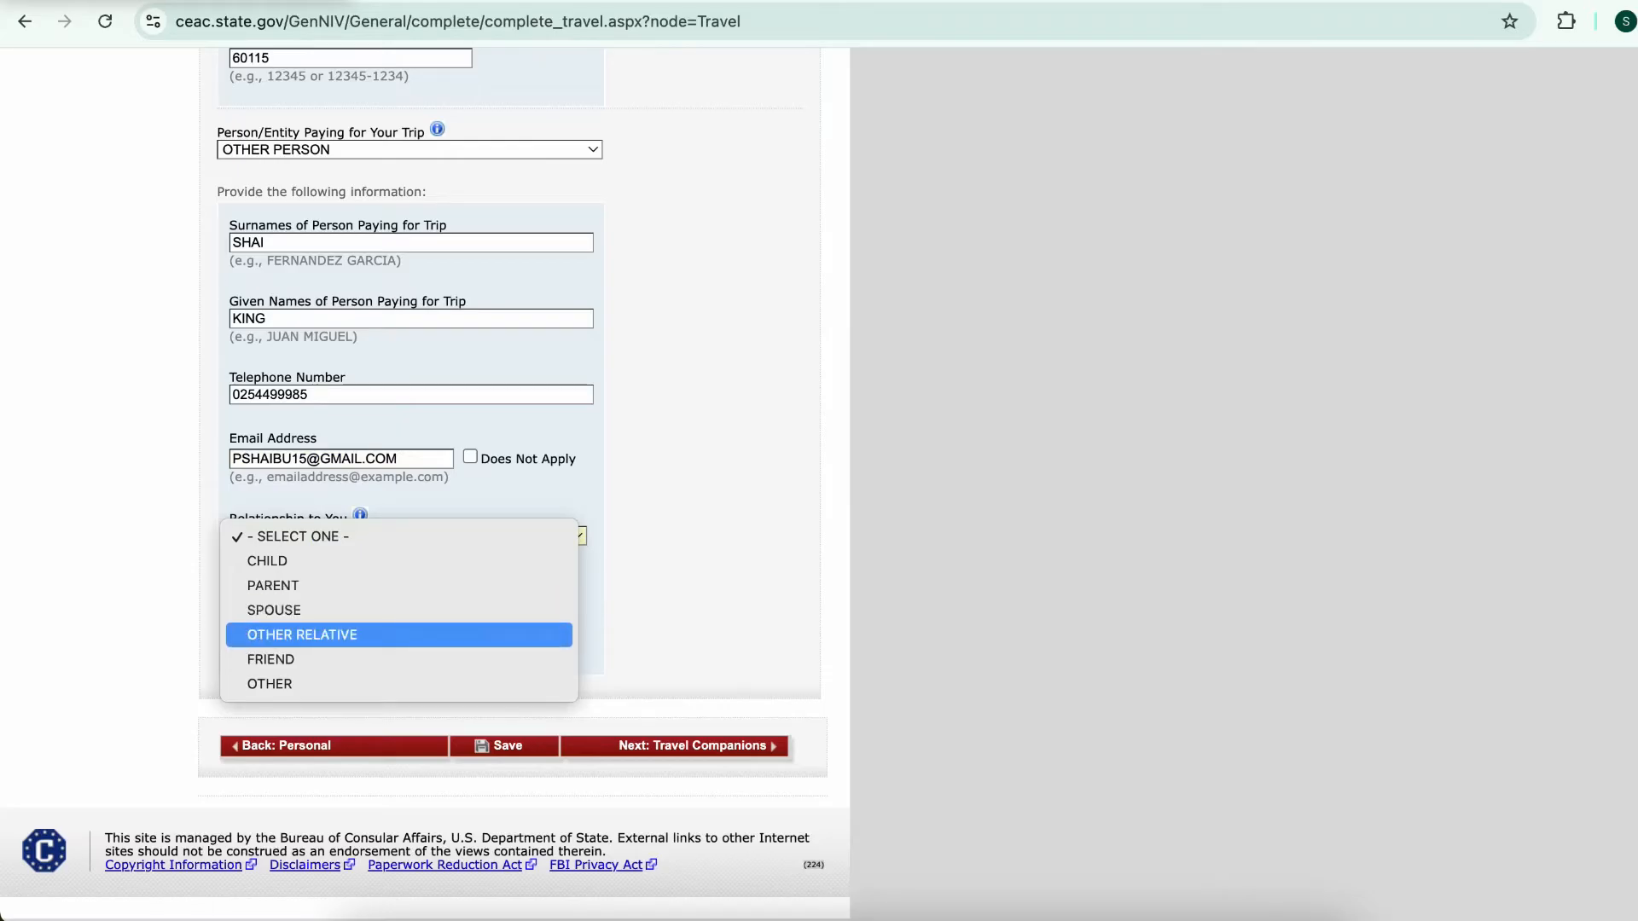
{"action": "key", "text": "Down"}
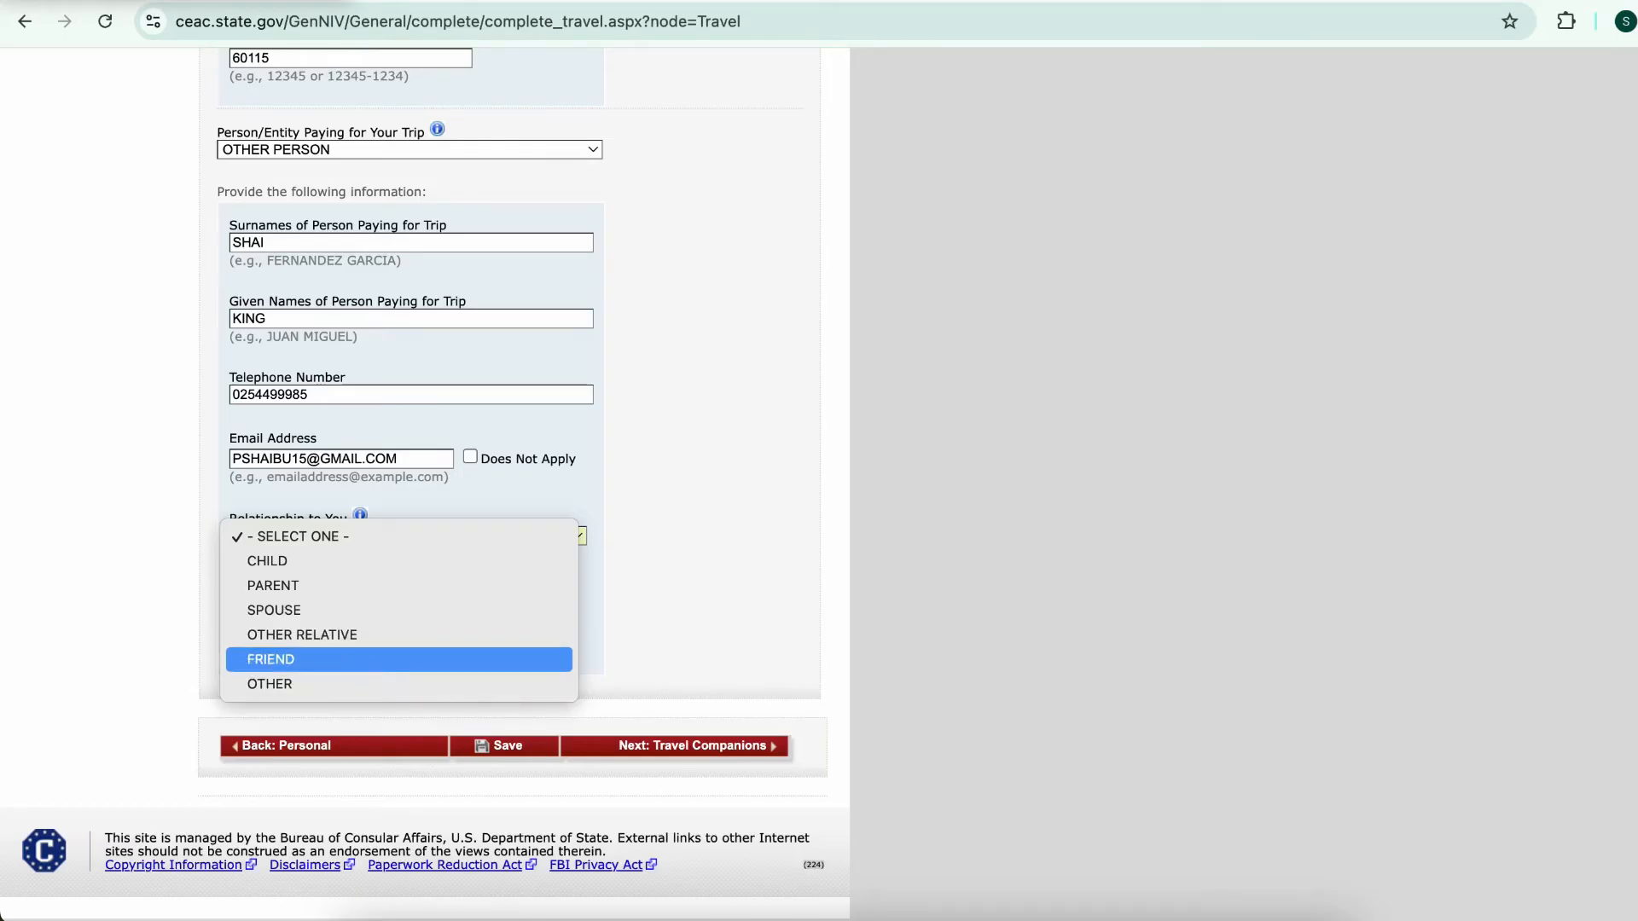
{"action": "key", "text": "Up"}
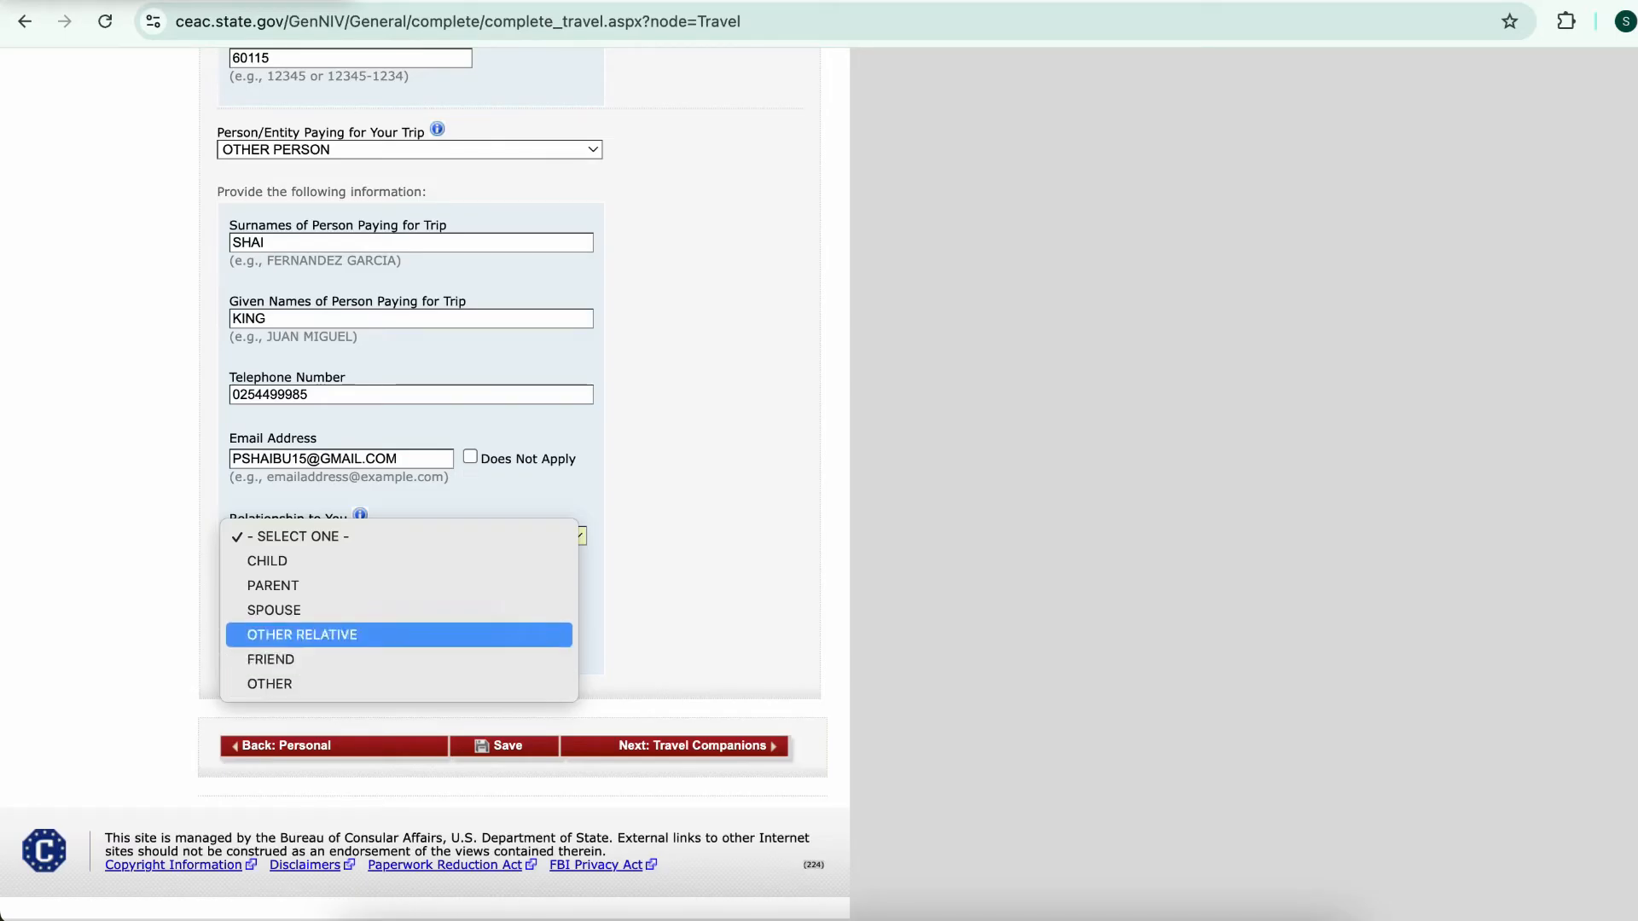
{"action": "key", "text": "Up"}
{"action": "key", "text": "Up"}
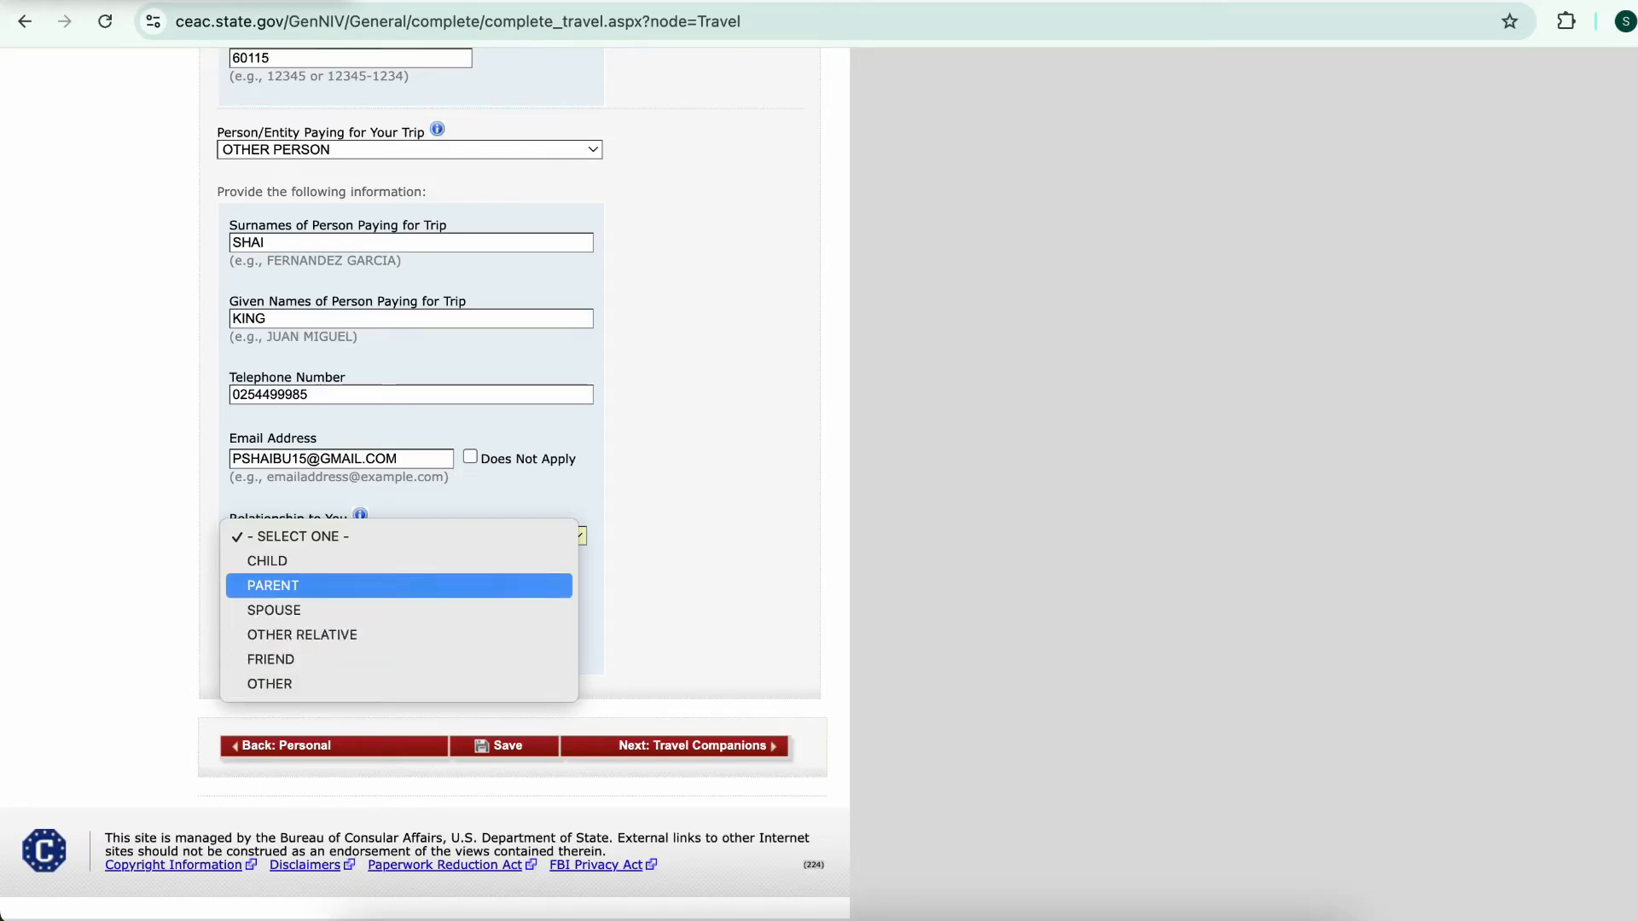
{"action": "key", "text": "Return"}
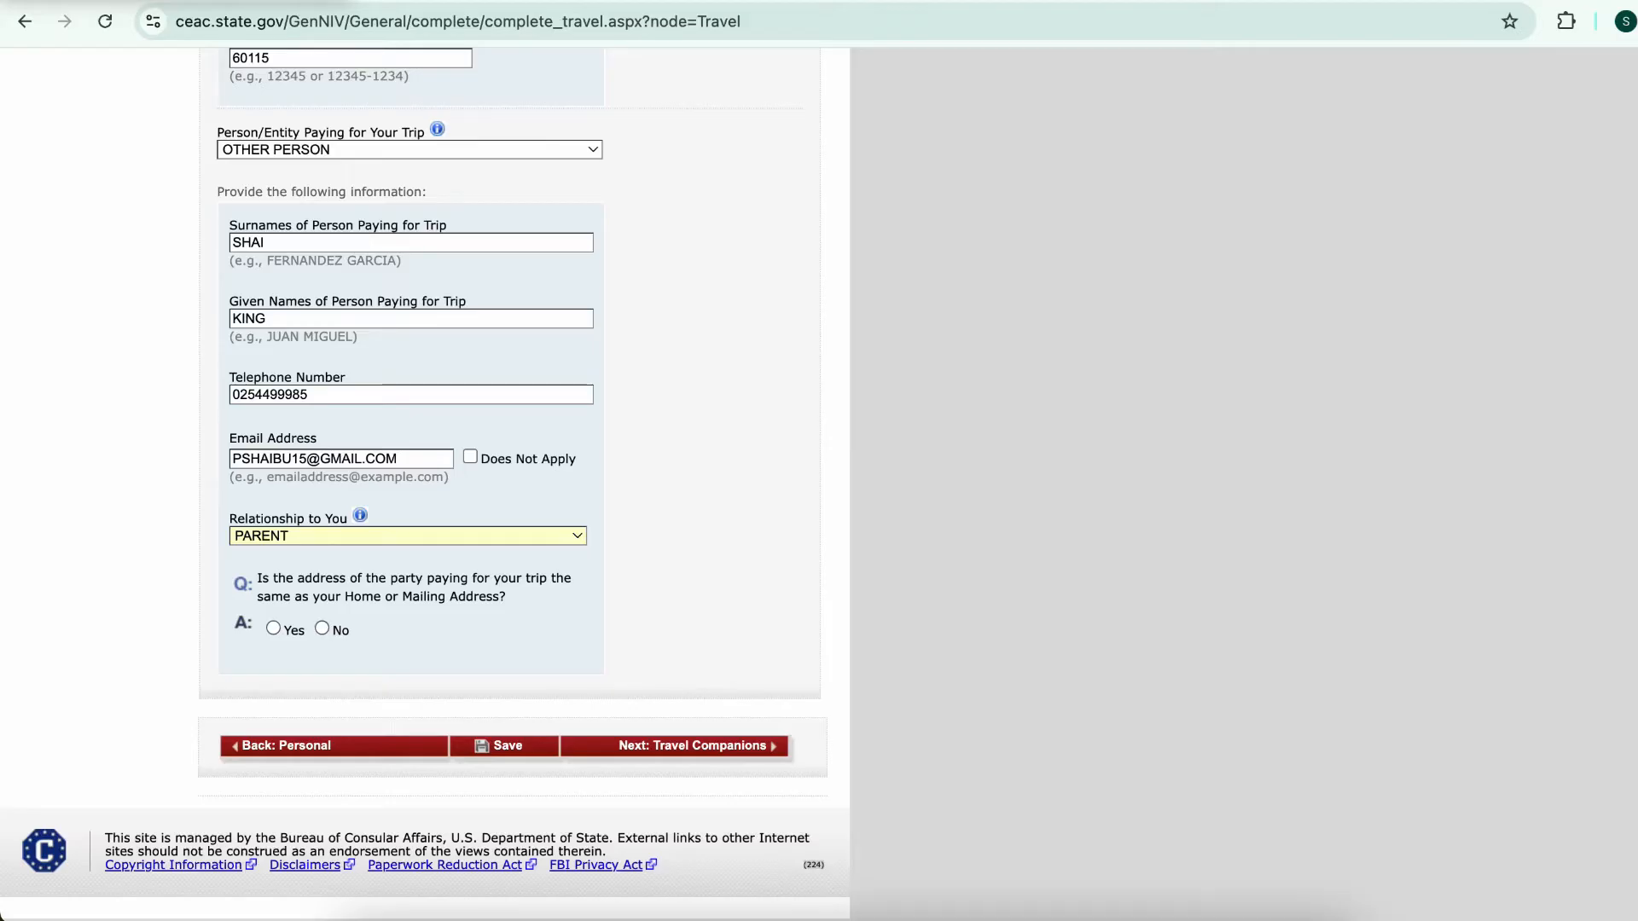
{"action": "key", "text": "Tab"}
{"action": "key", "text": "space"}
{"action": "scroll", "coordinate": [425, 477], "scroll_direction": "up", "scroll_amount": 3}
{"action": "scroll", "coordinate": [425, 478], "scroll_direction": "down", "scroll_amount": 3}
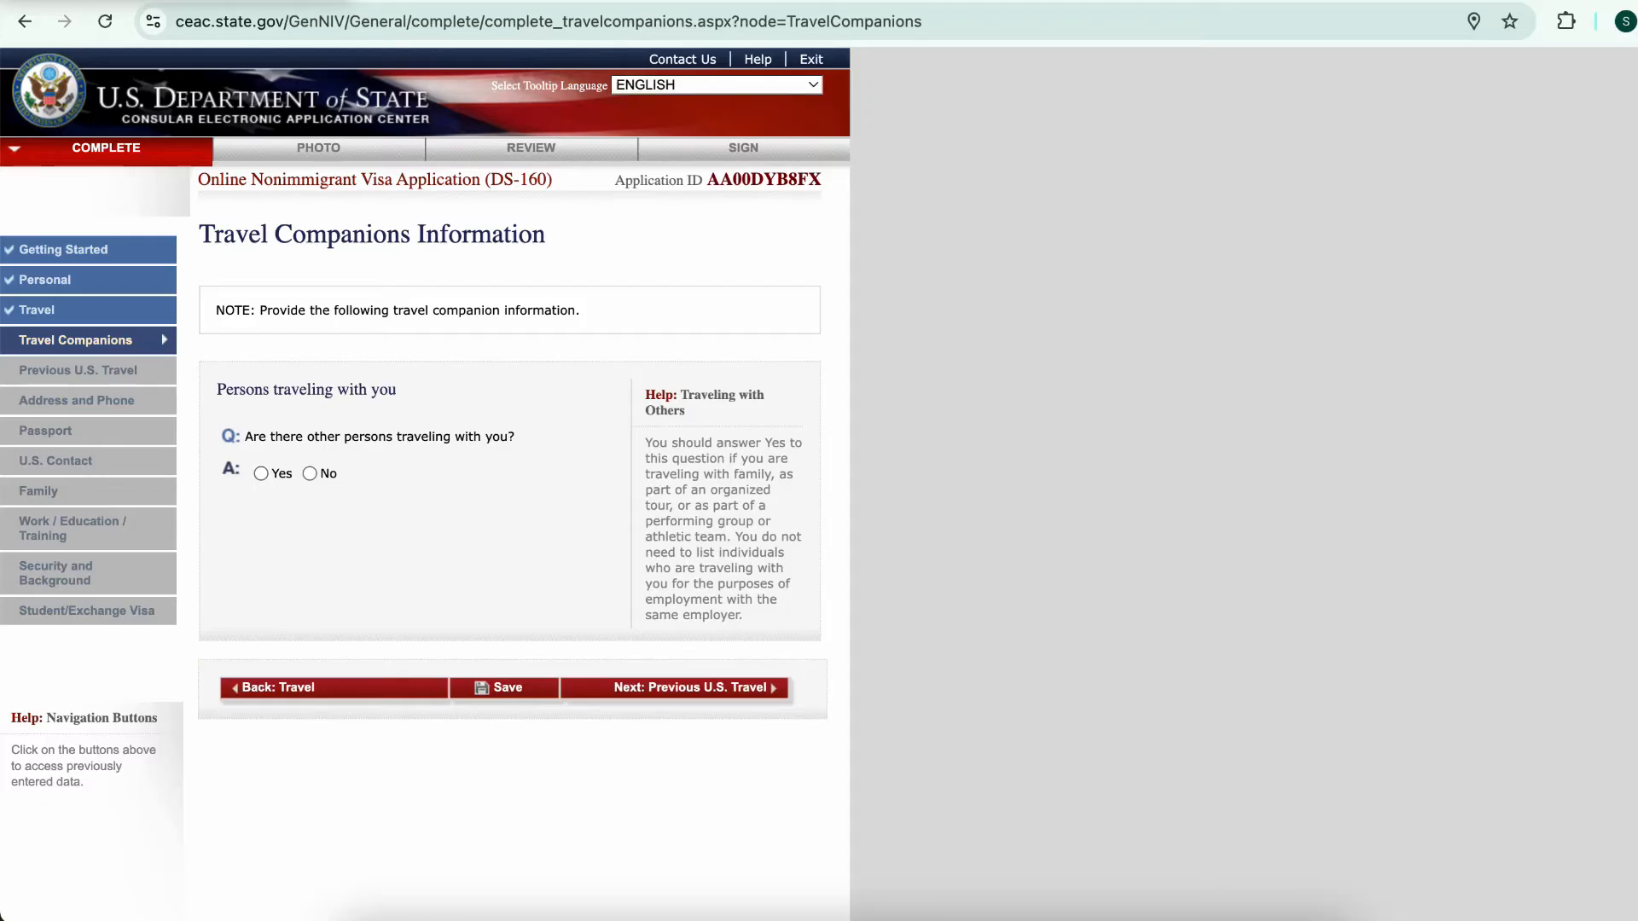
Answer Yes to others traveling with you and No to group travel, adding your spouse as companion
{"action": "left_click", "coordinate": [261, 473]}
{"action": "scroll", "coordinate": [426, 426], "scroll_direction": "down", "scroll_amount": 2}
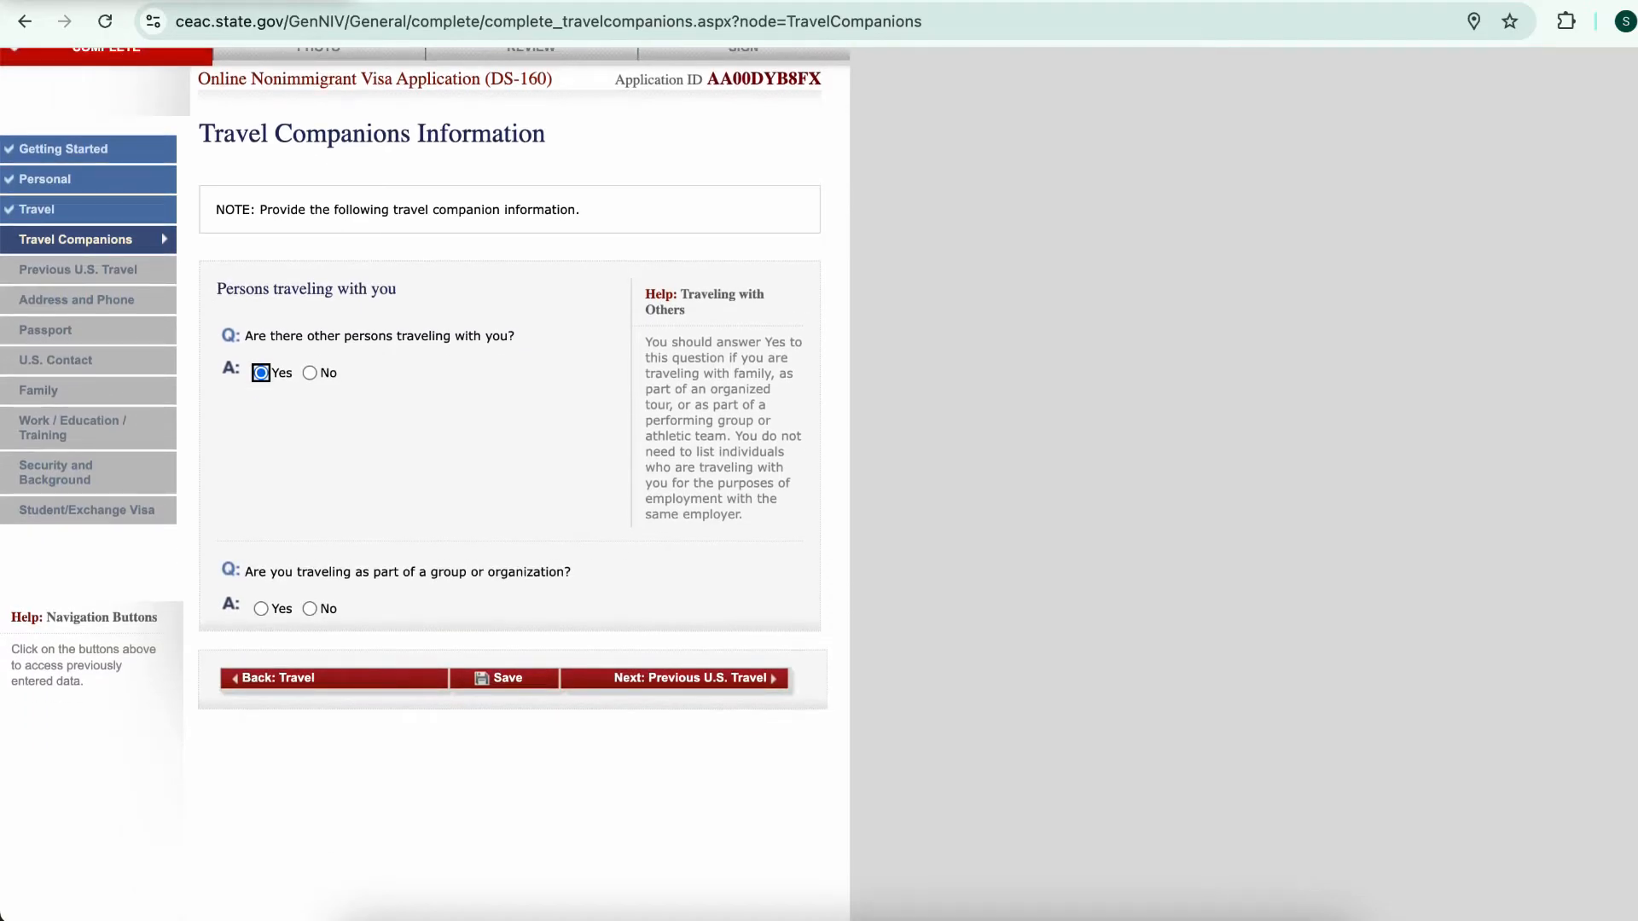
{"action": "left_click", "coordinate": [309, 609]}
{"action": "scroll", "coordinate": [310, 609], "scroll_direction": "down", "scroll_amount": 2}
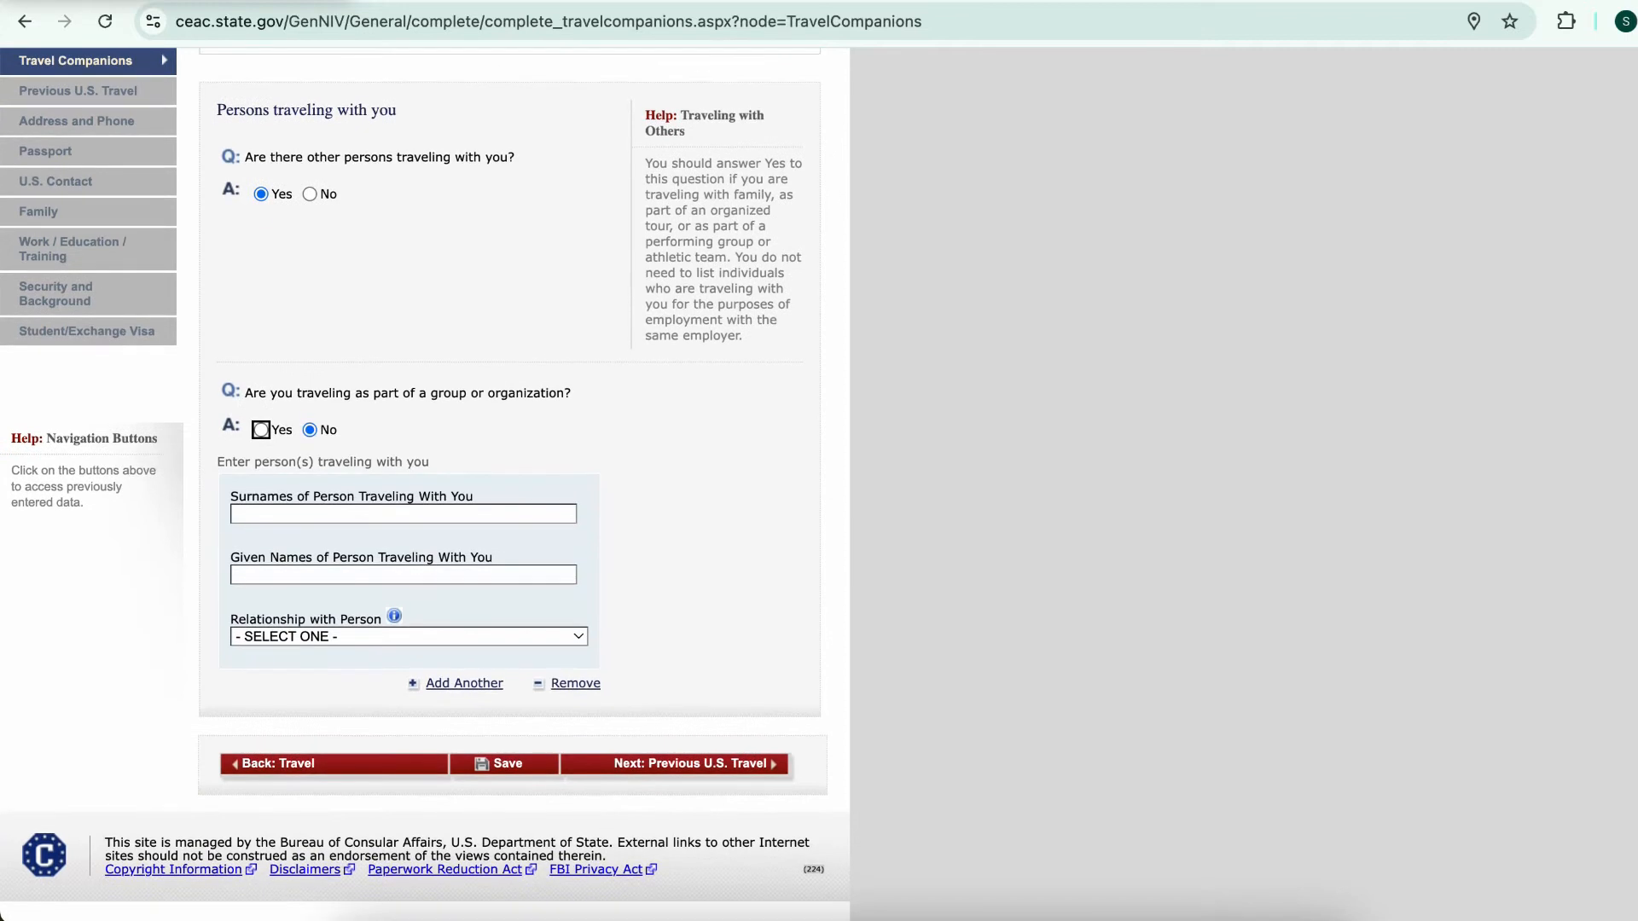
{"action": "key", "text": "Tab"}
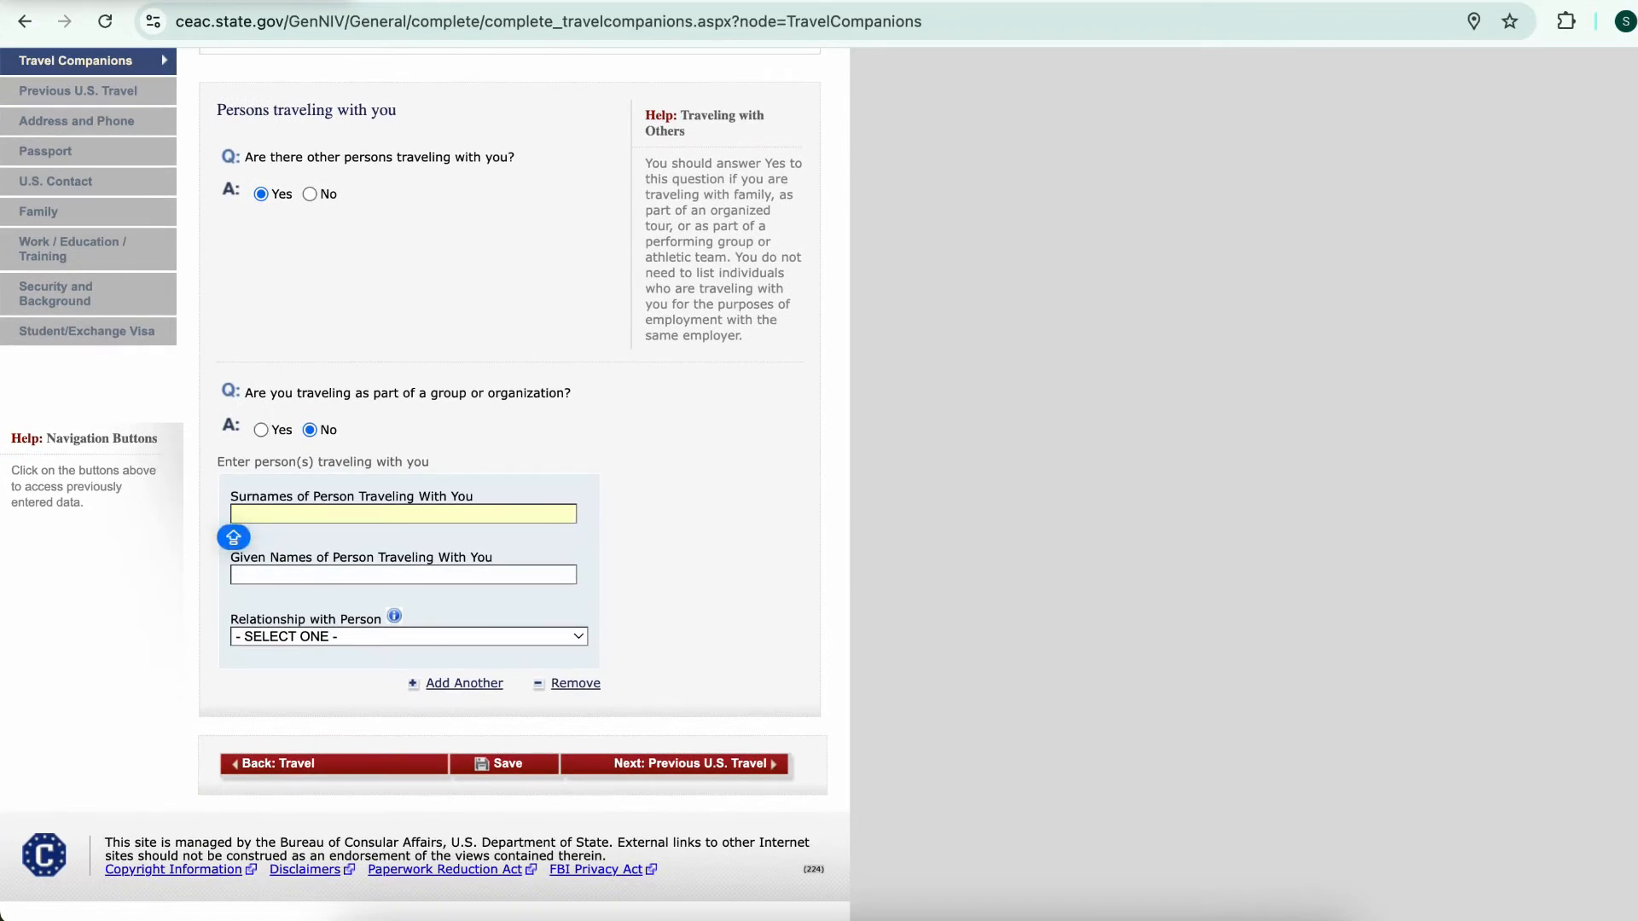
{"action": "type", "text": "SHAYO"}
{"action": "key", "text": "Tab"}
{"action": "type", "text": "SHAYO"}
{"action": "key", "text": "Tab"}
{"action": "key", "text": "space"}
{"action": "key", "text": "Down"}
{"action": "key", "text": "Down"}
{"action": "key", "text": "Down"}
{"action": "key", "text": "Up"}
{"action": "key", "text": "Return"}
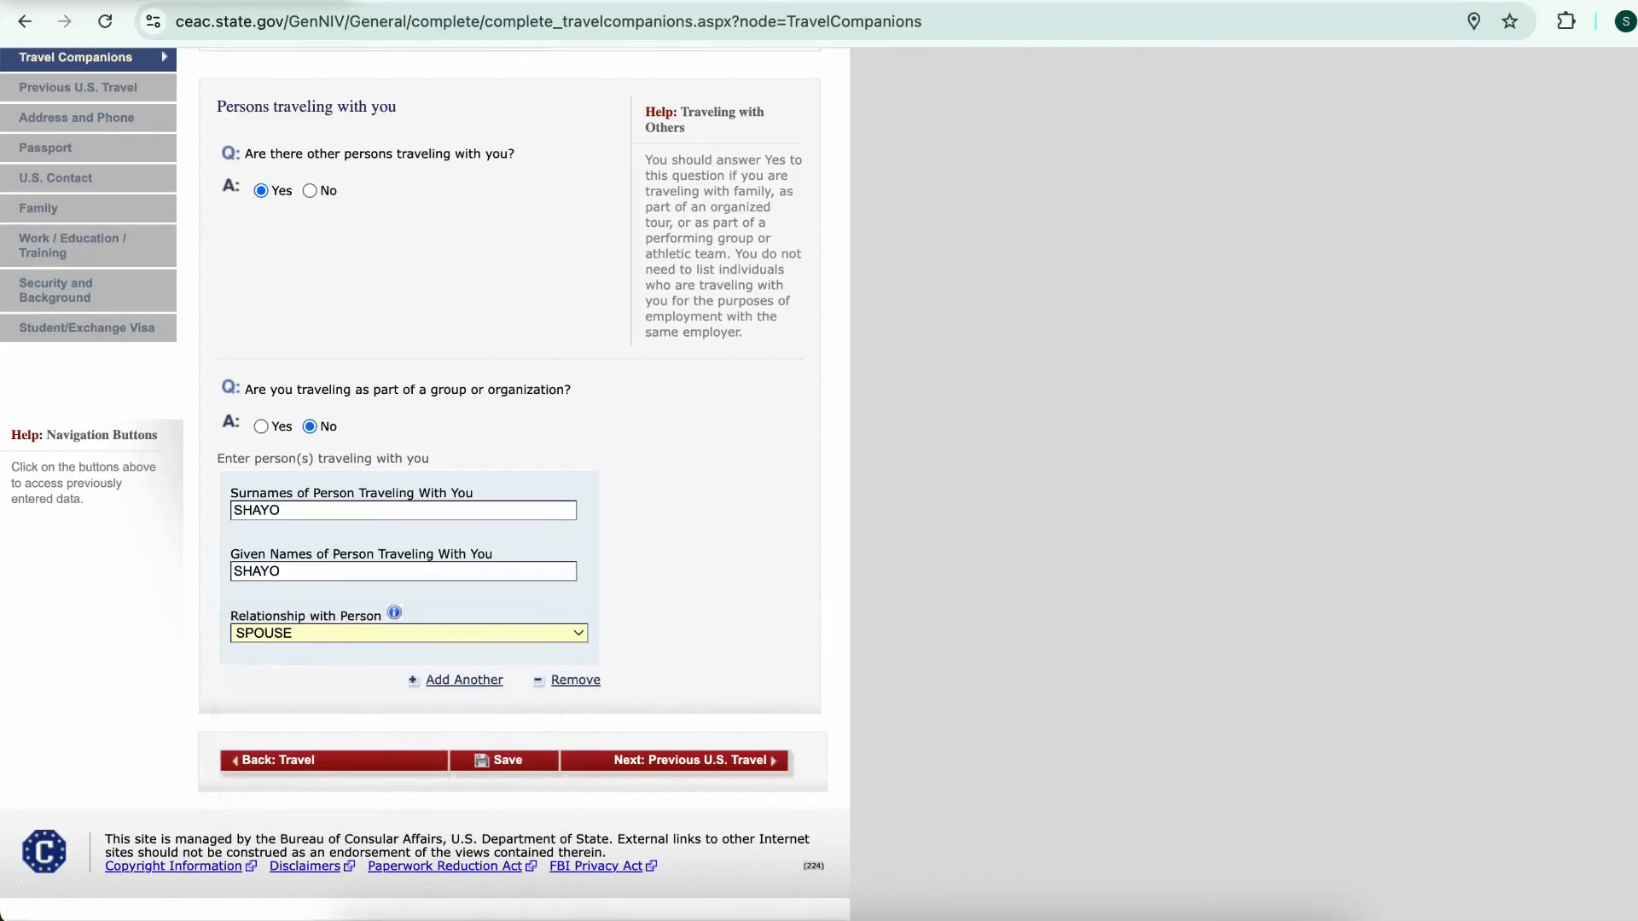
Save the travel companions page and continue to Previous U.S. Travel
{"action": "key", "text": "Tab"}
{"action": "key", "text": "Return"}
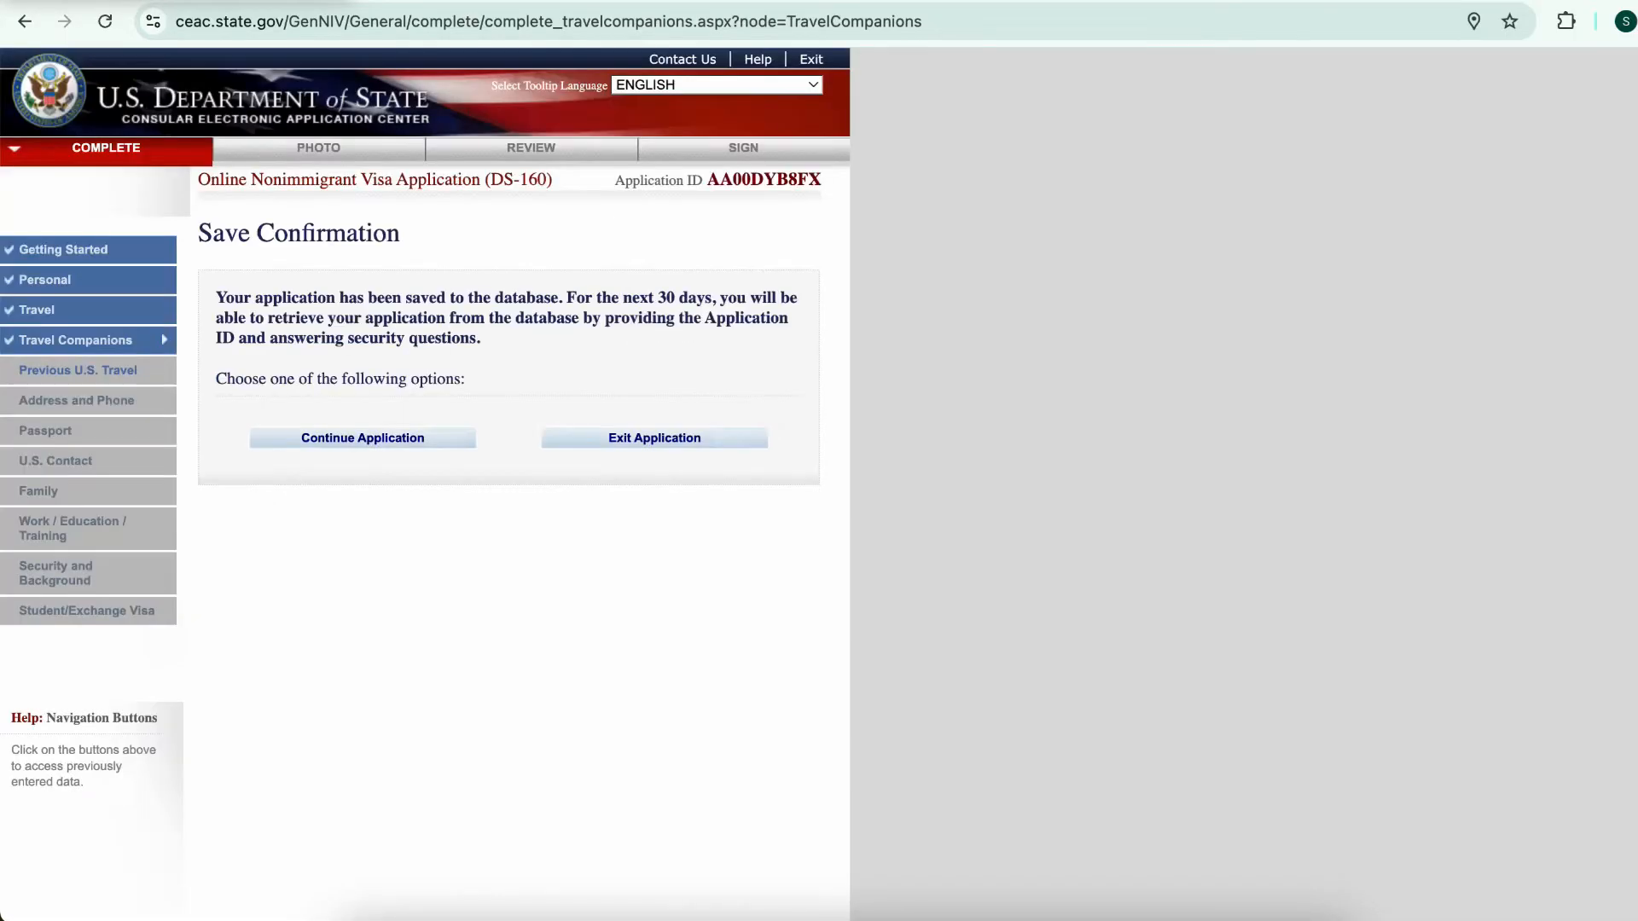
{"action": "key", "text": "Tab"}
{"action": "key", "text": "Return"}
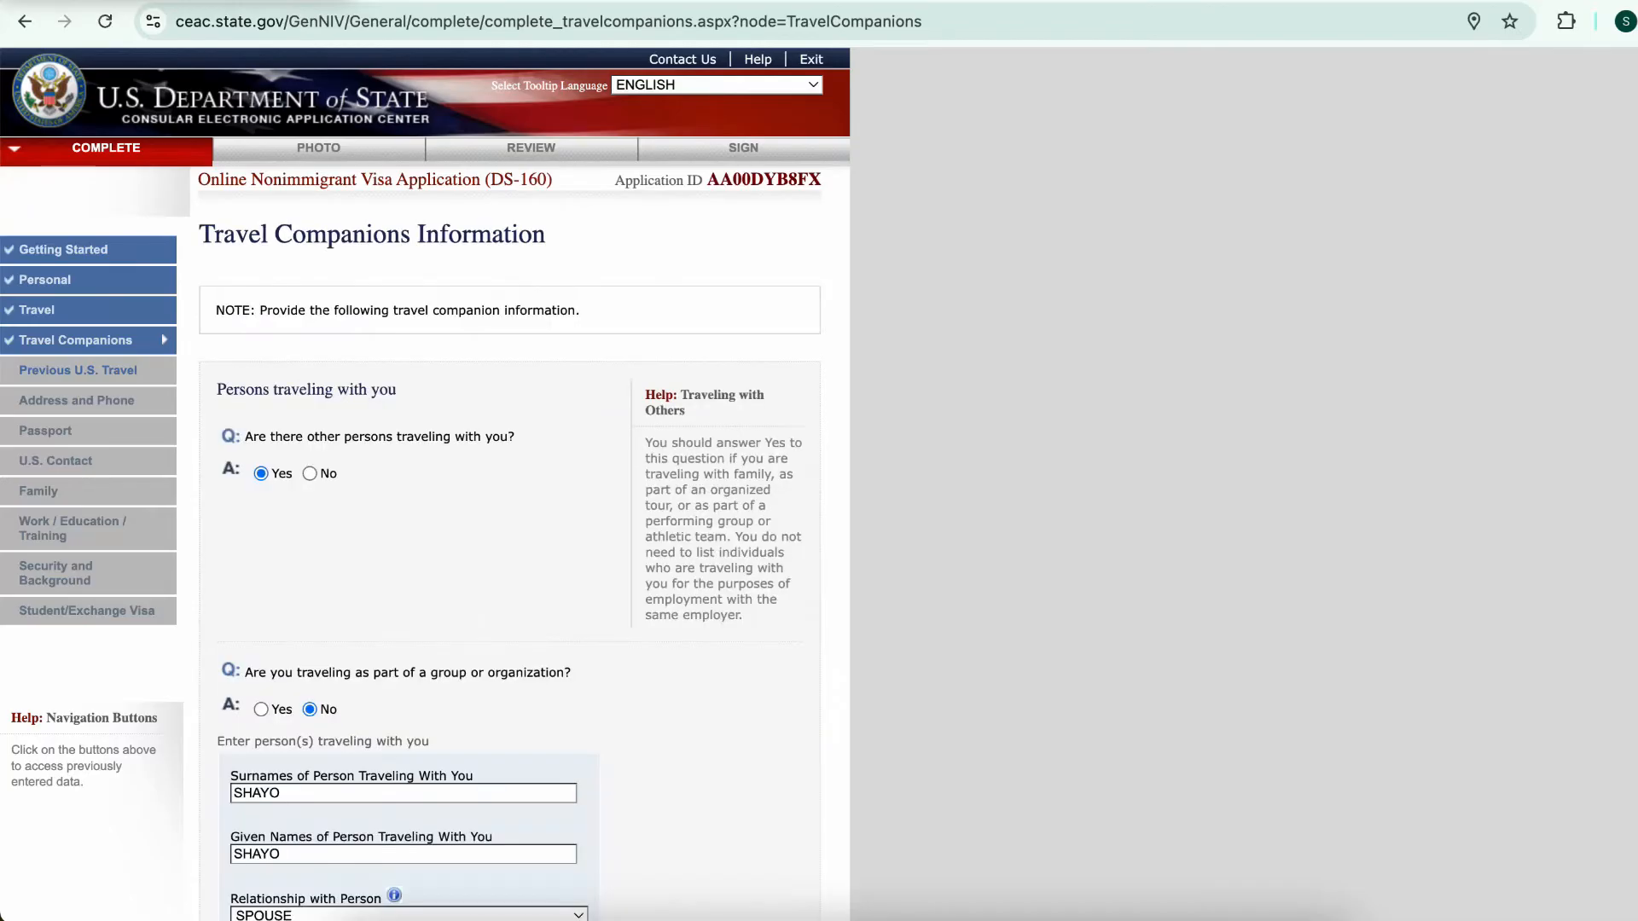
{"action": "scroll", "coordinate": [425, 478], "scroll_direction": "down", "scroll_amount": 5}
{"action": "left_click", "coordinate": [675, 763]}
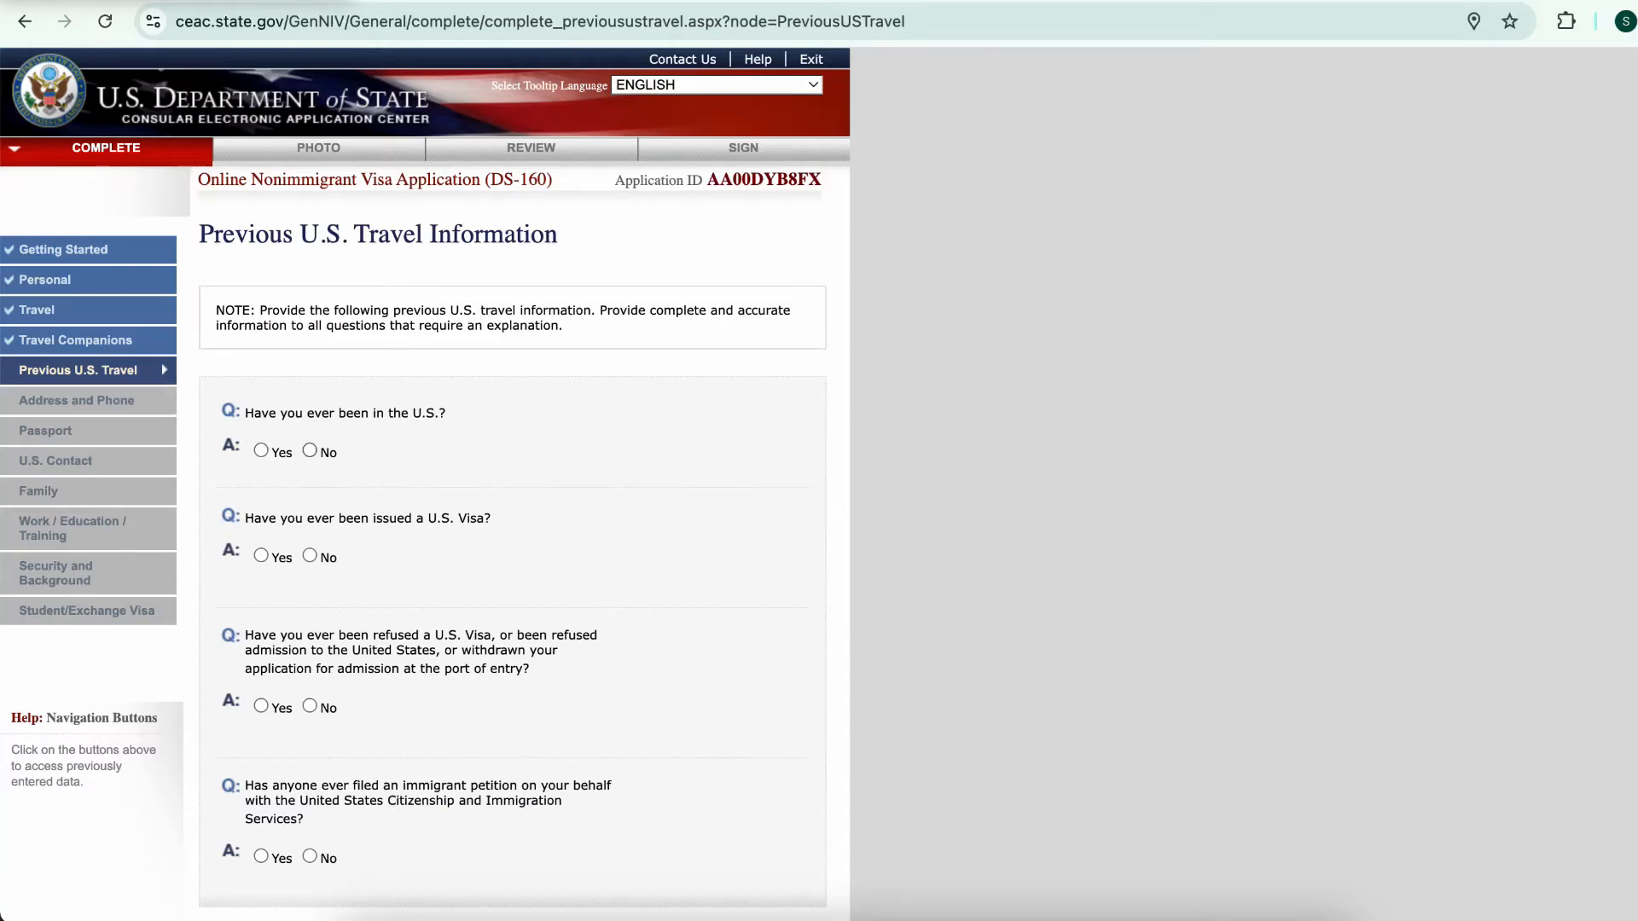
Answer No to prior U.S. visits and visas, and Yes to a previous visa refusal
{"action": "left_click", "coordinate": [309, 451]}
{"action": "left_click", "coordinate": [309, 555]}
{"action": "scroll", "coordinate": [310, 555], "scroll_direction": "down", "scroll_amount": 3}
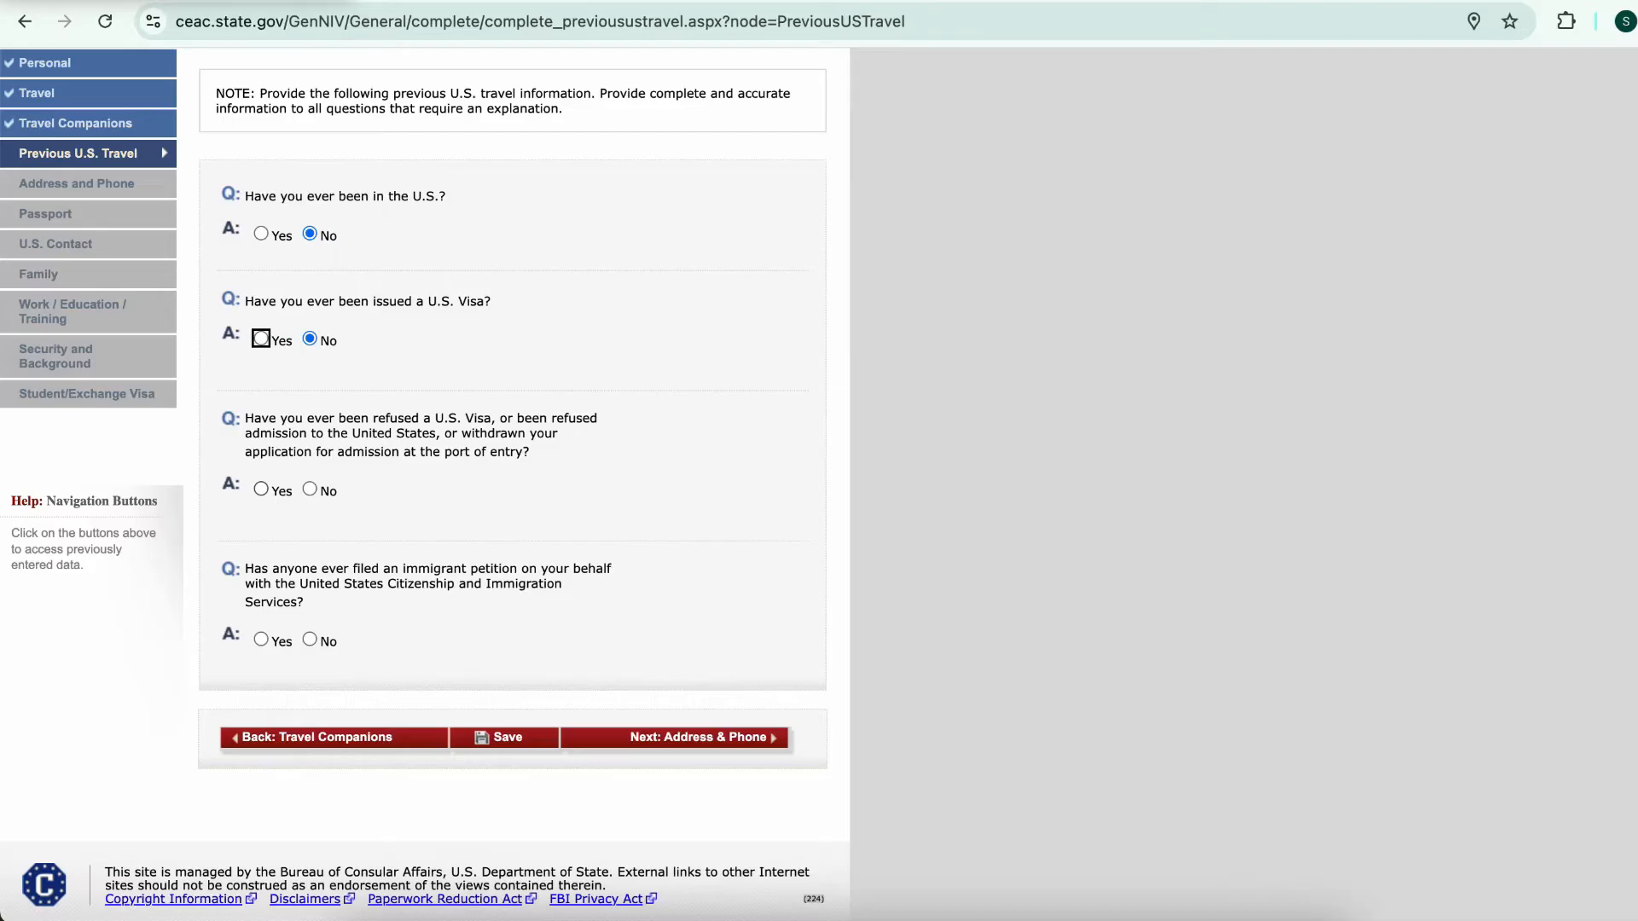
{"action": "left_click", "coordinate": [261, 489]}
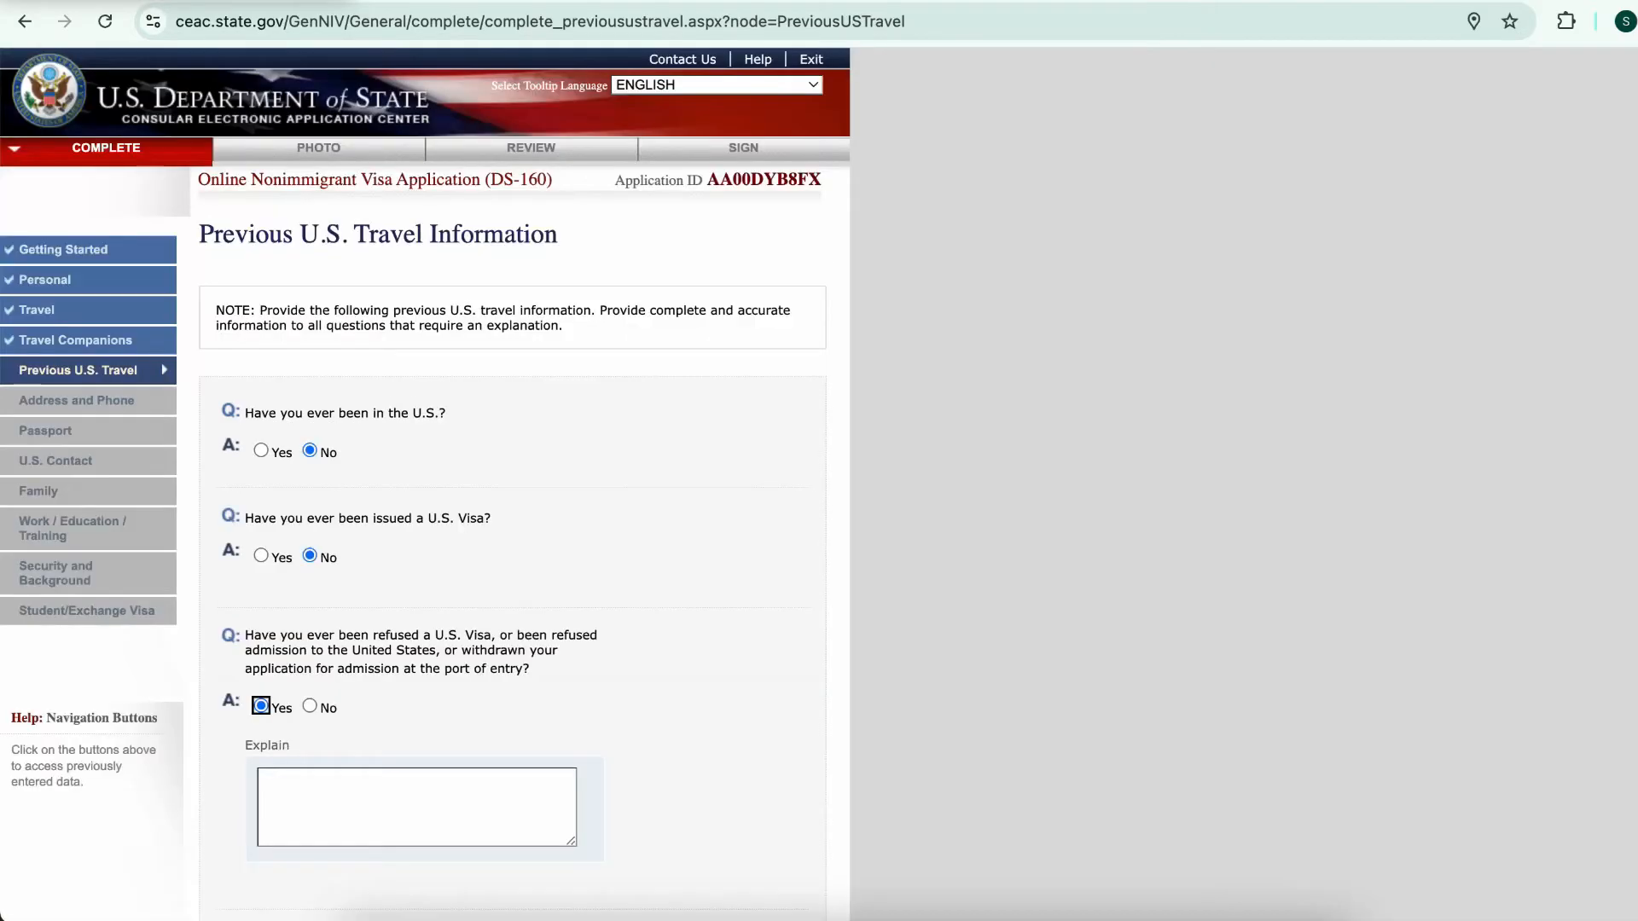
{"action": "scroll", "coordinate": [425, 484], "scroll_direction": "down", "scroll_amount": 4}
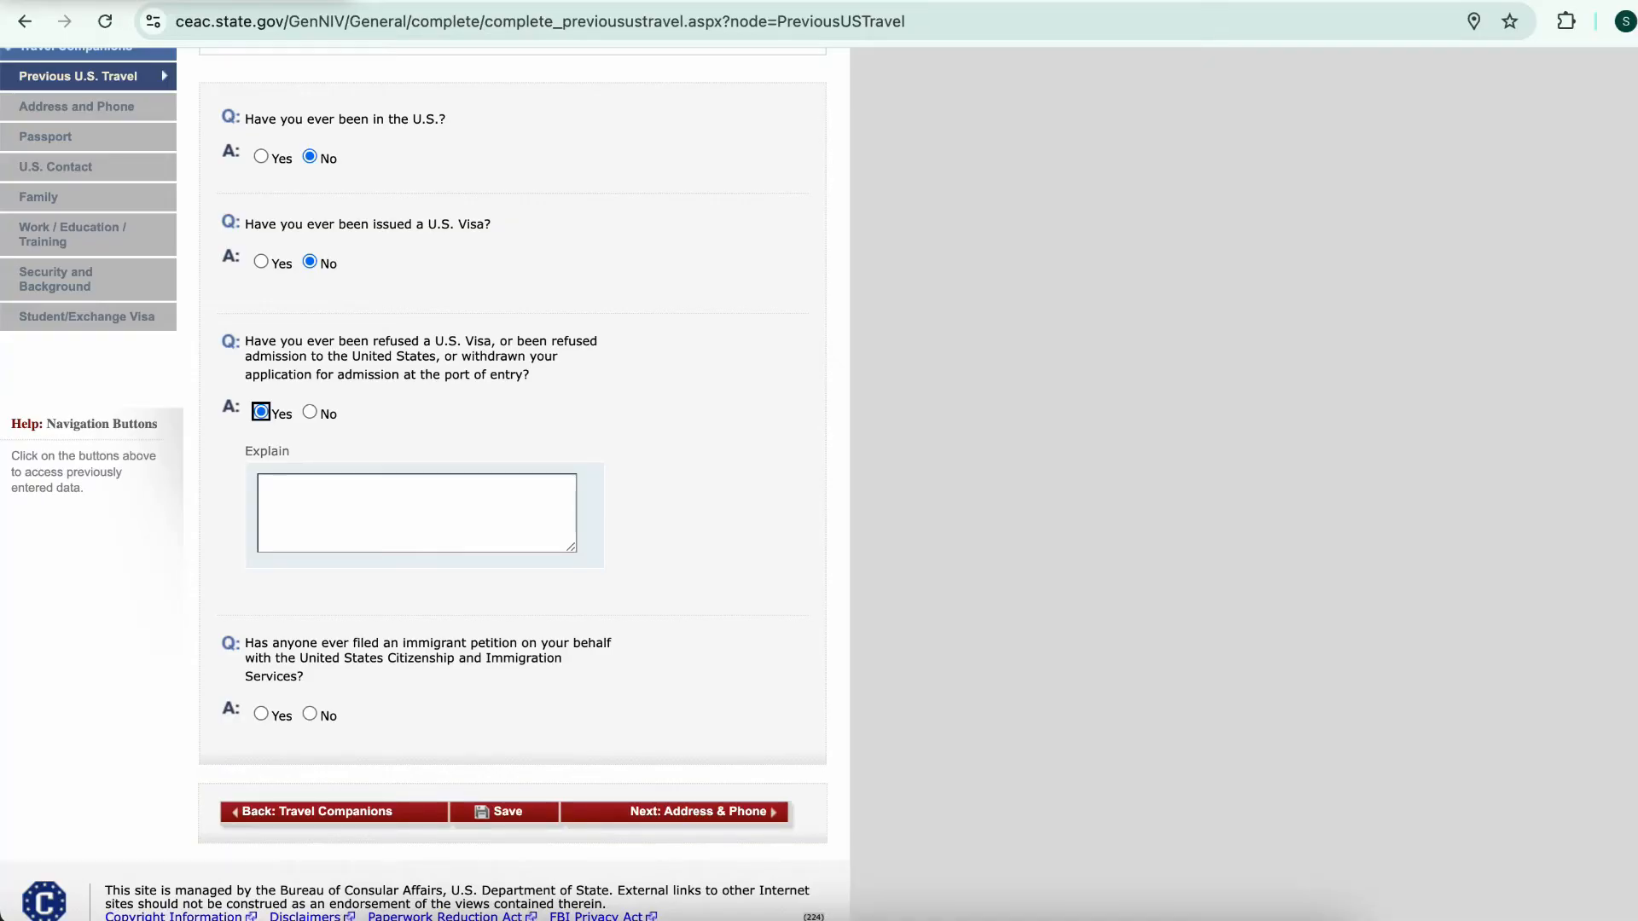
{"action": "scroll", "coordinate": [425, 484], "scroll_direction": "down", "scroll_amount": 1}
Paste the 214(B) denial statement and scholarship/assistantship explanation into the refusal Explain box
{"action": "key", "text": "Tab"}
{"action": "type", "text": "ON JULY 14, 2024, I WAS DENIED UNDER SECTION 214(B)."}
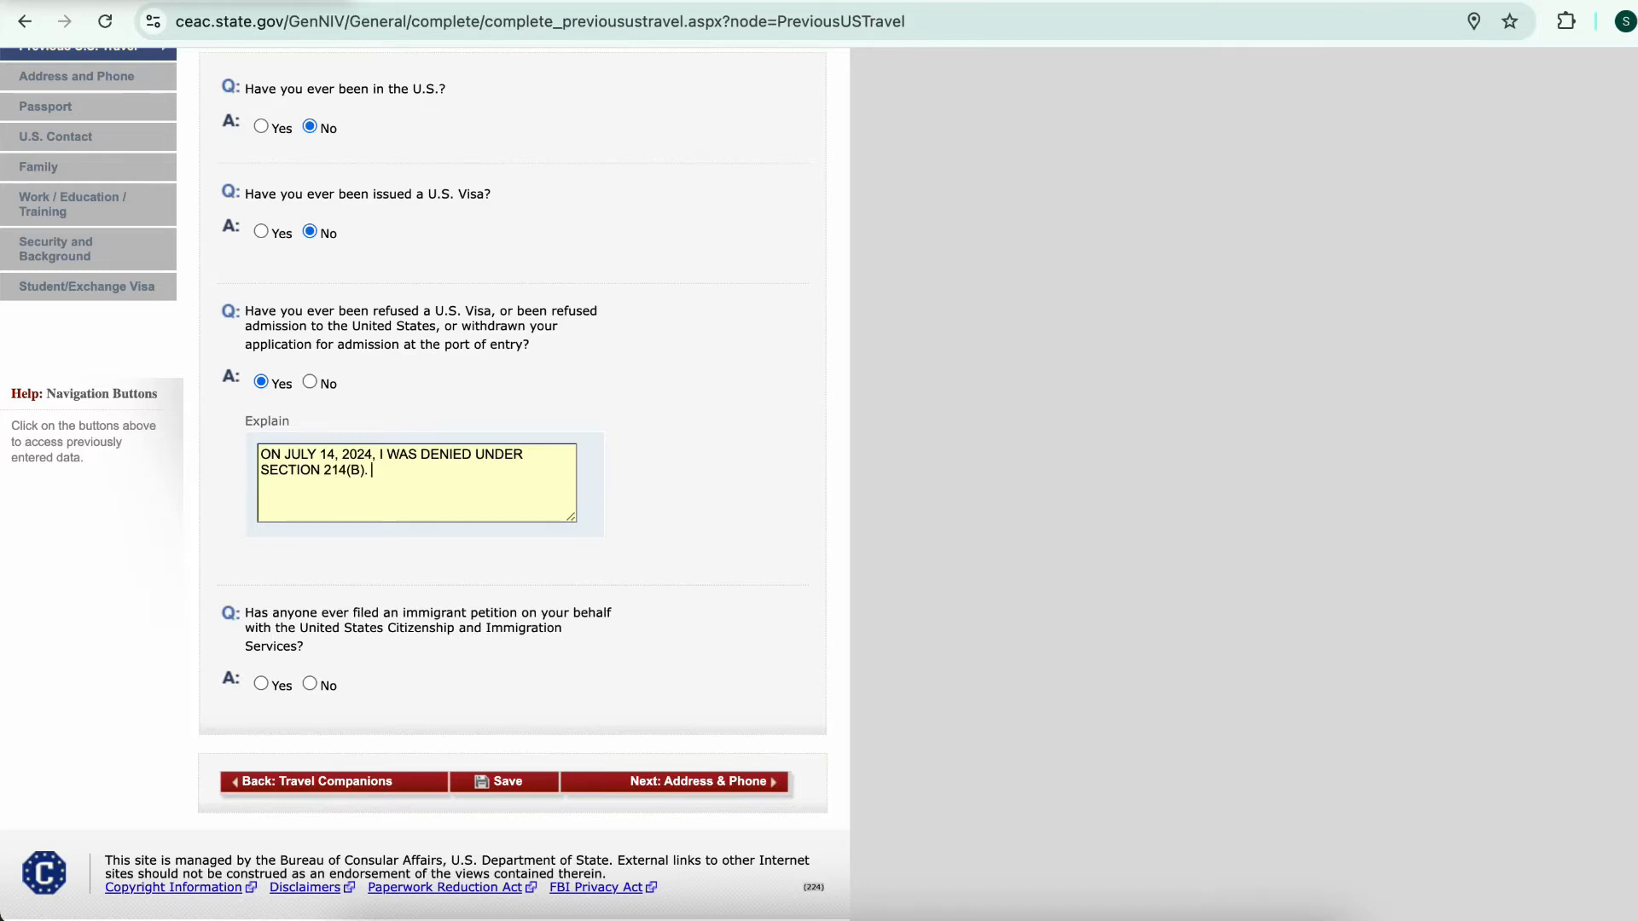
{"action": "key", "text": "ctrl+v"}
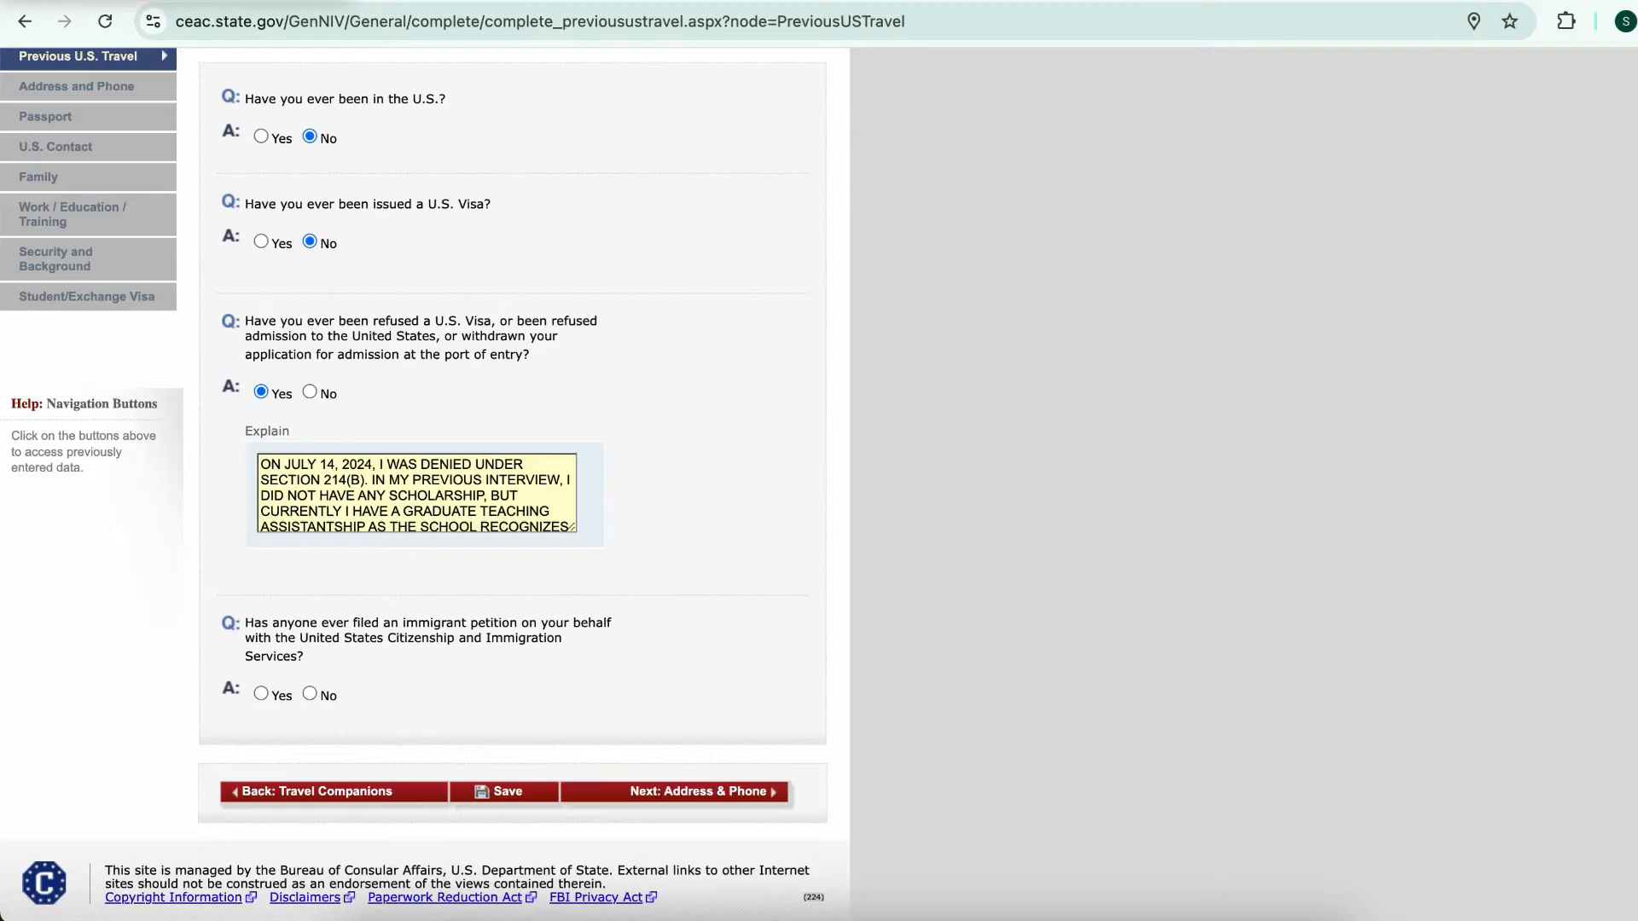
{"action": "scroll", "coordinate": [417, 493], "scroll_direction": "down", "scroll_amount": 2}
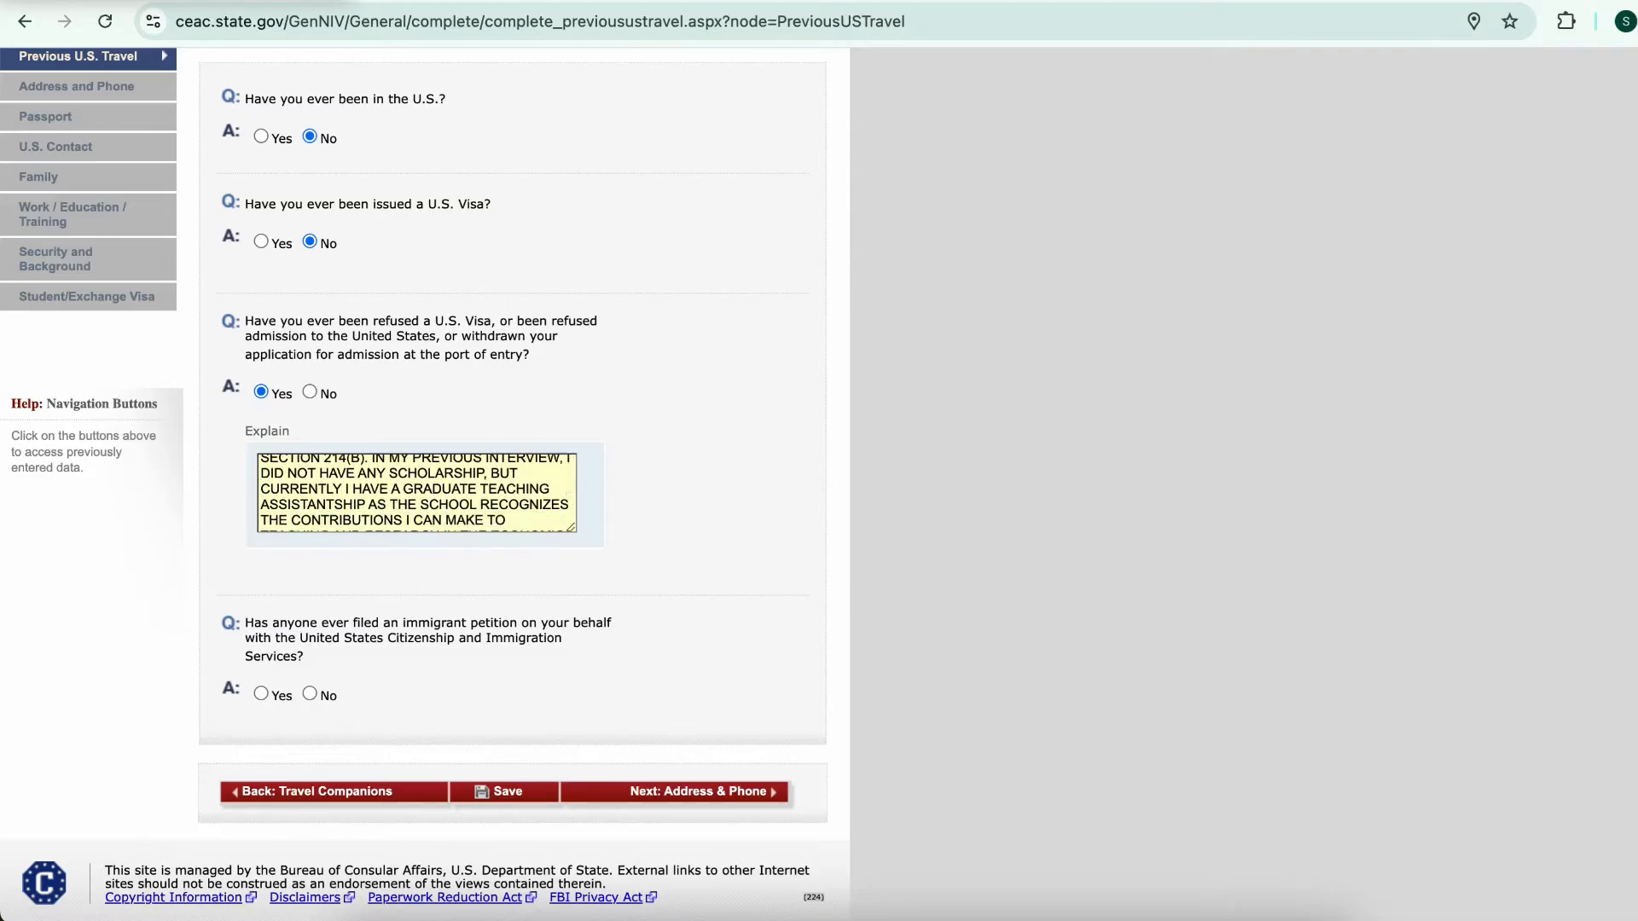
{"action": "scroll", "coordinate": [417, 493], "scroll_direction": "down", "scroll_amount": 2}
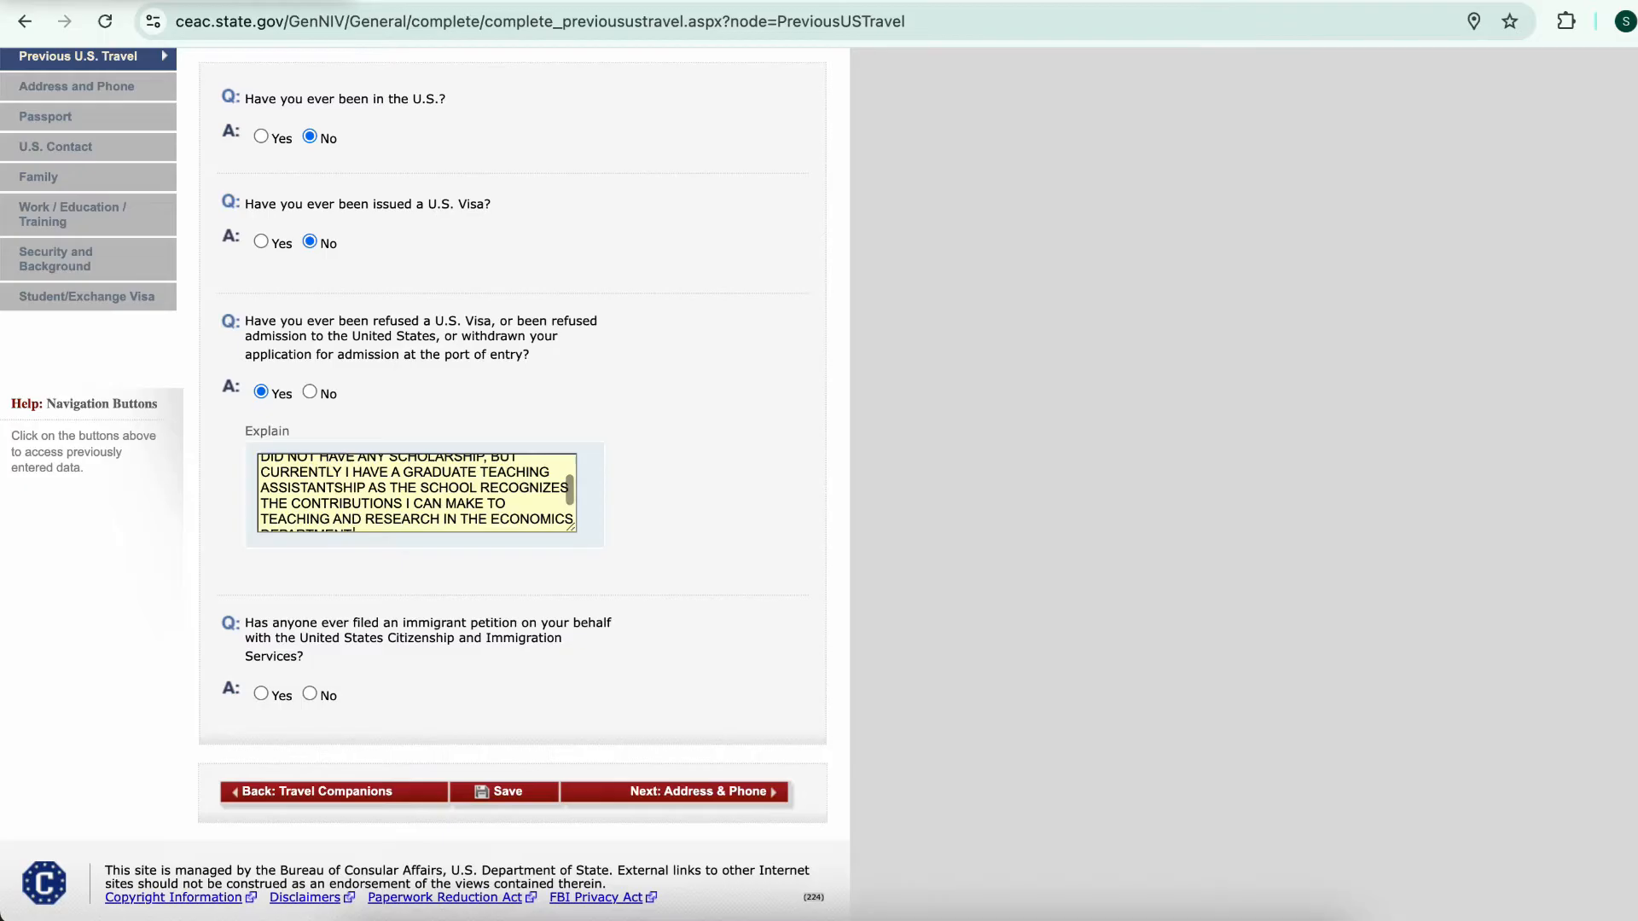
{"action": "scroll", "coordinate": [417, 493], "scroll_direction": "down", "scroll_amount": 2}
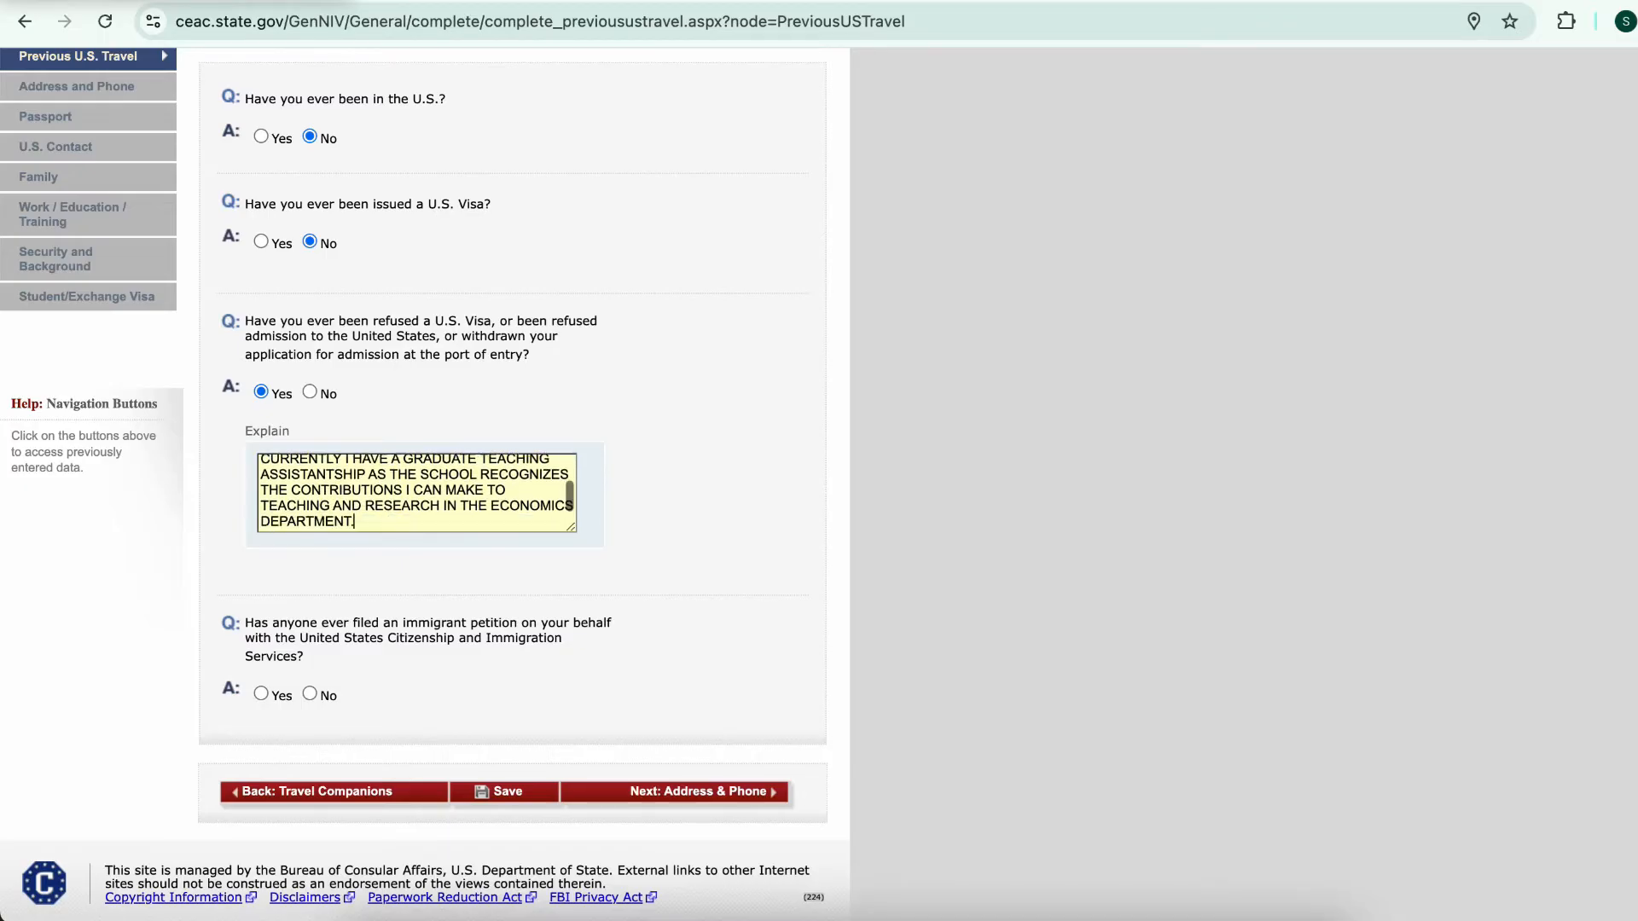
{"action": "scroll", "coordinate": [417, 493], "scroll_direction": "down", "scroll_amount": 1}
{"action": "scroll", "coordinate": [418, 472], "scroll_direction": "up", "scroll_amount": 5}
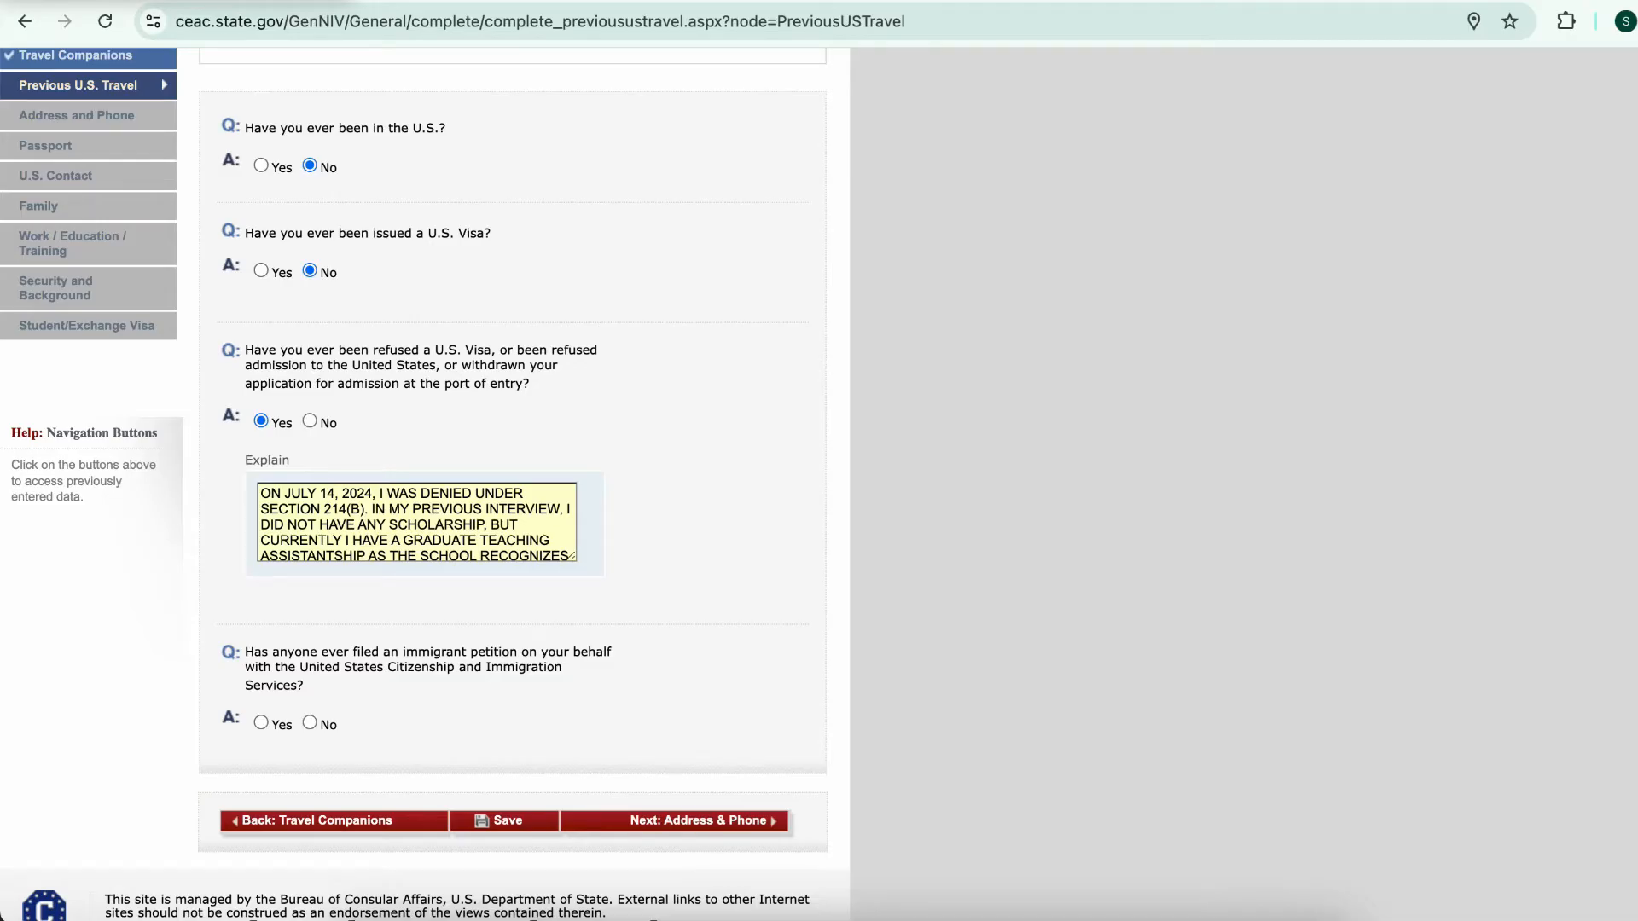
{"action": "scroll", "coordinate": [417, 522], "scroll_direction": "down", "scroll_amount": 2}
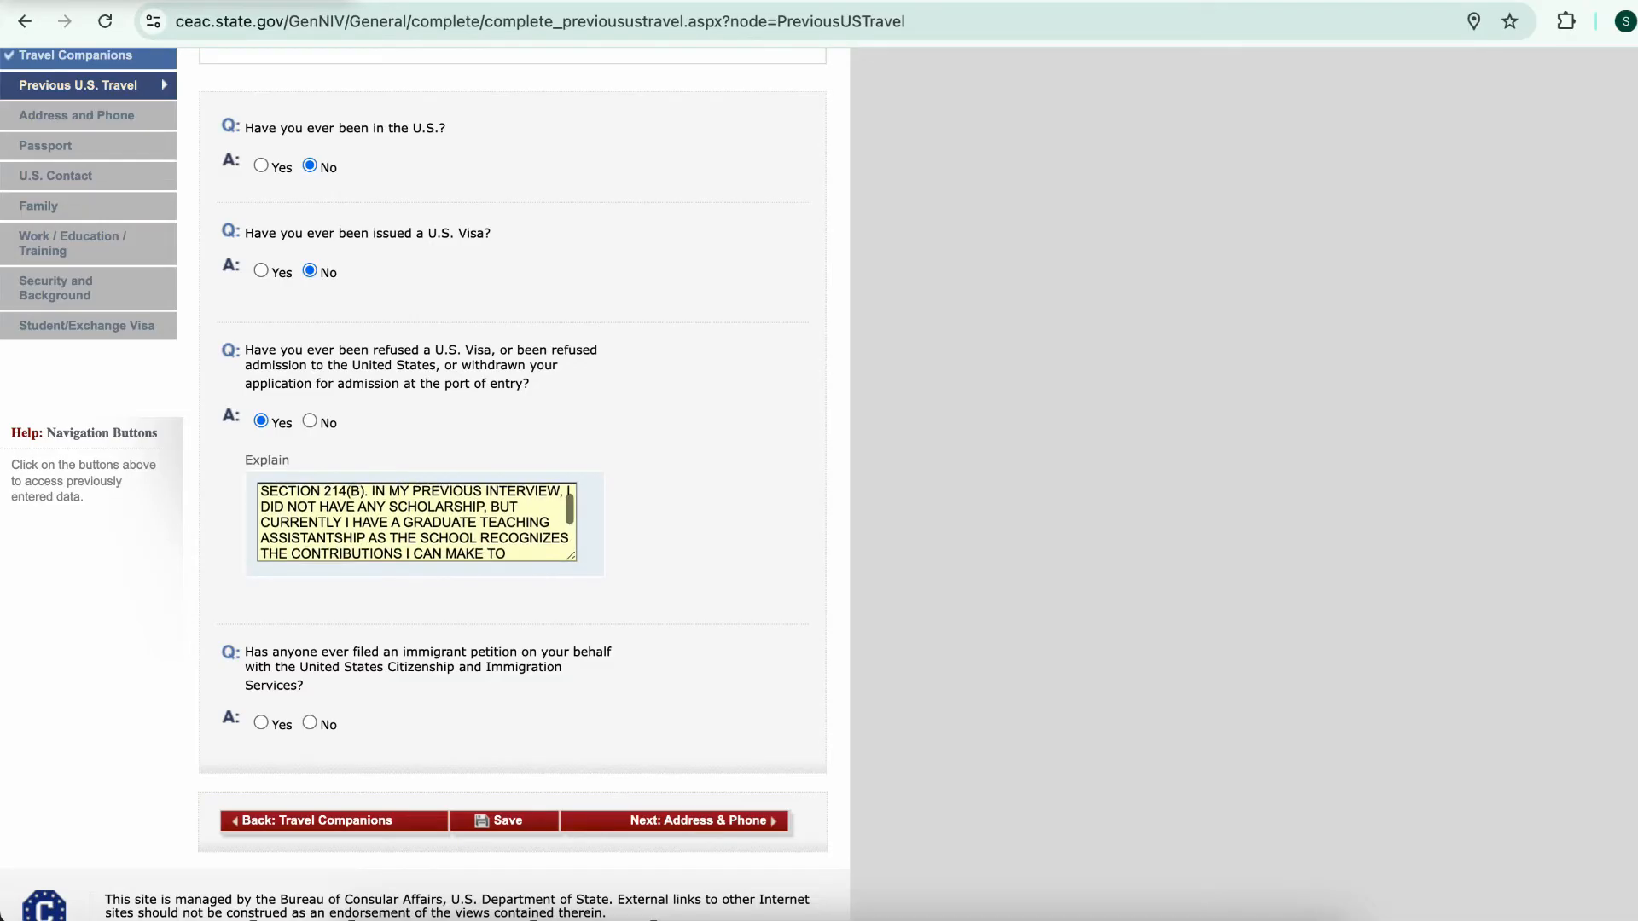
{"action": "scroll", "coordinate": [417, 522], "scroll_direction": "up", "scroll_amount": 1}
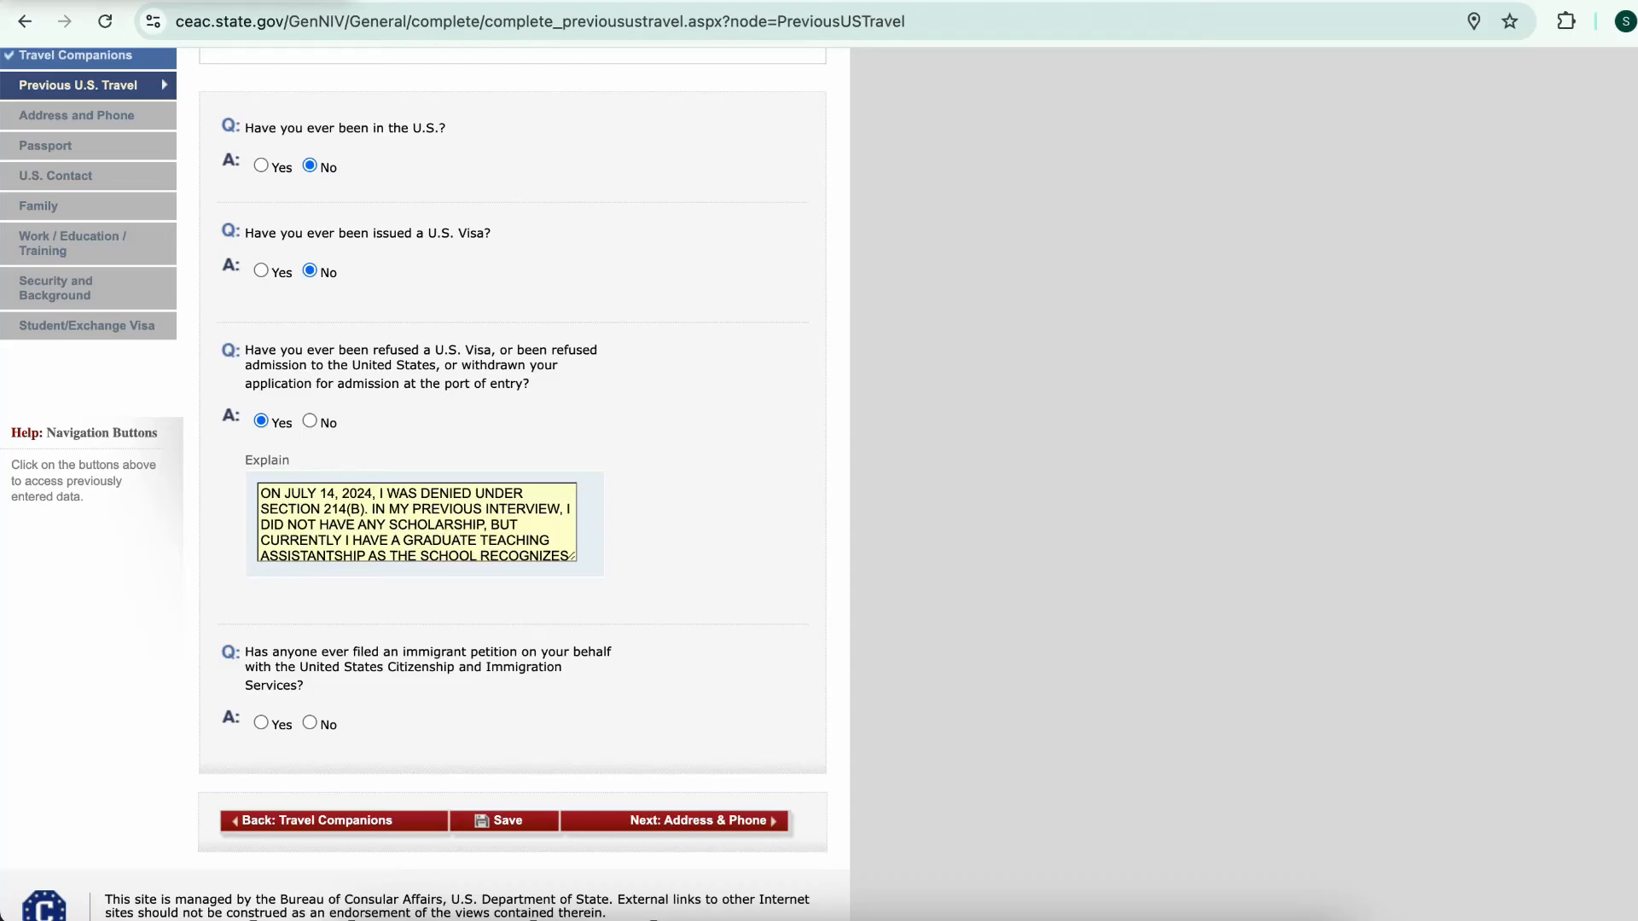
{"action": "scroll", "coordinate": [417, 522], "scroll_direction": "down", "scroll_amount": 3}
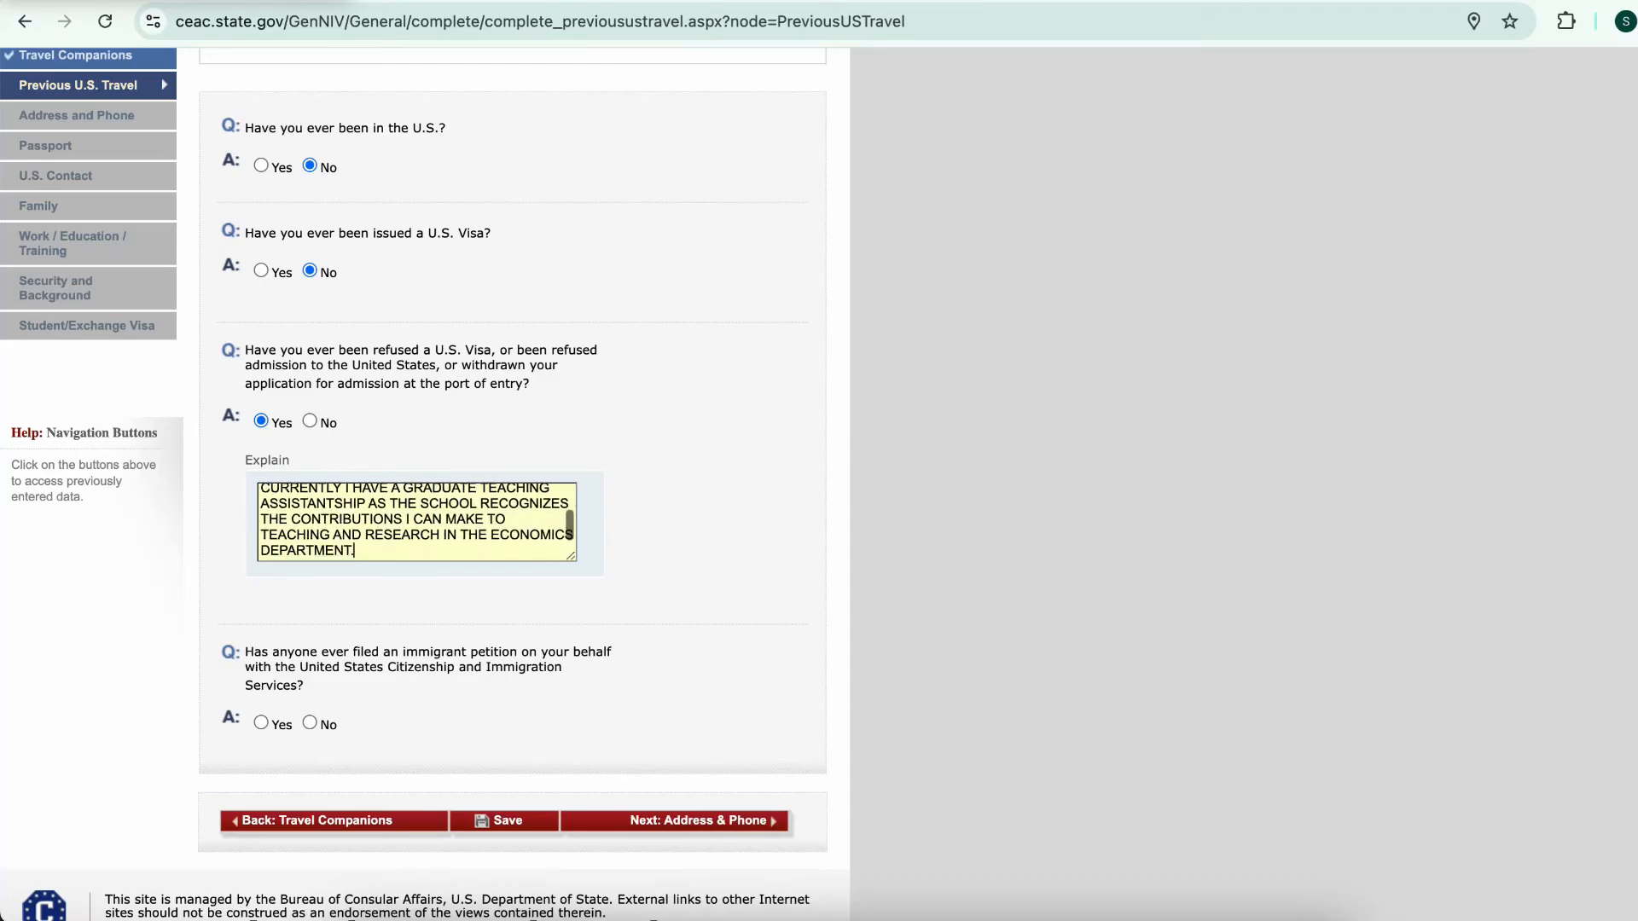
{"action": "scroll", "coordinate": [417, 522], "scroll_direction": "up", "scroll_amount": 3}
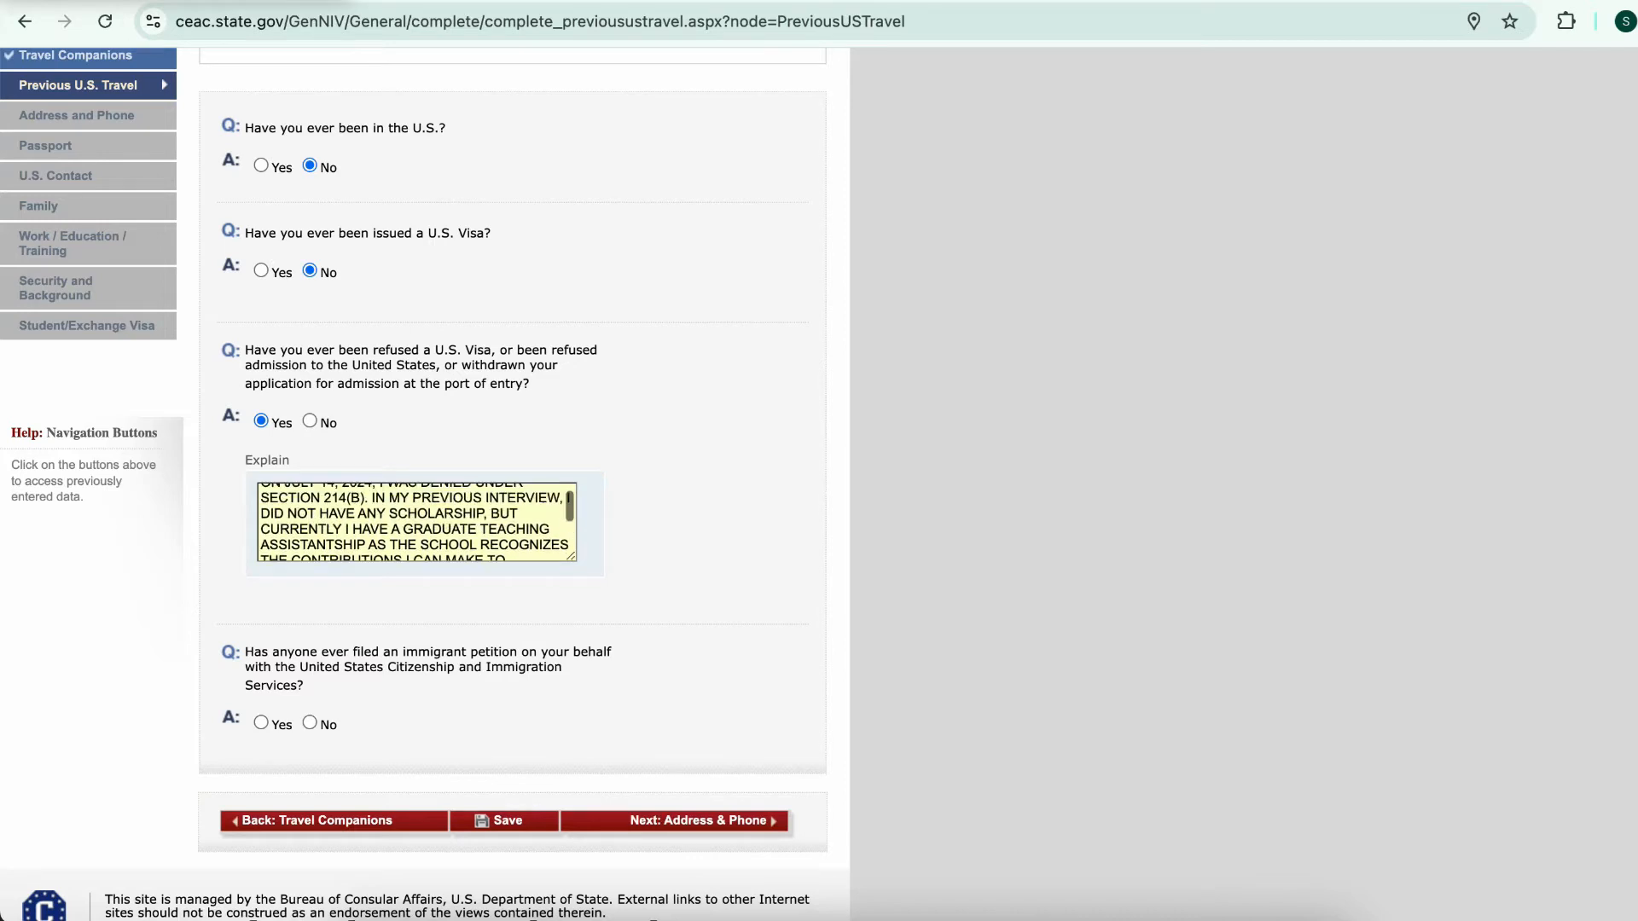
{"action": "scroll", "coordinate": [417, 522], "scroll_direction": "up", "scroll_amount": 1}
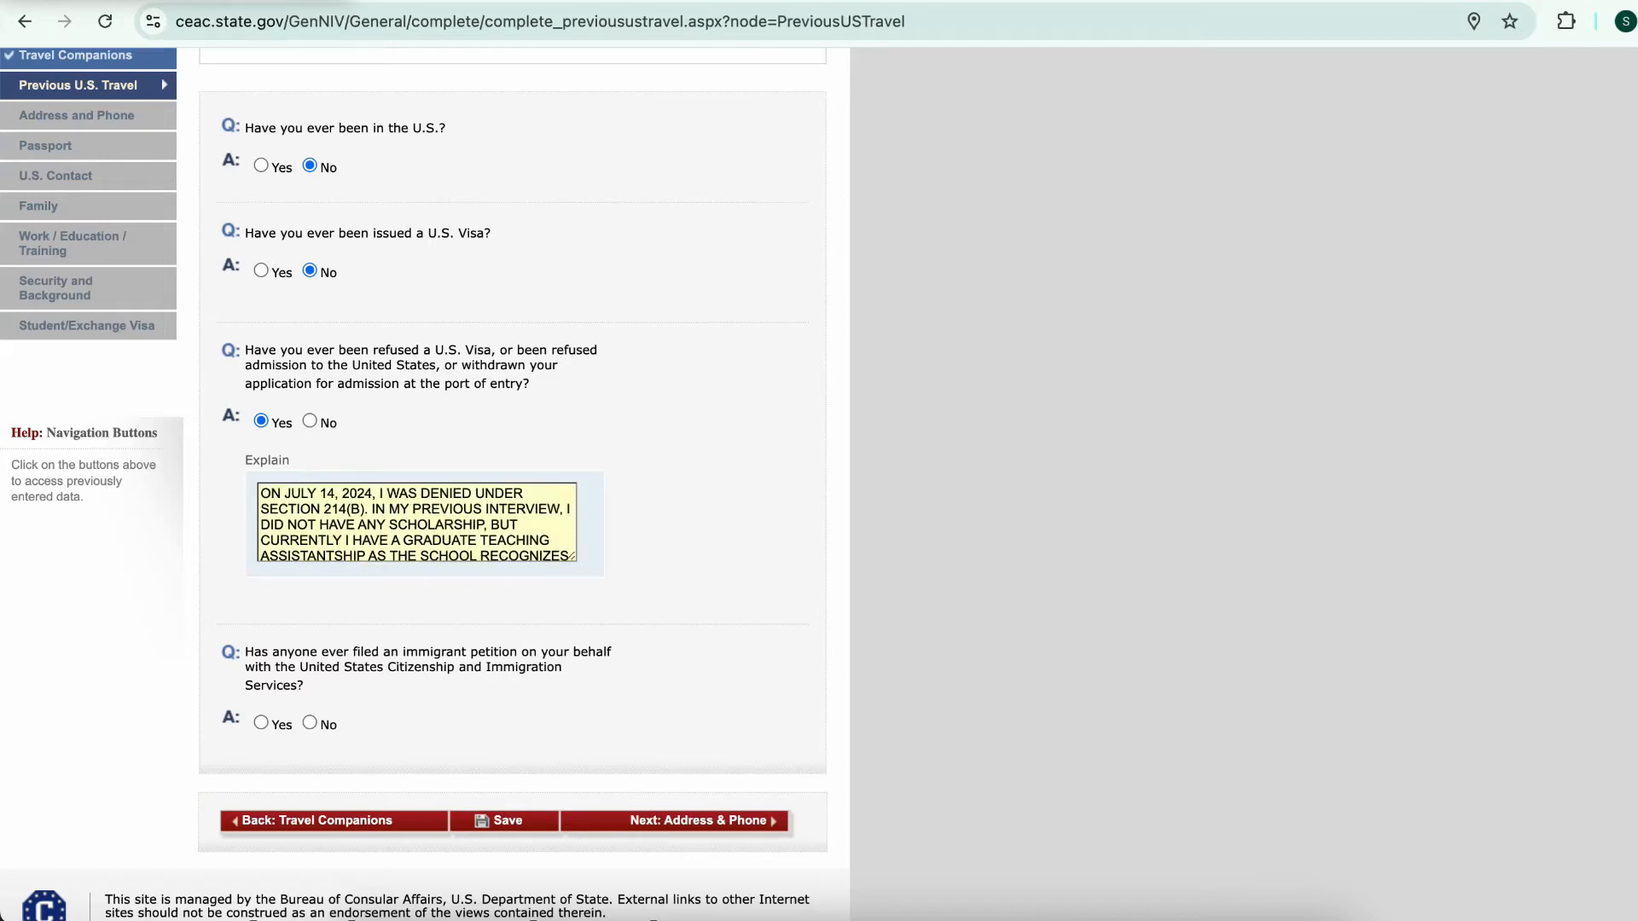
{"action": "scroll", "coordinate": [512, 511], "scroll_direction": "down", "scroll_amount": 1}
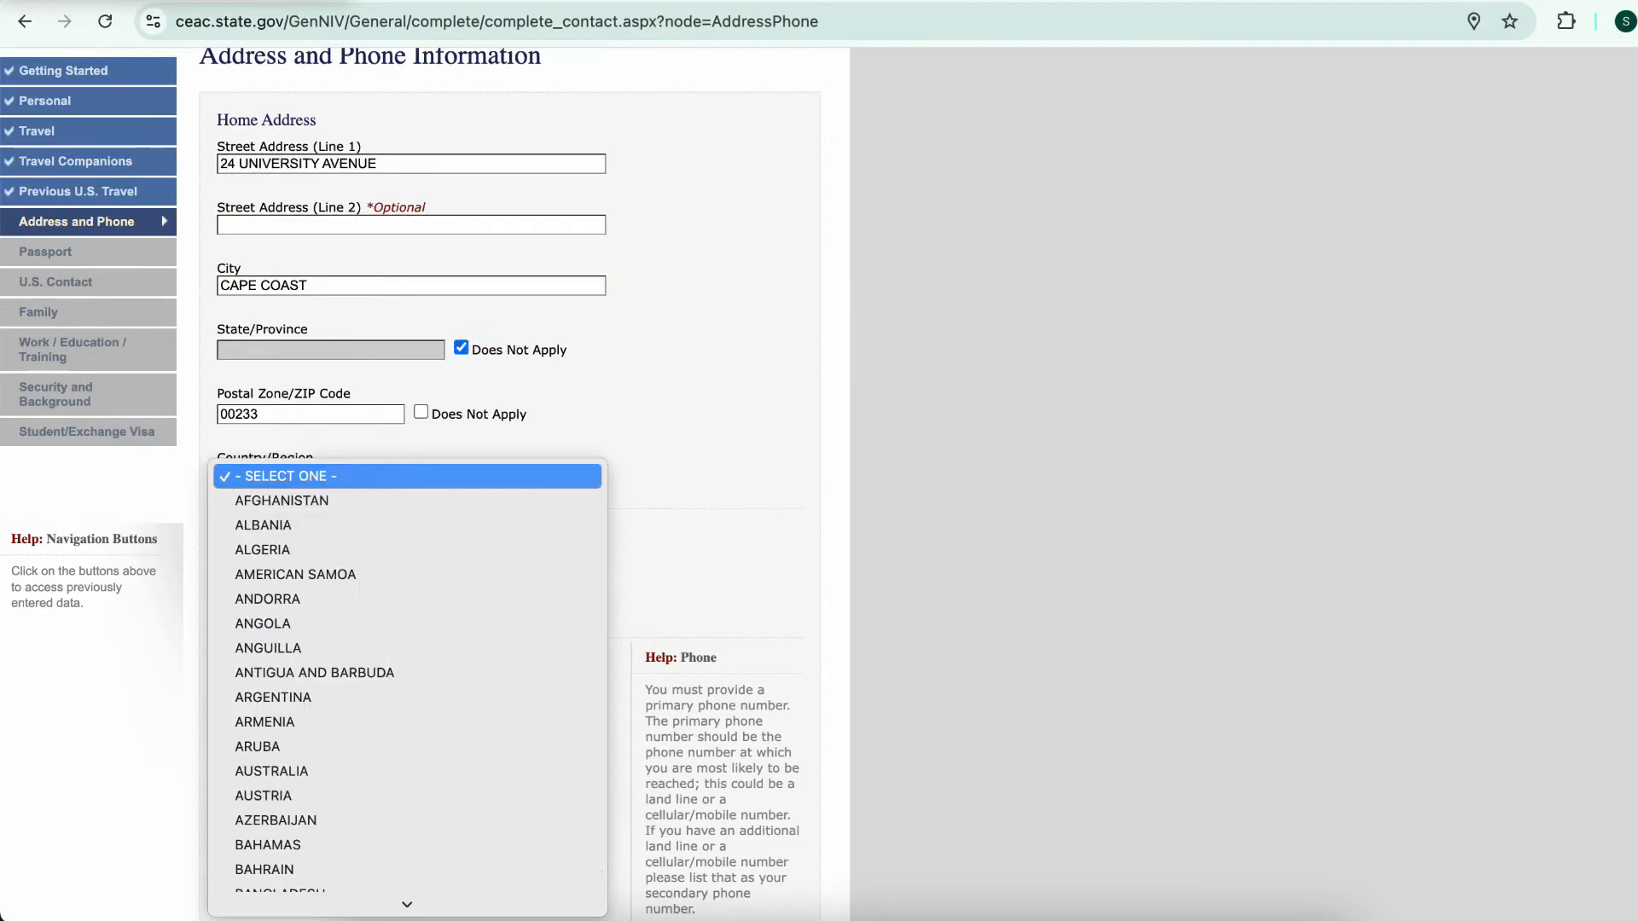
Set the home country to GHANA and mark the mailing address as same as home
{"action": "type", "text": "gh"}
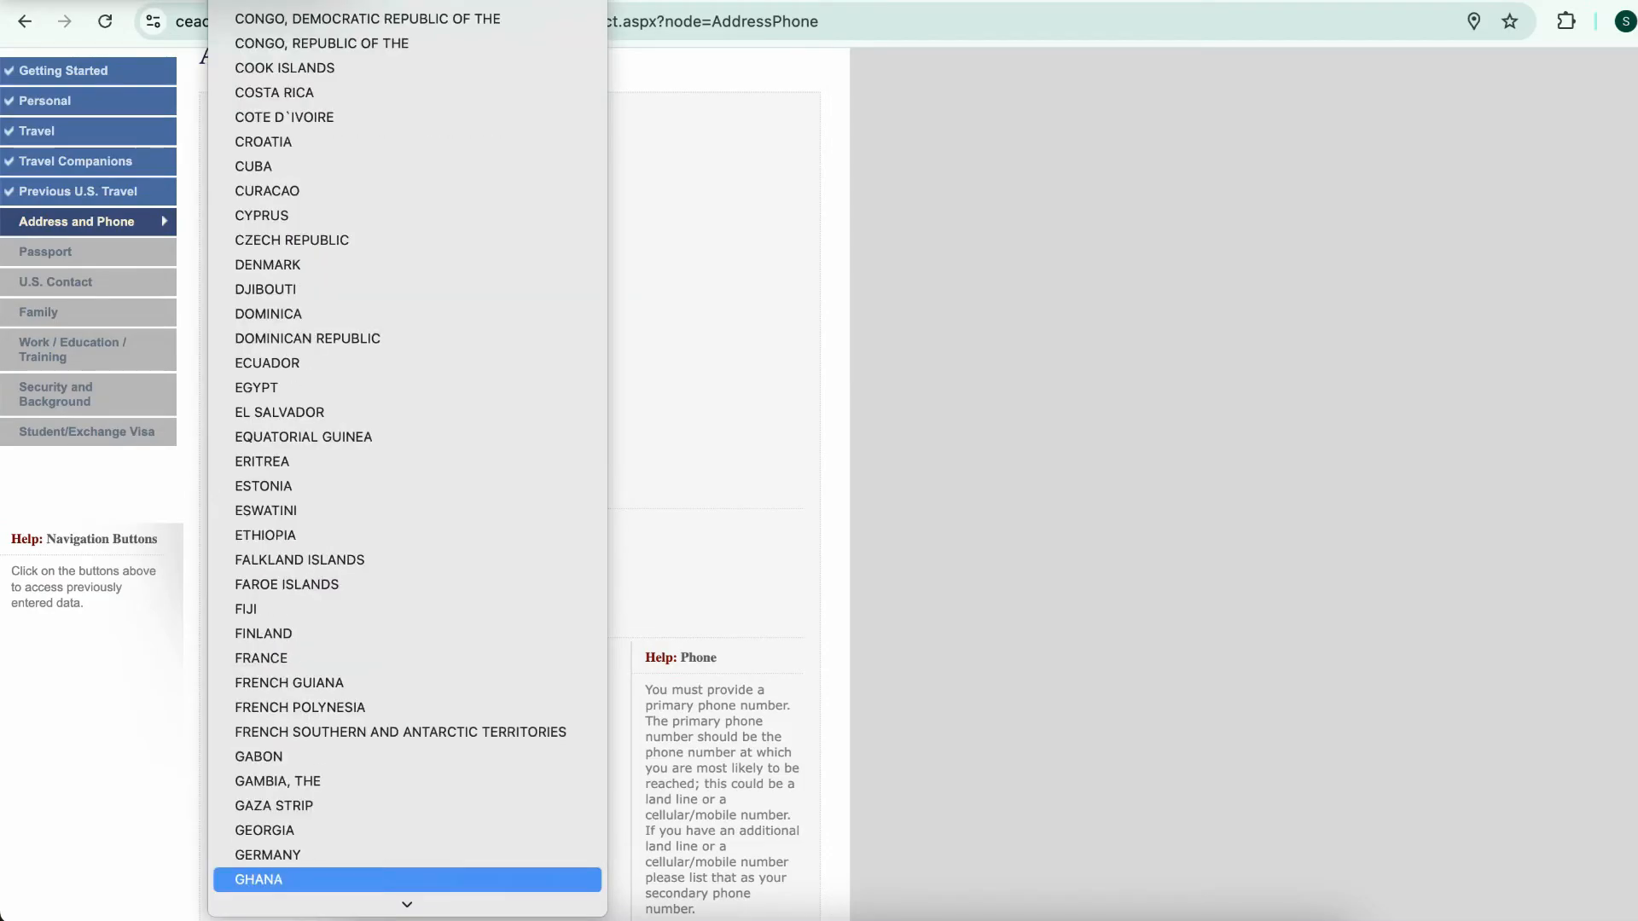
{"action": "key", "text": "Return"}
{"action": "scroll", "coordinate": [410, 478], "scroll_direction": "down", "scroll_amount": 3}
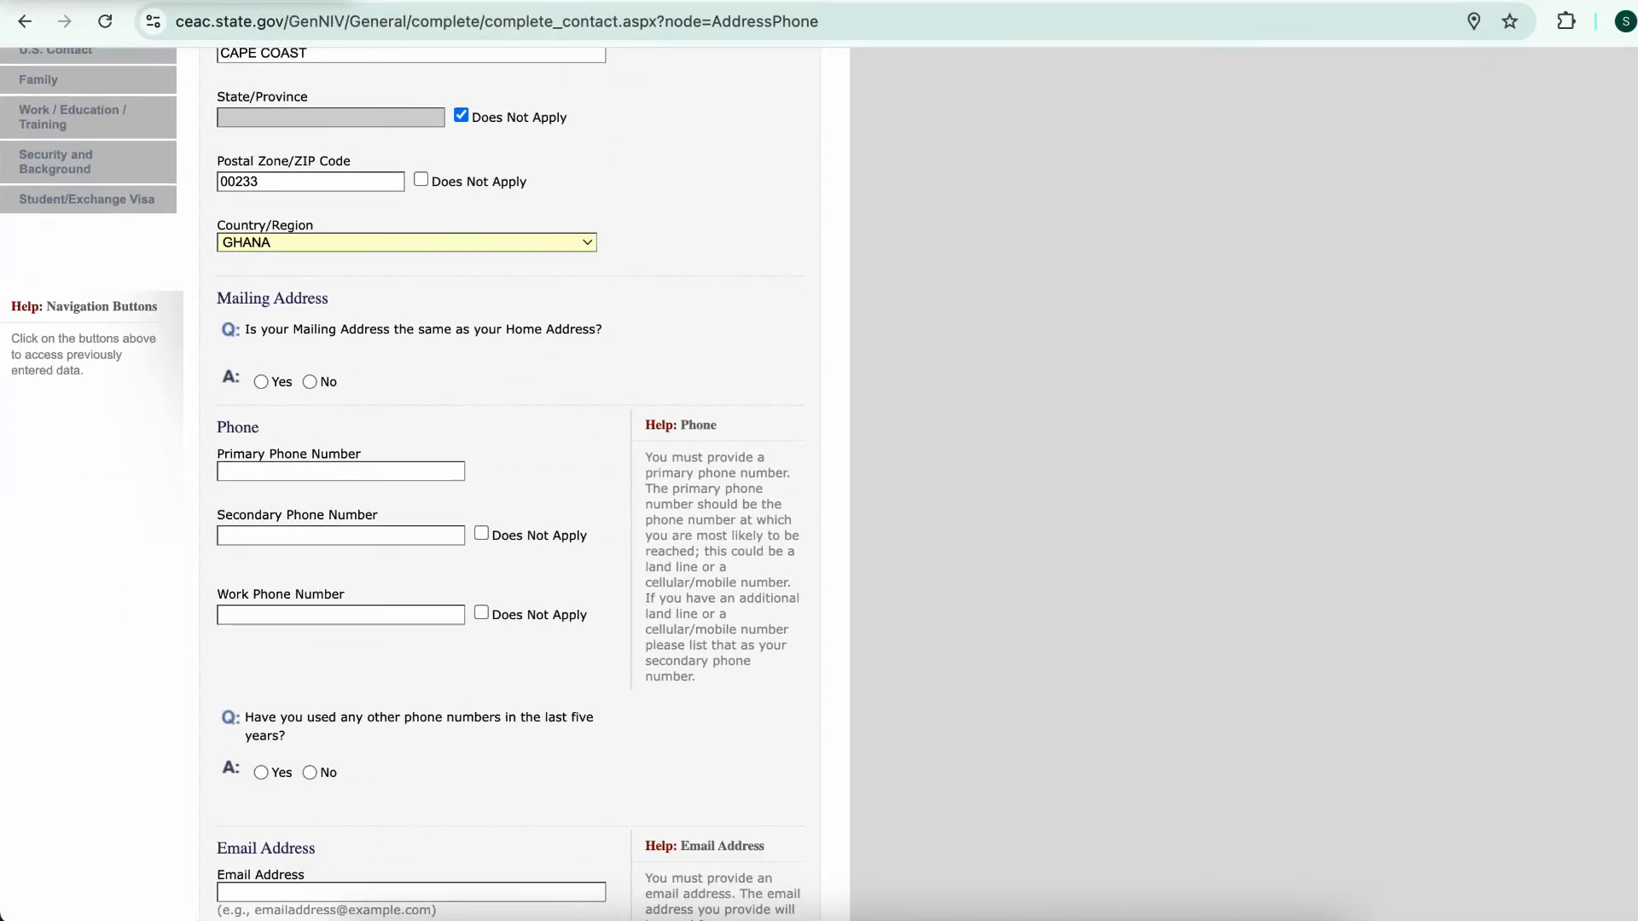
{"action": "scroll", "coordinate": [409, 477], "scroll_direction": "up", "scroll_amount": 1}
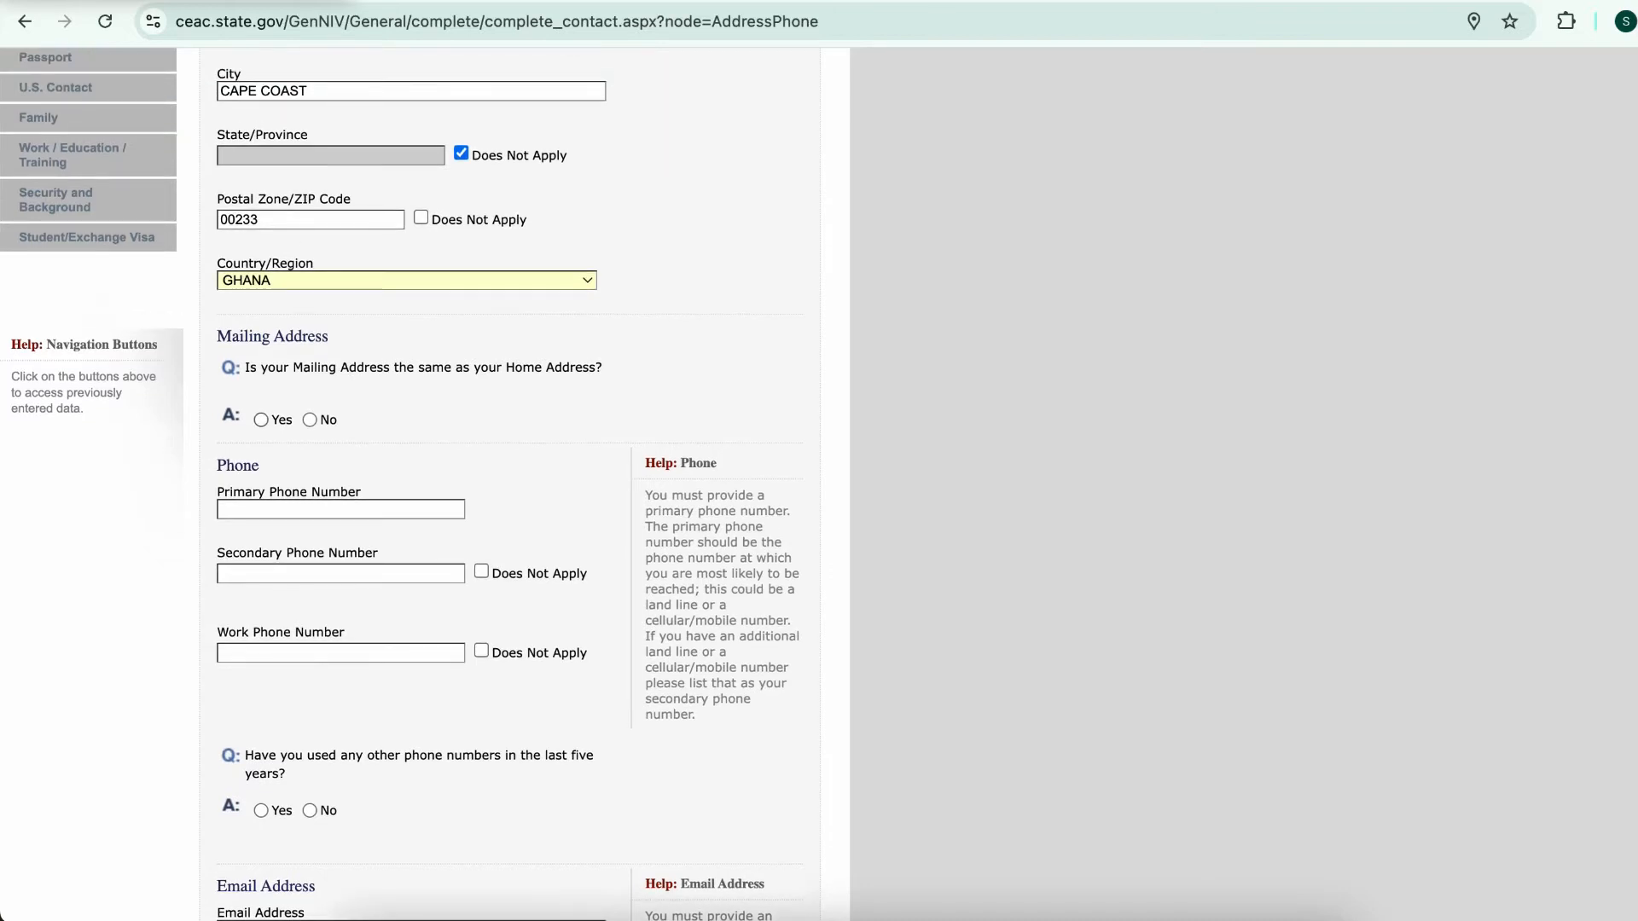
{"action": "left_click", "coordinate": [261, 420]}
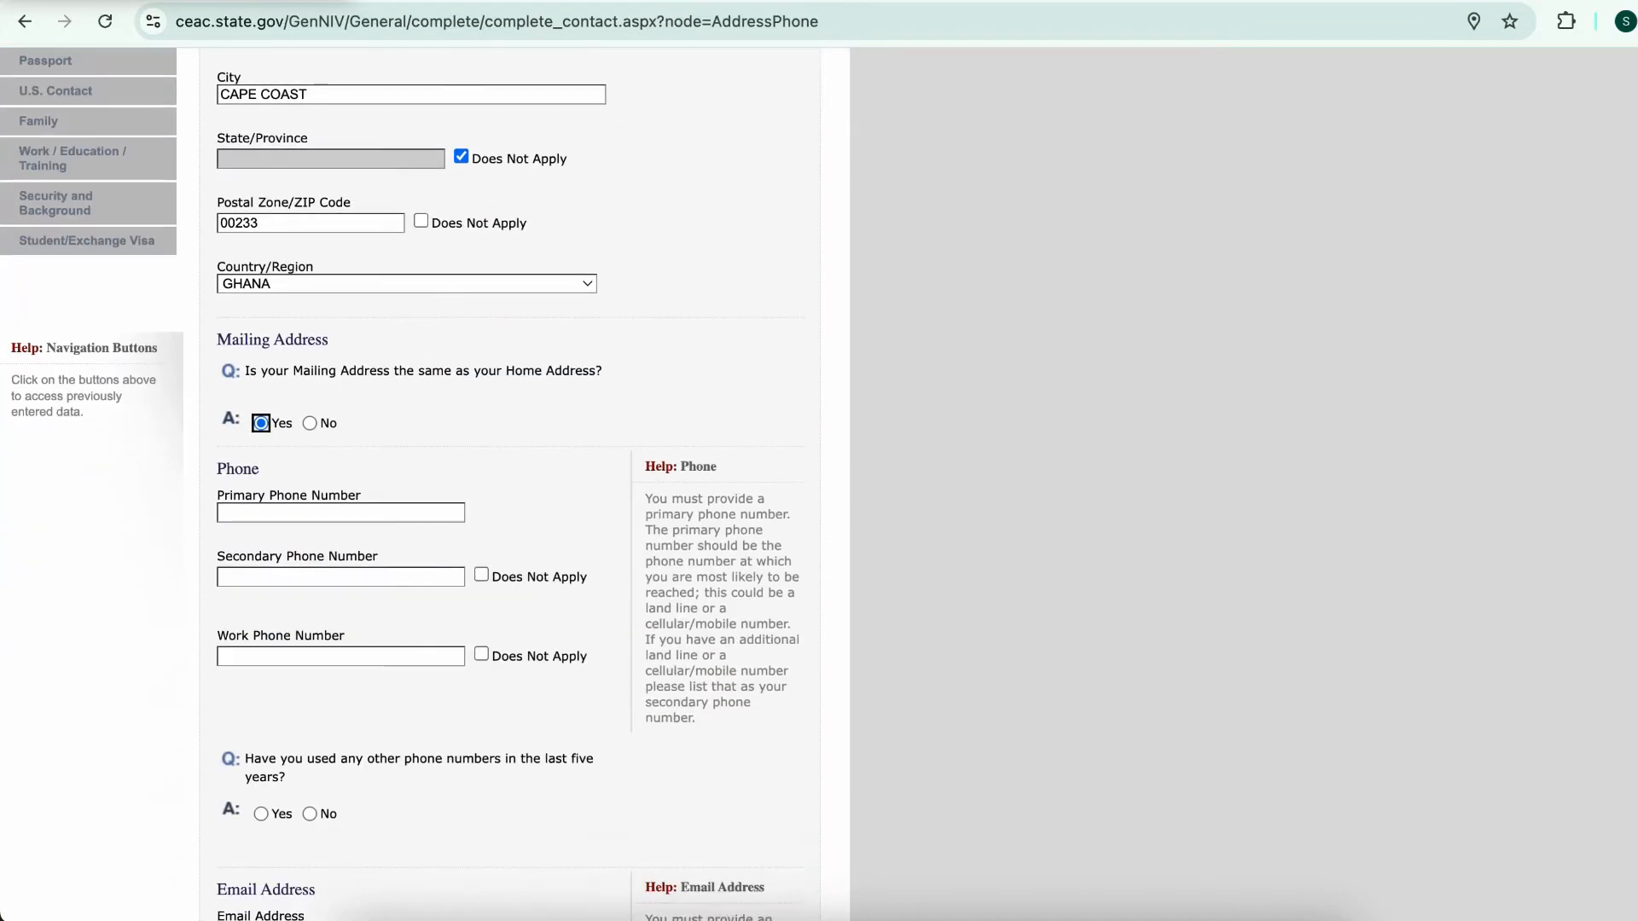
{"action": "scroll", "coordinate": [510, 484], "scroll_direction": "up", "scroll_amount": 2}
{"action": "scroll", "coordinate": [510, 484], "scroll_direction": "down", "scroll_amount": 5}
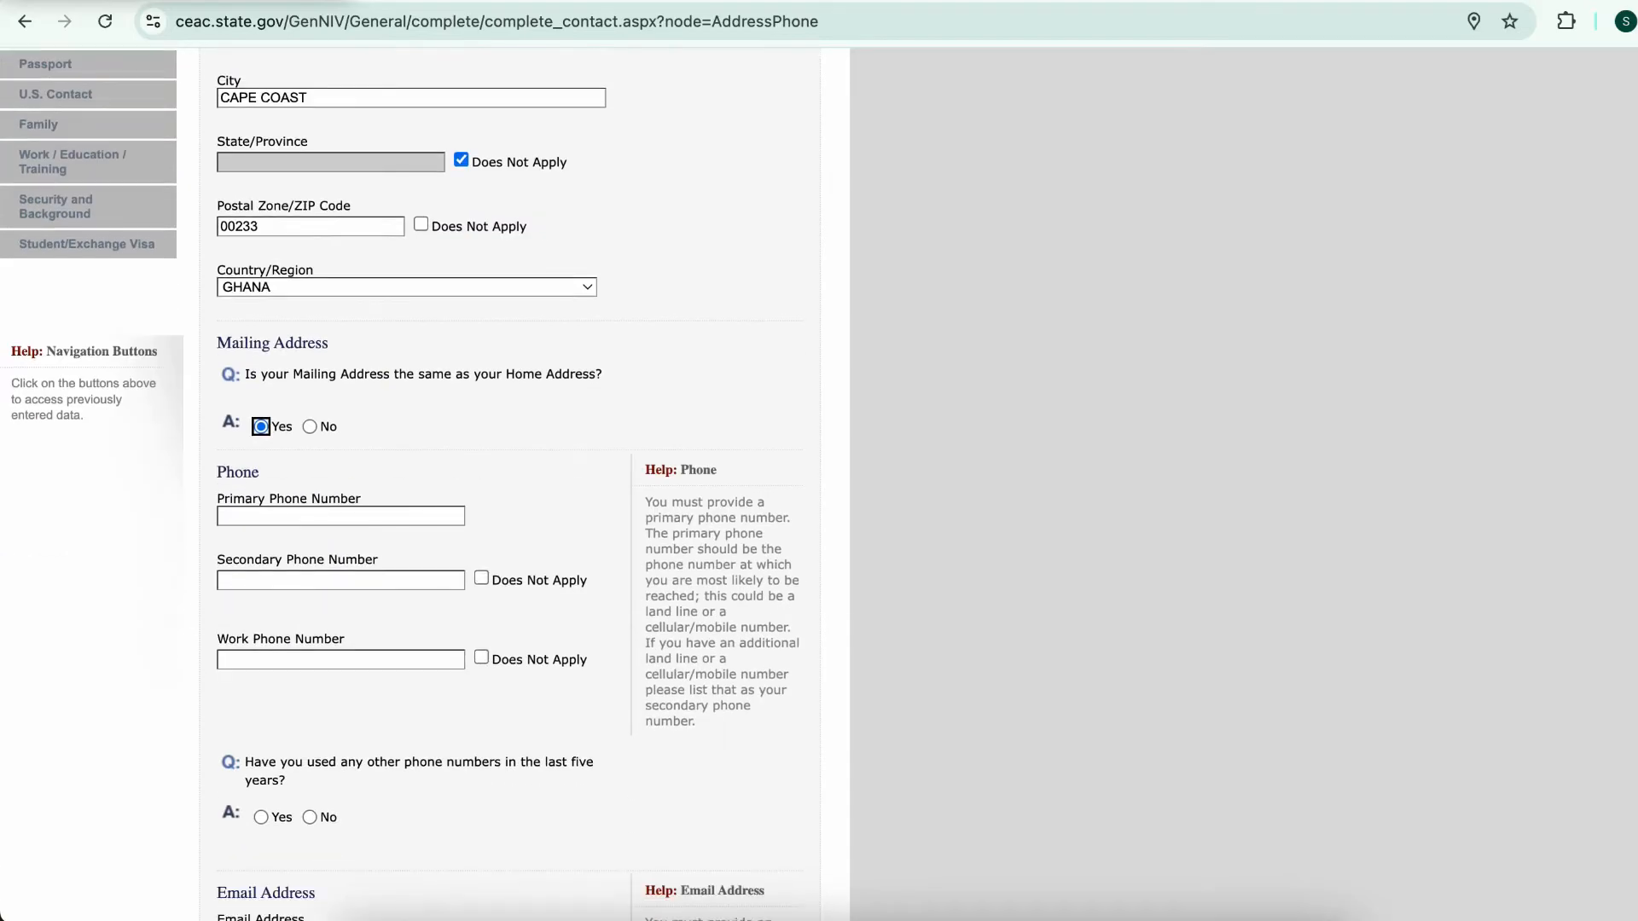
{"action": "scroll", "coordinate": [510, 484], "scroll_direction": "down", "scroll_amount": 1}
Accept the suggested primary phone, mark secondary and work phones Does Not Apply, answer No to other numbers
{"action": "left_click", "coordinate": [340, 203]}
{"action": "key", "text": "Return"}
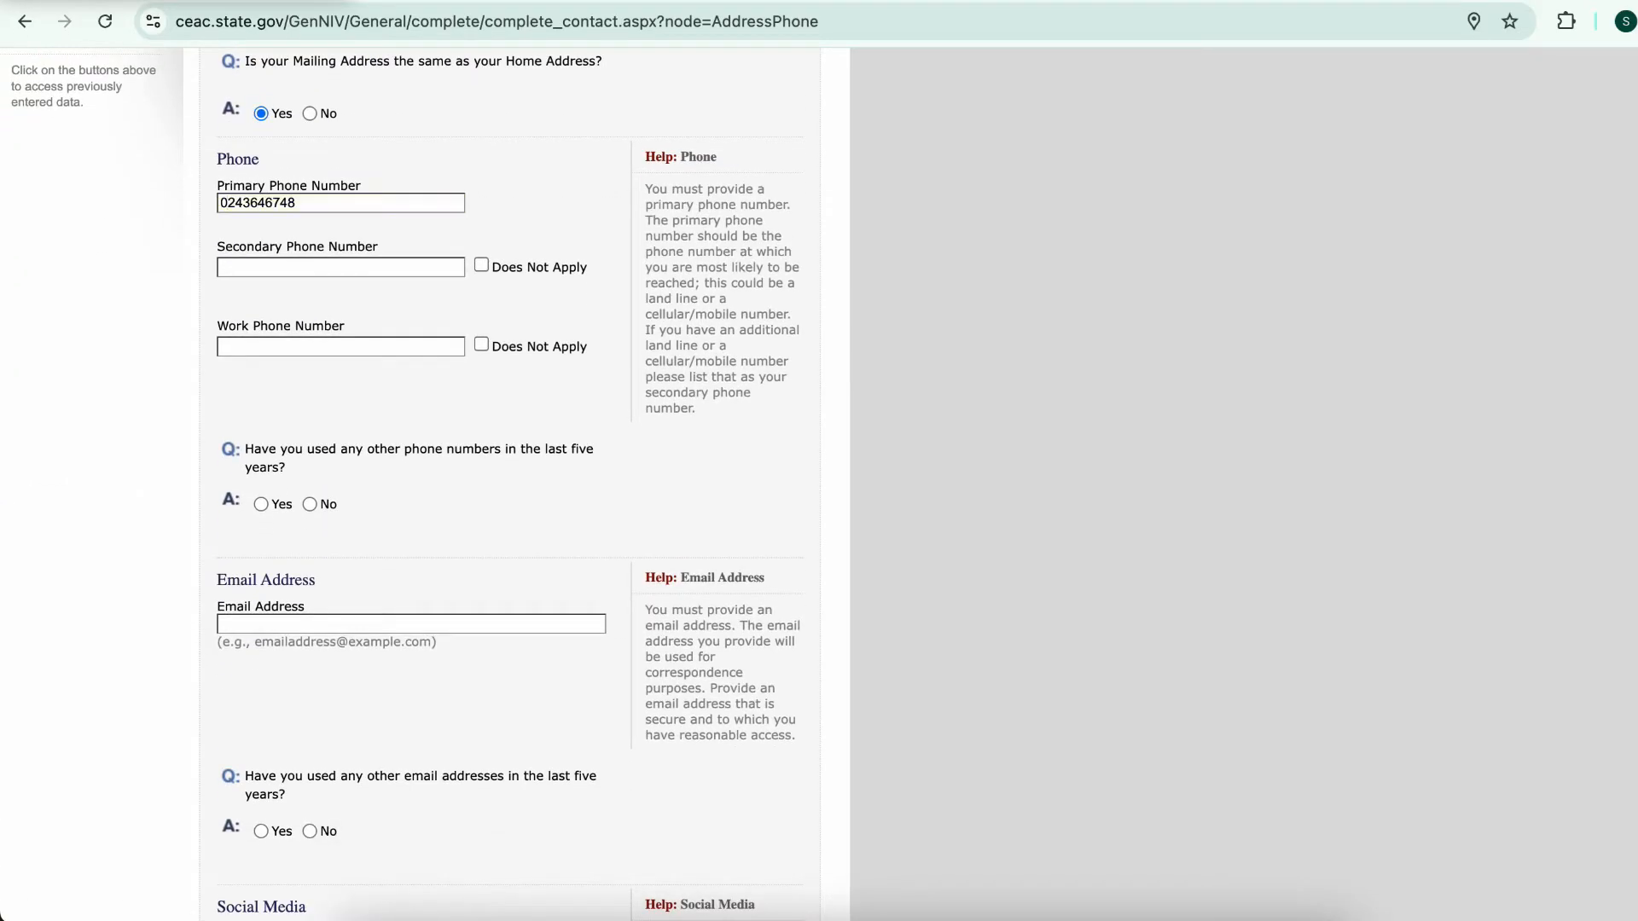
{"action": "left_click", "coordinate": [481, 265]}
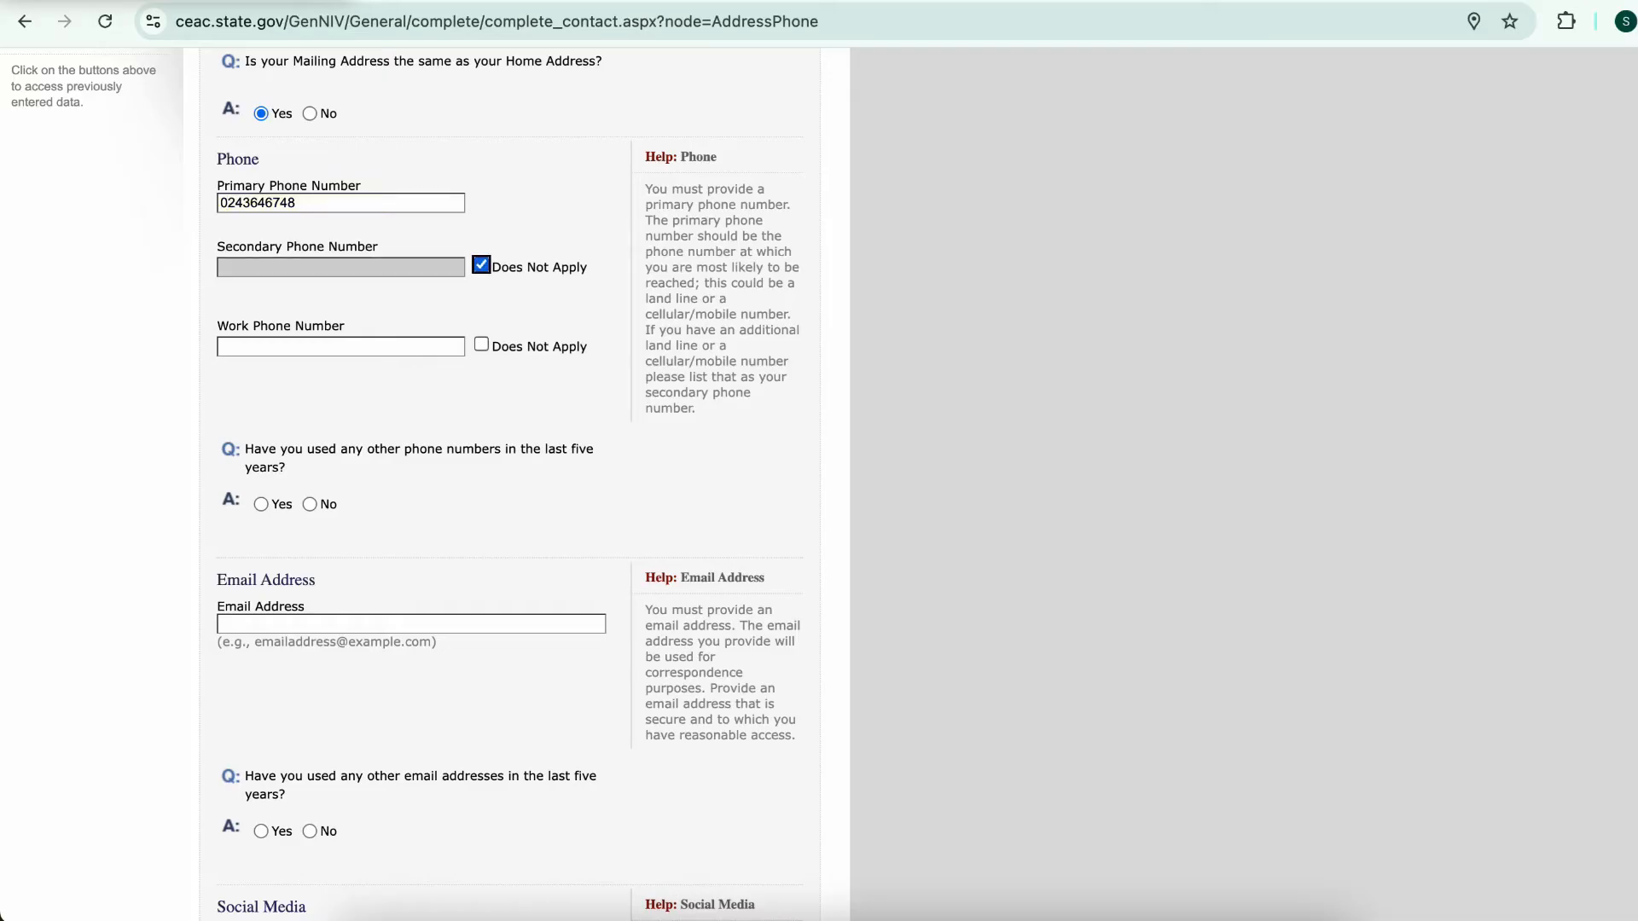
{"action": "left_click", "coordinate": [481, 345]}
{"action": "scroll", "coordinate": [512, 477], "scroll_direction": "down", "scroll_amount": 3}
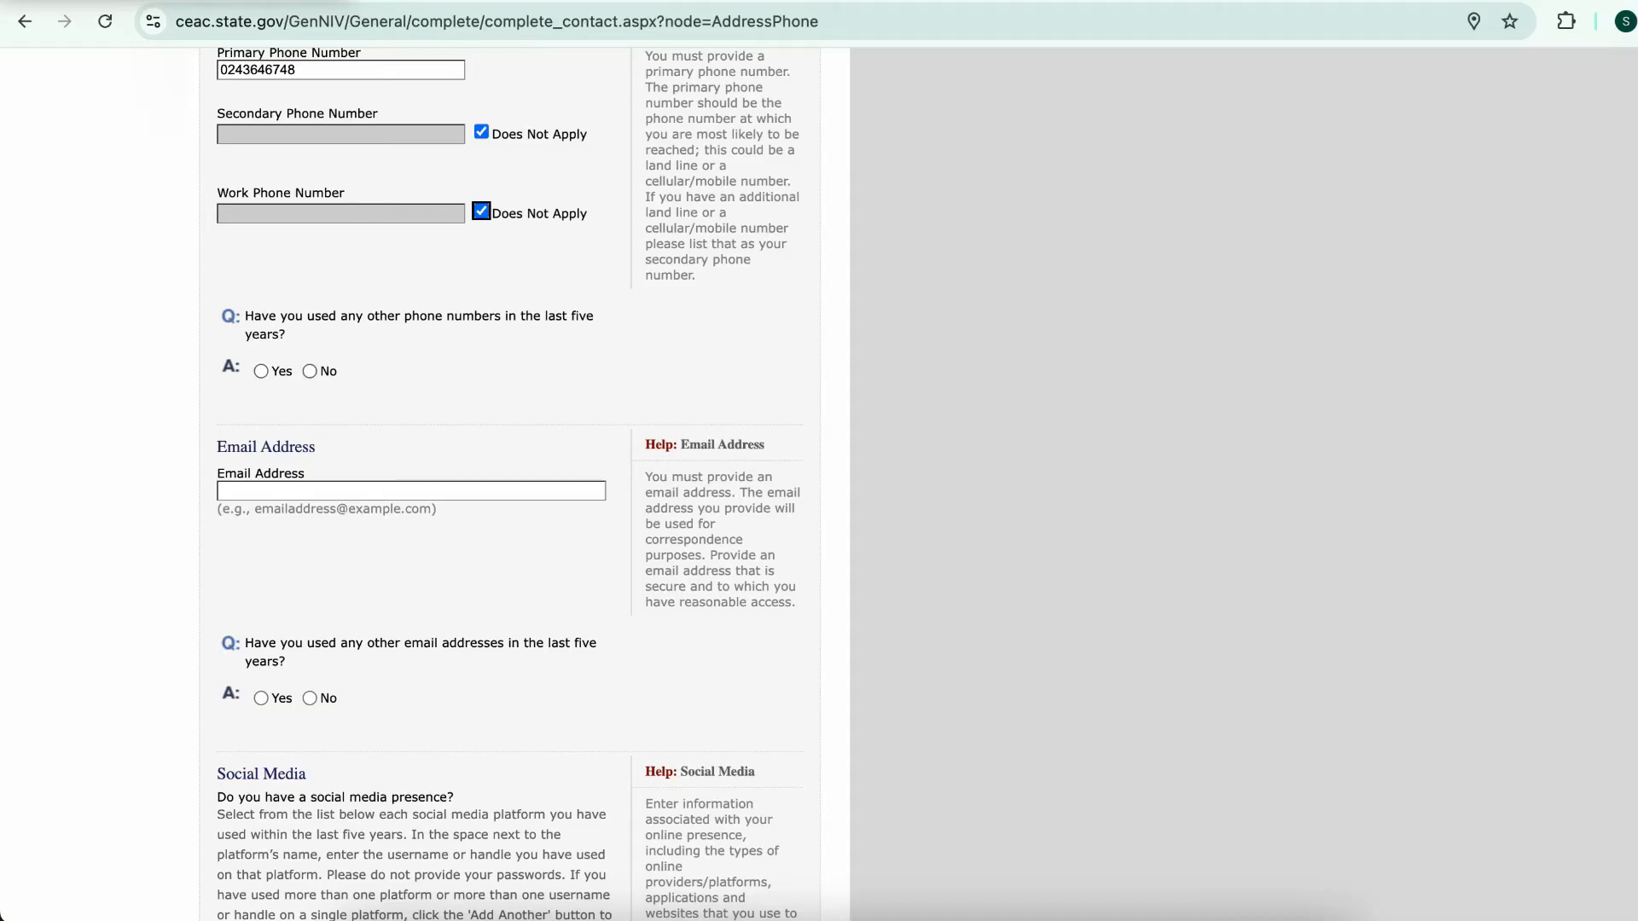
{"action": "left_click", "coordinate": [310, 371]}
Enter the applicant's e-mail address
{"action": "scroll", "coordinate": [409, 478], "scroll_direction": "up", "scroll_amount": 10}
{"action": "scroll", "coordinate": [409, 477], "scroll_direction": "down", "scroll_amount": 10}
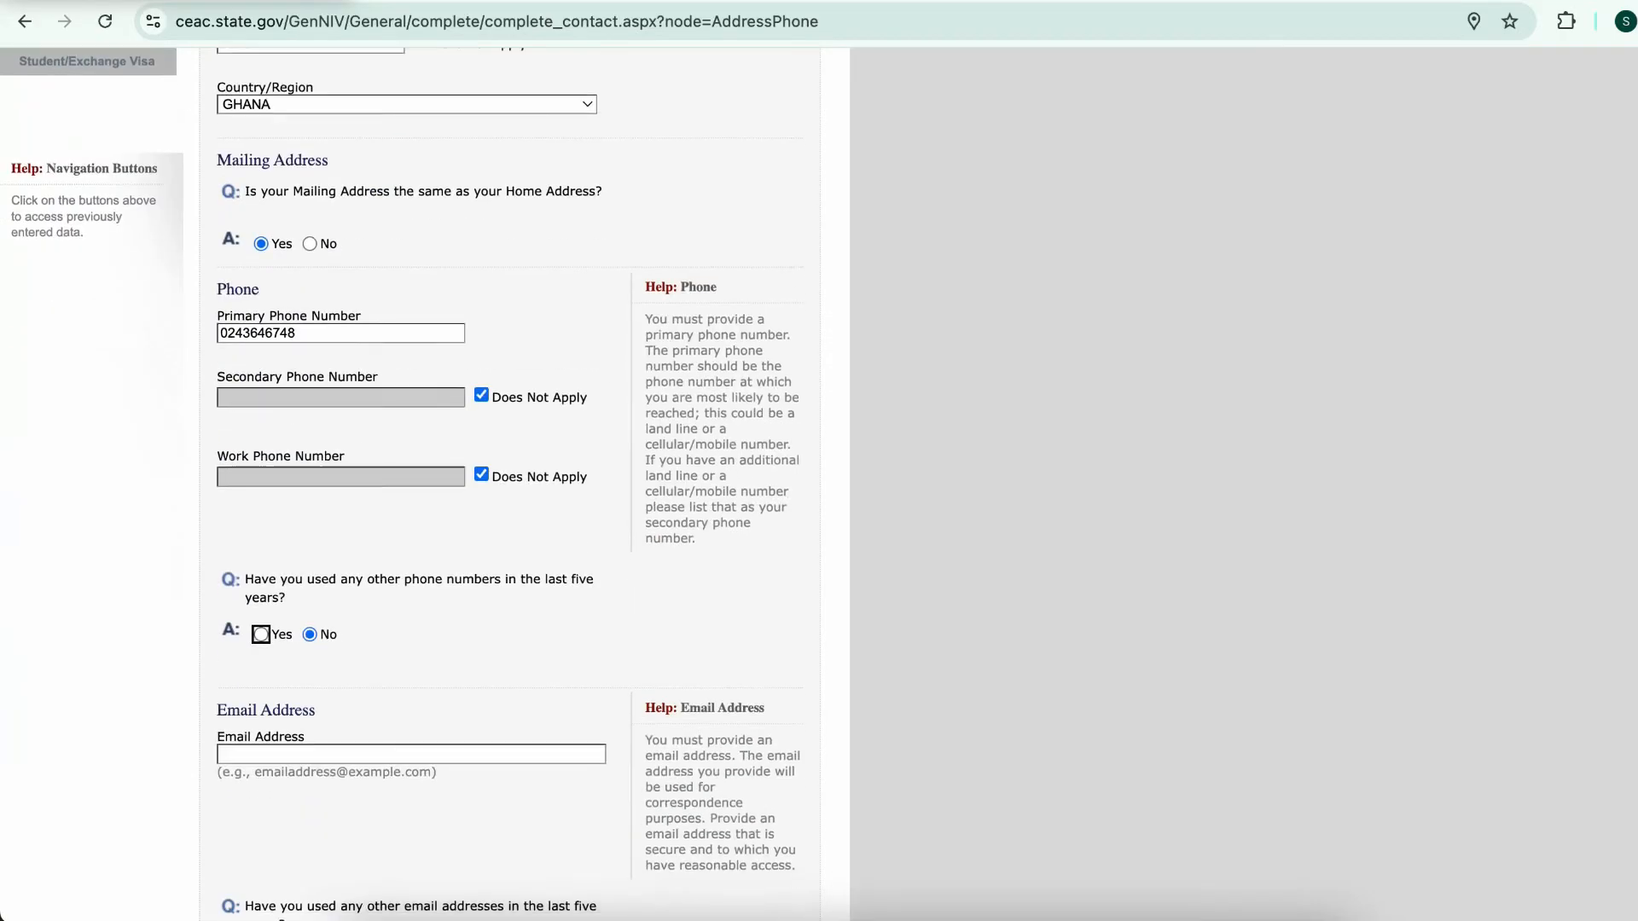
{"action": "key", "text": "Tab"}
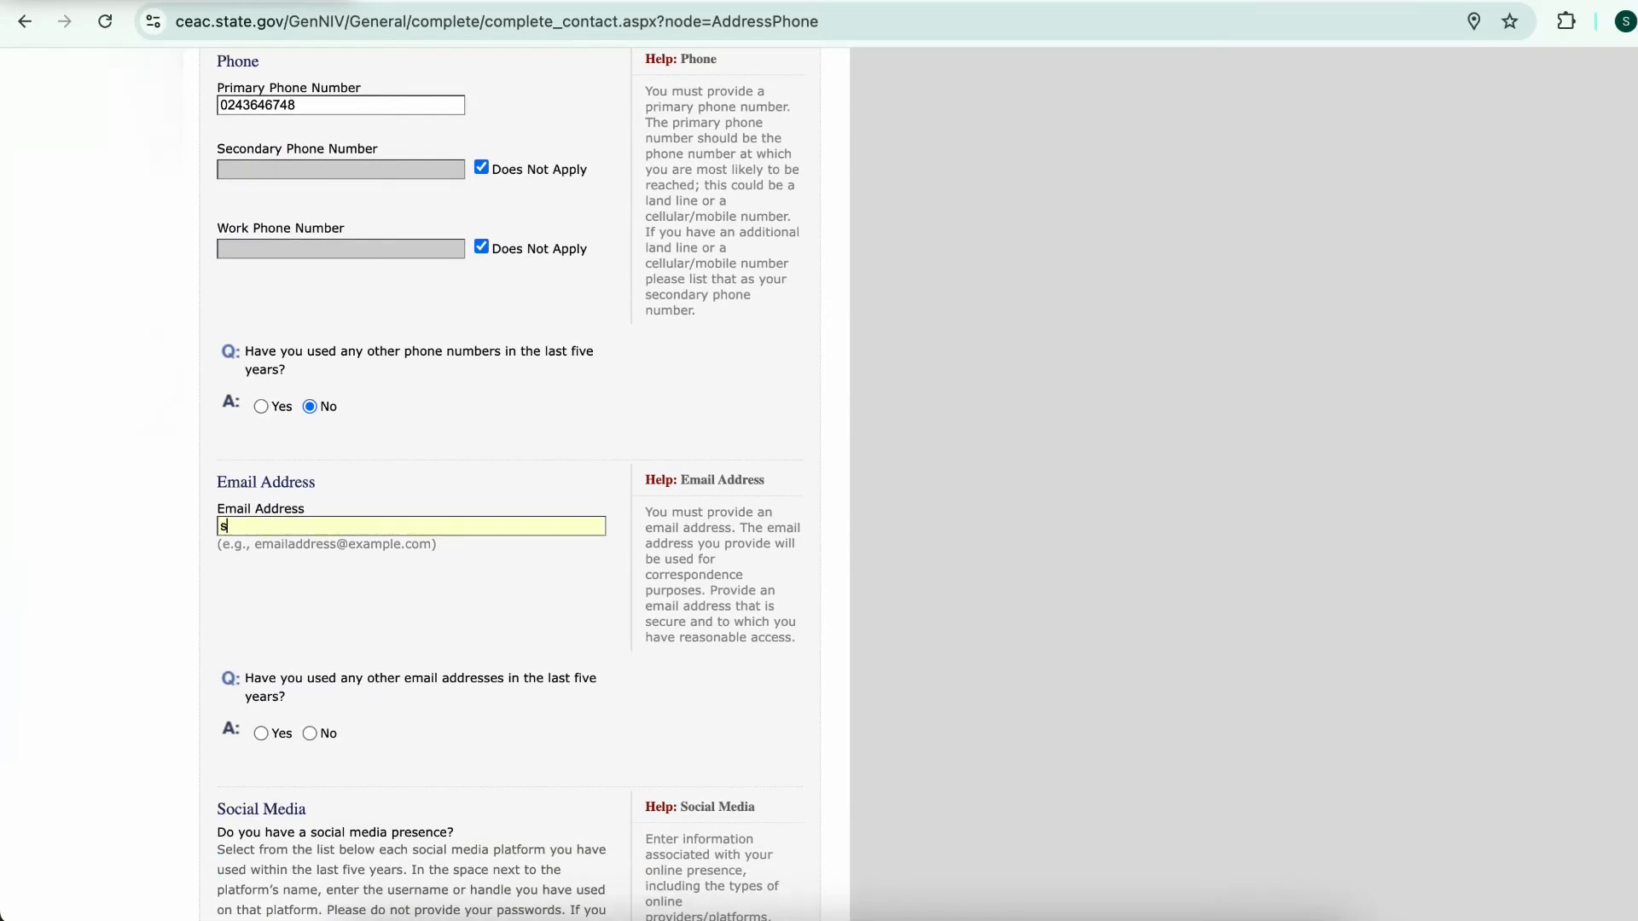
{"action": "scroll", "coordinate": [409, 478], "scroll_direction": "down", "scroll_amount": 4}
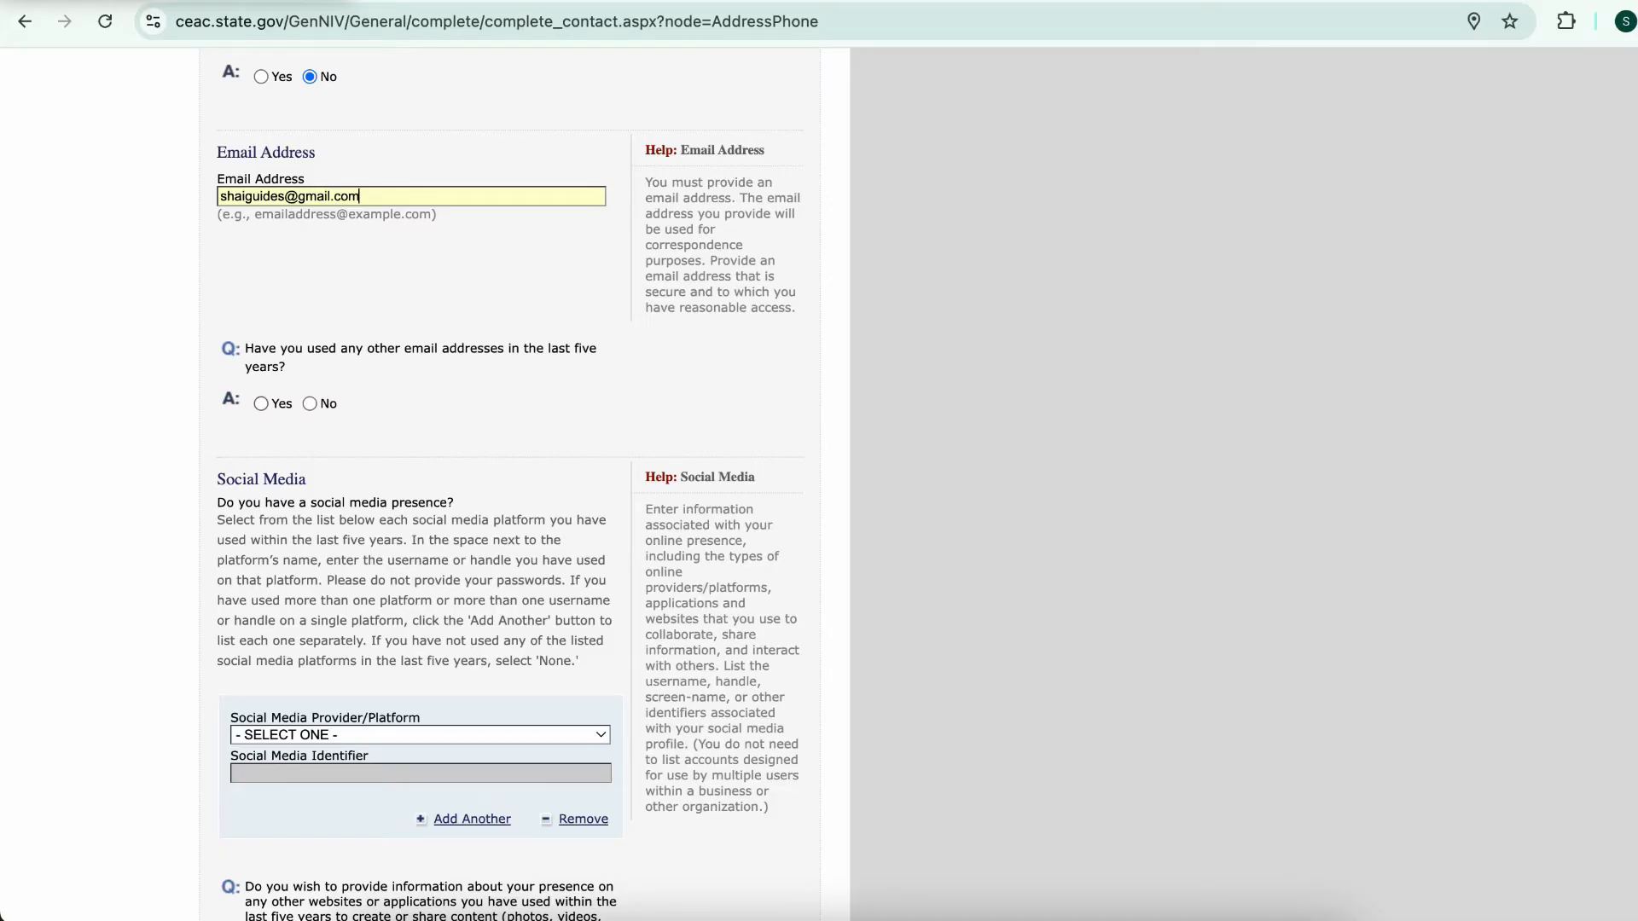
Answer No to other e-mails and add an INSTAGRAM account with the applicant's handle
{"action": "left_click", "coordinate": [309, 403]}
{"action": "scroll", "coordinate": [410, 478], "scroll_direction": "down", "scroll_amount": 10}
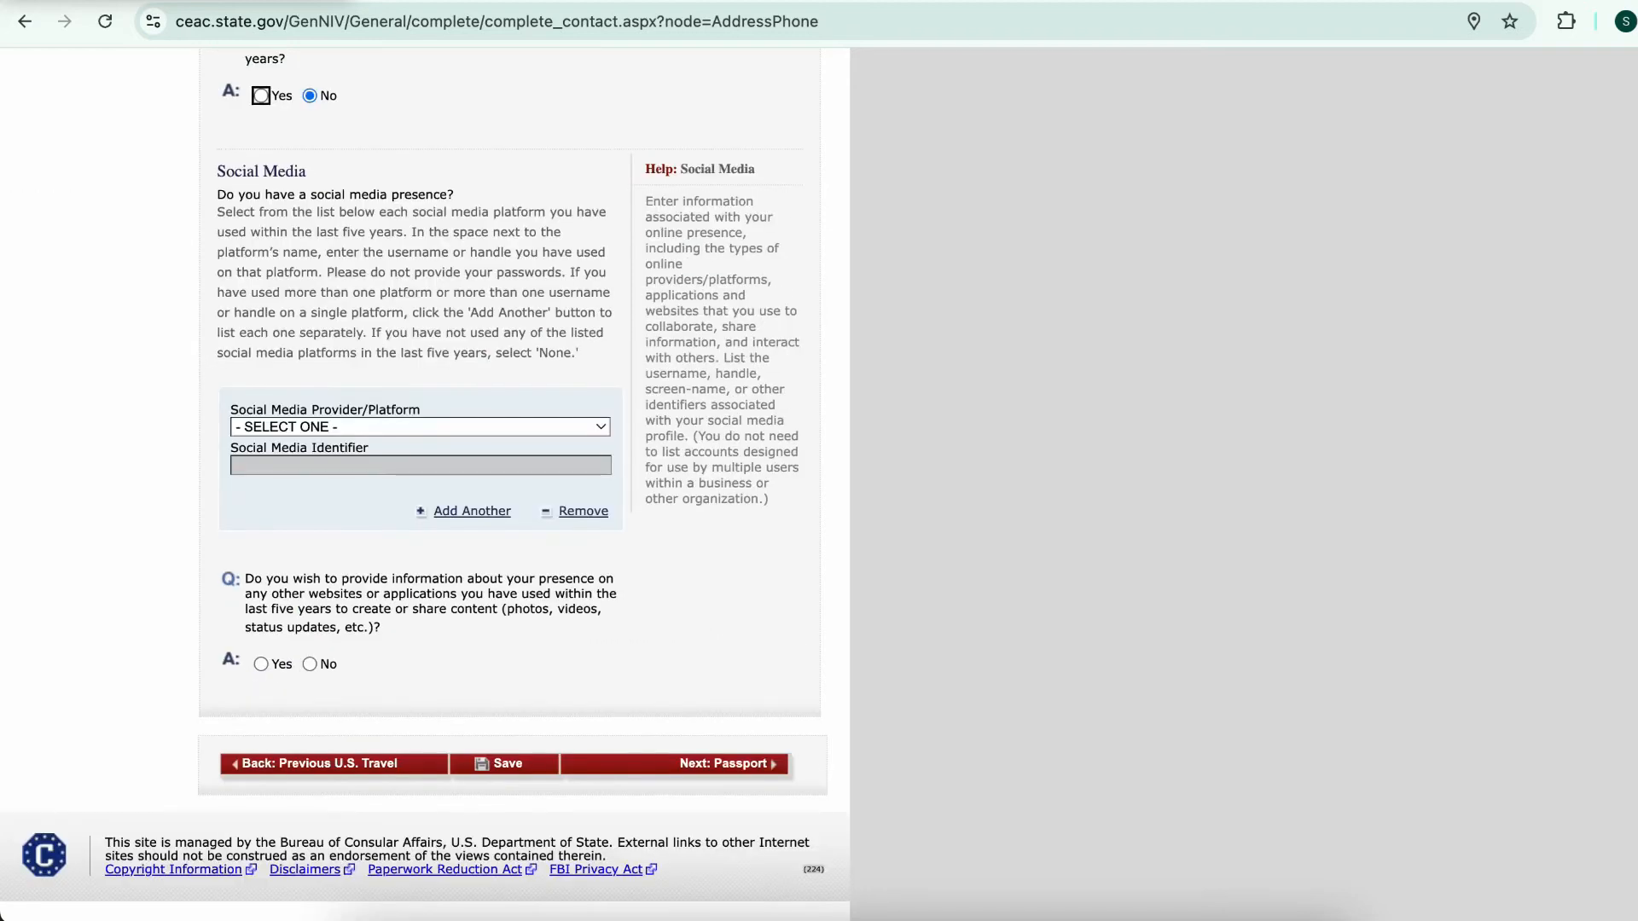
{"action": "left_click", "coordinate": [420, 427]}
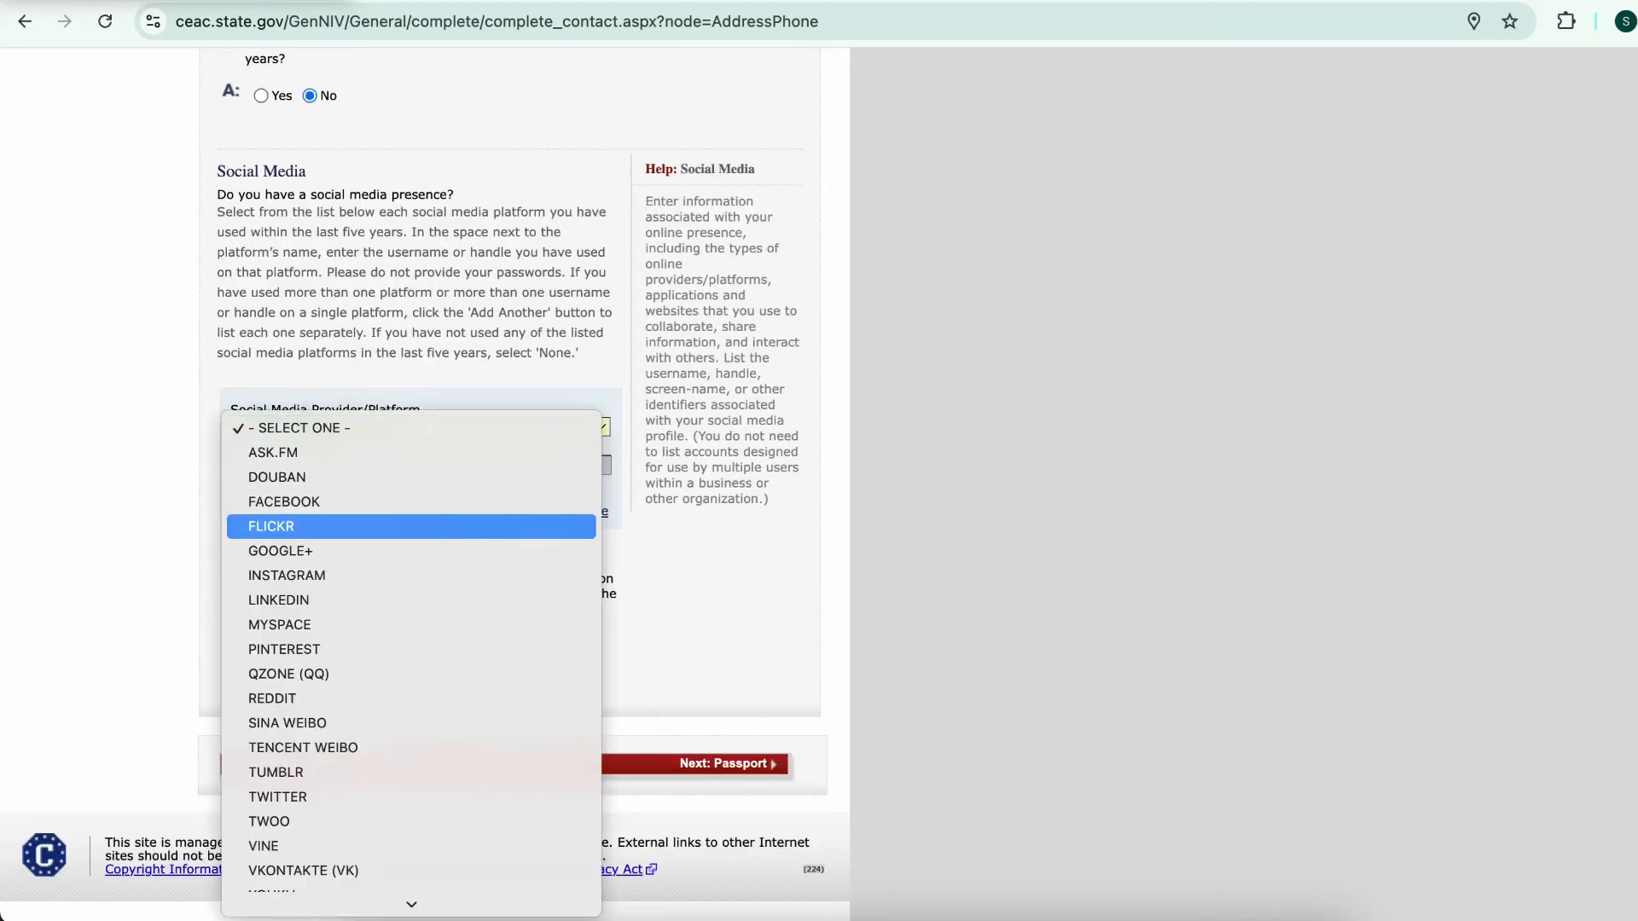
{"action": "key", "text": "Down"}
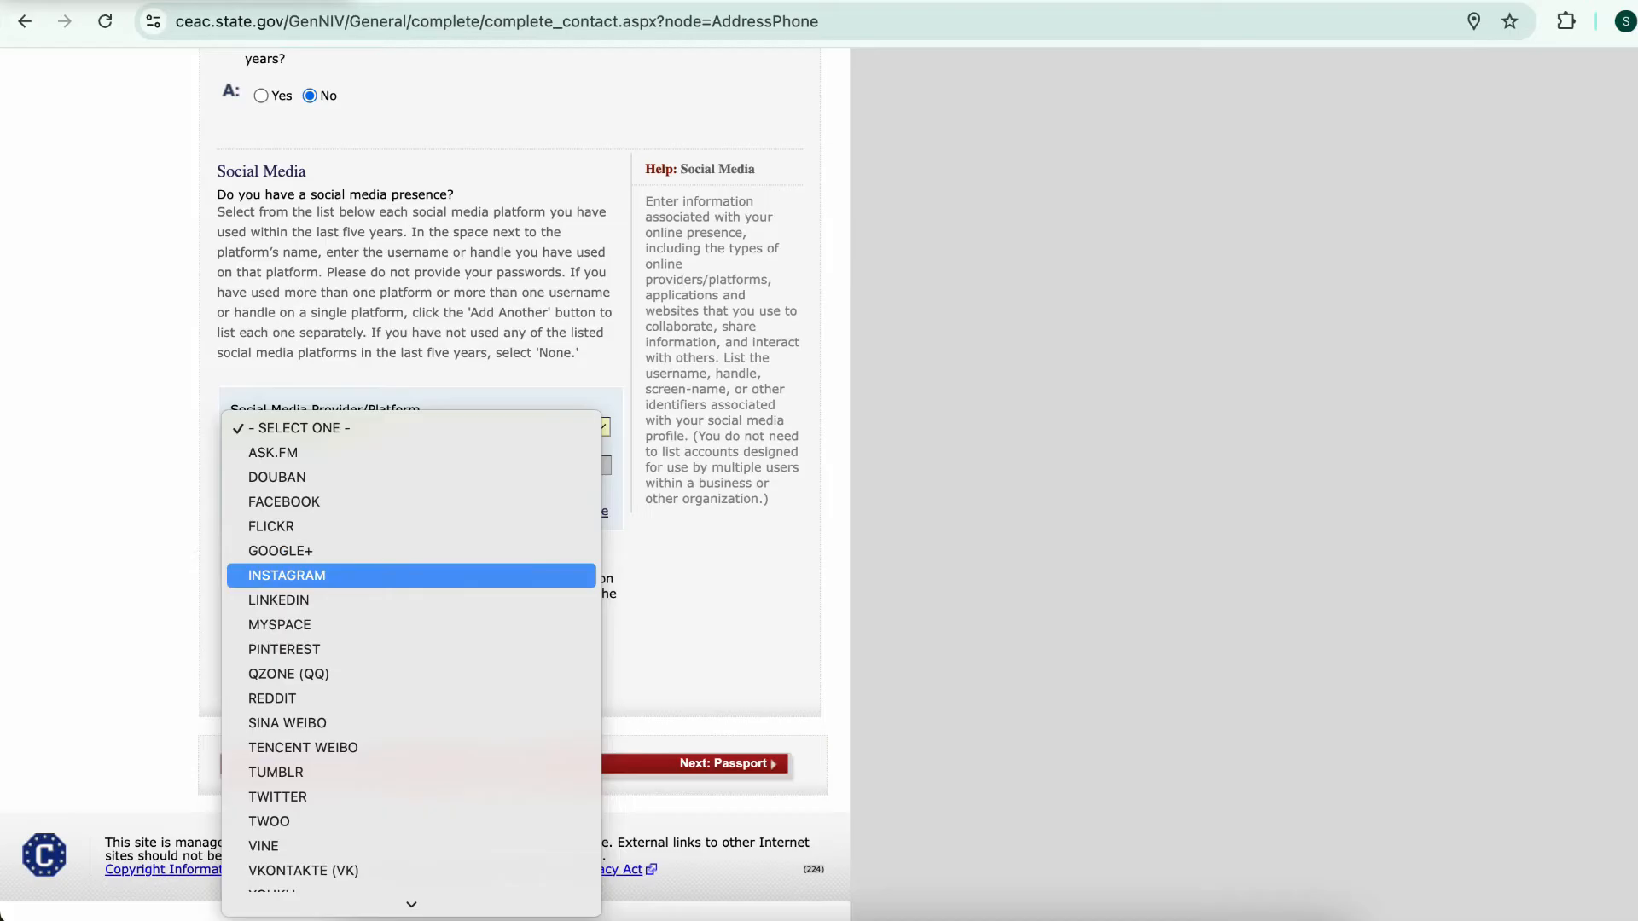
{"action": "key", "text": "Return"}
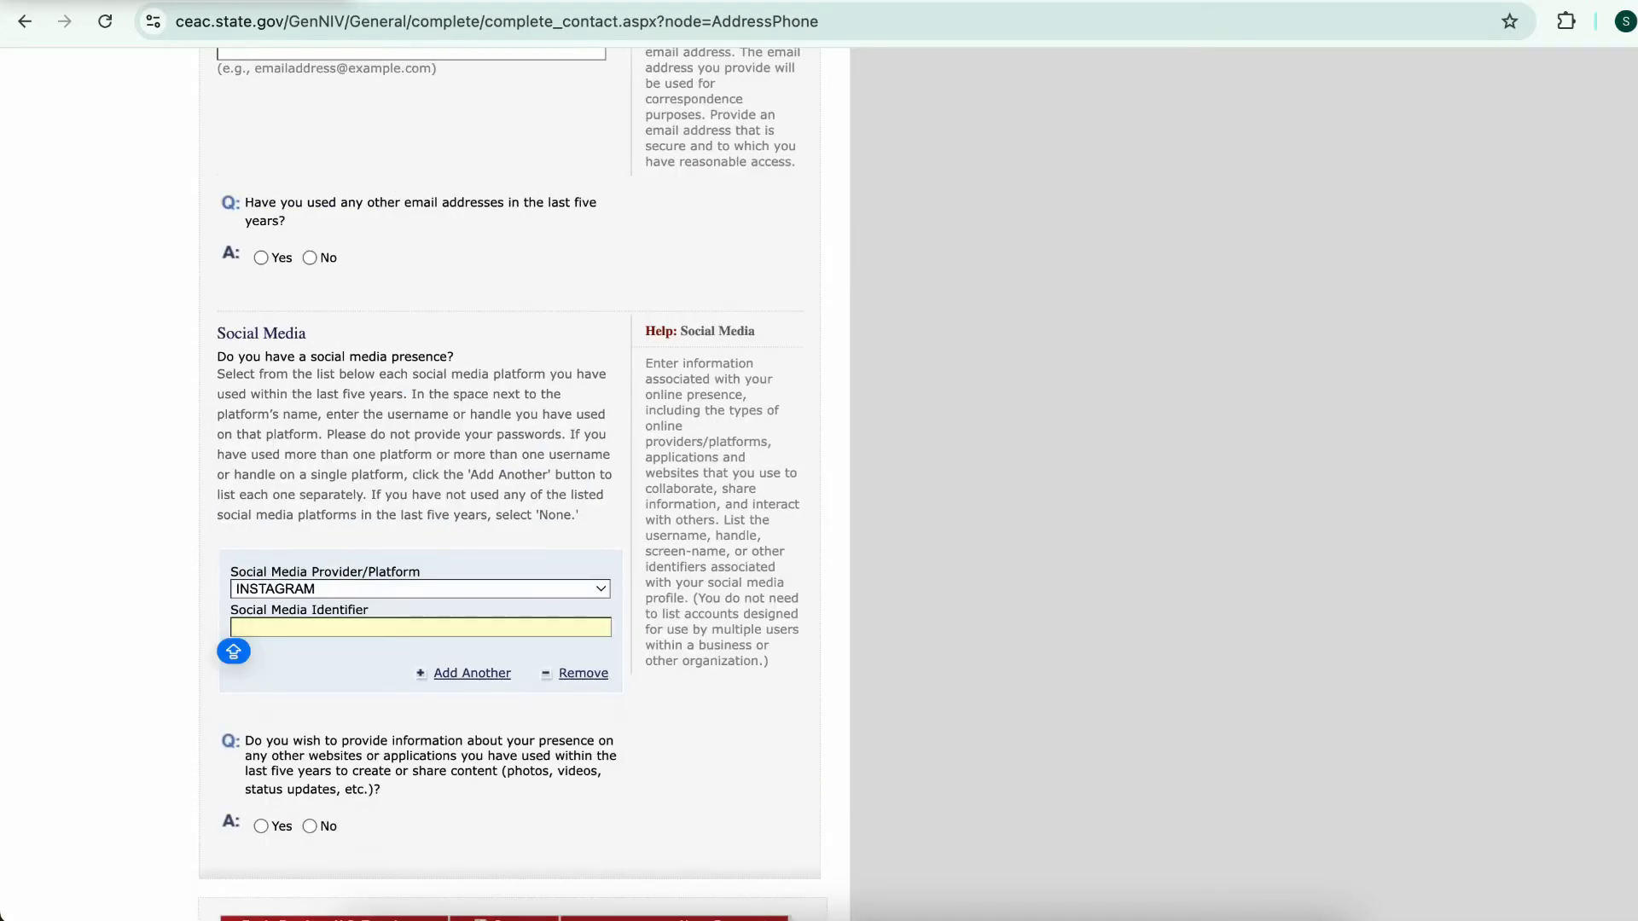
{"action": "type", "text": "SHAIGUIDES"}
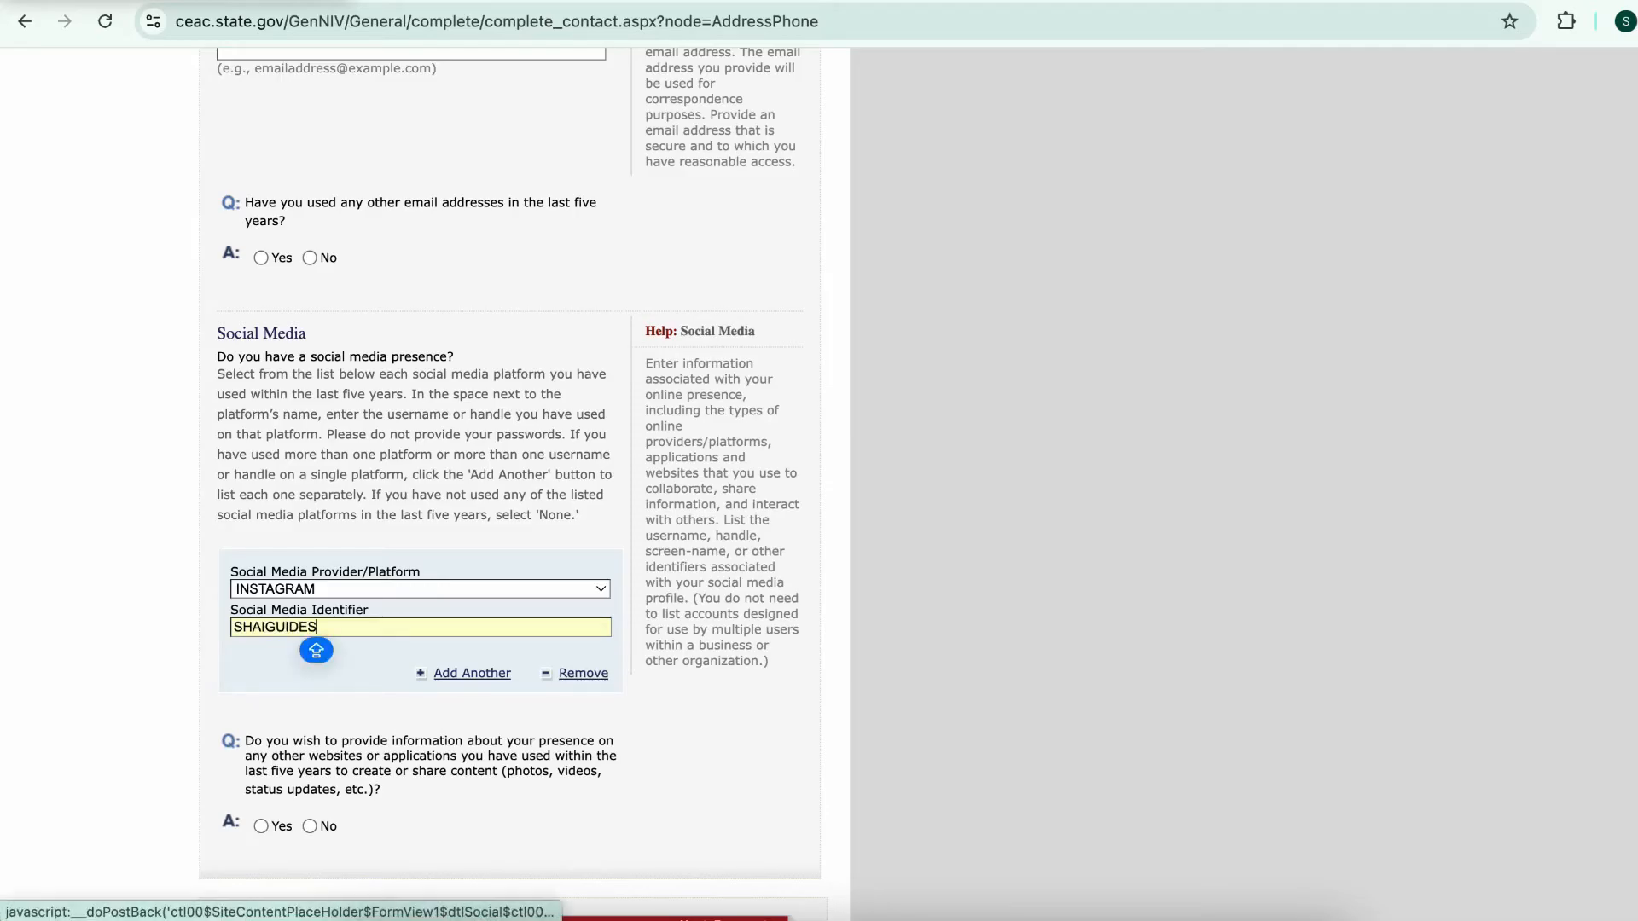
{"action": "scroll", "coordinate": [425, 484], "scroll_direction": "down", "scroll_amount": 2}
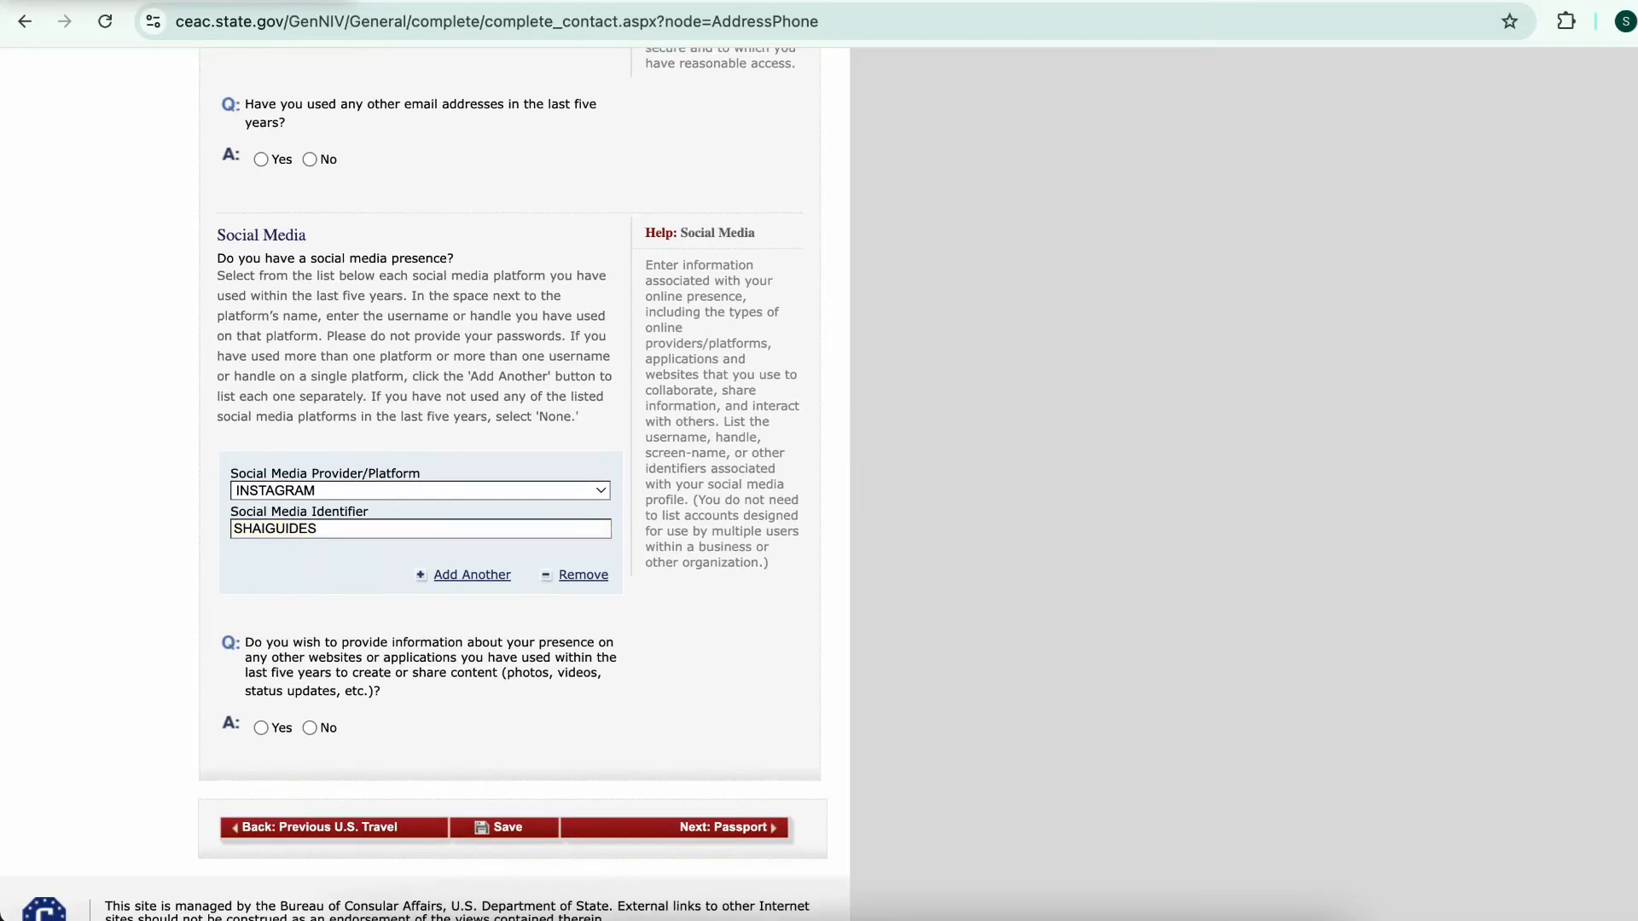
Add a second YOUTUBE entry with the same handle and answer No to other websites
{"action": "left_click", "coordinate": [472, 575]}
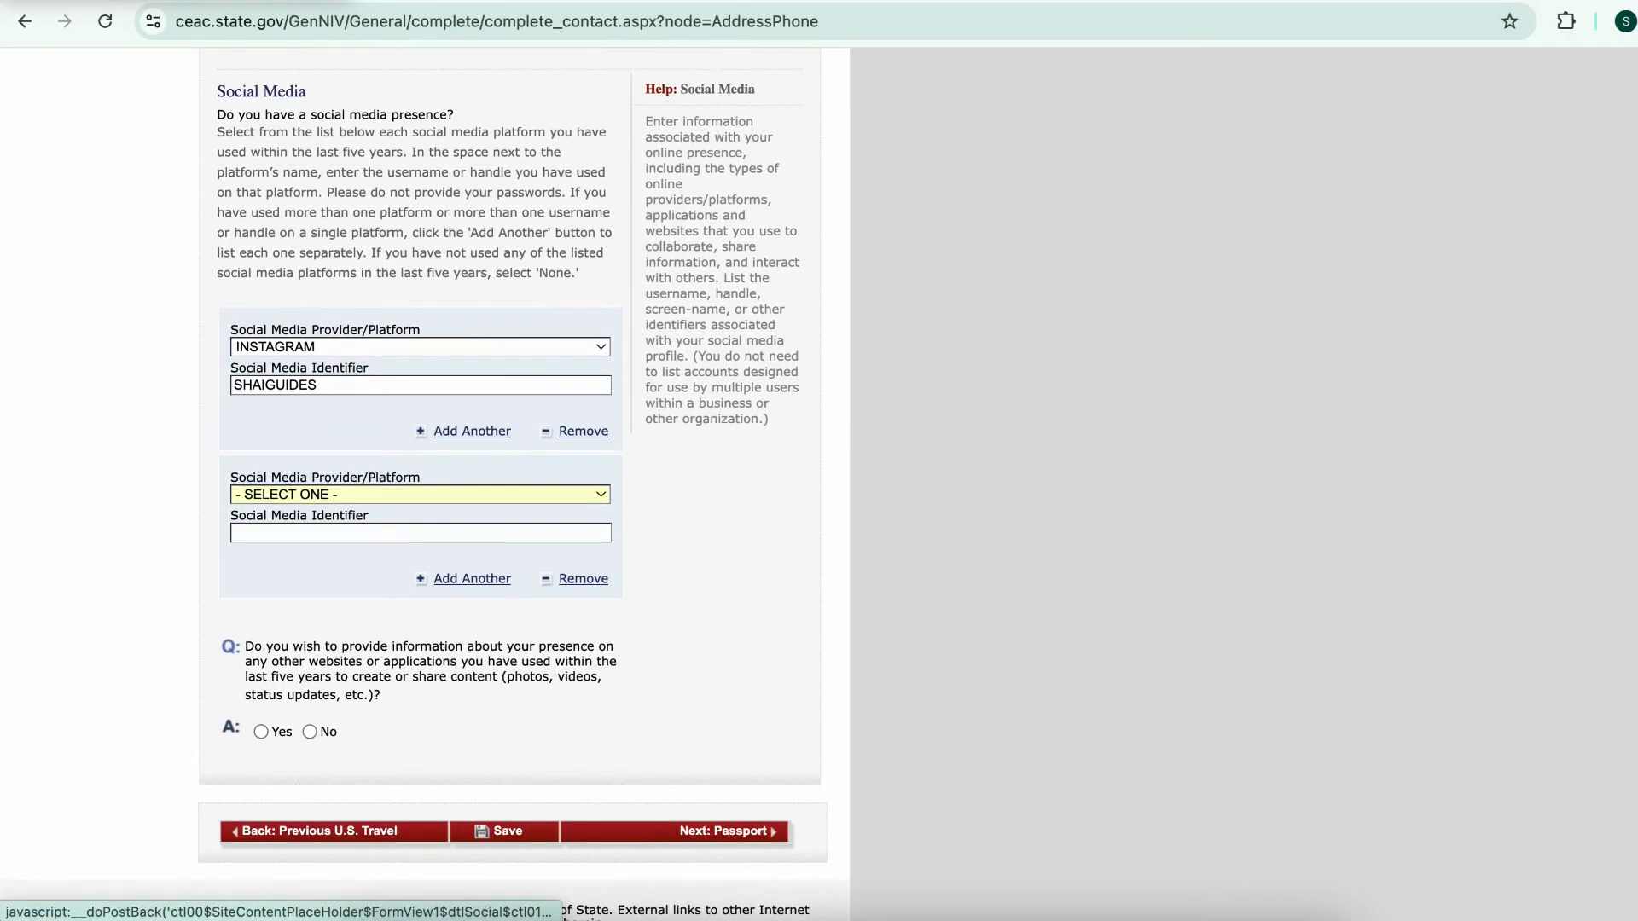
{"action": "left_click", "coordinate": [255, 494]}
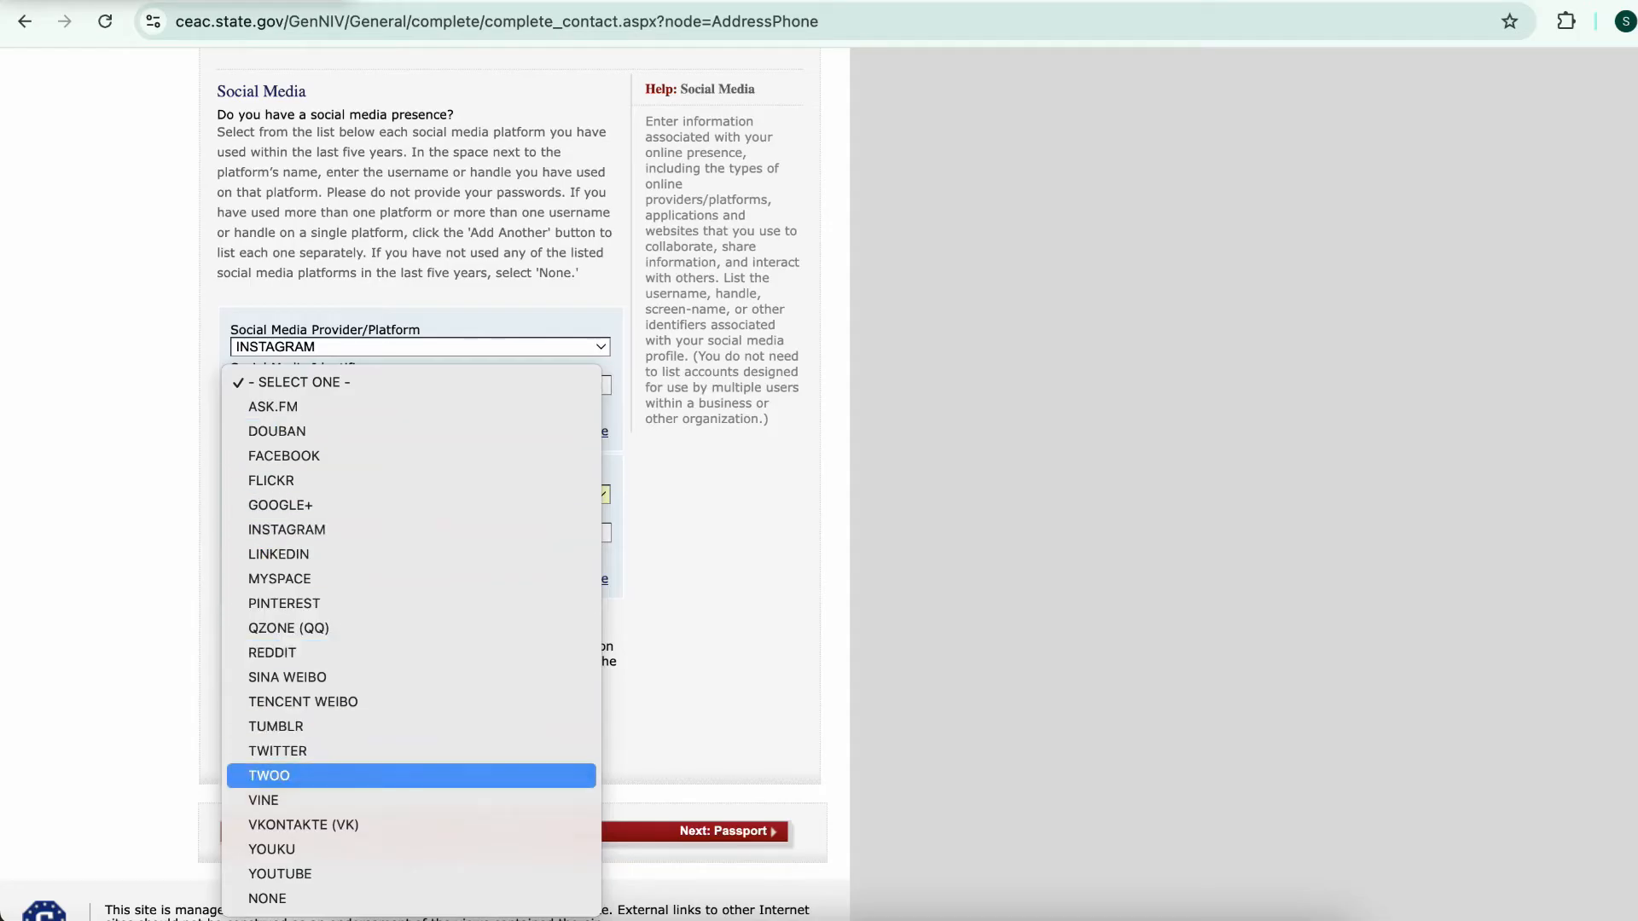
{"action": "left_click", "coordinate": [279, 875]}
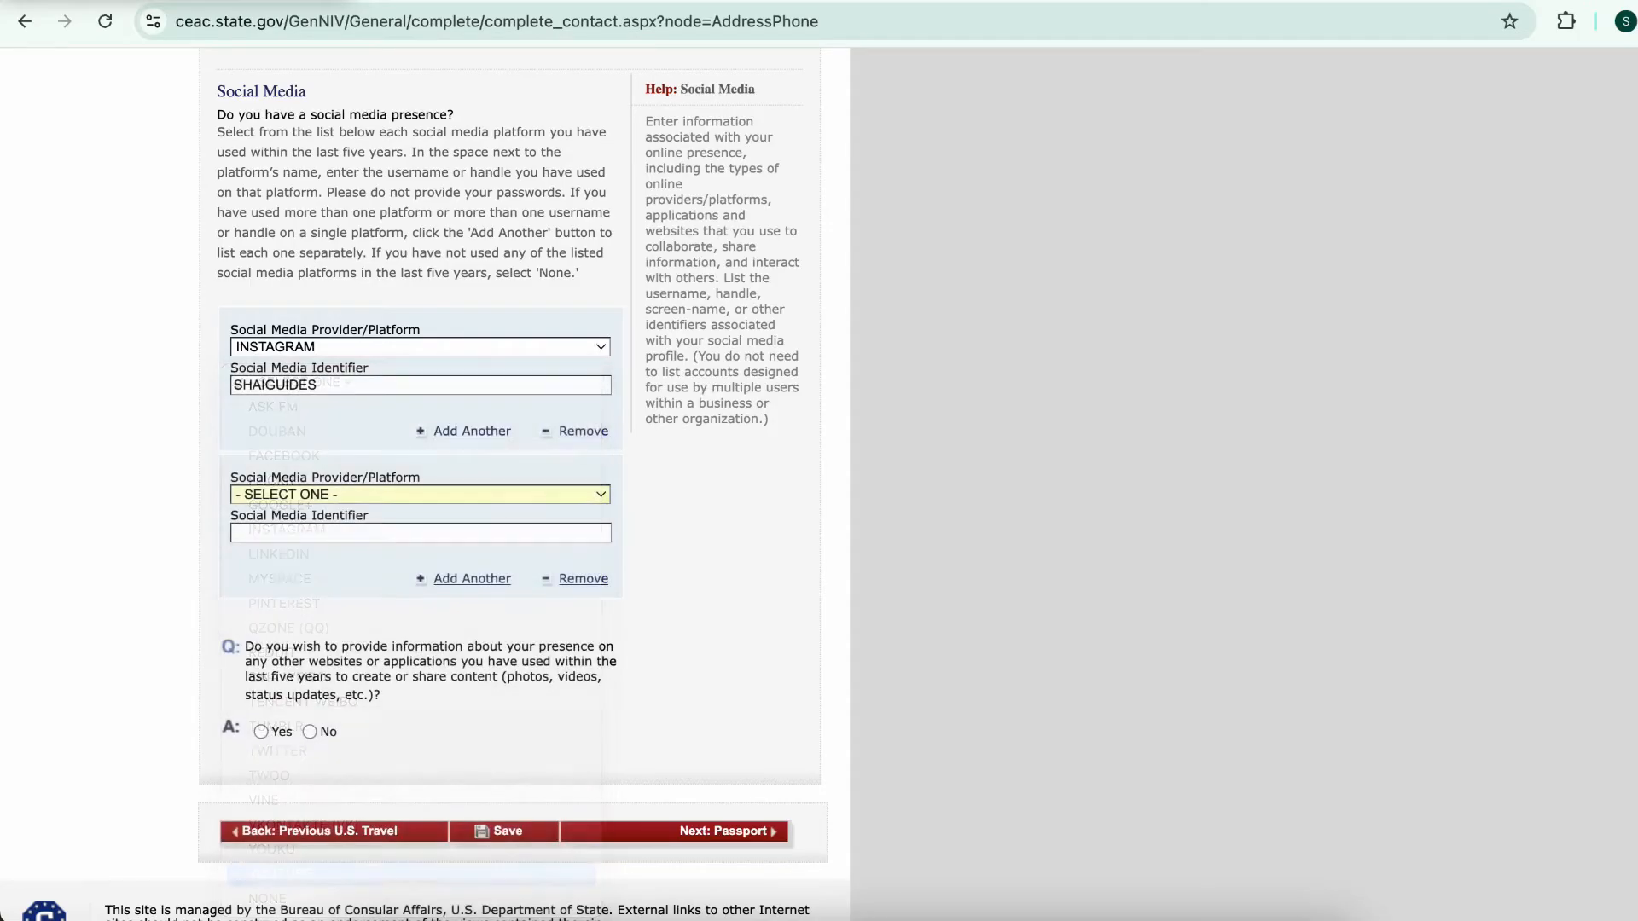
{"action": "type", "text": "SHAIGUIDES"}
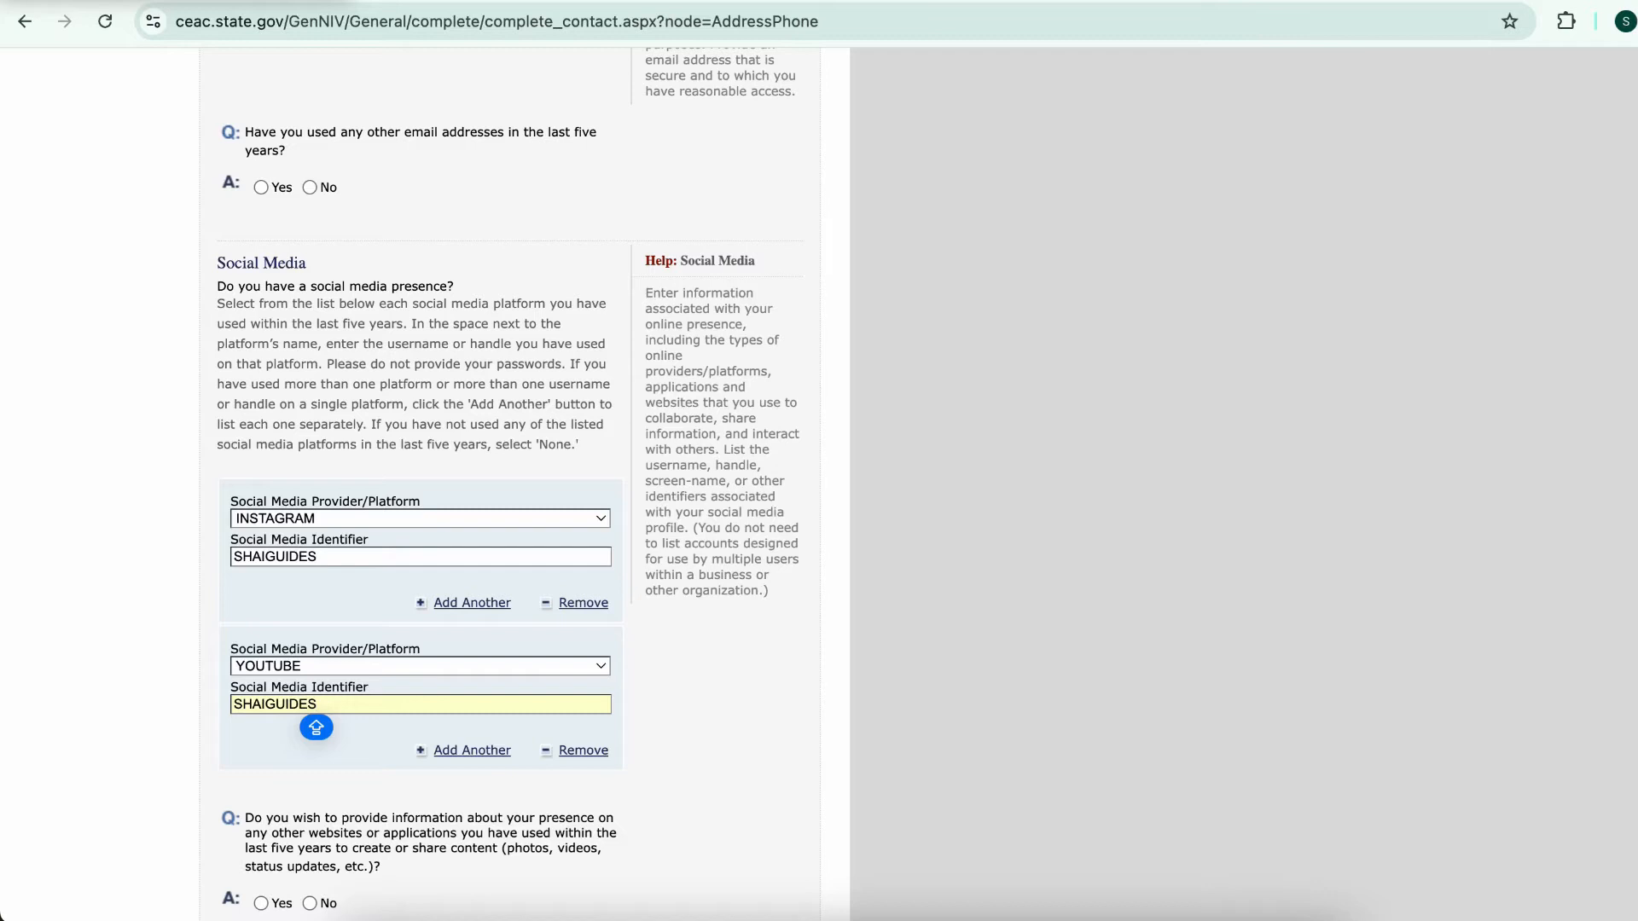
{"action": "scroll", "coordinate": [510, 478], "scroll_direction": "down", "scroll_amount": 3}
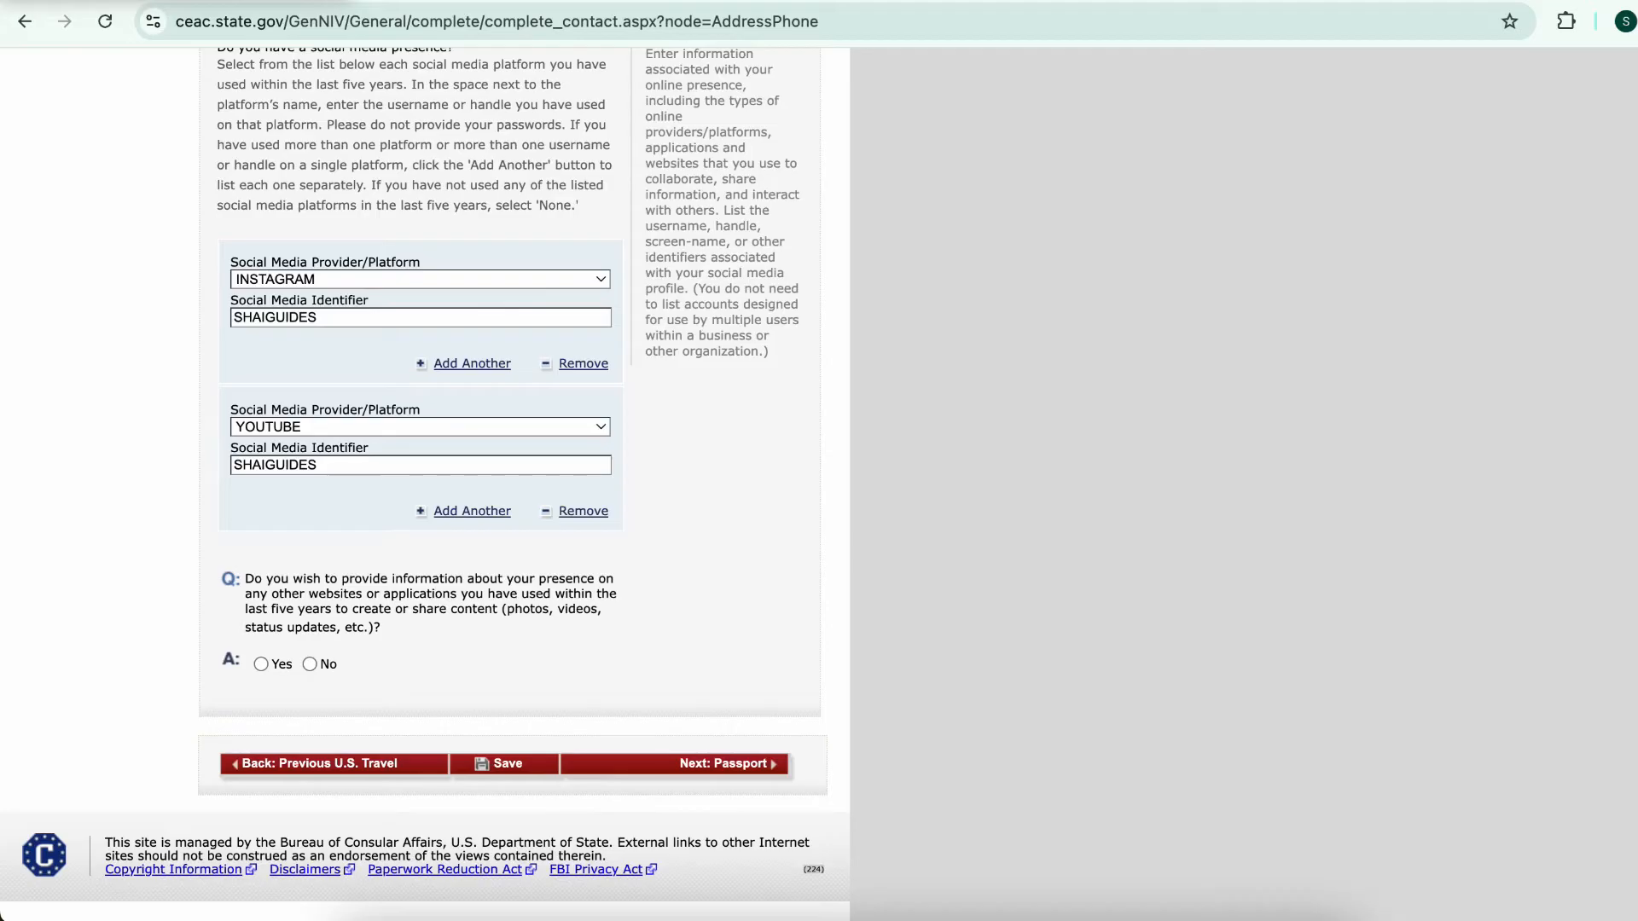
{"action": "left_click", "coordinate": [309, 664]}
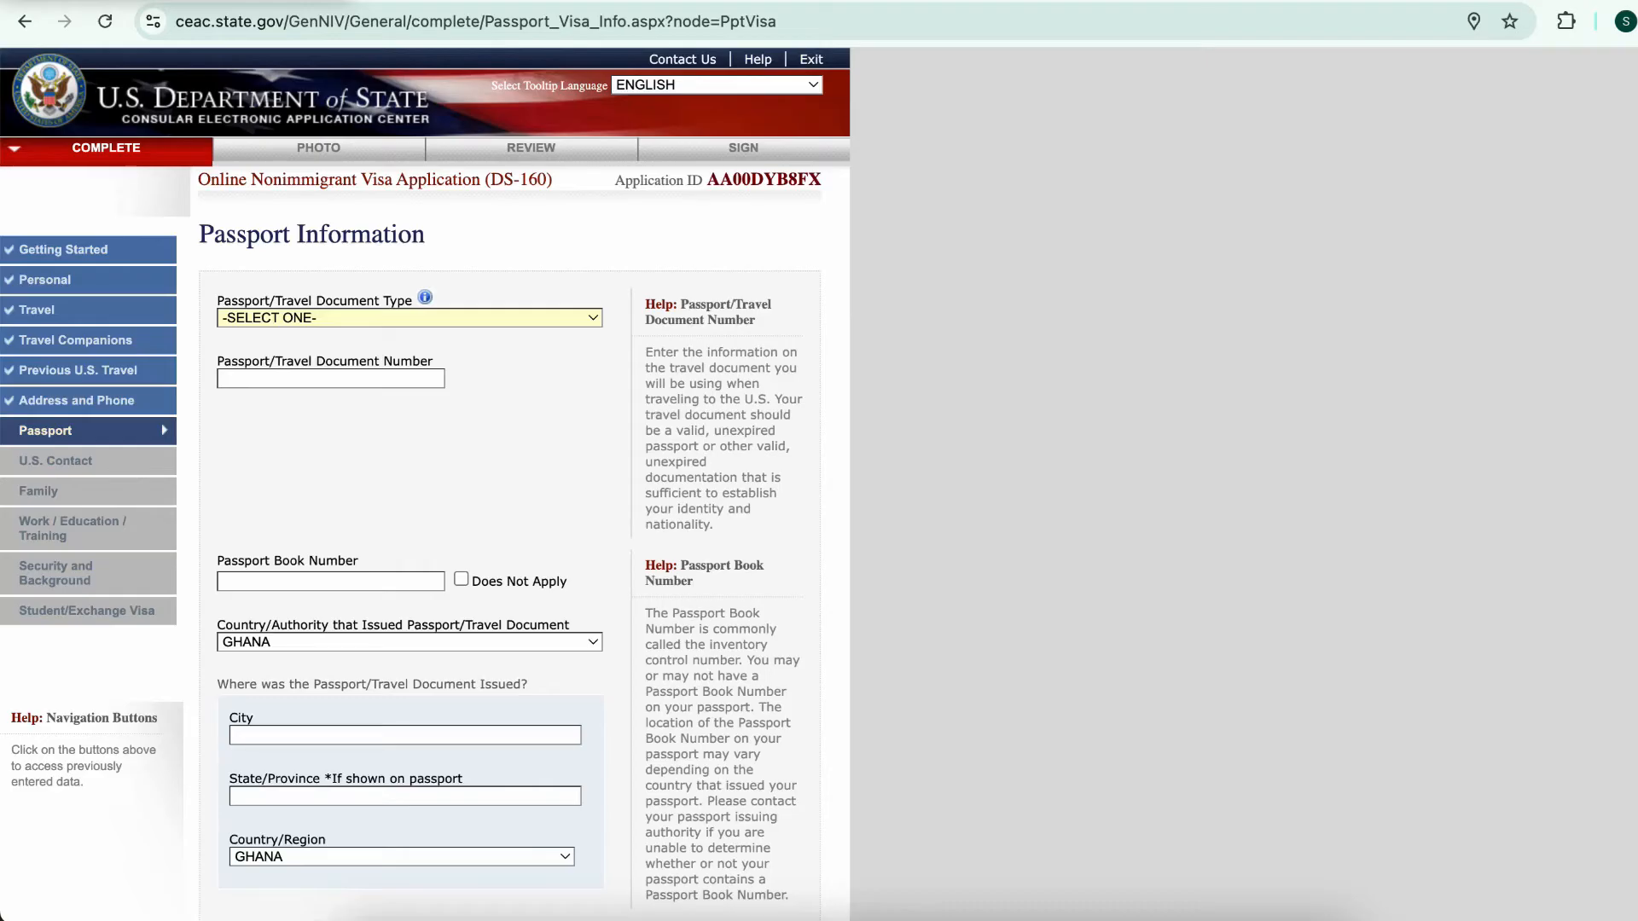
Choose REGULAR passport, enter the passport number, and mark the book number Does Not Apply
{"action": "key", "text": "space"}
{"action": "key", "text": "Down"}
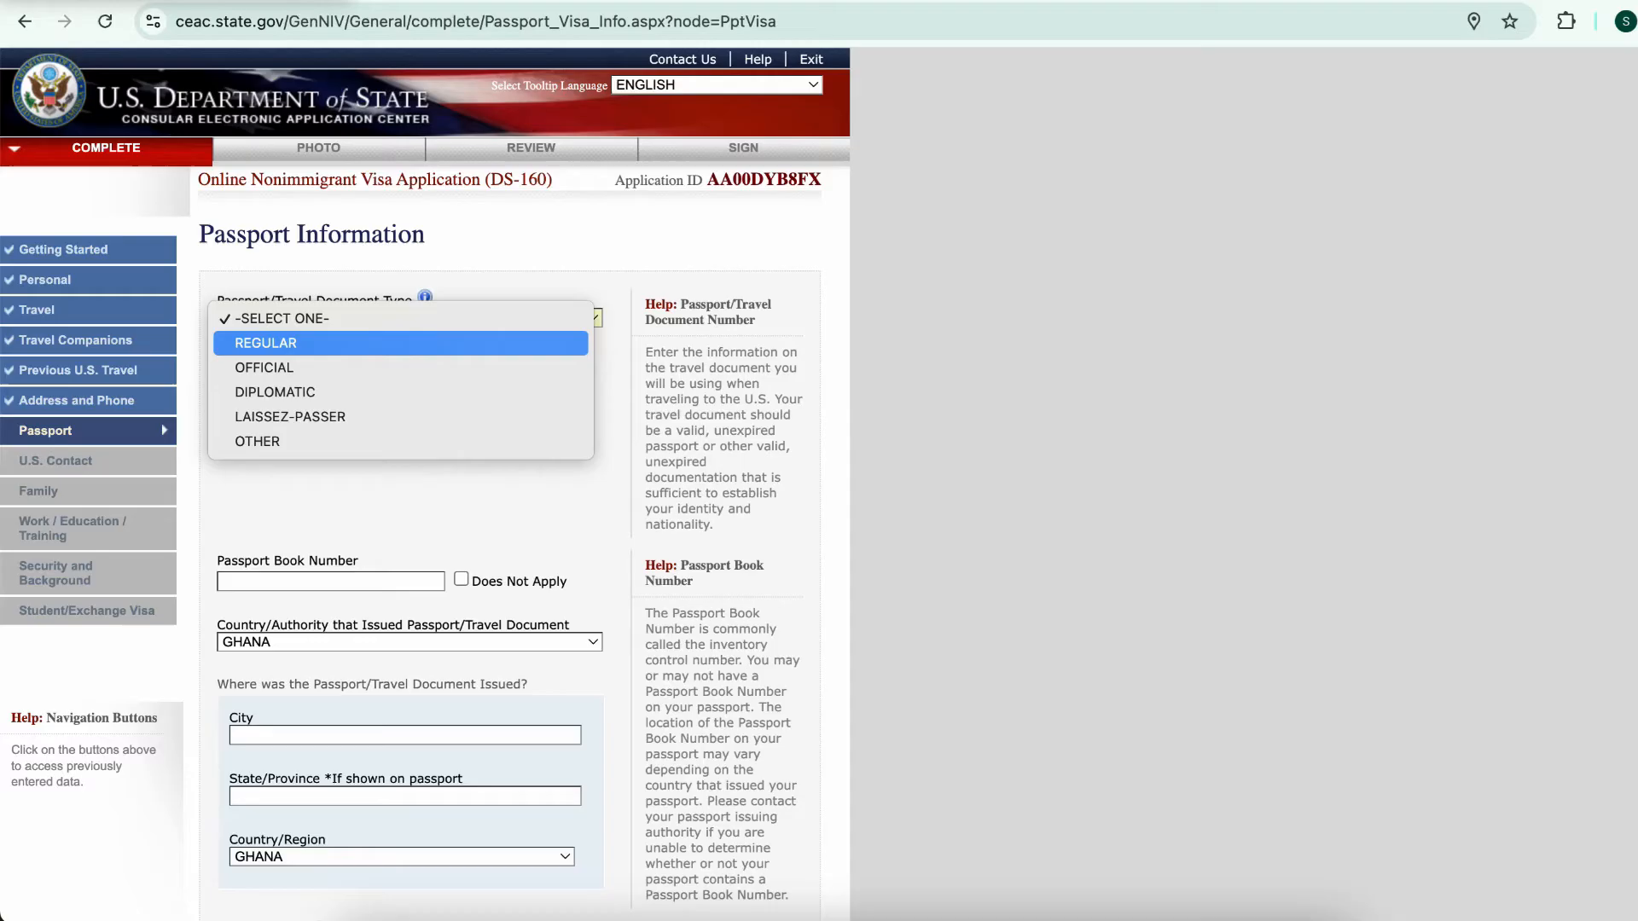
{"action": "key", "text": "Return"}
{"action": "key", "text": "Tab"}
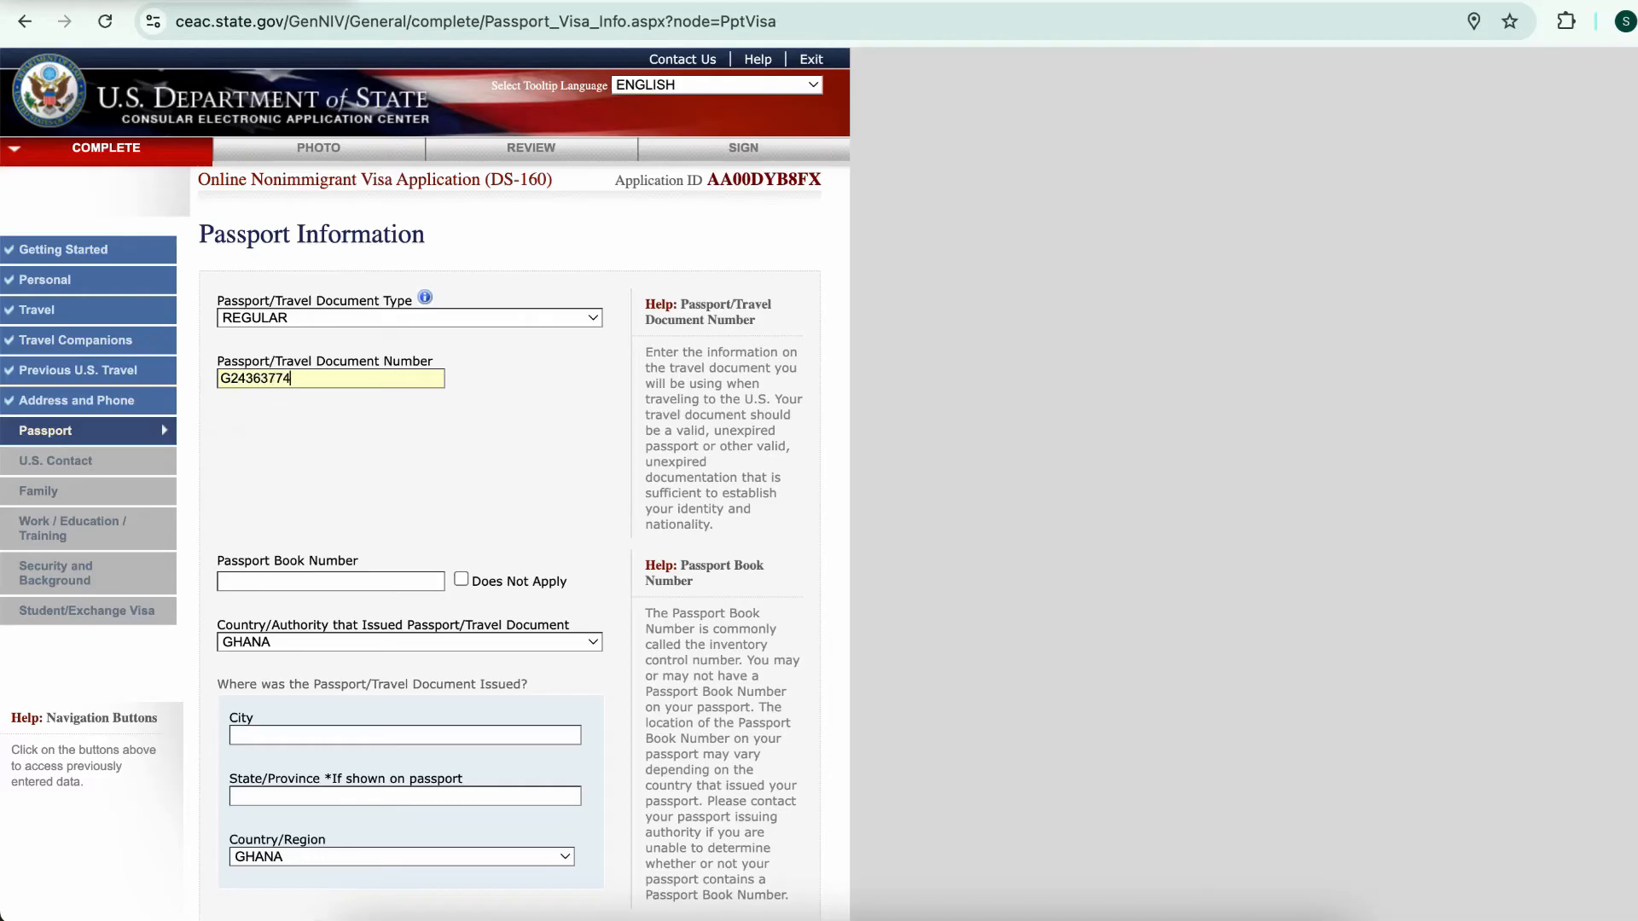
{"action": "key", "text": "Tab"}
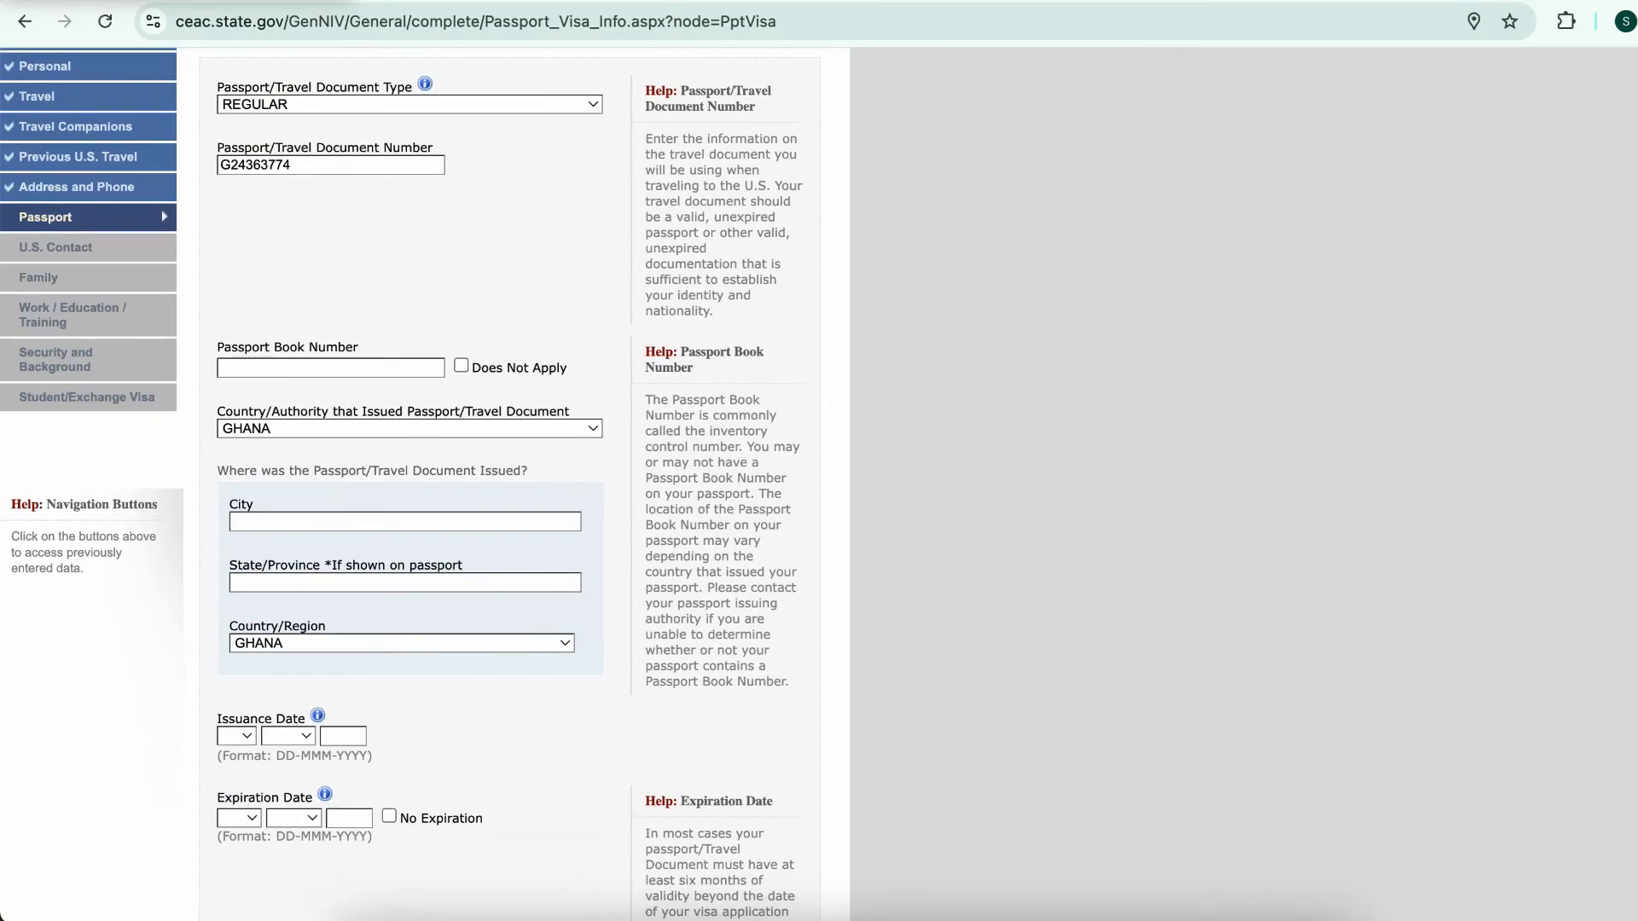
{"action": "left_click", "coordinate": [461, 366]}
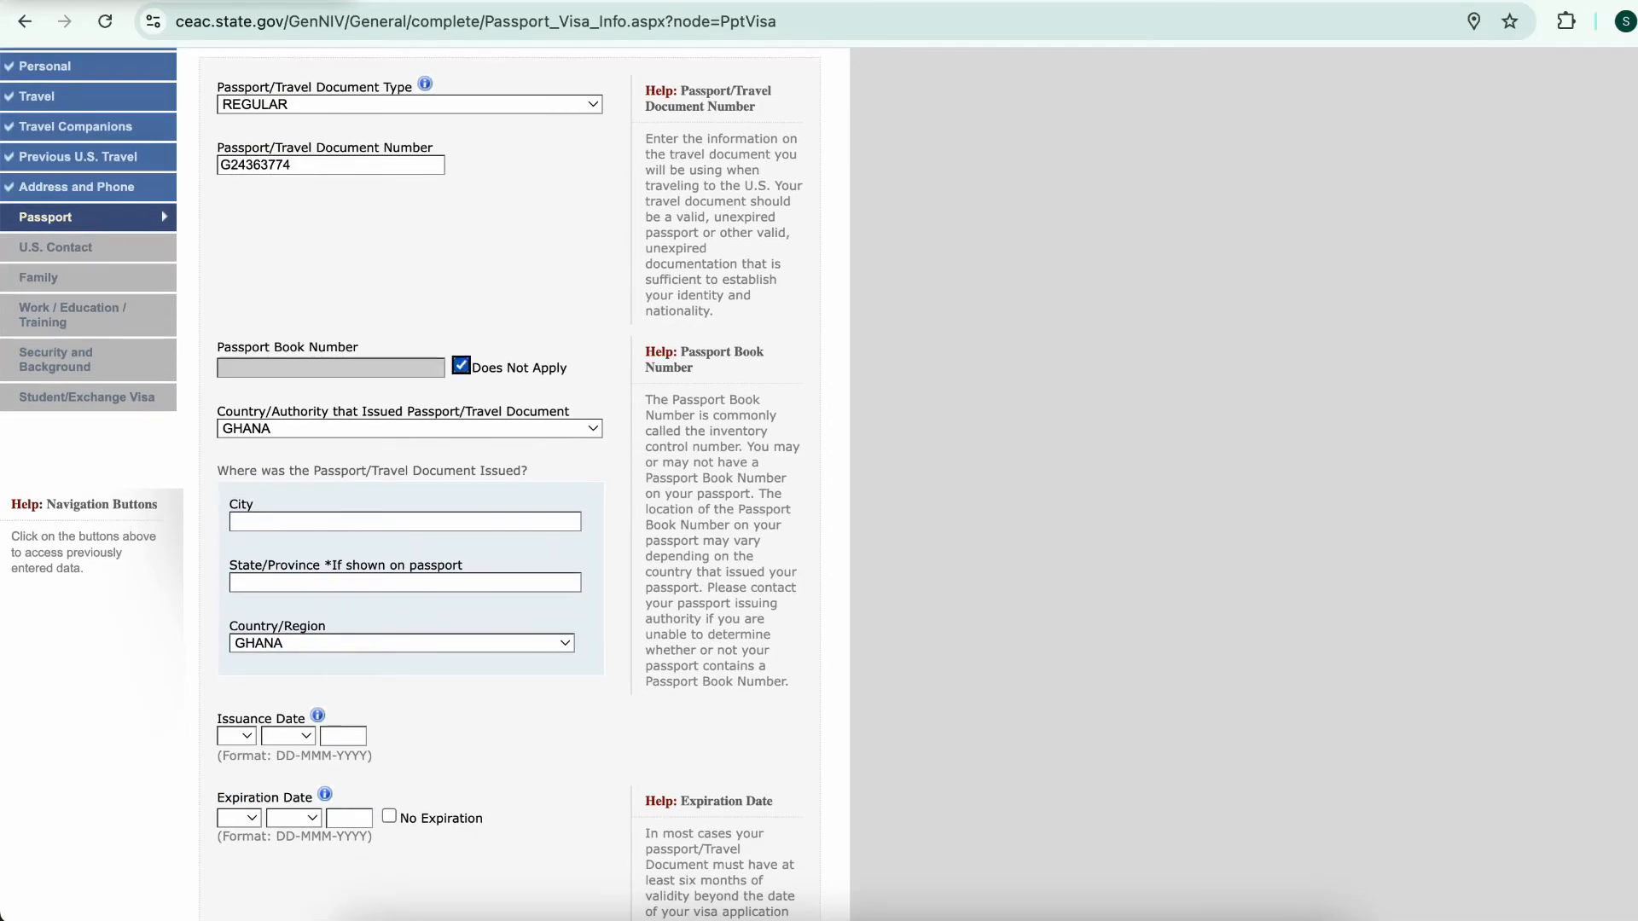
{"action": "scroll", "coordinate": [425, 484], "scroll_direction": "down", "scroll_amount": 1}
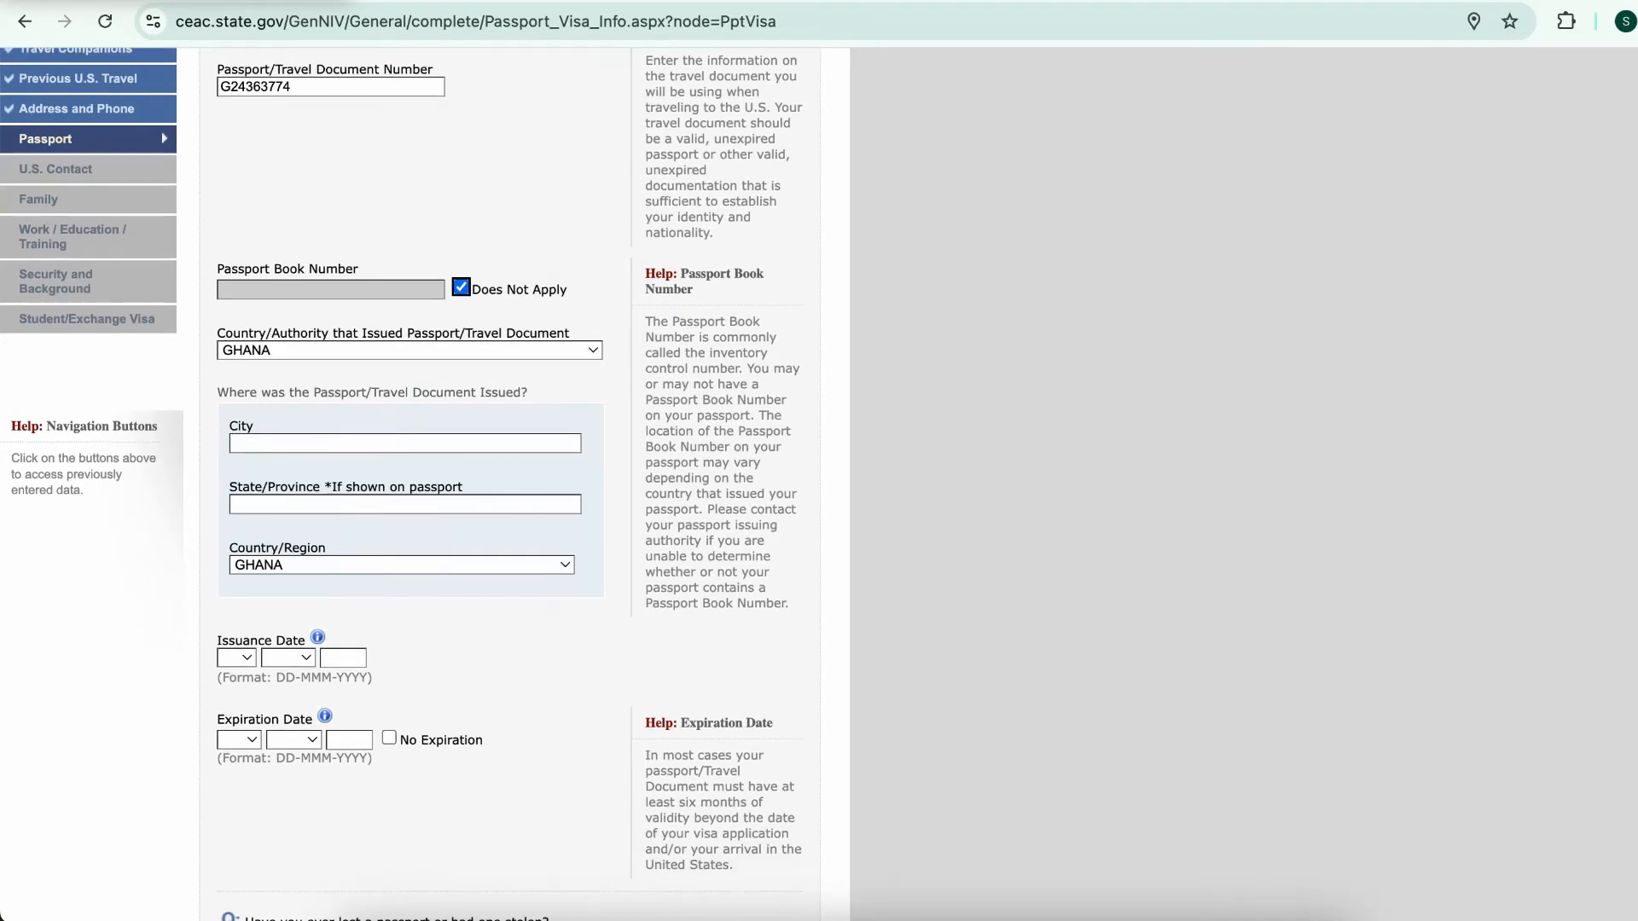
{"action": "scroll", "coordinate": [405, 444], "scroll_direction": "down", "scroll_amount": 1}
Enter issuing city ACCRA, dates 01 JAN 2024–02 JAN 2030, No to lost passport, and save
{"action": "left_click", "coordinate": [384, 378]}
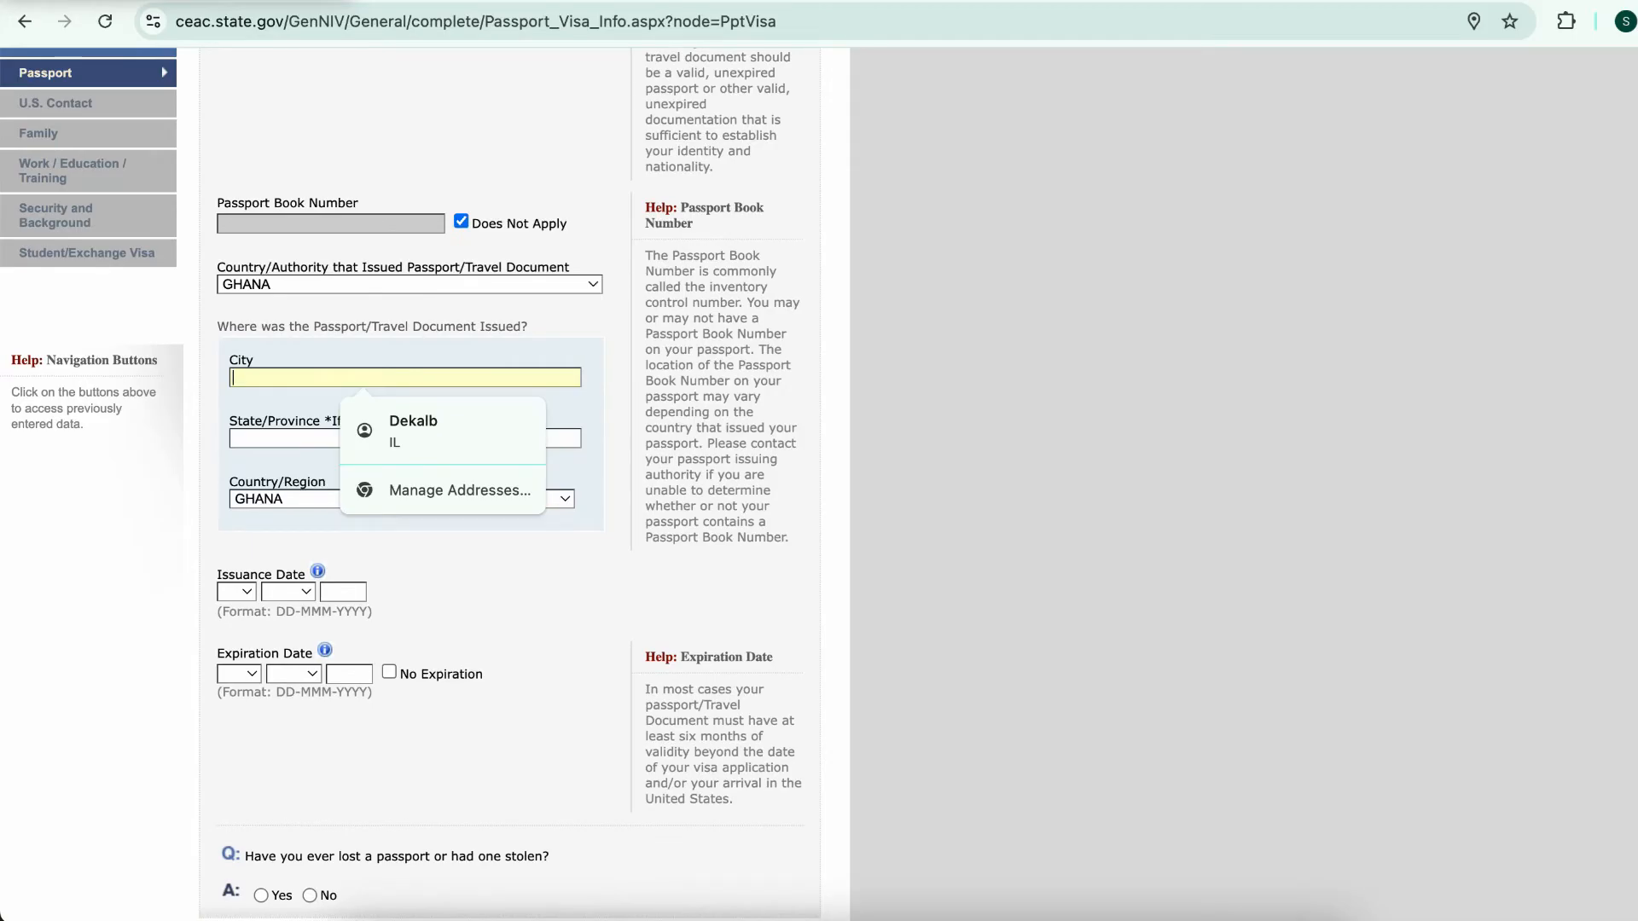
{"action": "type", "text": "ACCRA"}
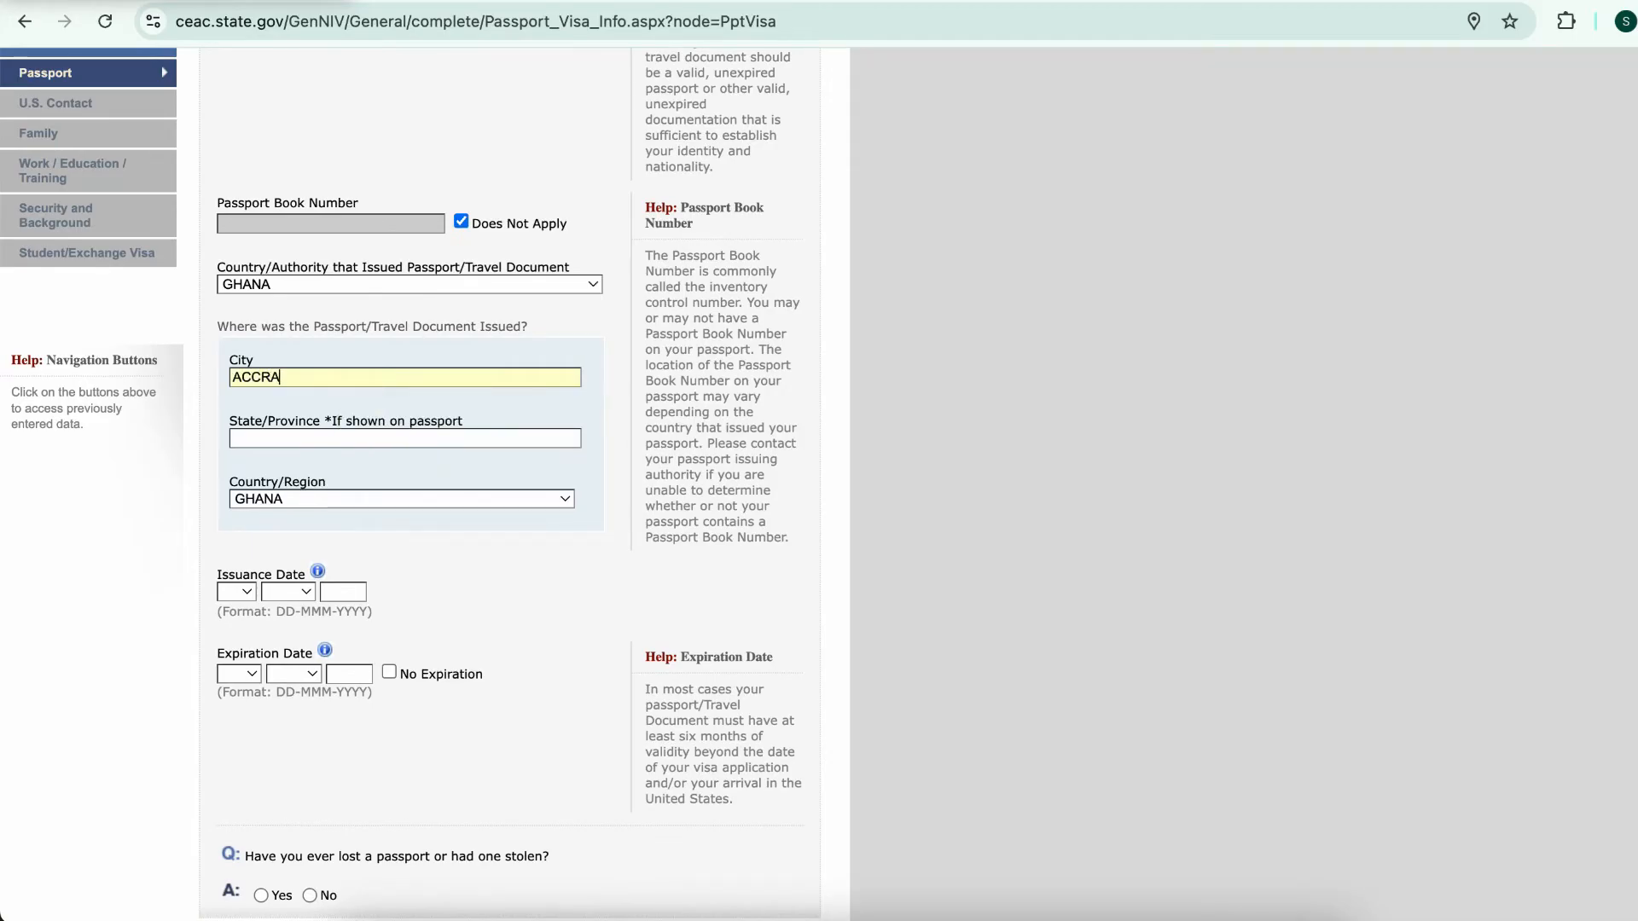
{"action": "scroll", "coordinate": [236, 465], "scroll_direction": "down", "scroll_amount": 2}
{"action": "left_click", "coordinate": [236, 466]}
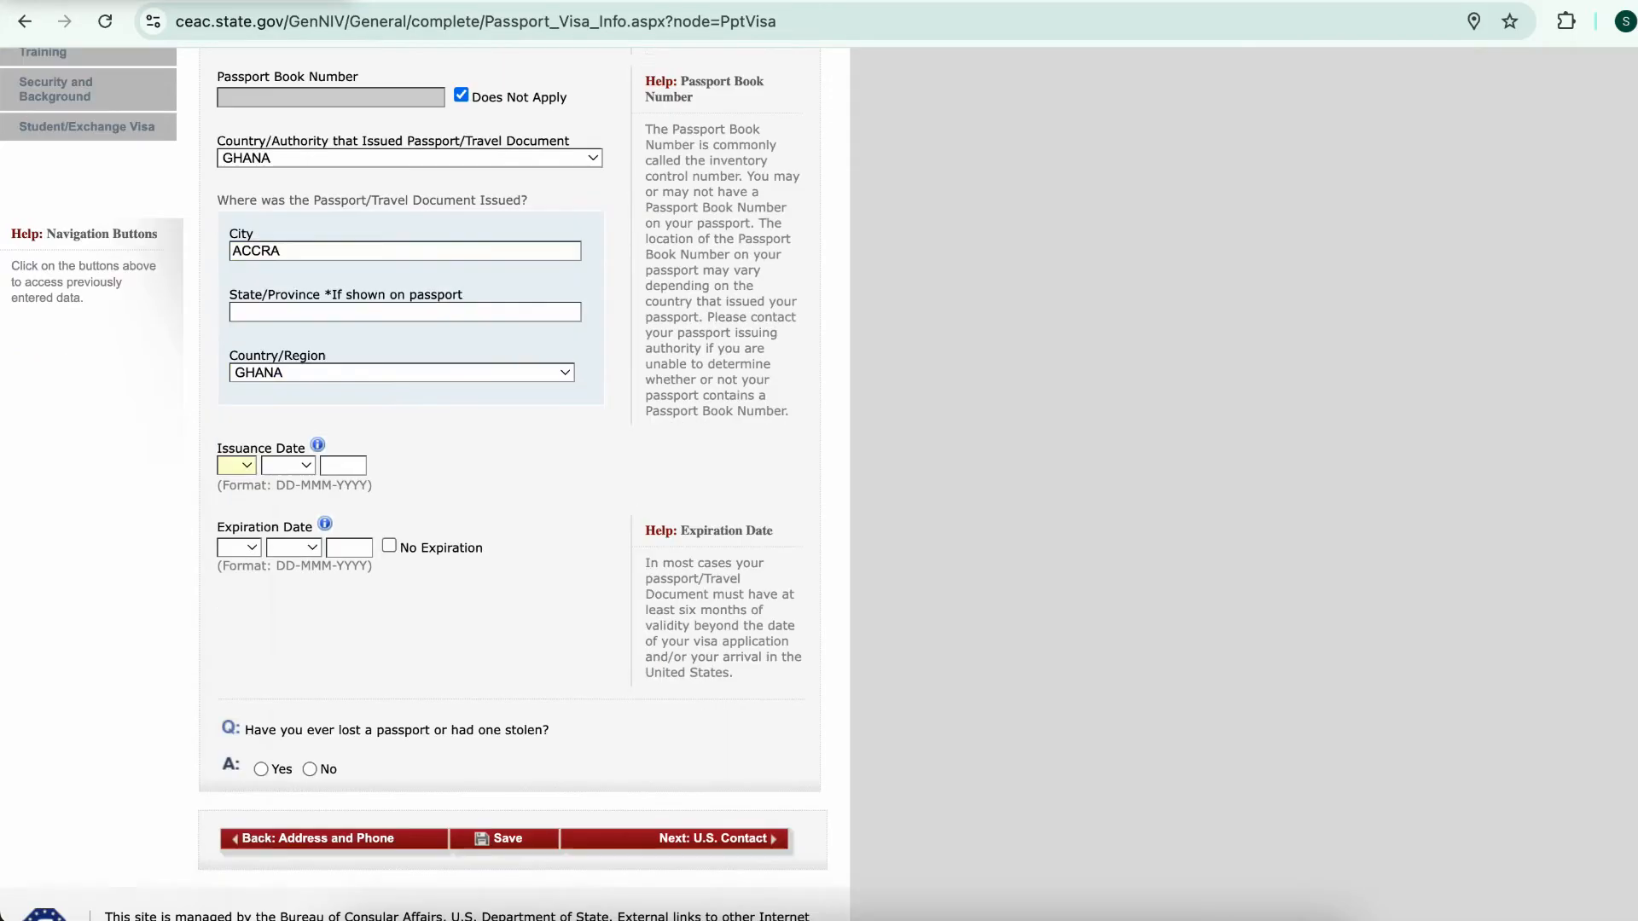
{"action": "left_click", "coordinate": [236, 465]}
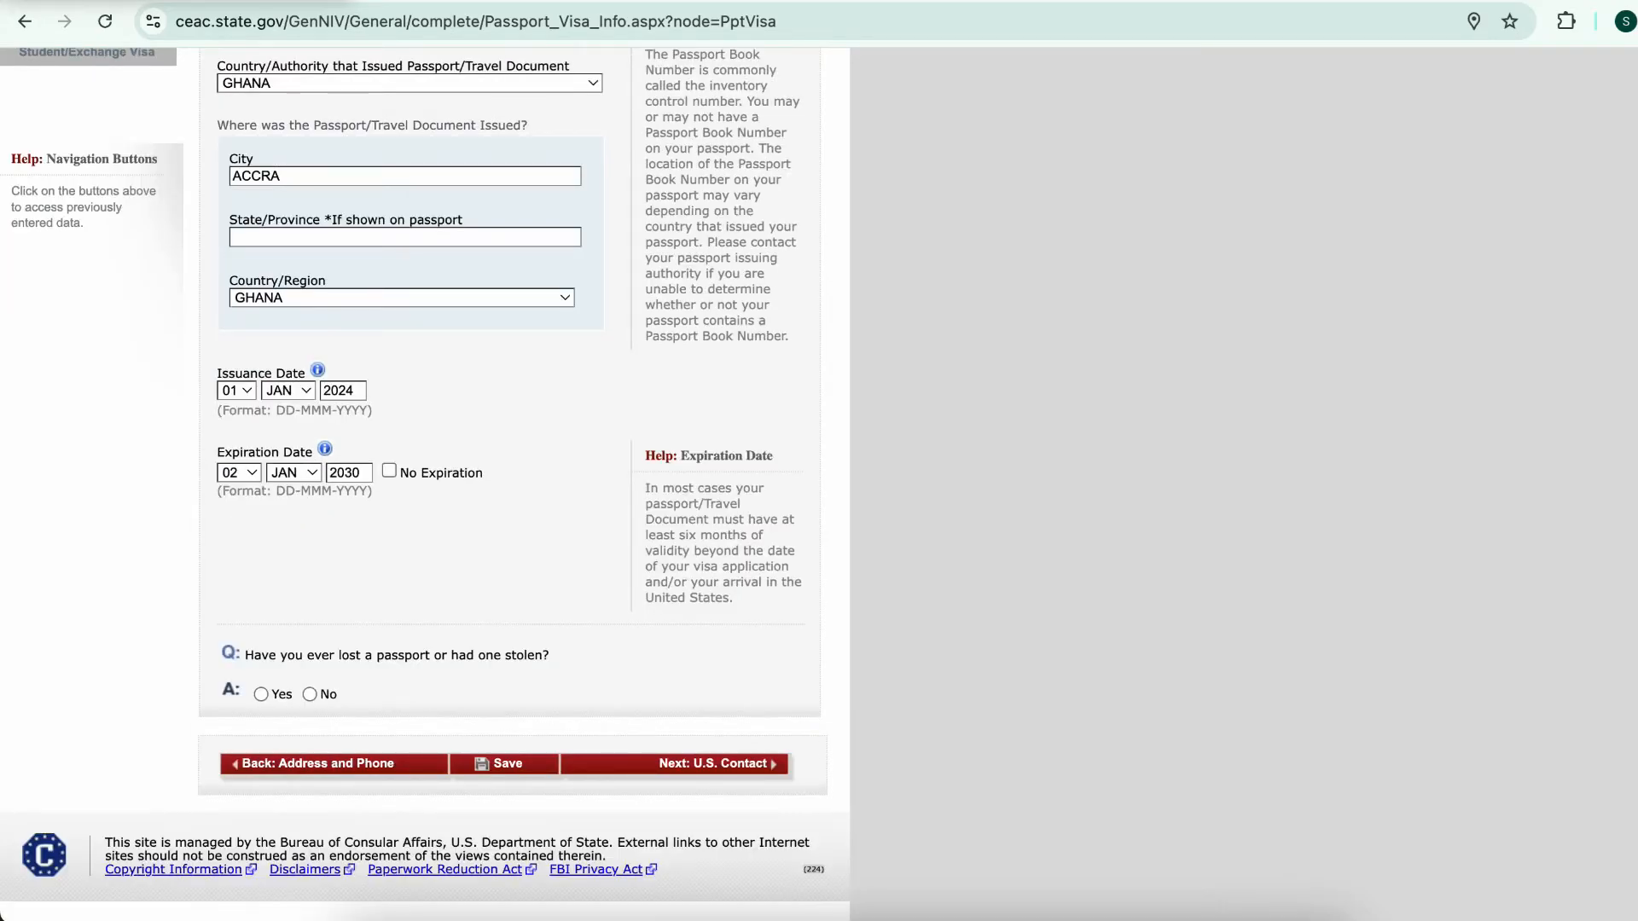
{"action": "left_click", "coordinate": [310, 694]}
{"action": "scroll", "coordinate": [310, 694], "scroll_direction": "down", "scroll_amount": 2}
{"action": "scroll", "coordinate": [424, 483], "scroll_direction": "down", "scroll_amount": 1}
{"action": "left_click", "coordinate": [504, 764]}
{"action": "left_click", "coordinate": [712, 764]}
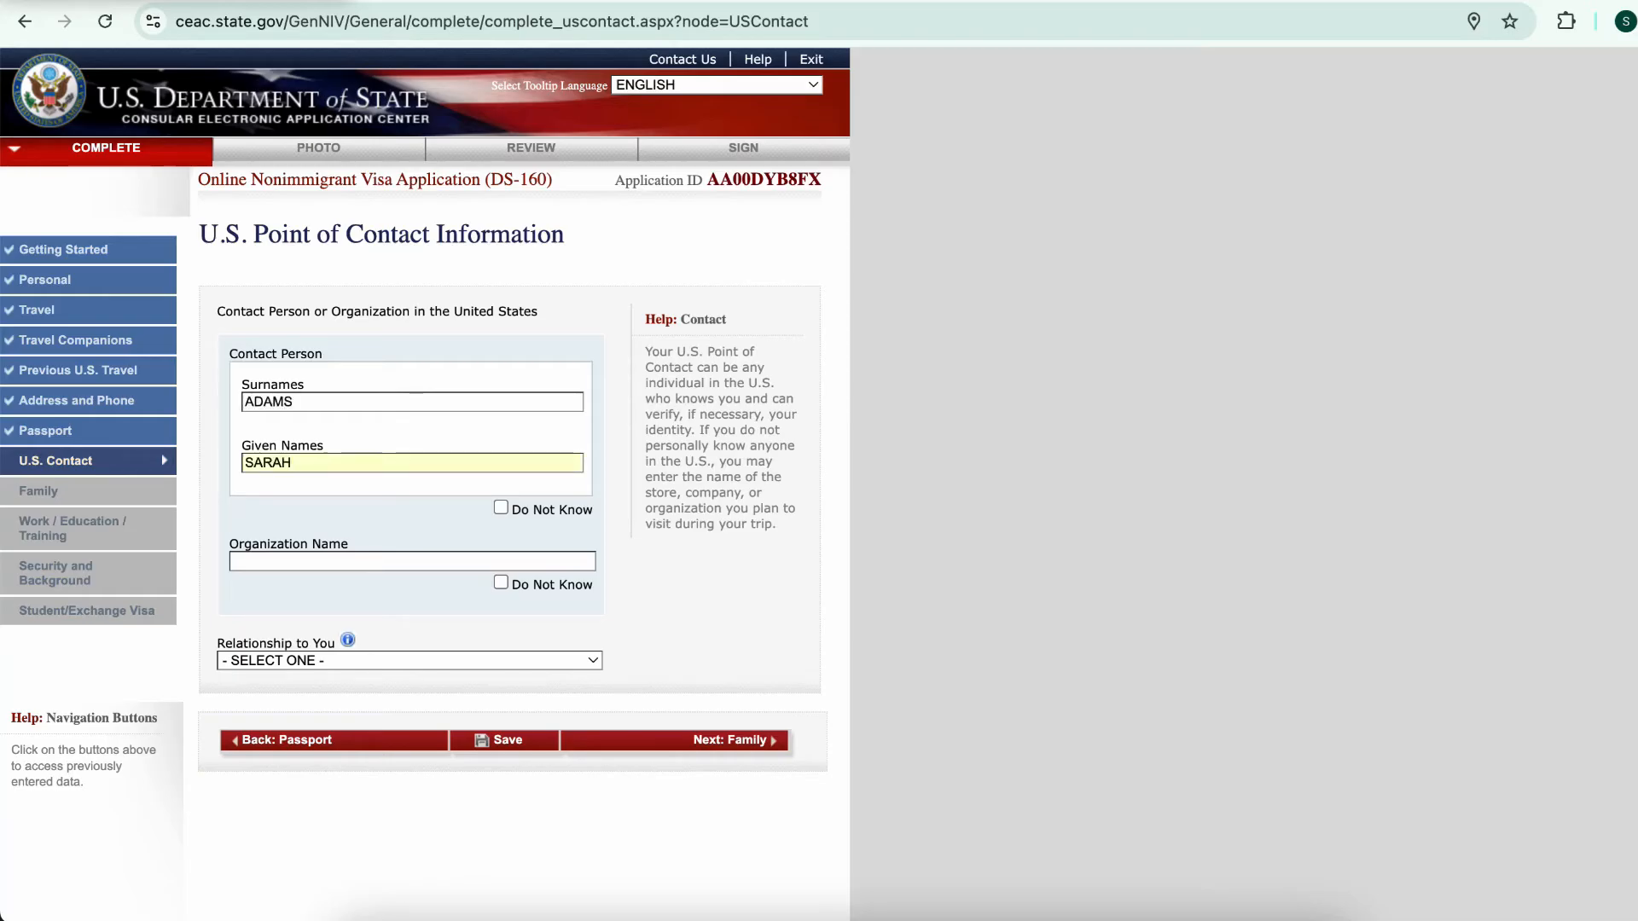
Enter organization NORTHERN ILLINOIS UNIVERS with relationship SCHOOL OFFICIAL and start the contact's address details
{"action": "left_click", "coordinate": [412, 562]}
{"action": "type", "text": "NORTHERN ILLINOIS UNIVERSITY"}
{"action": "left_click", "coordinate": [409, 661]}
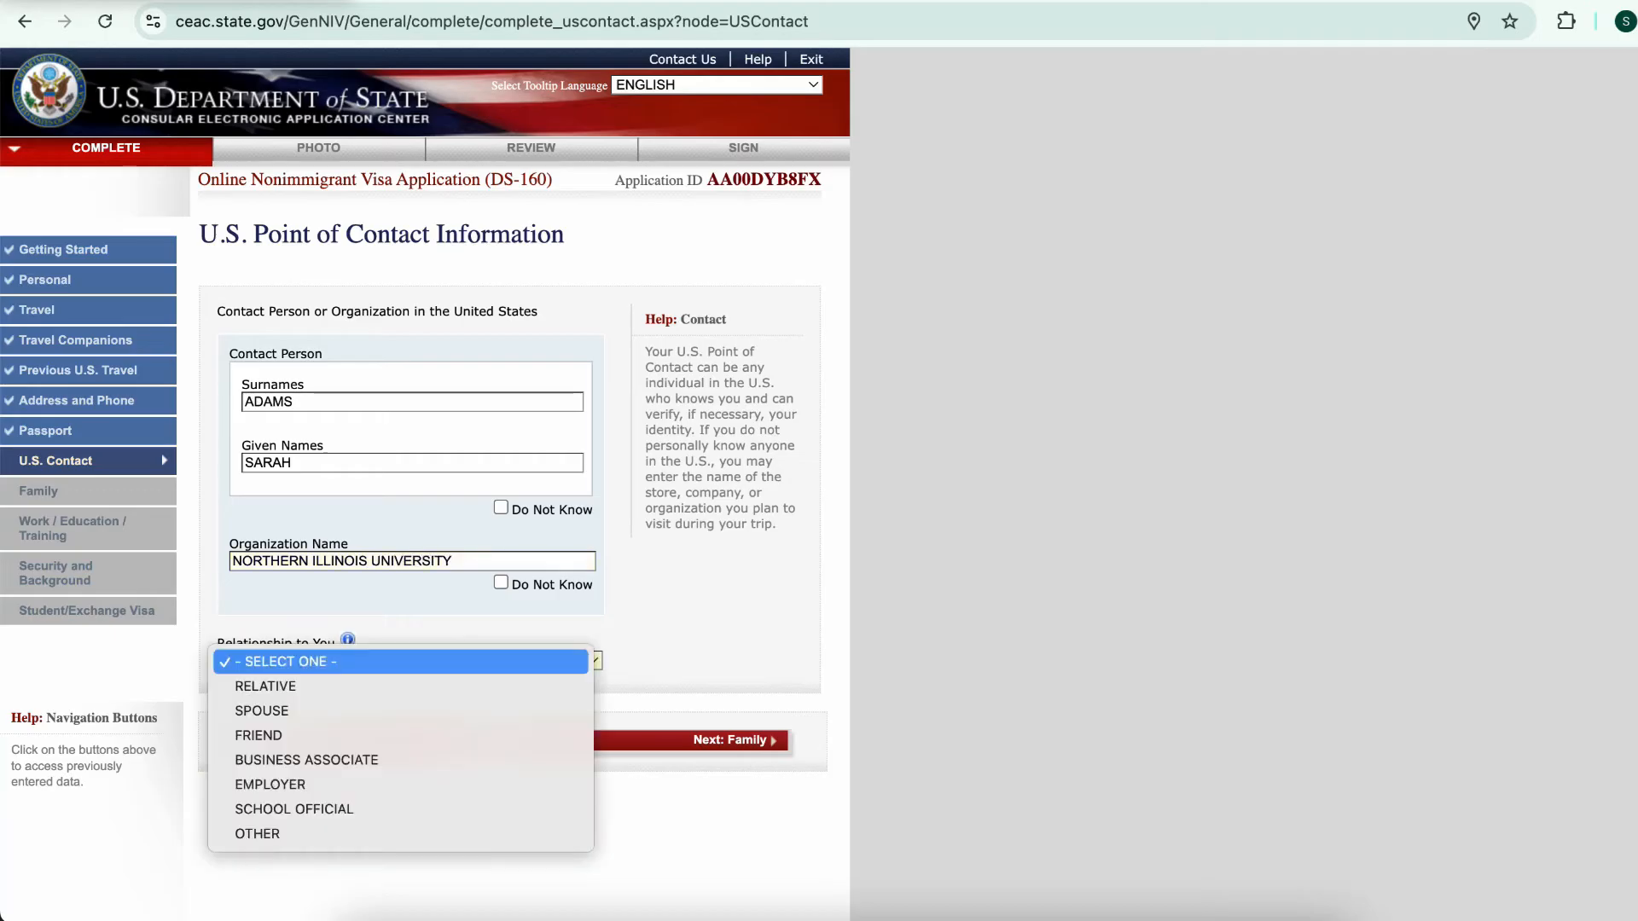
{"action": "left_click", "coordinate": [400, 810]}
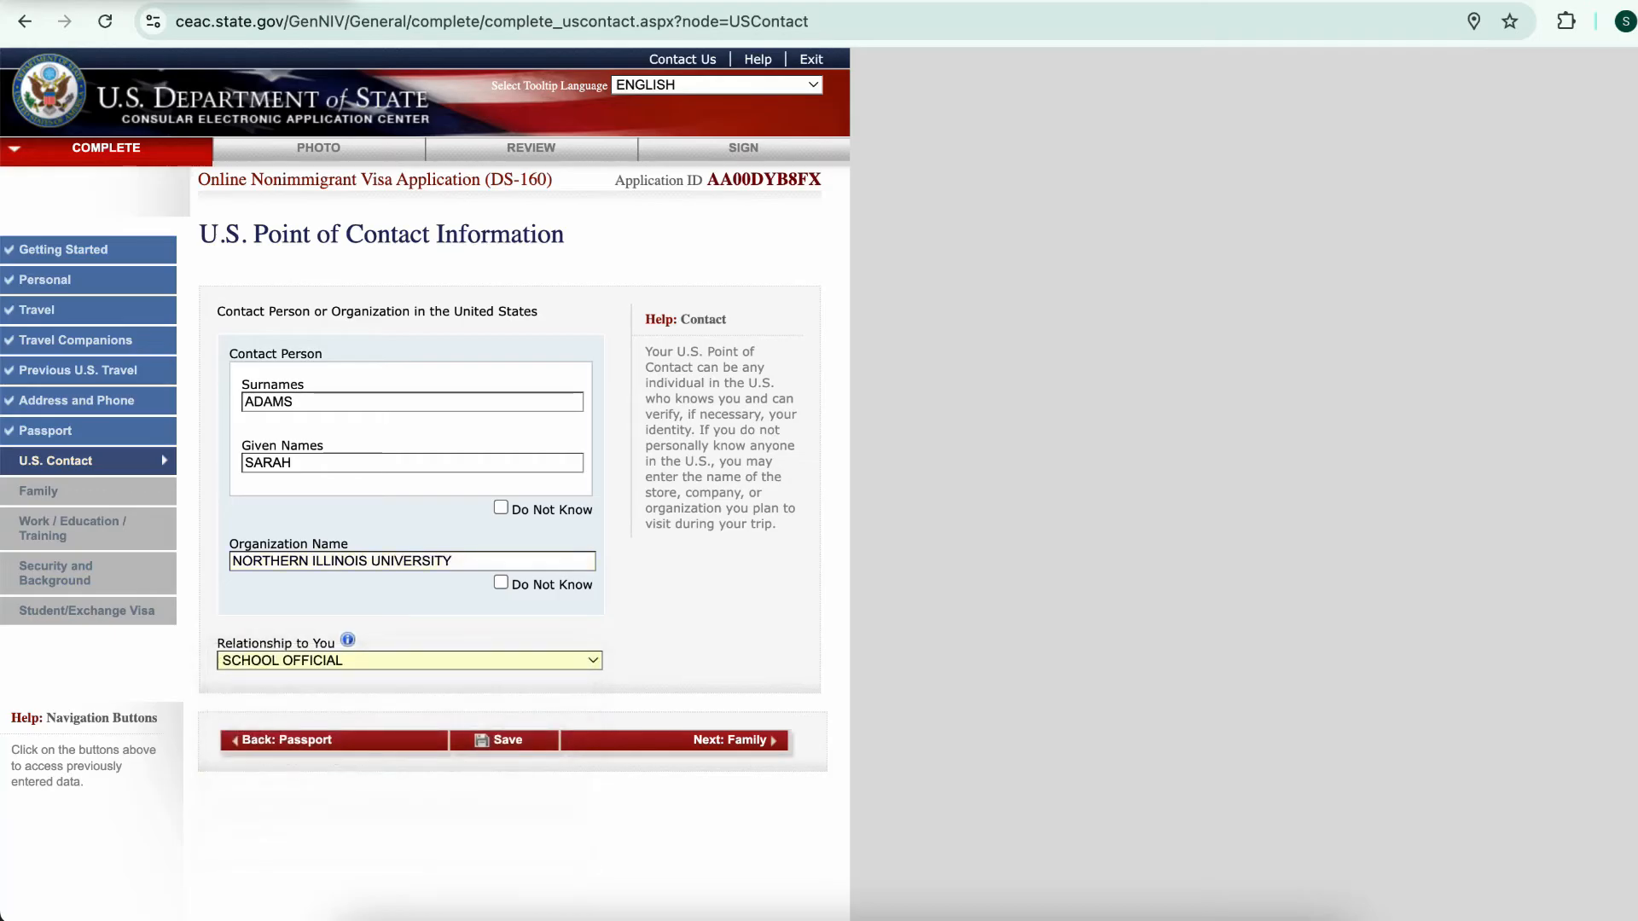
{"action": "scroll", "coordinate": [424, 512], "scroll_direction": "down", "scroll_amount": 4}
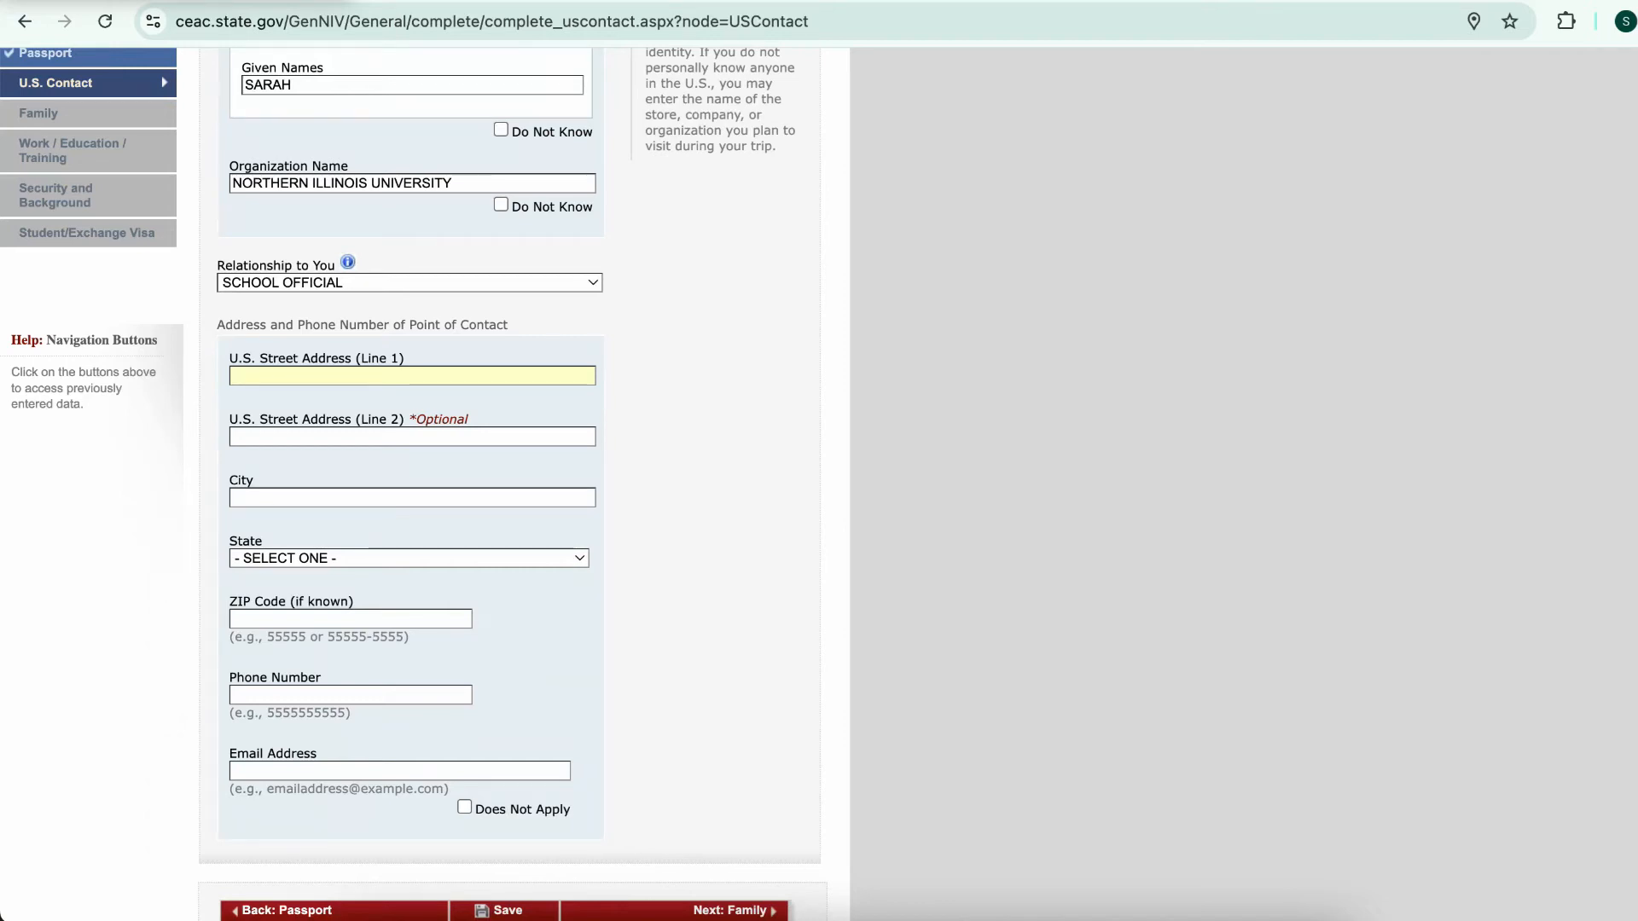
{"action": "type", "text": "406 WILLISTON HALL"}
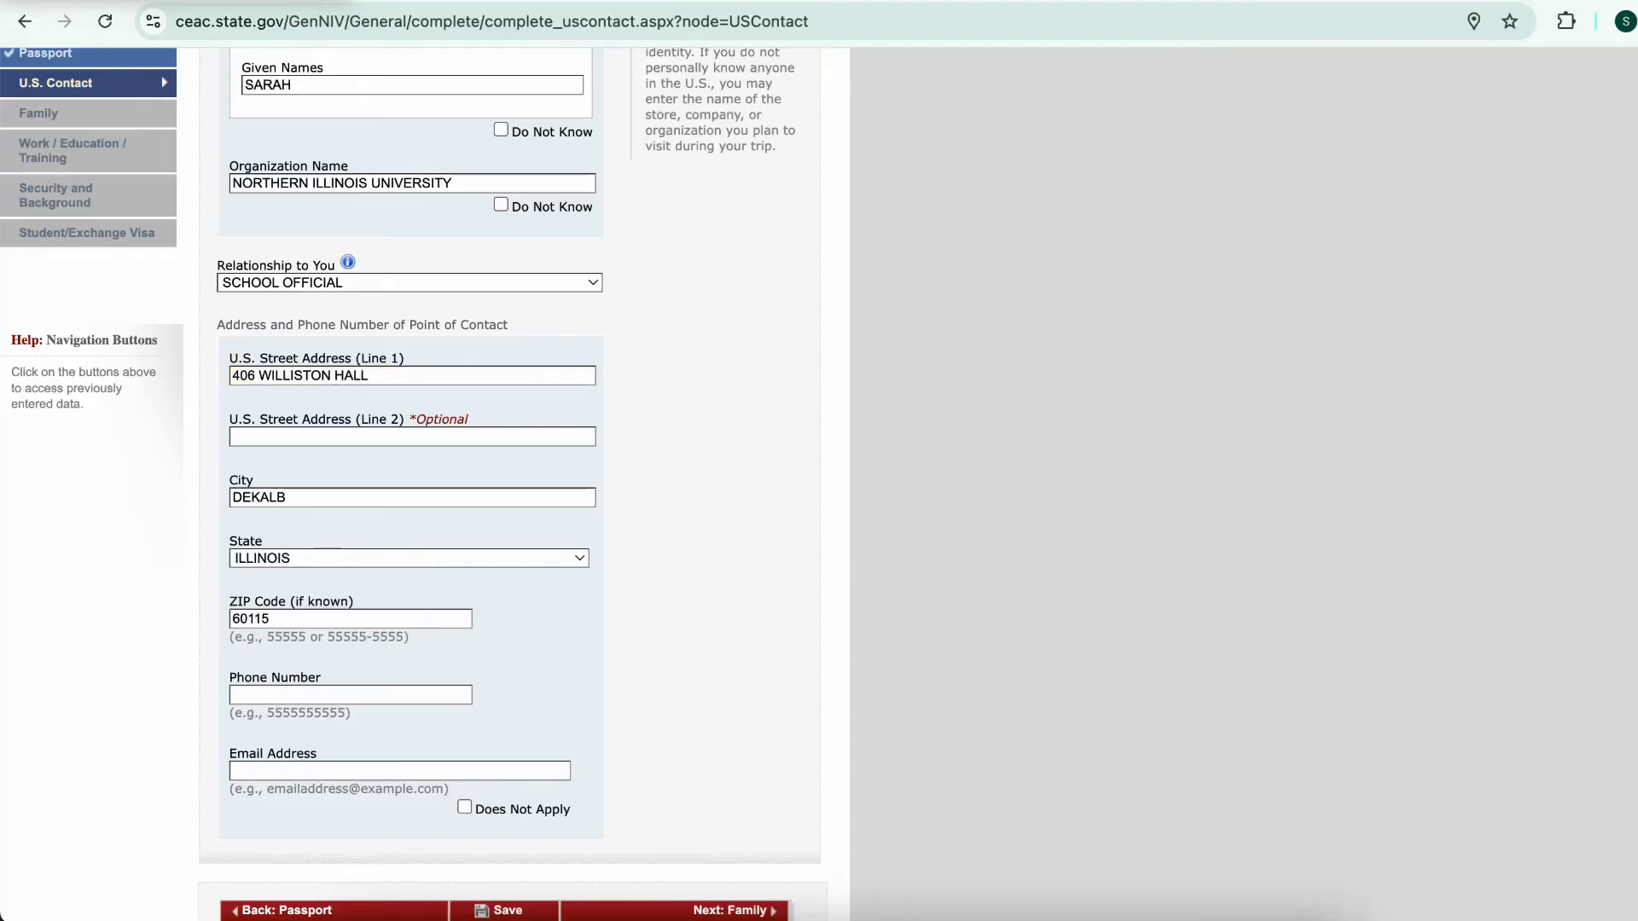
Mark the contact's email Does Not Apply, save the page, and dismiss the browser's save-address prompt
{"action": "left_click", "coordinate": [350, 695]}
{"action": "scroll", "coordinate": [424, 485], "scroll_direction": "down", "scroll_amount": 1}
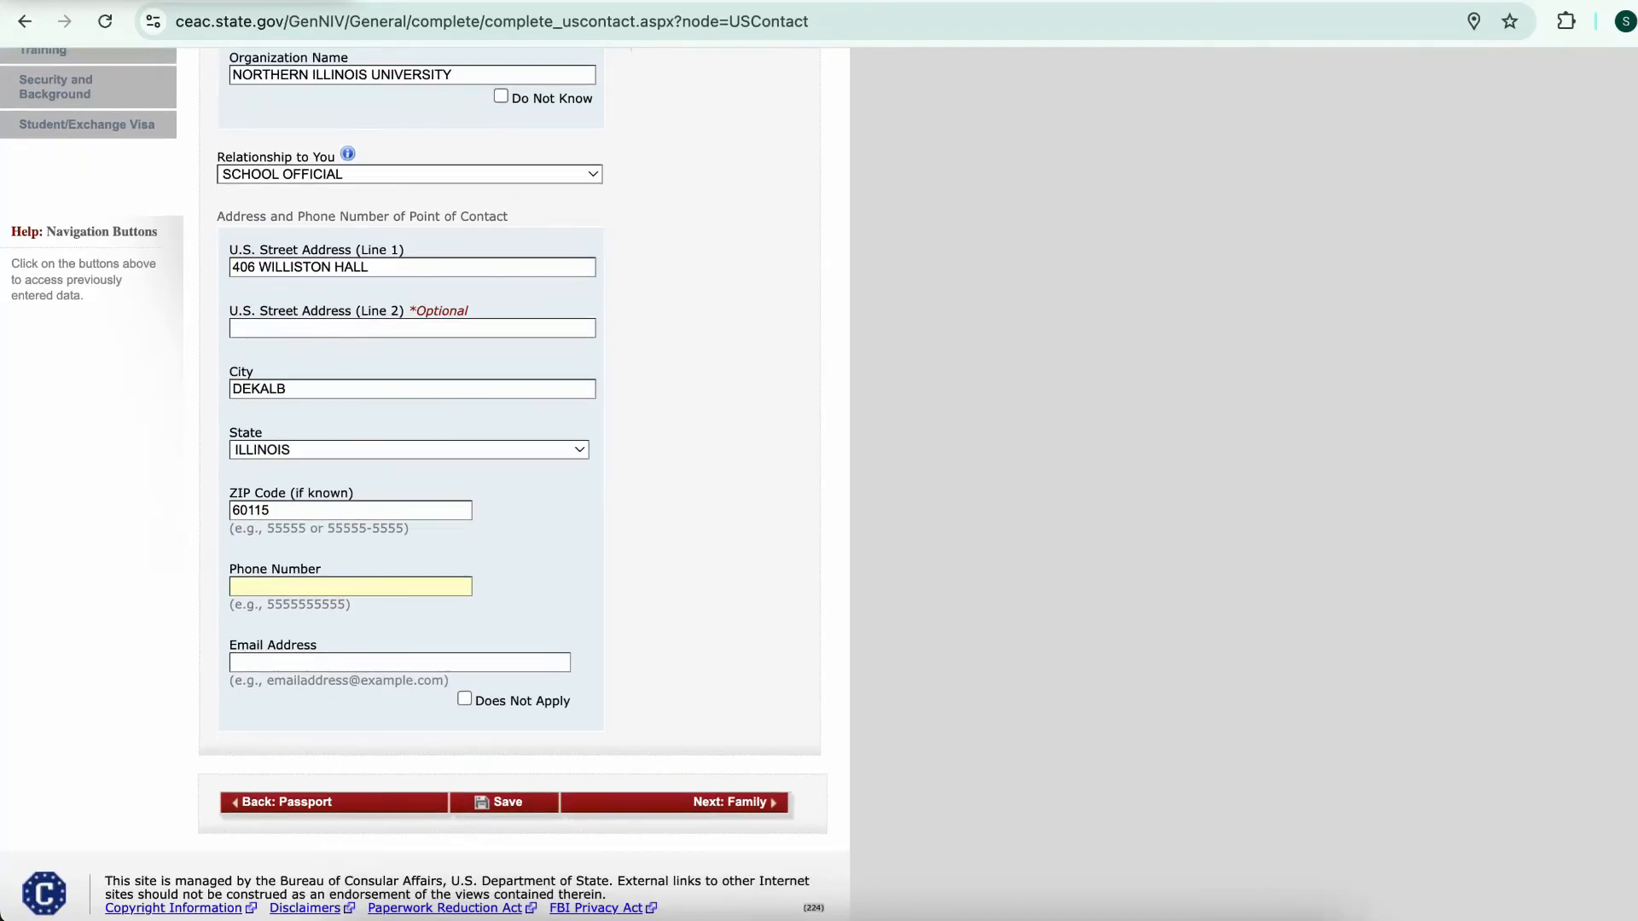
{"action": "left_click", "coordinate": [399, 662]}
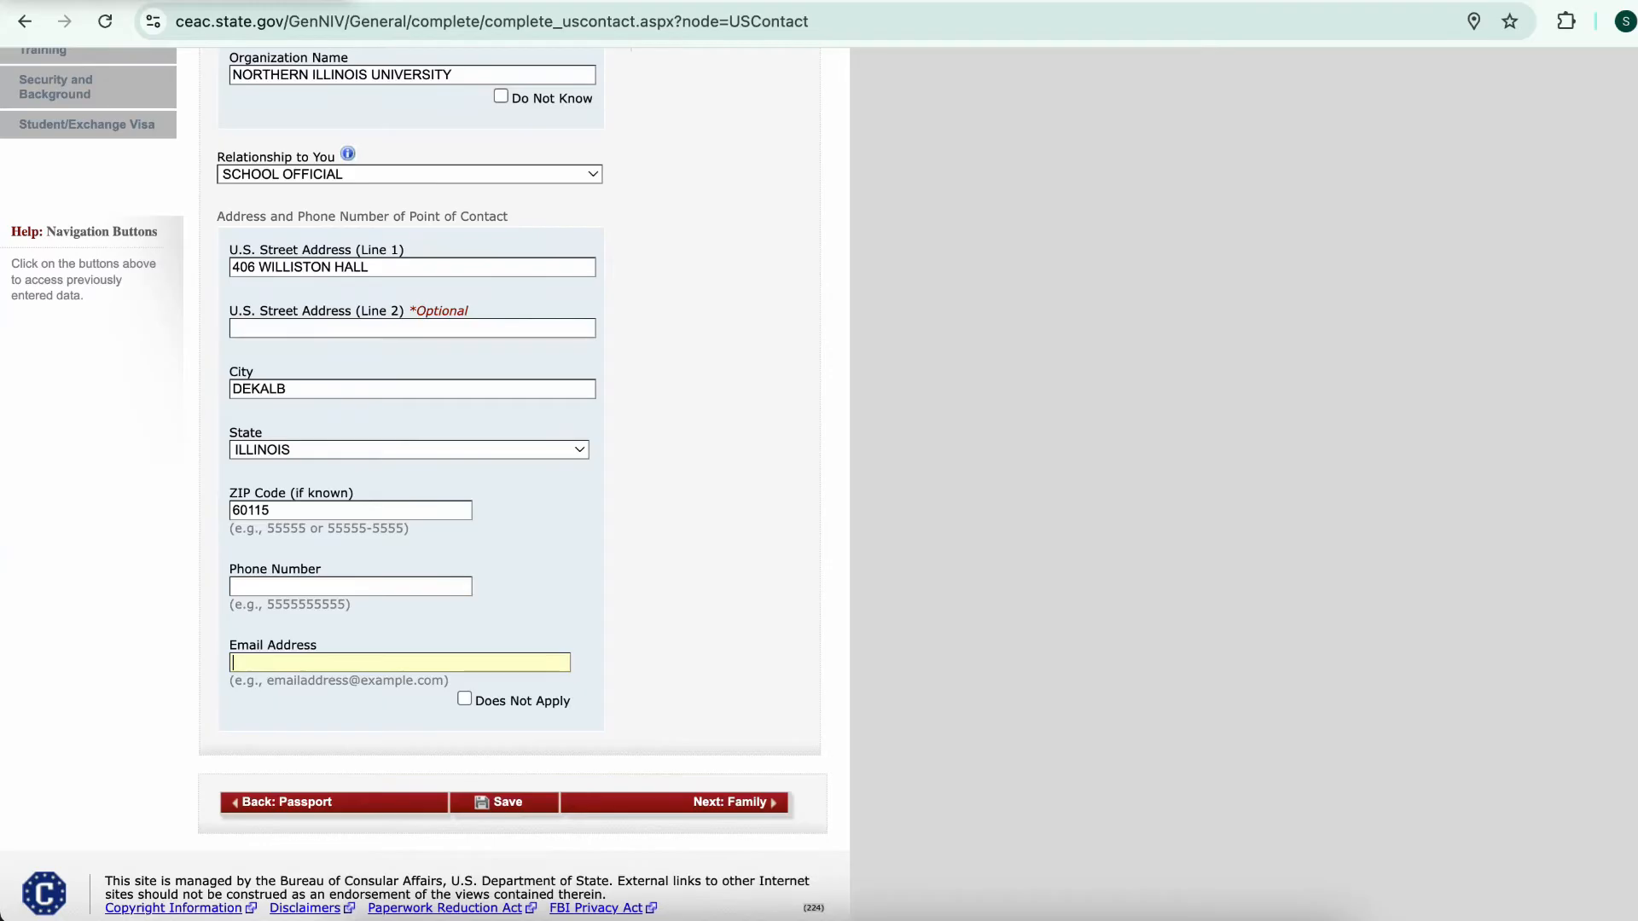
{"action": "key", "text": "Tab"}
{"action": "key", "text": "space"}
{"action": "scroll", "coordinate": [424, 485], "scroll_direction": "down", "scroll_amount": 1}
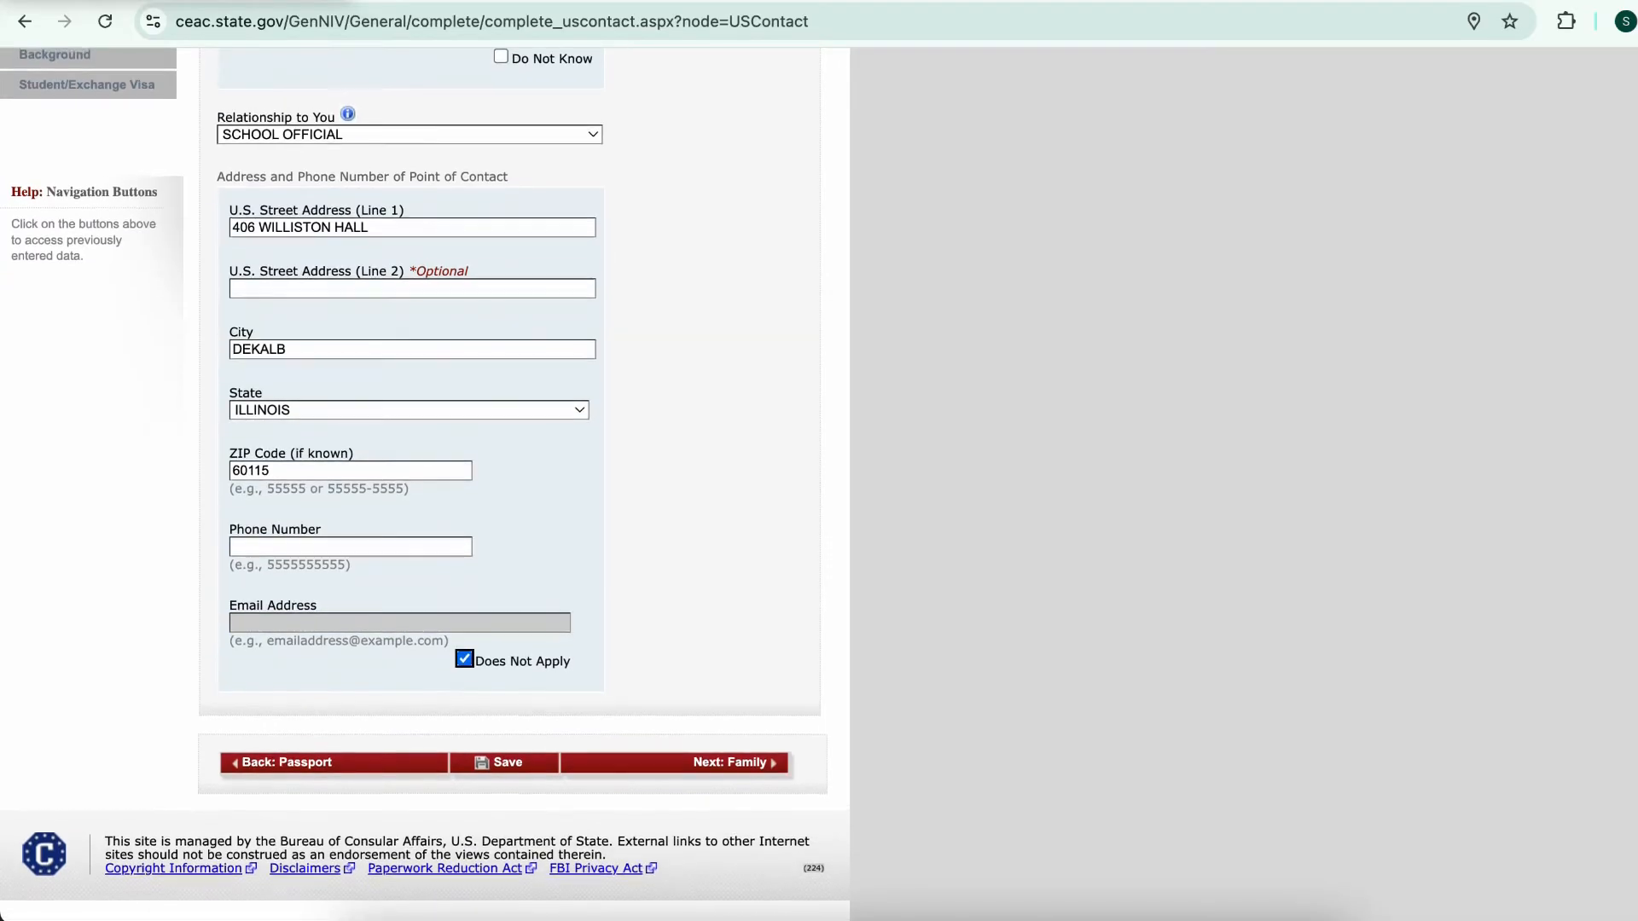
{"action": "left_click", "coordinate": [504, 763]}
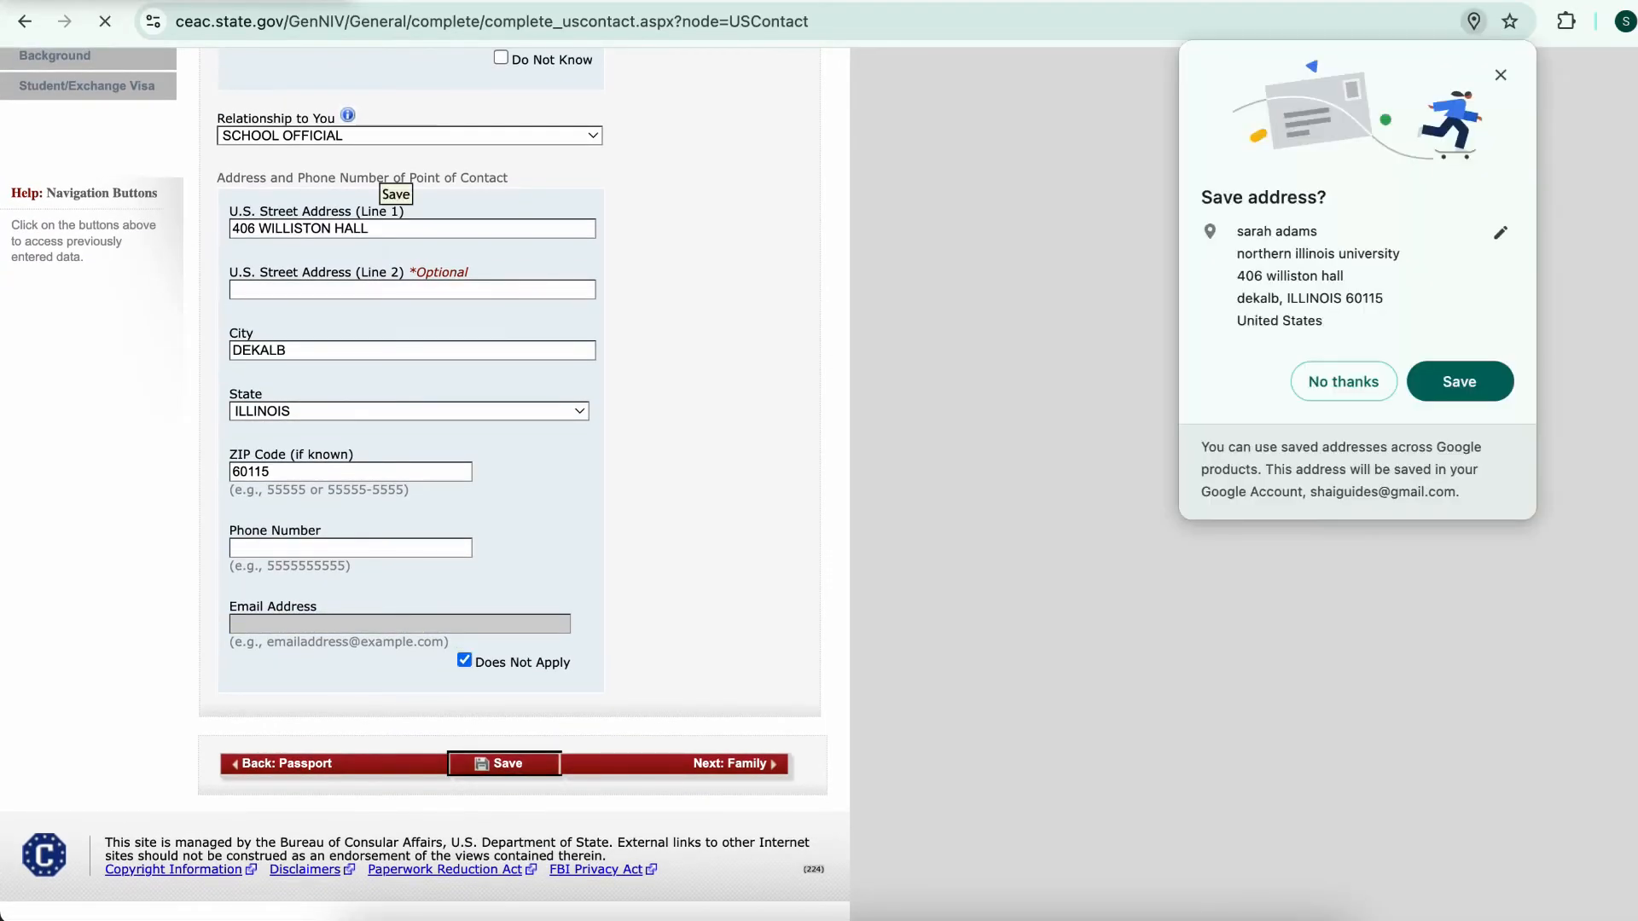
{"action": "scroll", "coordinate": [424, 484], "scroll_direction": "down", "scroll_amount": 5}
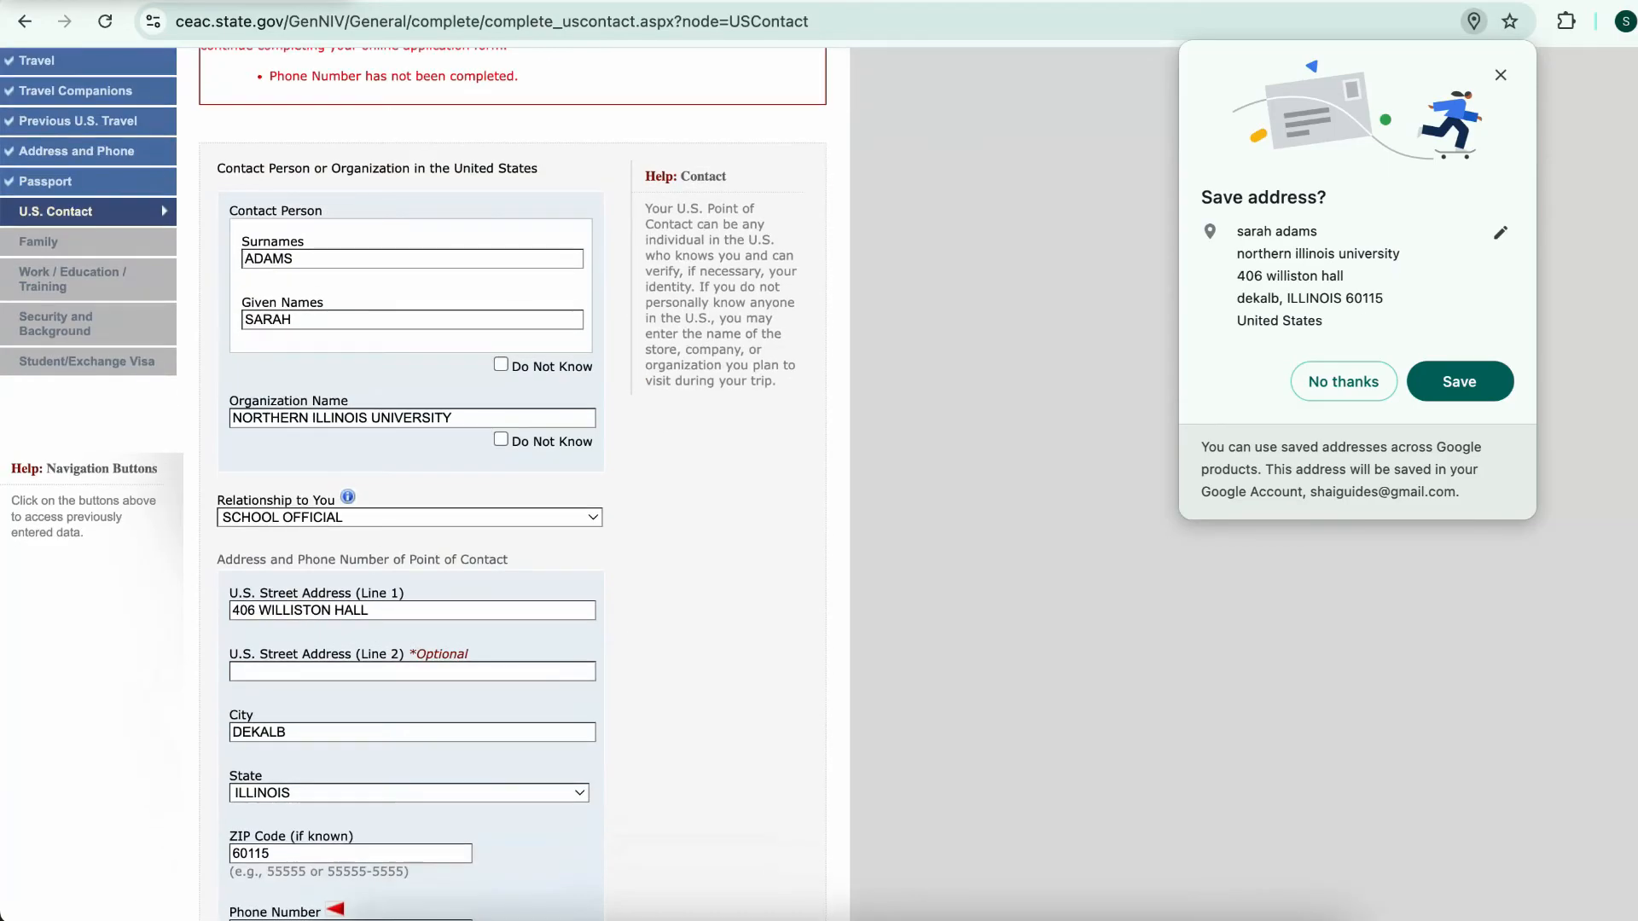
{"action": "key", "text": "Escape"}
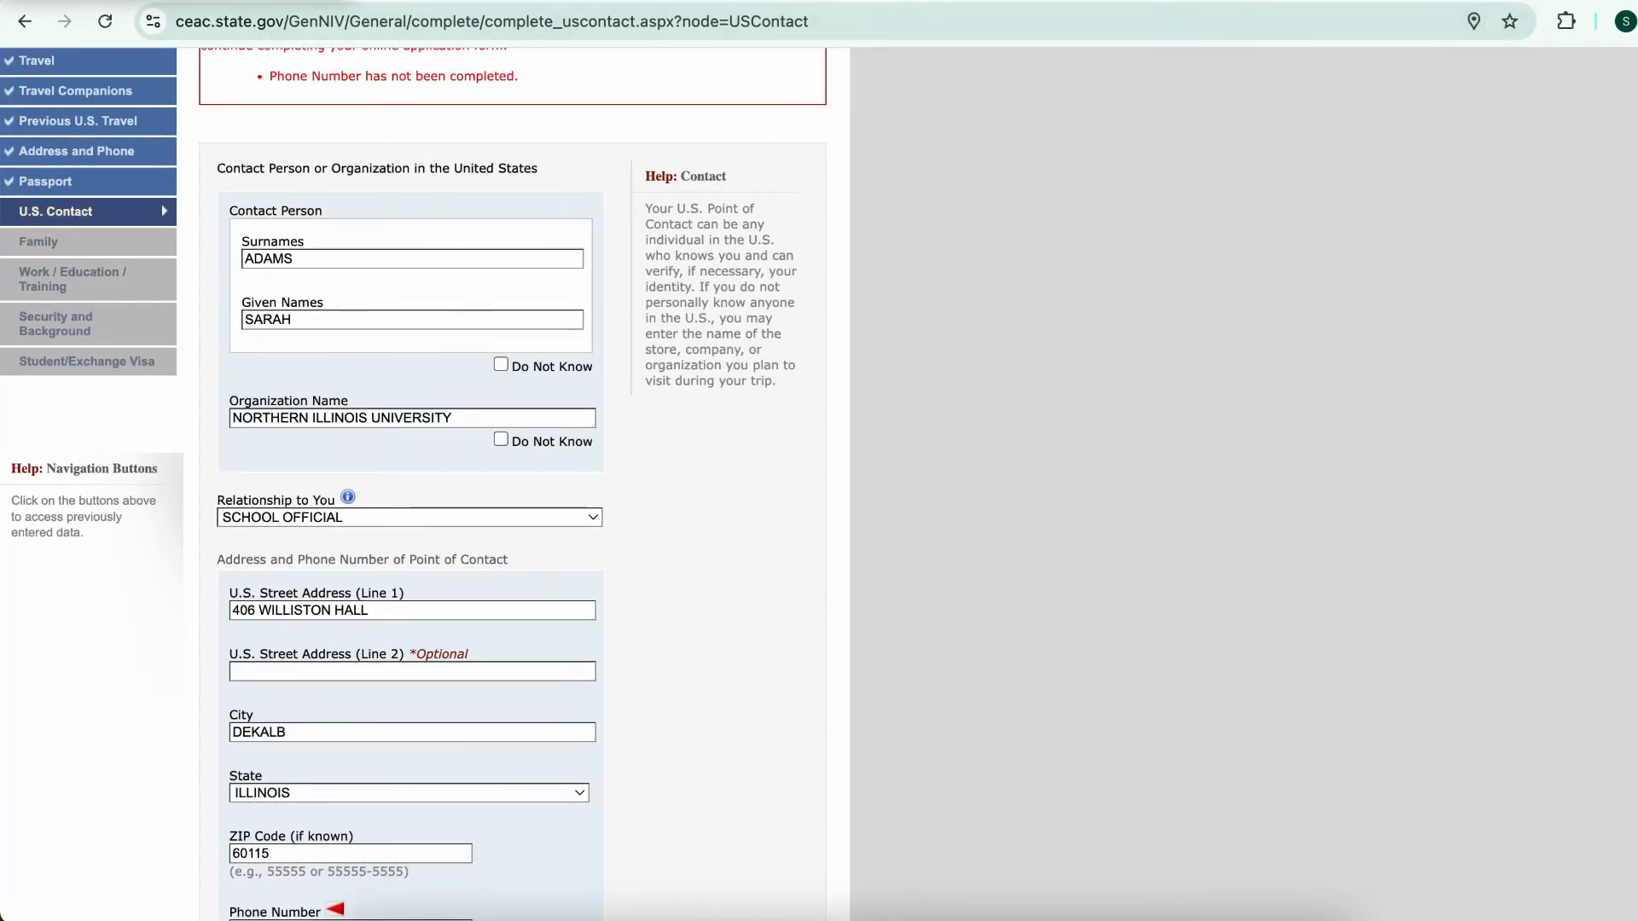
{"action": "scroll", "coordinate": [413, 485], "scroll_direction": "up", "scroll_amount": 2}
{"action": "scroll", "coordinate": [413, 484], "scroll_direction": "down", "scroll_amount": 5}
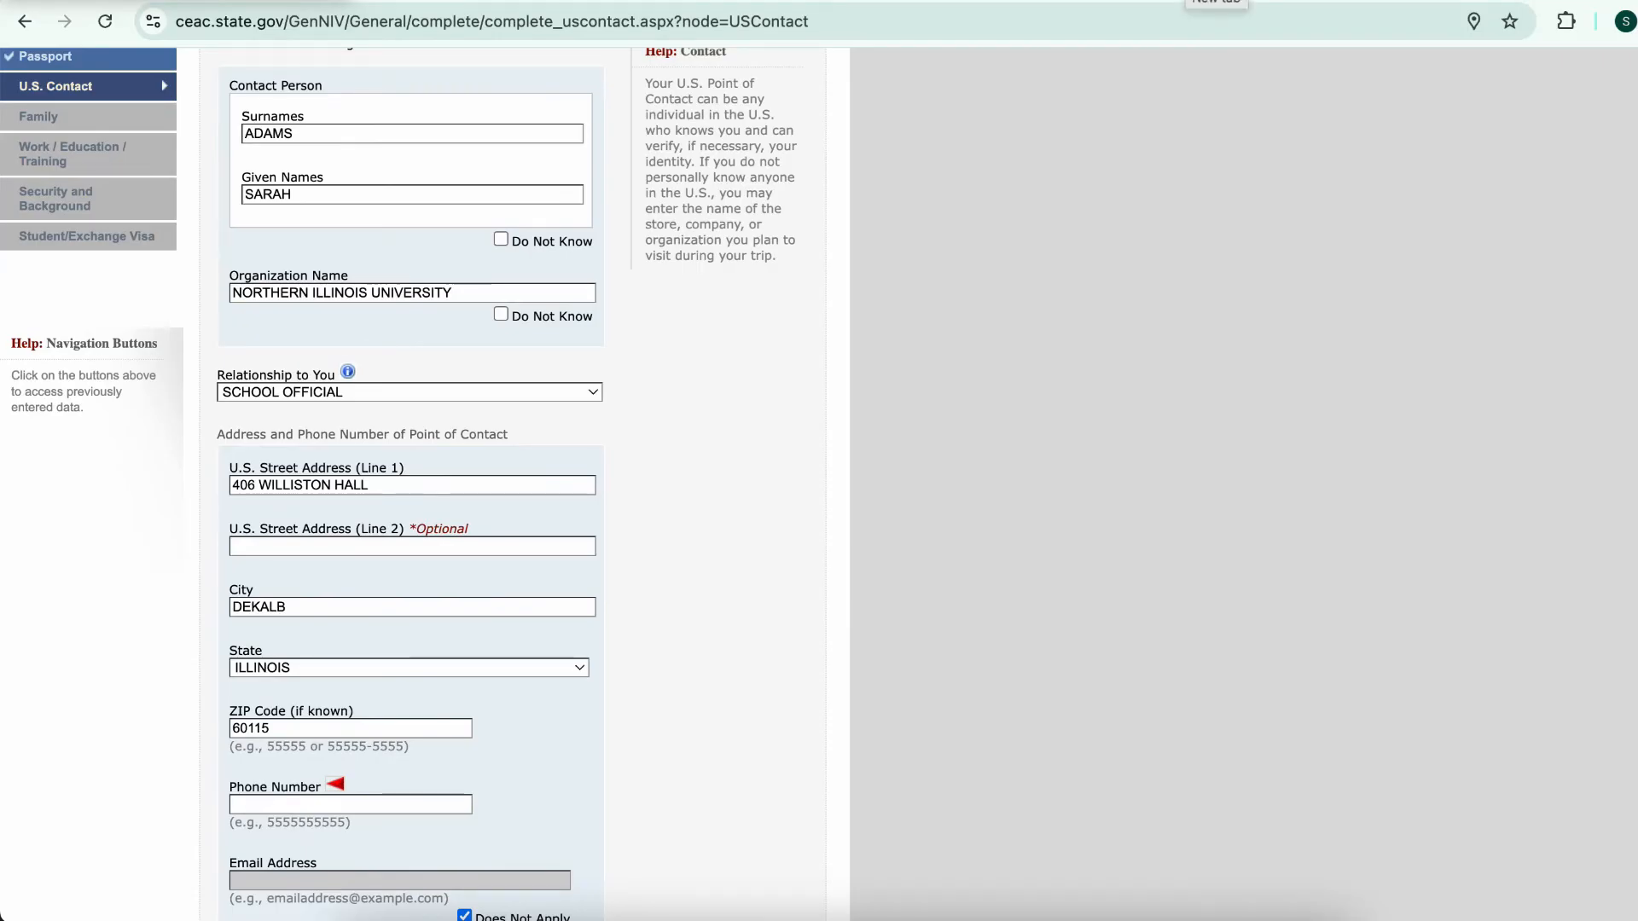
{"action": "key", "text": "ctrl+t"}
Search Google for 'northern illinois university phone' to find the university's phone number
{"action": "type", "text": "google"}
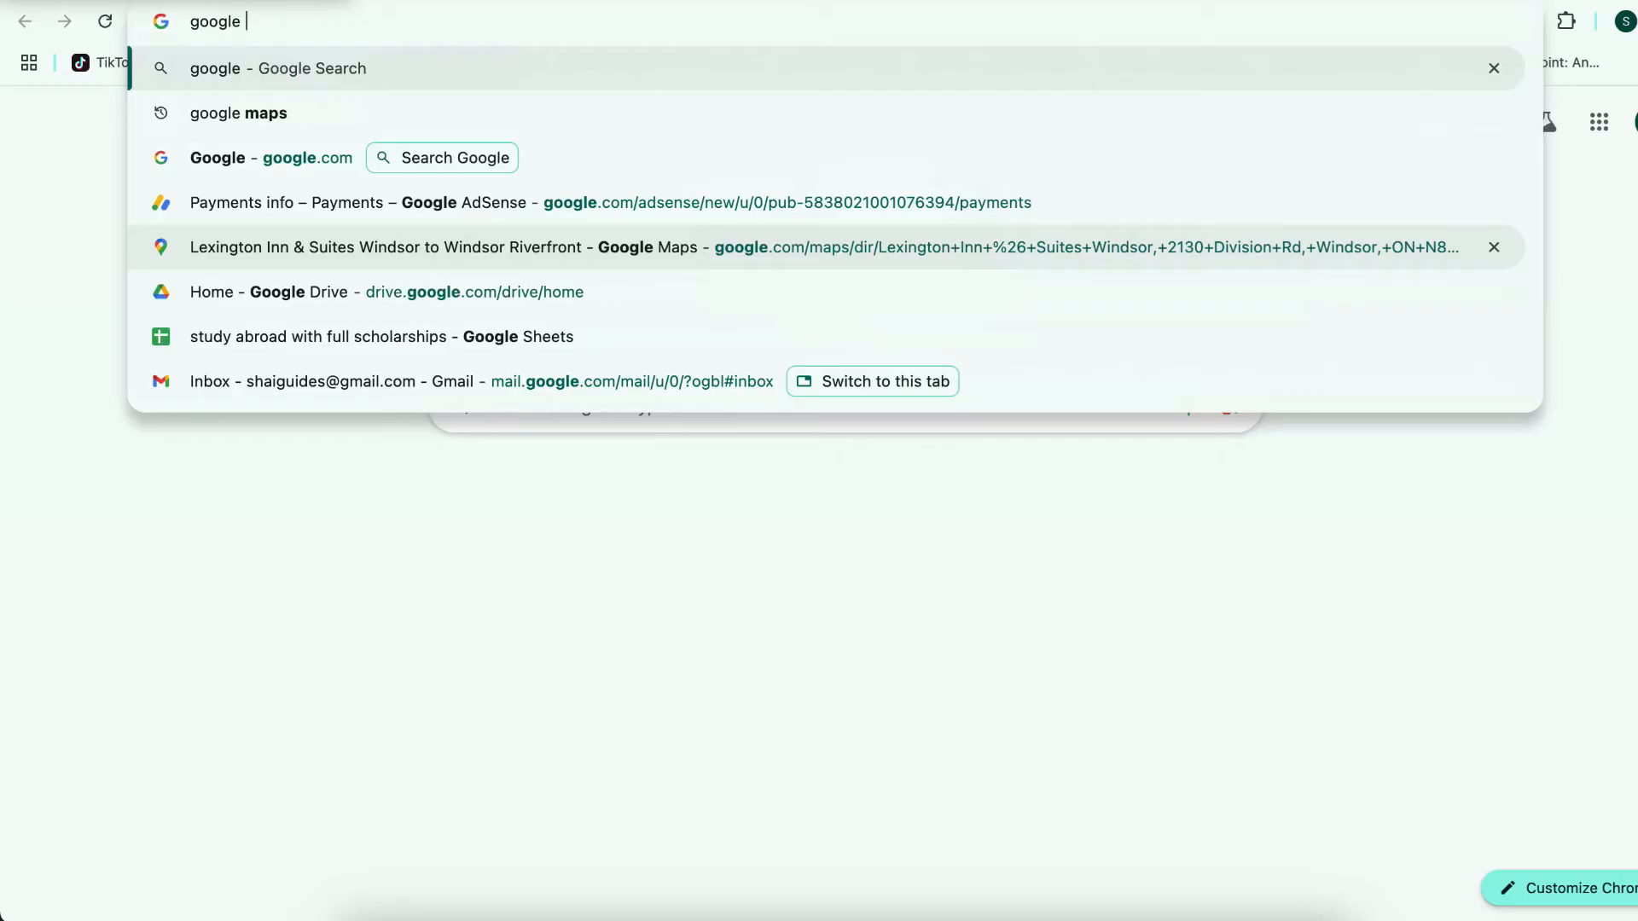
{"action": "key", "text": "Down"}
{"action": "key", "text": "Down"}
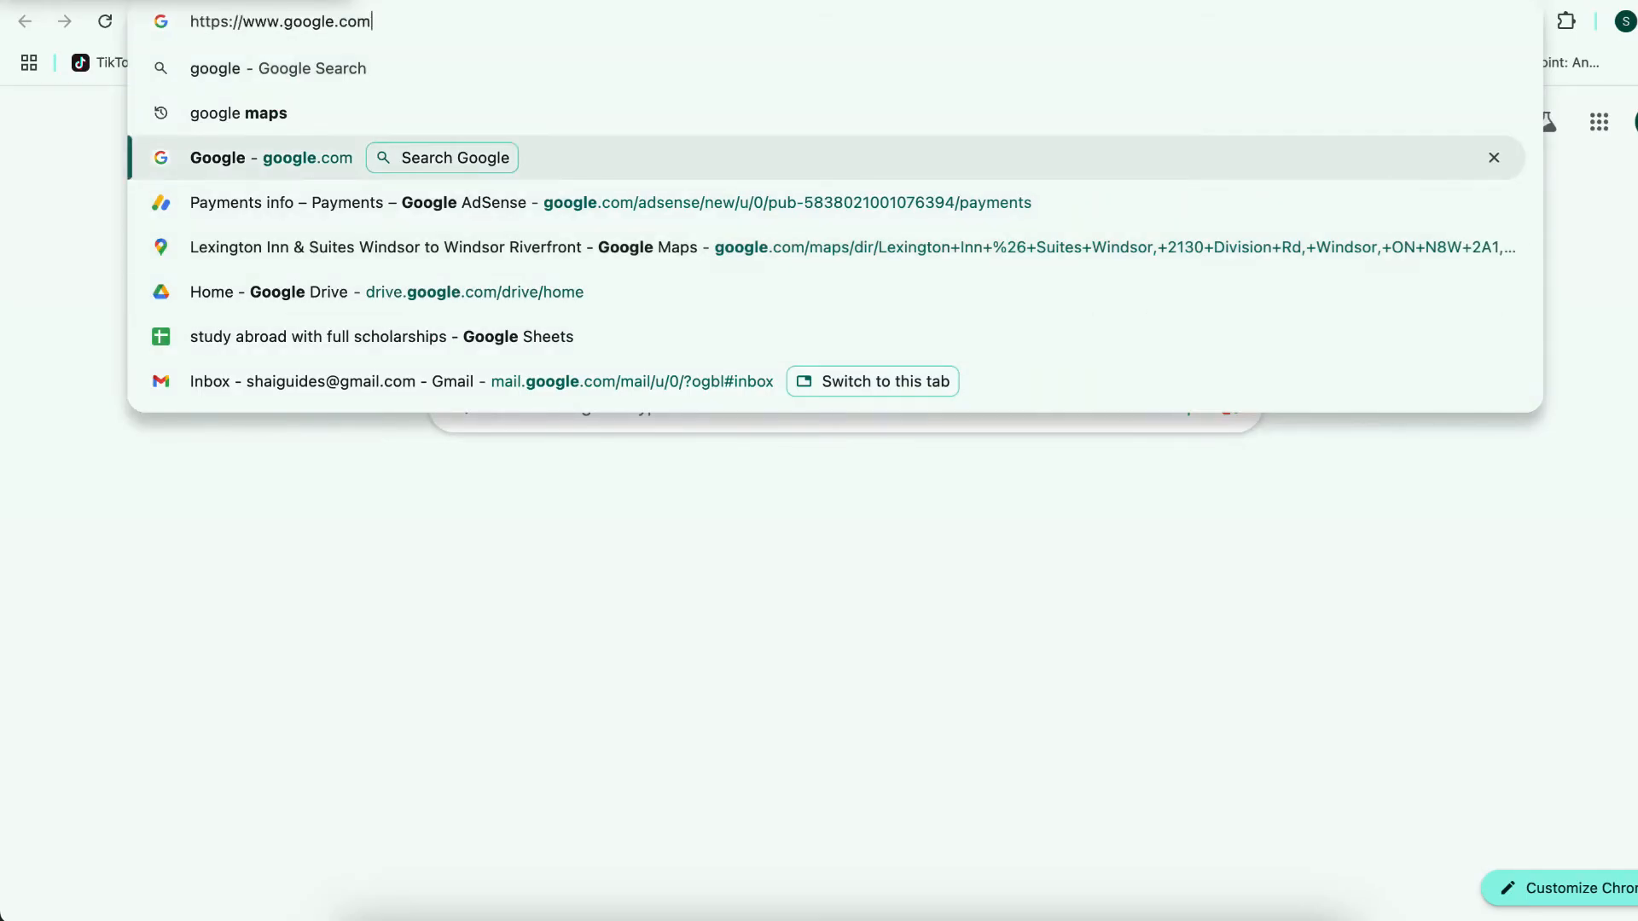
{"action": "key", "text": "Return"}
{"action": "left_click", "coordinate": [819, 420]}
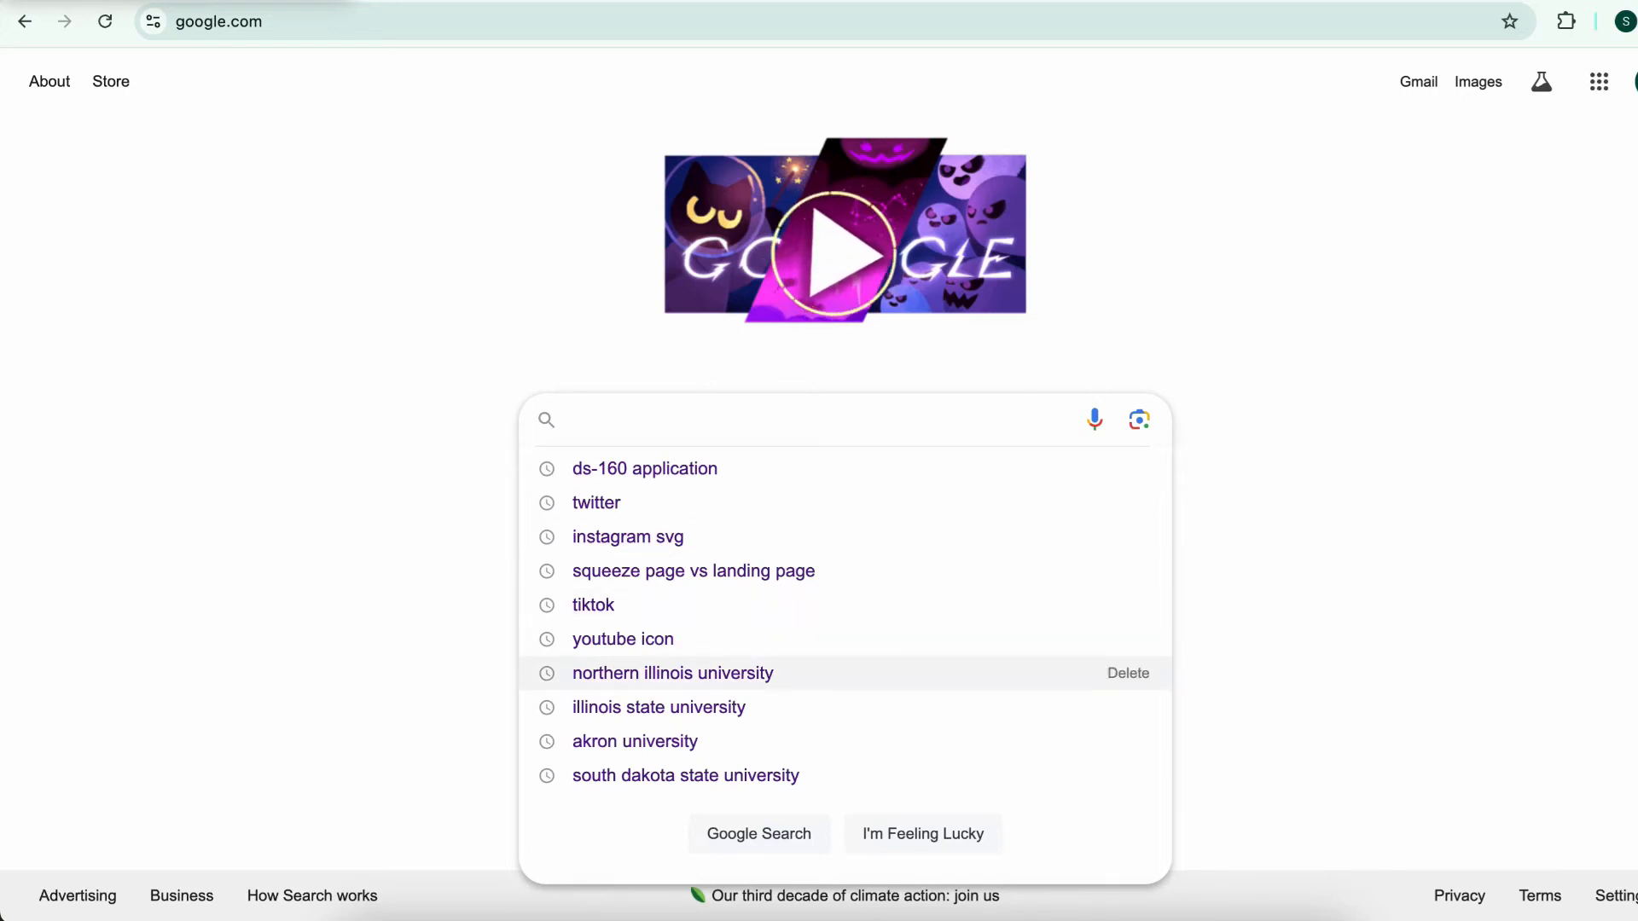
{"action": "left_click", "coordinate": [673, 673]}
{"action": "left_click", "coordinate": [420, 103]}
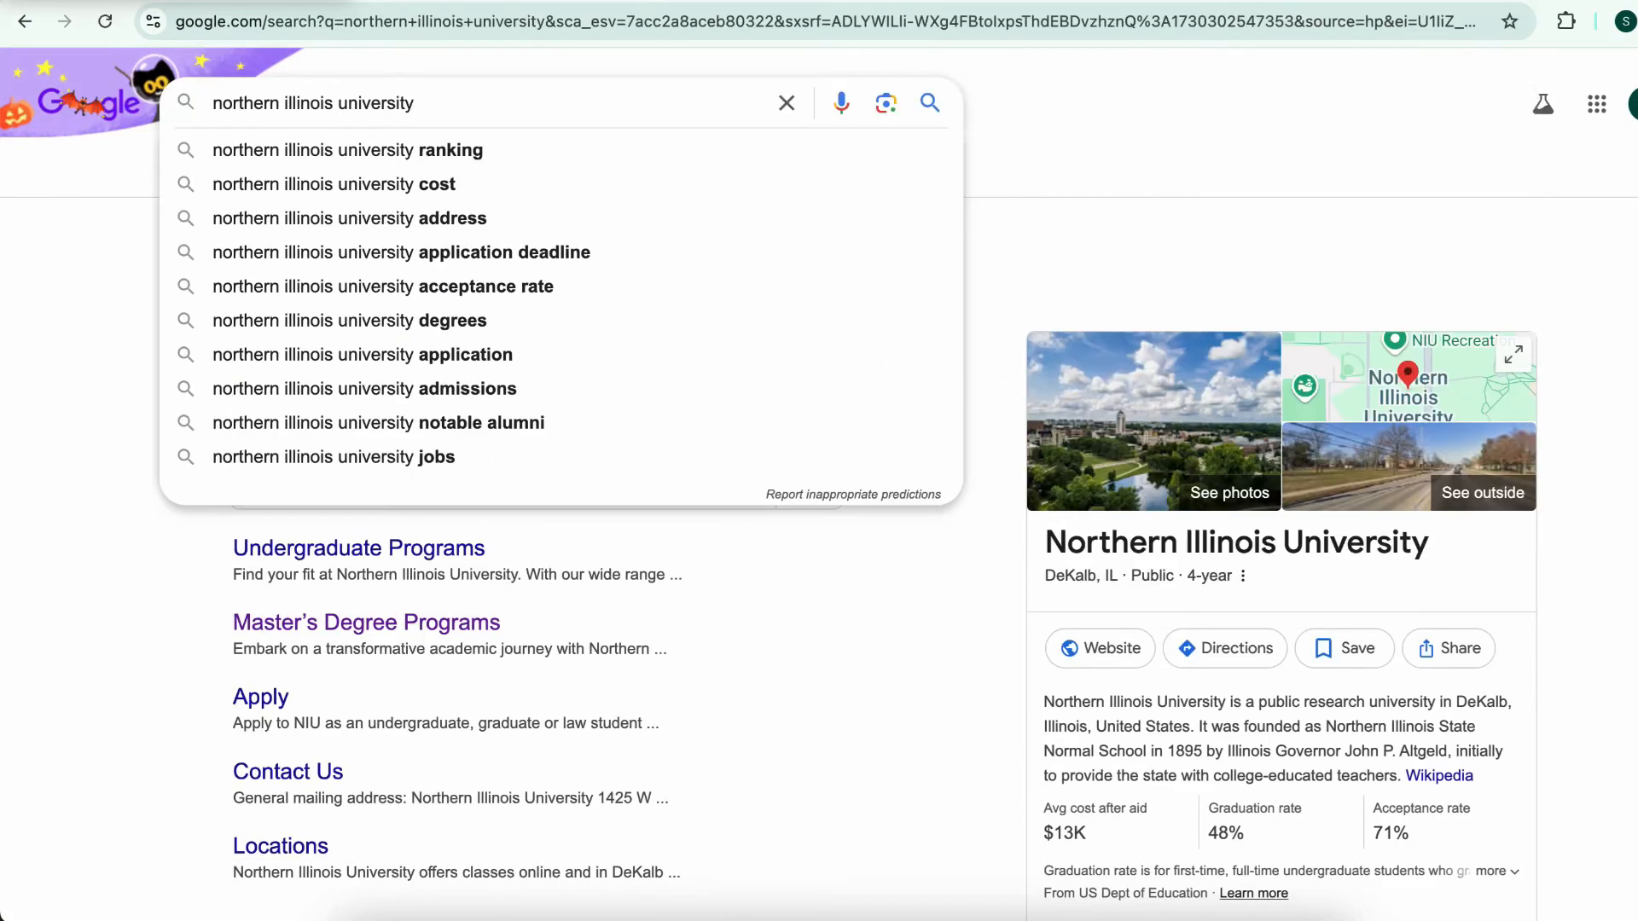
{"action": "type", "text": "phone"}
{"action": "left_click", "coordinate": [375, 150]}
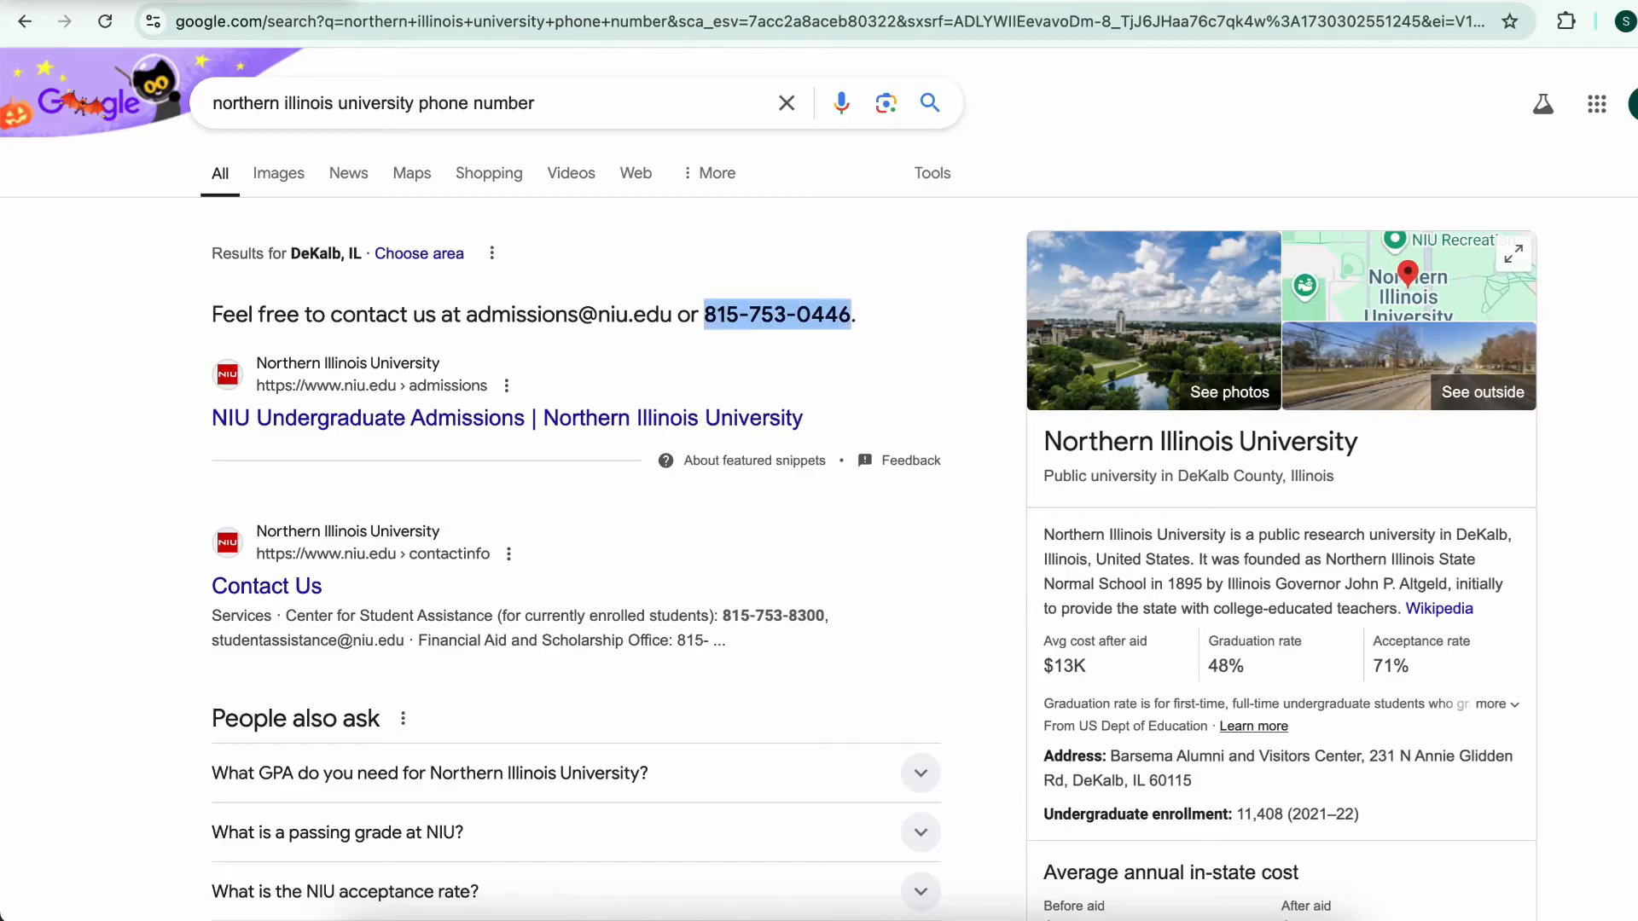
{"action": "key", "text": "ctrl+shift+Tab"}
Paste the university's number as the contact phone without dashes, save, and continue to Family
{"action": "scroll", "coordinate": [412, 512], "scroll_direction": "down", "scroll_amount": 3}
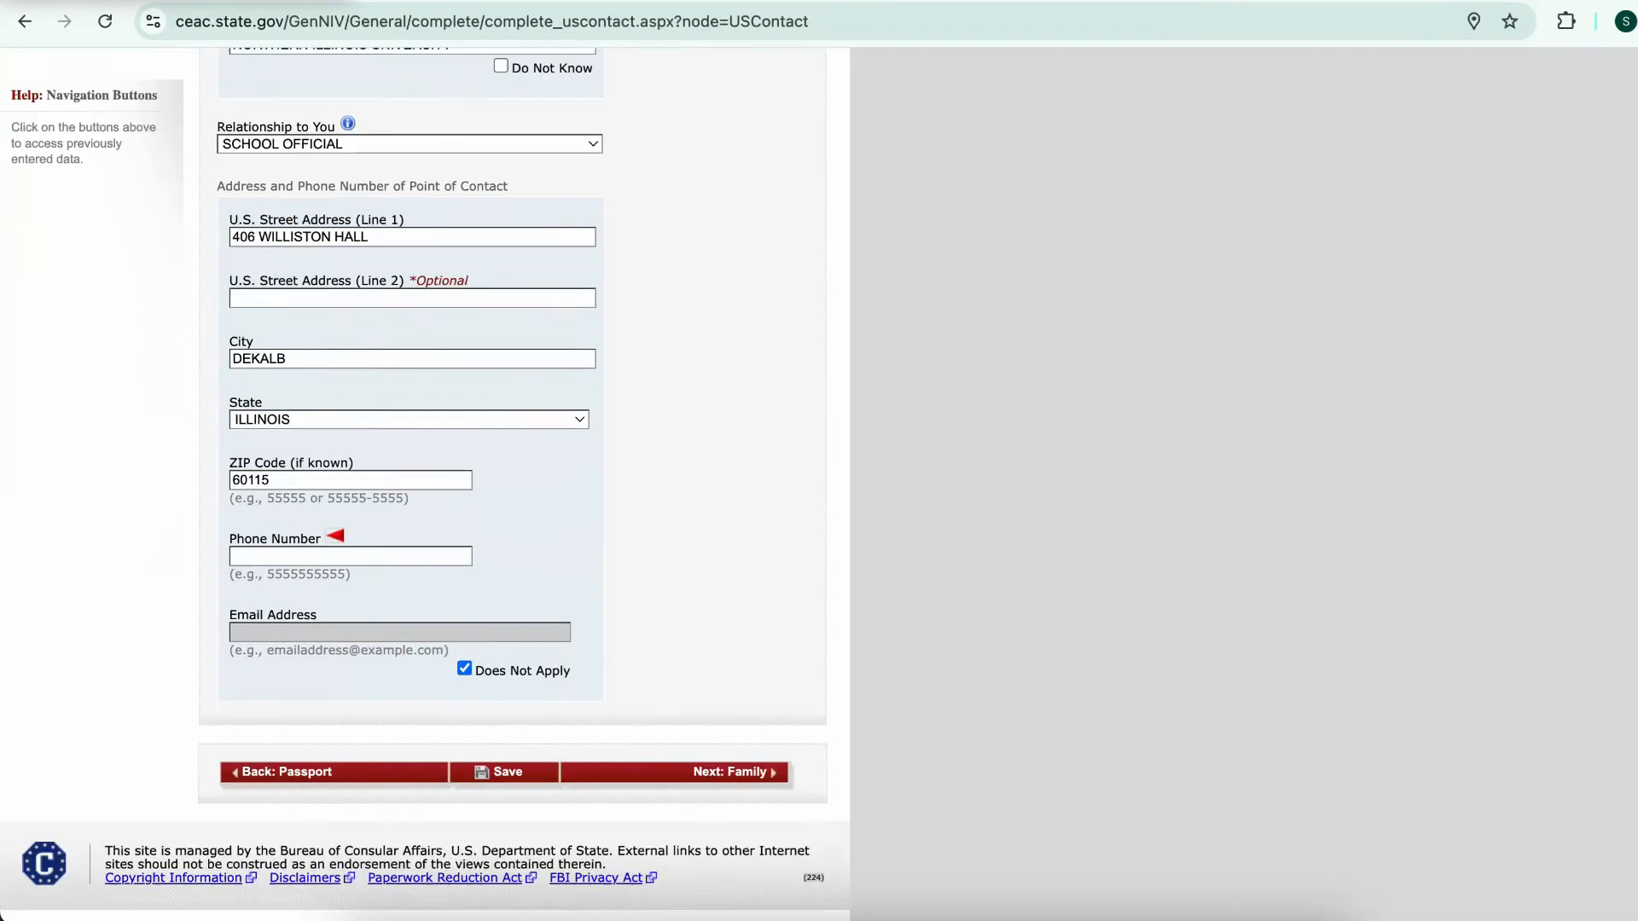
{"action": "left_click", "coordinate": [349, 552]}
{"action": "key", "text": "ctrl+v"}
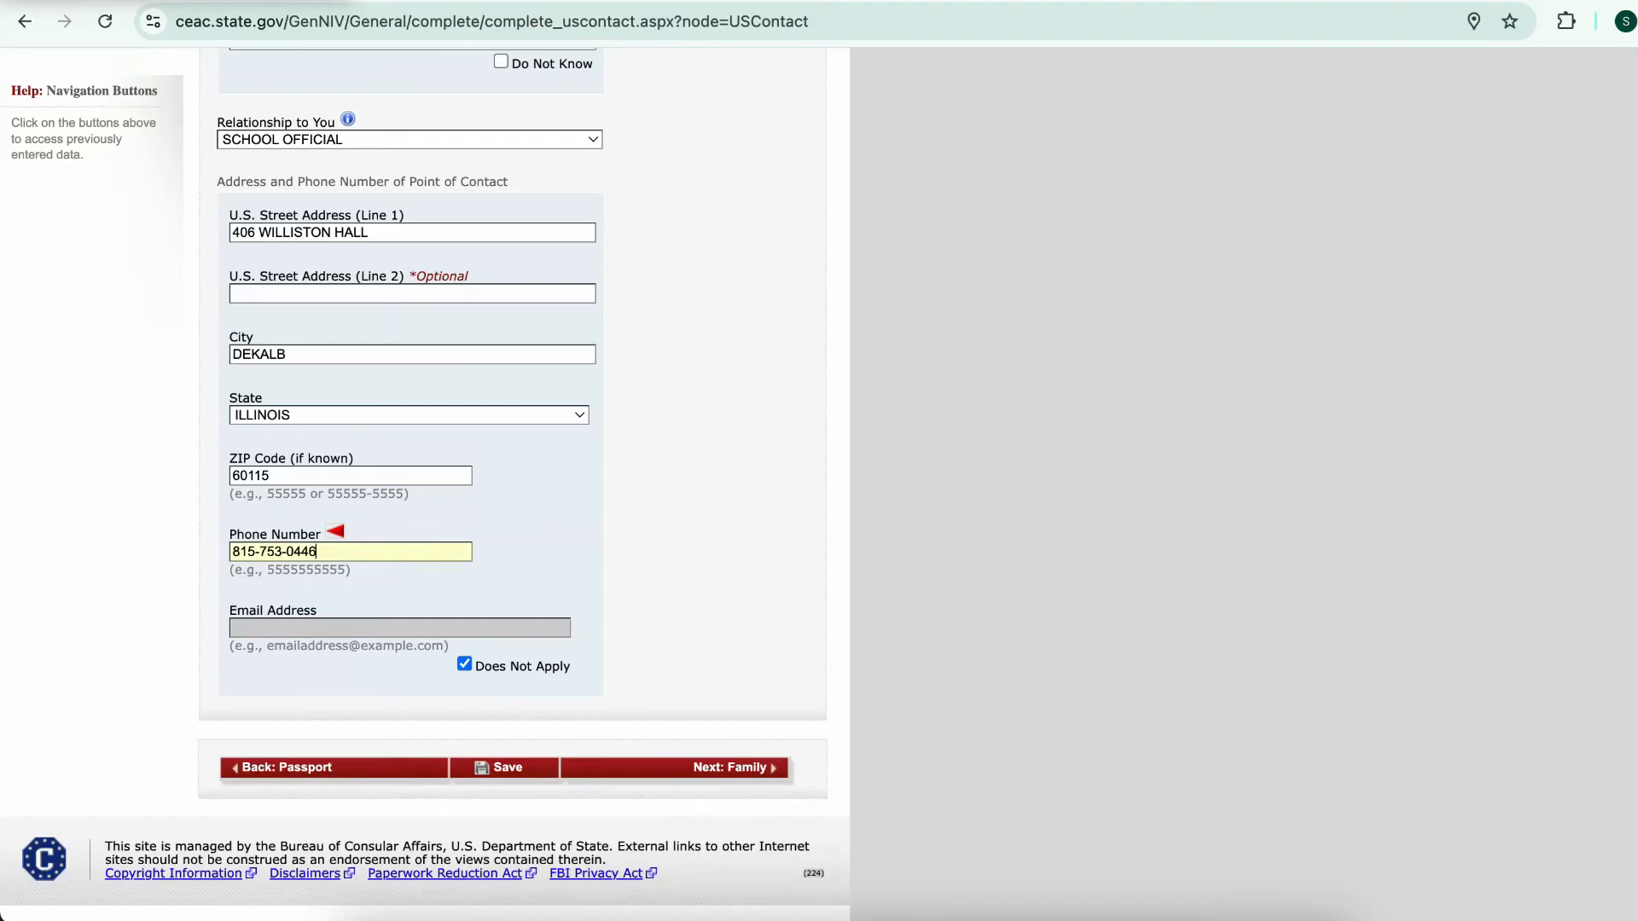
{"action": "key", "text": "BackSpace"}
{"action": "key", "text": "Left"}
{"action": "key", "text": "Left"}
{"action": "key", "text": "Left"}
{"action": "key", "text": "BackSpace"}
{"action": "left_click", "coordinate": [504, 768]}
{"action": "scroll", "coordinate": [504, 768], "scroll_direction": "down", "scroll_amount": 1}
{"action": "left_click", "coordinate": [732, 764]}
Enter the father's surname and given names
{"action": "scroll", "coordinate": [427, 478], "scroll_direction": "down", "scroll_amount": 3}
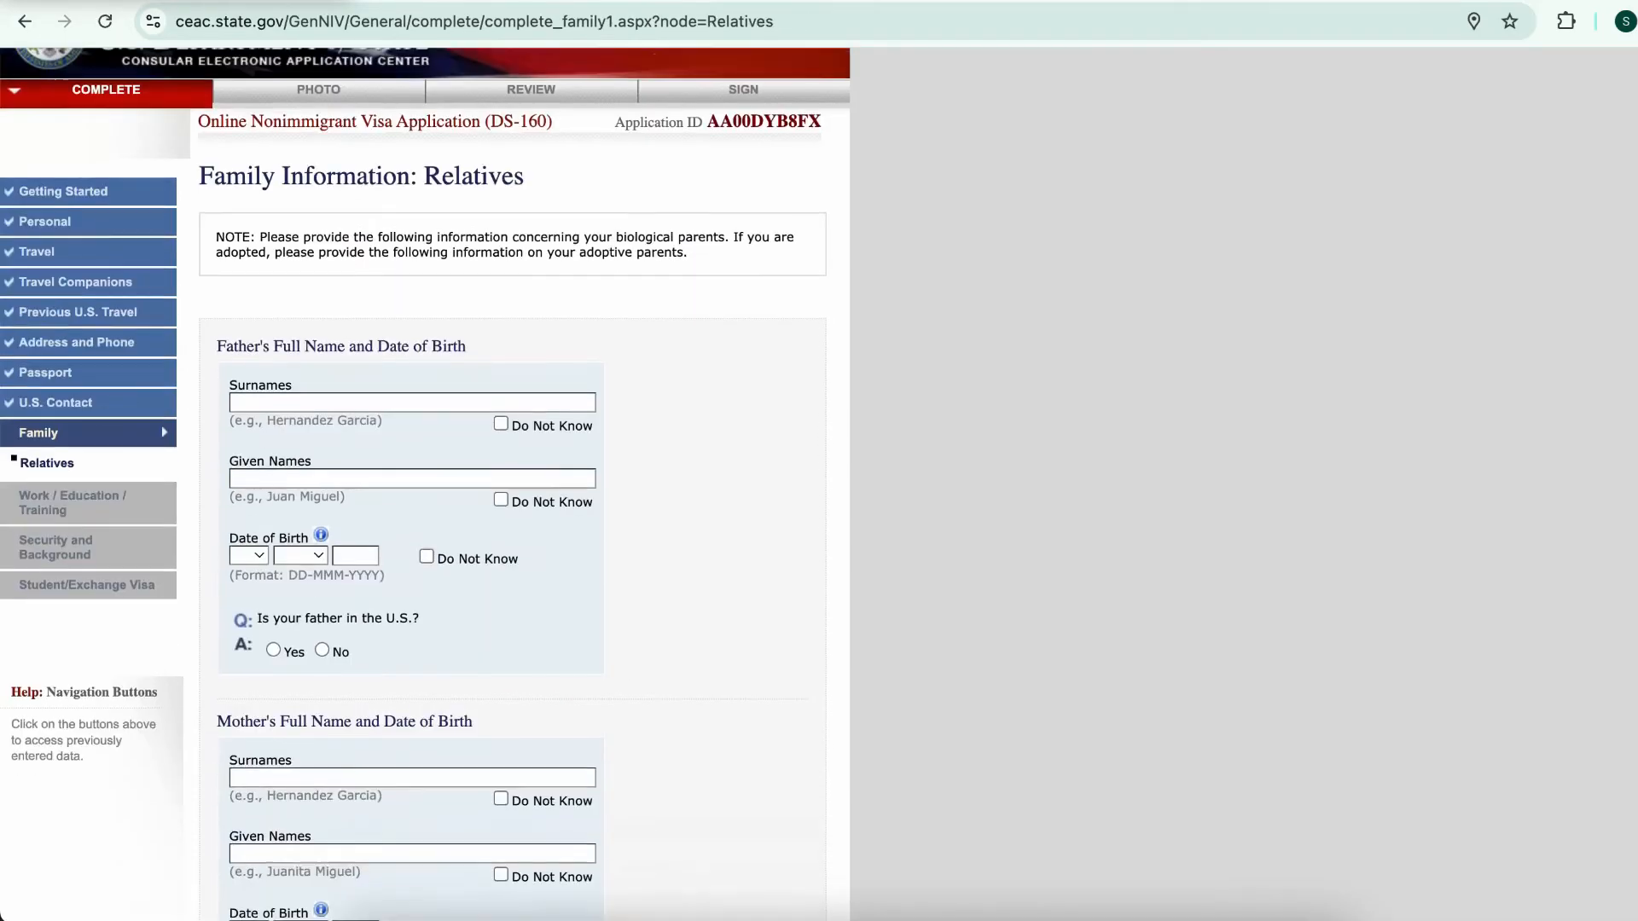
{"action": "left_click", "coordinate": [412, 331]}
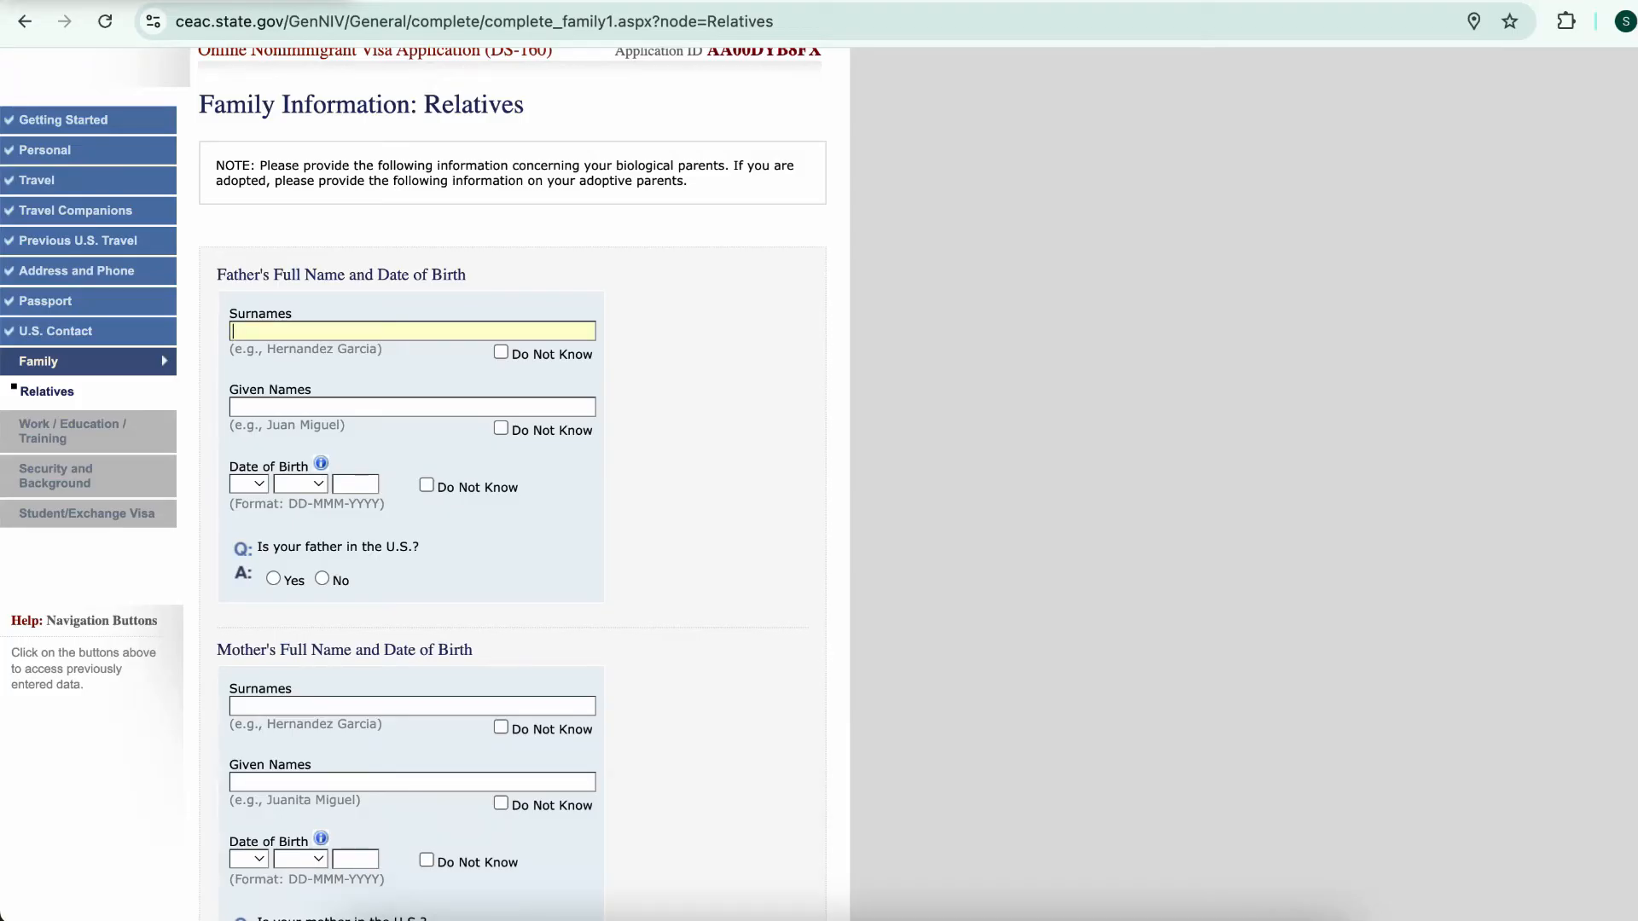
{"action": "type", "text": "GUIDES"}
{"action": "key", "text": "Tab"}
{"action": "type", "text": "S"}
{"action": "key", "text": "BackSpace"}
{"action": "type", "text": "KING"}
Mark the father's date of birth as Do Not Know and answer No to him being in the U.S
{"action": "left_click", "coordinate": [249, 484]}
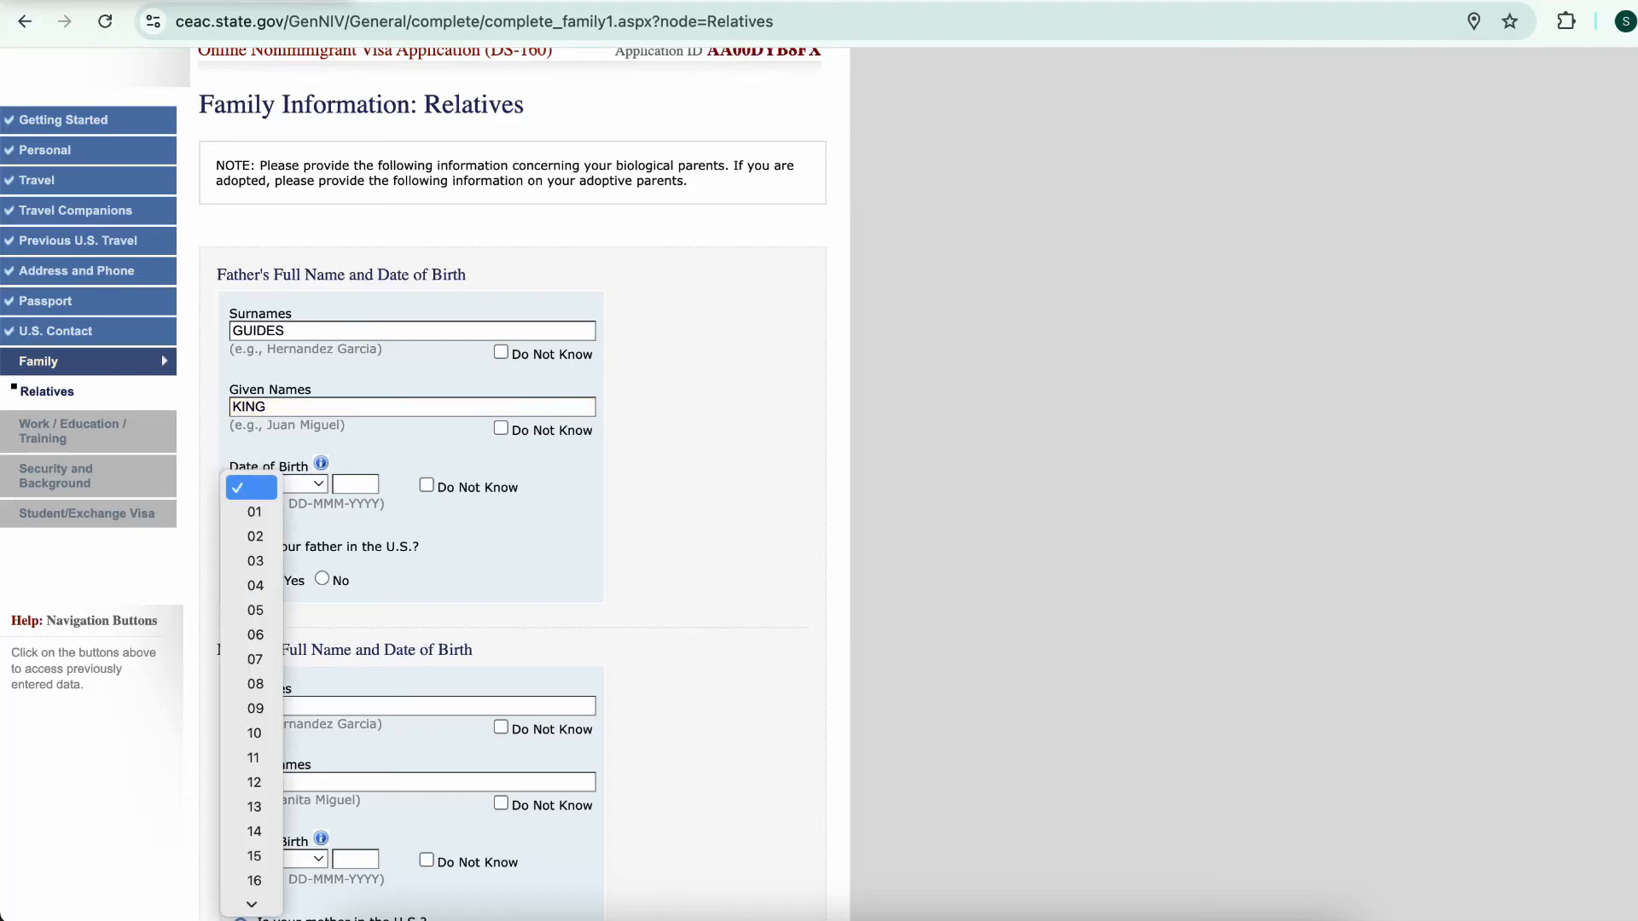
{"action": "left_click", "coordinate": [253, 511]}
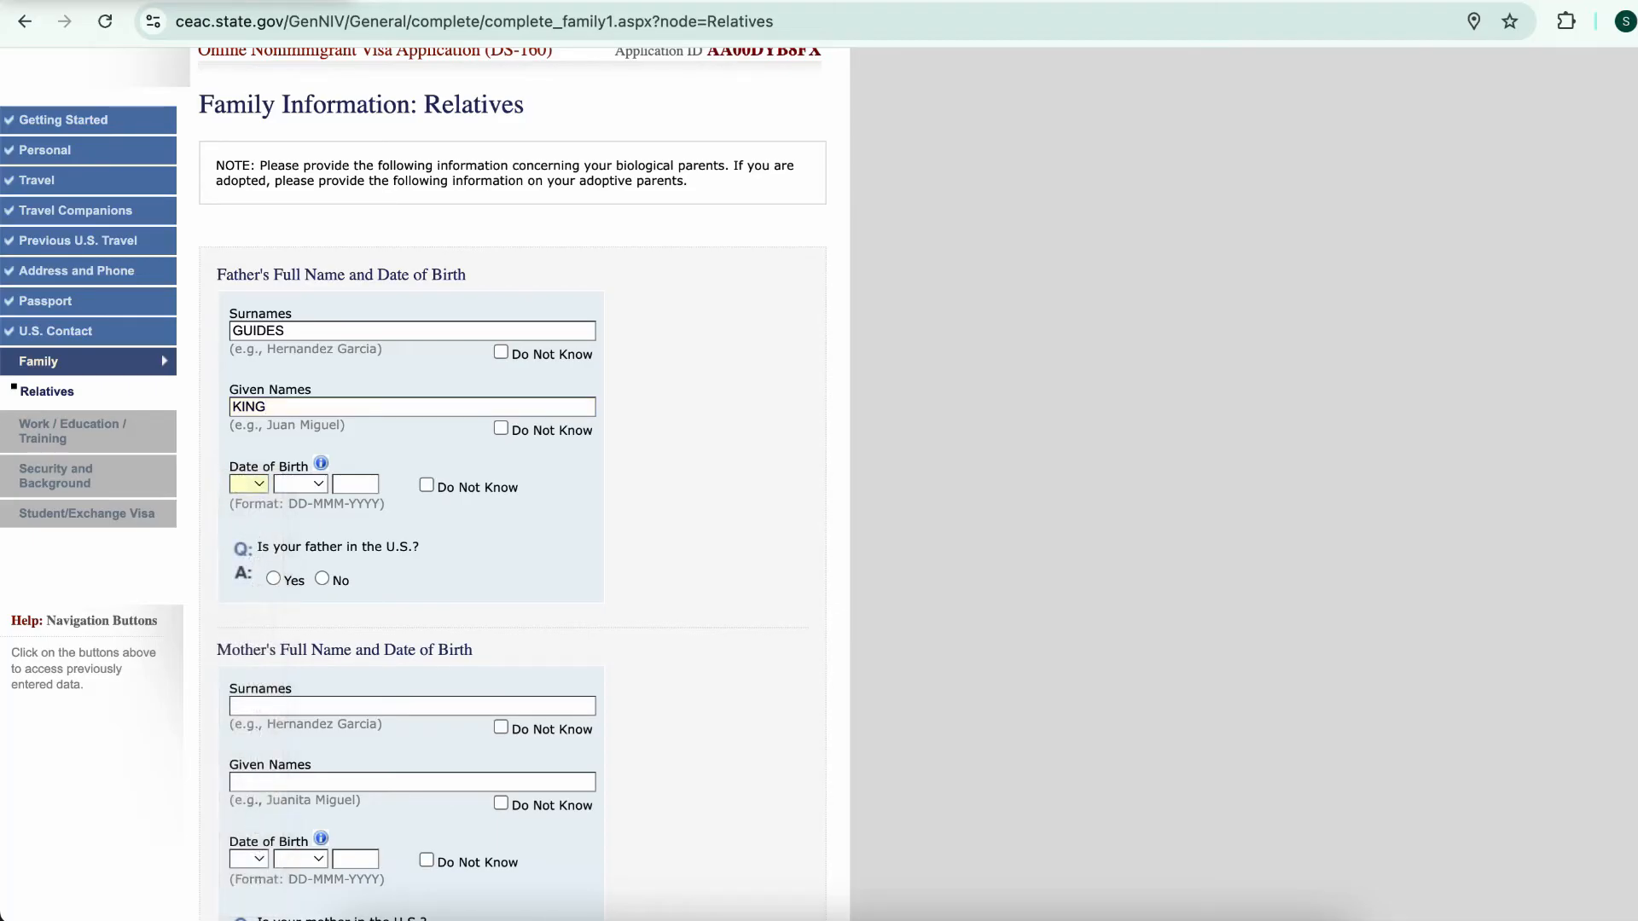
{"action": "left_click", "coordinate": [426, 484]}
{"action": "scroll", "coordinate": [426, 485], "scroll_direction": "down", "scroll_amount": 3}
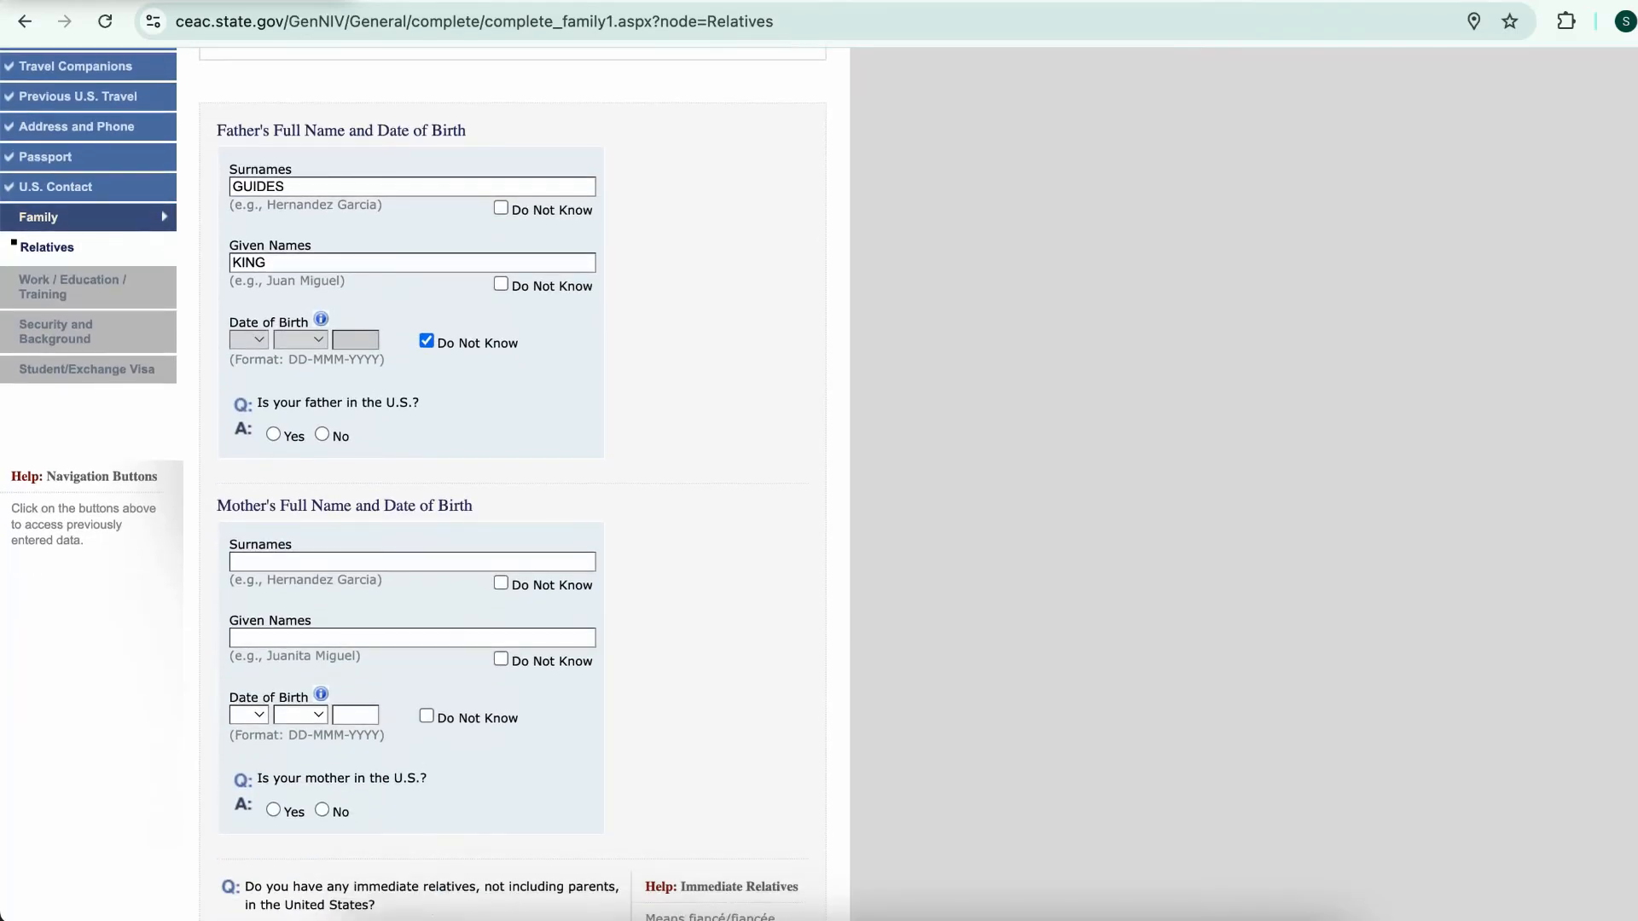
{"action": "left_click", "coordinate": [322, 434]}
Enter the mother's name, answer No to immediate relatives in the U.S., and save the page
{"action": "scroll", "coordinate": [425, 483], "scroll_direction": "down", "scroll_amount": 3}
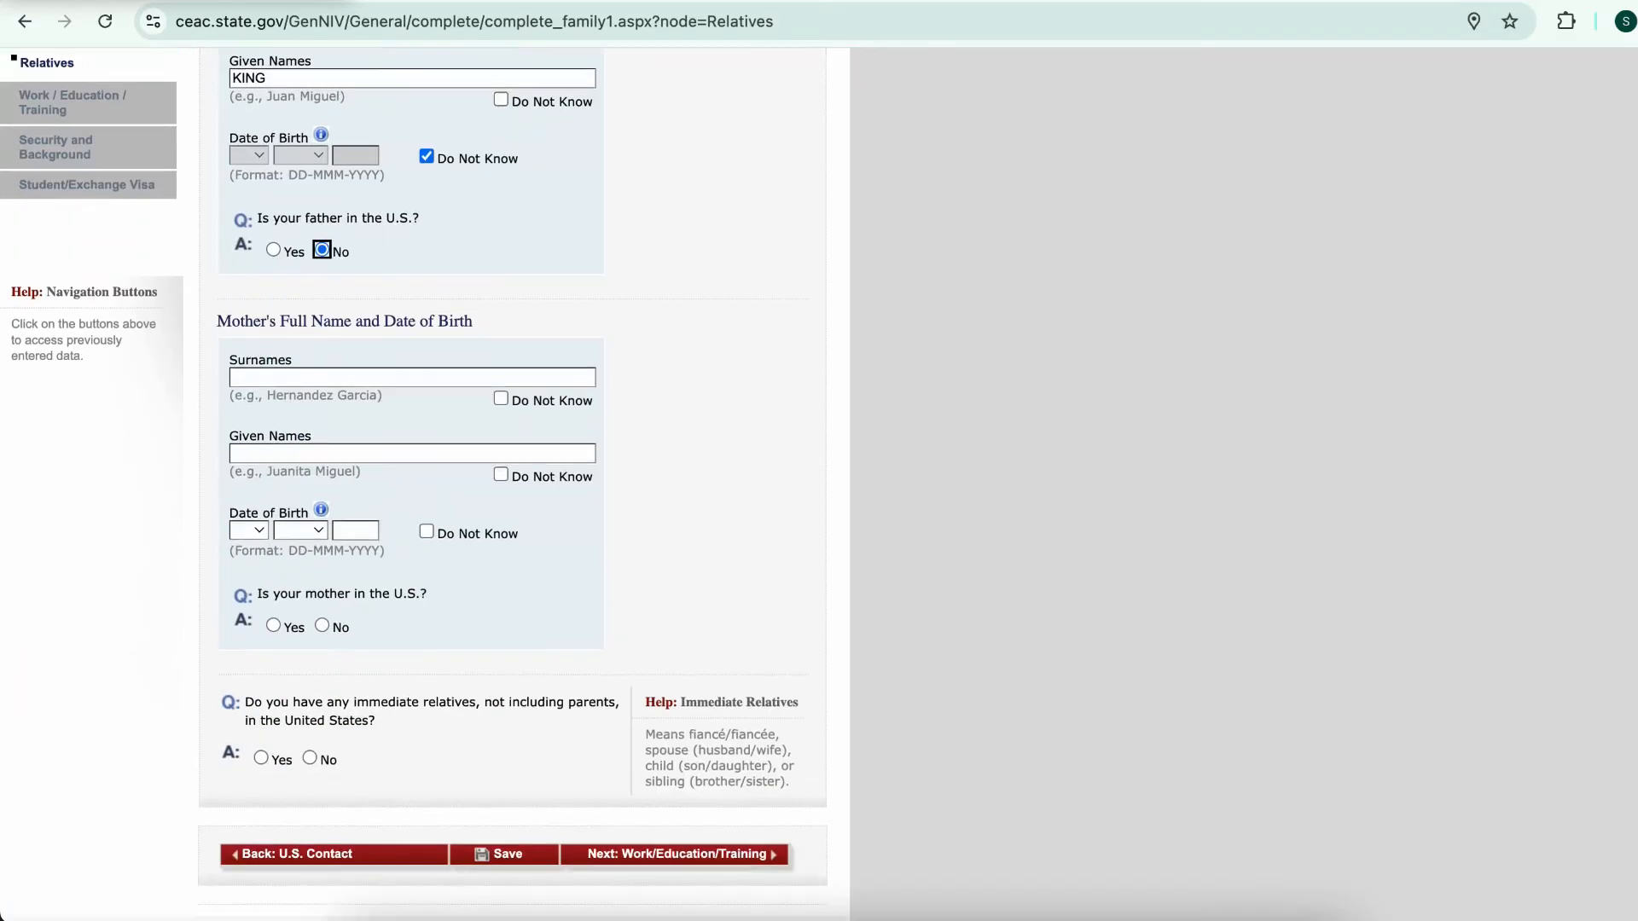
{"action": "scroll", "coordinate": [413, 485], "scroll_direction": "down", "scroll_amount": 4}
{"action": "left_click", "coordinate": [412, 501]}
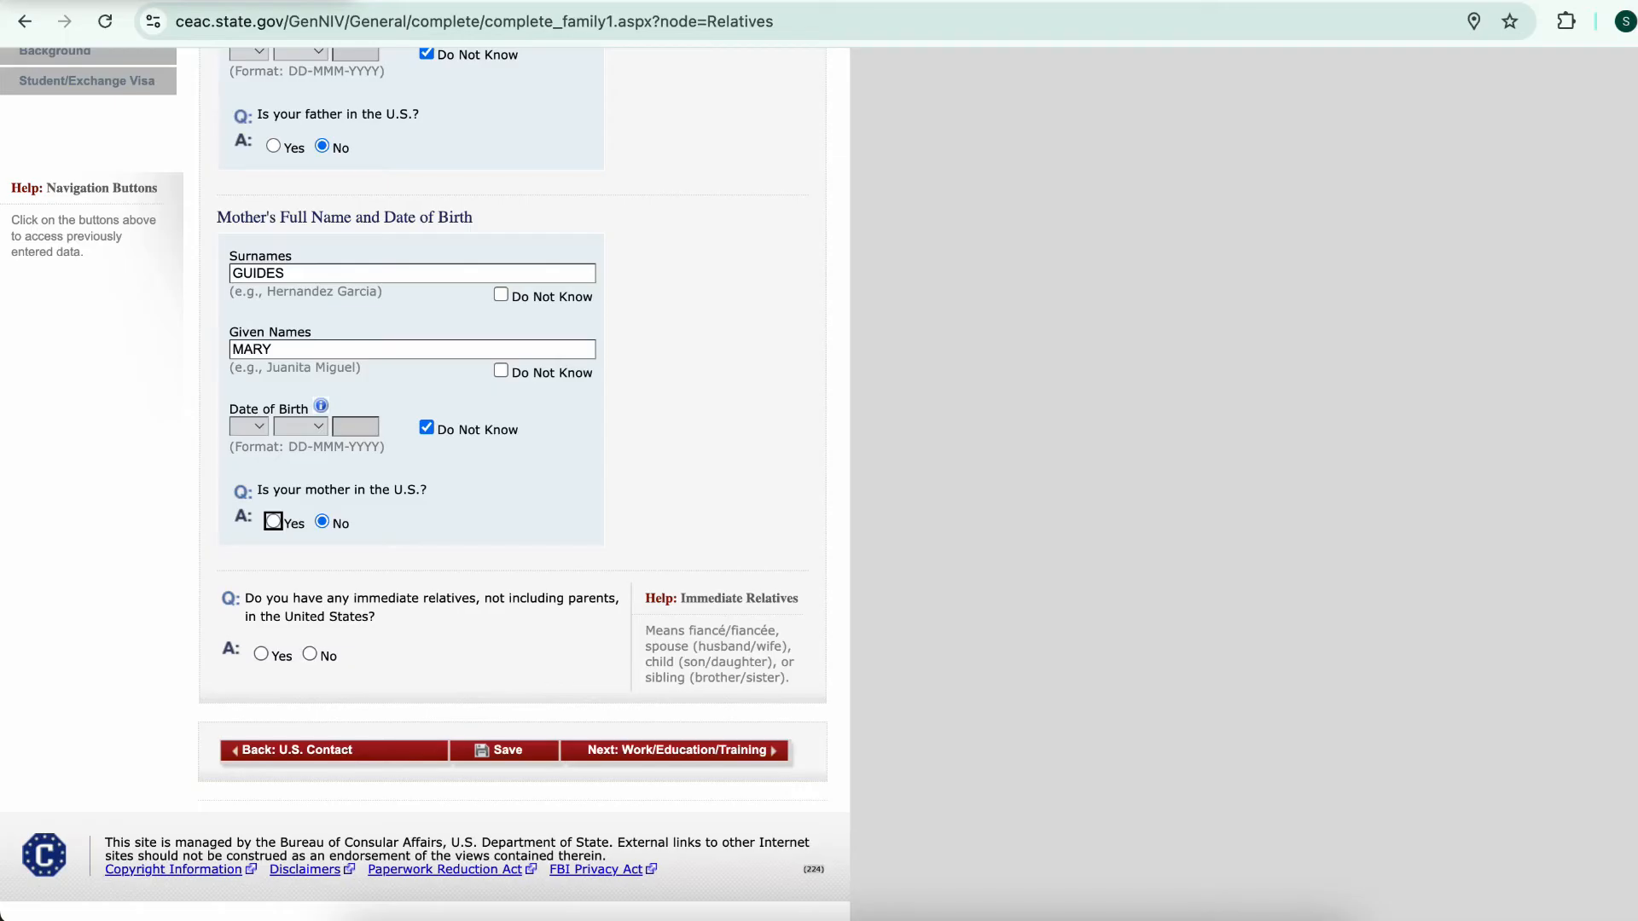
{"action": "left_click", "coordinate": [310, 654]}
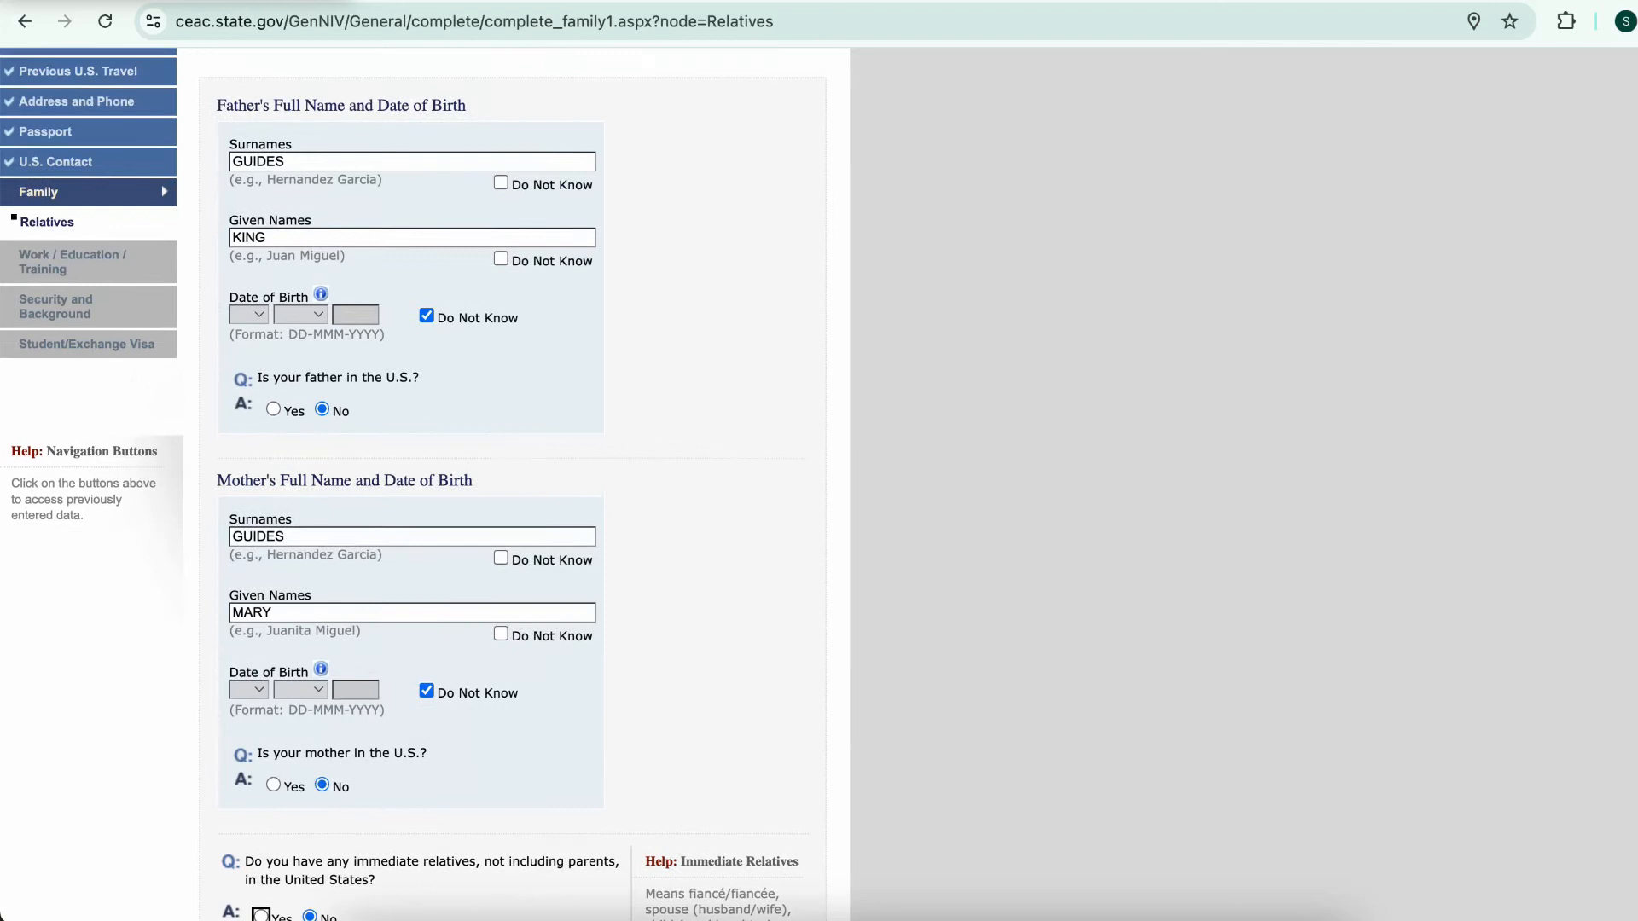
{"action": "scroll", "coordinate": [310, 654], "scroll_direction": "down", "scroll_amount": 4}
{"action": "left_click", "coordinate": [504, 750]}
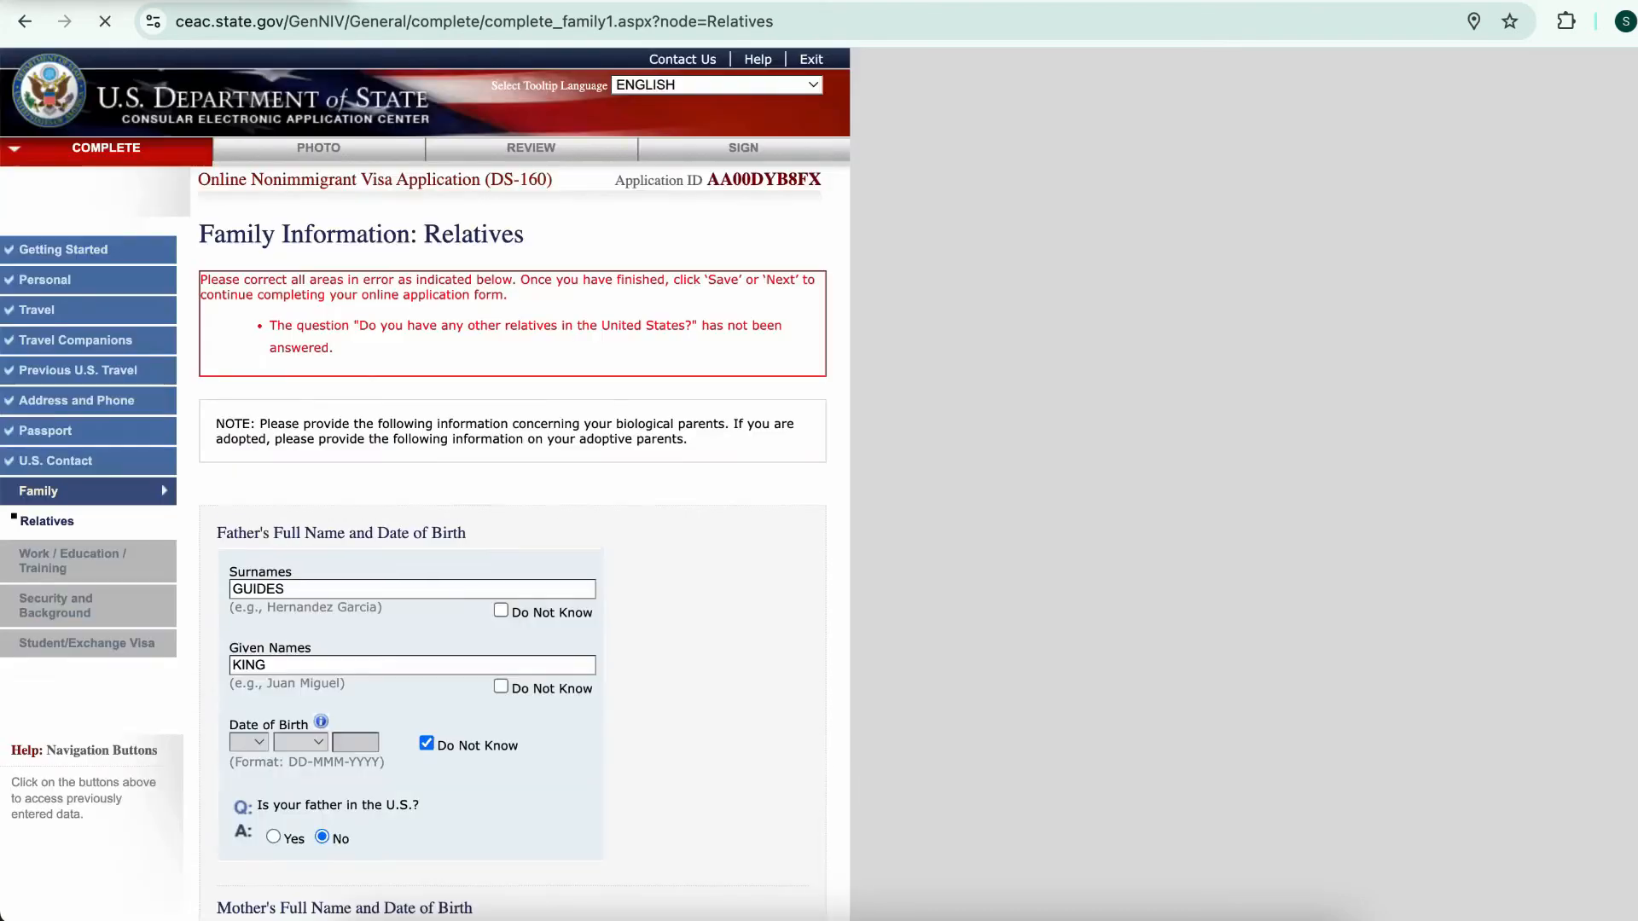
Answer No to having other relatives in the United States and continue to Work/Education/Training
{"action": "scroll", "coordinate": [512, 512], "scroll_direction": "down", "scroll_amount": 3}
{"action": "scroll", "coordinate": [512, 512], "scroll_direction": "down", "scroll_amount": 3}
{"action": "scroll", "coordinate": [512, 512], "scroll_direction": "up", "scroll_amount": 4}
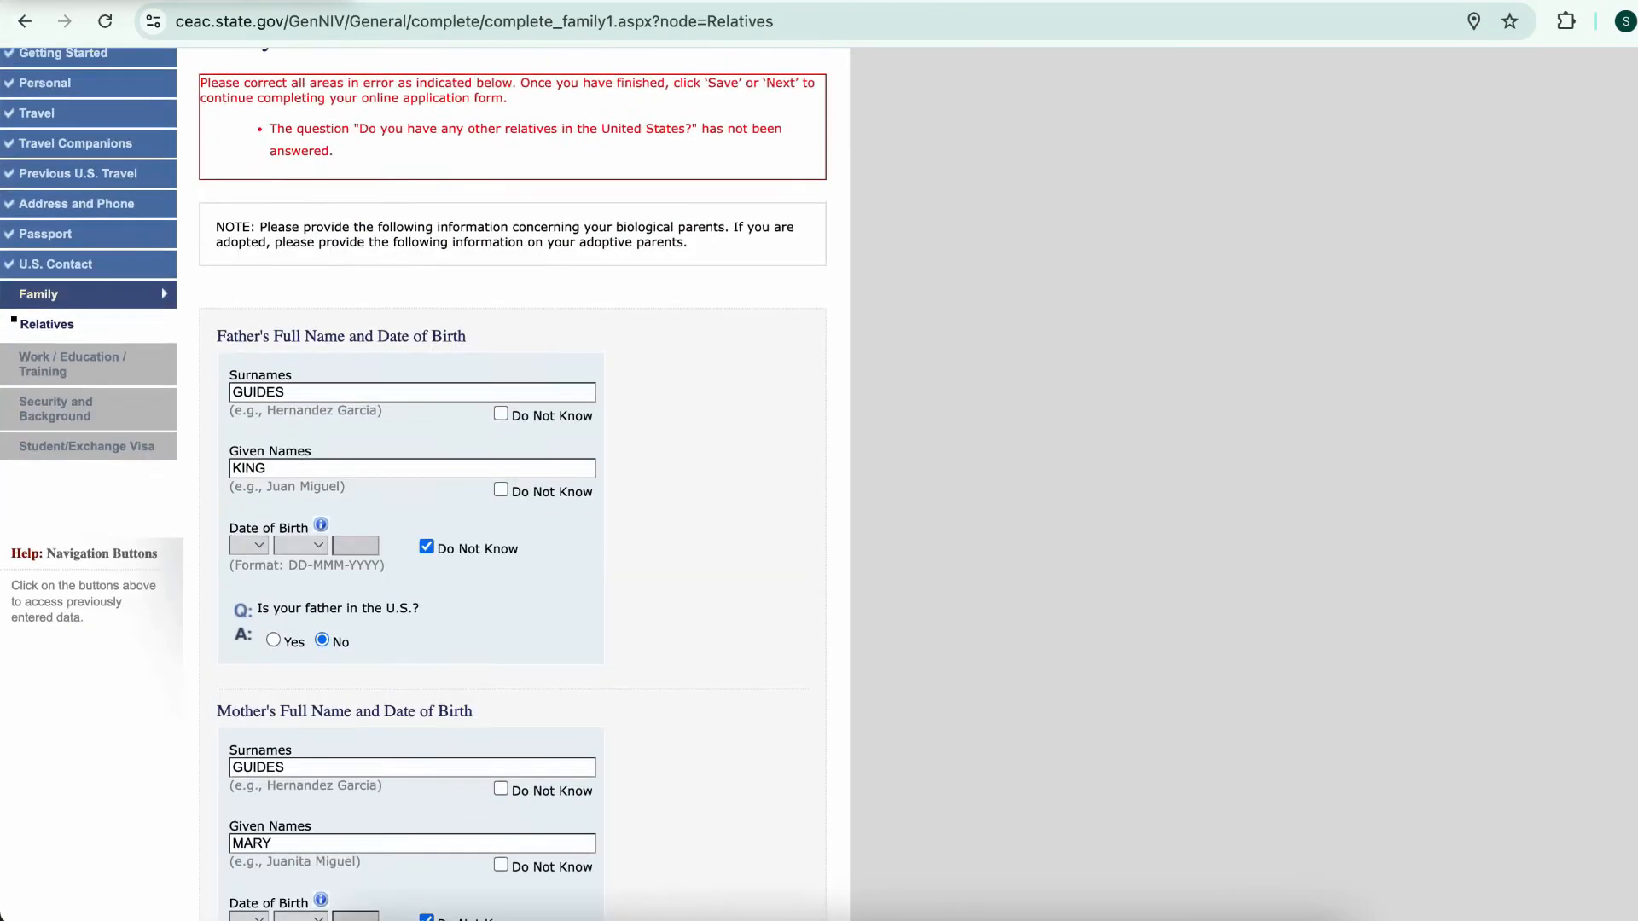
{"action": "scroll", "coordinate": [512, 512], "scroll_direction": "down", "scroll_amount": 6}
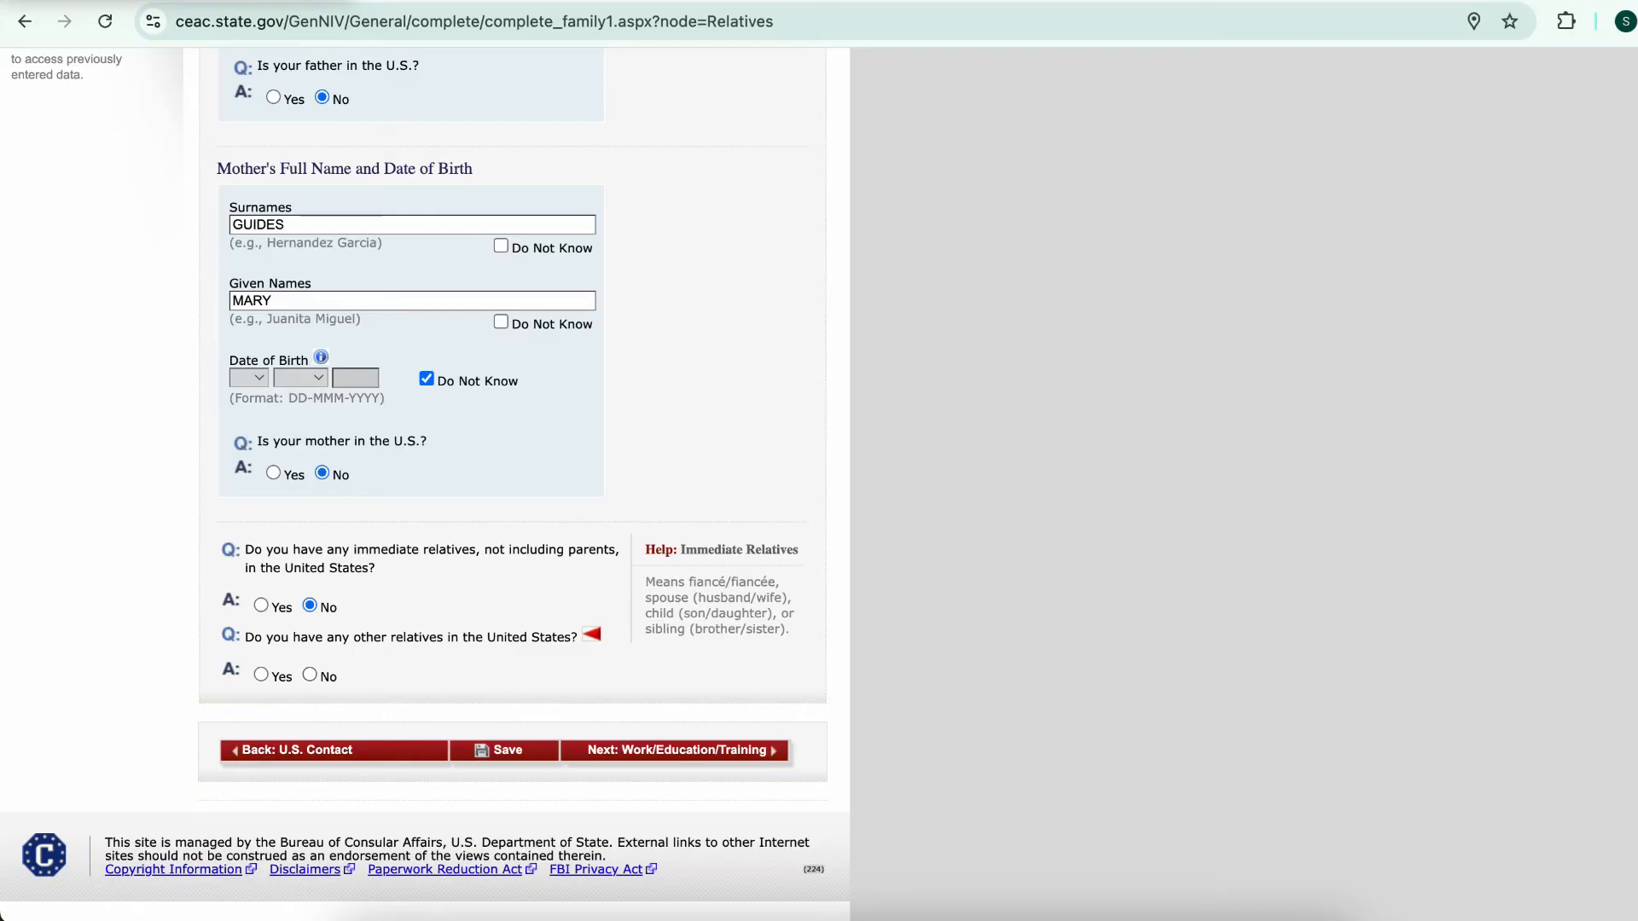
{"action": "left_click", "coordinate": [310, 675]}
{"action": "scroll", "coordinate": [511, 484], "scroll_direction": "down", "scroll_amount": 1}
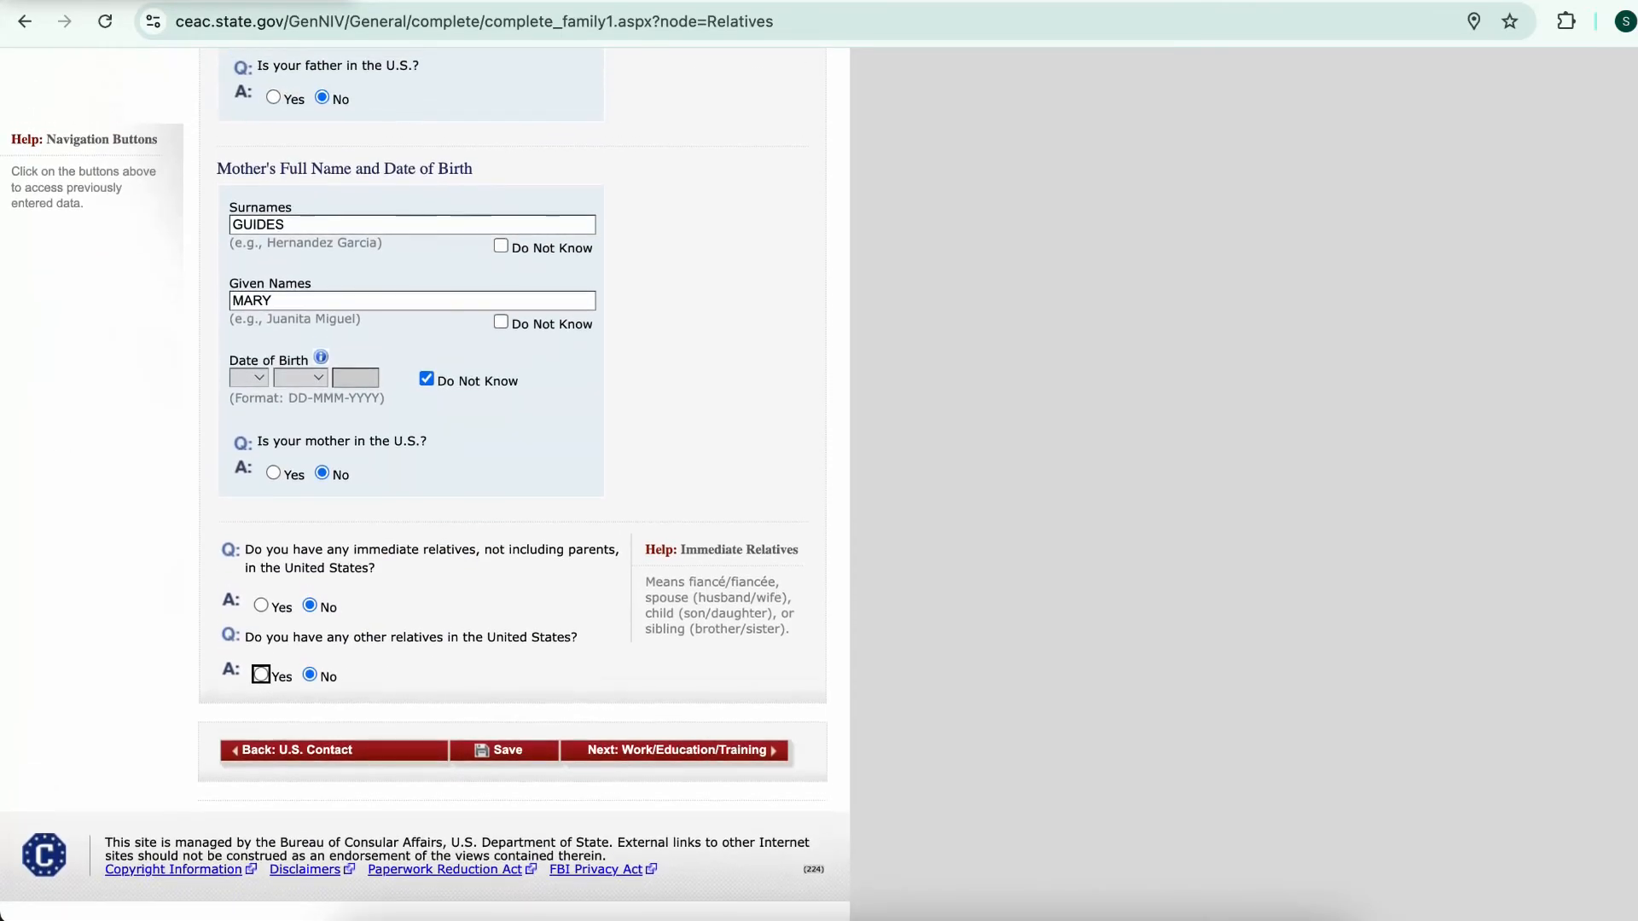
{"action": "left_click", "coordinate": [674, 750]}
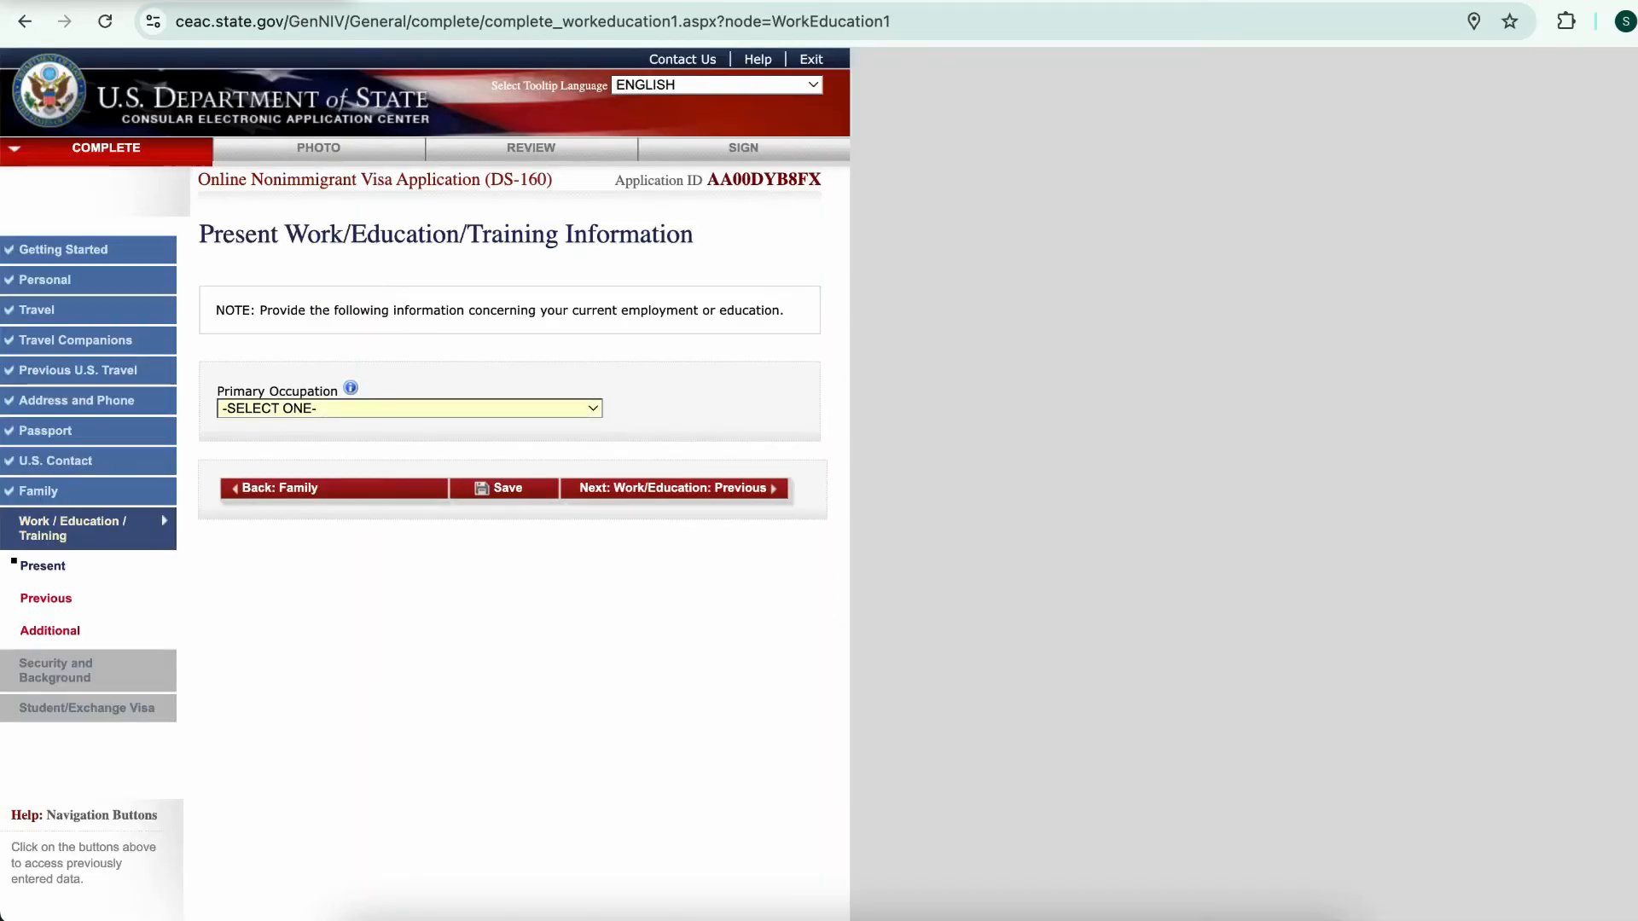
Choose EDUCATION as the primary occupation and start entering the school's name
{"action": "left_click", "coordinate": [409, 409]}
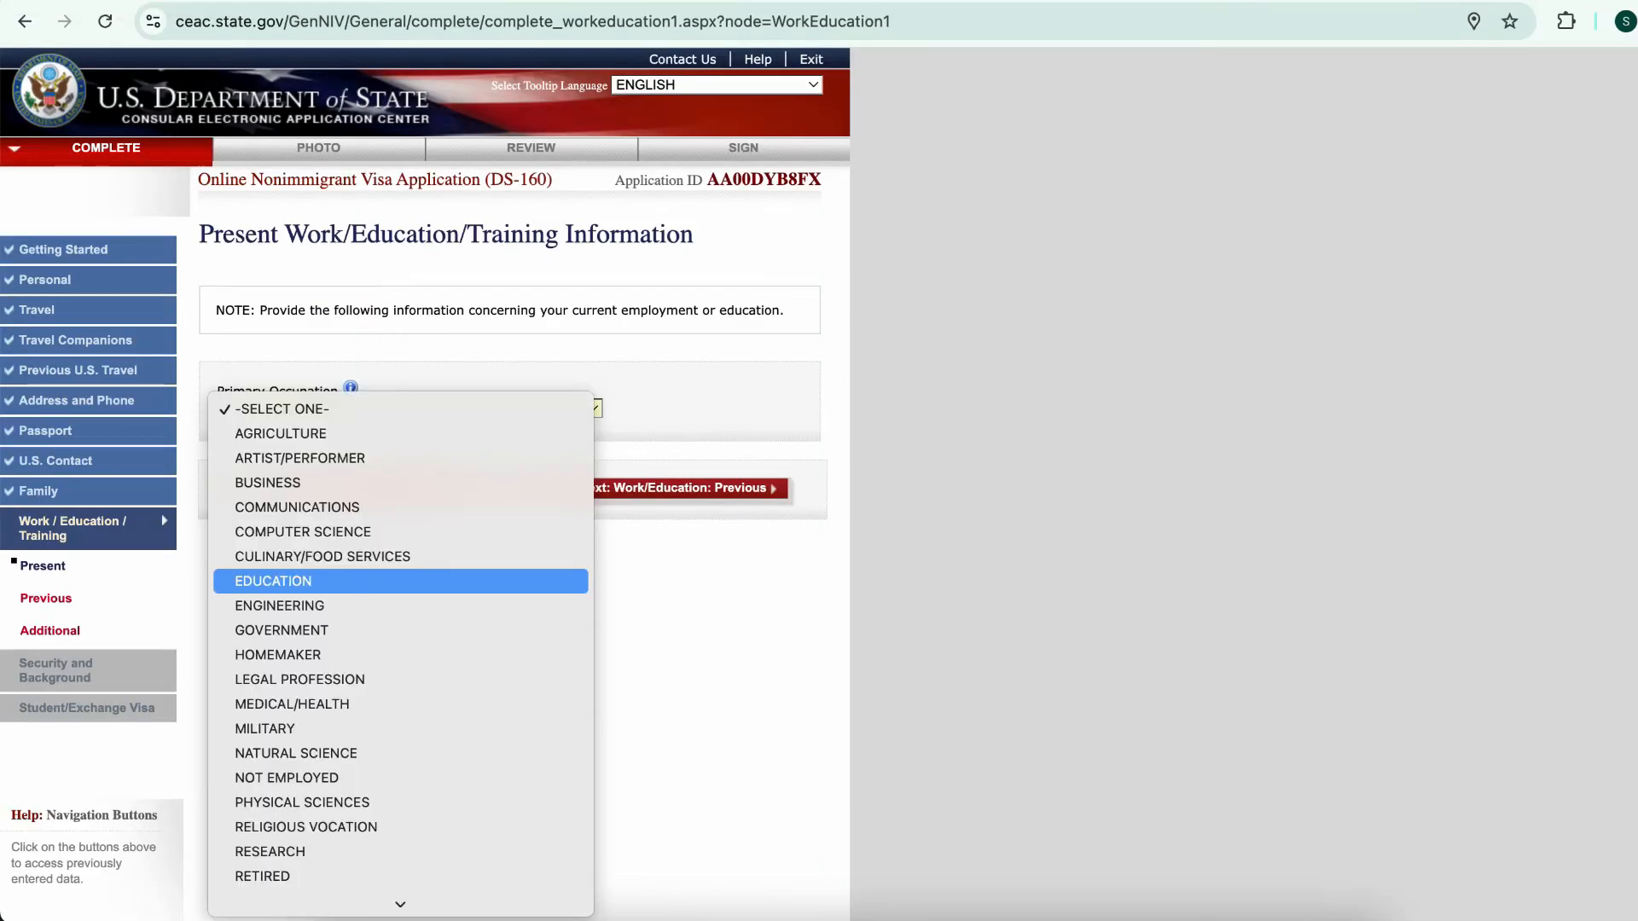
{"action": "key", "text": "Return"}
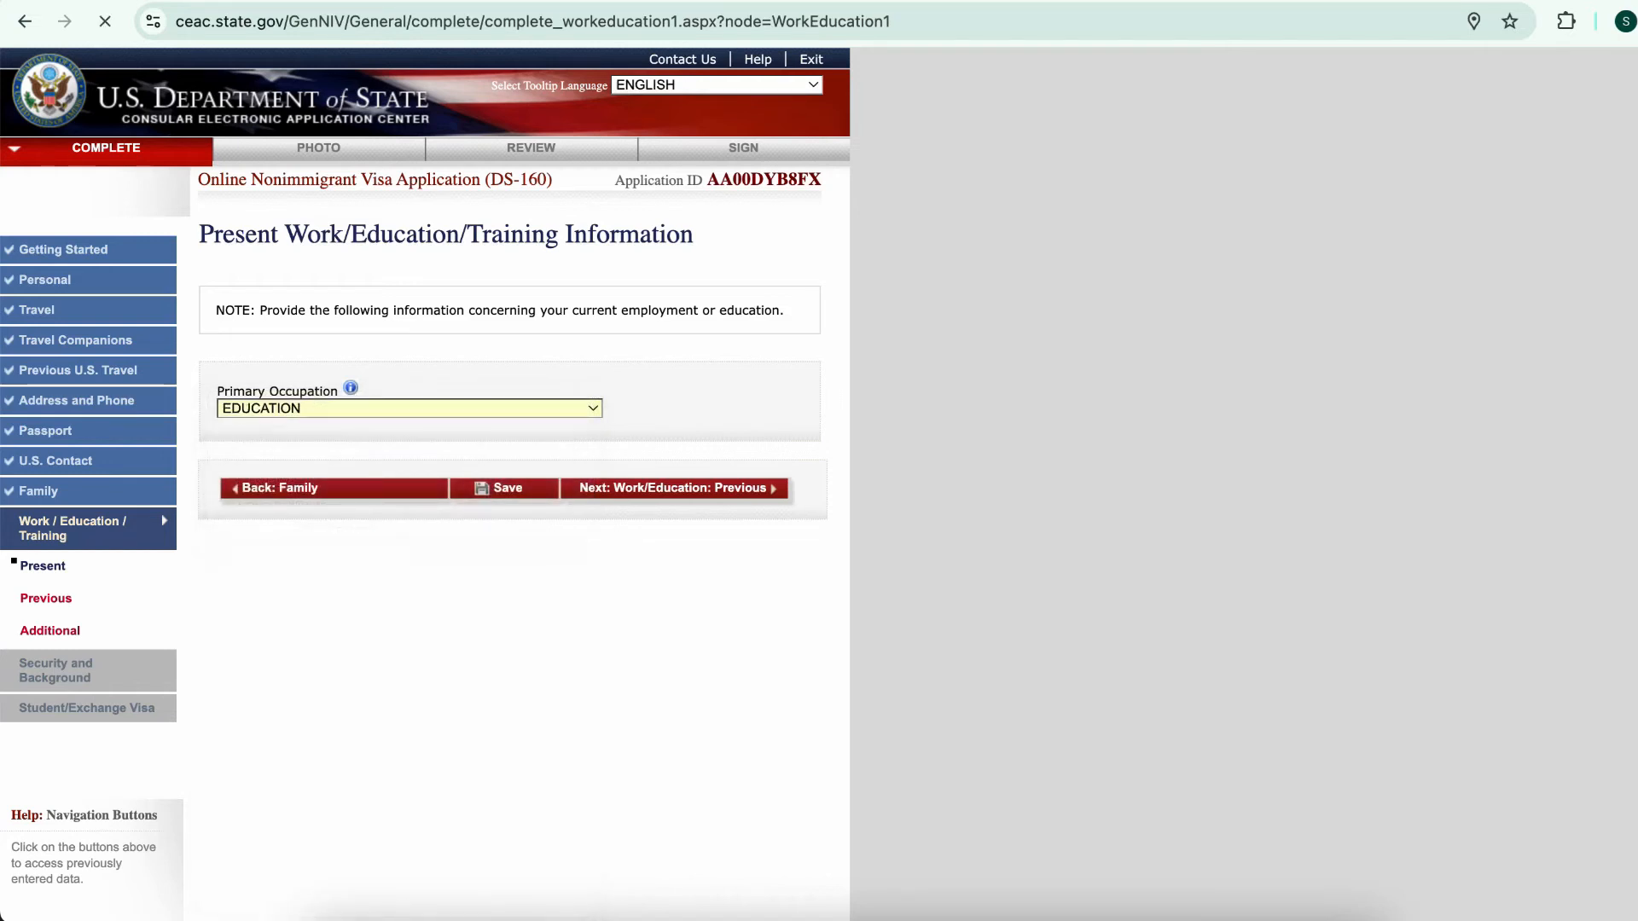
{"action": "scroll", "coordinate": [511, 484], "scroll_direction": "down", "scroll_amount": 2}
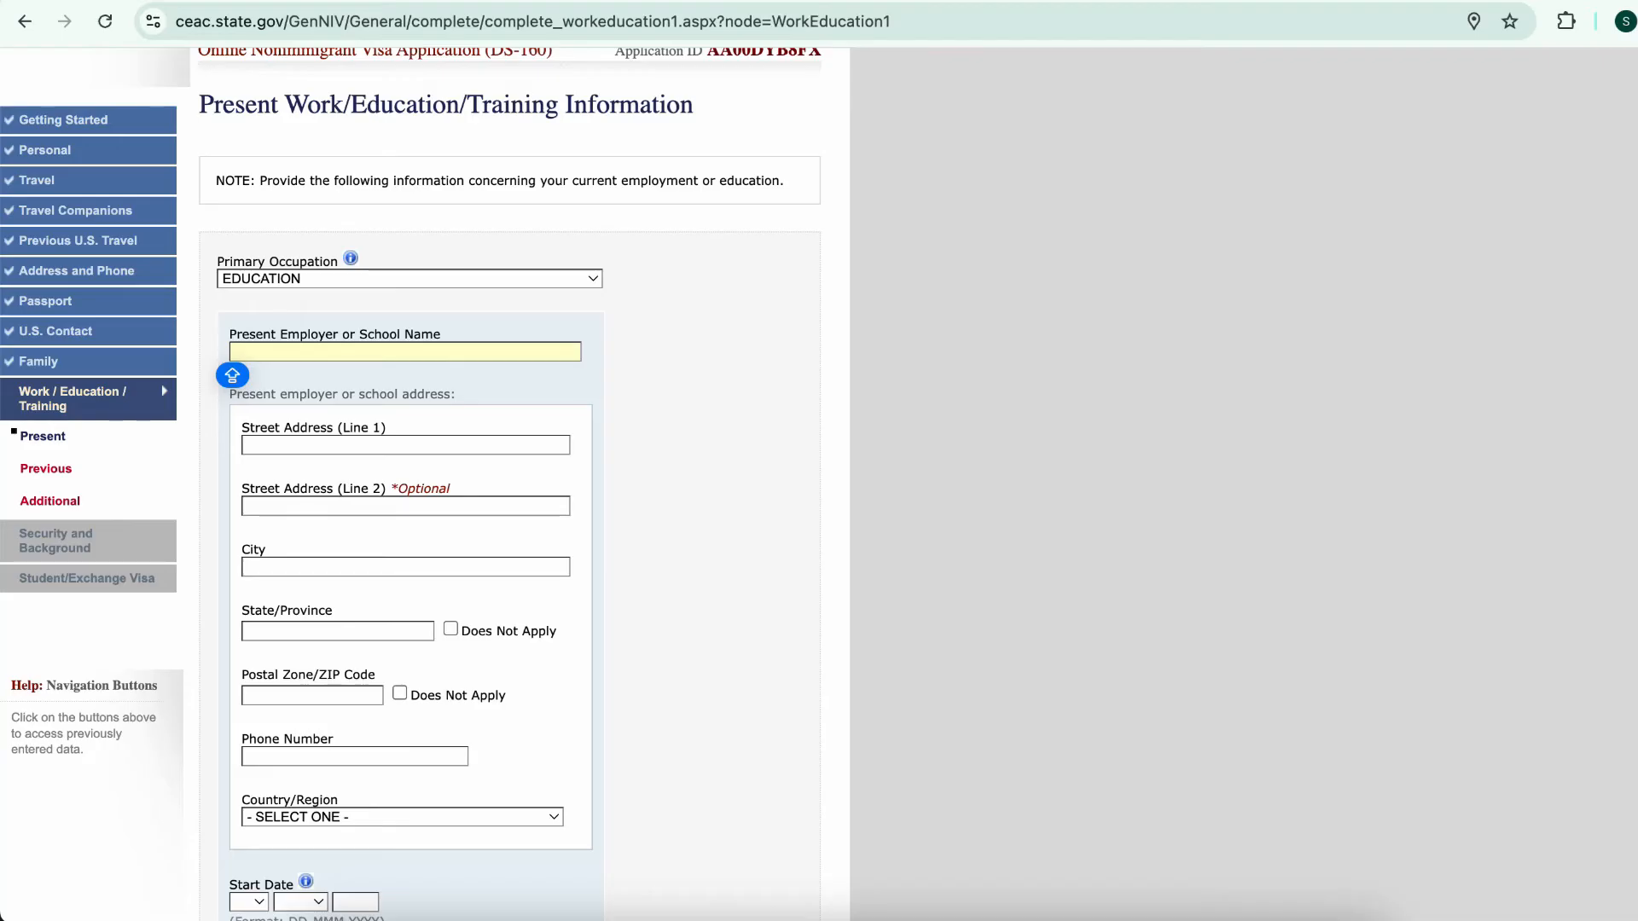
{"action": "type", "text": "UNI"}
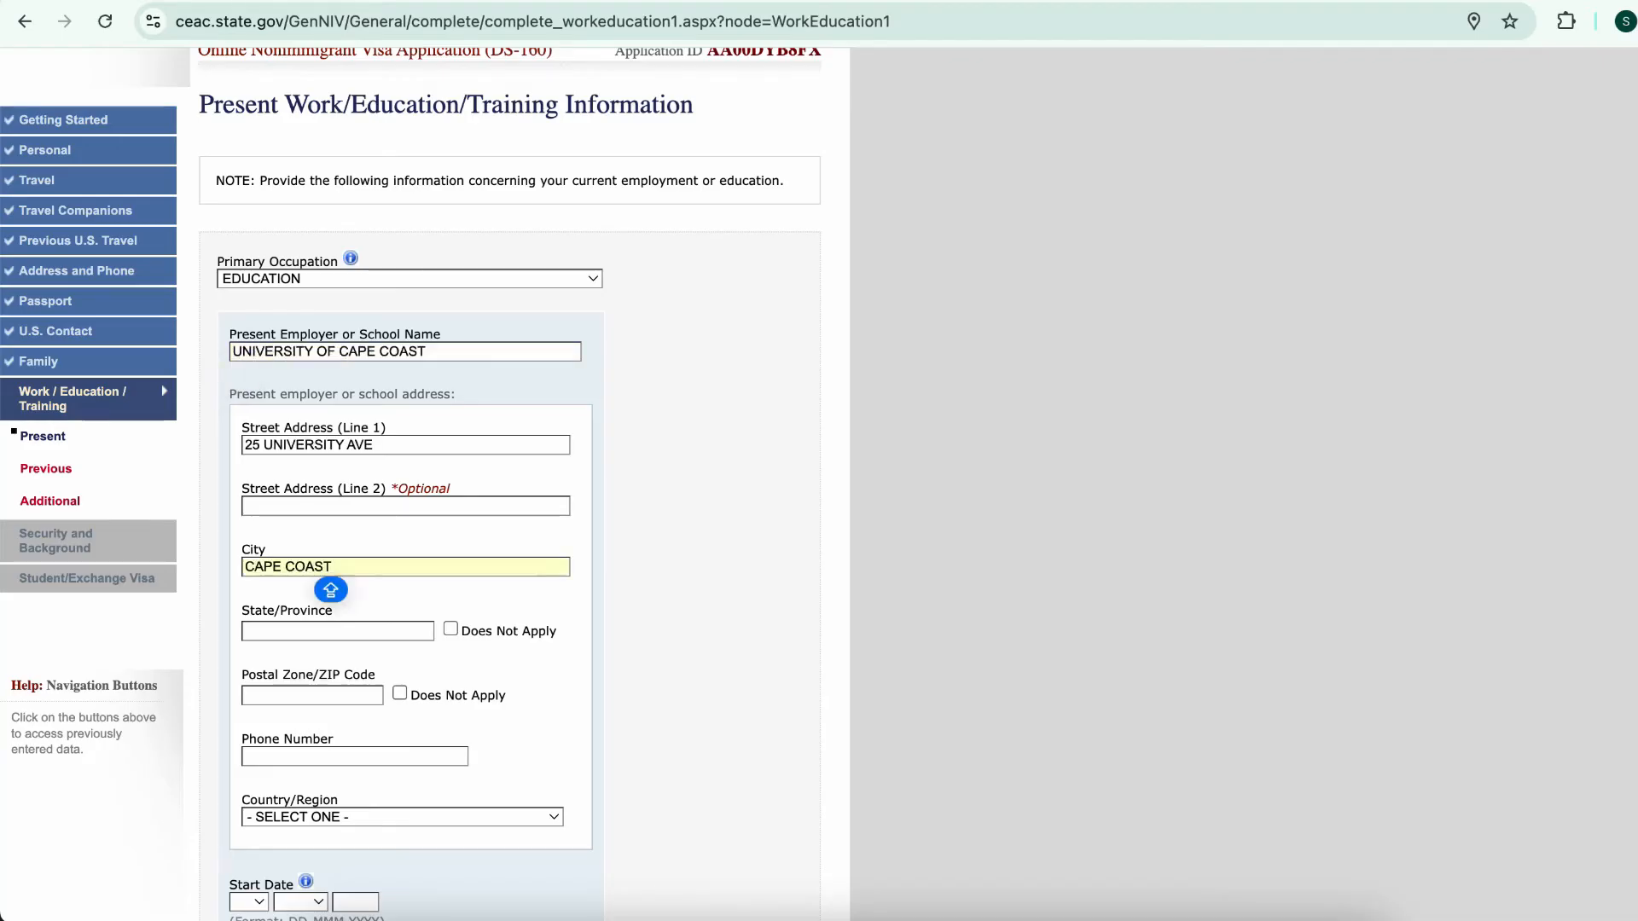
{"action": "scroll", "coordinate": [512, 485], "scroll_direction": "down", "scroll_amount": 2}
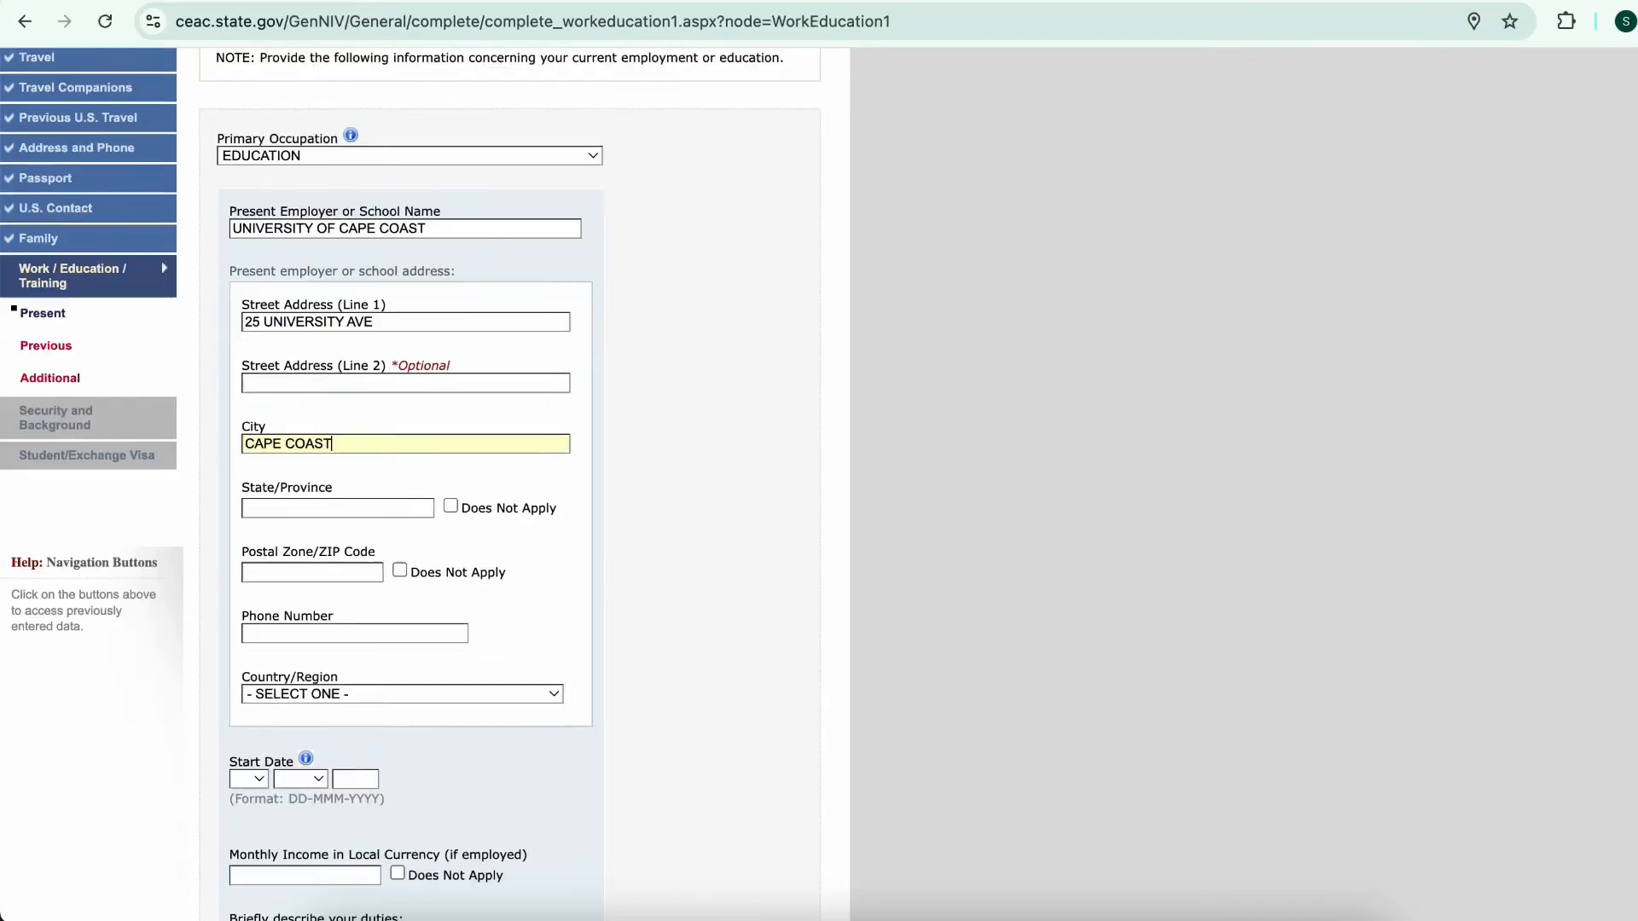
{"action": "scroll", "coordinate": [512, 484], "scroll_direction": "down", "scroll_amount": 1}
Mark state/province as not applicable, enter postal code 00233 and the school's phone number
{"action": "left_click", "coordinate": [450, 427]}
{"action": "key", "text": "Tab"}
{"action": "type", "text": "00233"}
{"action": "key", "text": "Caps_Lock"}
{"action": "key", "text": "Tab"}
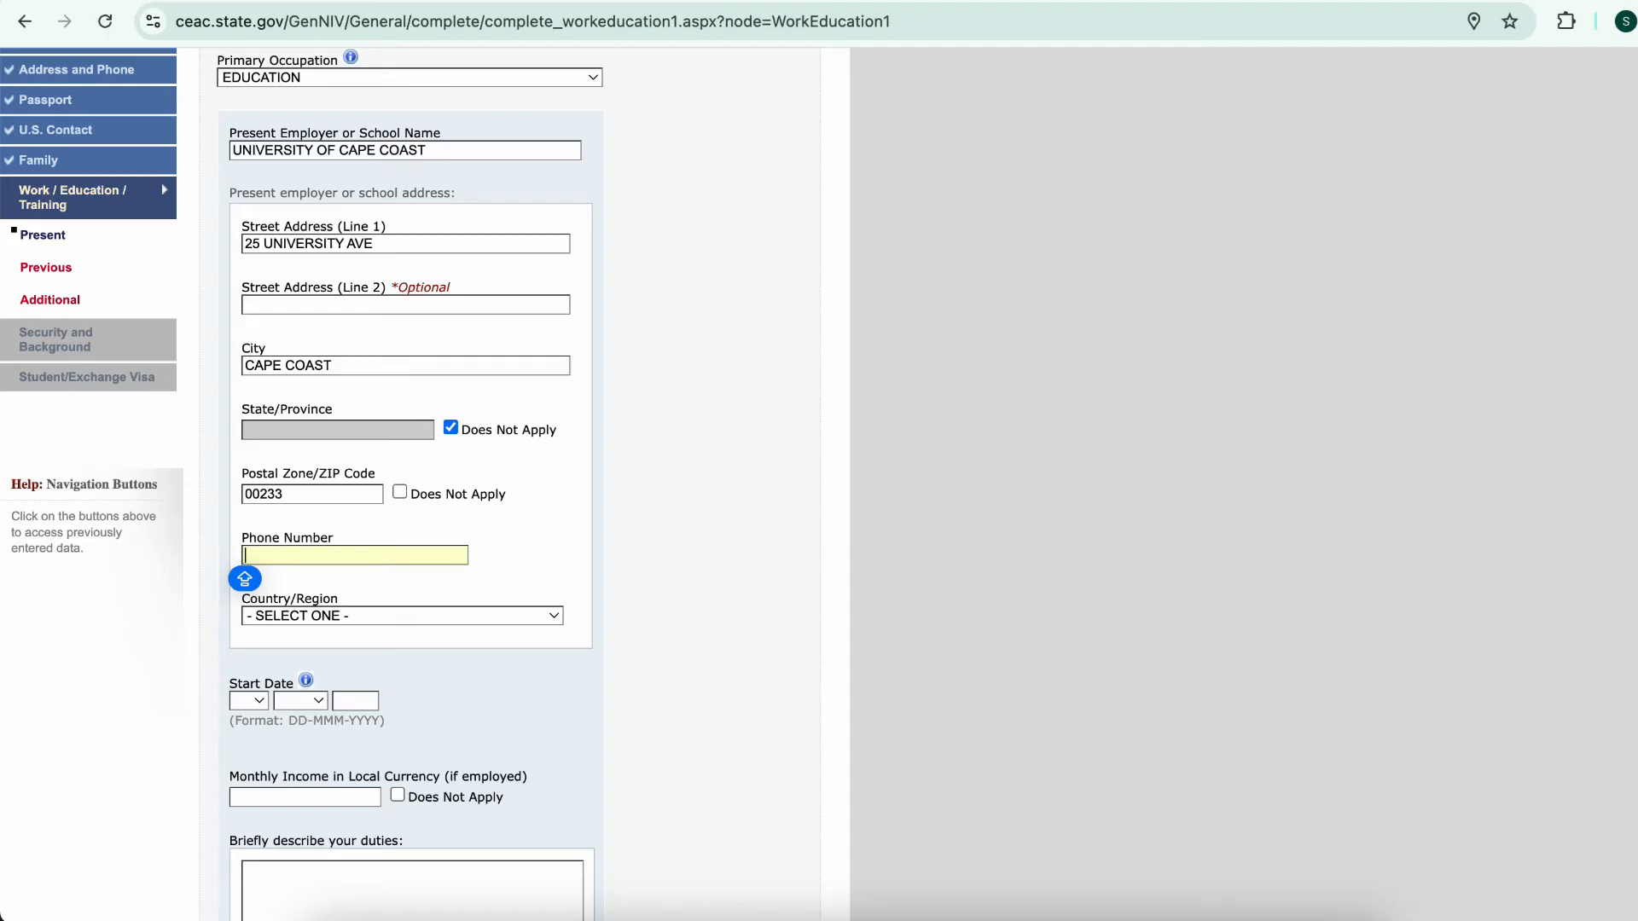
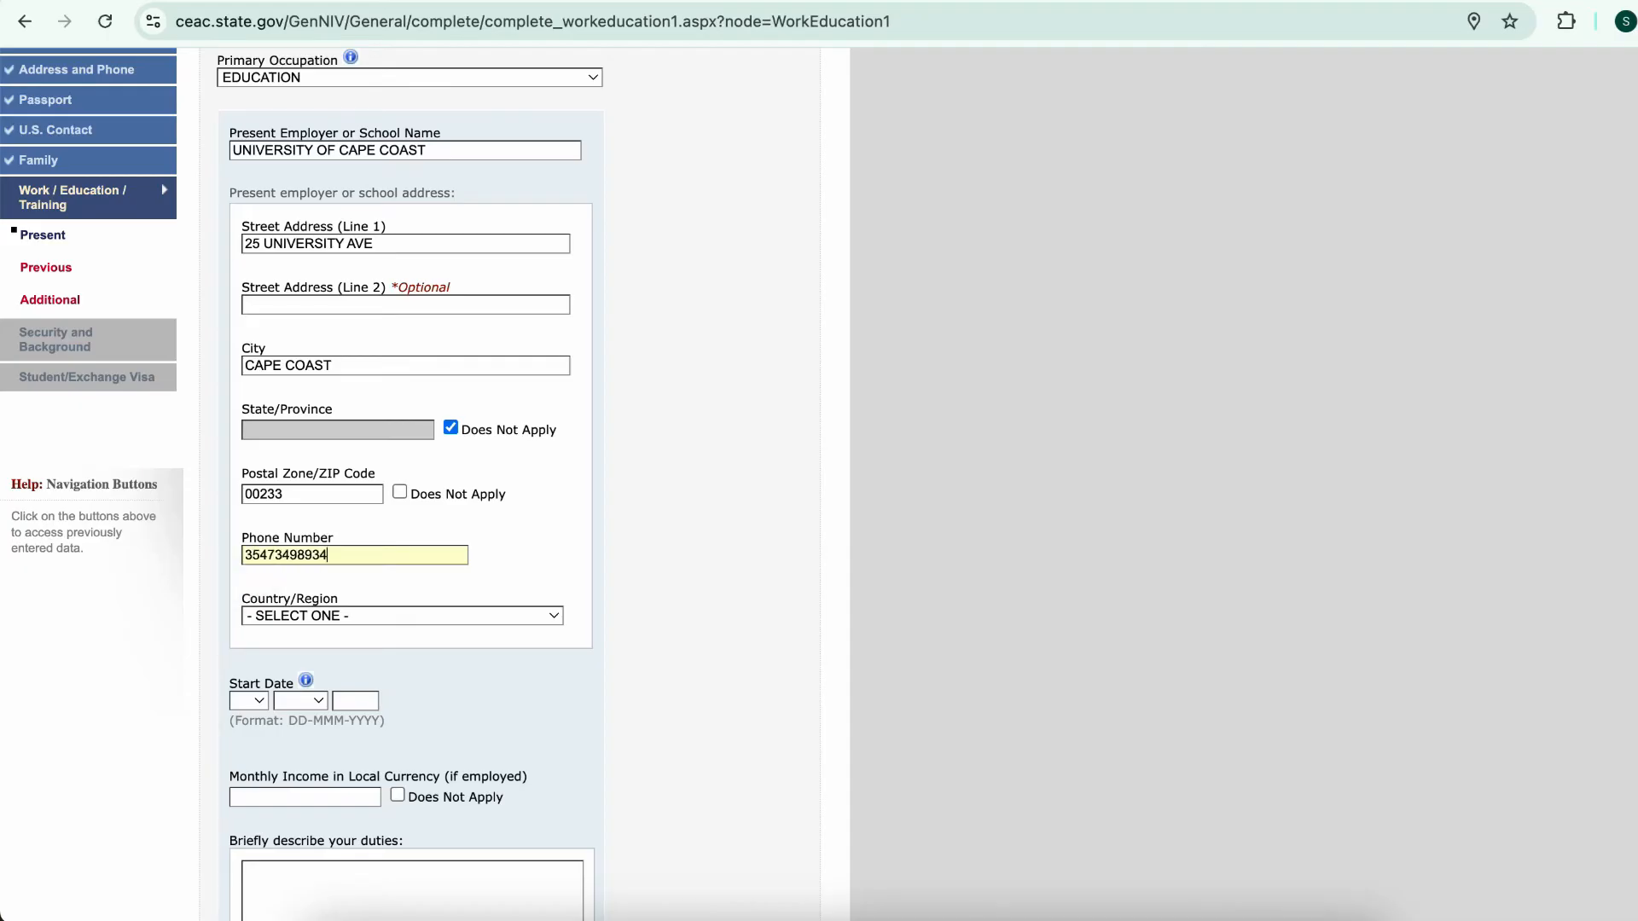
{"action": "left_click", "coordinate": [251, 555]}
{"action": "key", "text": "BackSpace"}
{"action": "type", "text": "0"}
Set the employer's country to GHANA and the monthly income to 800
{"action": "key", "text": "Tab"}
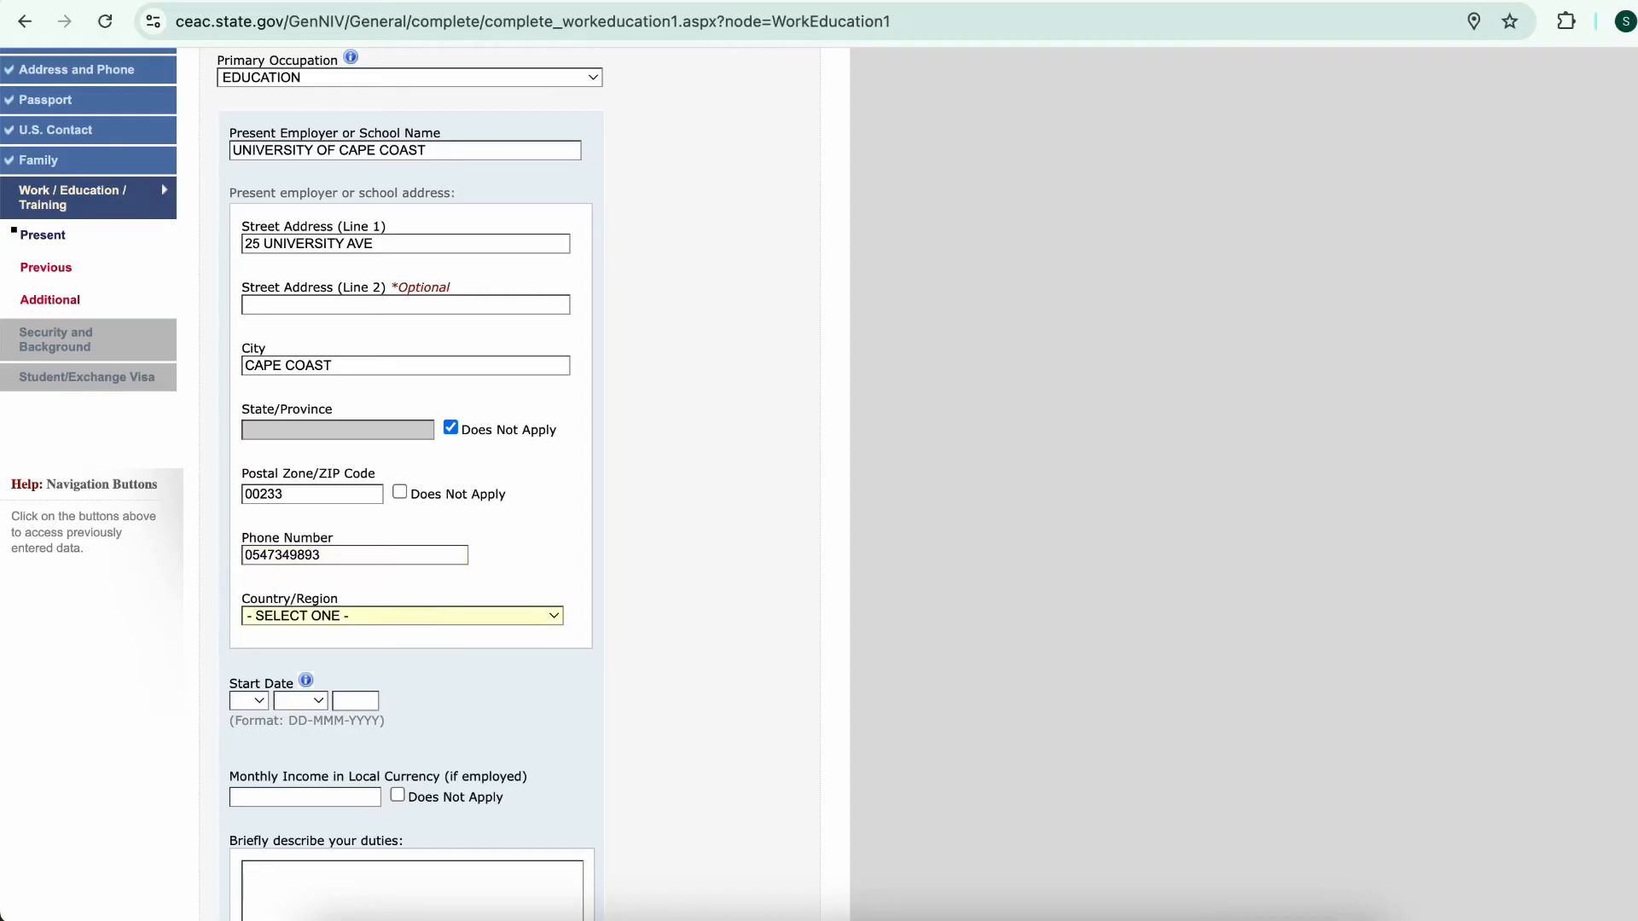
{"action": "key", "text": "space"}
{"action": "key", "text": "g"}
{"action": "key", "text": "h"}
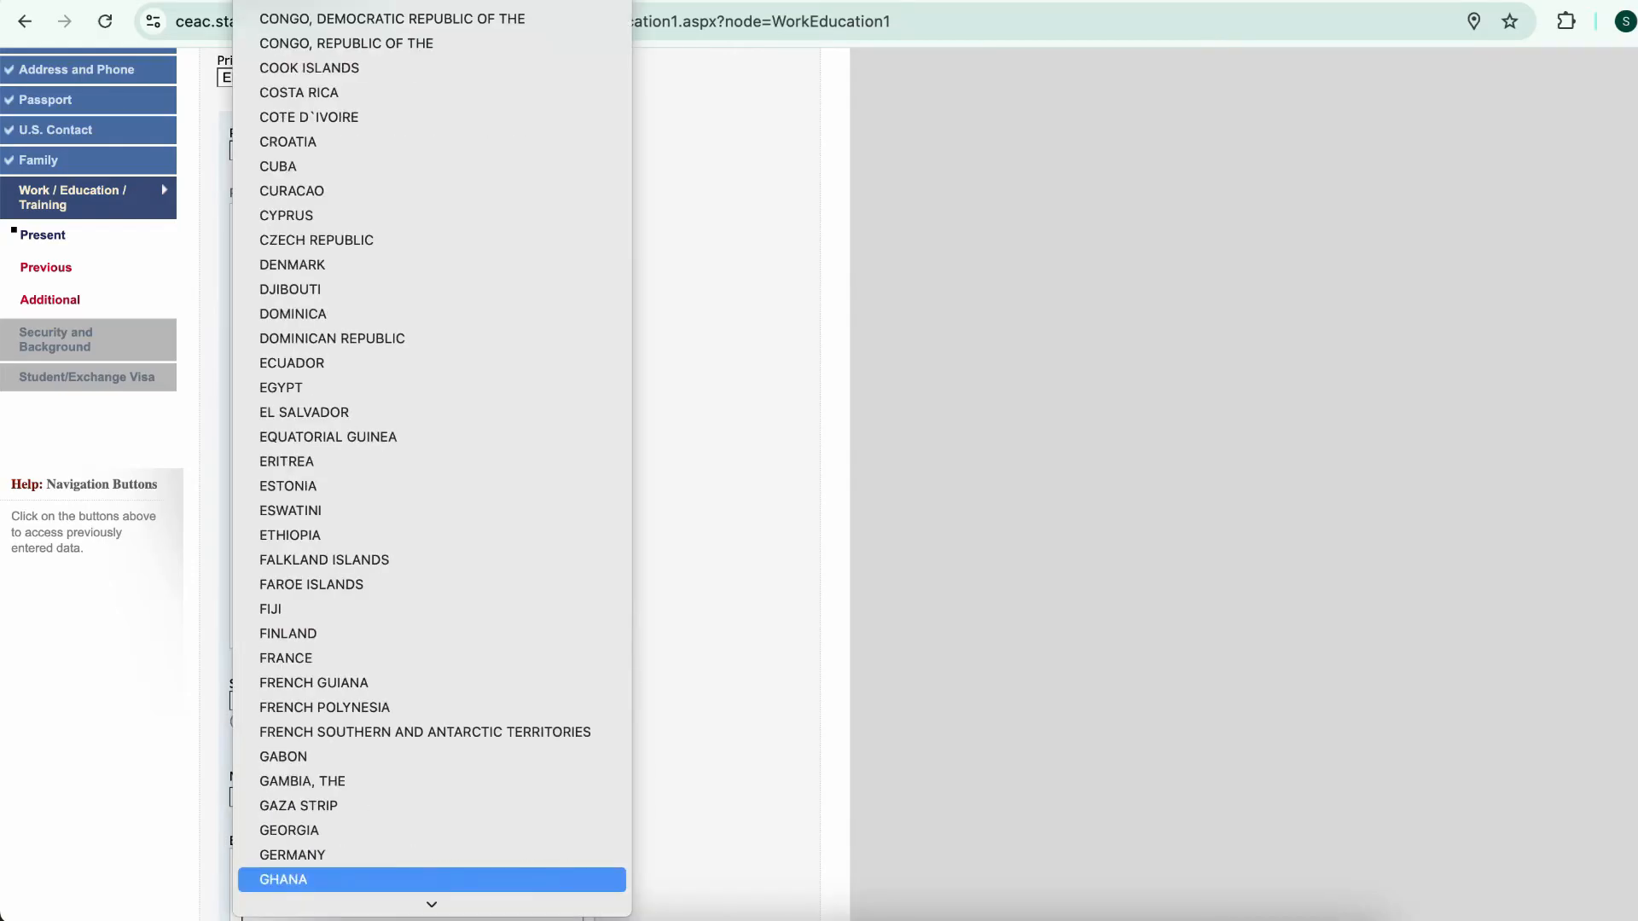
{"action": "key", "text": "Return"}
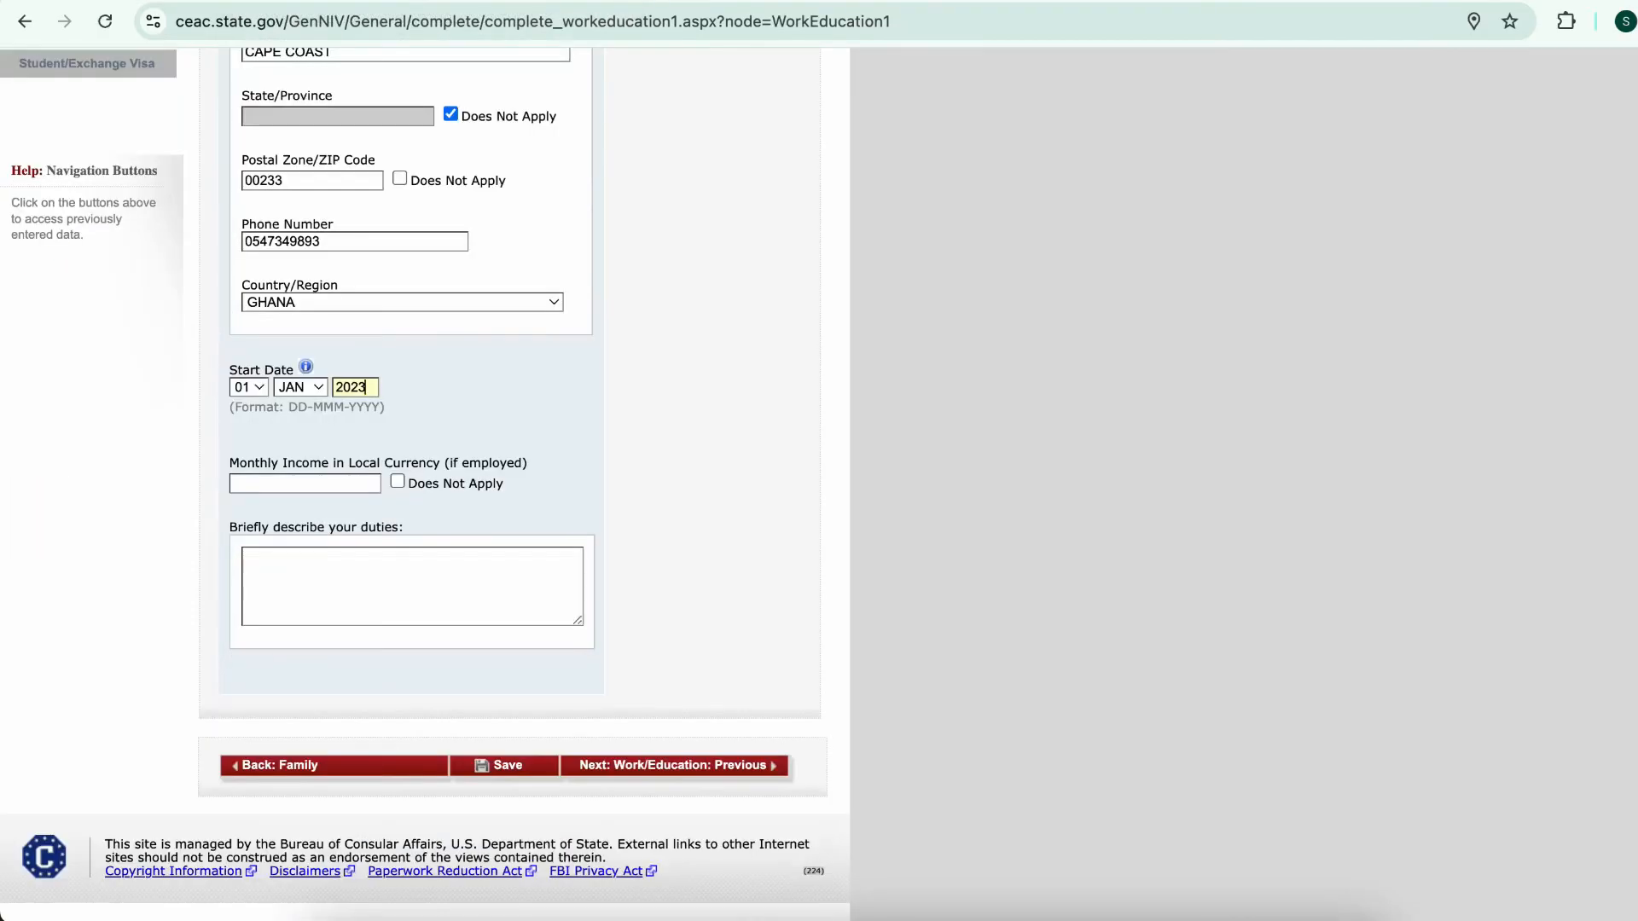
{"action": "key", "text": "Caps_Lock"}
{"action": "key", "text": "Tab"}
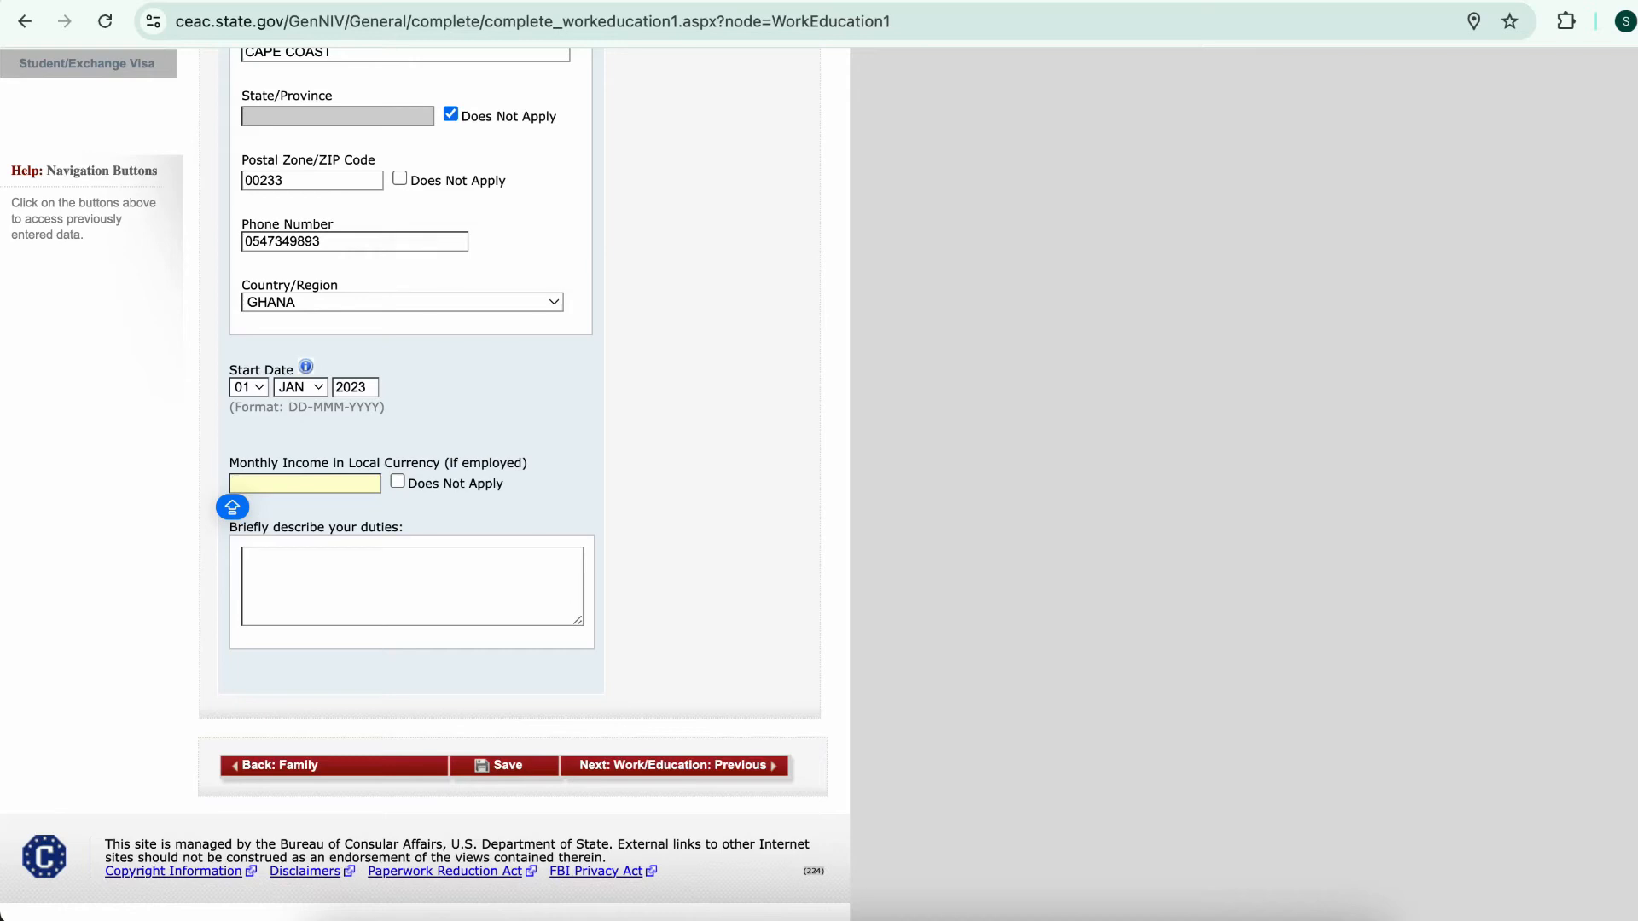
{"action": "type", "text": "800"}
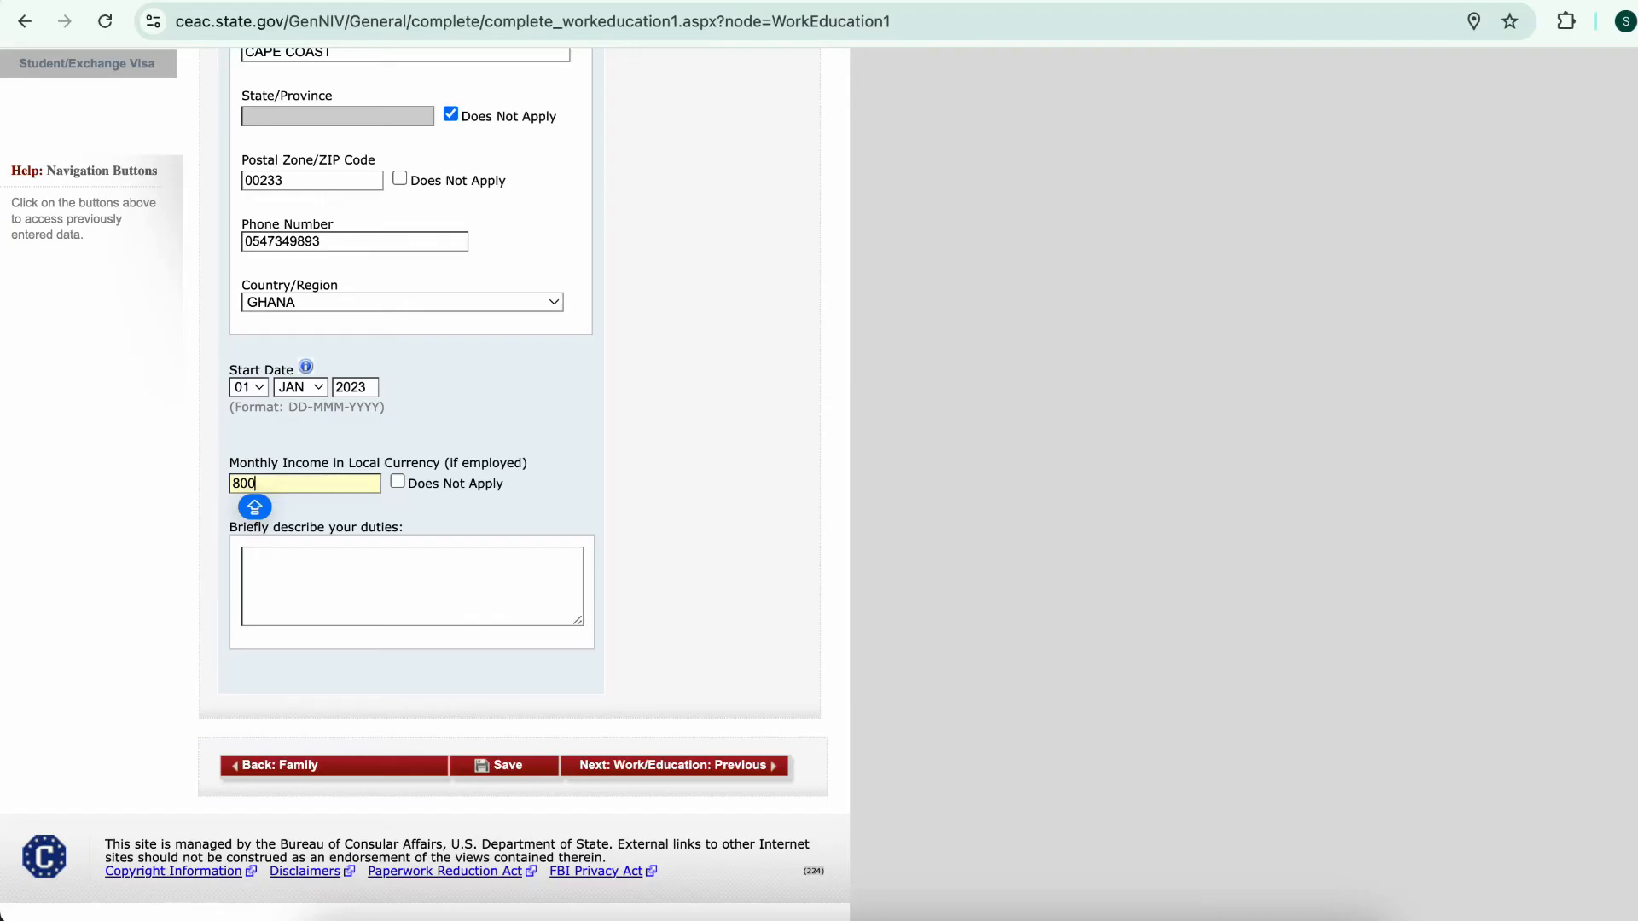
{"action": "left_click", "coordinate": [546, 507]}
Describe the teaching-assistant duties and save, advancing to the Previous Work/Education page
{"action": "scroll", "coordinate": [511, 511], "scroll_direction": "down", "scroll_amount": 1}
{"action": "left_click", "coordinate": [413, 584]}
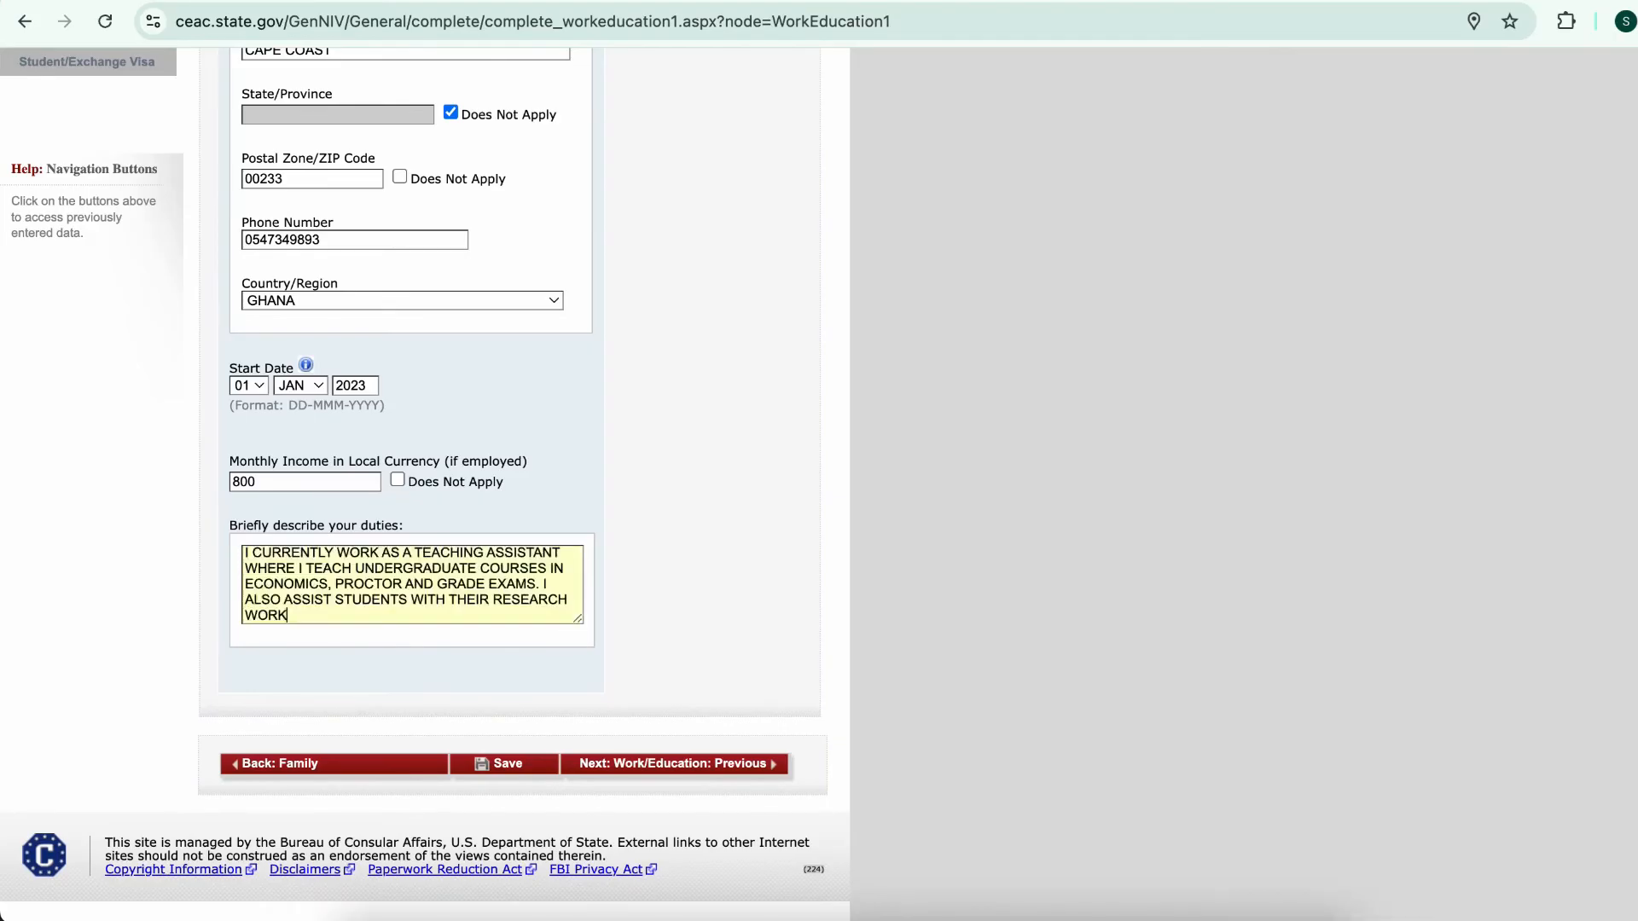
{"action": "type", "text": "."}
{"action": "scroll", "coordinate": [413, 584], "scroll_direction": "up", "scroll_amount": 1}
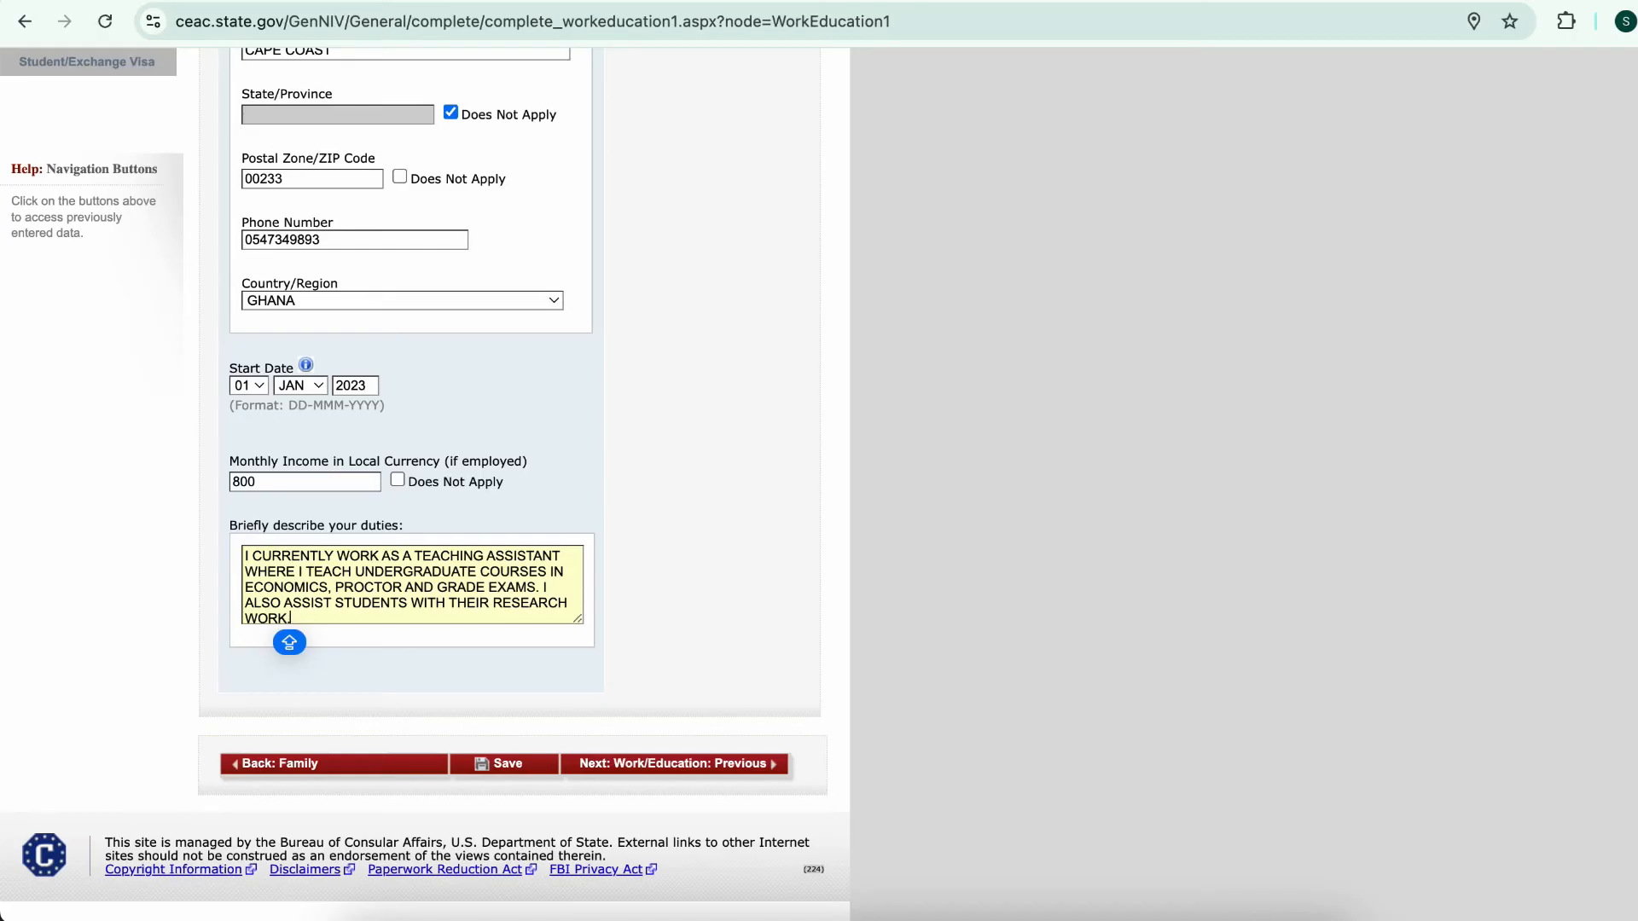
{"action": "scroll", "coordinate": [412, 585], "scroll_direction": "down", "scroll_amount": 1}
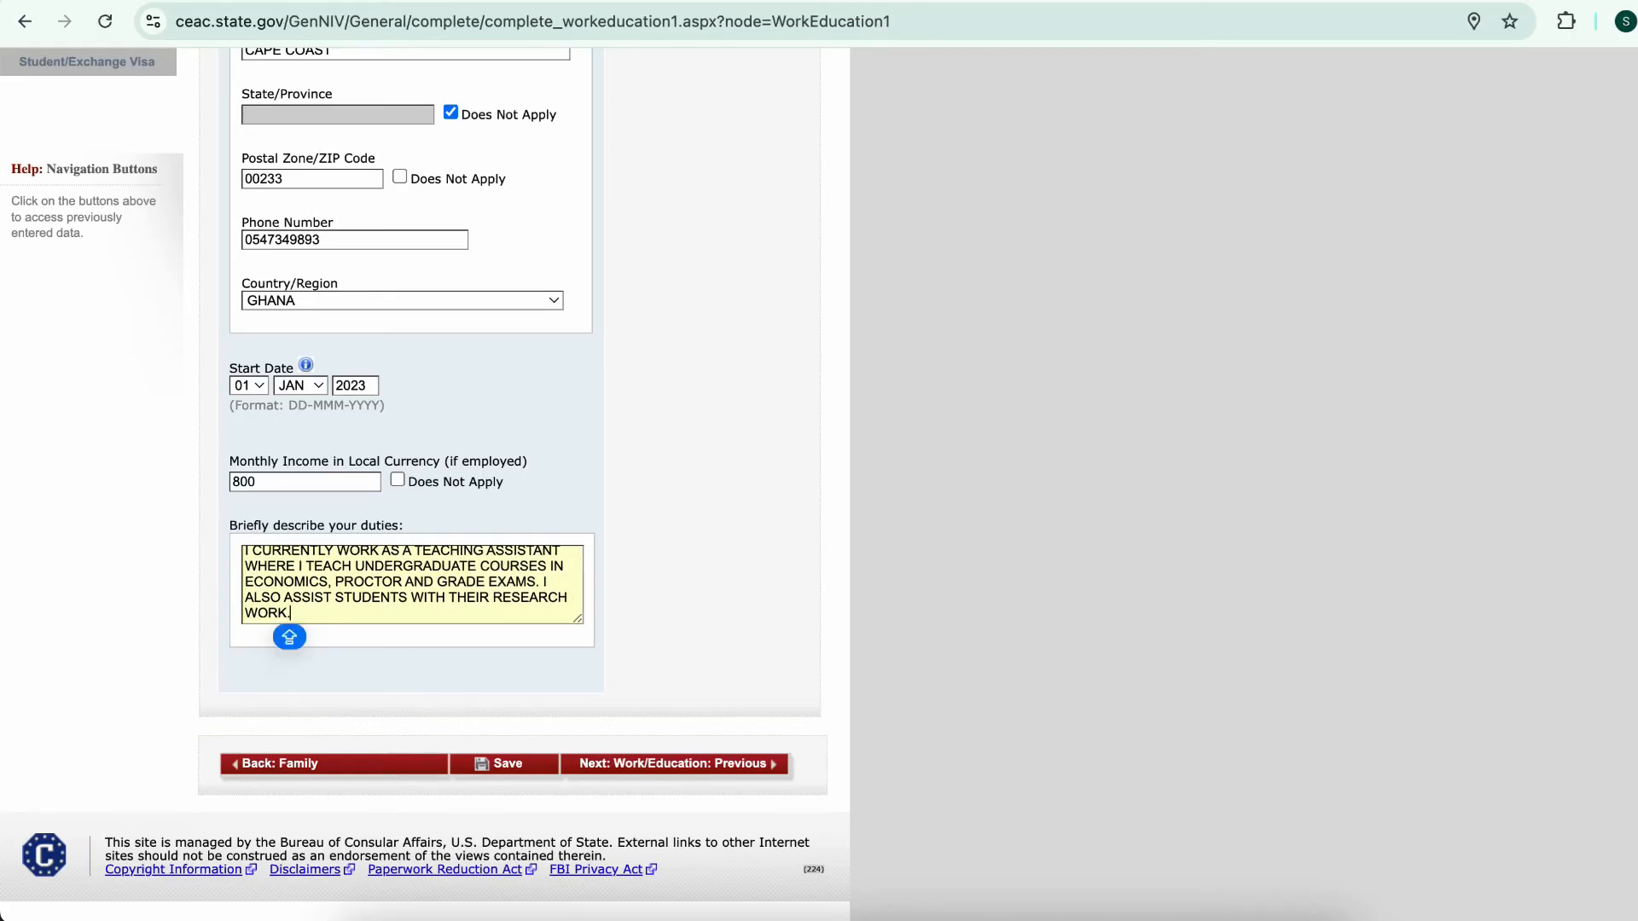
{"action": "left_click", "coordinate": [674, 764]}
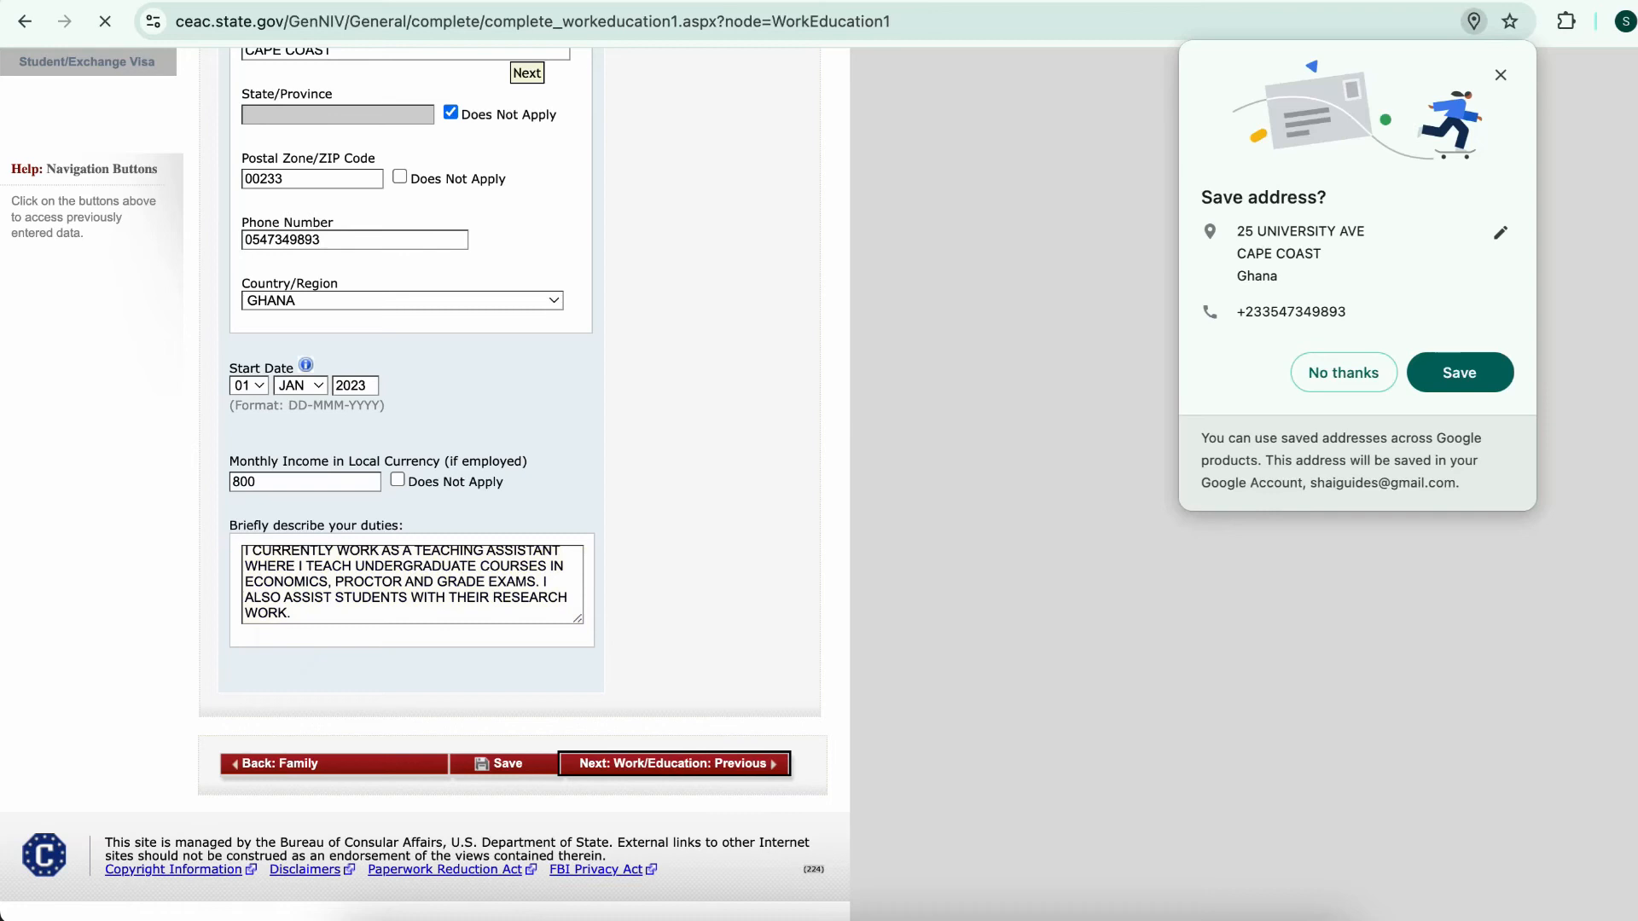
{"action": "left_click", "coordinate": [1500, 75]}
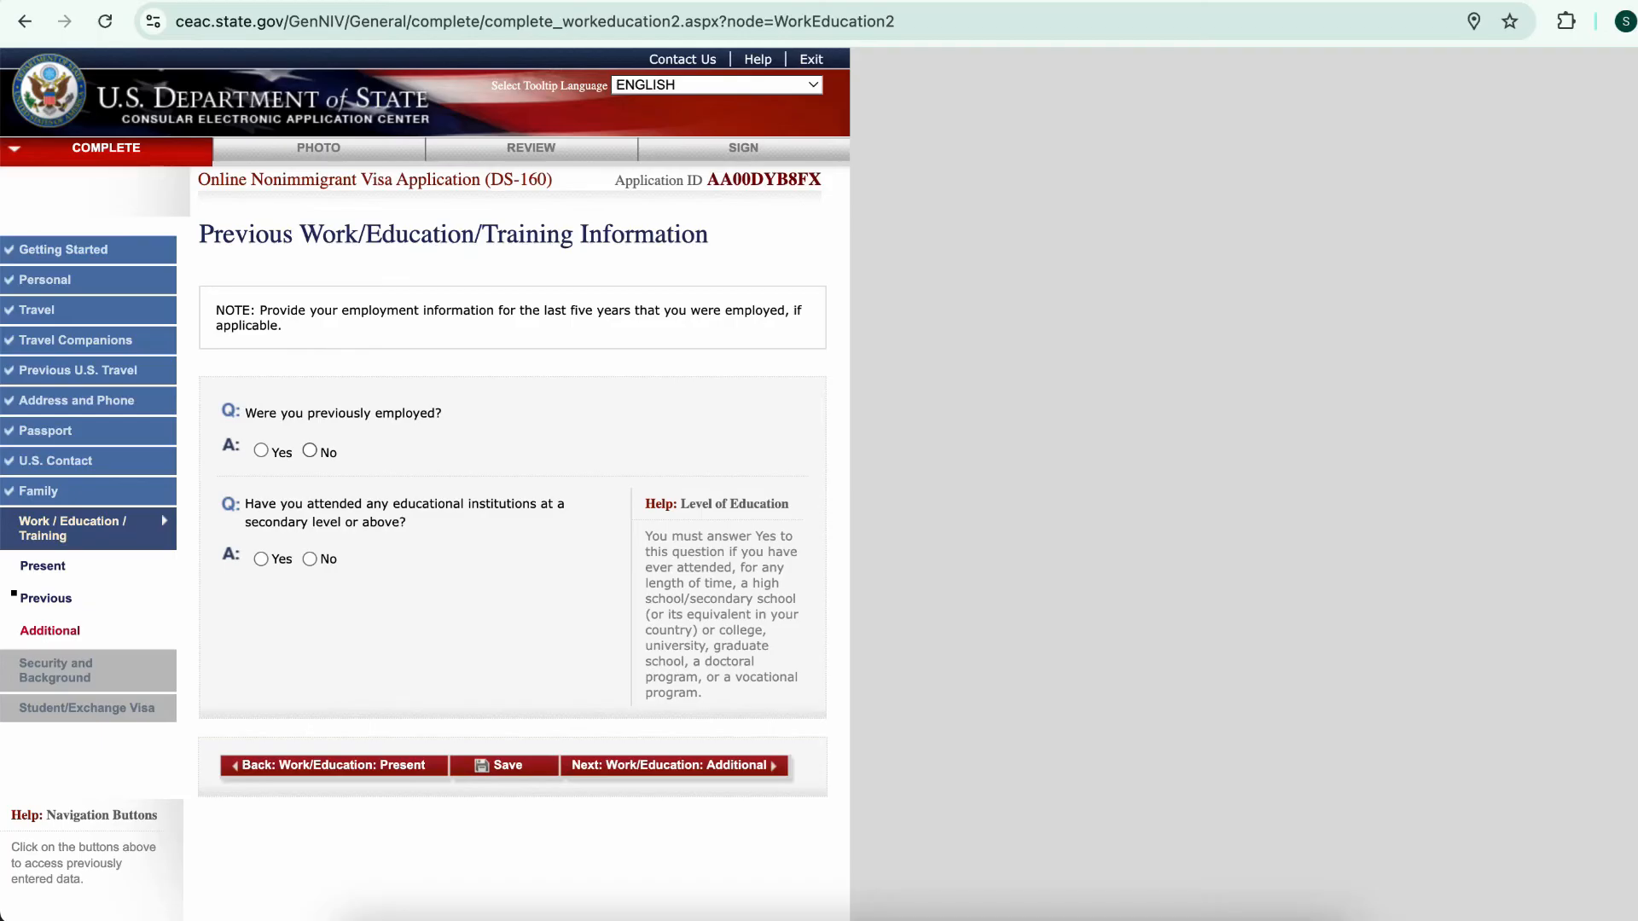
Answer No to previous employment and Yes to attending educational institutions
{"action": "left_click", "coordinate": [310, 450]}
{"action": "left_click", "coordinate": [261, 560]}
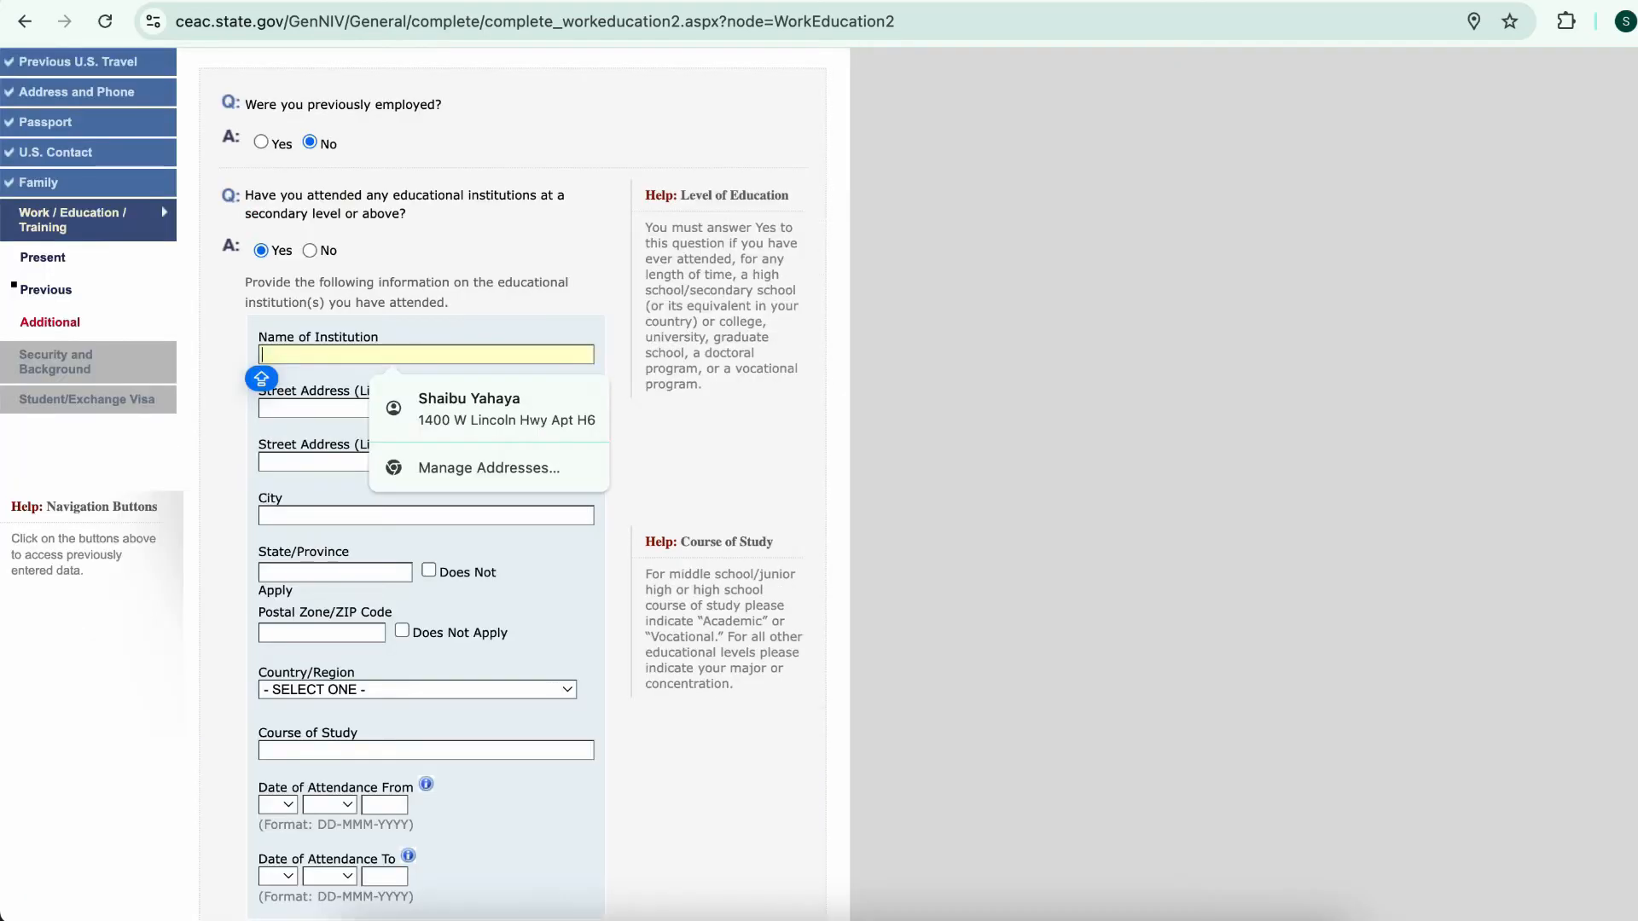
{"action": "scroll", "coordinate": [512, 485], "scroll_direction": "down", "scroll_amount": 2}
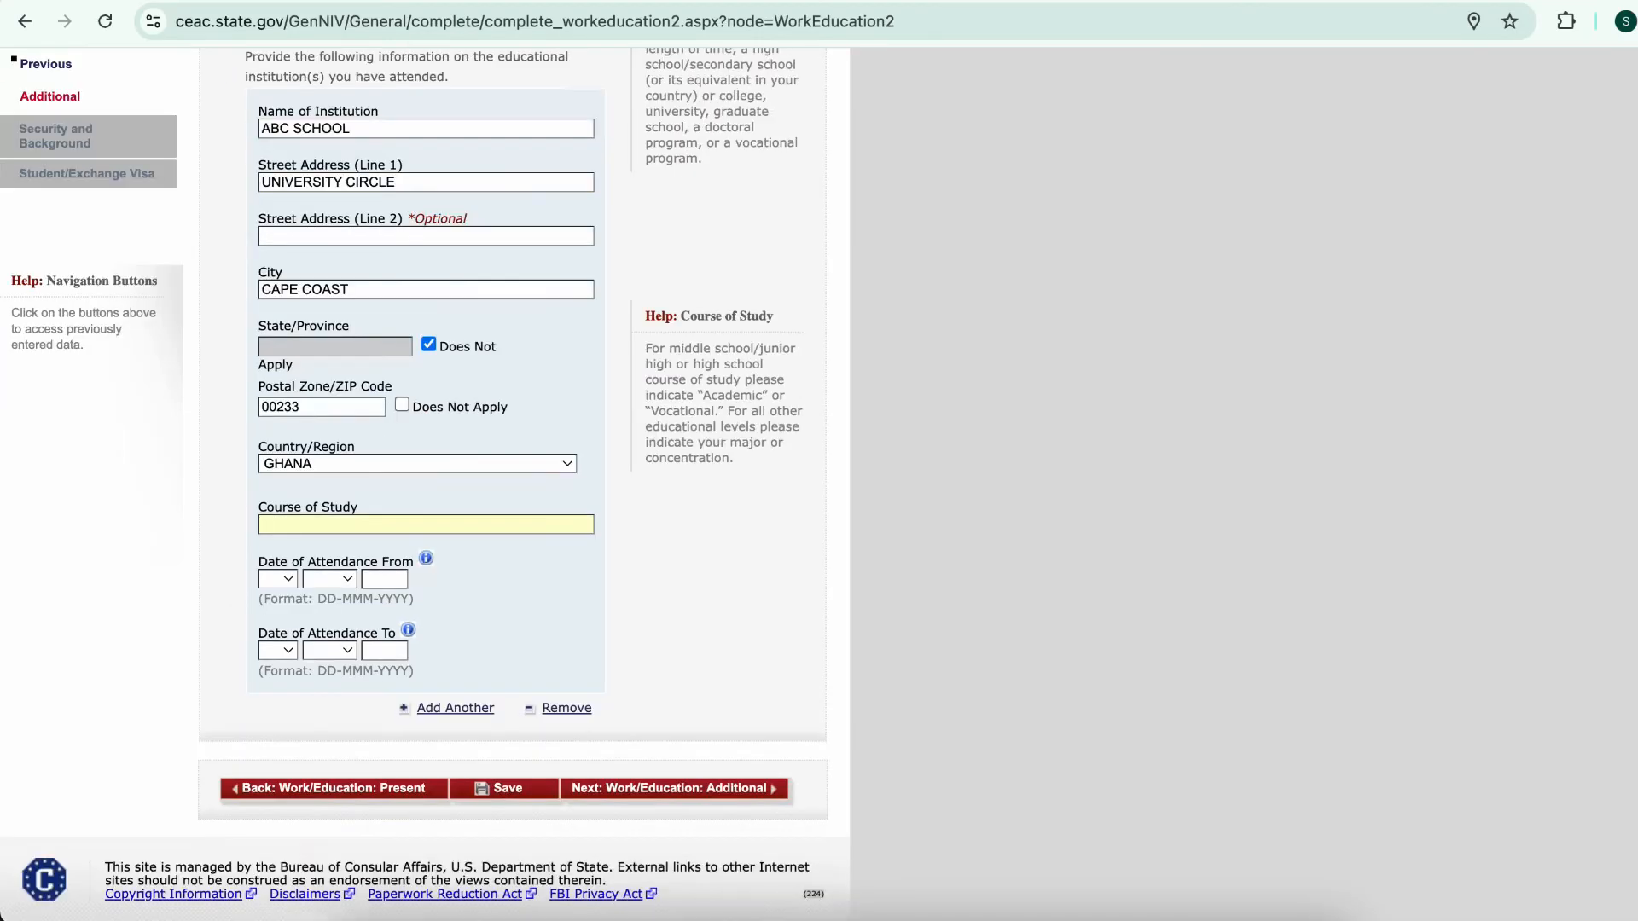
{"action": "scroll", "coordinate": [512, 485], "scroll_direction": "down", "scroll_amount": 1}
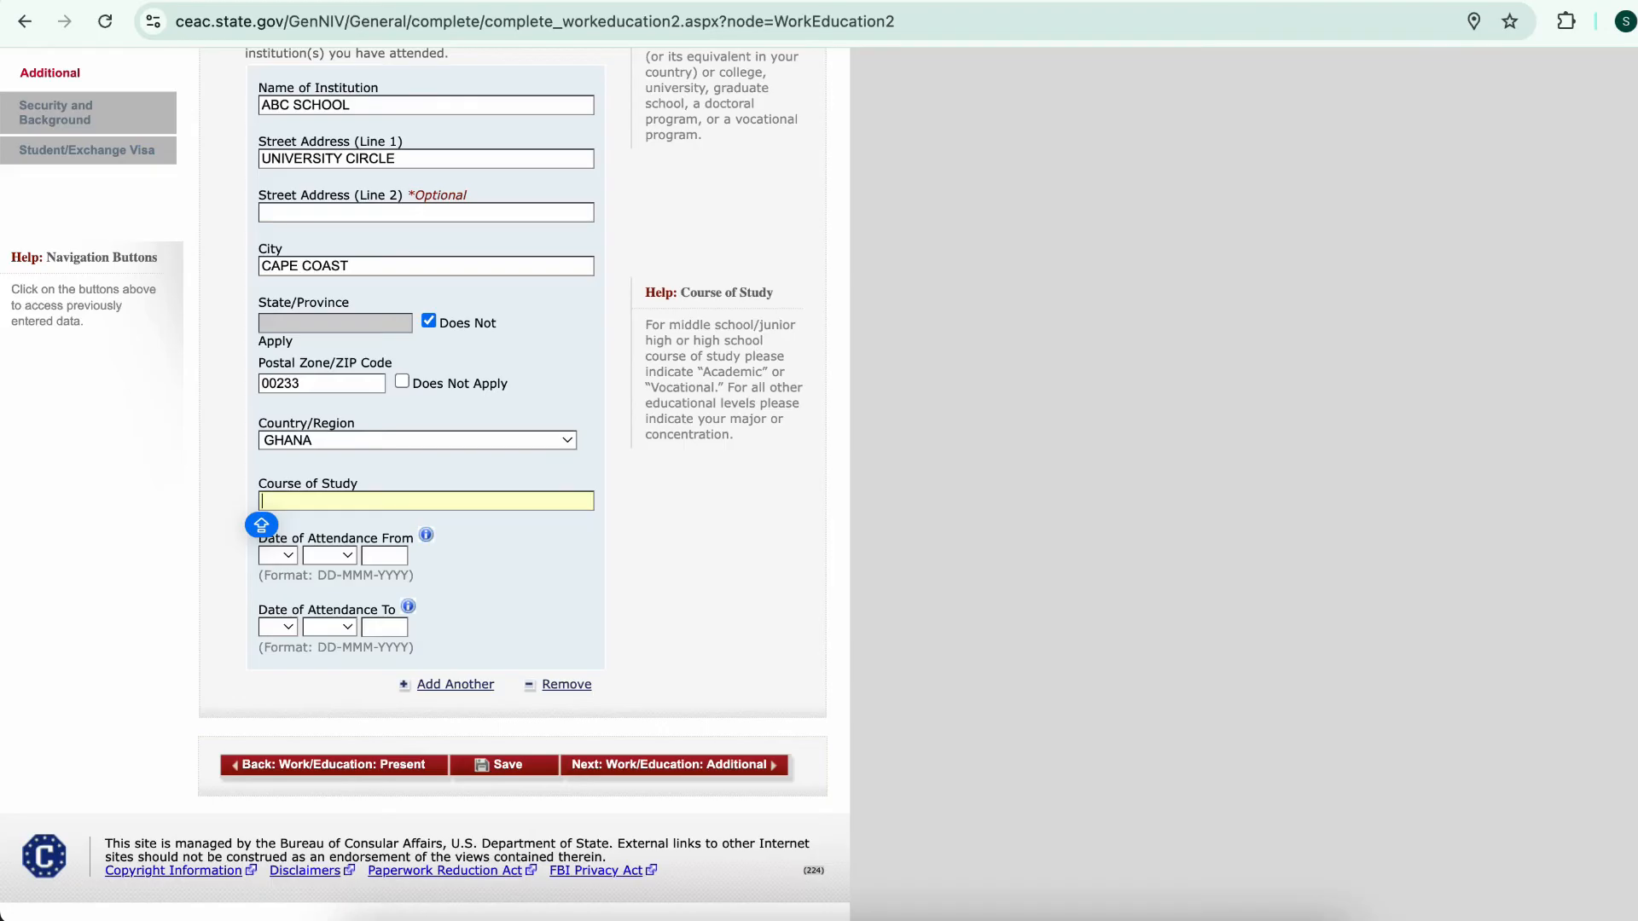
Give ABC SCHOOL an ACADEMIC course of study with attendance starting 01 JAN 2006
{"action": "type", "text": "ADADEMIC"}
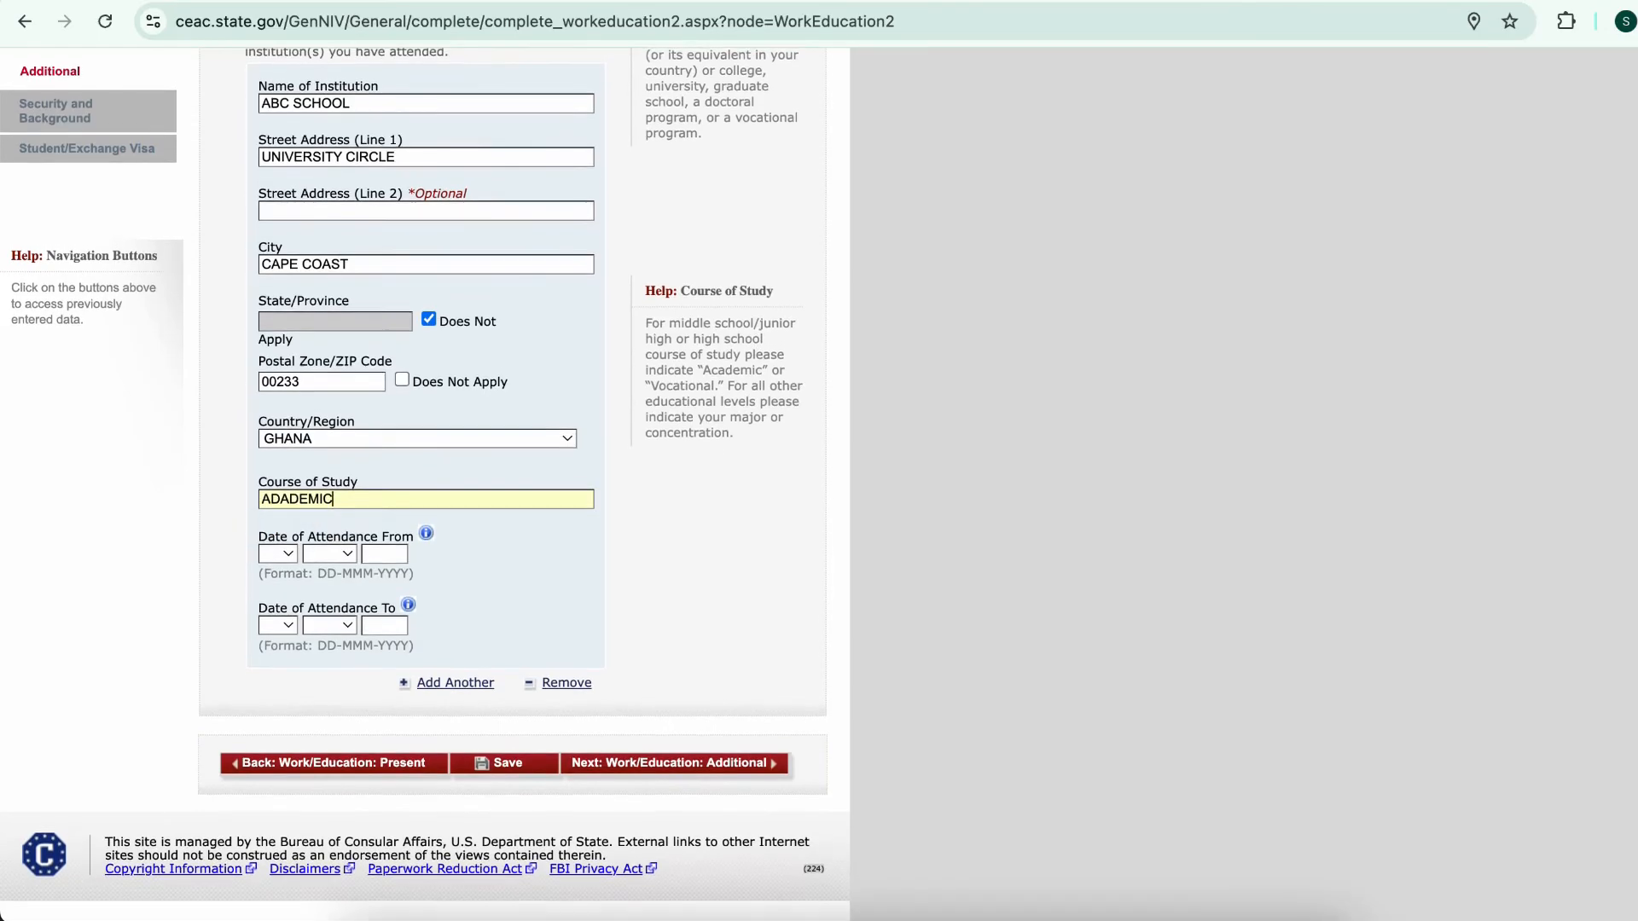
{"action": "left_click", "coordinate": [278, 555]}
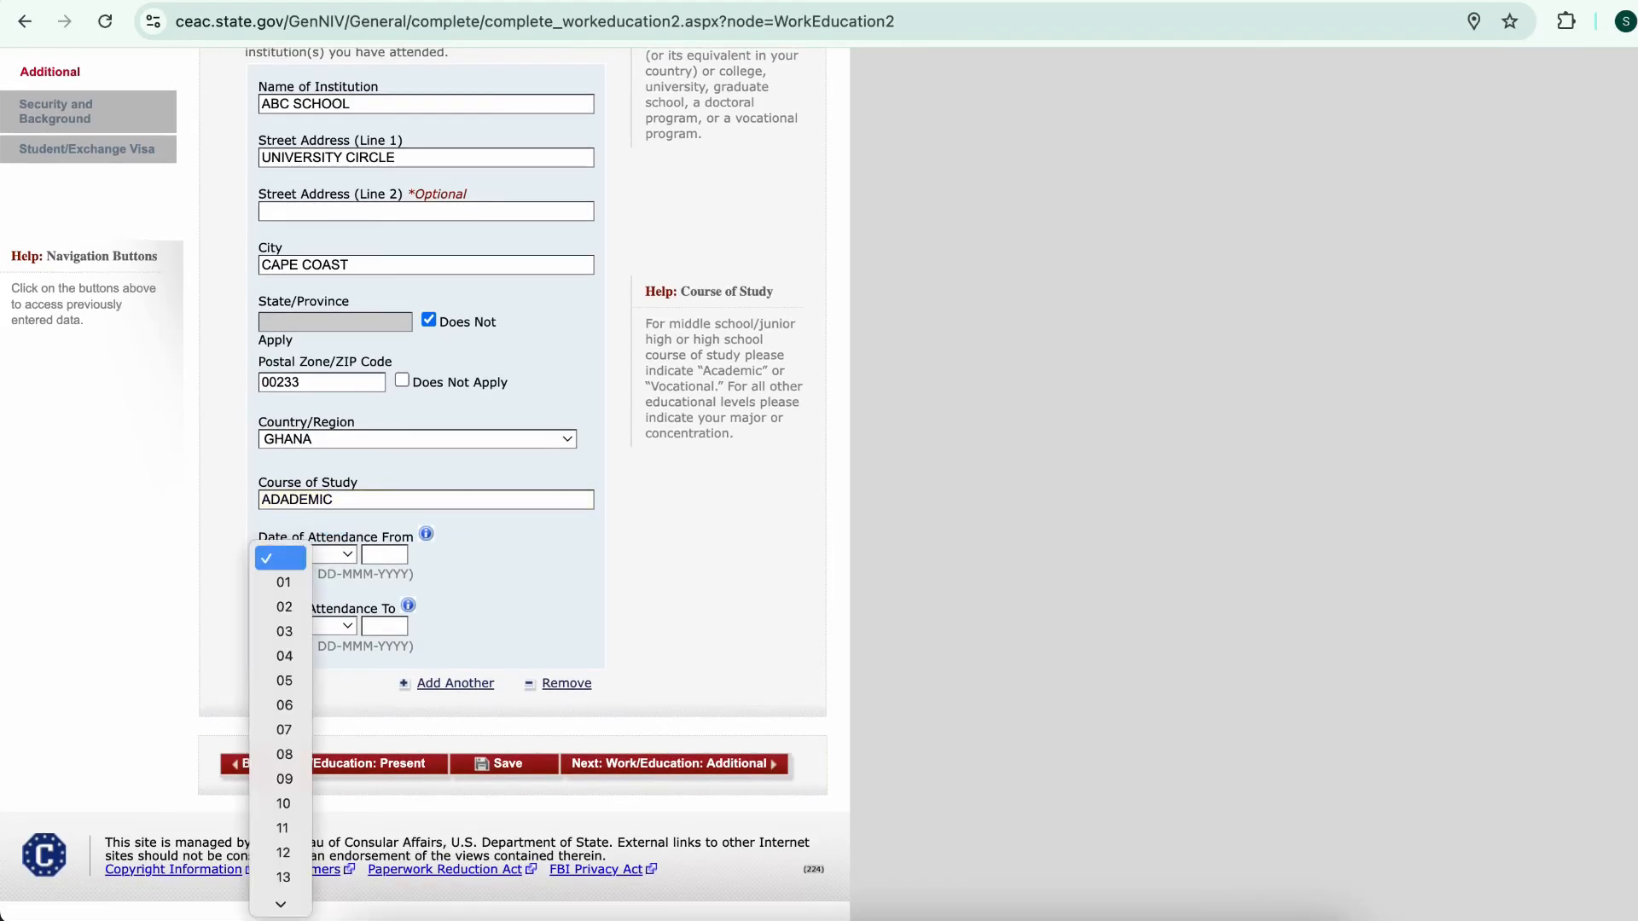
{"action": "left_click", "coordinate": [283, 582]}
{"action": "left_click", "coordinate": [329, 554]}
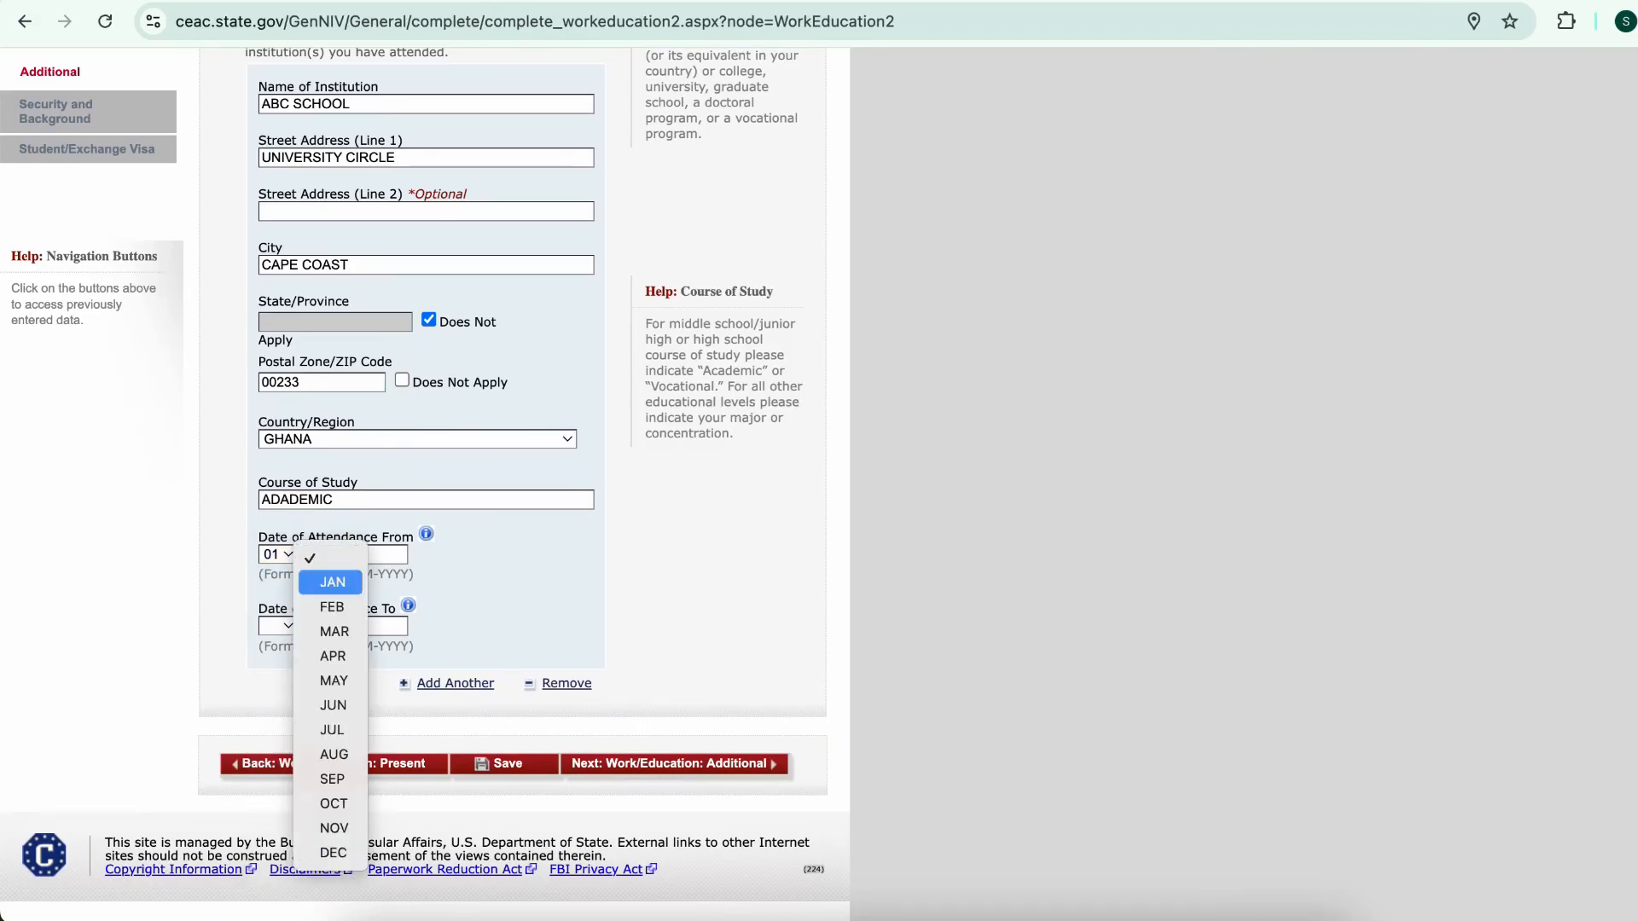
{"action": "left_click", "coordinate": [329, 579]}
{"action": "left_click", "coordinate": [384, 554]}
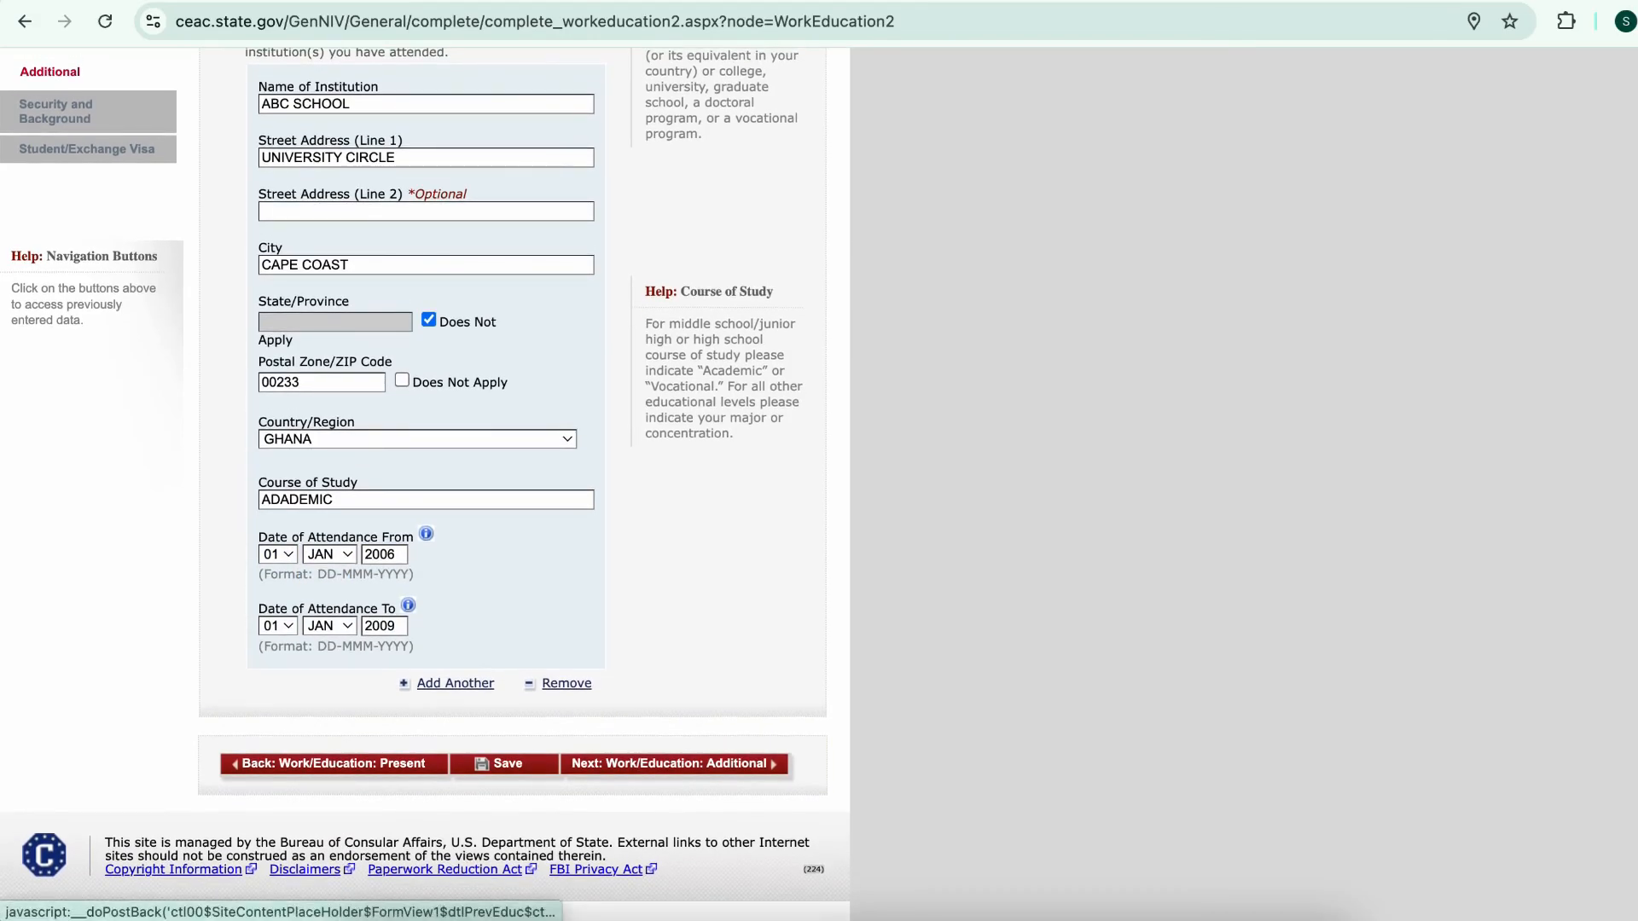
Add a second school, UNIVERSITY OF CAPE COAST in GHANA, with course of study ECONOMICS
{"action": "left_click", "coordinate": [455, 683]}
{"action": "scroll", "coordinate": [261, 890], "scroll_direction": "down", "scroll_amount": 8}
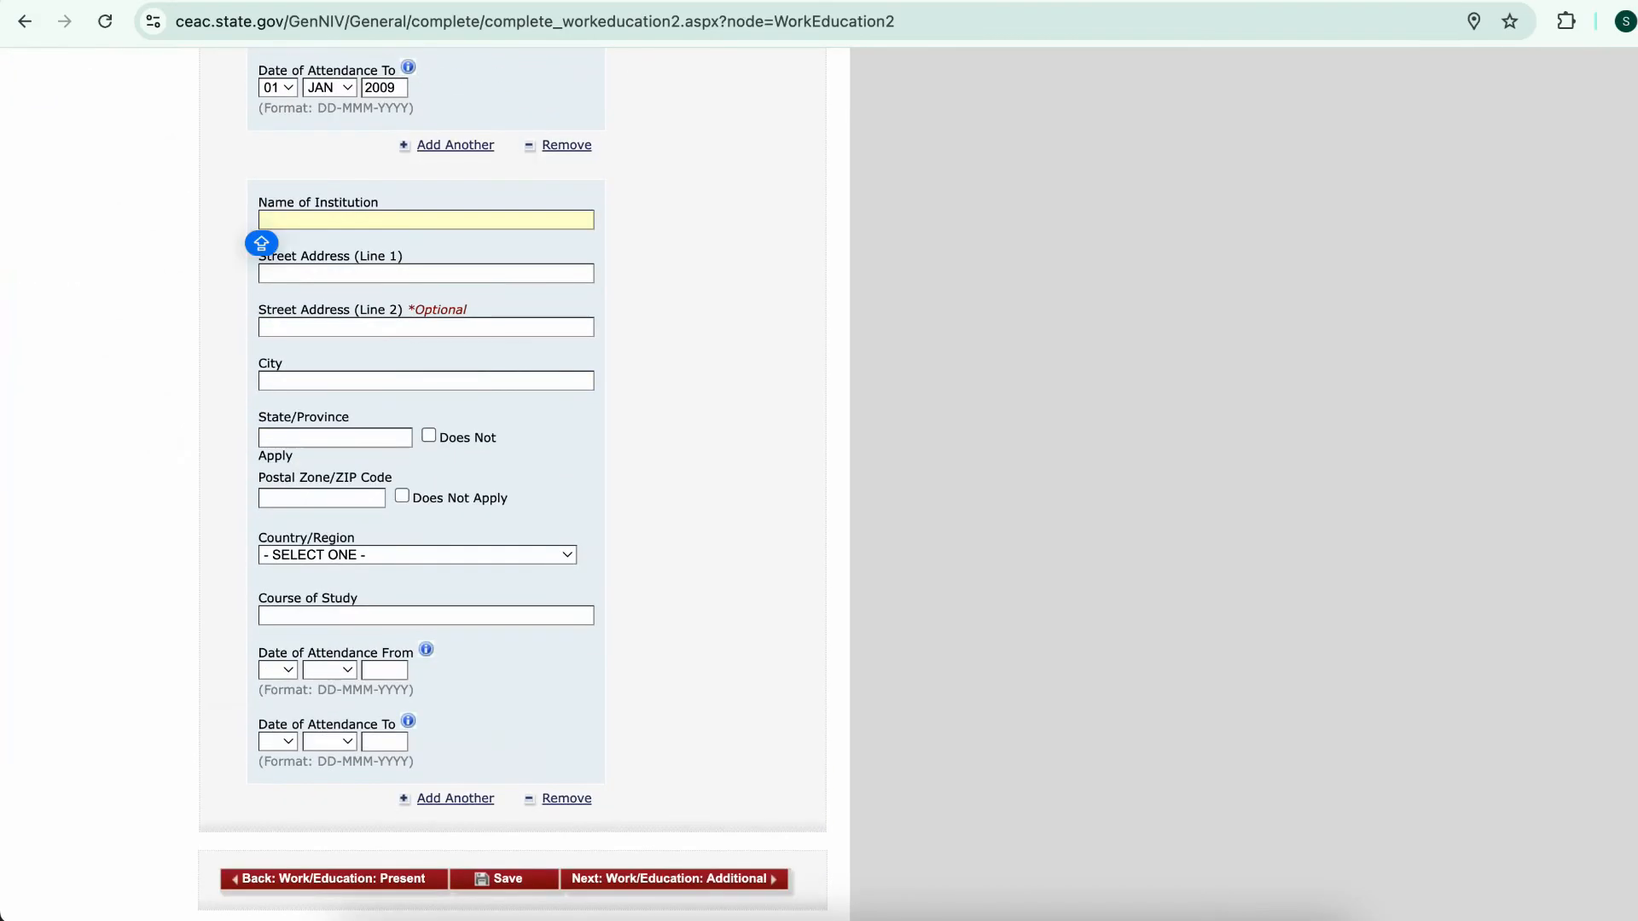
{"action": "type", "text": "UNIVERS"}
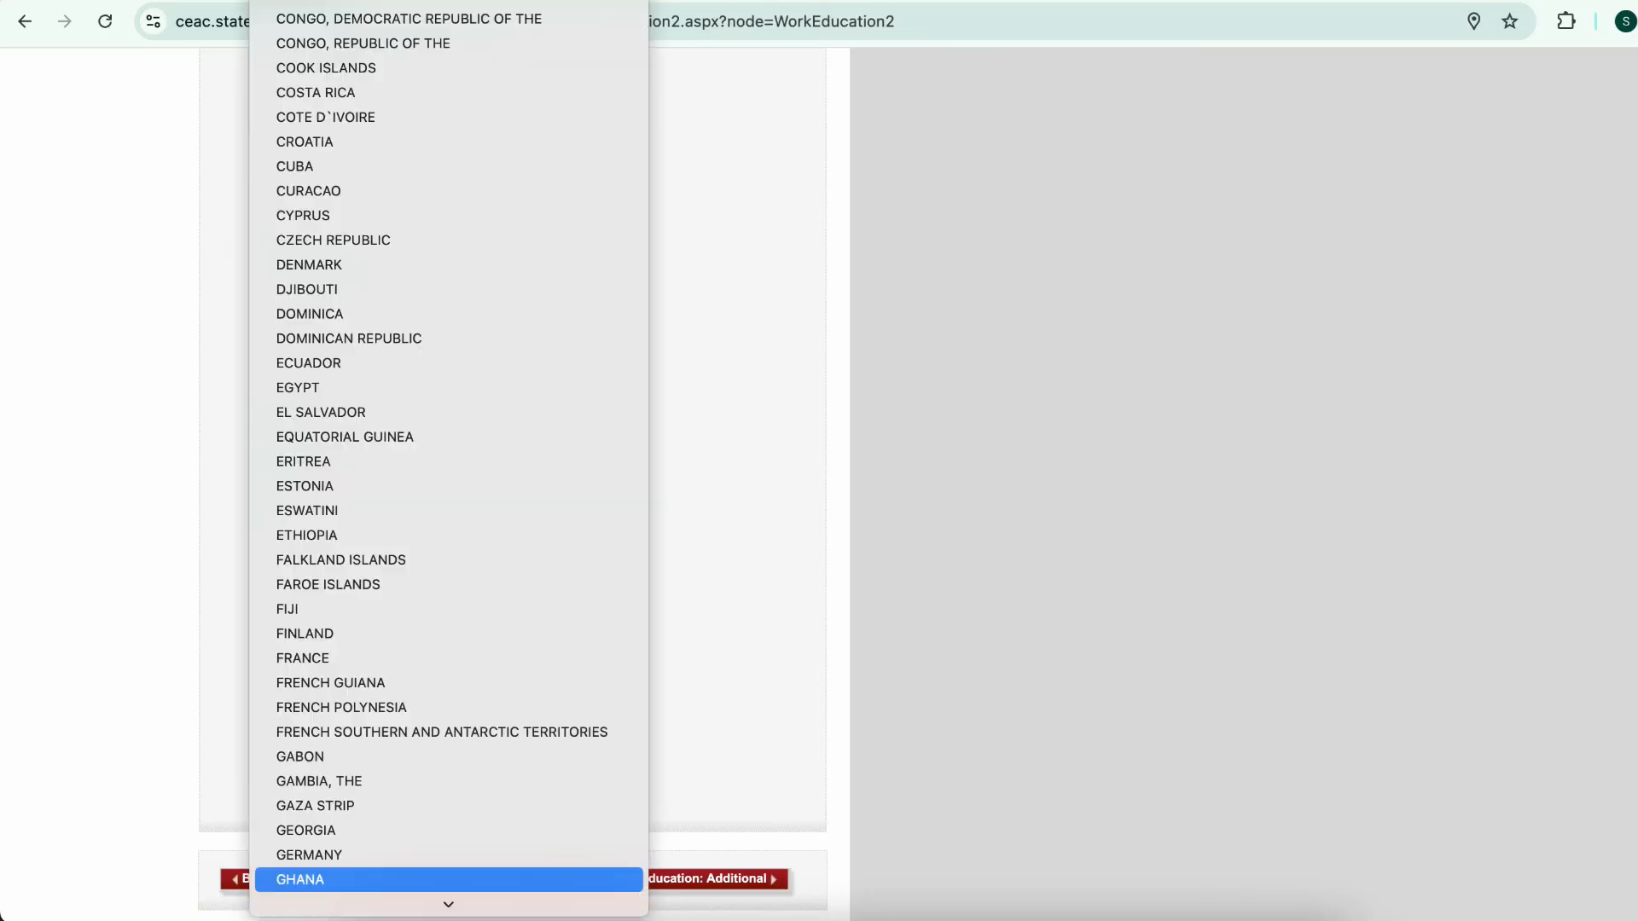
{"action": "left_click", "coordinate": [300, 880]}
{"action": "scroll", "coordinate": [426, 614], "scroll_direction": "down", "scroll_amount": 1}
{"action": "left_click", "coordinate": [426, 517]}
{"action": "type", "text": "EC"}
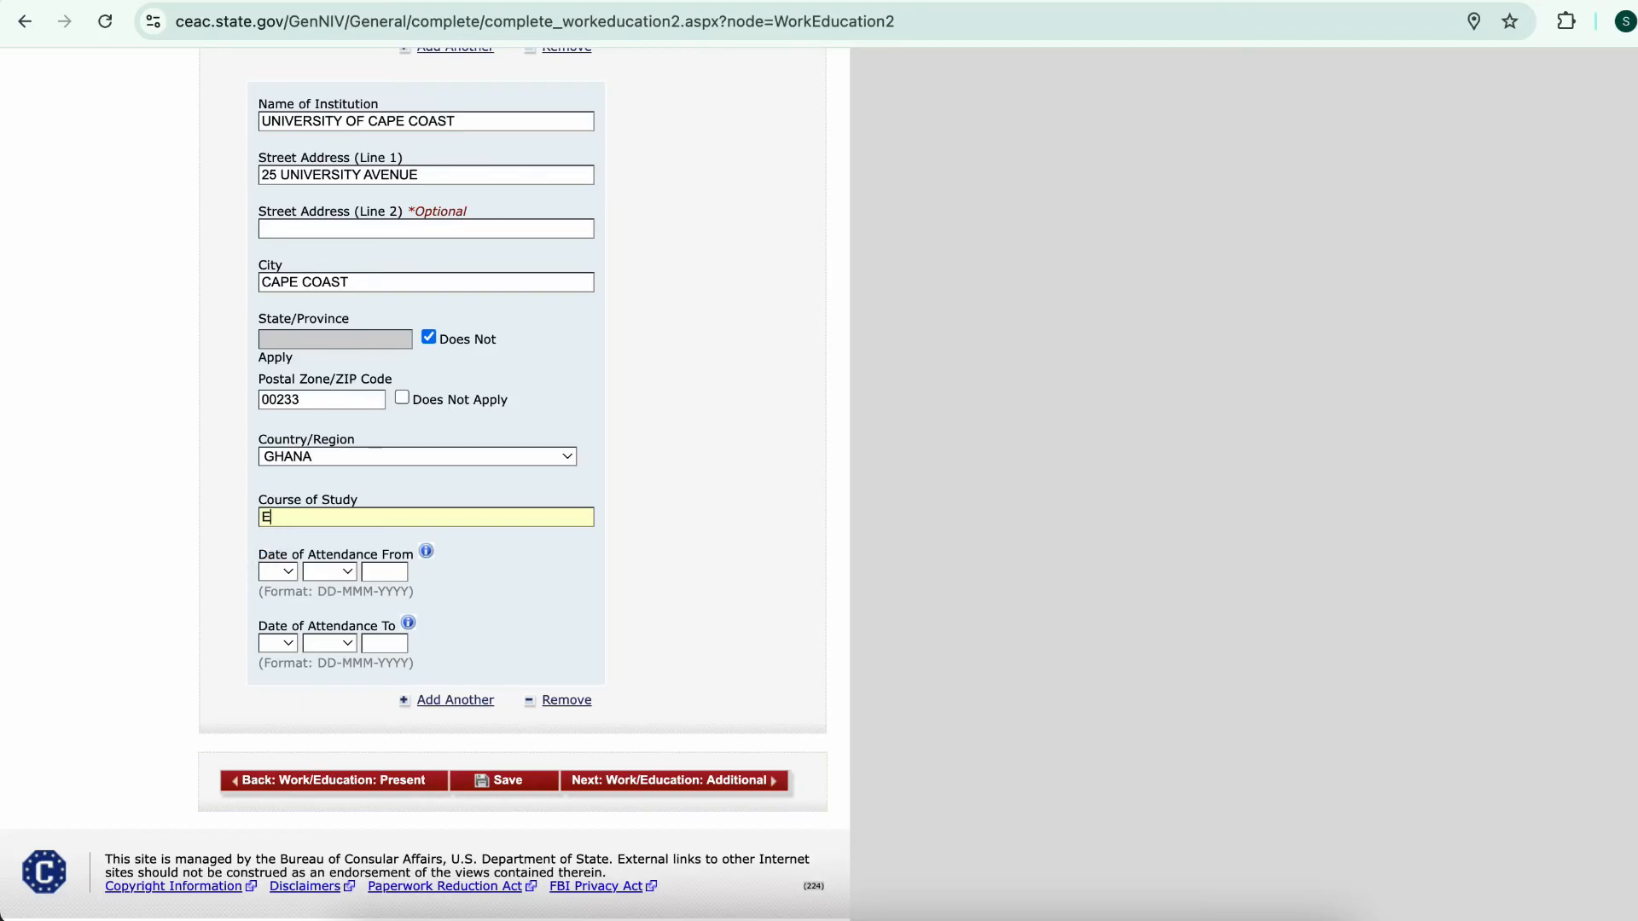
{"action": "type", "text": "ONOMICS"}
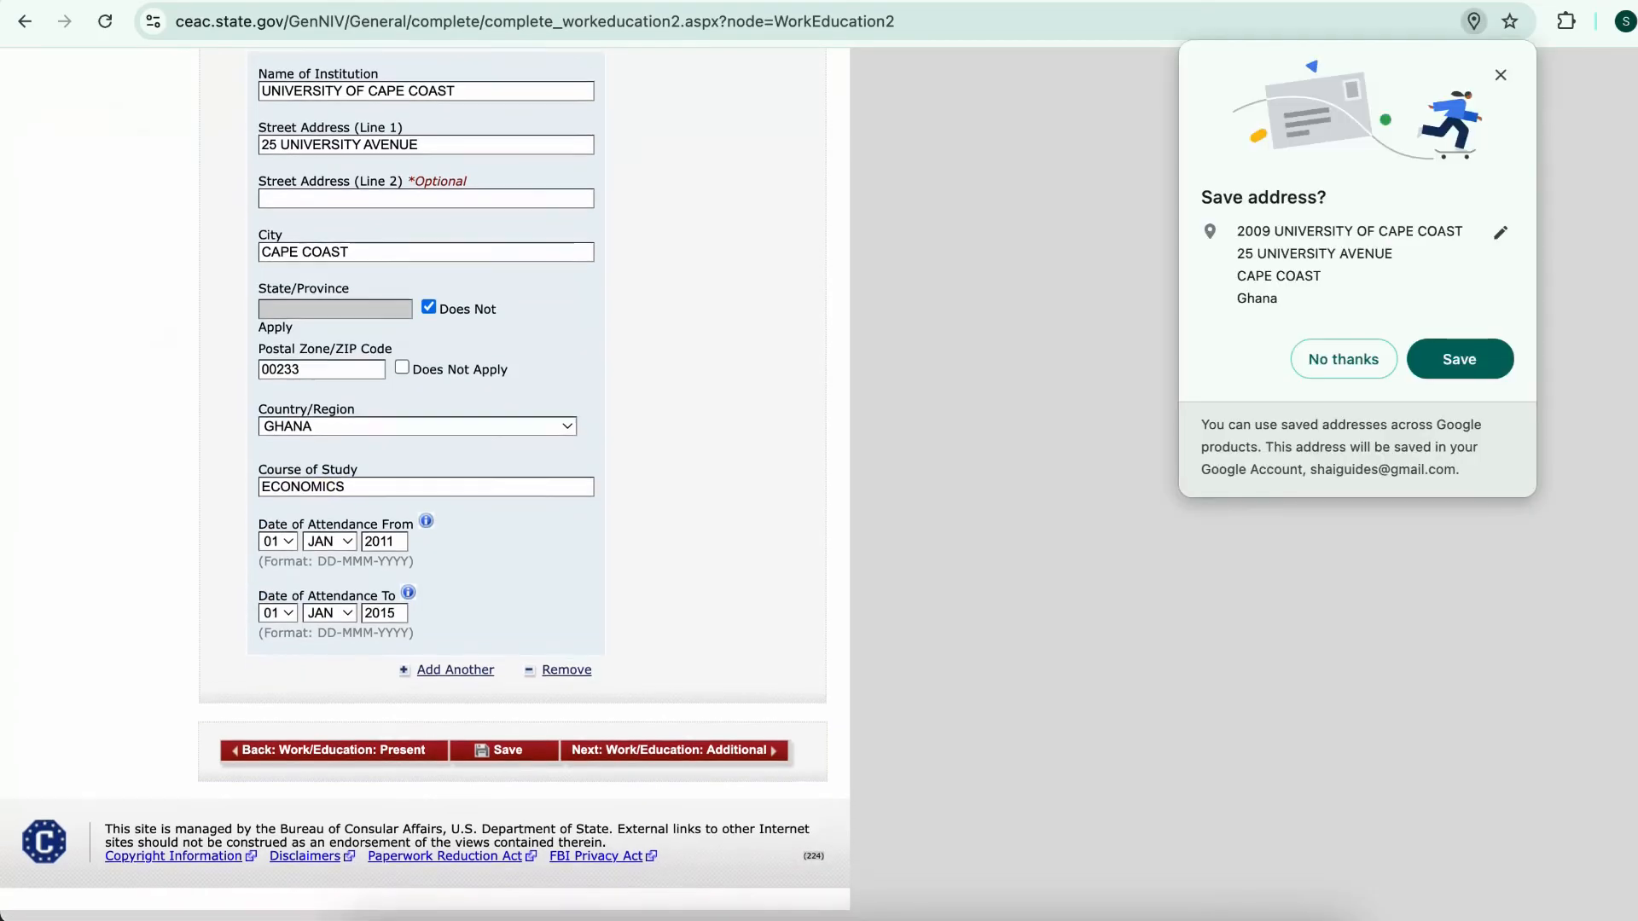
Continue to Additional Work/Education and record belonging to the AKAN clan or tribe
{"action": "left_click", "coordinate": [680, 759]}
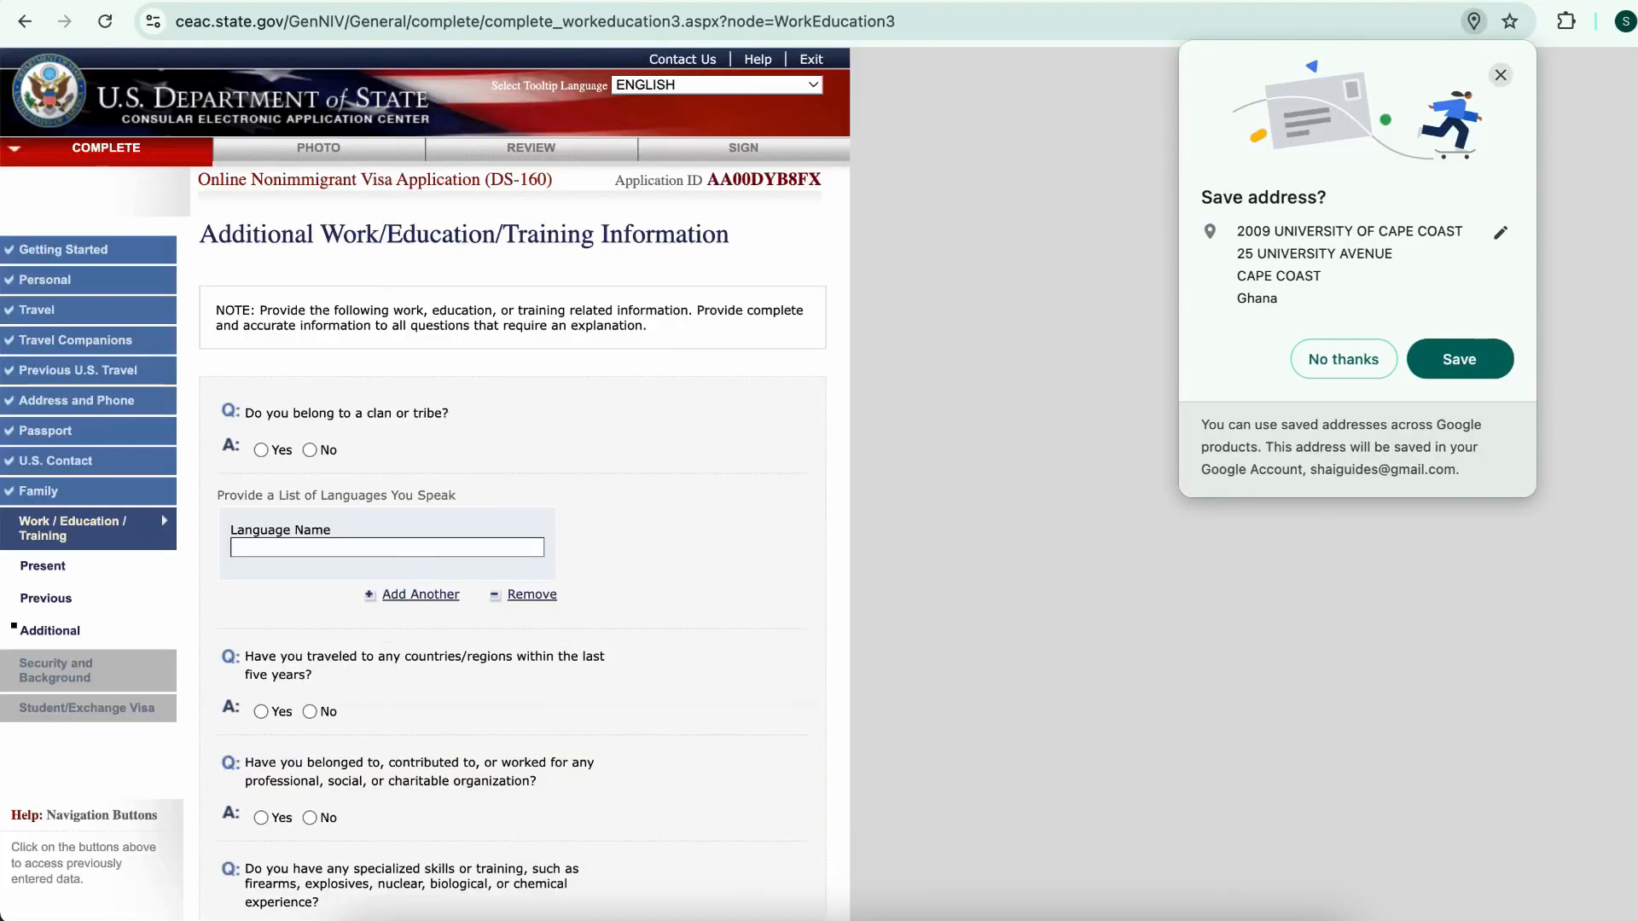
{"action": "left_click", "coordinate": [1500, 75]}
{"action": "scroll", "coordinate": [512, 512], "scroll_direction": "down", "scroll_amount": 2}
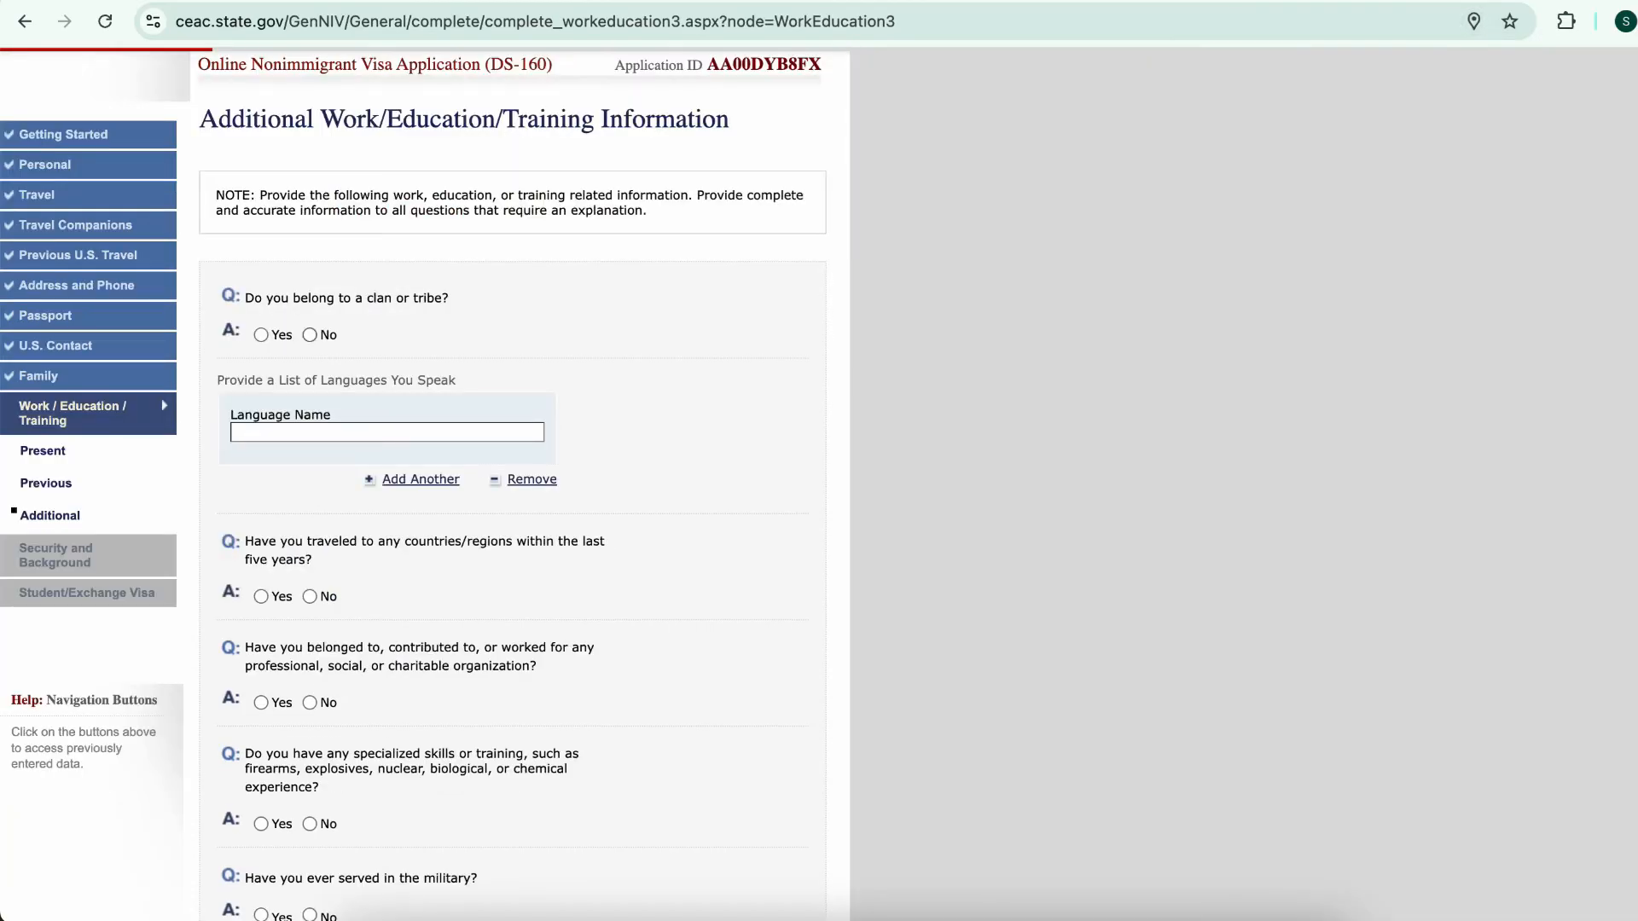
{"action": "left_click", "coordinate": [261, 335]}
{"action": "scroll", "coordinate": [512, 512], "scroll_direction": "down", "scroll_amount": 1}
{"action": "key", "text": "Caps_Lock"}
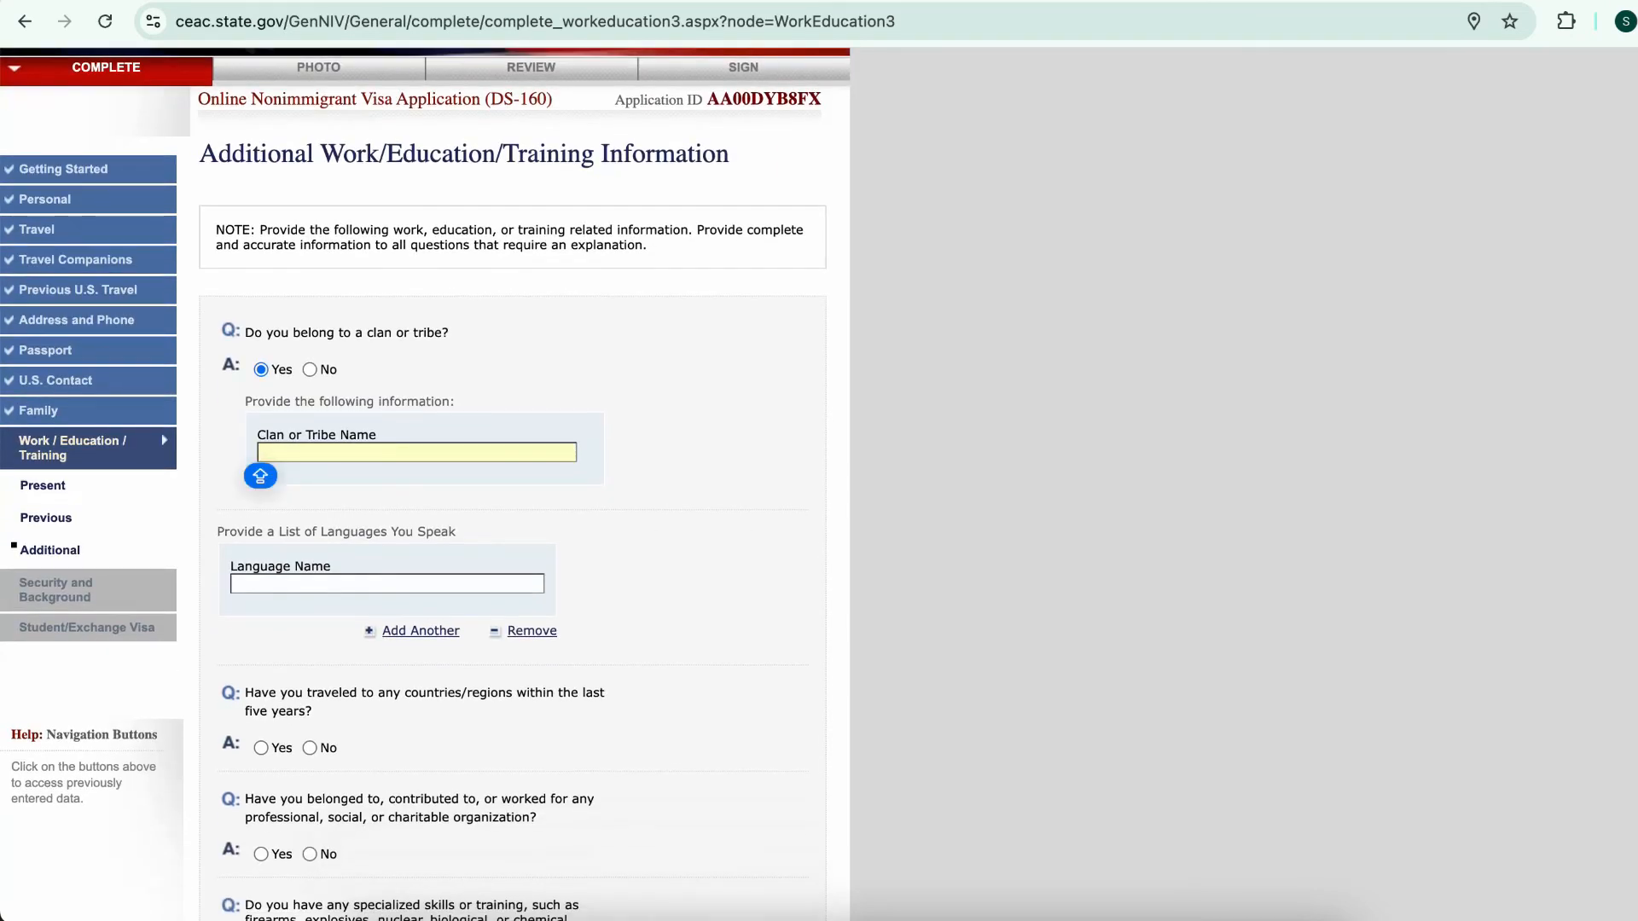
{"action": "type", "text": "AKAN"}
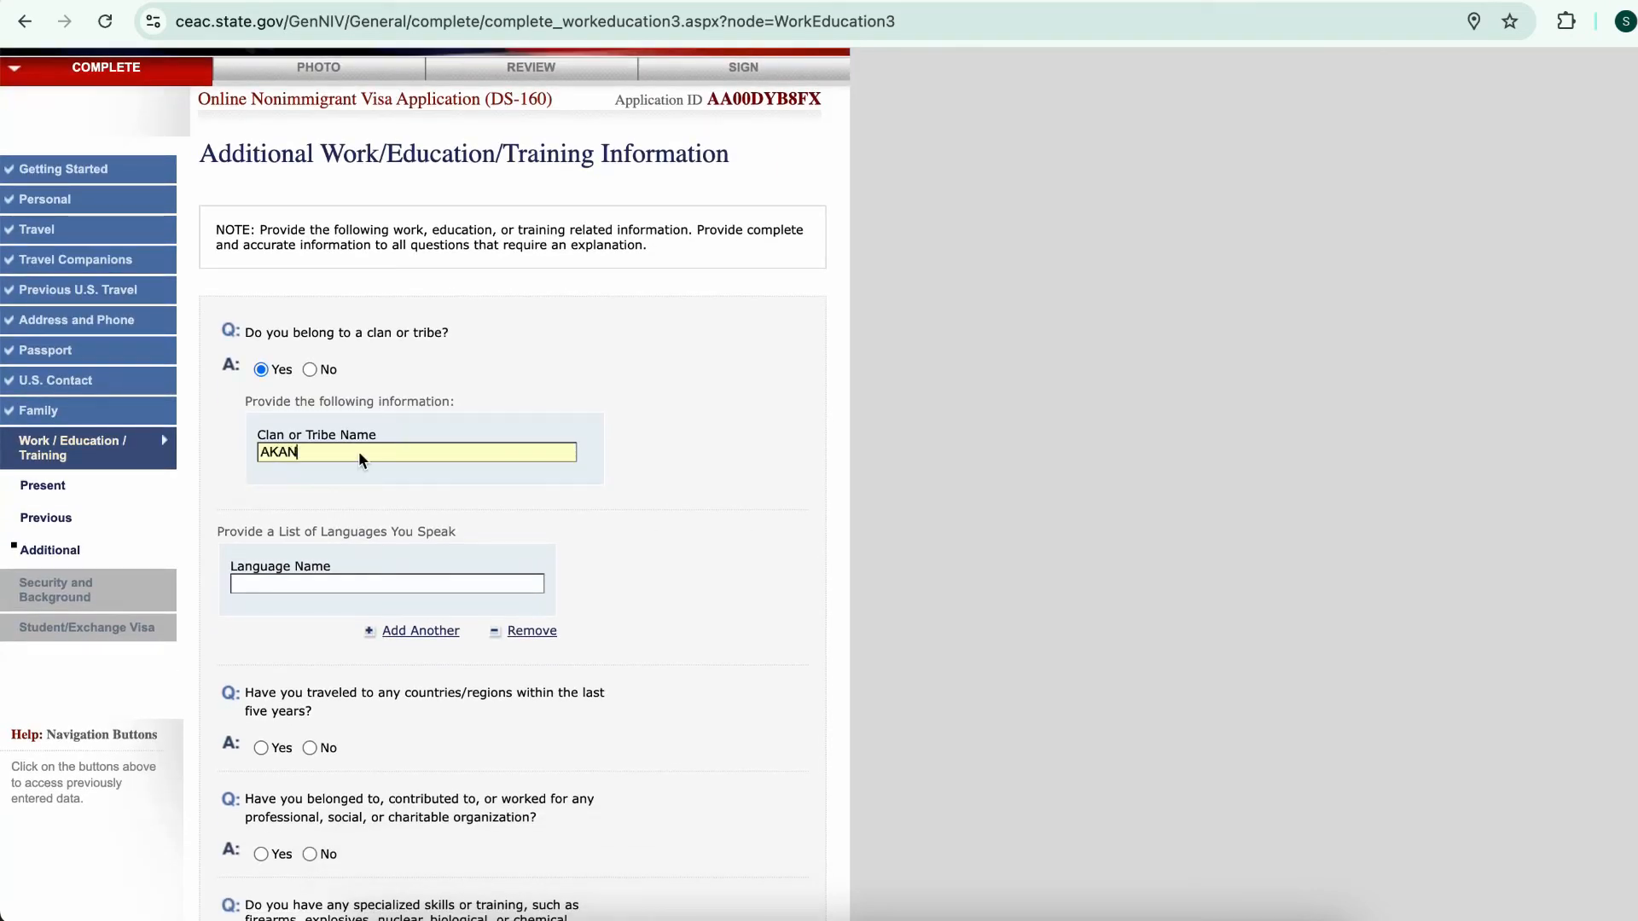
List the languages spoken: ENGLISH, HAUSA and FANTI
{"action": "scroll", "coordinate": [426, 483], "scroll_direction": "down", "scroll_amount": 1}
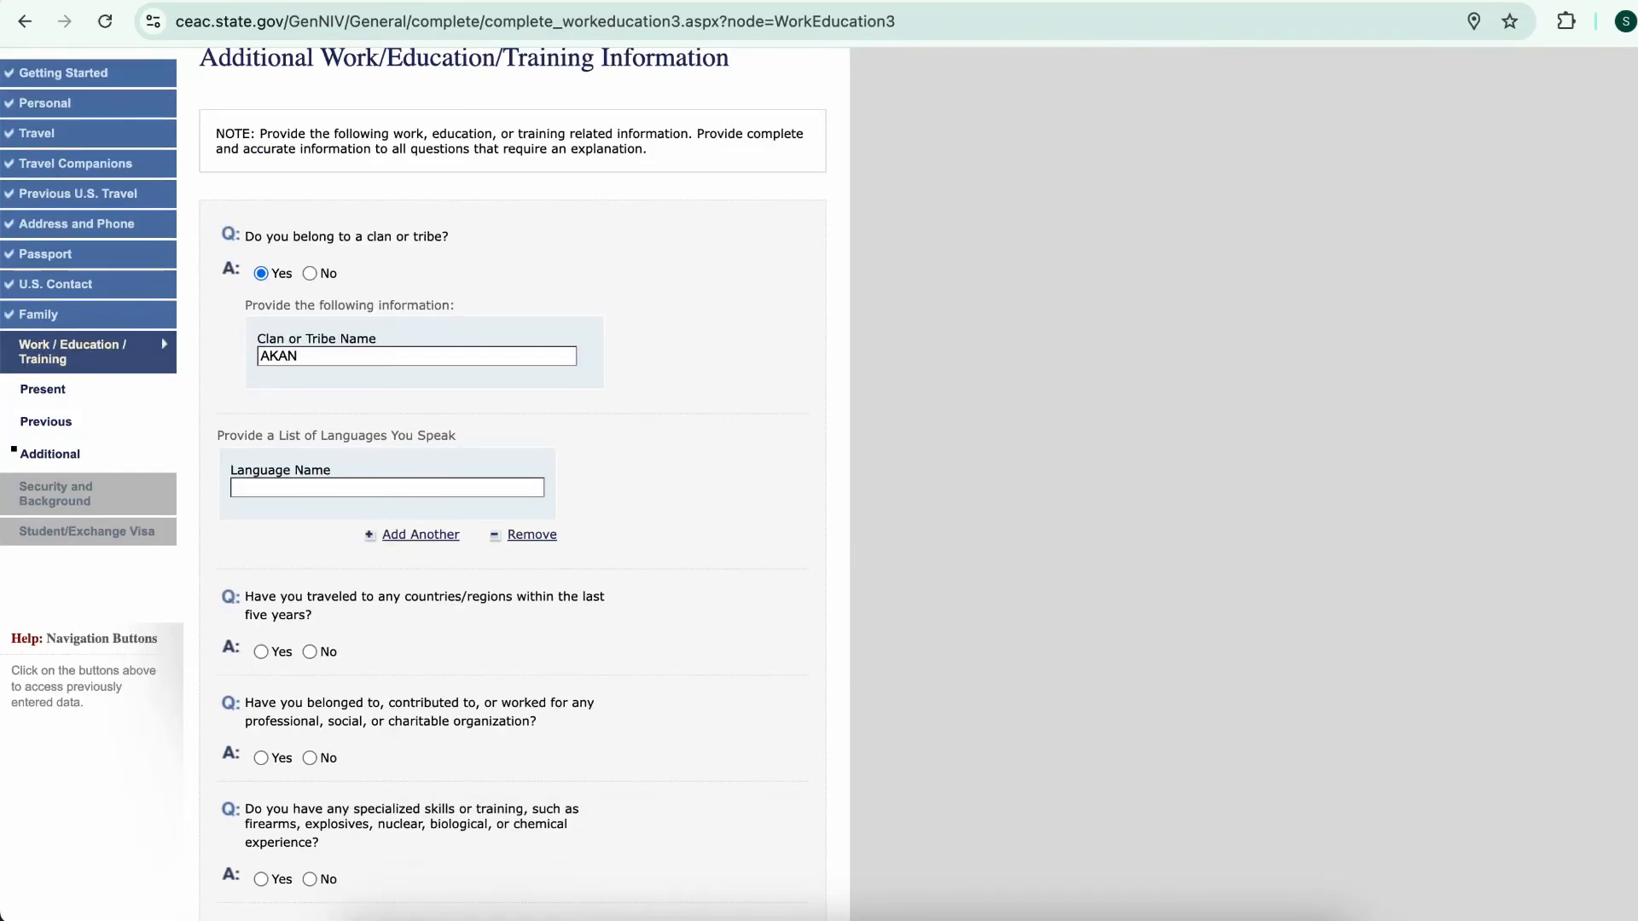
{"action": "scroll", "coordinate": [413, 479], "scroll_direction": "down", "scroll_amount": 1}
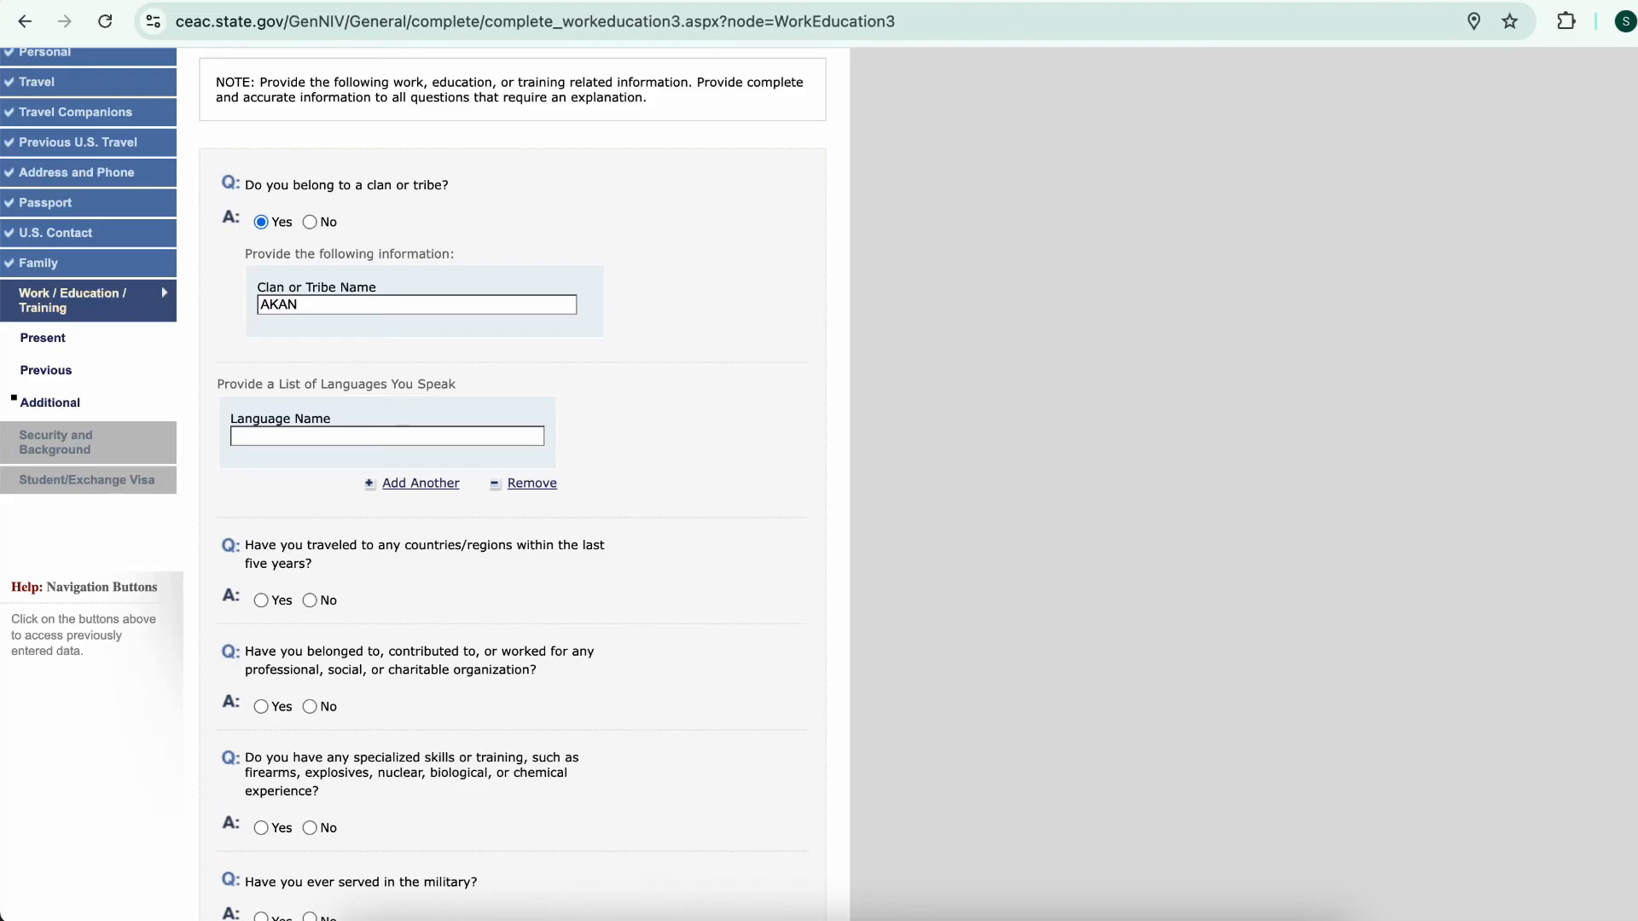
{"action": "left_click", "coordinate": [395, 436]}
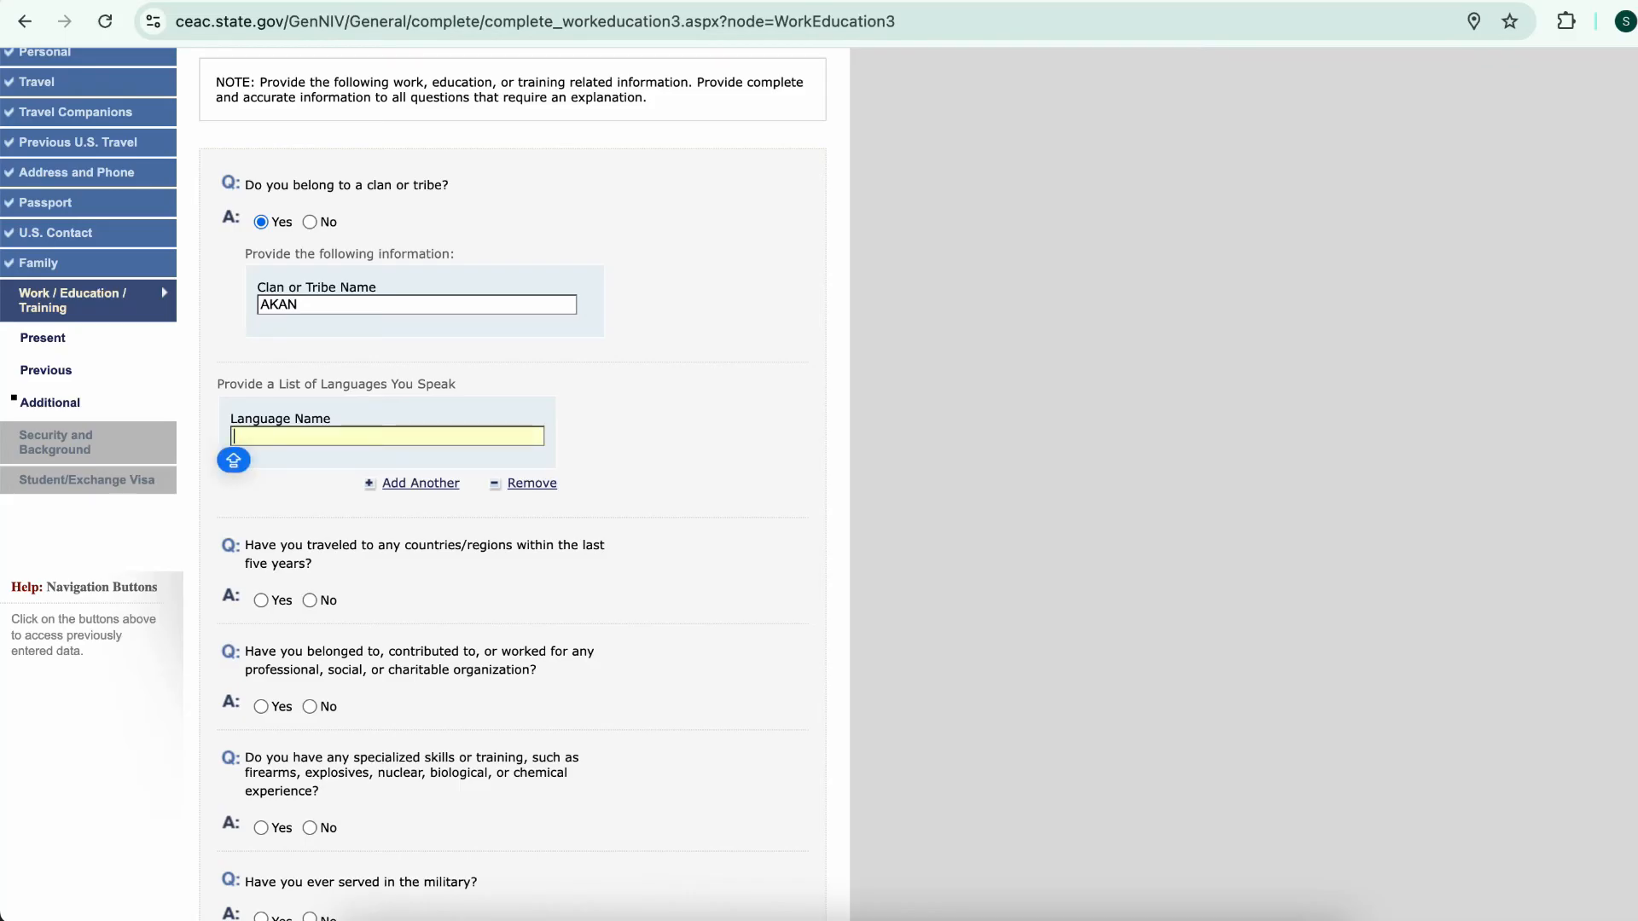
{"action": "type", "text": "ENGLS"}
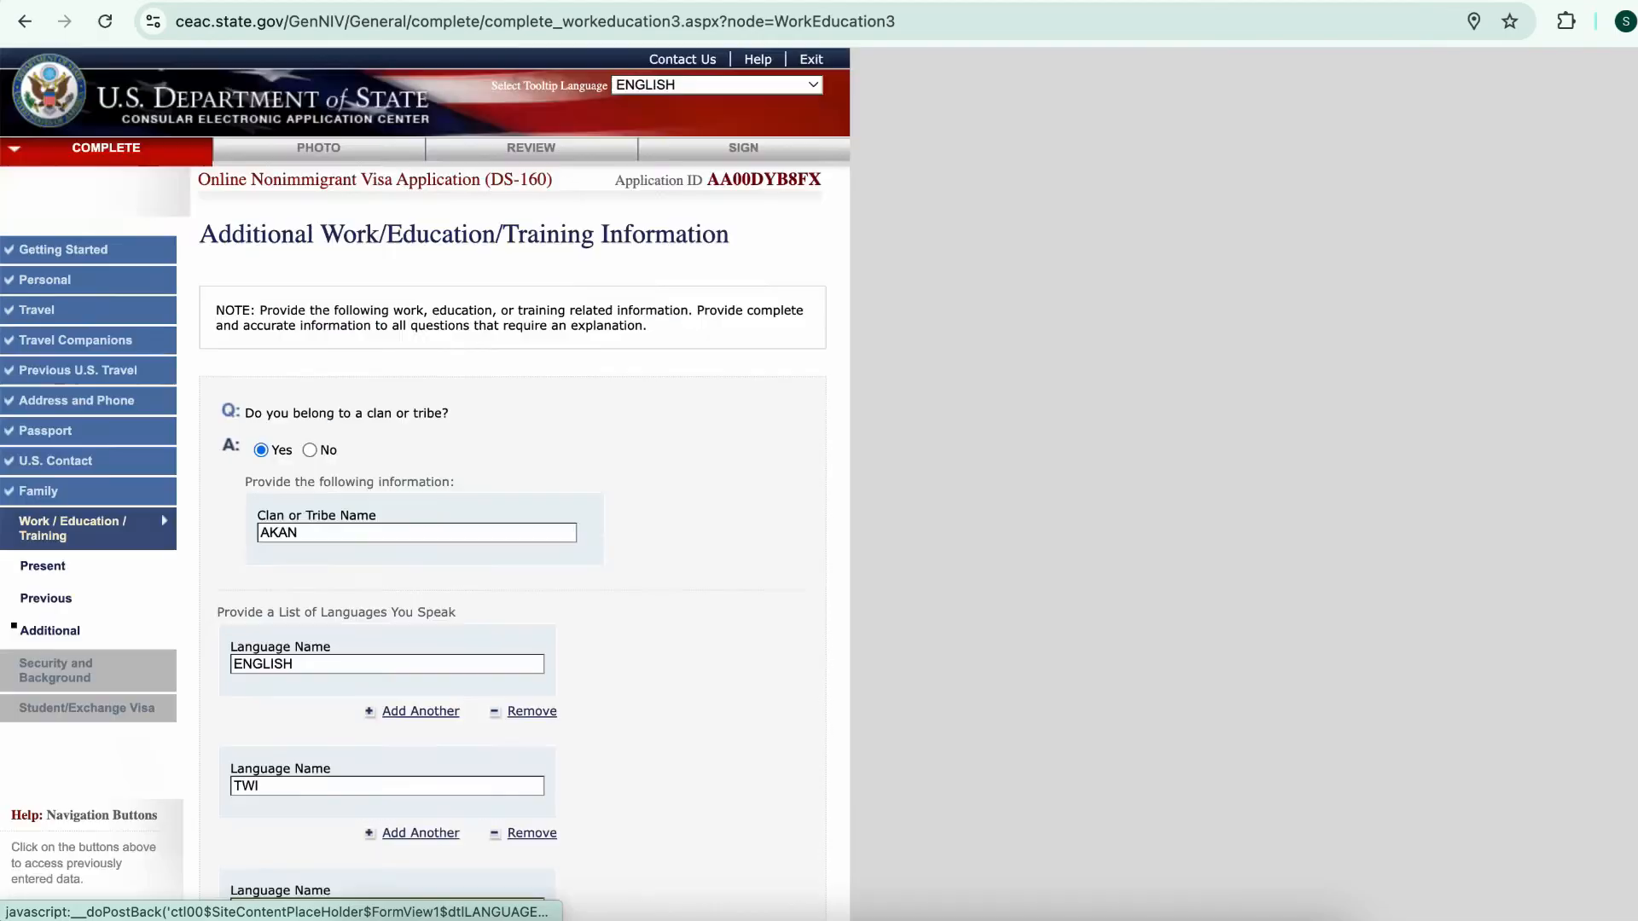
{"action": "left_click", "coordinate": [421, 835]}
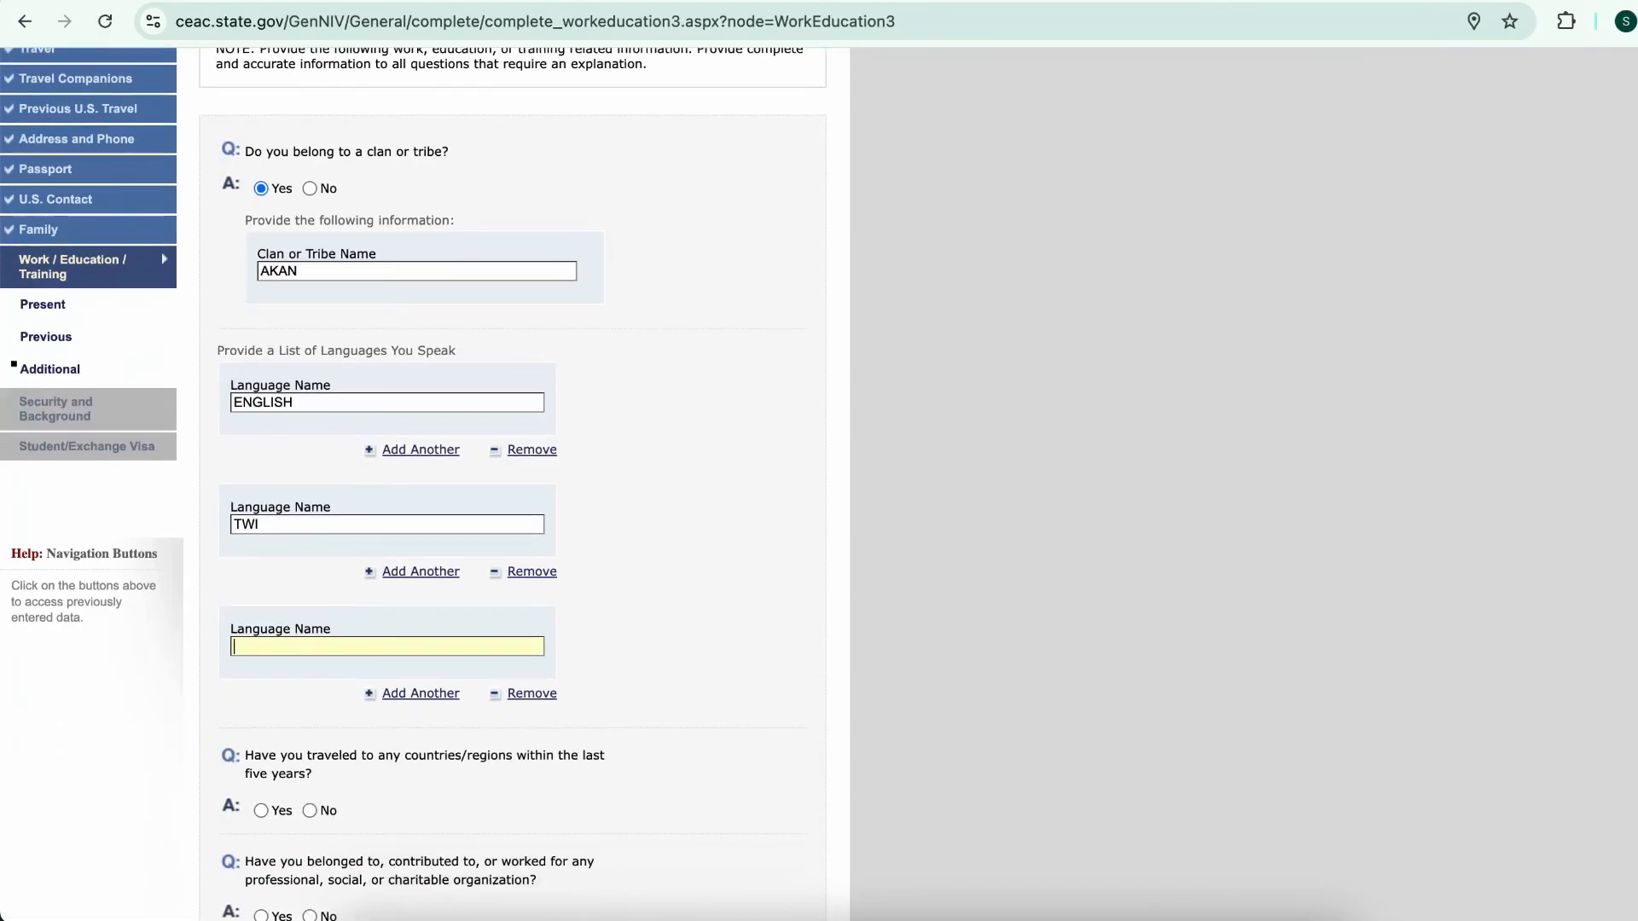
{"action": "type", "text": "HAUSA"}
{"action": "key", "text": "Tab"}
{"action": "key", "text": "Return"}
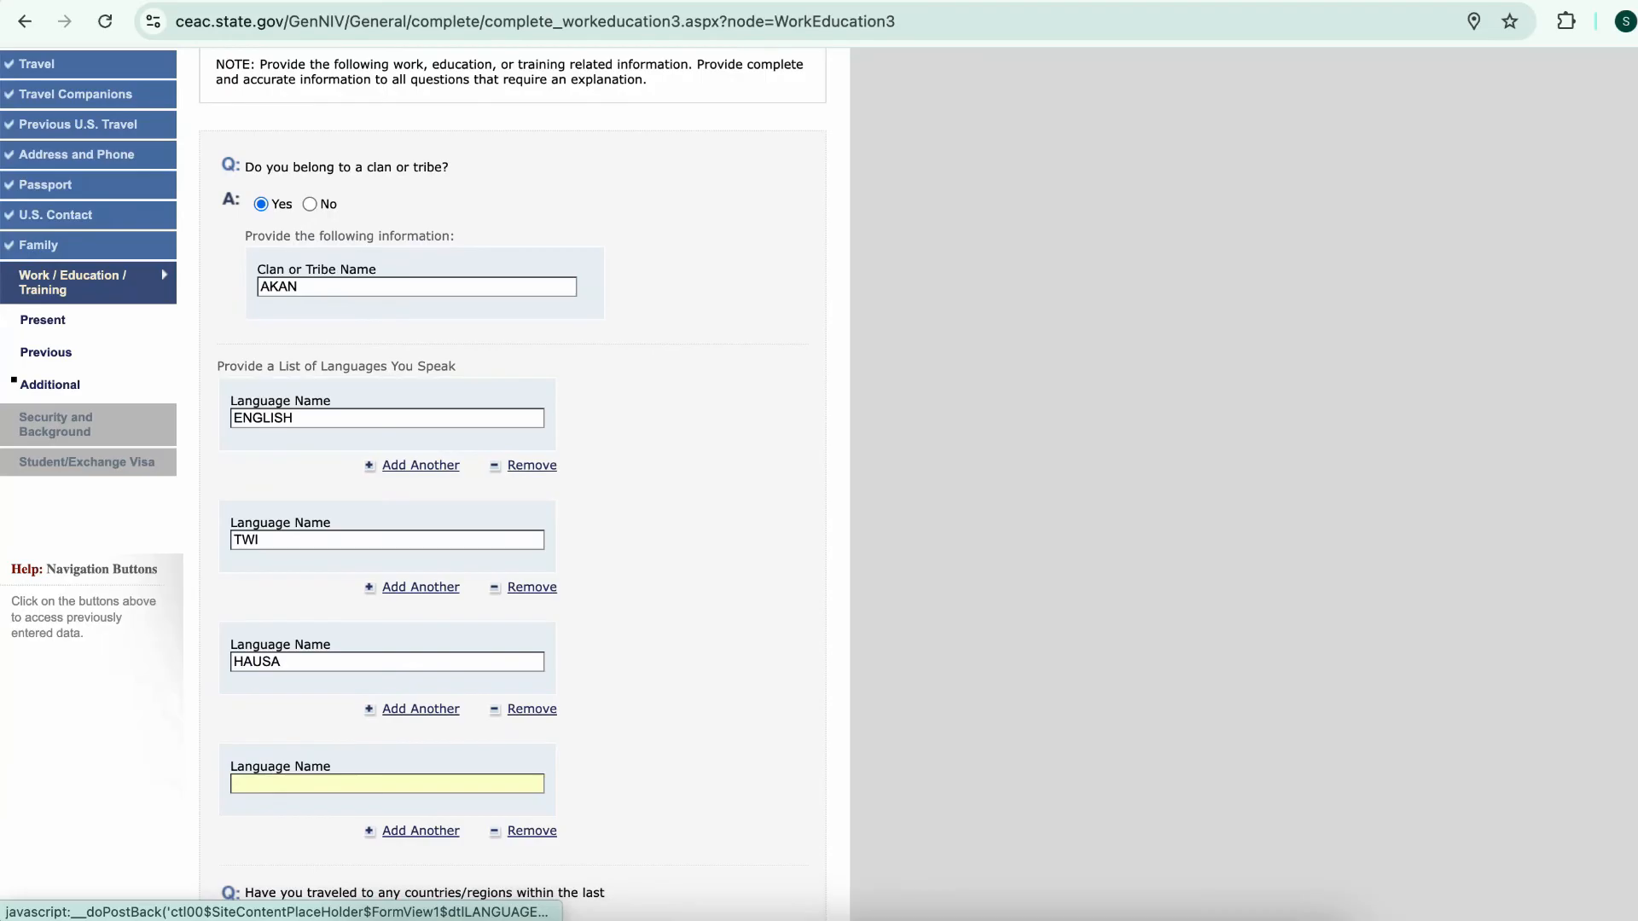
{"action": "type", "text": "FANTI"}
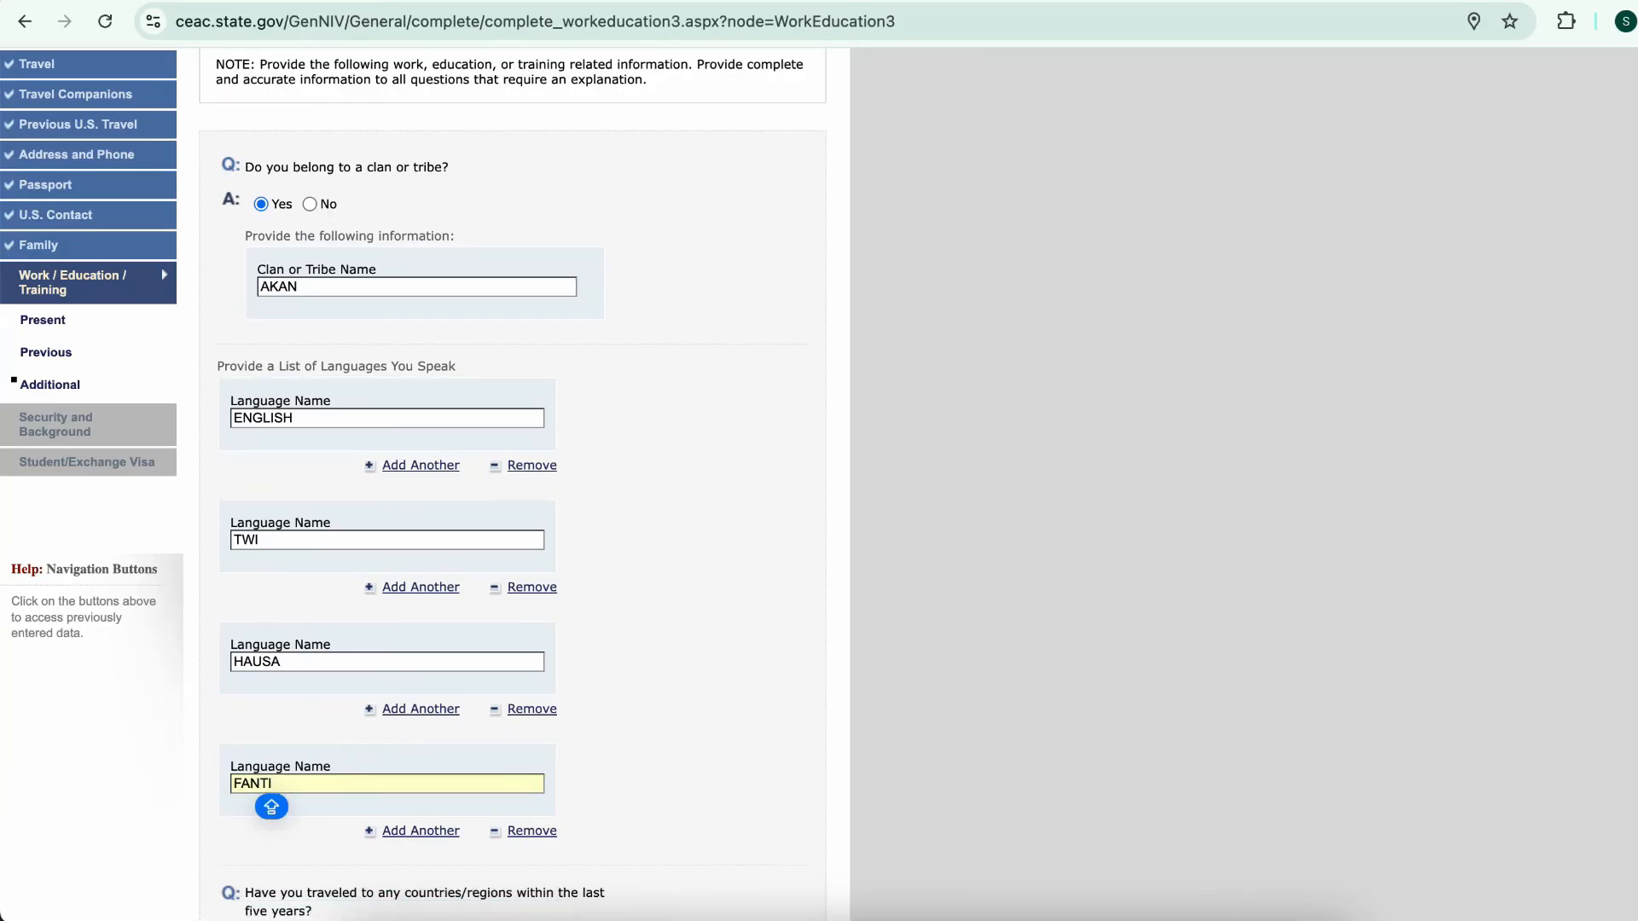
Answer No to travel in the last five years and to organization membership
{"action": "scroll", "coordinate": [511, 477], "scroll_direction": "down", "scroll_amount": 7}
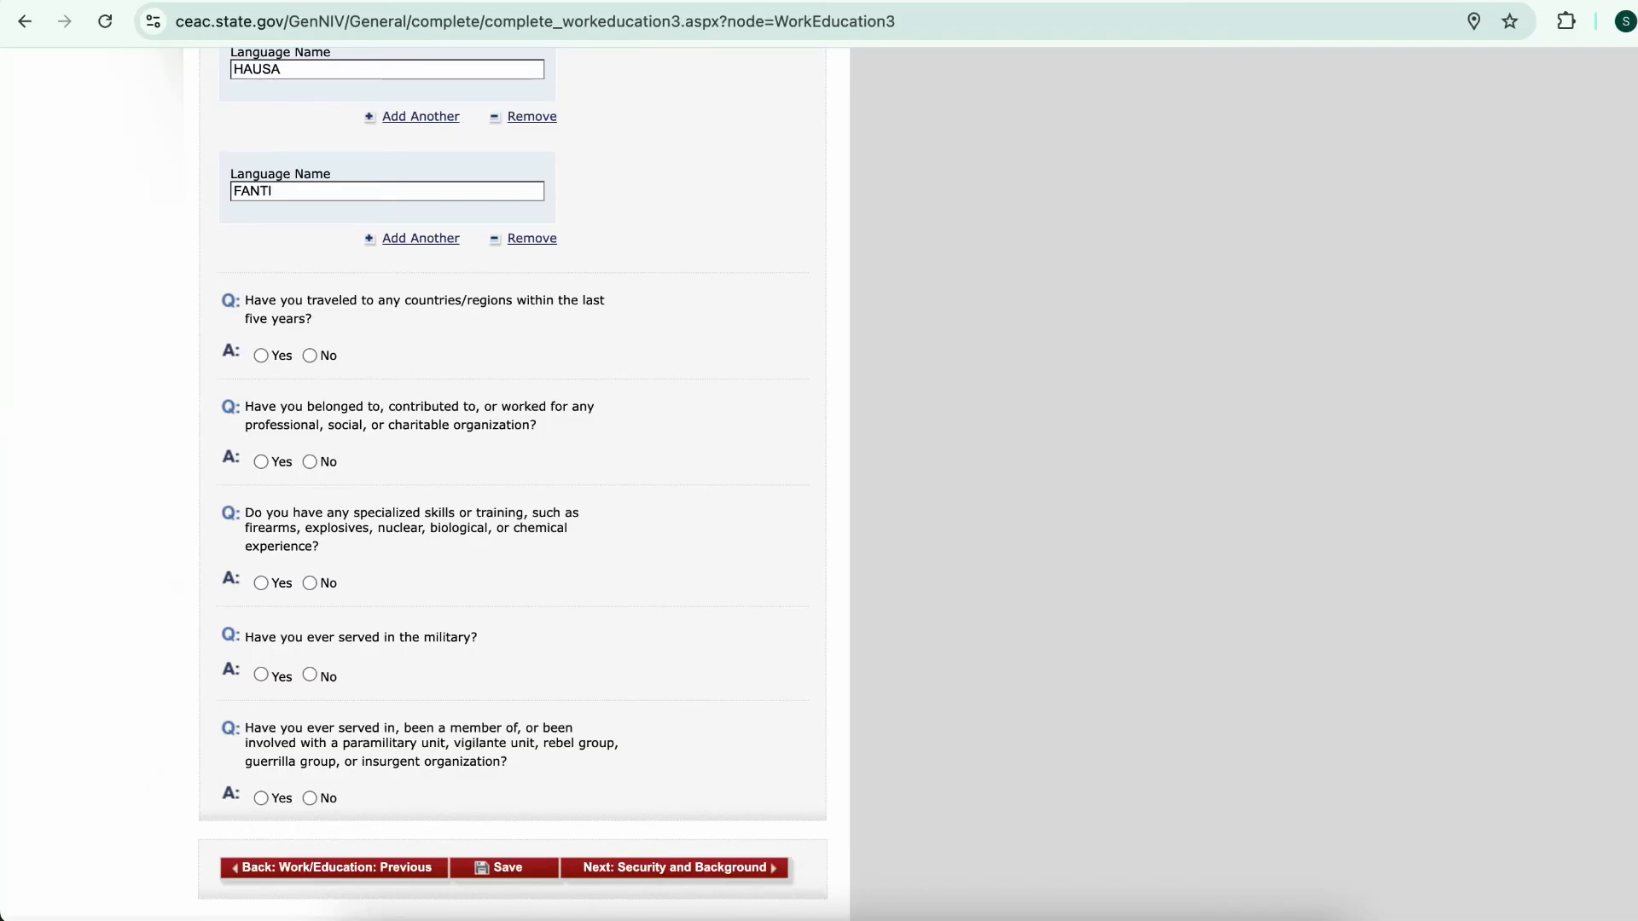
{"action": "left_click", "coordinate": [310, 355]}
{"action": "scroll", "coordinate": [512, 484], "scroll_direction": "down", "scroll_amount": 3}
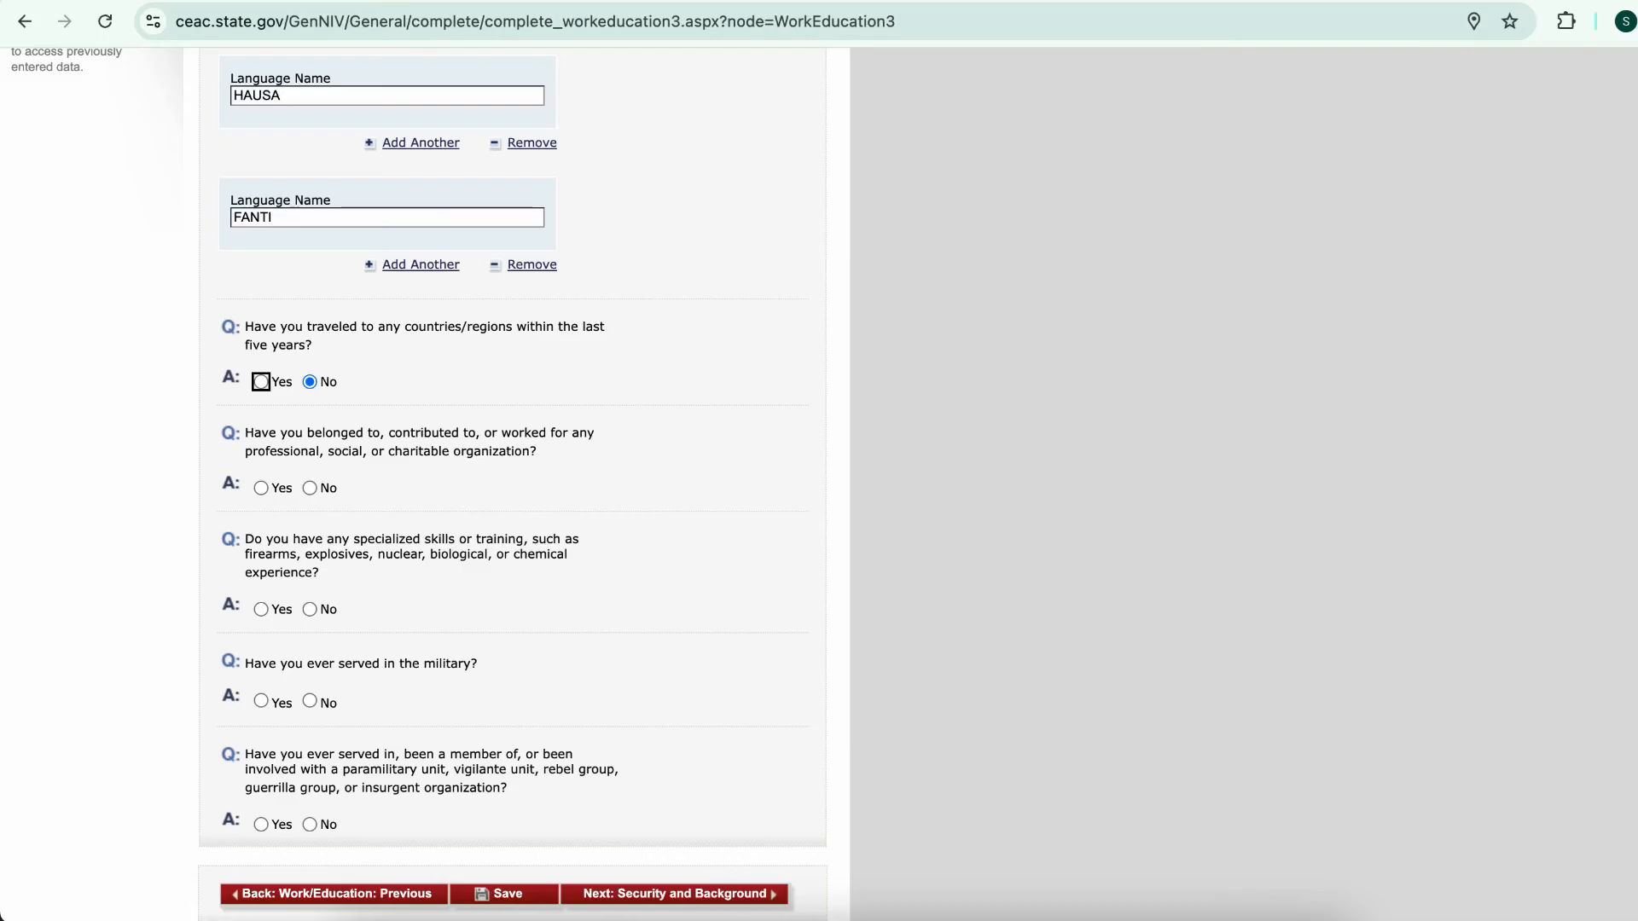
{"action": "left_click", "coordinate": [310, 488]}
{"action": "scroll", "coordinate": [310, 488], "scroll_direction": "down", "scroll_amount": 6}
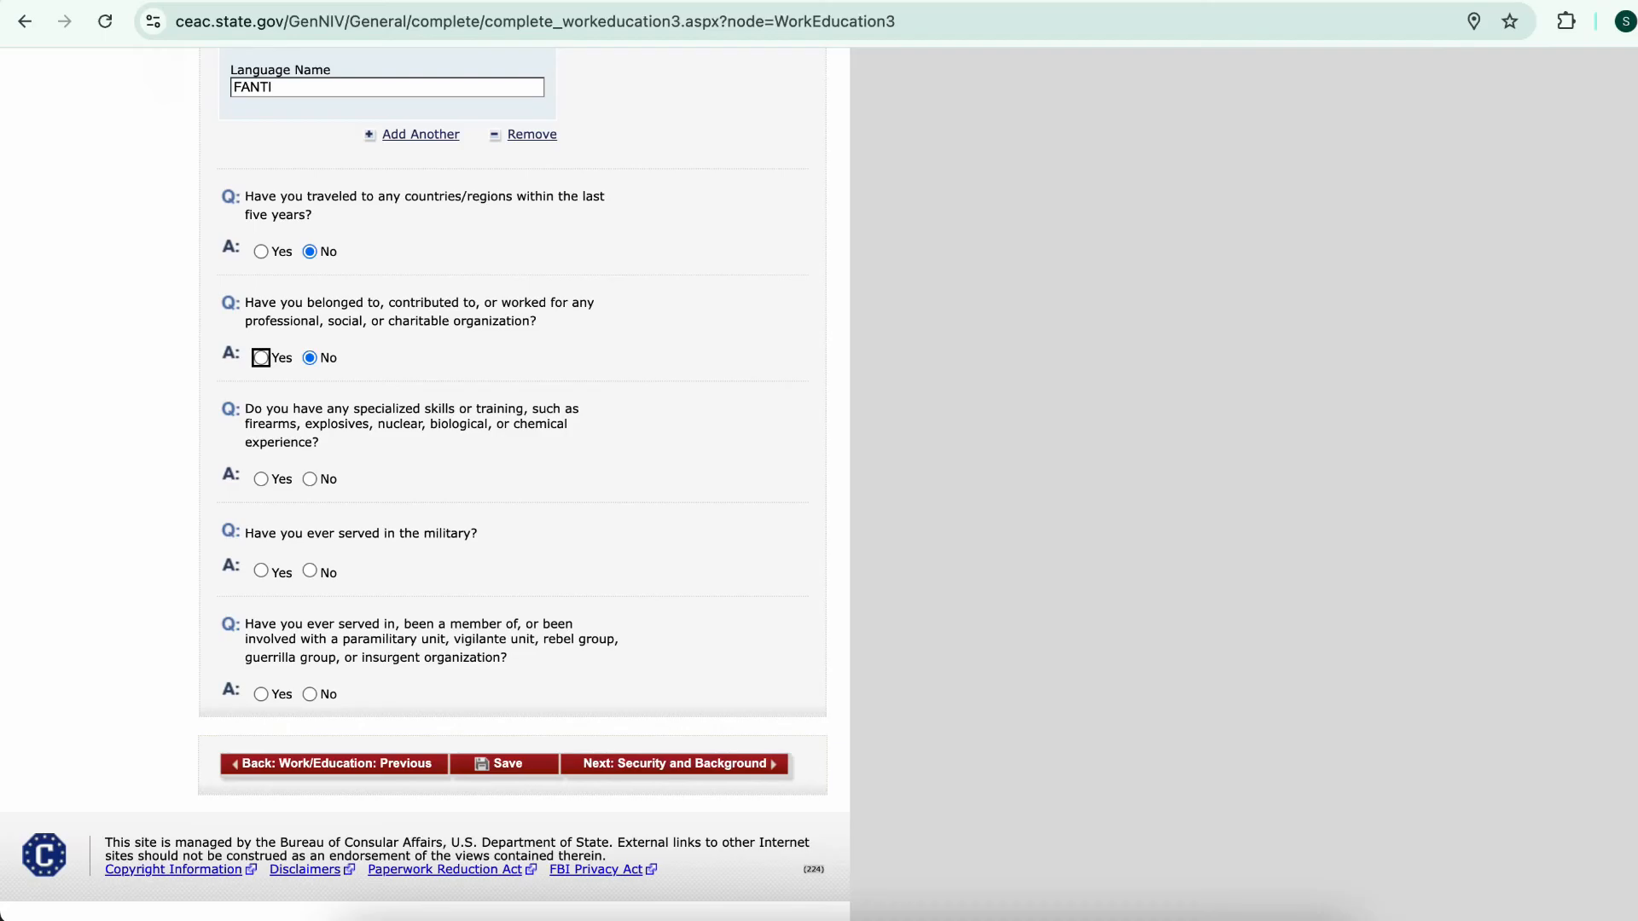
Answer No to specialized skills, military and paramilitary service, then proceed to Security and Background
{"action": "left_click", "coordinate": [309, 480]}
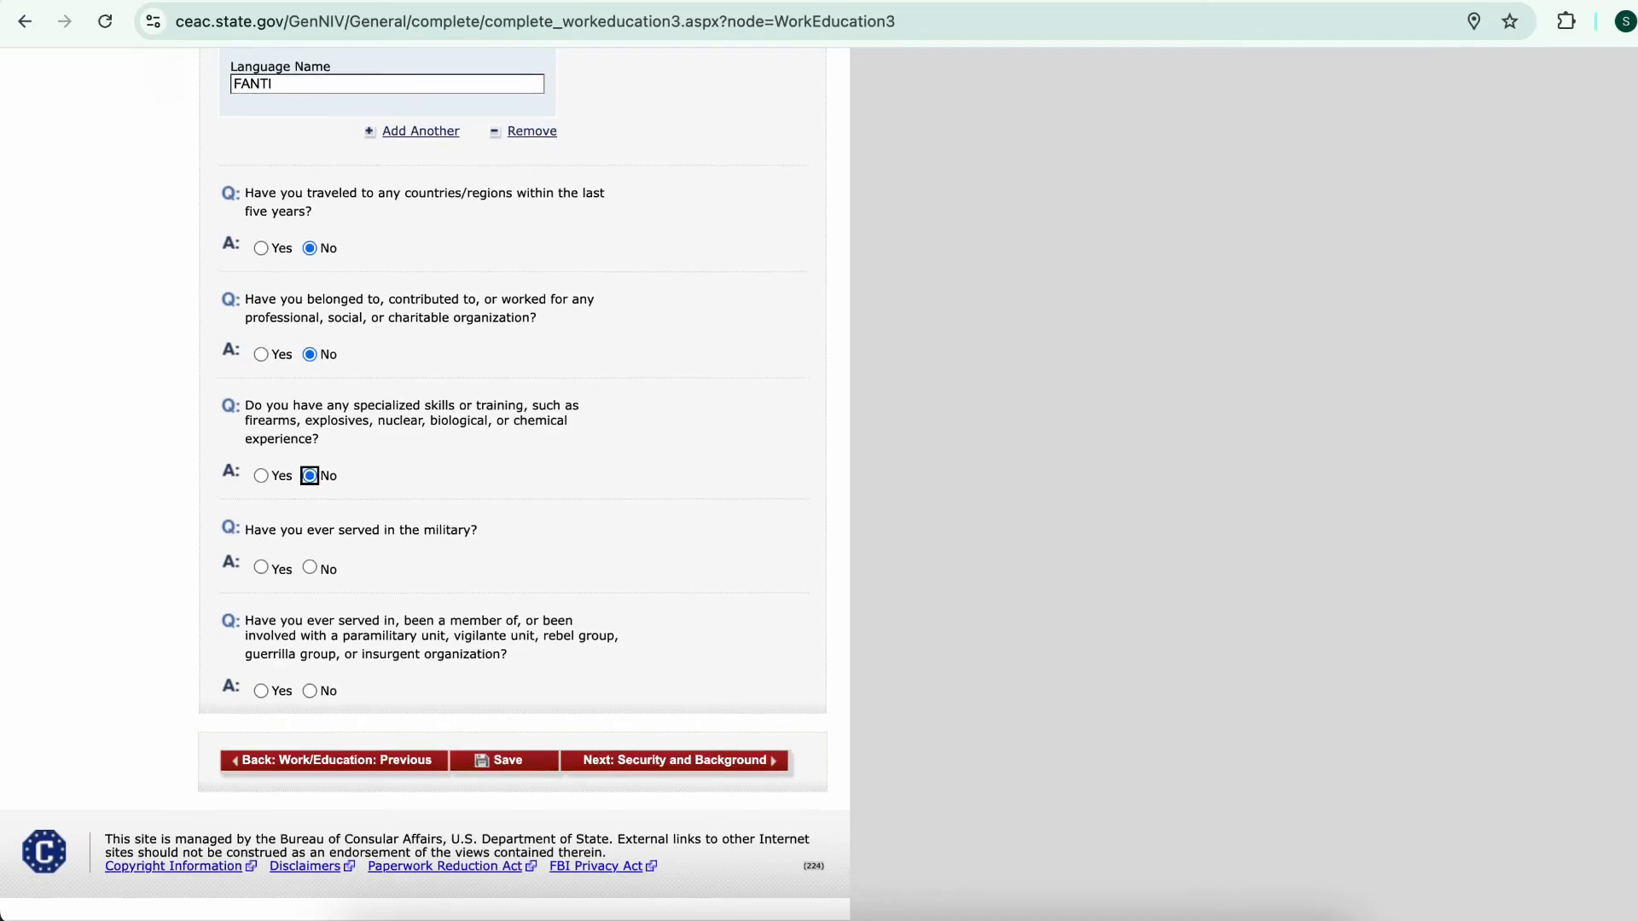
{"action": "left_click", "coordinate": [310, 570]}
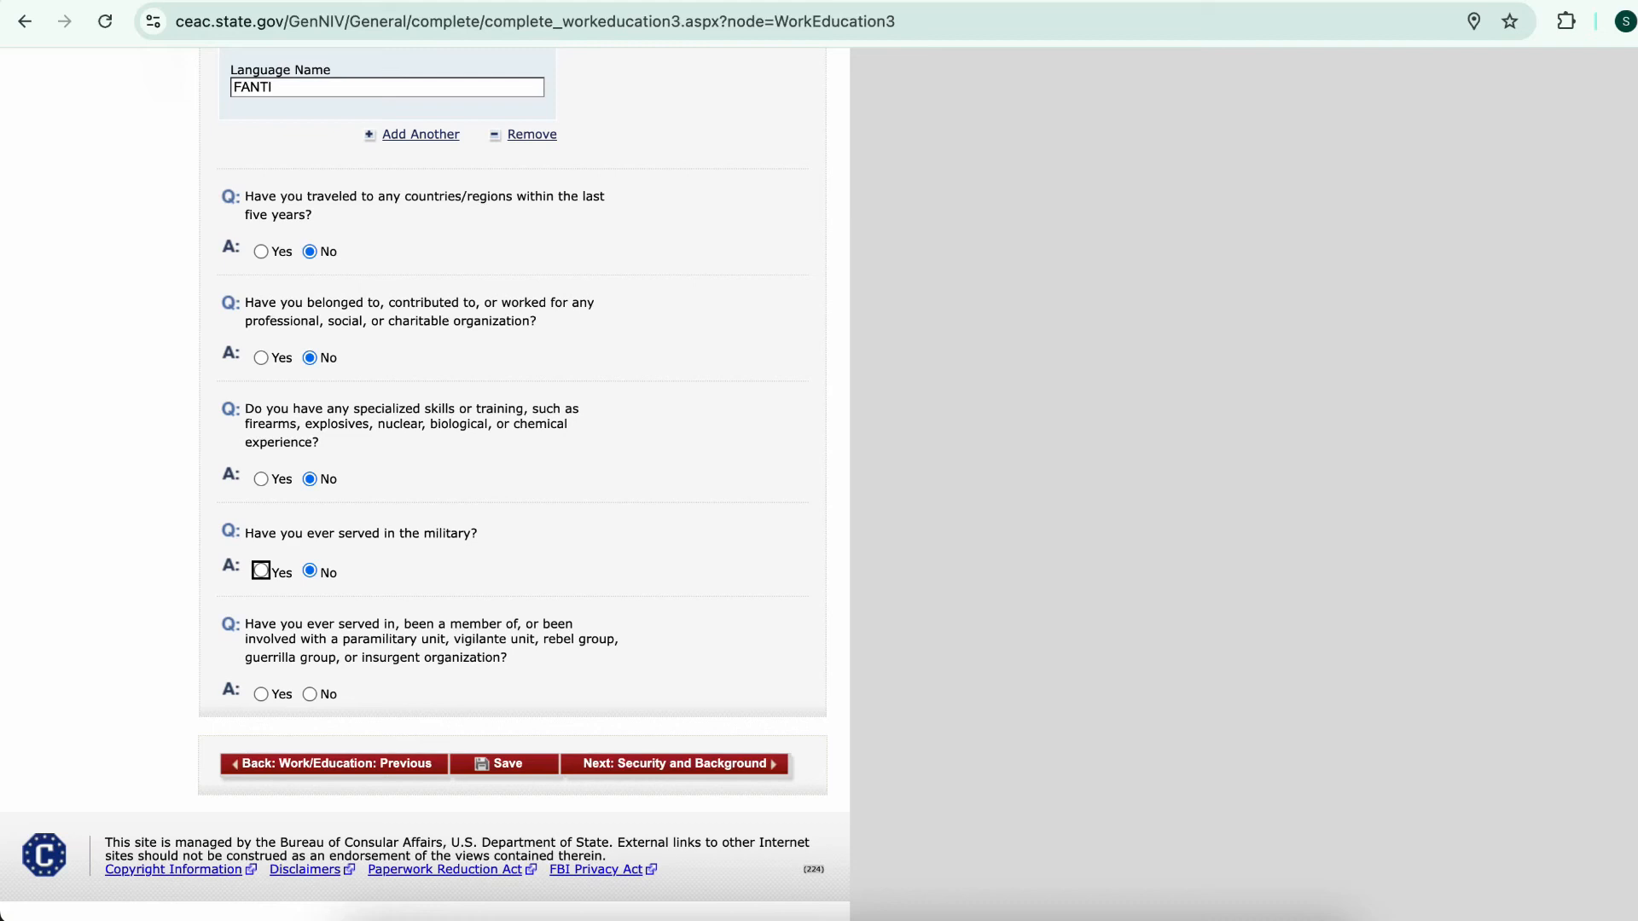
{"action": "left_click", "coordinate": [309, 694]}
{"action": "left_click", "coordinate": [673, 763]}
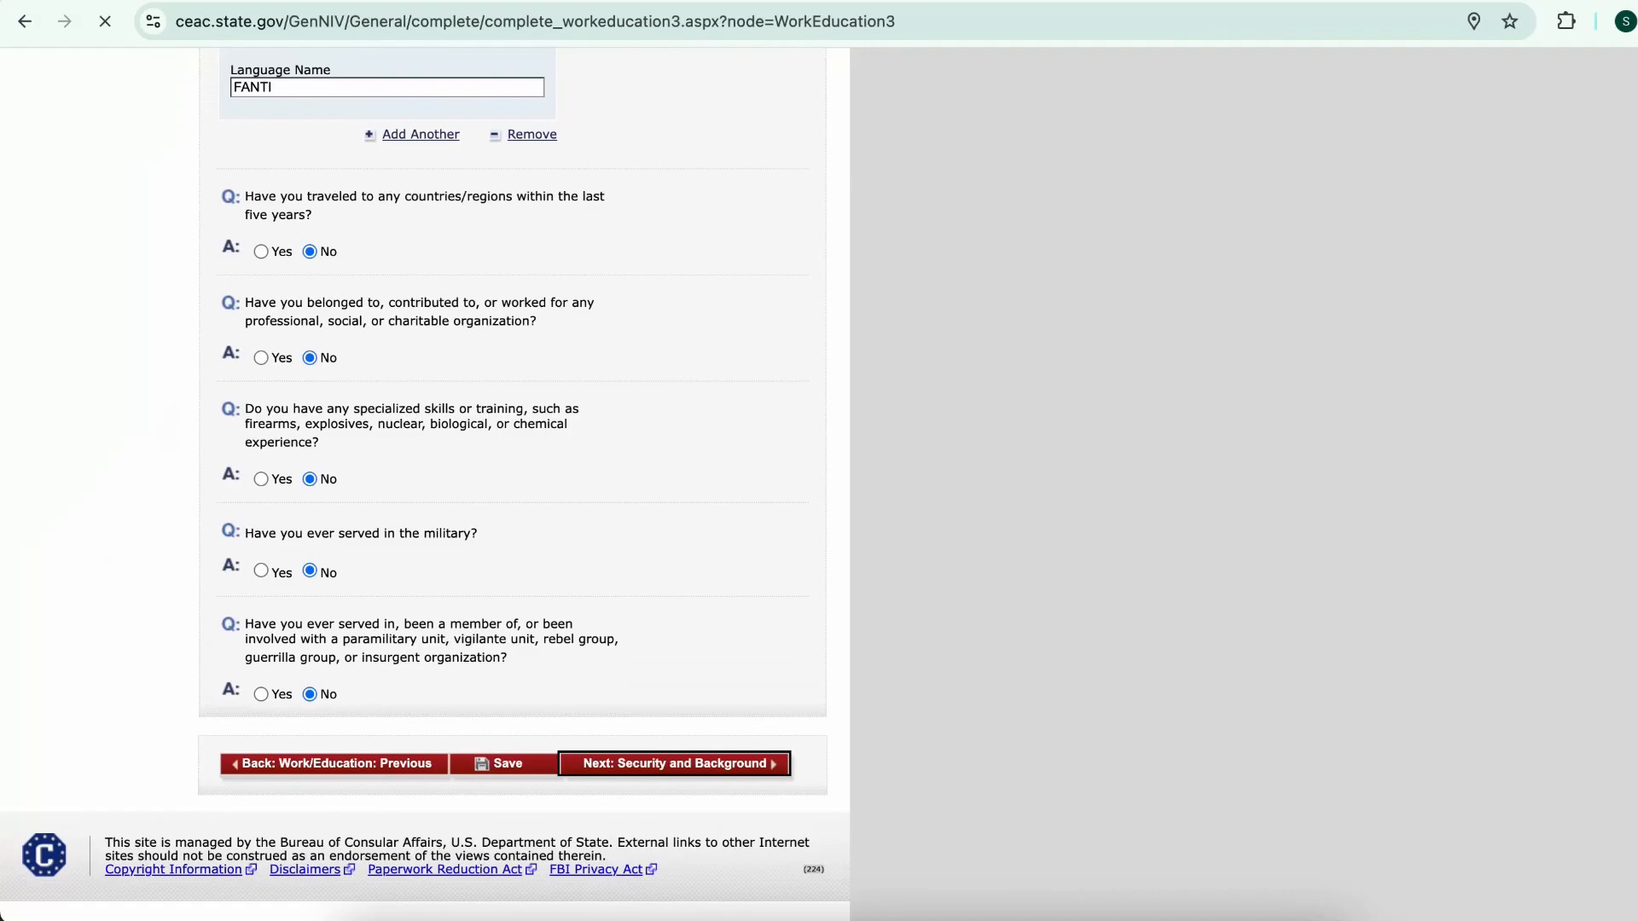
{"action": "scroll", "coordinate": [512, 426], "scroll_direction": "down", "scroll_amount": 3}
Answer No to the communicable disease, mental disorder and drug abuse questions in Part 1
{"action": "left_click", "coordinate": [310, 385]}
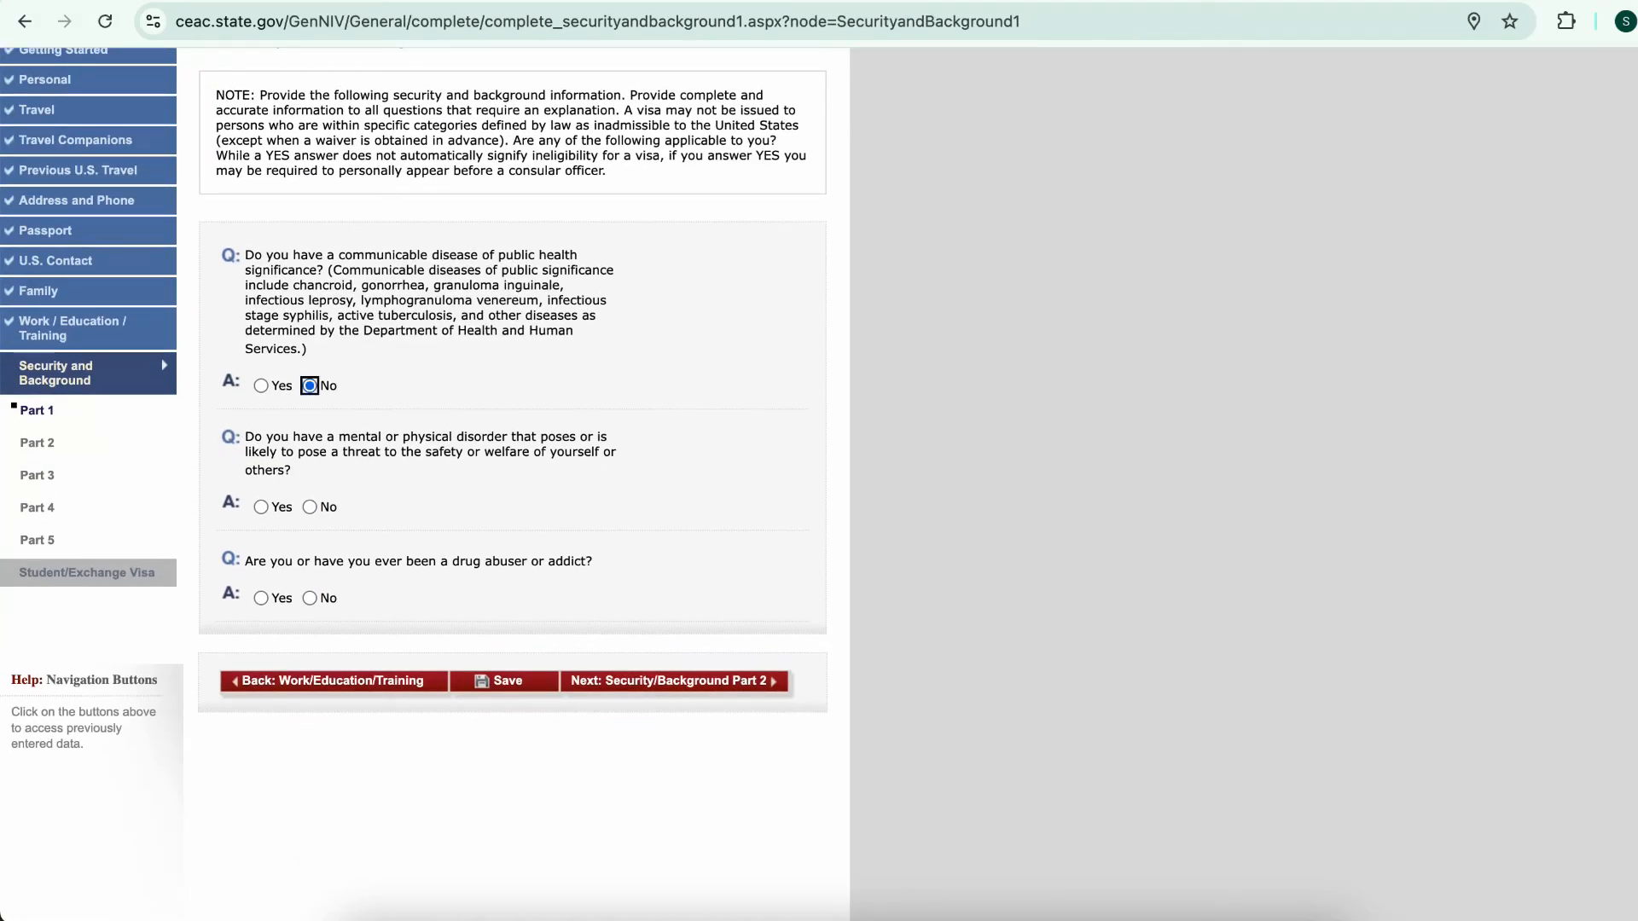
{"action": "left_click", "coordinate": [310, 507]}
{"action": "left_click", "coordinate": [309, 599]}
{"action": "scroll", "coordinate": [546, 380], "scroll_direction": "down", "scroll_amount": 1}
{"action": "left_click", "coordinate": [674, 661]}
Answer No to all Part 2 questions on controlled substances, prostitution, money laundering and human trafficking
{"action": "scroll", "coordinate": [511, 484], "scroll_direction": "down", "scroll_amount": 2}
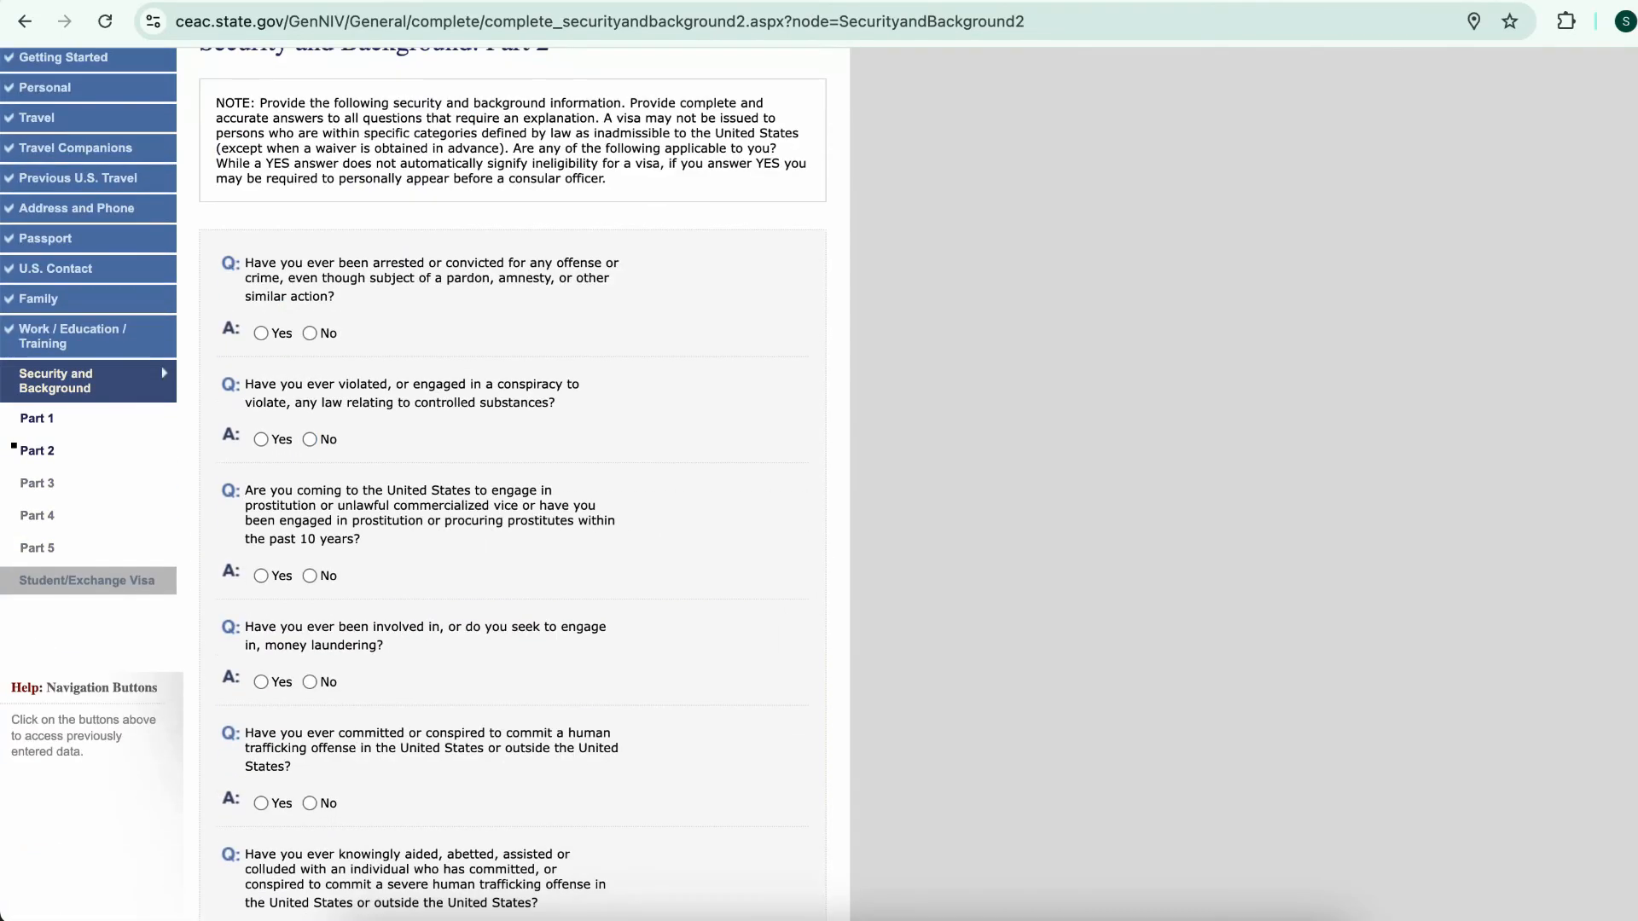
{"action": "left_click", "coordinate": [310, 440]}
{"action": "left_click", "coordinate": [310, 576]}
{"action": "left_click", "coordinate": [310, 682]}
{"action": "scroll", "coordinate": [310, 682], "scroll_direction": "down", "scroll_amount": 3}
{"action": "left_click", "coordinate": [310, 506]}
{"action": "left_click", "coordinate": [310, 642]}
{"action": "left_click", "coordinate": [310, 793]}
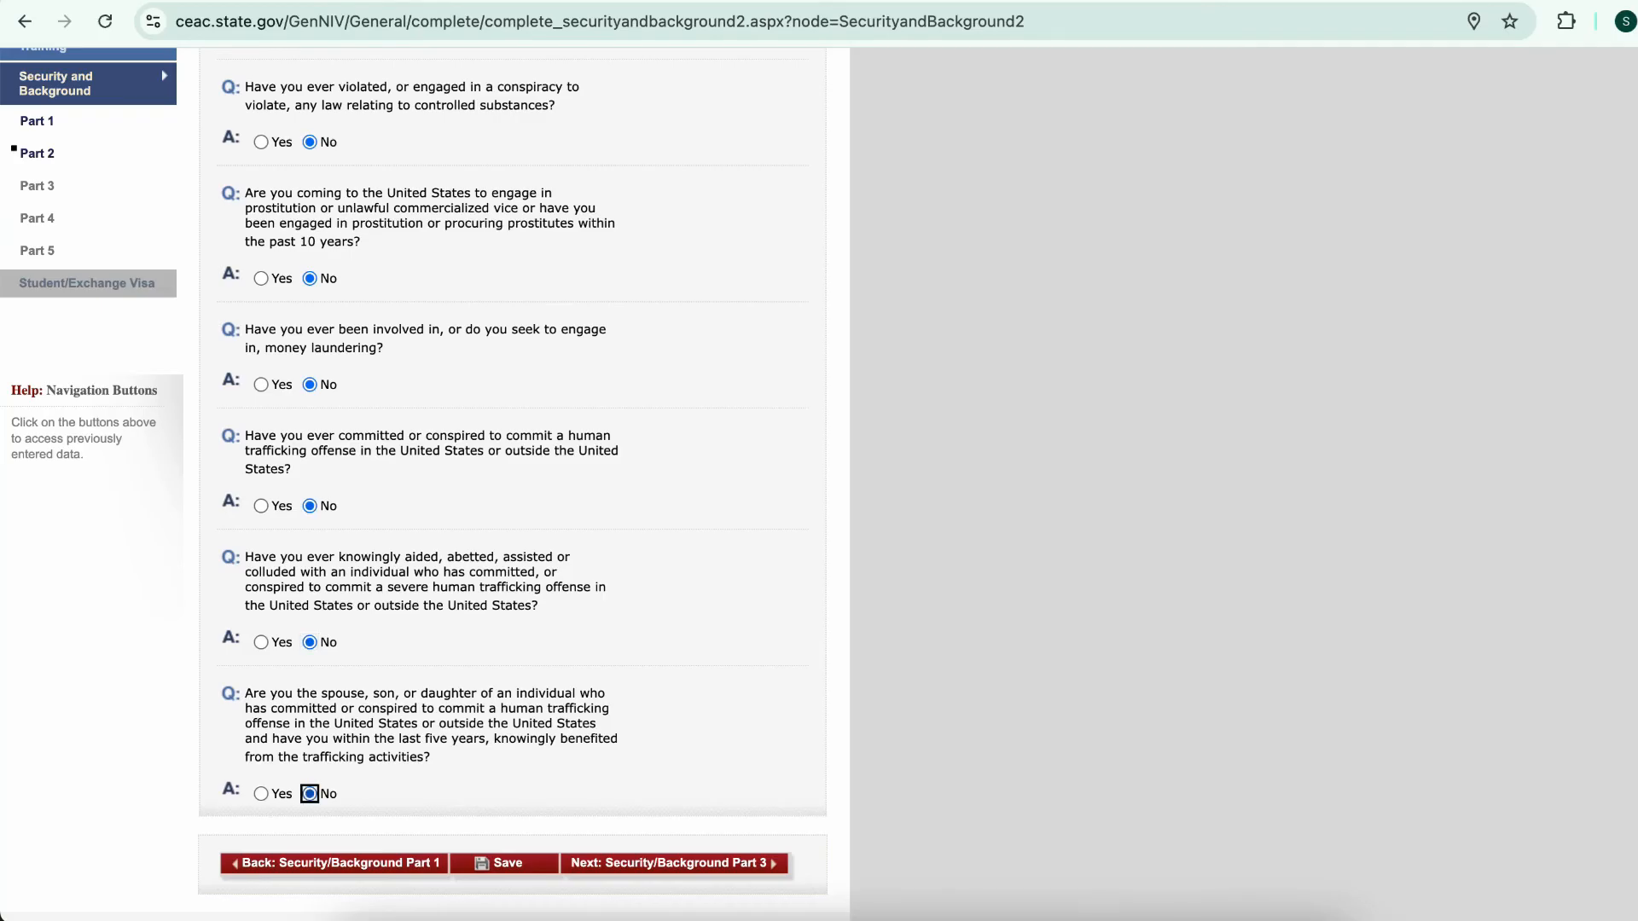
{"action": "scroll", "coordinate": [310, 794], "scroll_direction": "down", "scroll_amount": 1}
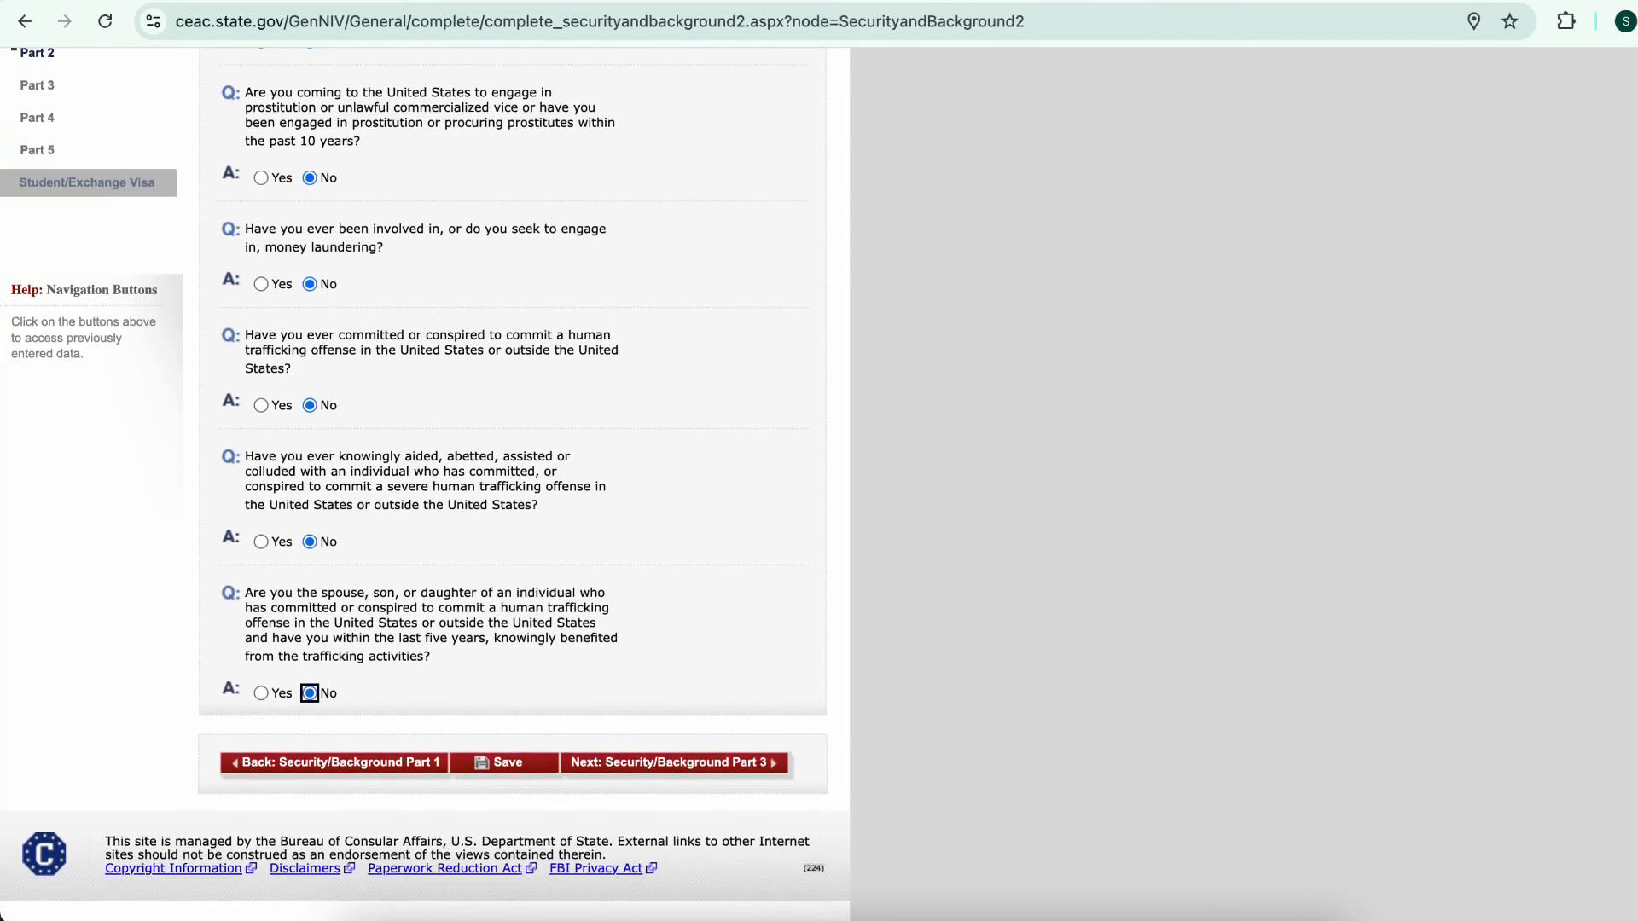
{"action": "left_click", "coordinate": [674, 763]}
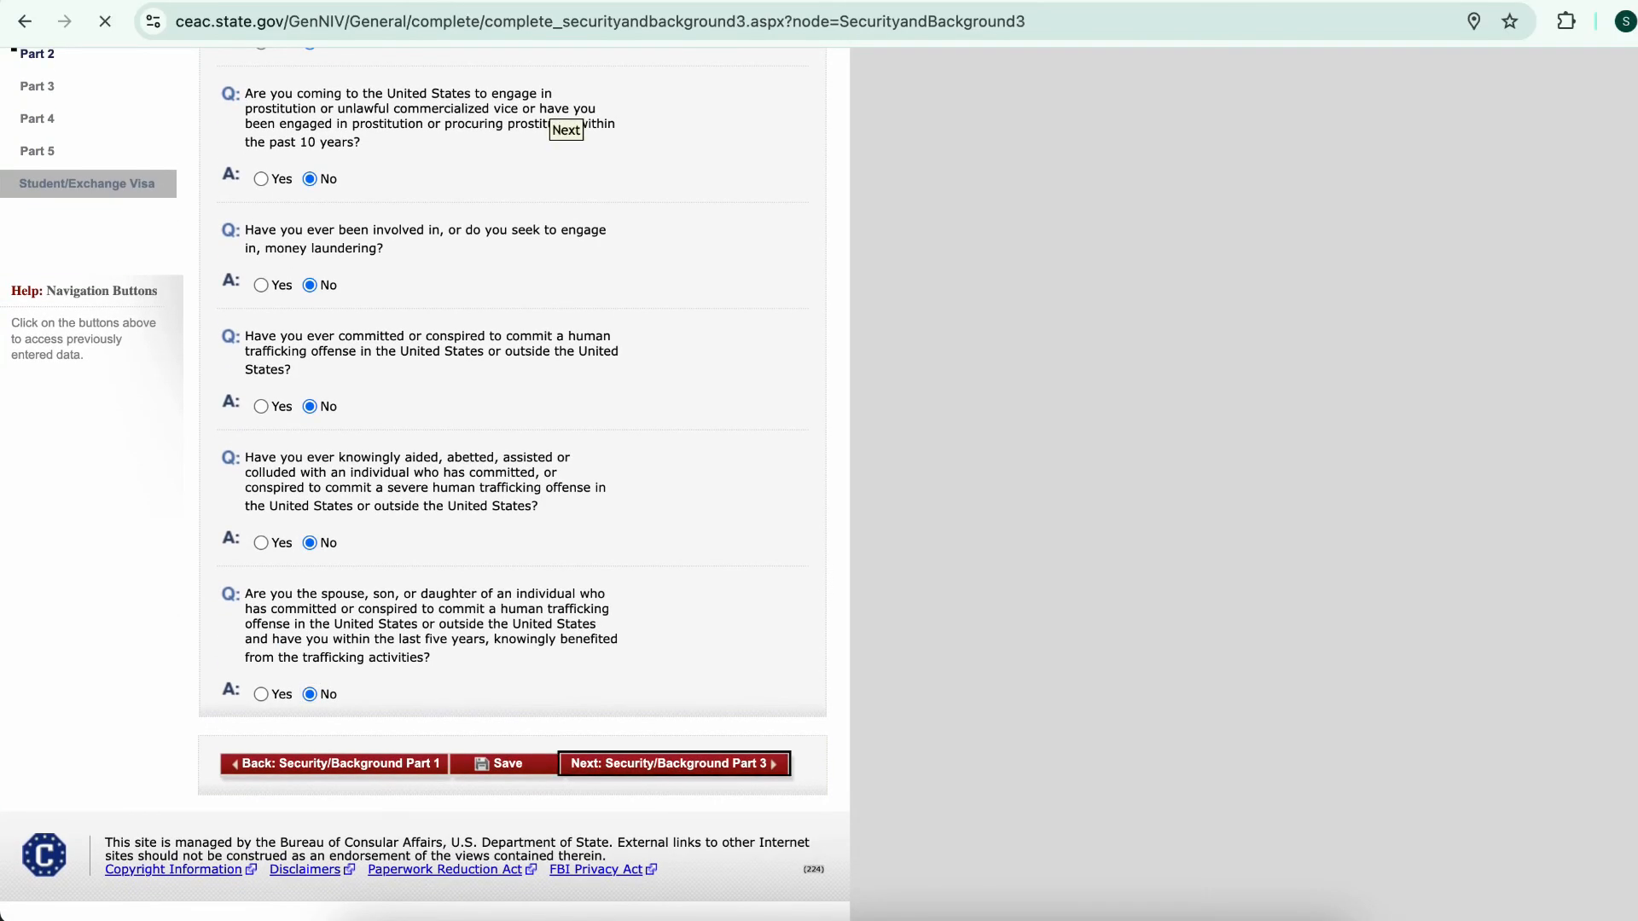
Answer No to the Part 3 espionage, terrorism, terrorist support, membership and relative questions
{"action": "scroll", "coordinate": [512, 478], "scroll_direction": "down", "scroll_amount": 3}
{"action": "left_click", "coordinate": [309, 226]}
{"action": "left_click", "coordinate": [309, 347]}
{"action": "left_click", "coordinate": [310, 468]}
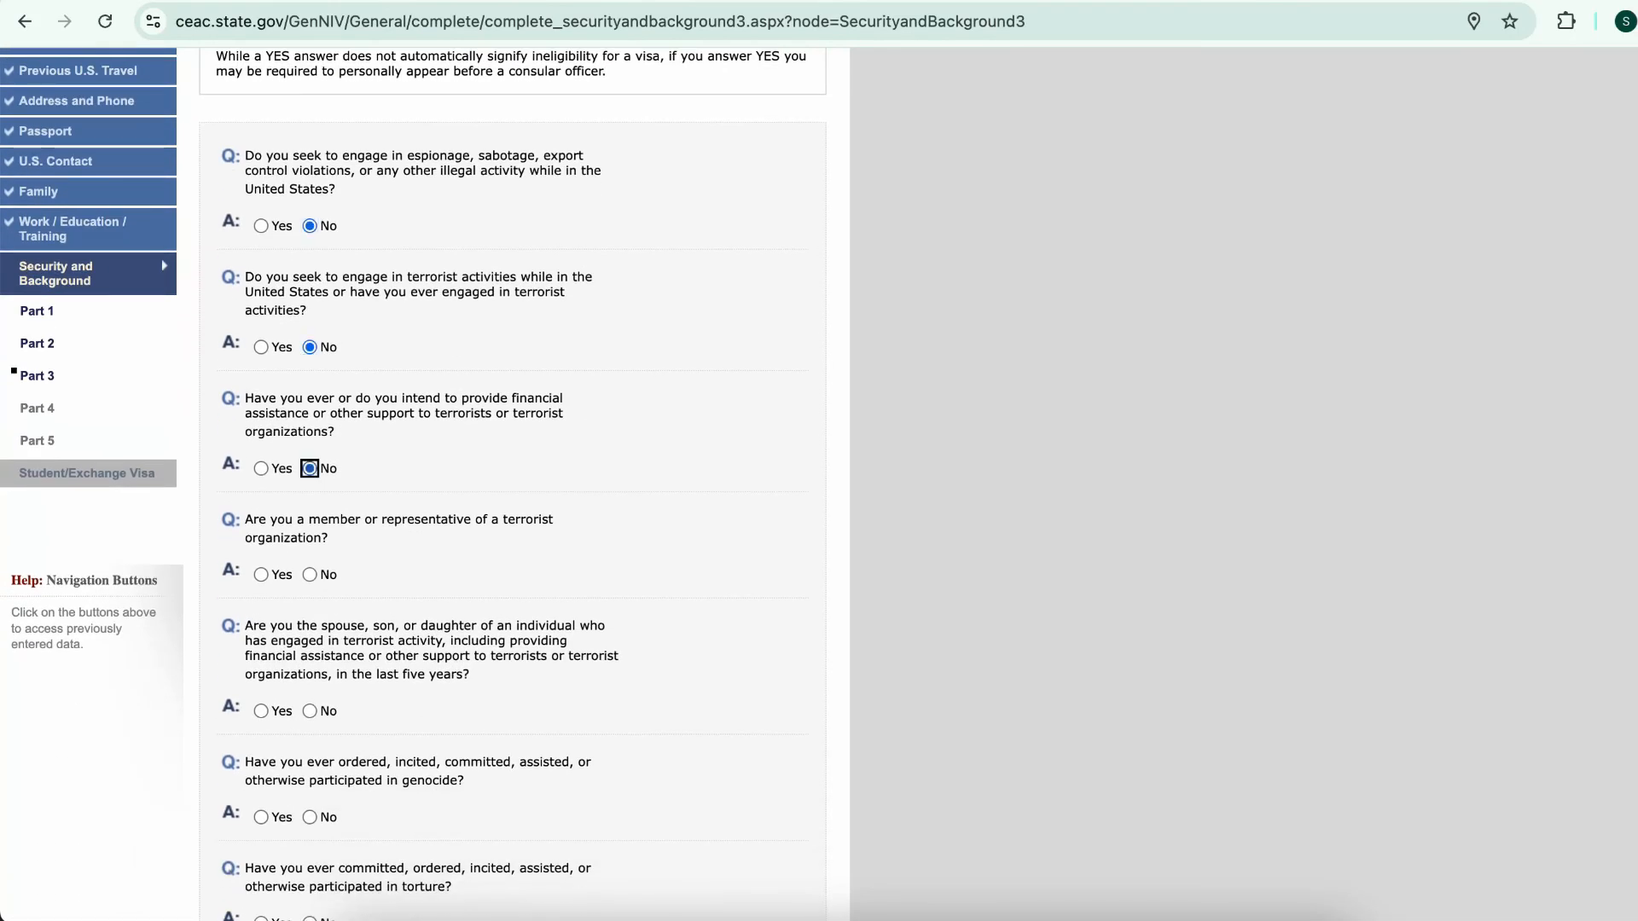
{"action": "scroll", "coordinate": [512, 478], "scroll_direction": "down", "scroll_amount": 2}
{"action": "left_click", "coordinate": [310, 574]}
{"action": "left_click", "coordinate": [309, 543]}
Answer No to the genocide, torture, killings, child soldiers, religious freedom, population control and organ questions
{"action": "scroll", "coordinate": [511, 478], "scroll_direction": "down", "scroll_amount": 4}
{"action": "left_click", "coordinate": [309, 309]}
{"action": "left_click", "coordinate": [309, 416]}
{"action": "left_click", "coordinate": [309, 537]}
{"action": "left_click", "coordinate": [309, 644]}
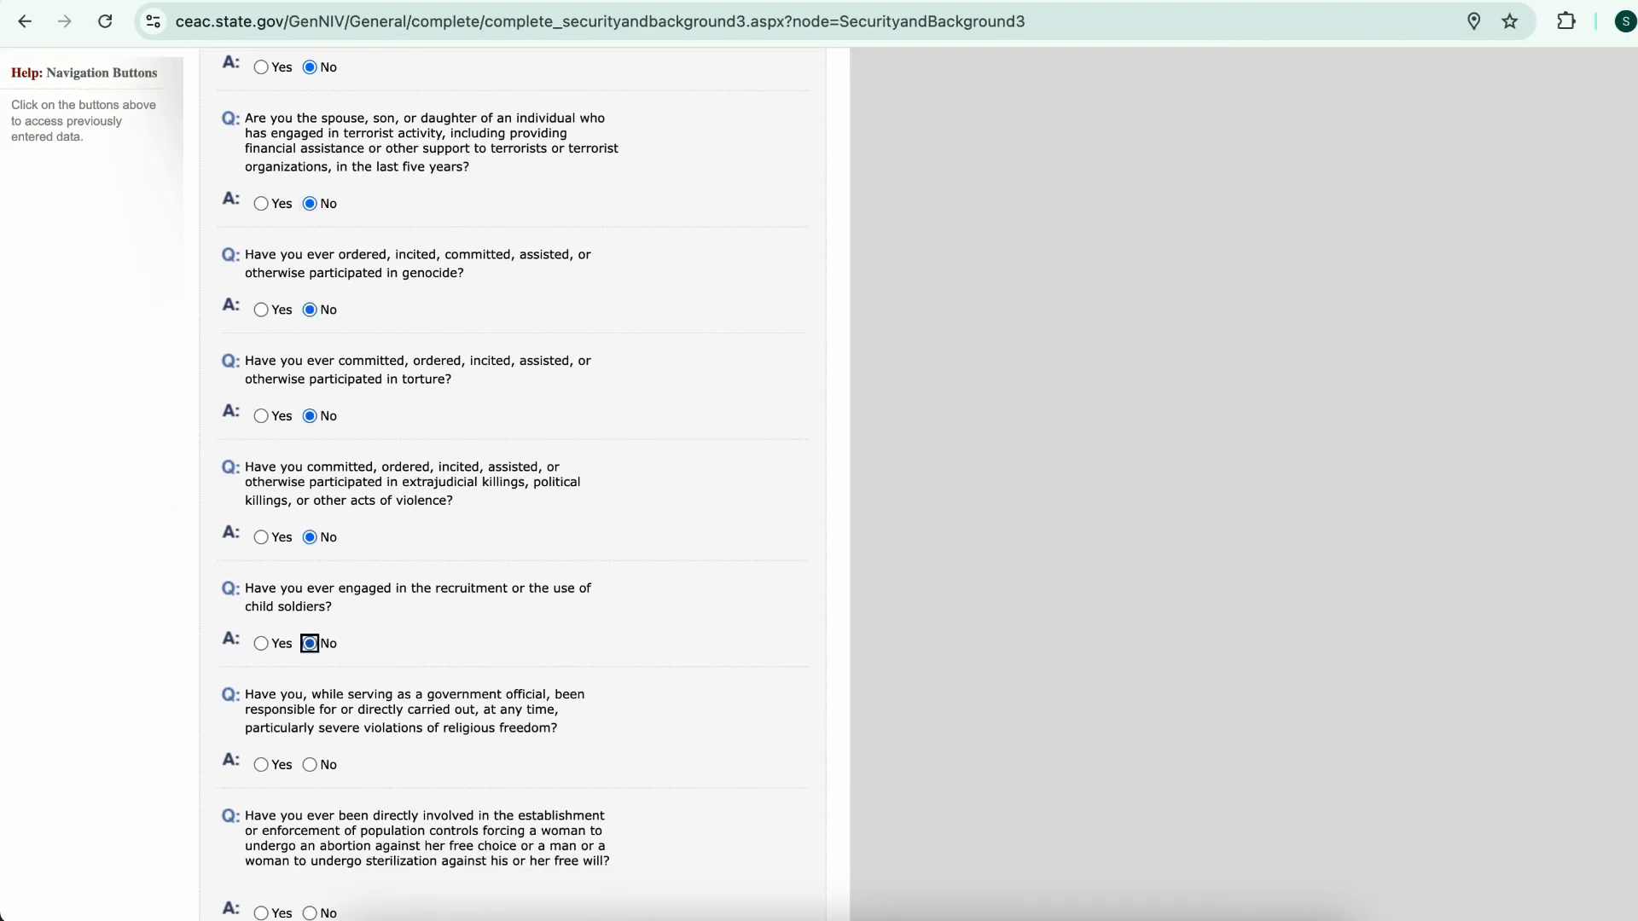
{"action": "scroll", "coordinate": [512, 478], "scroll_direction": "down", "scroll_amount": 4}
{"action": "left_click", "coordinate": [309, 435]}
{"action": "left_click", "coordinate": [310, 584]}
{"action": "left_click", "coordinate": [309, 690]}
{"action": "left_click", "coordinate": [674, 759]}
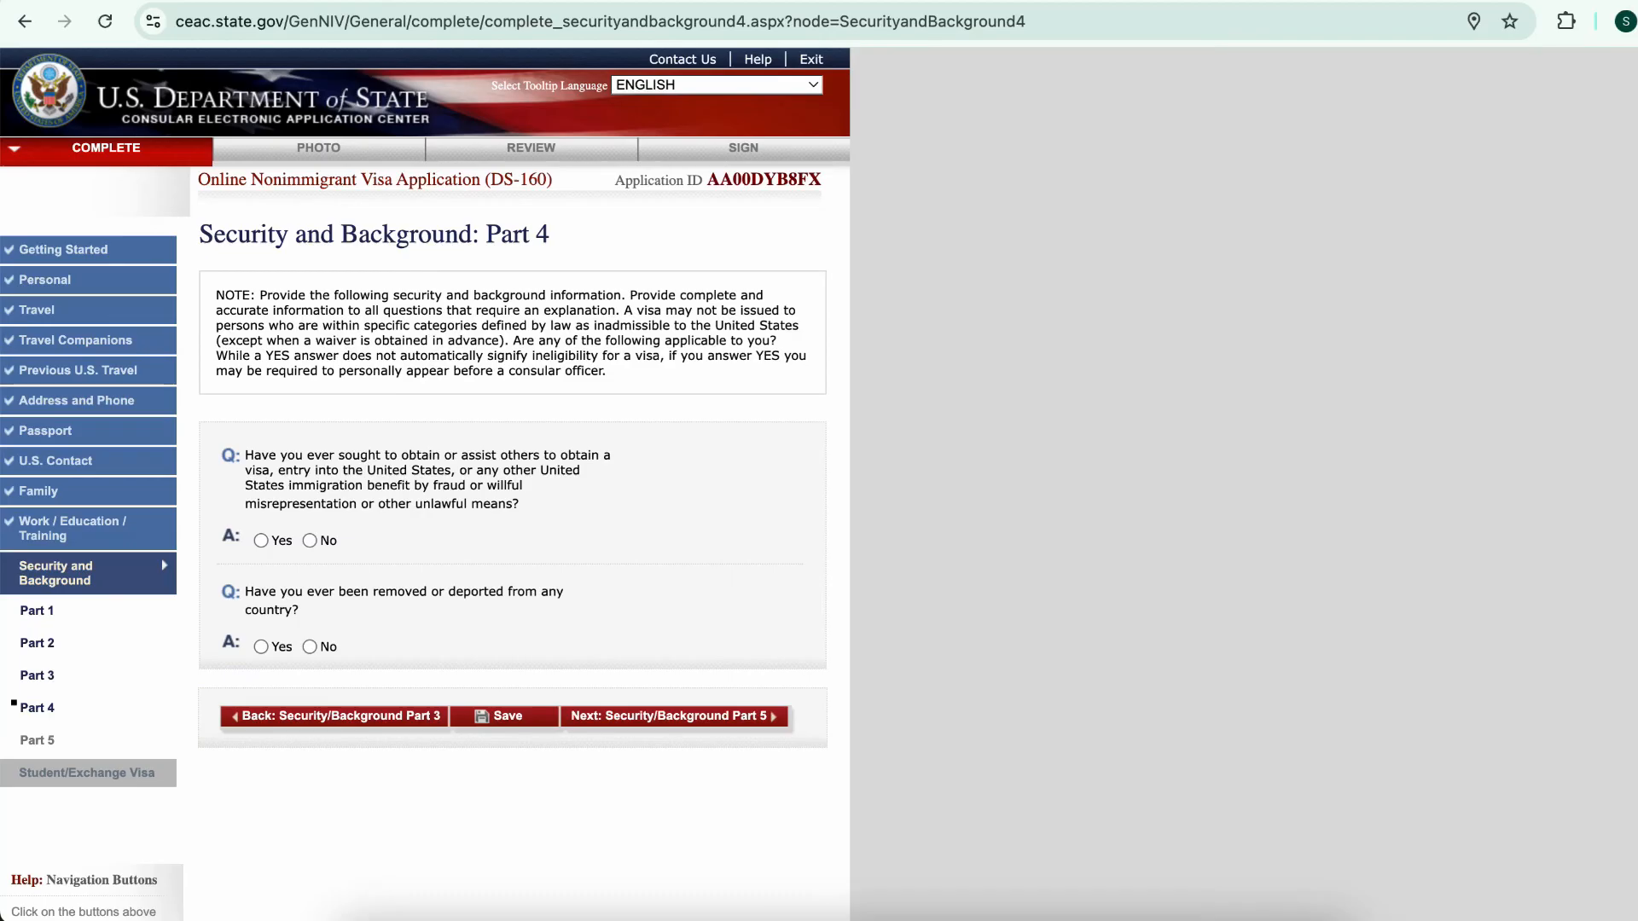
Answer No to the Part 4 visa fraud and removal or deportation questions
{"action": "left_click", "coordinate": [309, 540]}
{"action": "left_click", "coordinate": [309, 646]}
{"action": "scroll", "coordinate": [309, 646], "scroll_direction": "down", "scroll_amount": 5}
{"action": "left_click", "coordinate": [674, 323]}
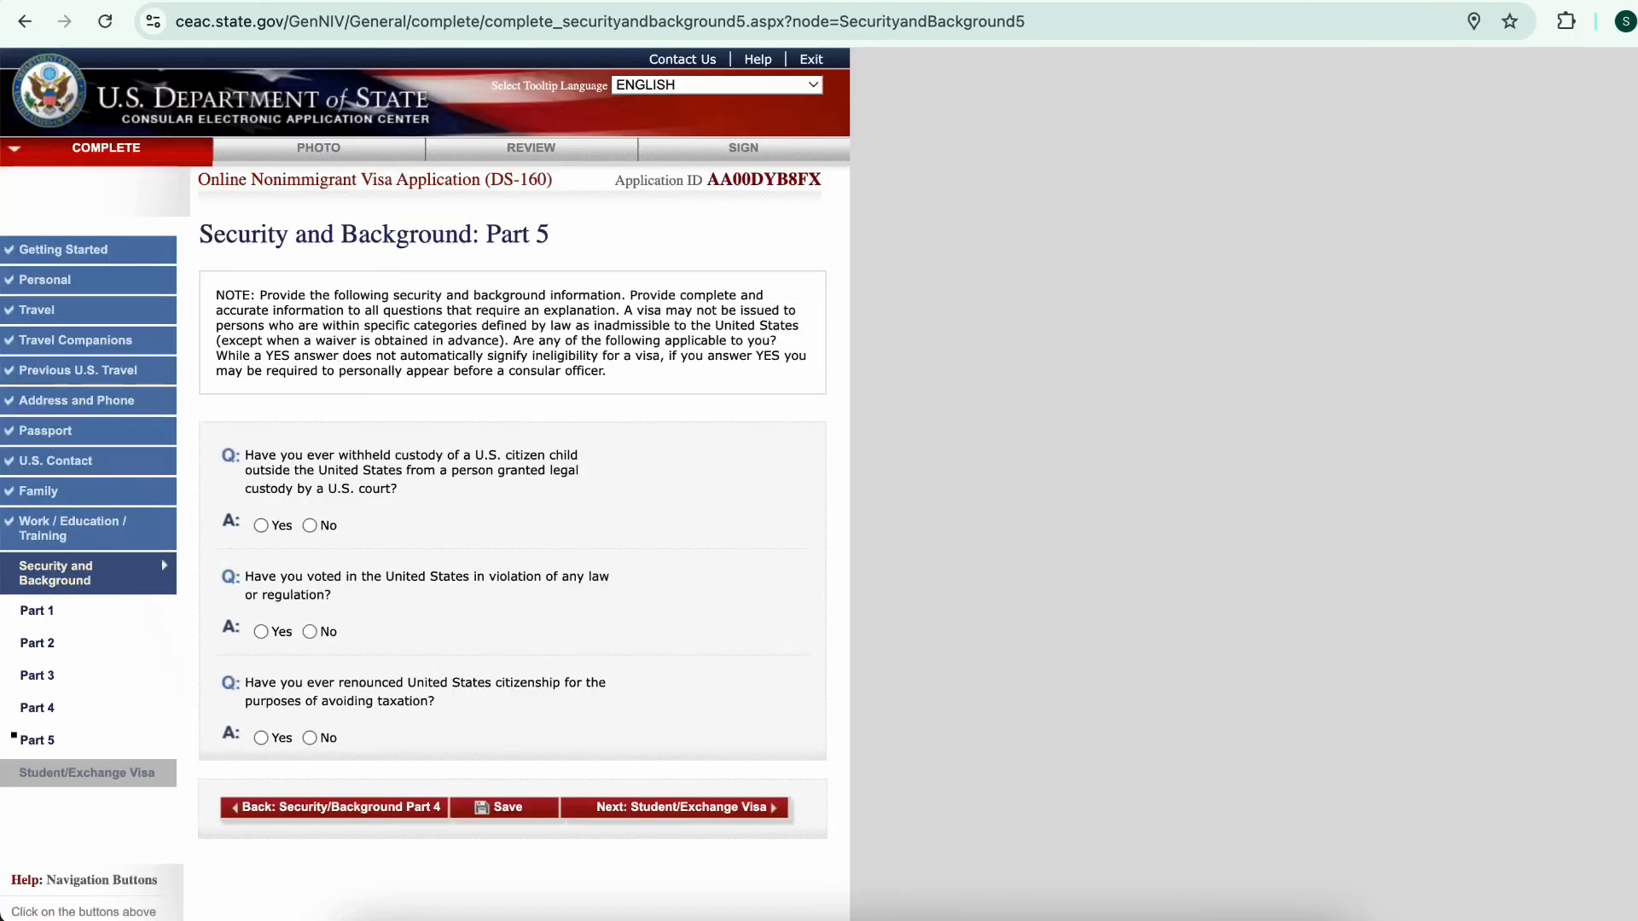
Answer No to the Part 5 custody, unlawful voting and tax-related citizenship renunciation questions
{"action": "left_click", "coordinate": [310, 526]}
{"action": "left_click", "coordinate": [309, 632]}
{"action": "left_click", "coordinate": [309, 737]}
{"action": "scroll", "coordinate": [310, 738], "scroll_direction": "down", "scroll_amount": 2}
Save the application progress and continue to the Student/Exchange Visa section
{"action": "left_click", "coordinate": [503, 687]}
{"action": "left_click", "coordinate": [363, 438]}
{"action": "scroll", "coordinate": [511, 512], "scroll_direction": "down", "scroll_amount": 1}
{"action": "left_click", "coordinate": [681, 733]}
Fill the first contact's details with State Does Not Apply, postal code 00233 and country GHANA
{"action": "scroll", "coordinate": [233, 474], "scroll_direction": "down", "scroll_amount": 2}
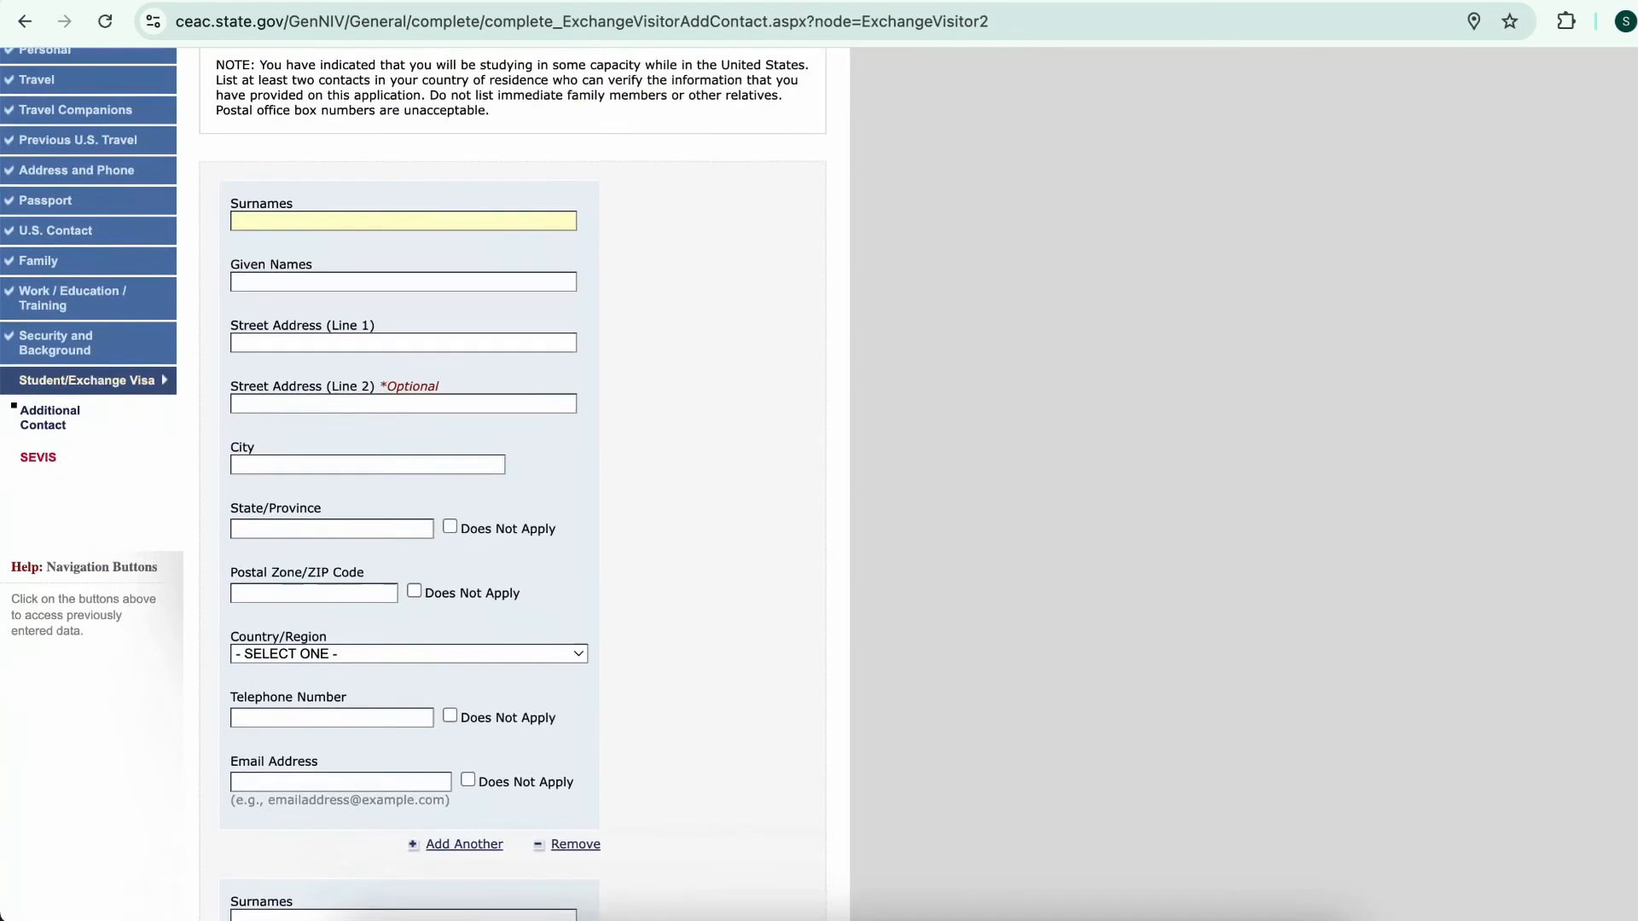
{"action": "scroll", "coordinate": [512, 484], "scroll_direction": "up", "scroll_amount": 2}
{"action": "scroll", "coordinate": [427, 484], "scroll_direction": "down", "scroll_amount": 1}
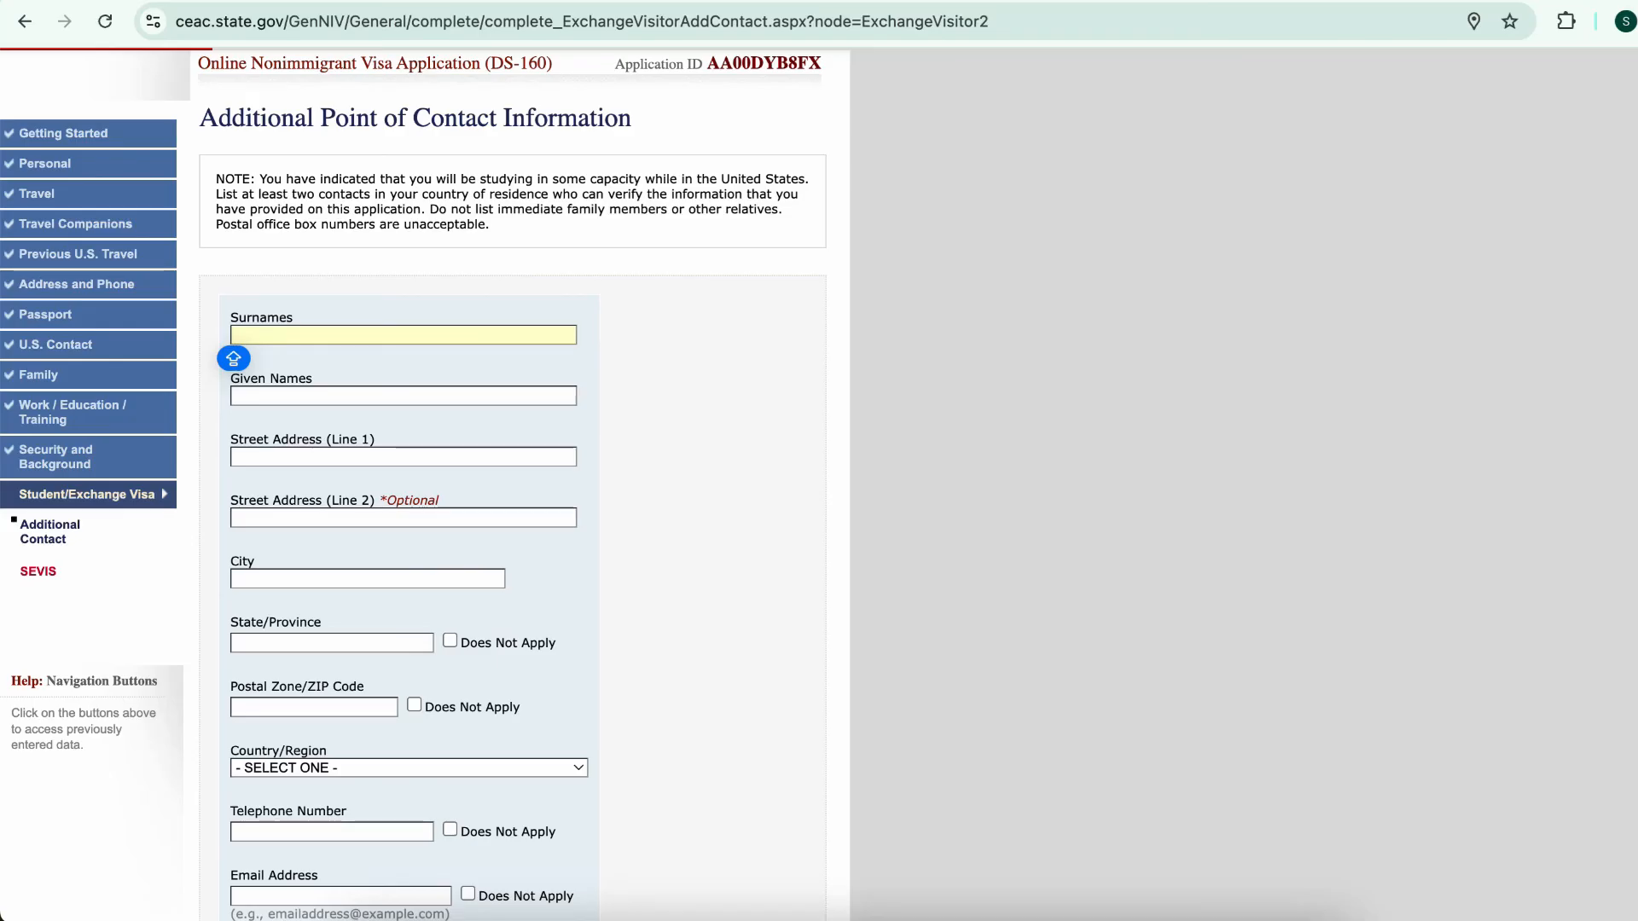
{"action": "left_click", "coordinate": [403, 336]}
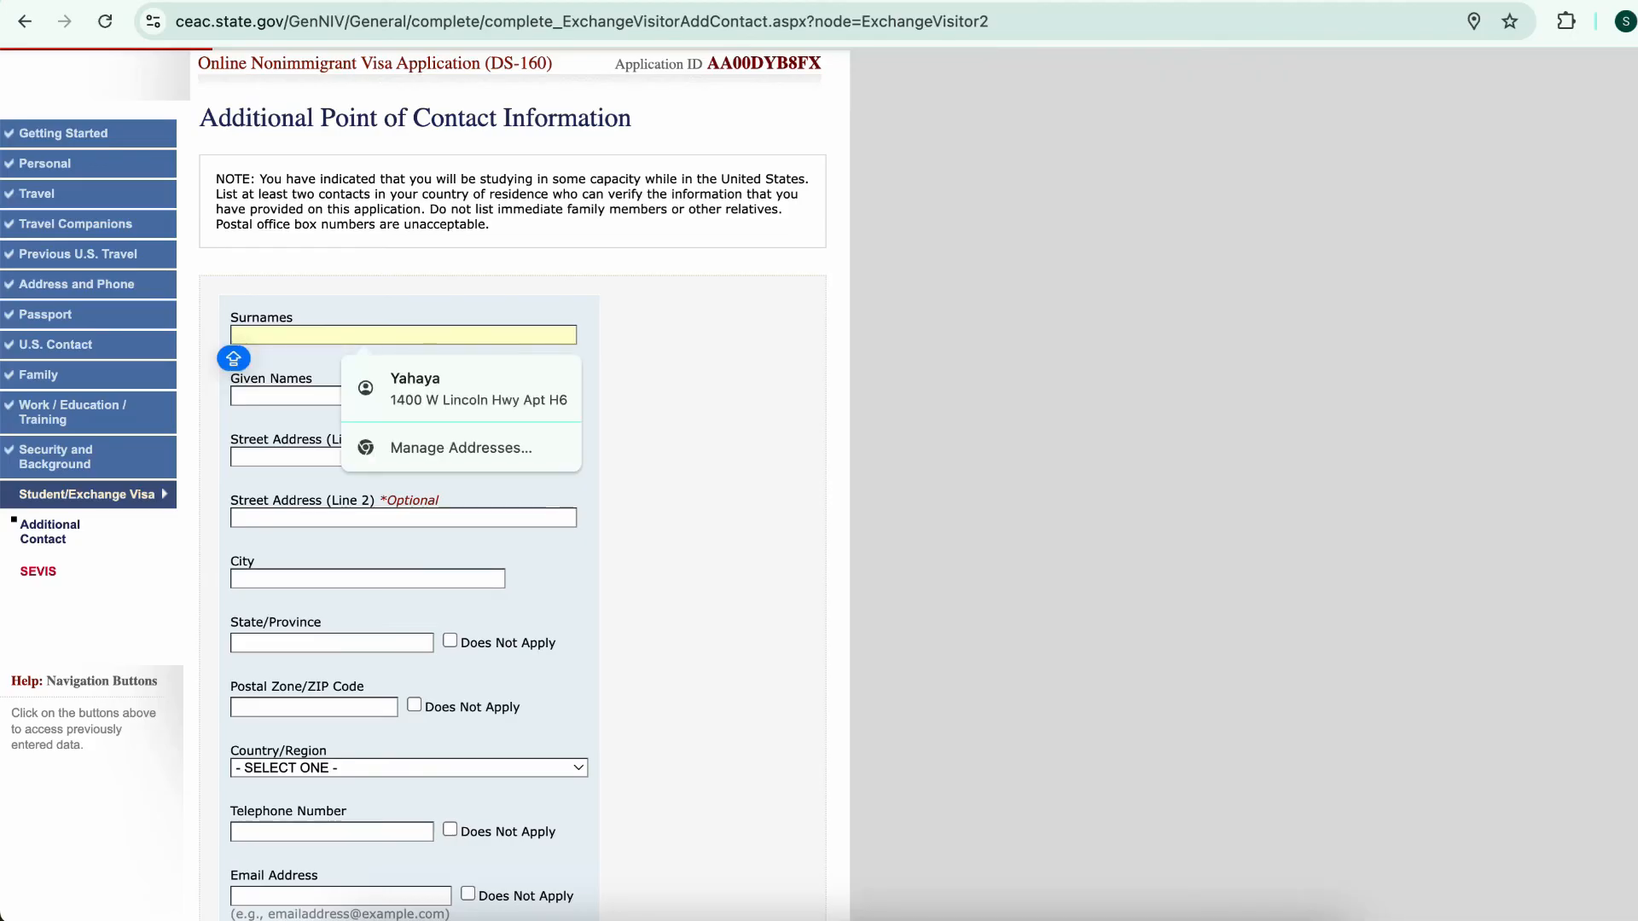
{"action": "left_click", "coordinate": [403, 335]}
{"action": "left_click", "coordinate": [403, 336]}
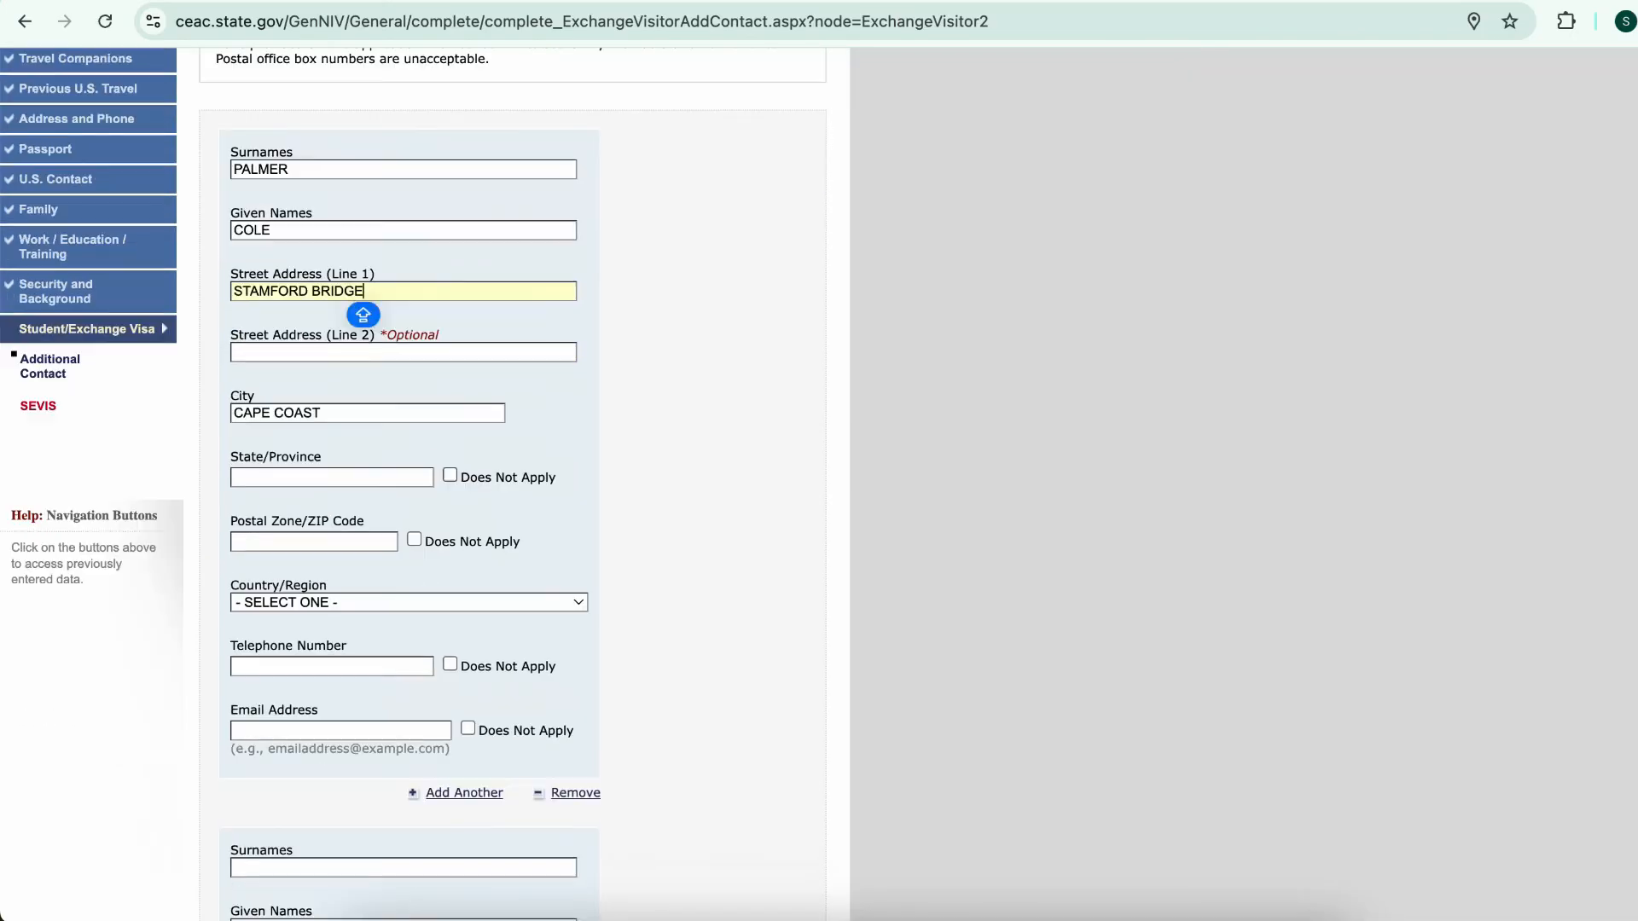
{"action": "left_click", "coordinate": [450, 475]}
{"action": "left_click", "coordinate": [314, 541]}
{"action": "type", "text": "00233"}
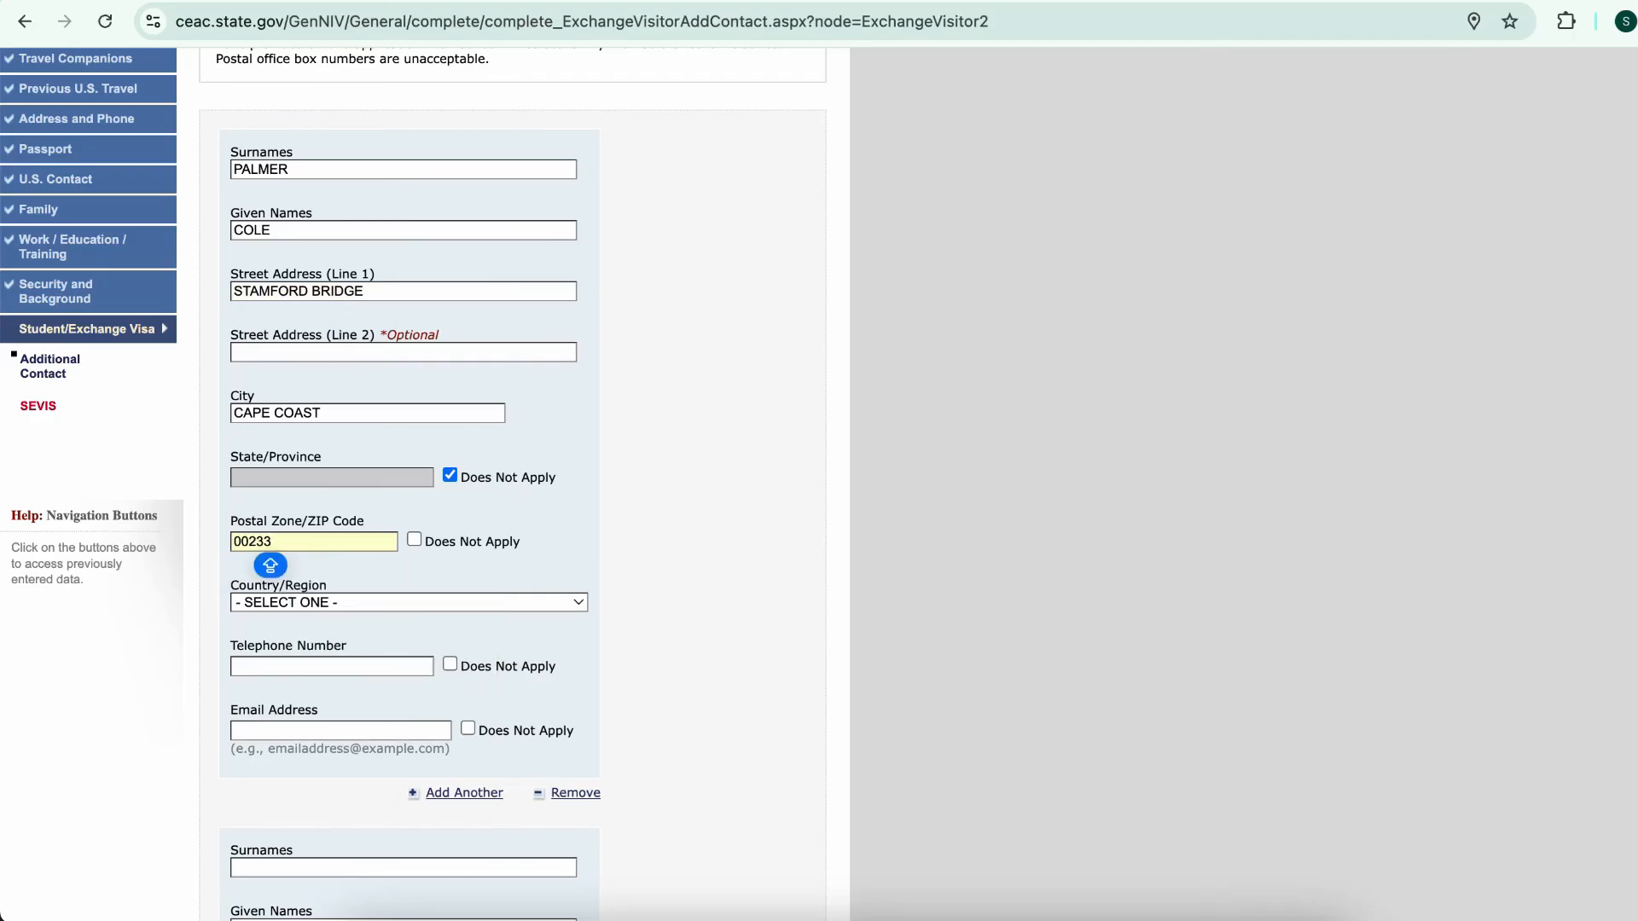
{"action": "left_click", "coordinate": [273, 603]}
{"action": "type", "text": "gh"}
{"action": "key", "text": "Return"}
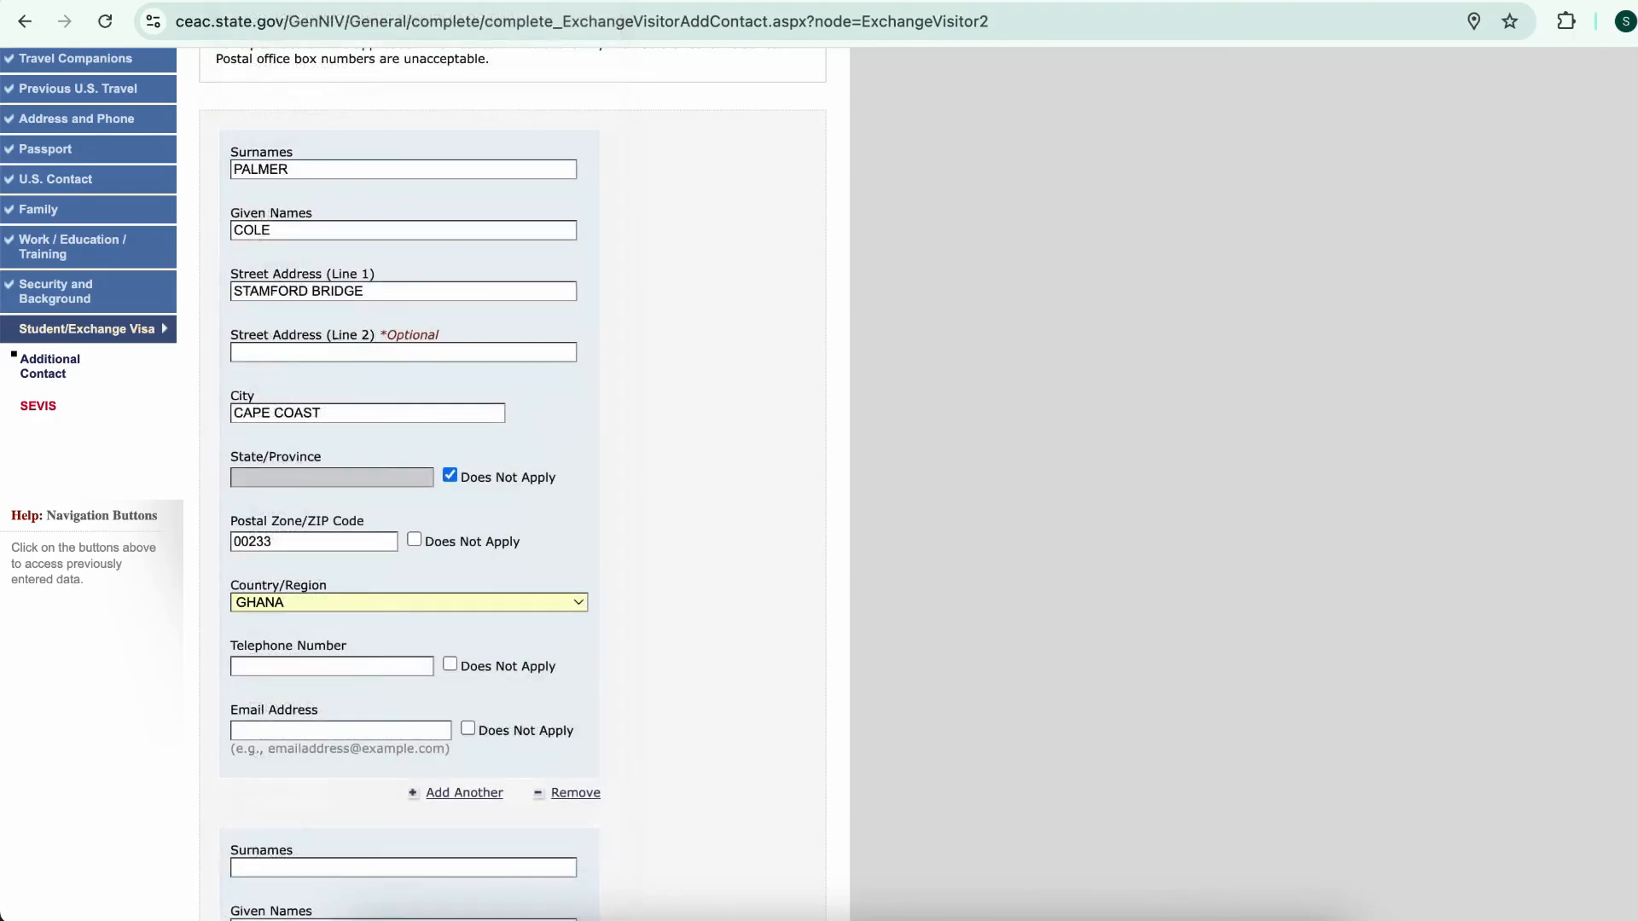
Enter the second contact's street address, city CAPE COAST, and mark State Does Not Apply
{"action": "scroll", "coordinate": [409, 461], "scroll_direction": "down", "scroll_amount": 3}
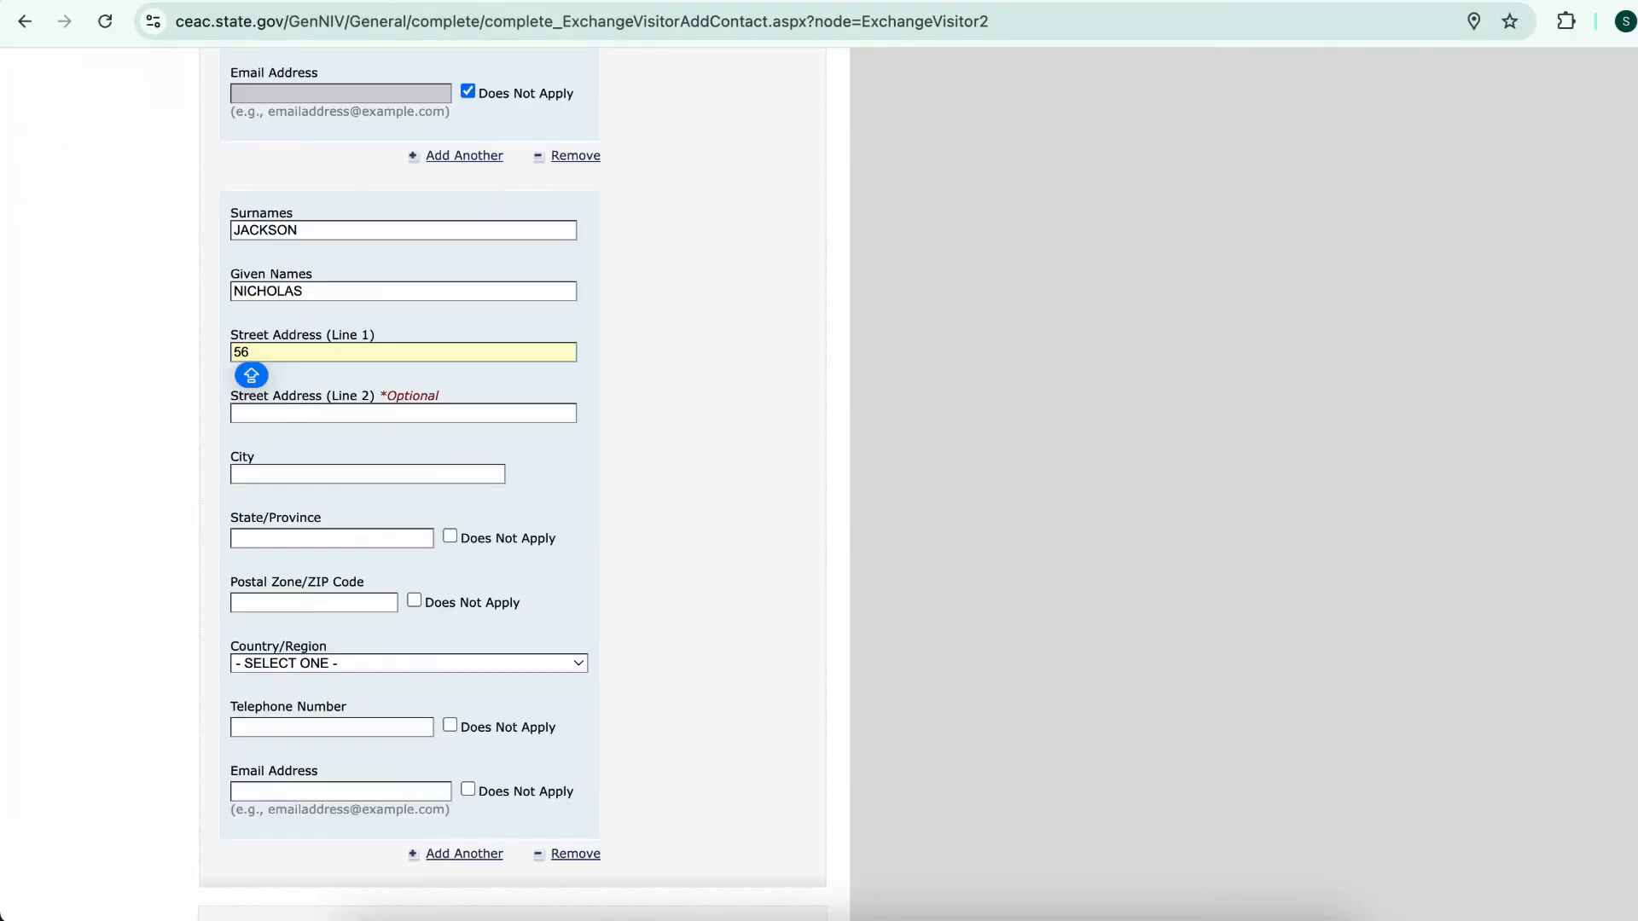
{"action": "type", "text": "STAMFORD"}
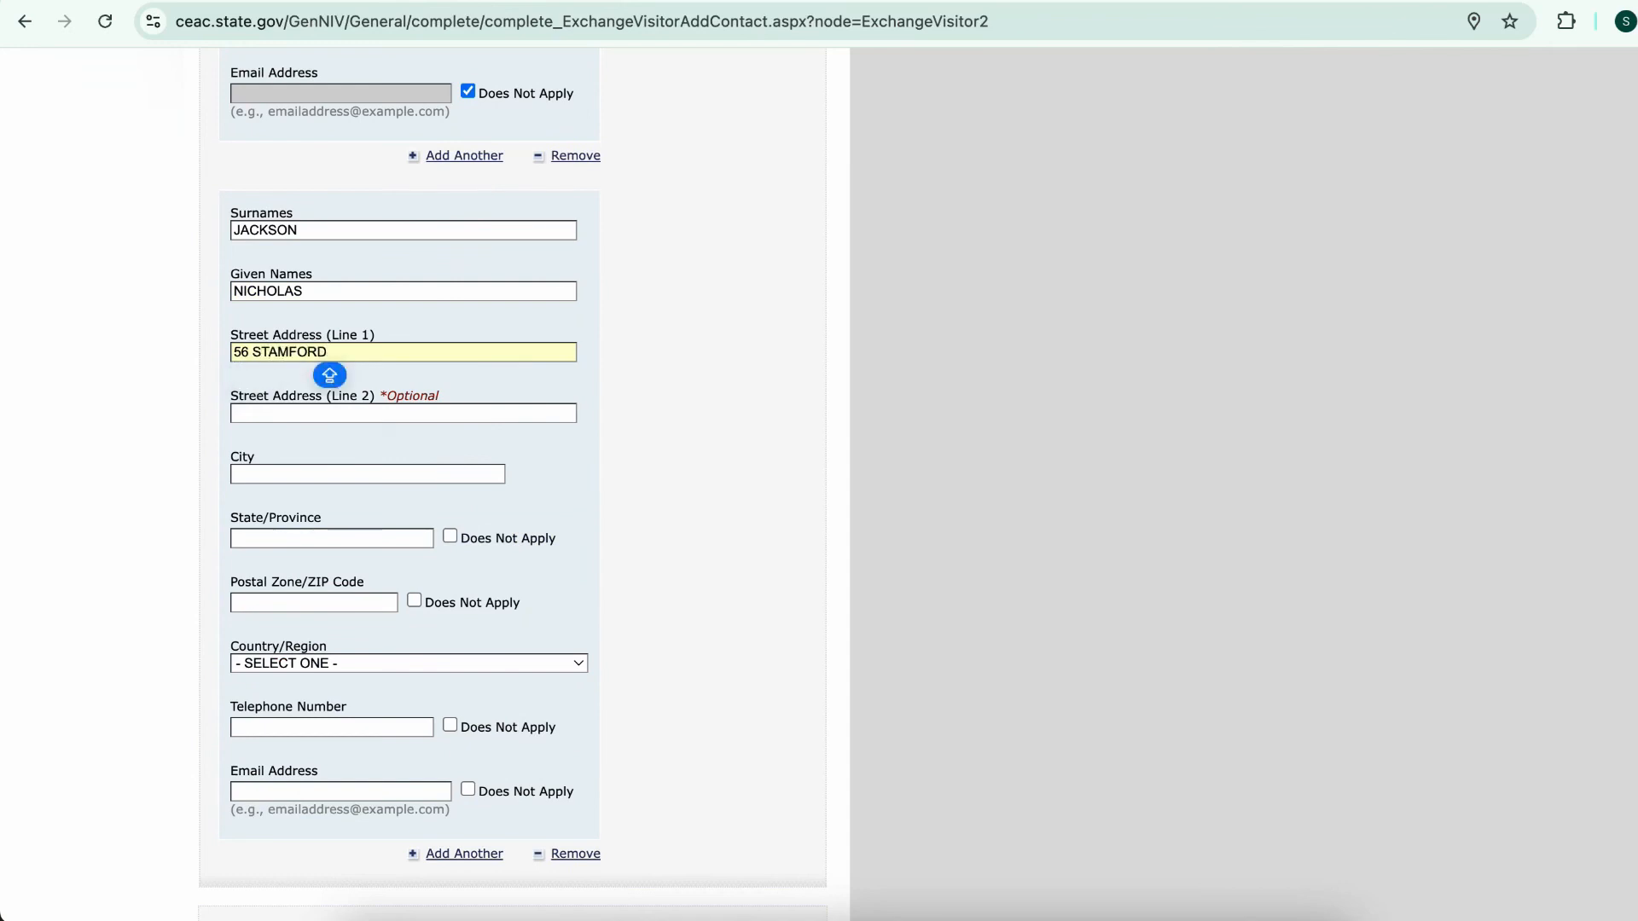
{"action": "type", "text": " BRIDGE"}
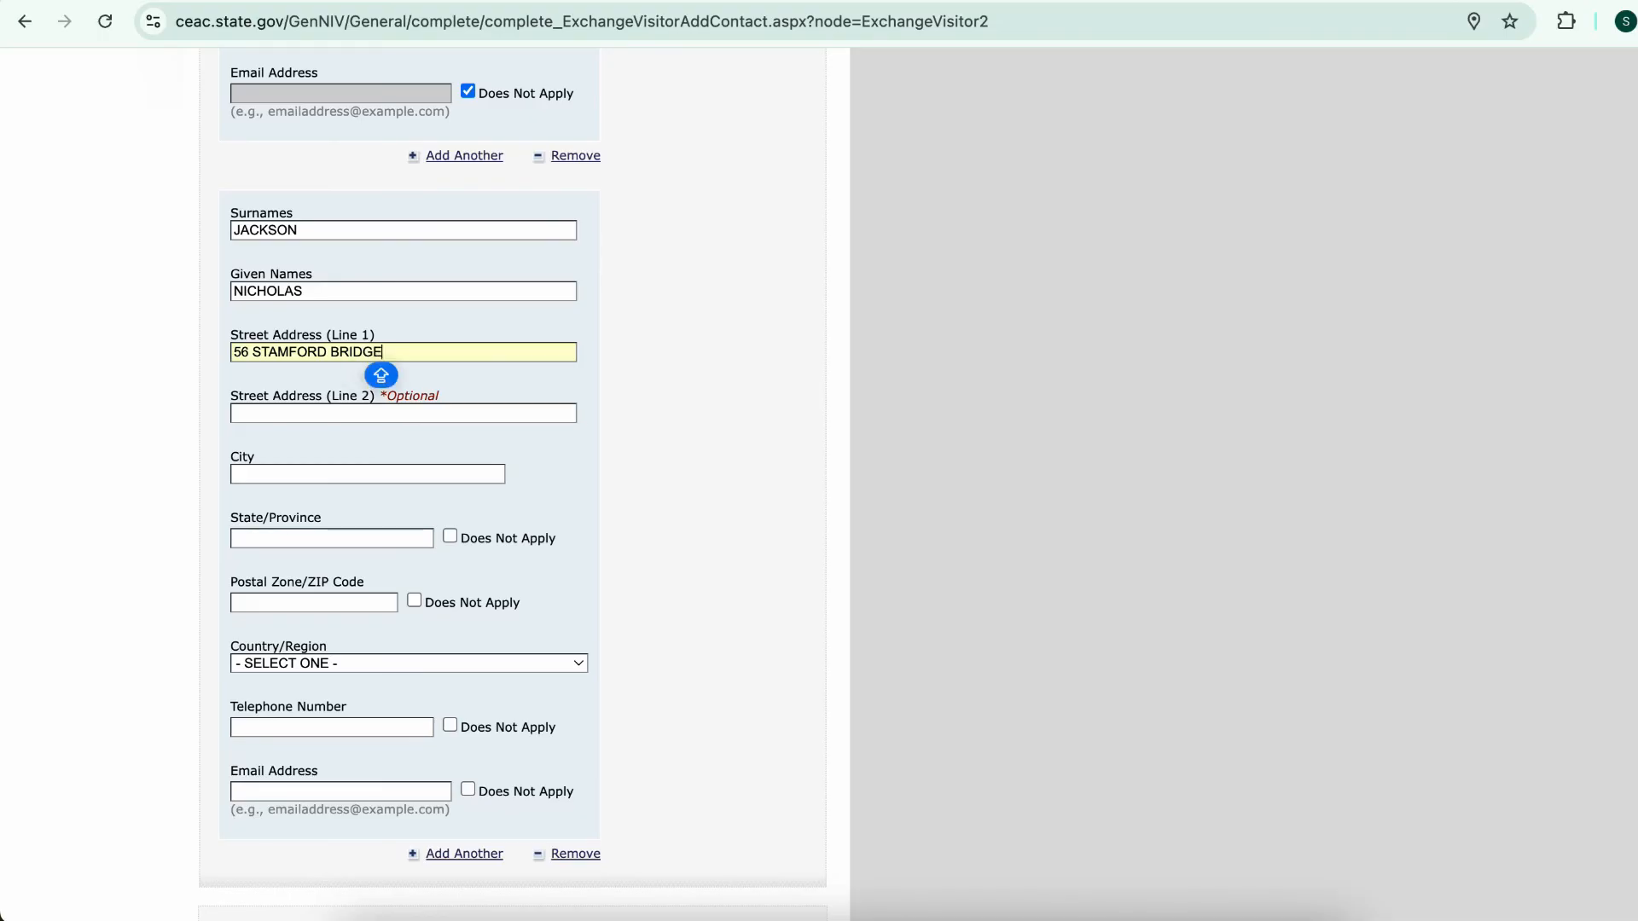
{"action": "left_click", "coordinate": [366, 474]}
{"action": "type", "text": "CAPE COAST"}
{"action": "key", "text": "Tab"}
{"action": "key", "text": "Tab"}
{"action": "key", "text": "space"}
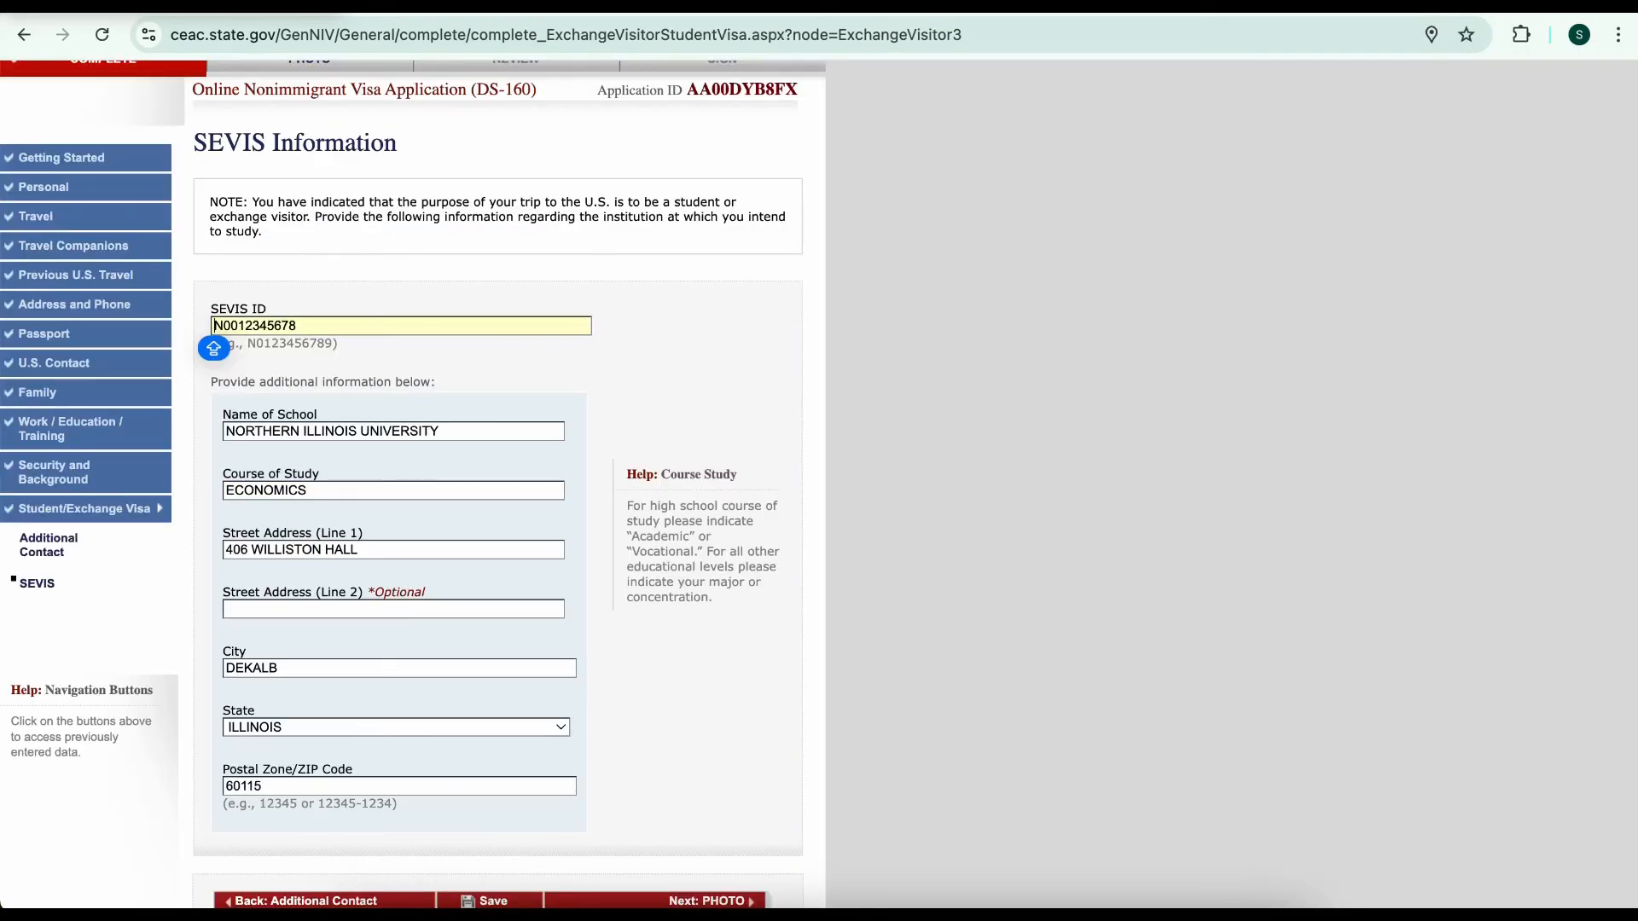
Verify the SEVIS ID and Northern Illinois University name, street and city, then continue to the photo step
{"action": "left_click_drag", "start_coordinate": [299, 326], "coordinate": [212, 326]}
{"action": "scroll", "coordinate": [819, 478], "scroll_direction": "down", "scroll_amount": 2}
{"action": "key", "text": "Tab"}
{"action": "key", "text": "Tab"}
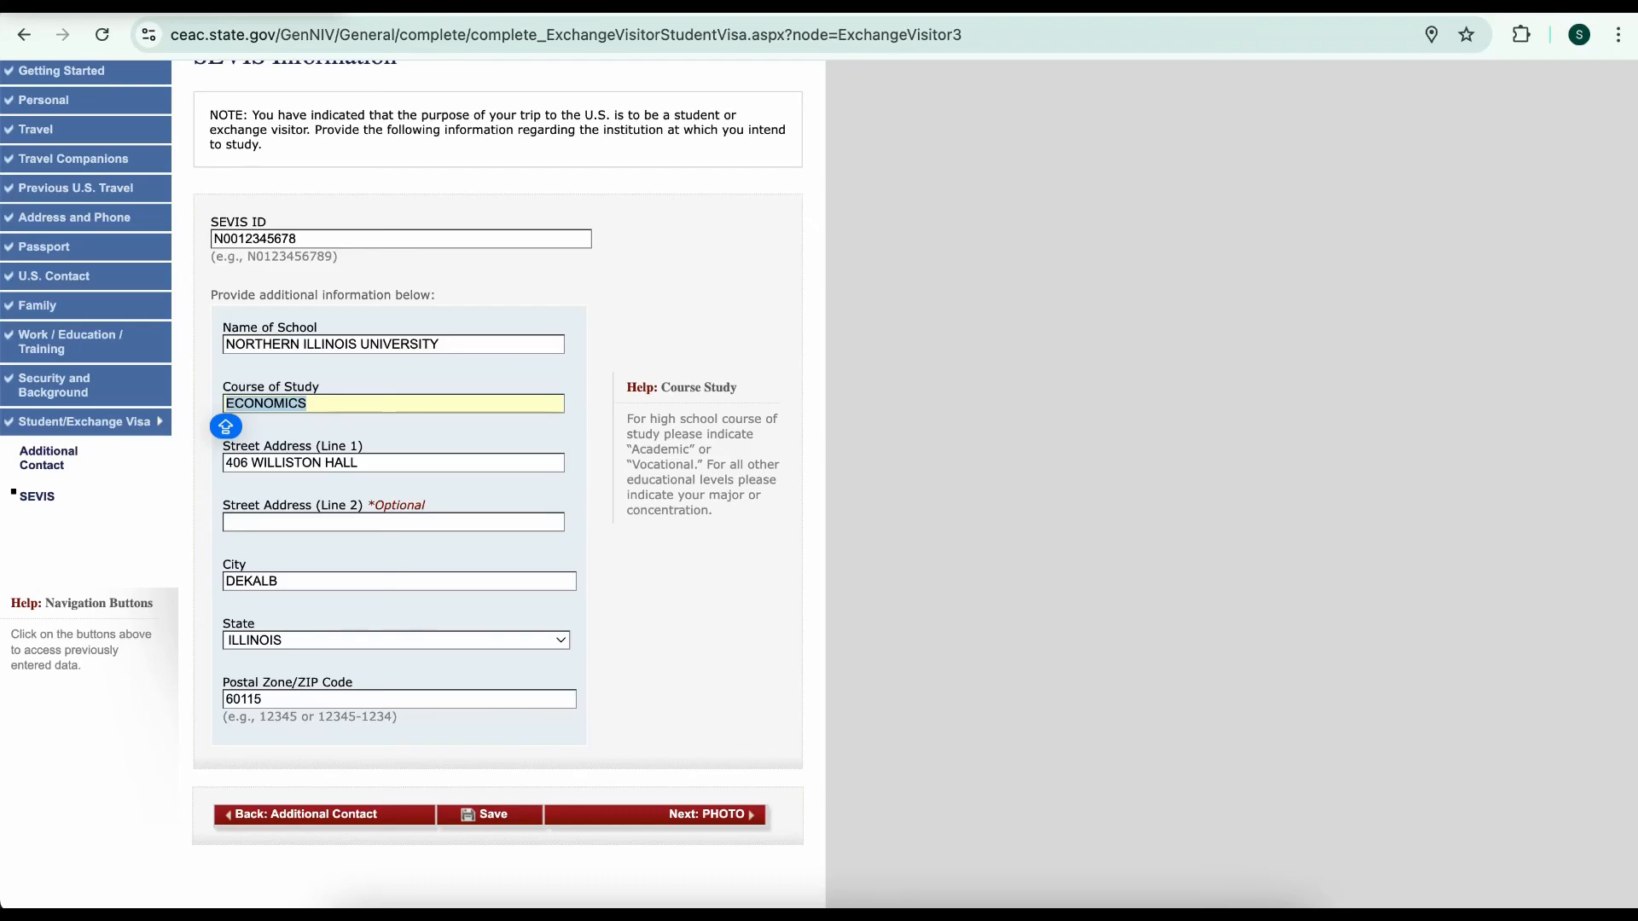
{"action": "key", "text": "Tab"}
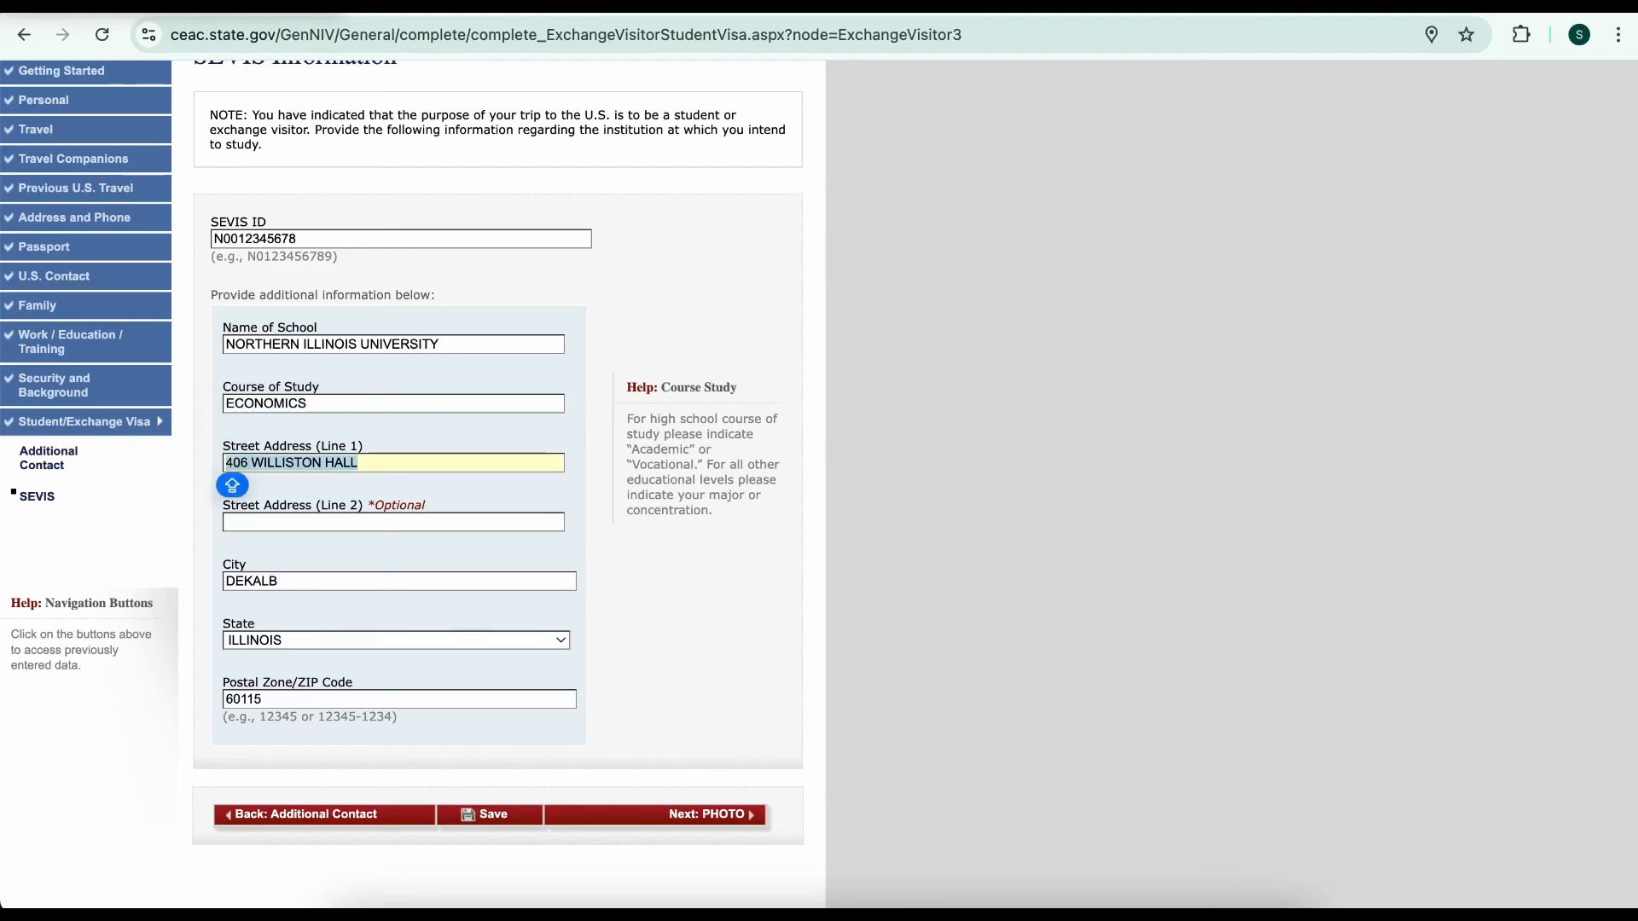
{"action": "key", "text": "Tab"}
{"action": "key", "text": "Tab"}
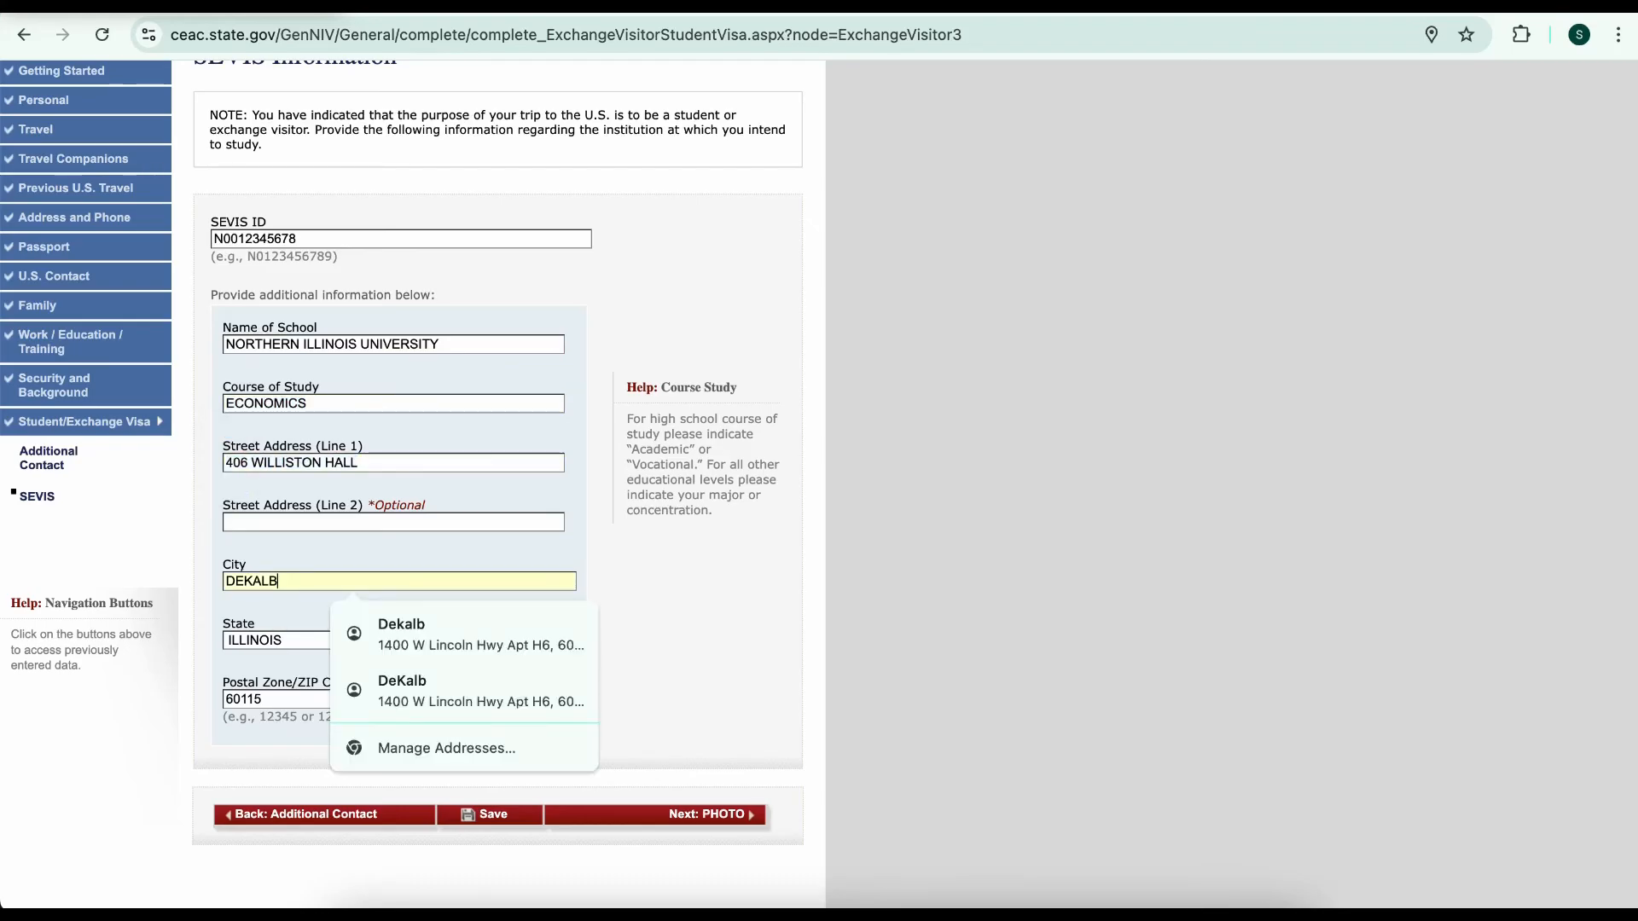
{"action": "scroll", "coordinate": [819, 478], "scroll_direction": "down", "scroll_amount": 1}
{"action": "scroll", "coordinate": [409, 478], "scroll_direction": "down", "scroll_amount": 1}
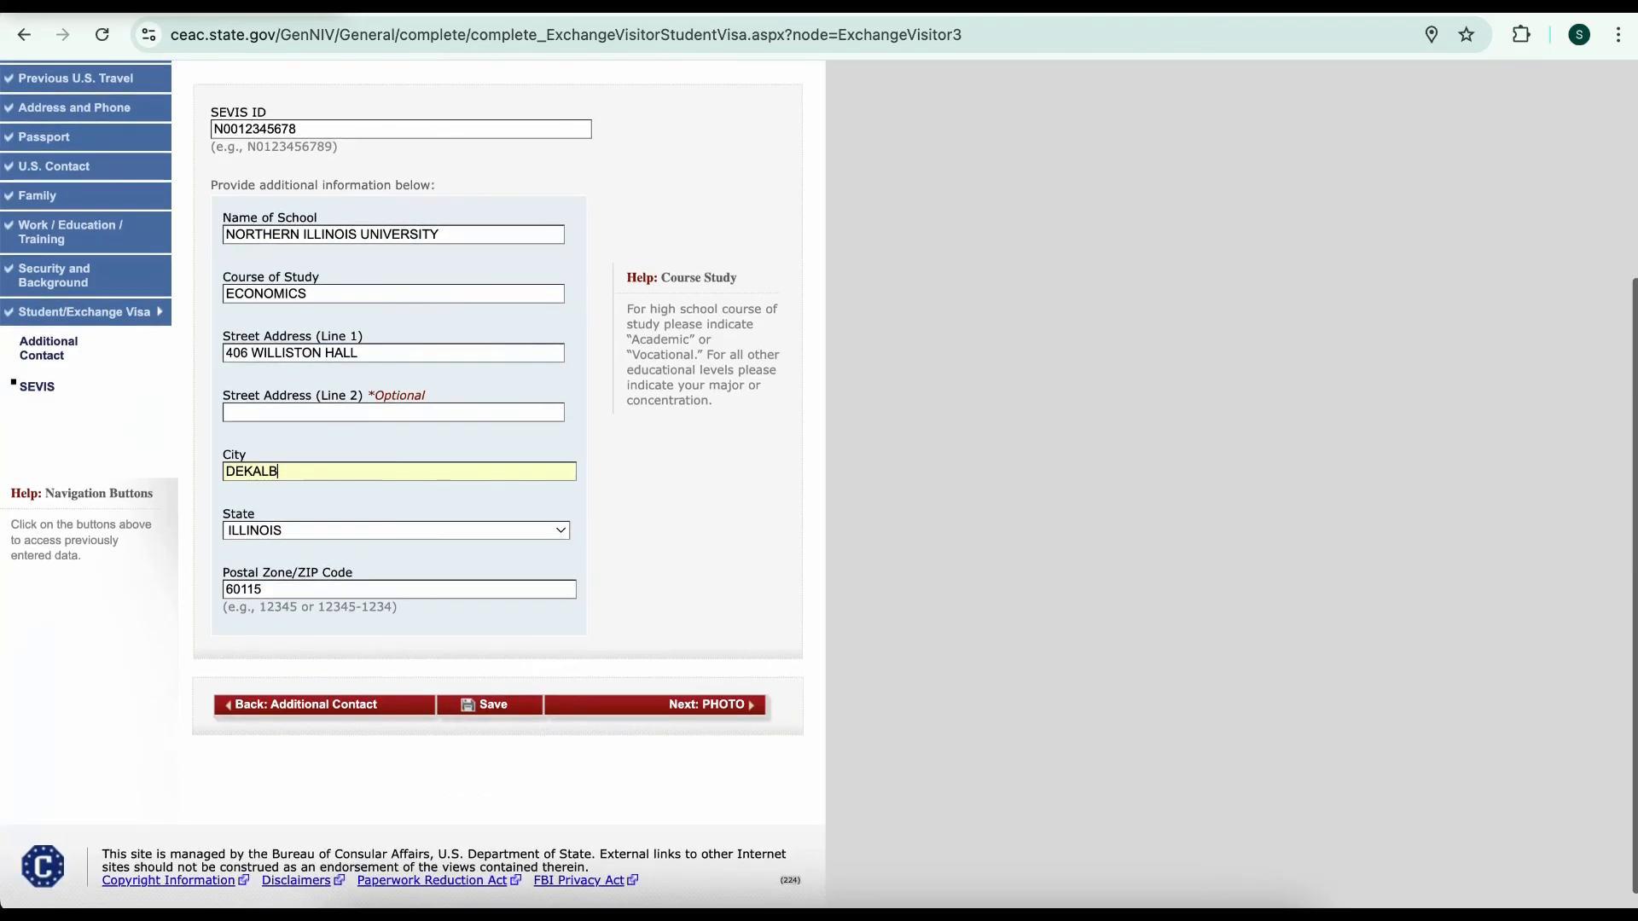
{"action": "left_click", "coordinate": [655, 705]}
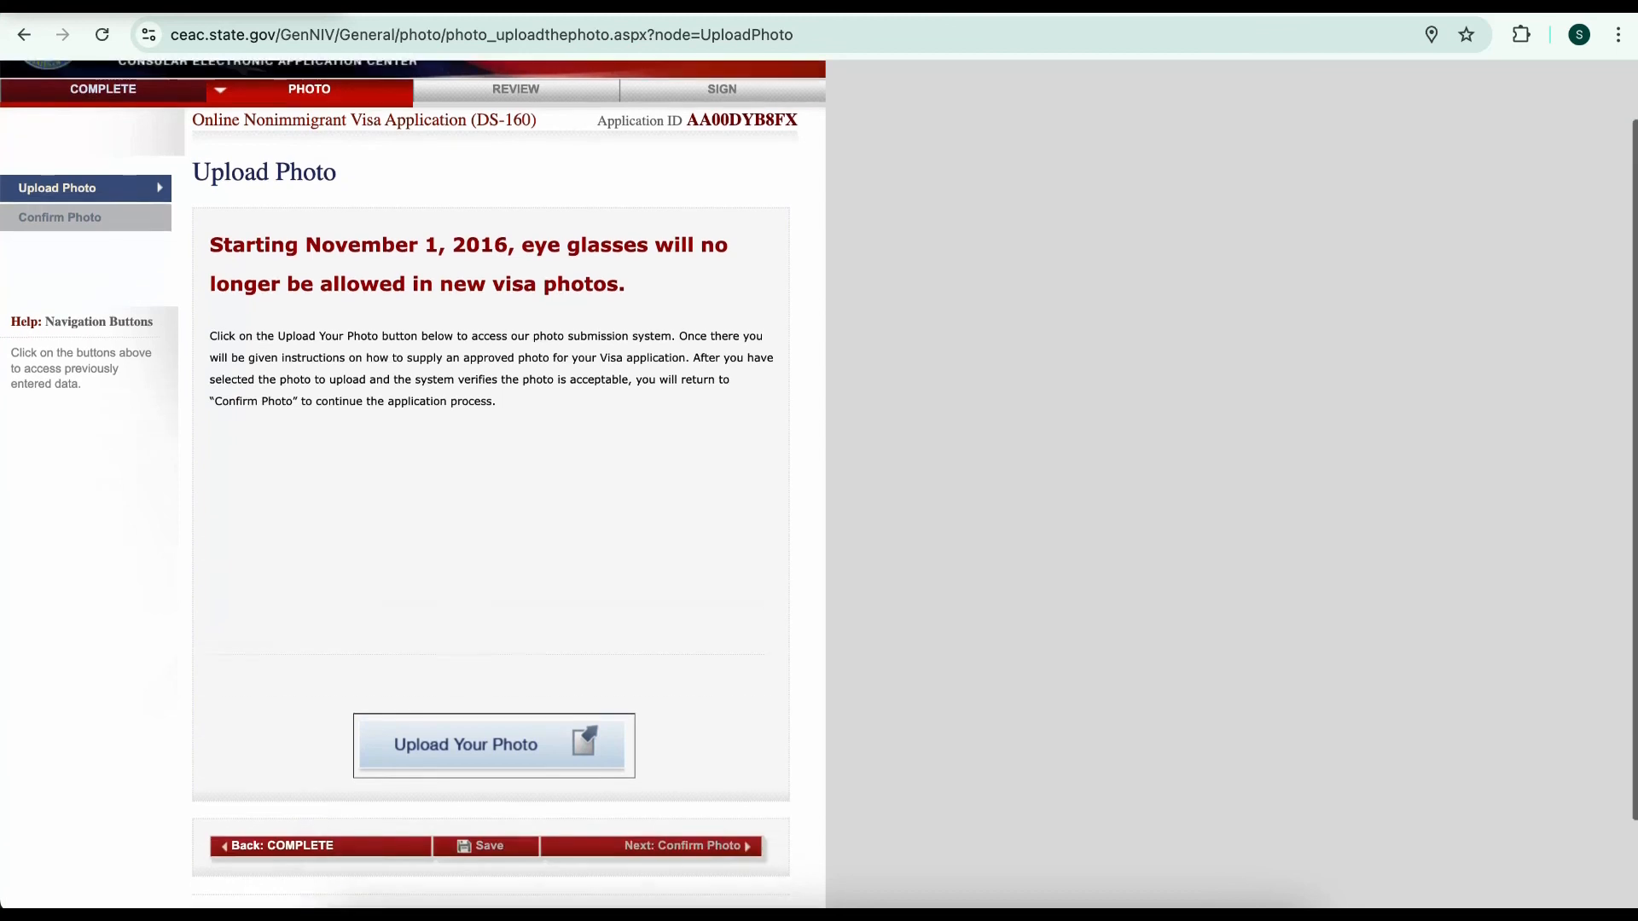
Try uploading a photo file, then proceed without a photo after it fails the quality check
{"action": "scroll", "coordinate": [491, 477], "scroll_direction": "down", "scroll_amount": 2}
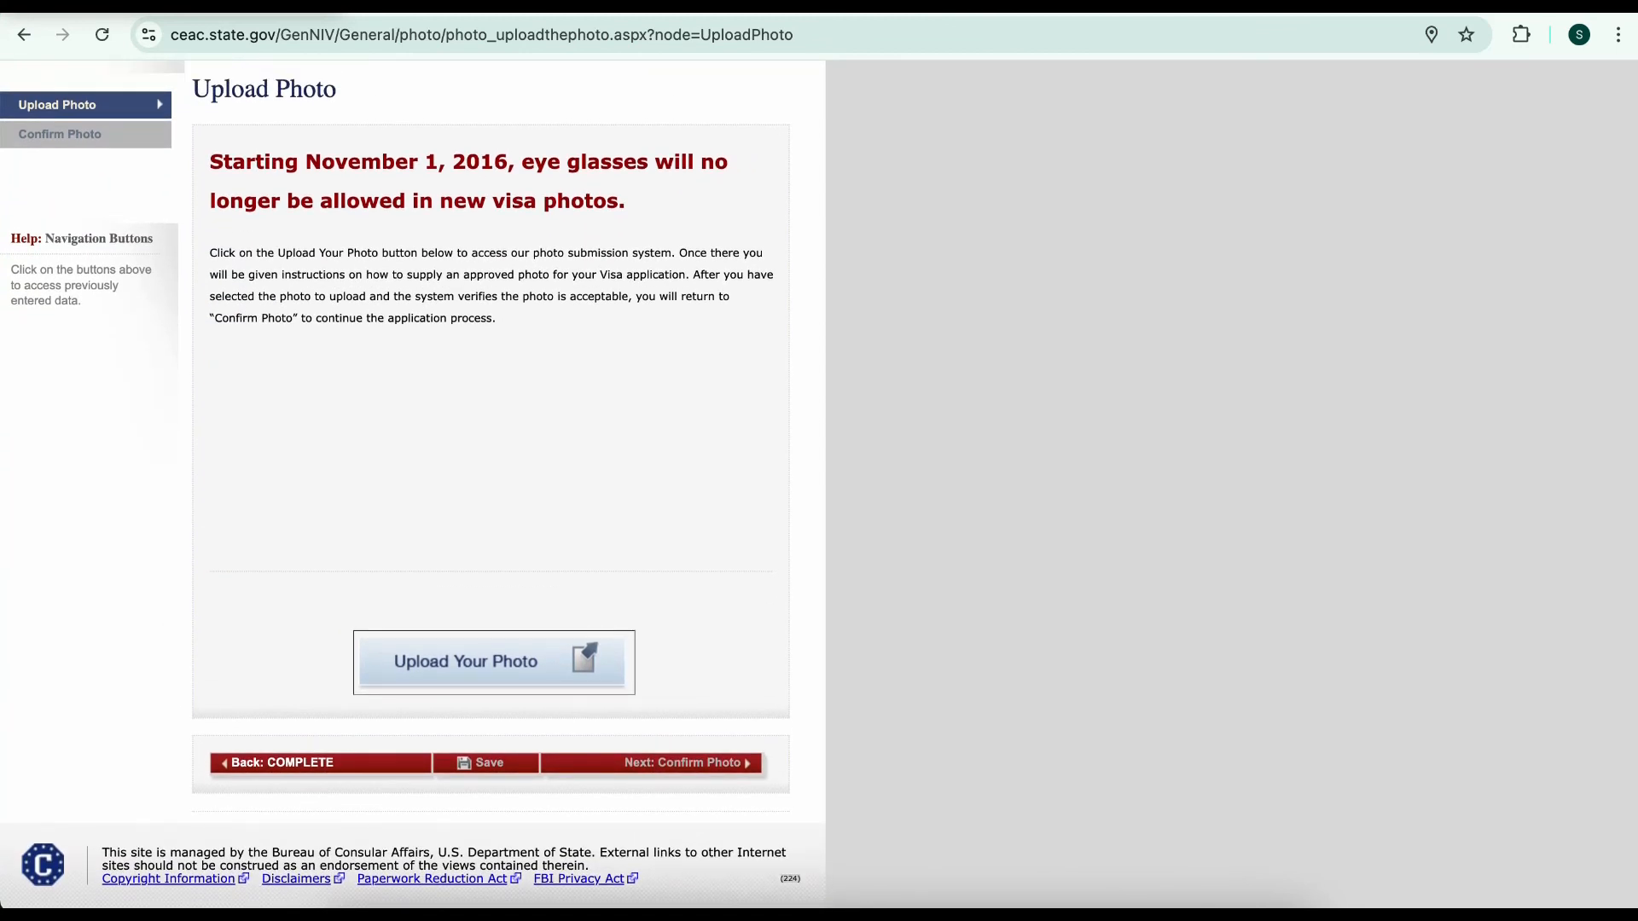
{"action": "left_click", "coordinate": [493, 661]}
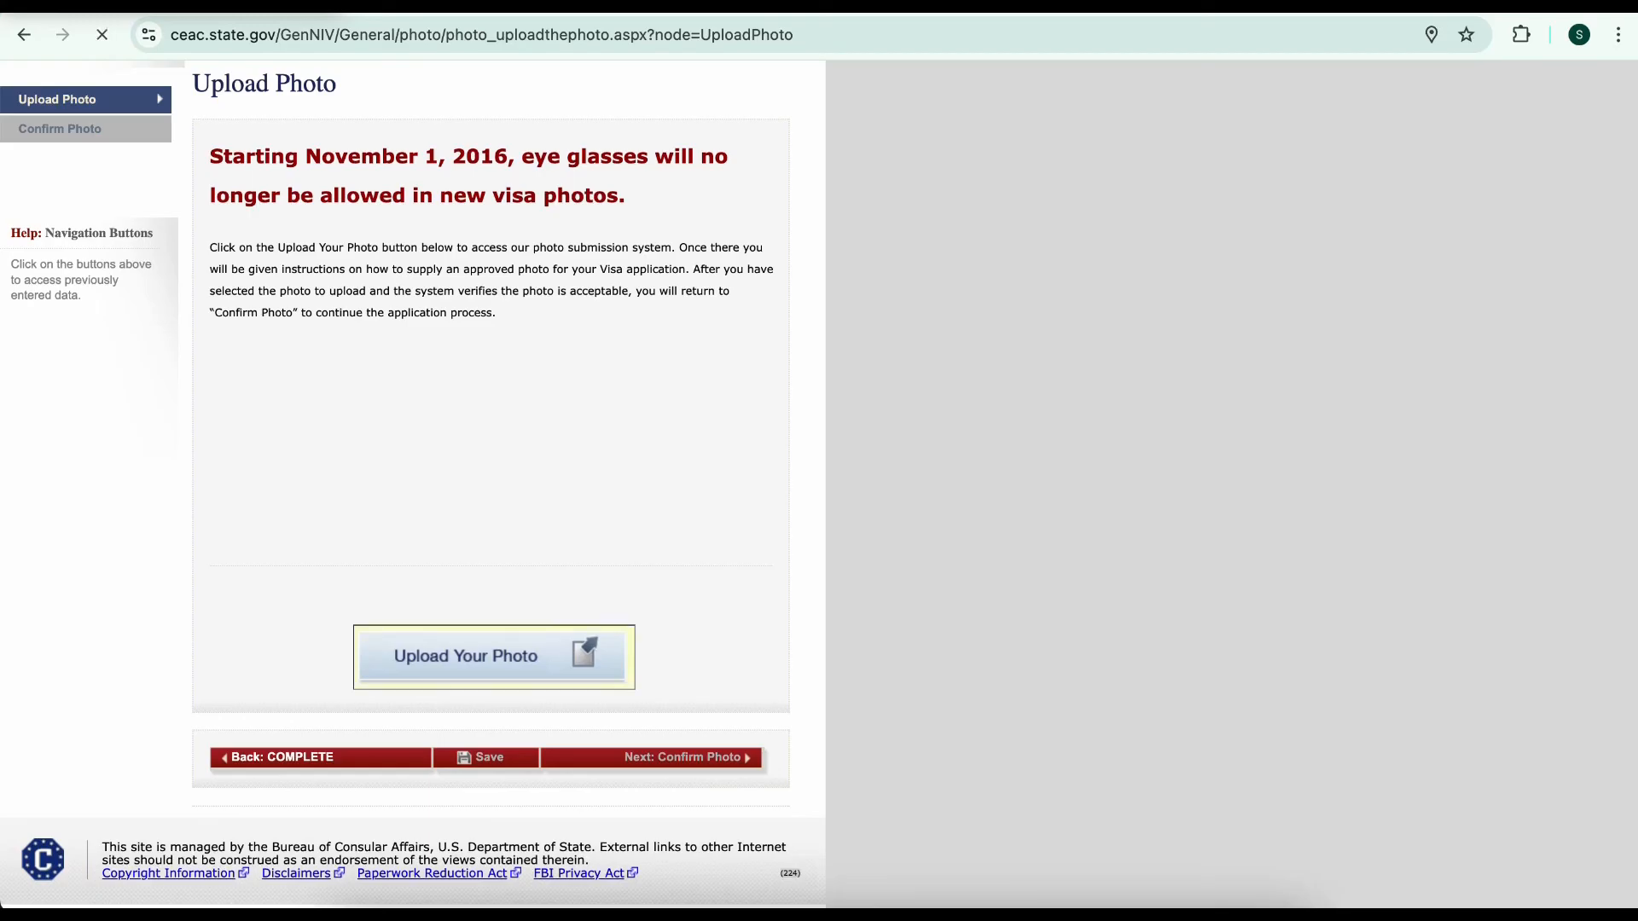
{"action": "scroll", "coordinate": [410, 478], "scroll_direction": "down", "scroll_amount": 5}
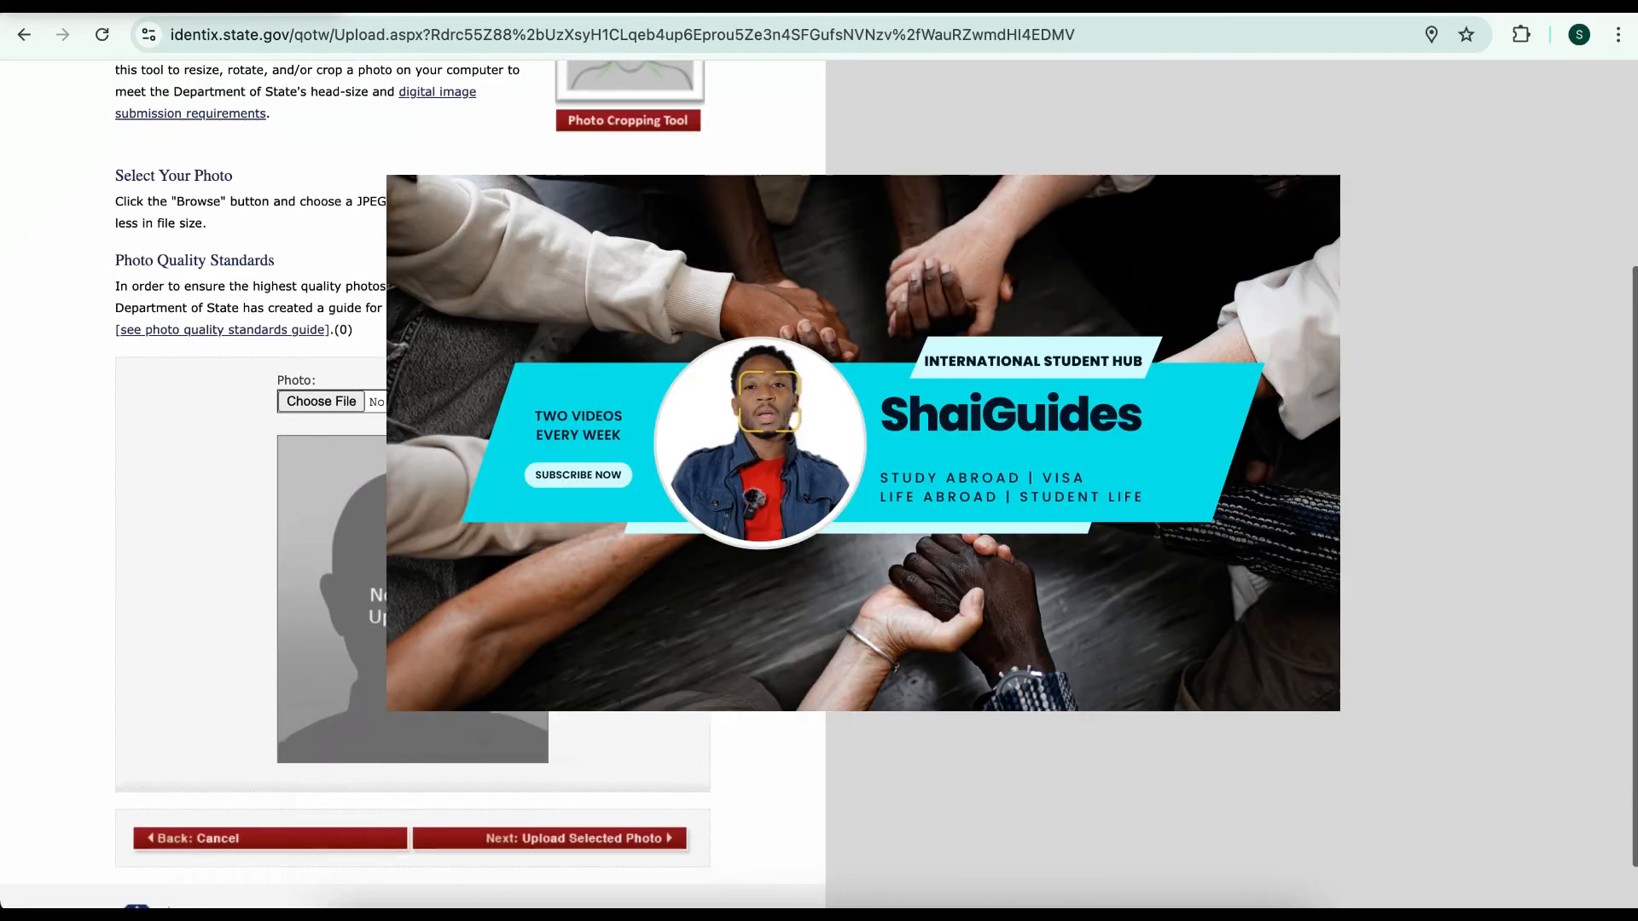
{"action": "left_click", "coordinate": [321, 401]}
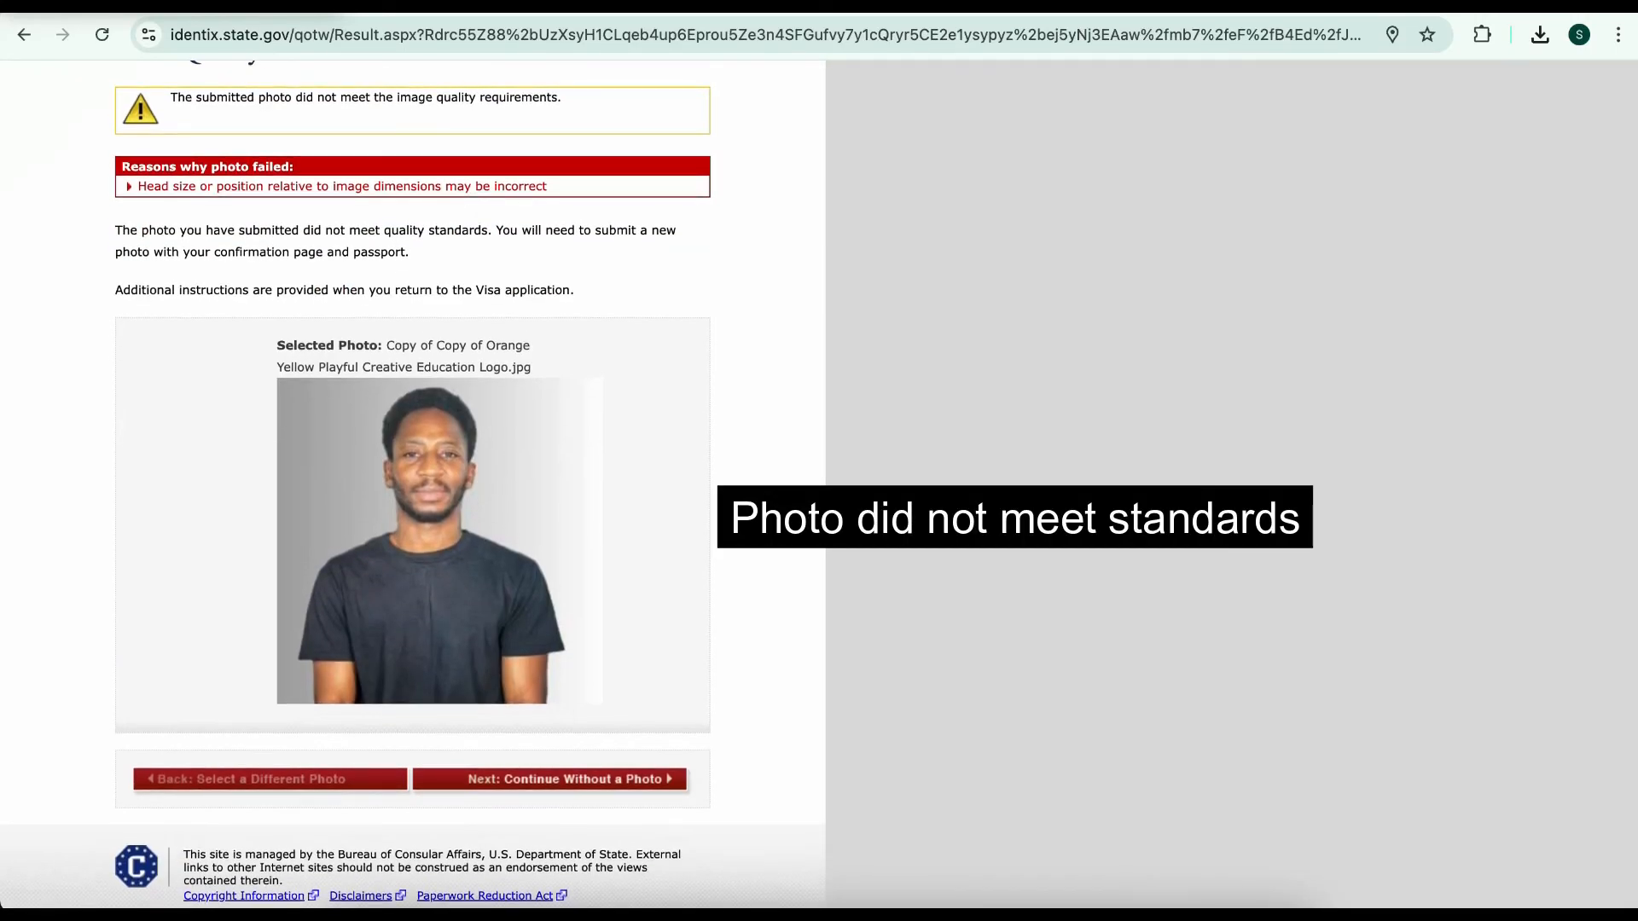
{"action": "left_click", "coordinate": [549, 779]}
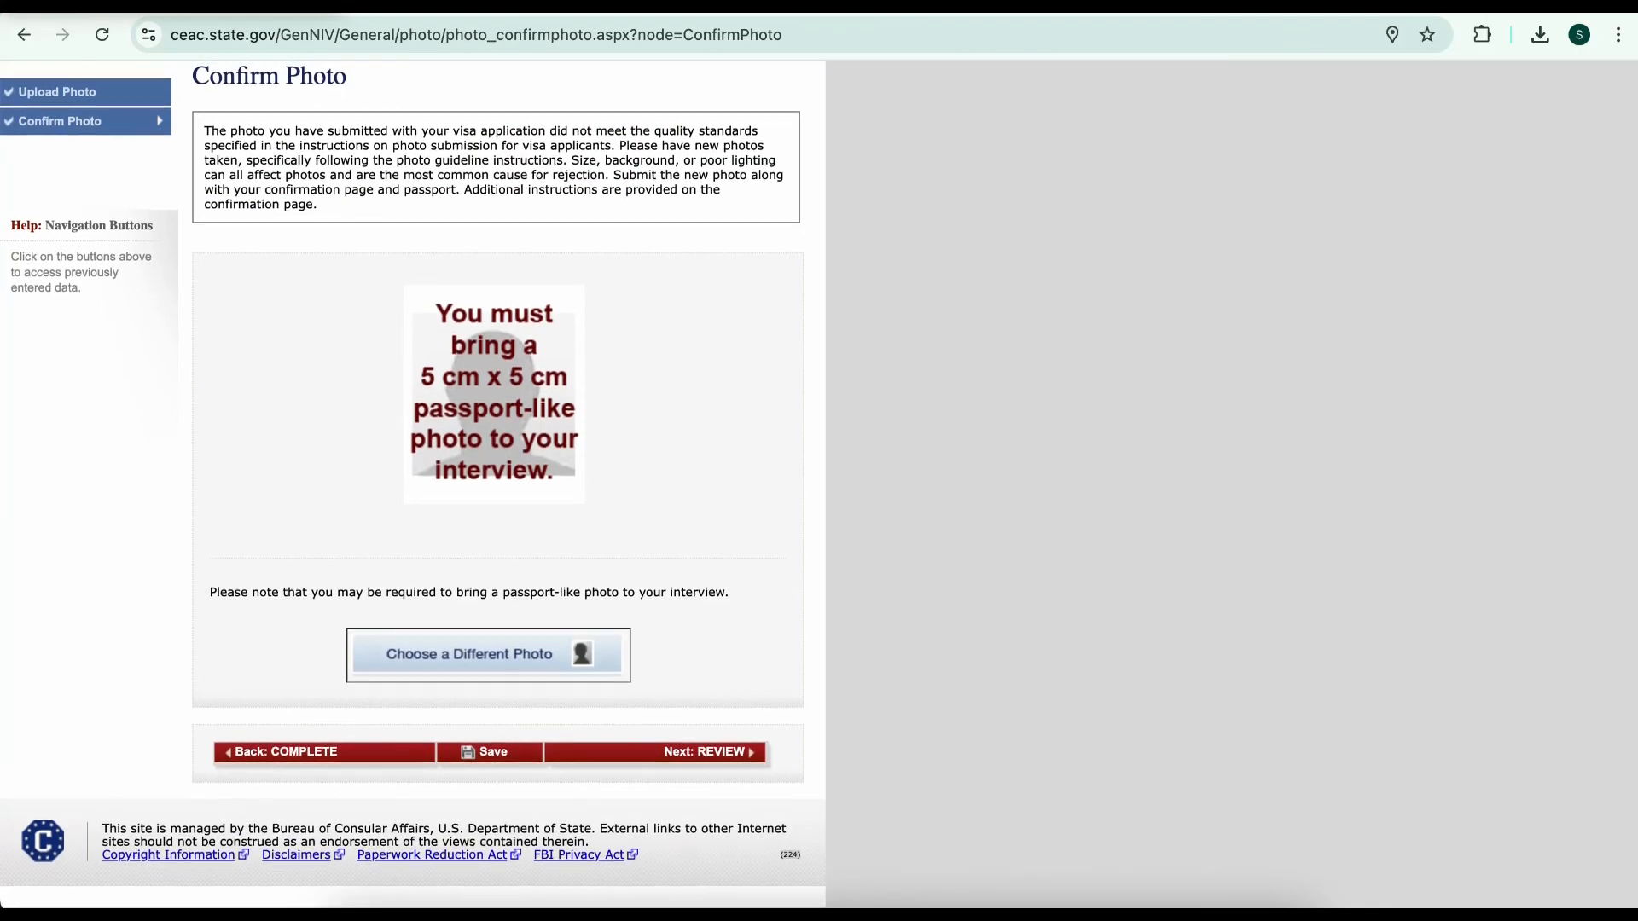
{"action": "left_click", "coordinate": [571, 751]}
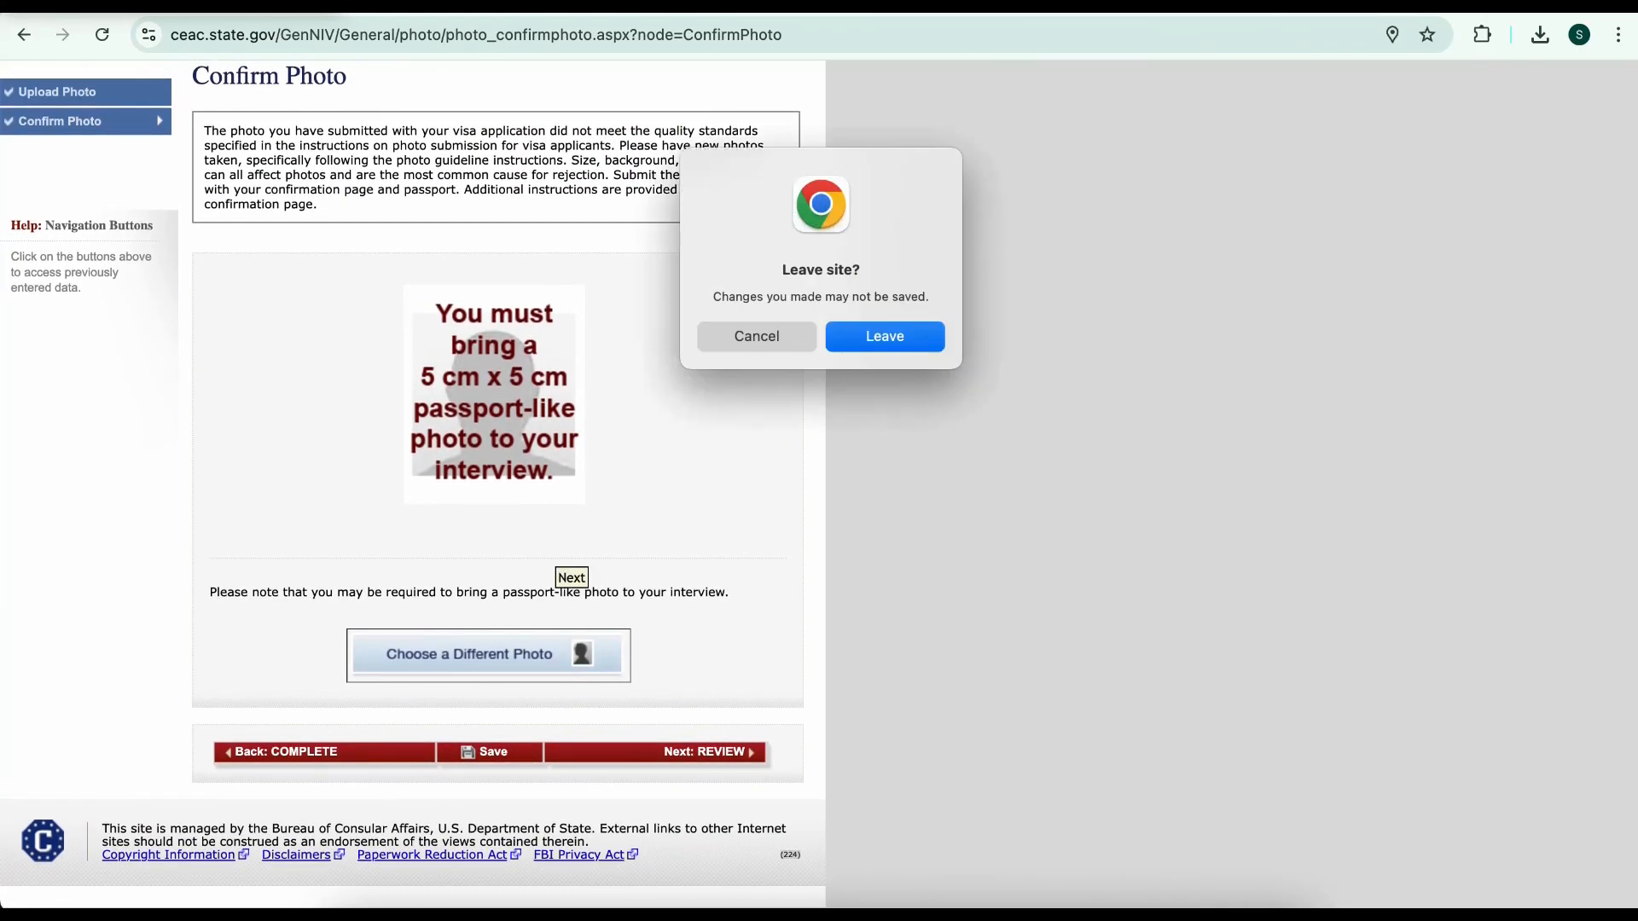
Confirm leaving the photo page, then look over the first review page and the Travel review
{"action": "key", "text": "Return"}
{"action": "scroll", "coordinate": [472, 520], "scroll_direction": "down", "scroll_amount": 10}
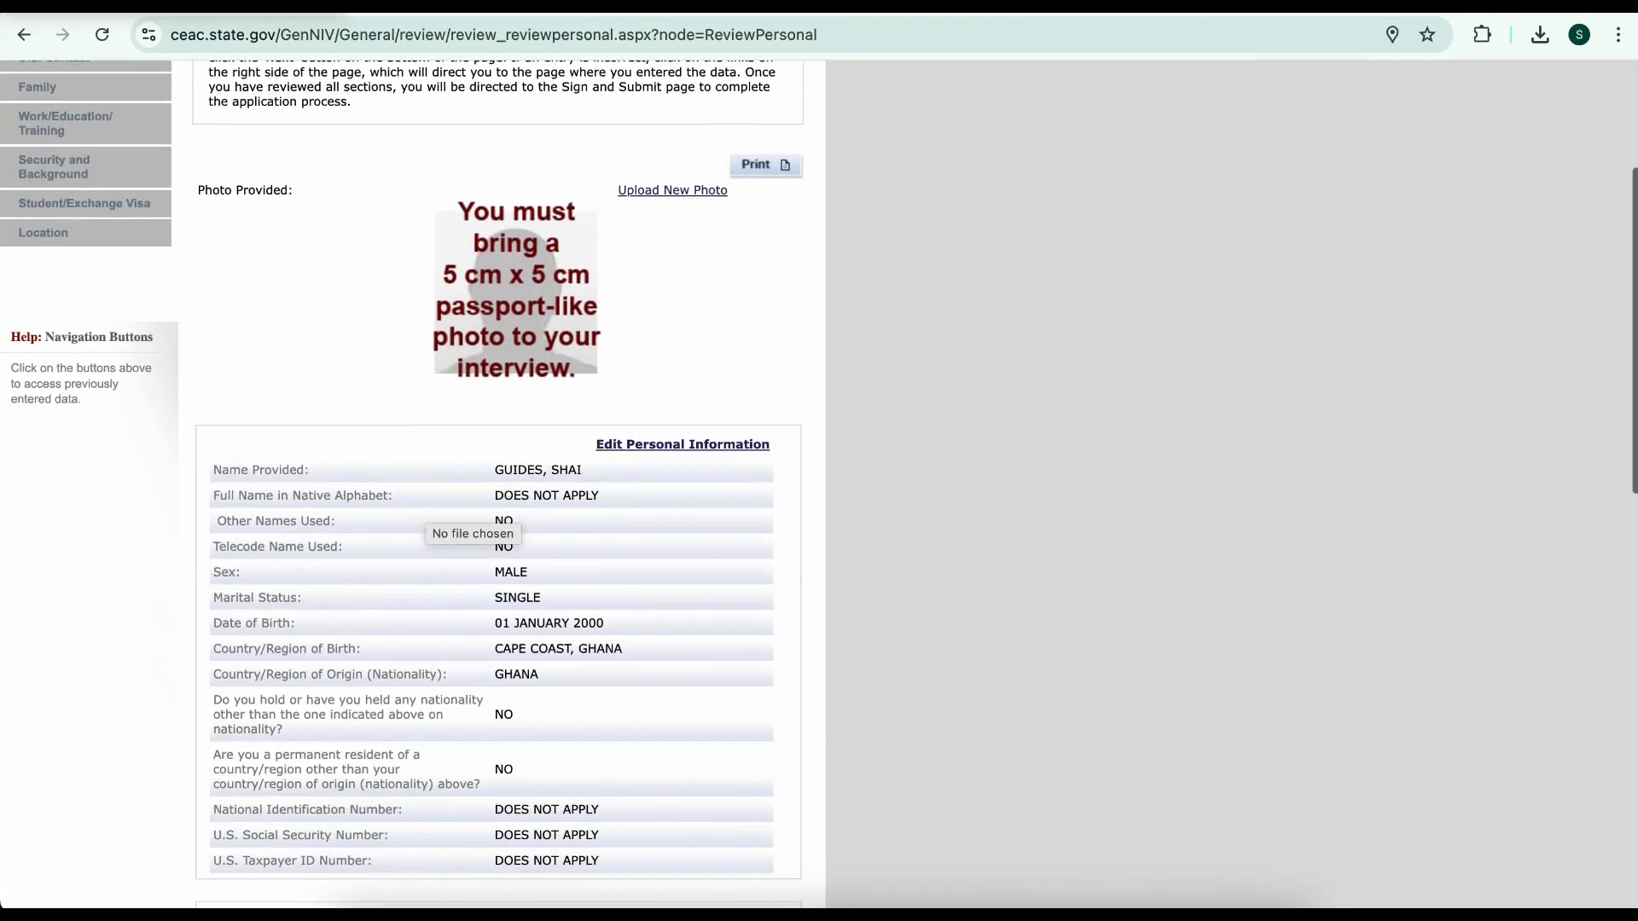
{"action": "scroll", "coordinate": [397, 432], "scroll_direction": "down", "scroll_amount": 8}
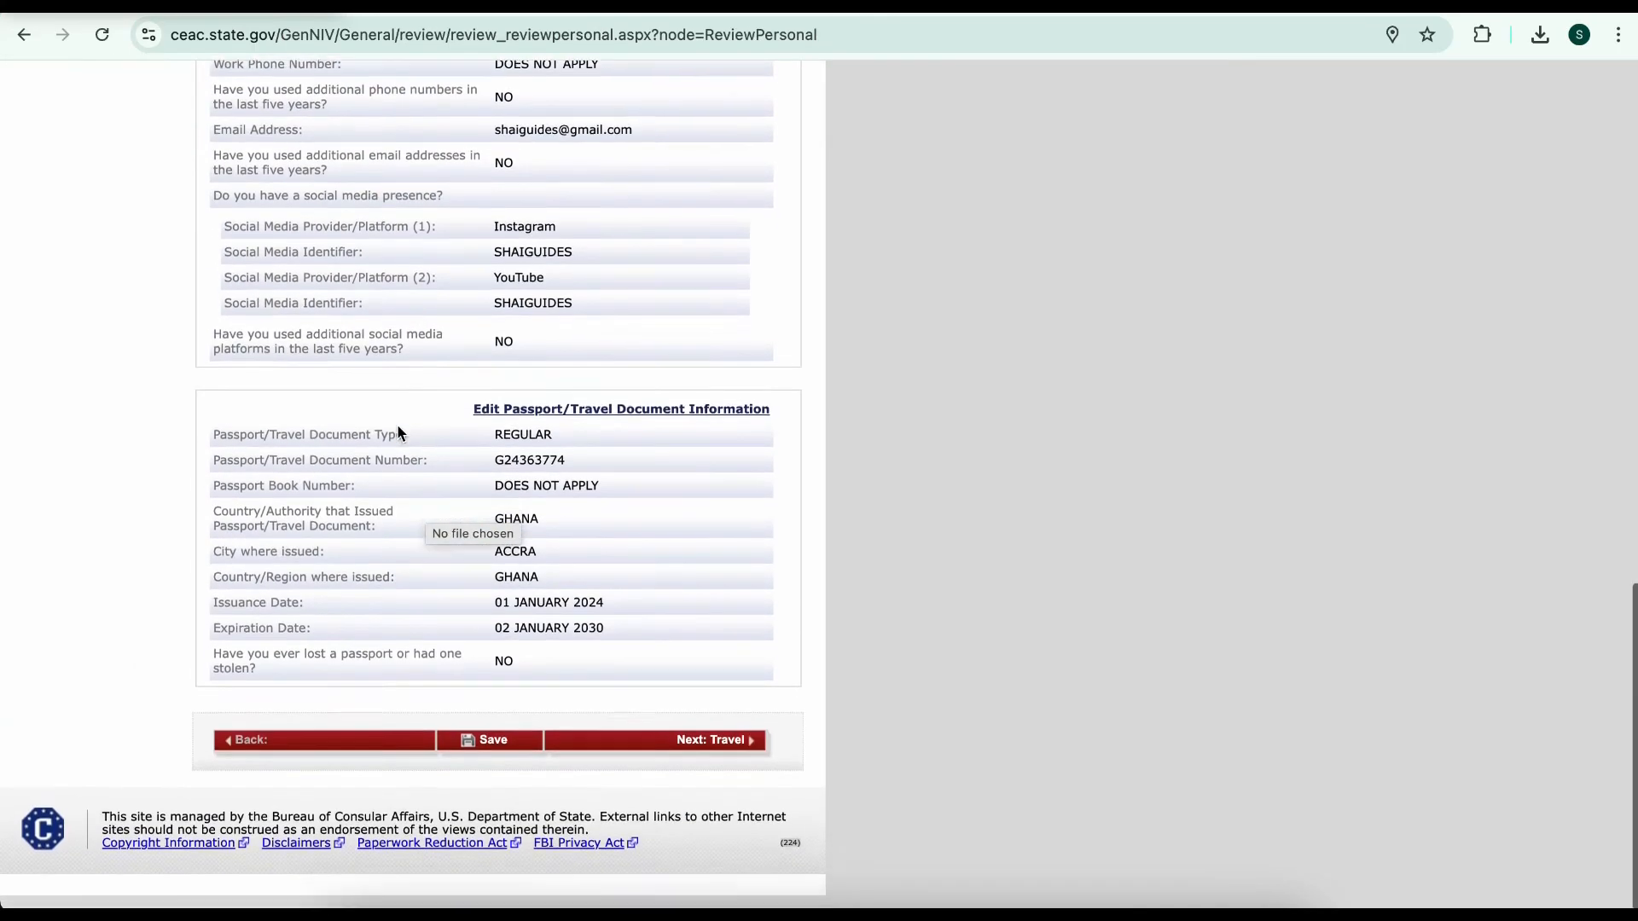
{"action": "scroll", "coordinate": [397, 433], "scroll_direction": "up", "scroll_amount": 10}
{"action": "scroll", "coordinate": [397, 433], "scroll_direction": "up", "scroll_amount": 6}
{"action": "scroll", "coordinate": [398, 432], "scroll_direction": "down", "scroll_amount": 15}
{"action": "scroll", "coordinate": [398, 433], "scroll_direction": "up", "scroll_amount": 15}
{"action": "scroll", "coordinate": [398, 432], "scroll_direction": "down", "scroll_amount": 15}
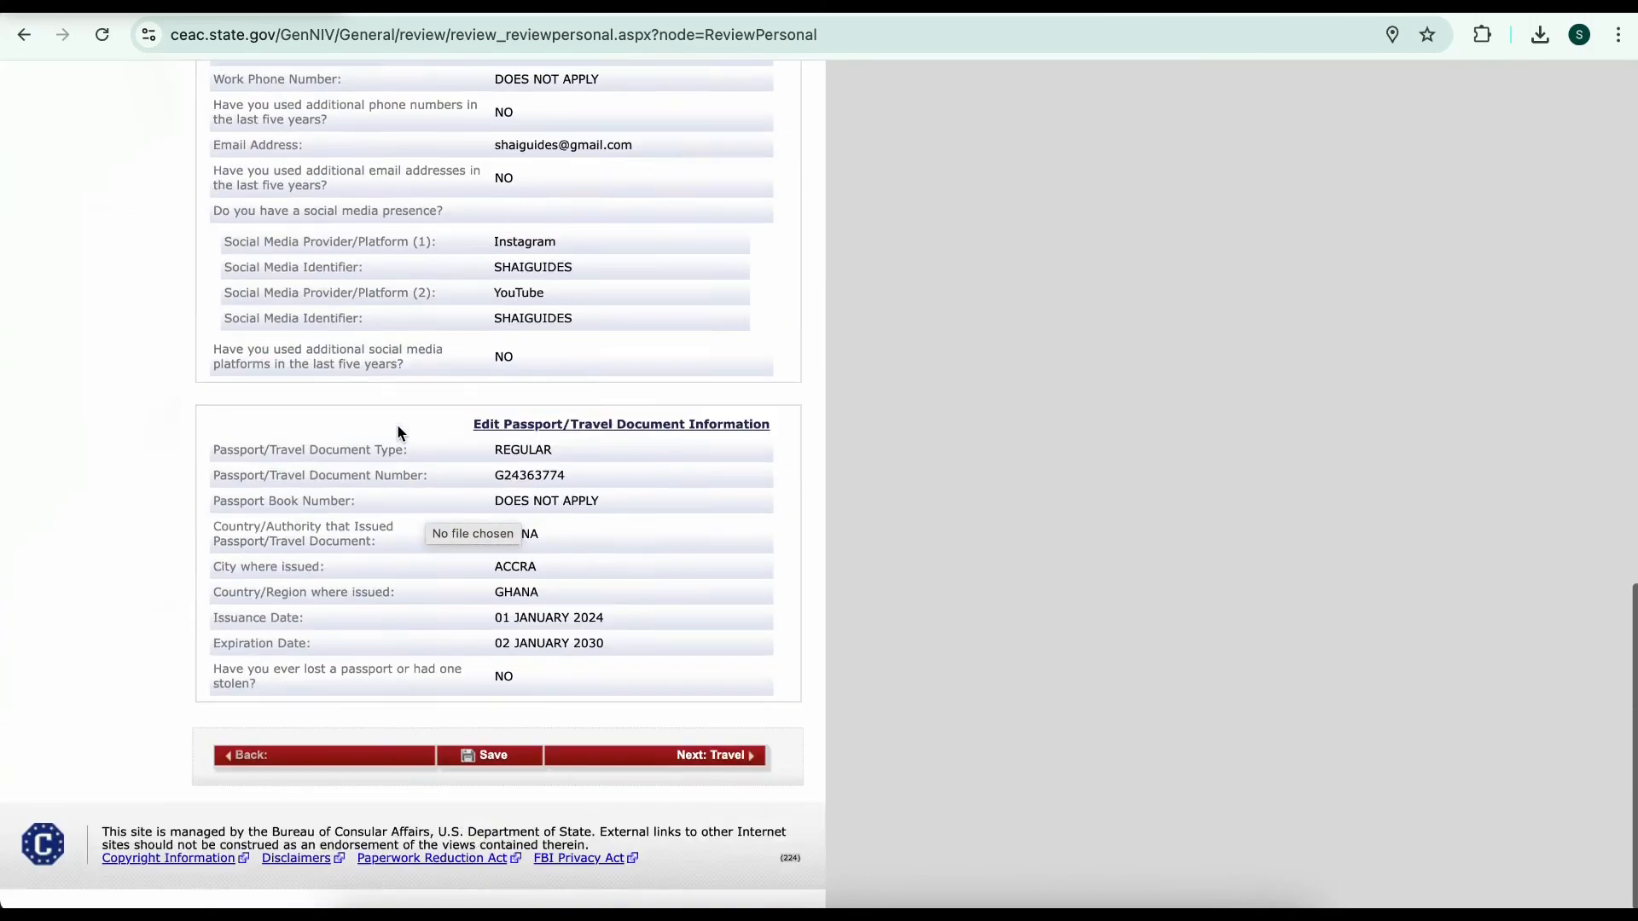
{"action": "left_click", "coordinate": [713, 756]}
{"action": "scroll", "coordinate": [413, 483], "scroll_direction": "down", "scroll_amount": 8}
{"action": "left_click", "coordinate": [696, 723]}
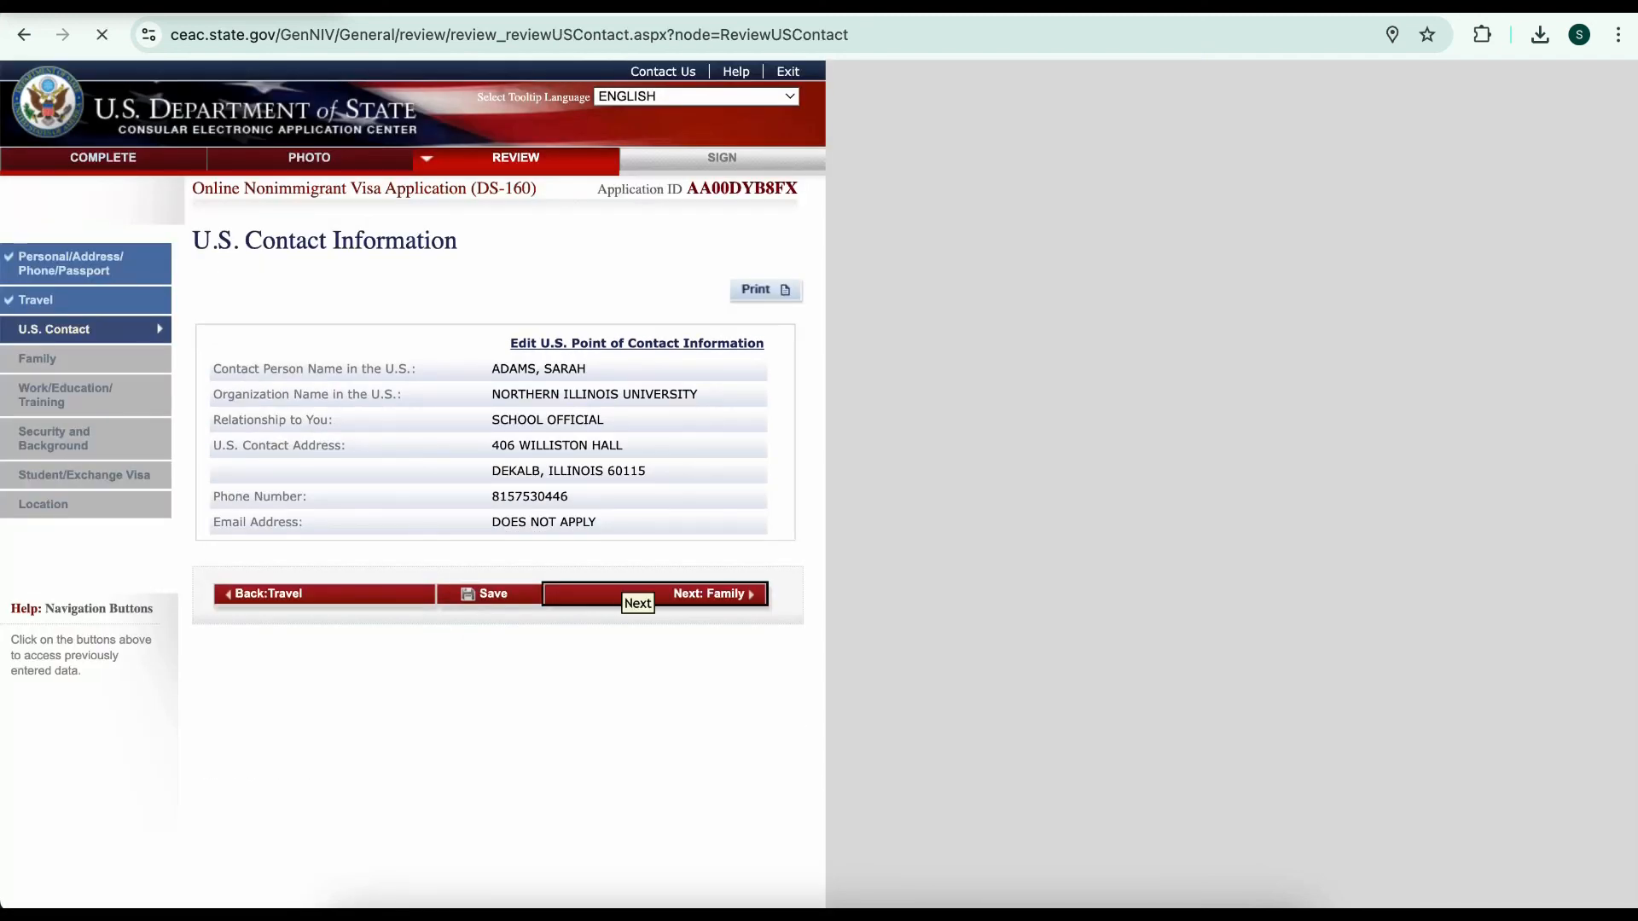
Review the Family, Work/Education, Security, Student and Location pages, checking location ACCRA, GHANA
{"action": "left_click", "coordinate": [636, 594]}
{"action": "left_click", "coordinate": [655, 701]}
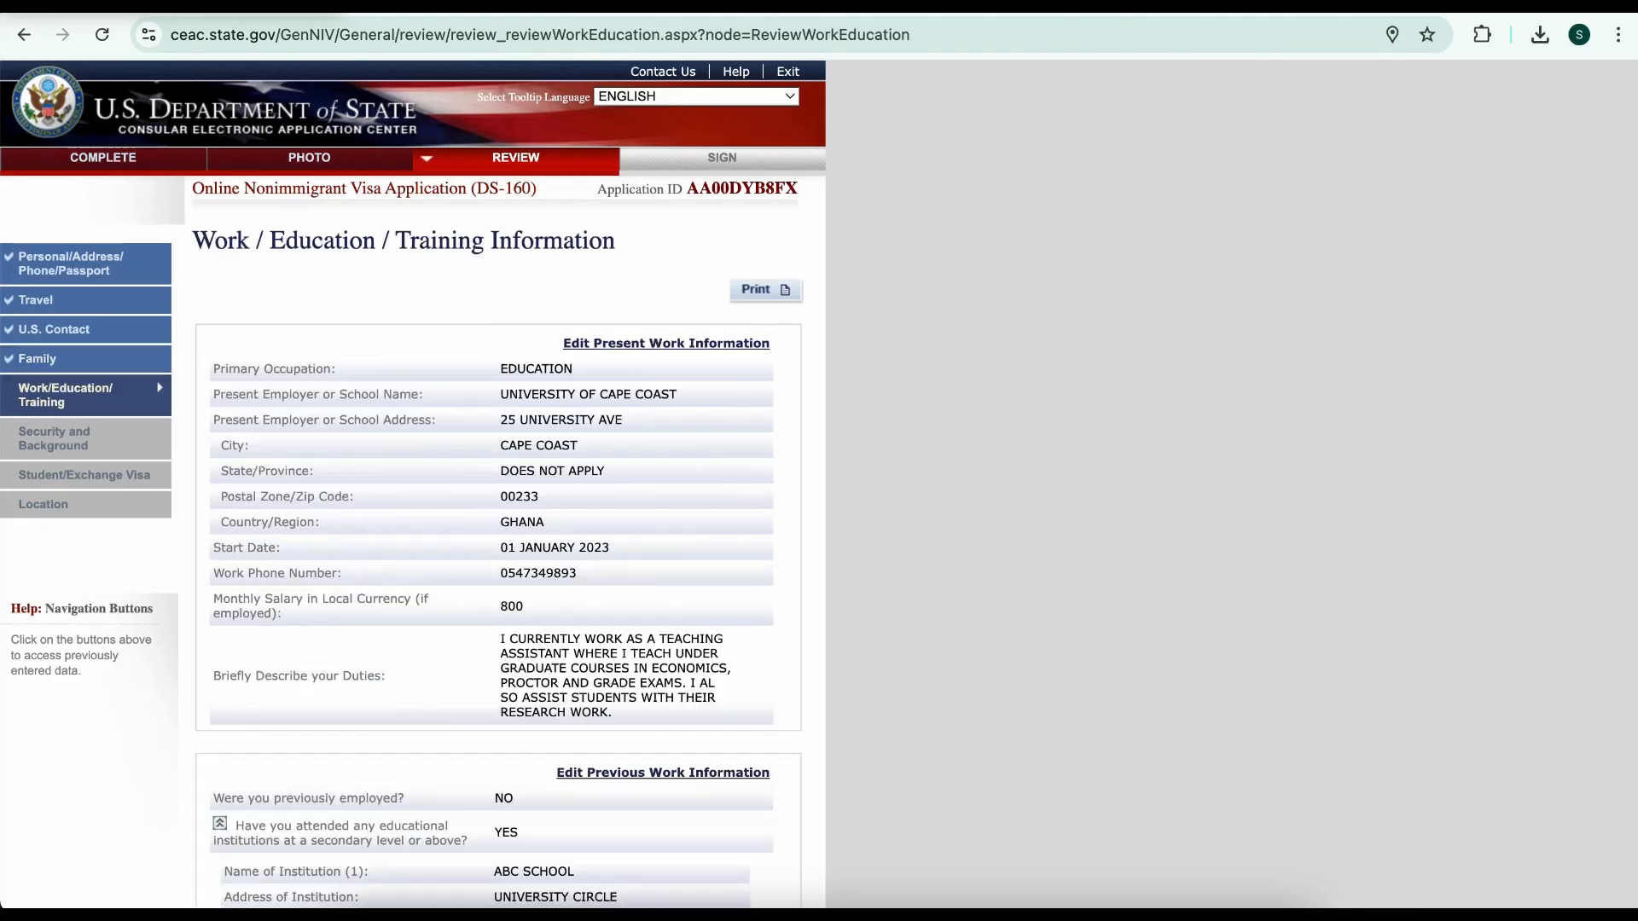
{"action": "scroll", "coordinate": [413, 484], "scroll_direction": "down", "scroll_amount": 13}
{"action": "left_click", "coordinate": [655, 727]}
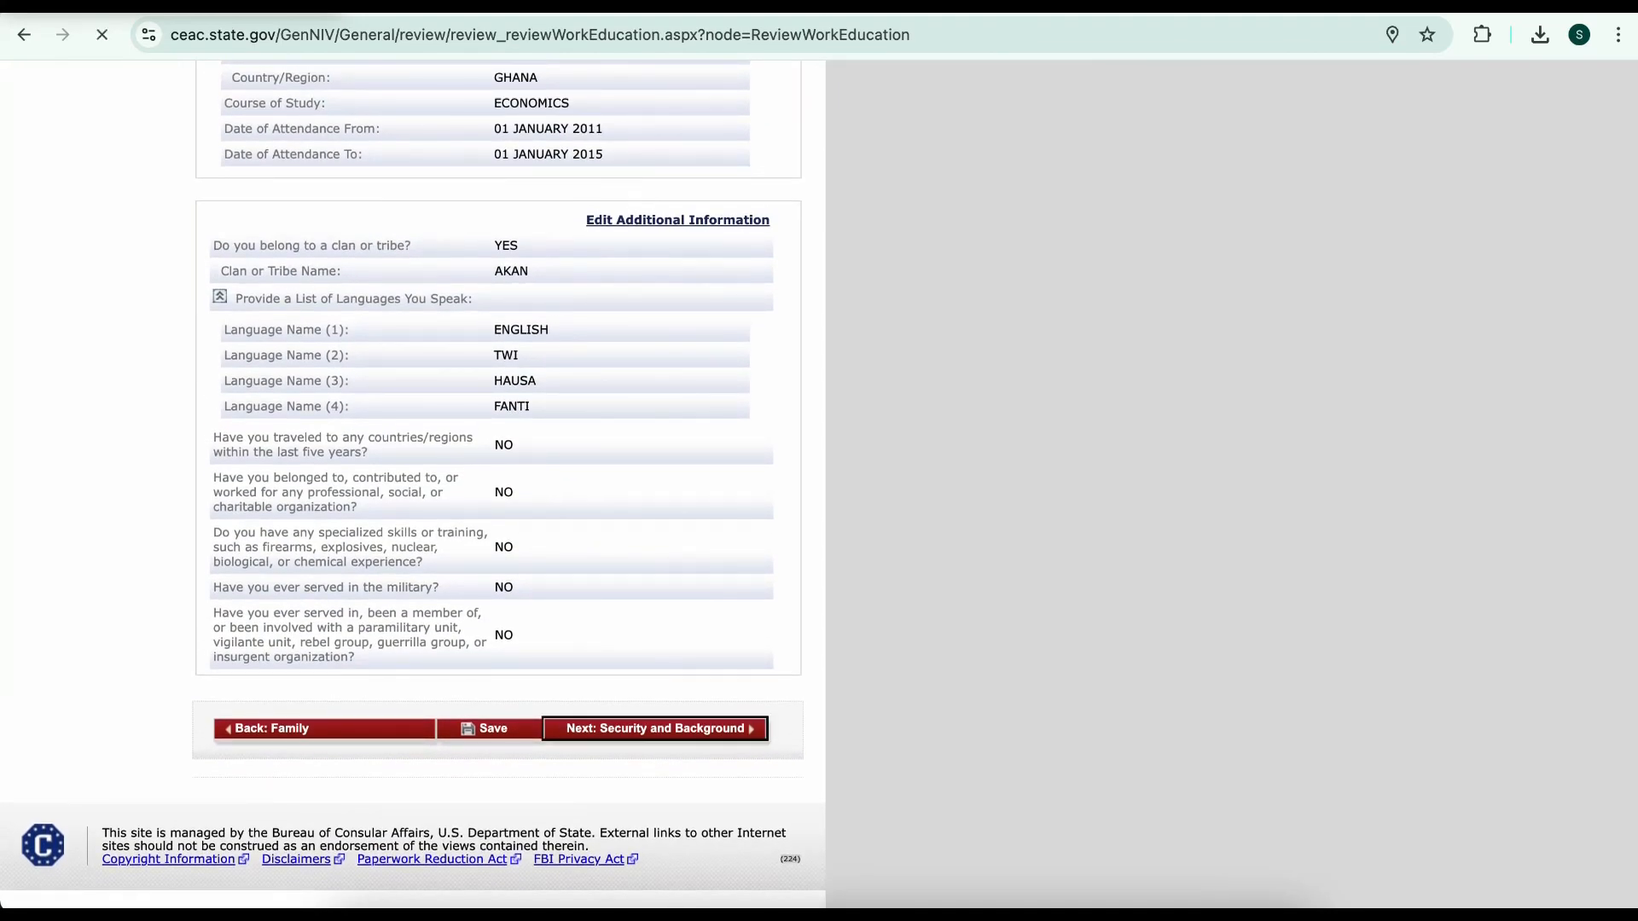
{"action": "scroll", "coordinate": [413, 483], "scroll_direction": "down", "scroll_amount": 13}
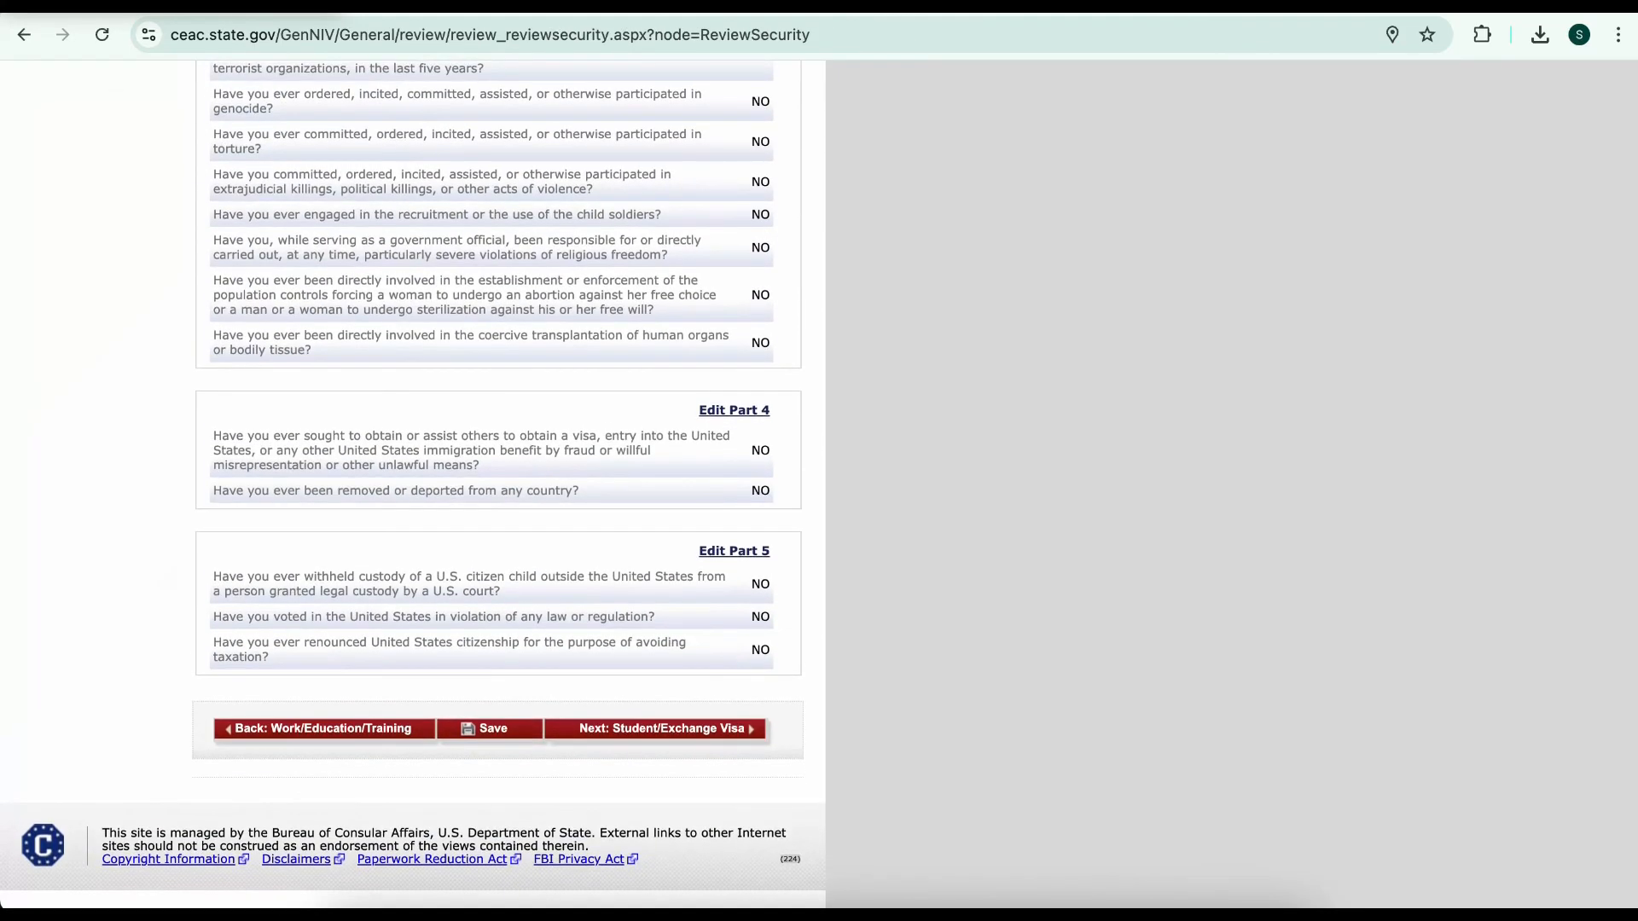
{"action": "left_click", "coordinate": [655, 728]}
{"action": "scroll", "coordinate": [413, 484], "scroll_direction": "down", "scroll_amount": 13}
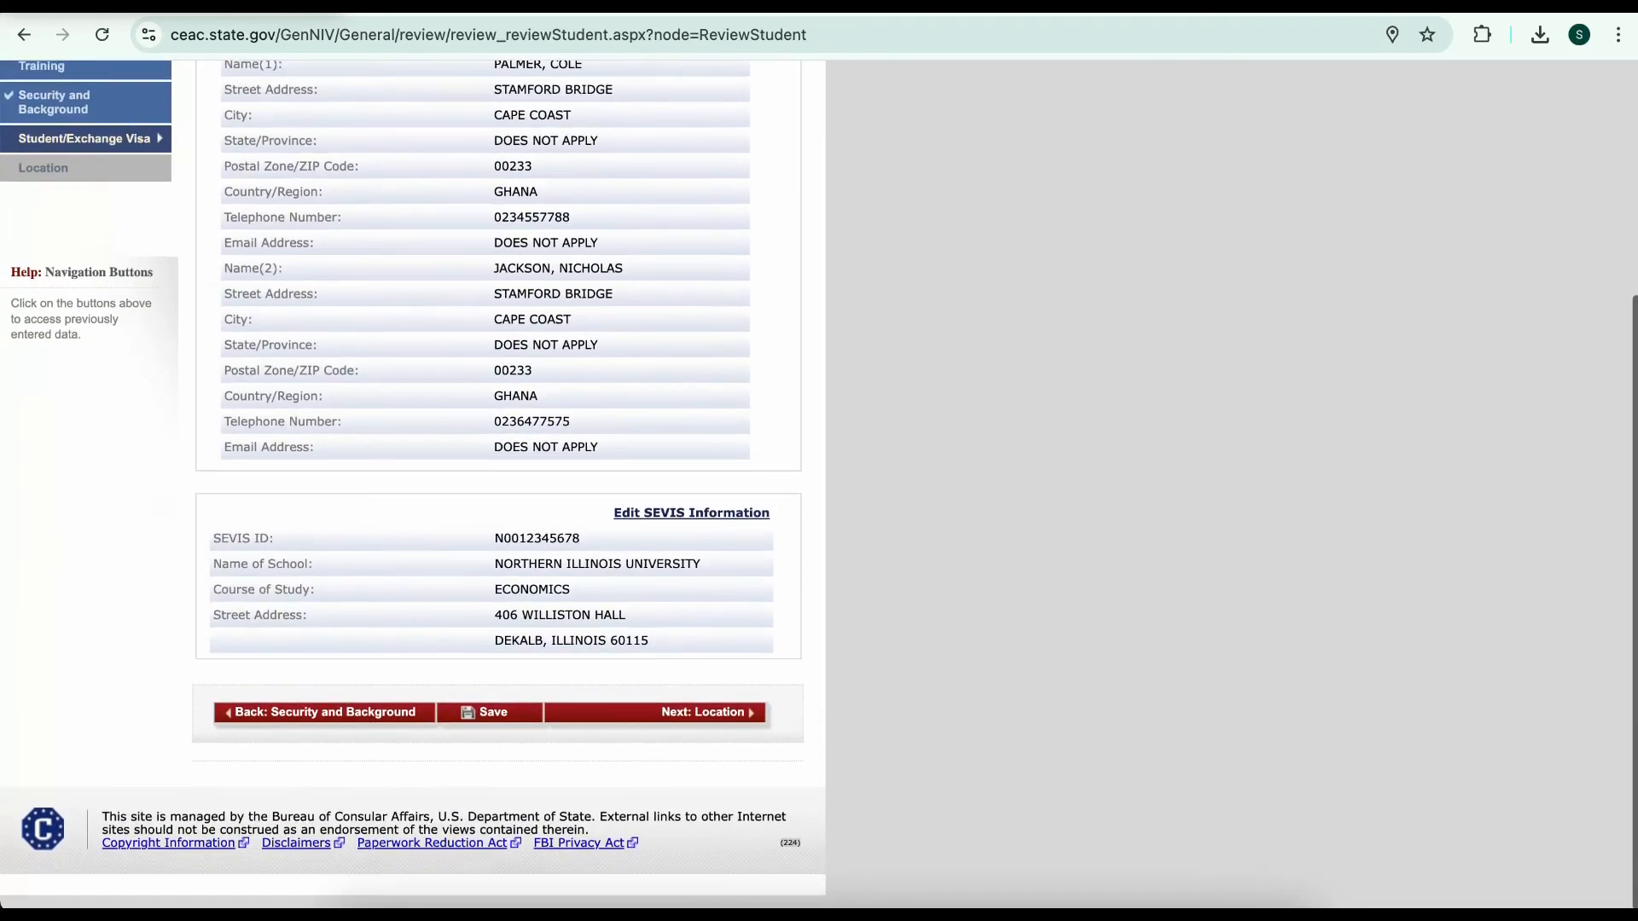
{"action": "left_click", "coordinate": [655, 728]}
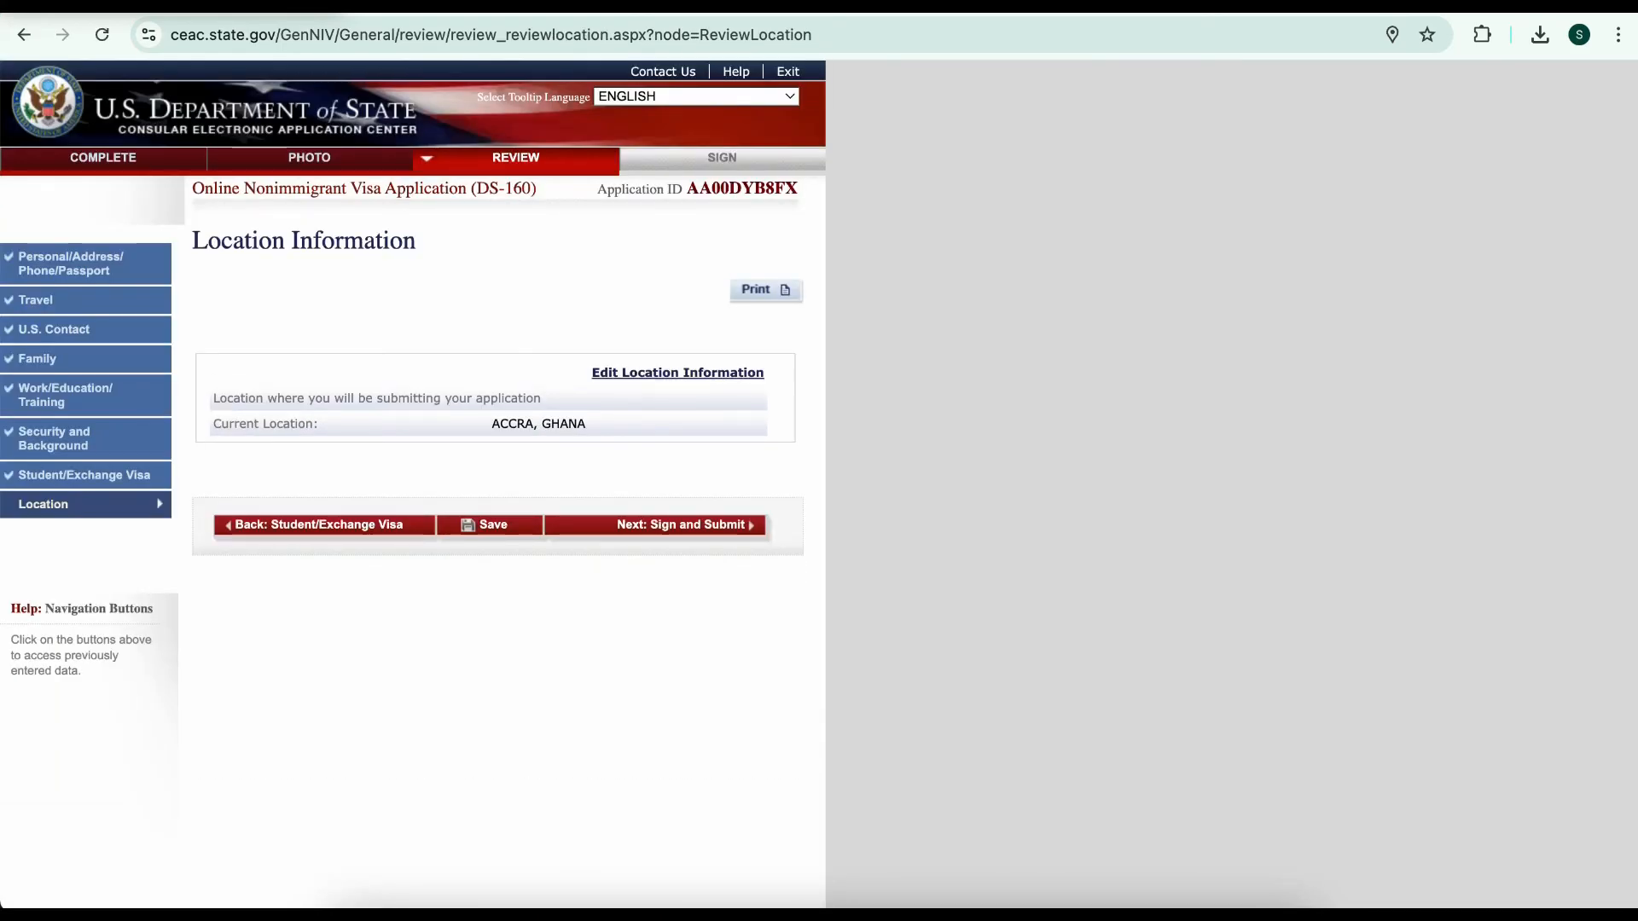
{"action": "left_click_drag", "start_coordinate": [492, 423], "coordinate": [586, 424]}
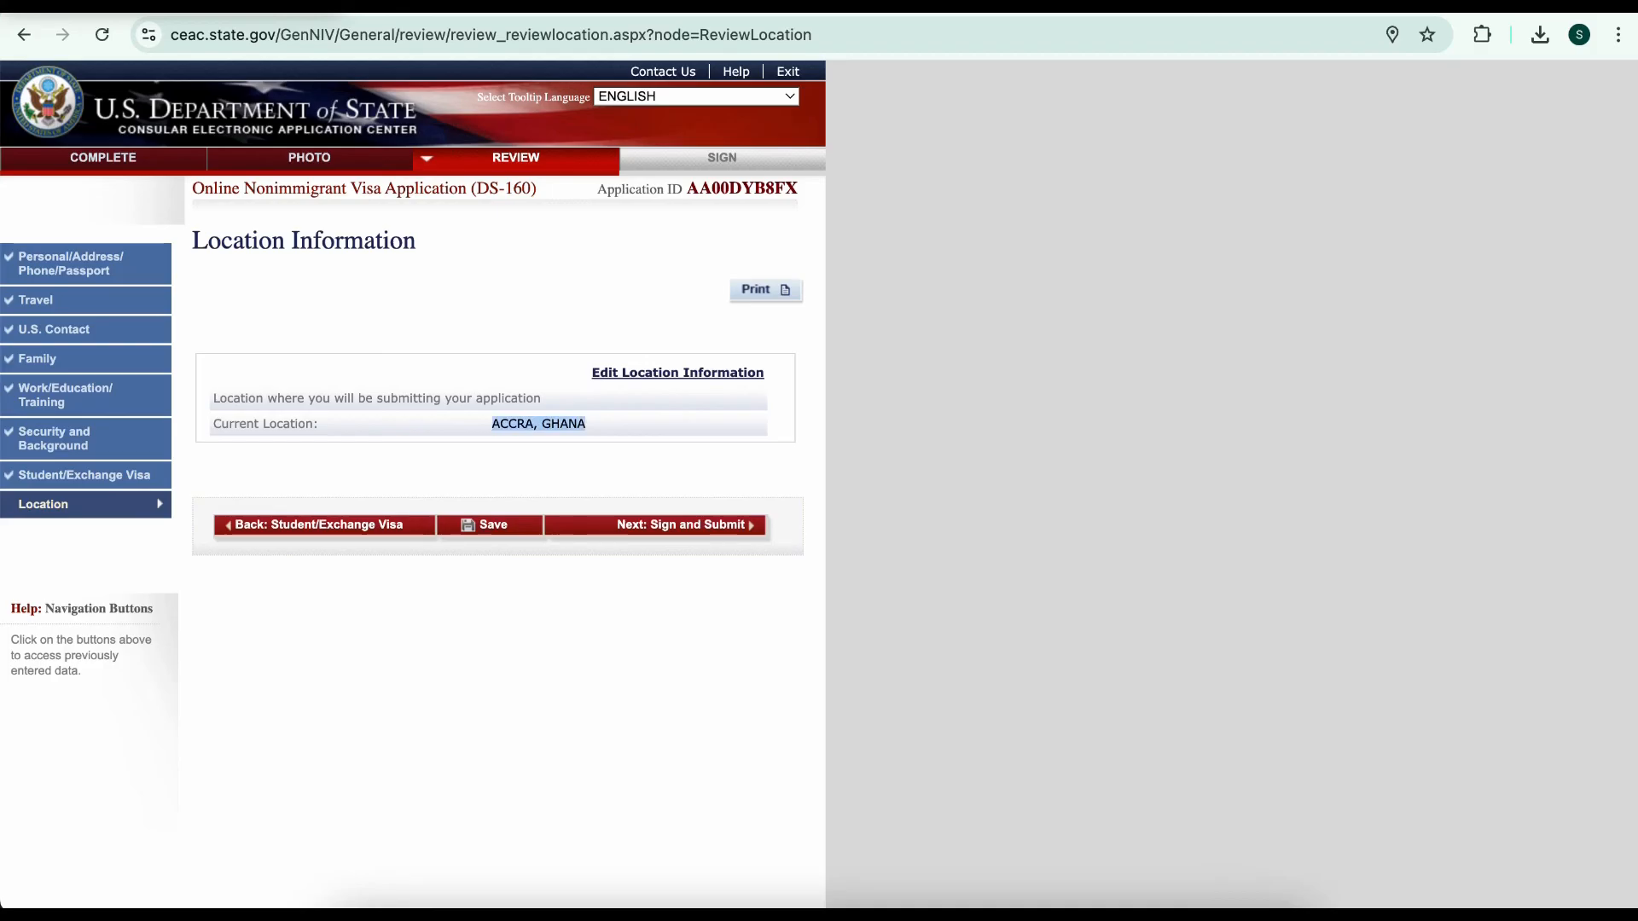
{"action": "left_click", "coordinate": [655, 525]}
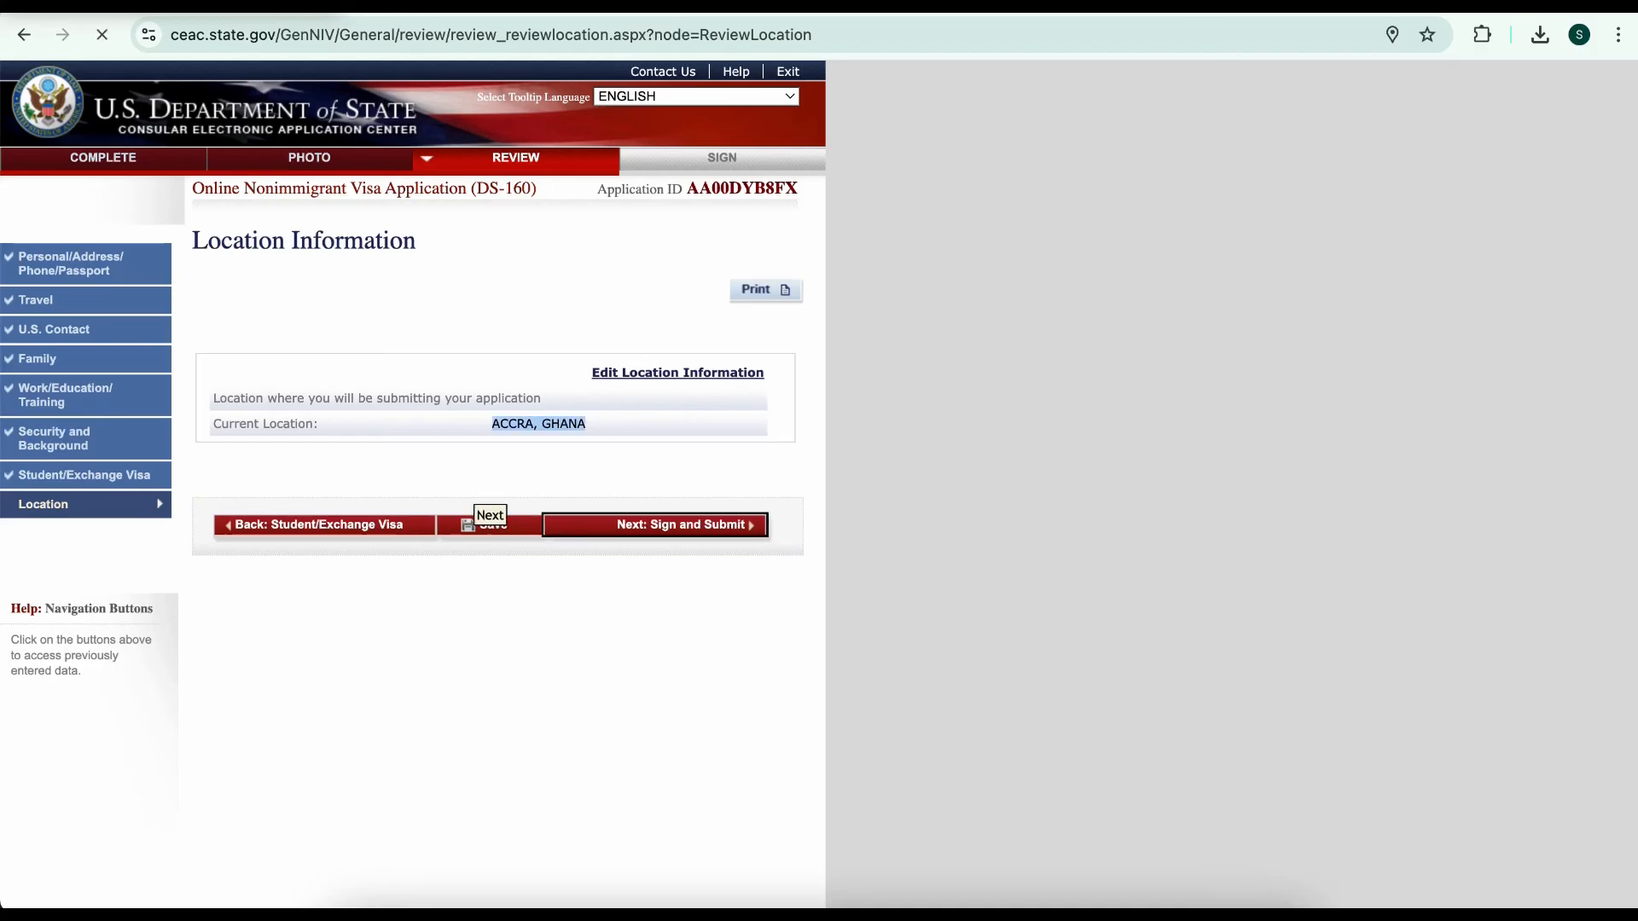
{"action": "scroll", "coordinate": [494, 477], "scroll_direction": "down", "scroll_amount": 15}
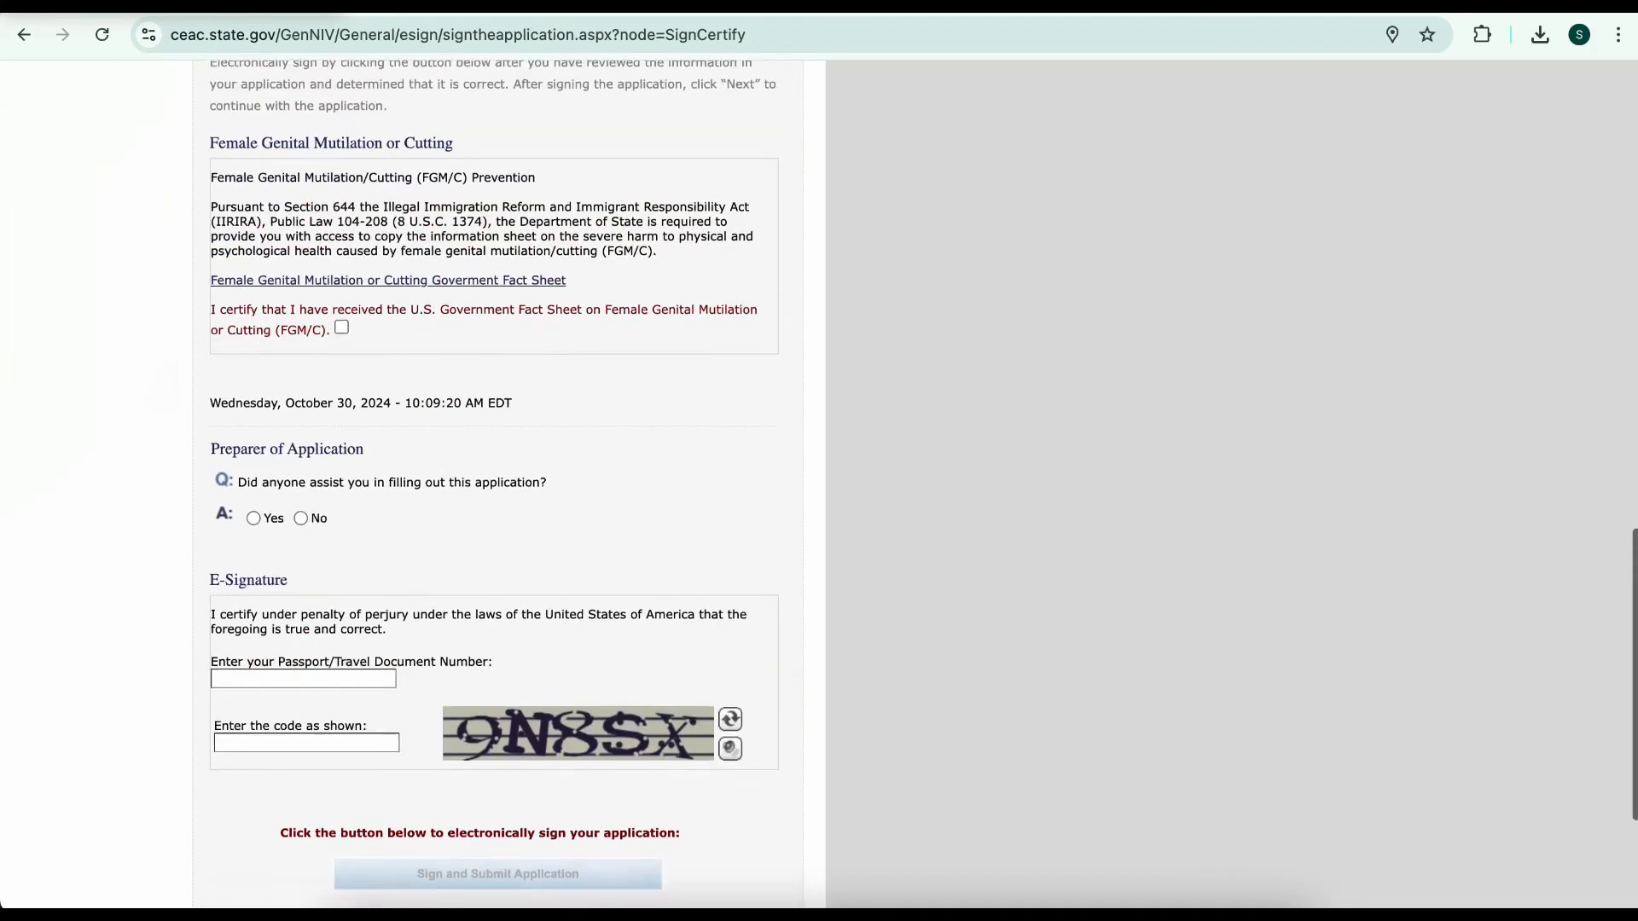
Certify receipt of the FGM/C fact sheet and answer No to having a preparer
{"action": "scroll", "coordinate": [494, 478], "scroll_direction": "up", "scroll_amount": 1}
{"action": "left_click", "coordinate": [341, 344]}
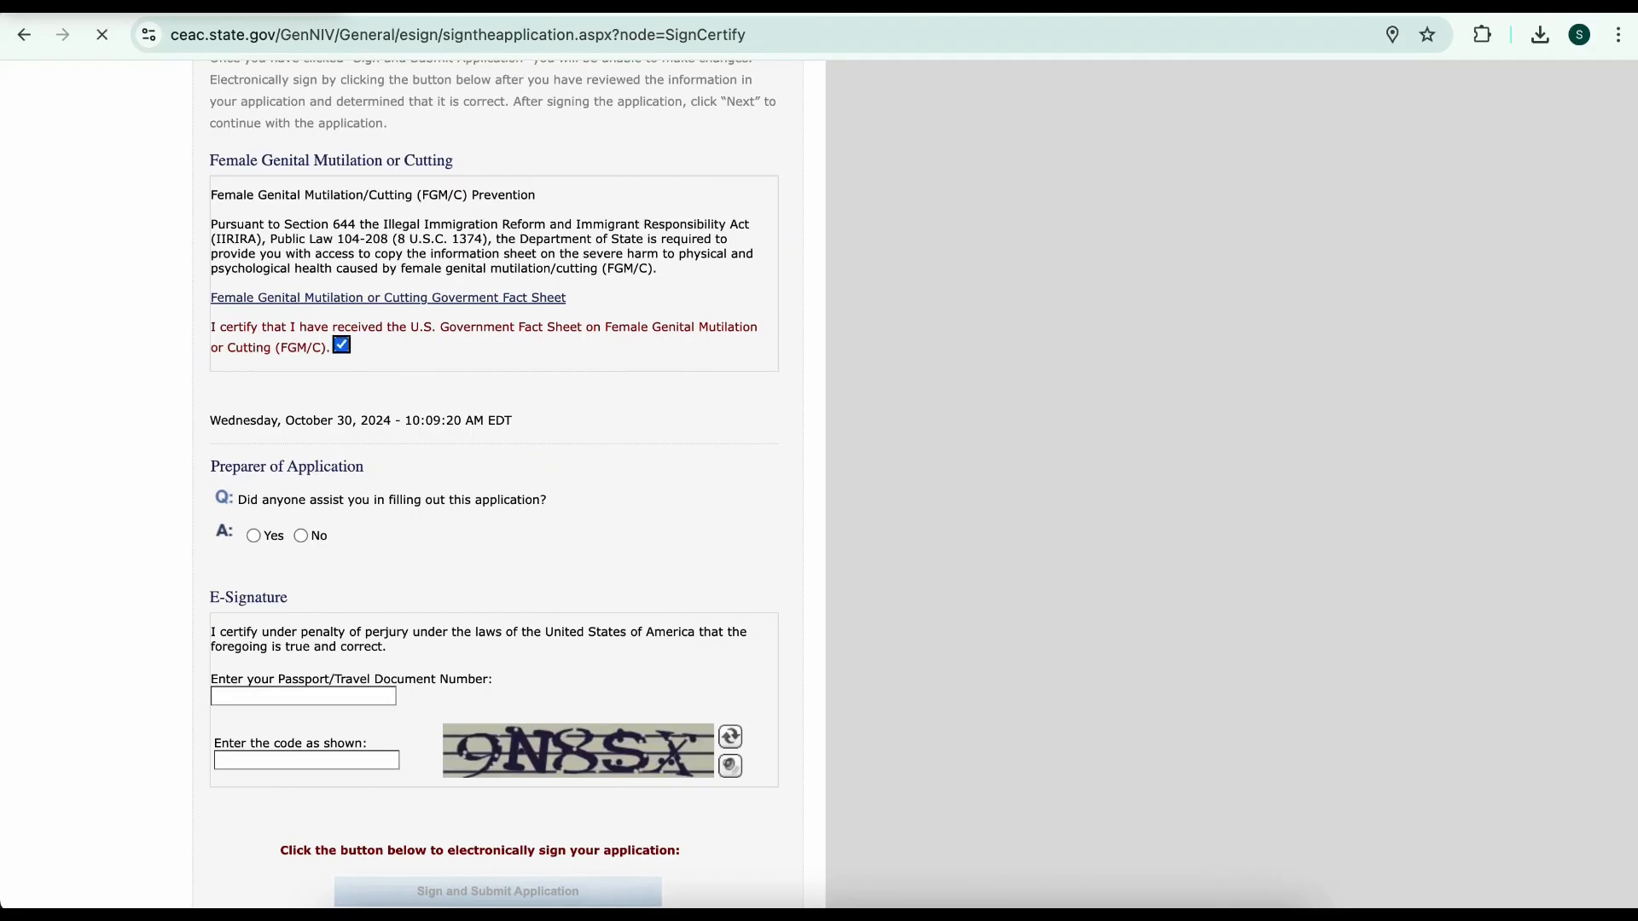
{"action": "scroll", "coordinate": [495, 477], "scroll_direction": "down", "scroll_amount": 2}
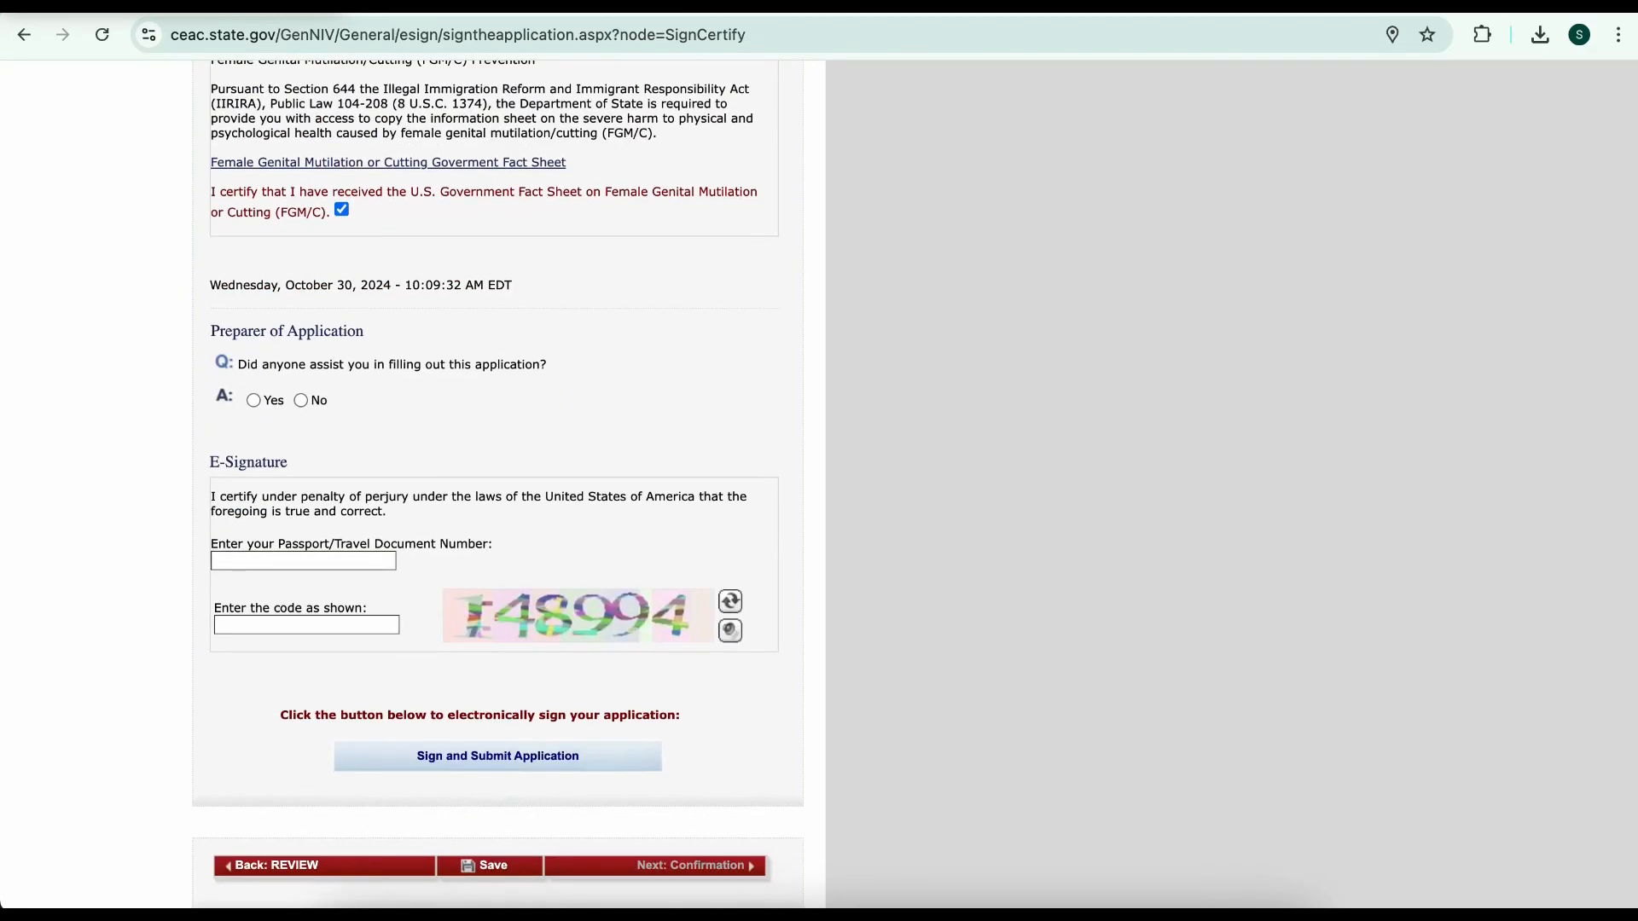
{"action": "left_click", "coordinate": [300, 400]}
{"action": "scroll", "coordinate": [494, 478], "scroll_direction": "down", "scroll_amount": 2}
Enter the passport number and verification code, e-sign and submit, then view the Confirmation page
{"action": "key", "text": "Tab"}
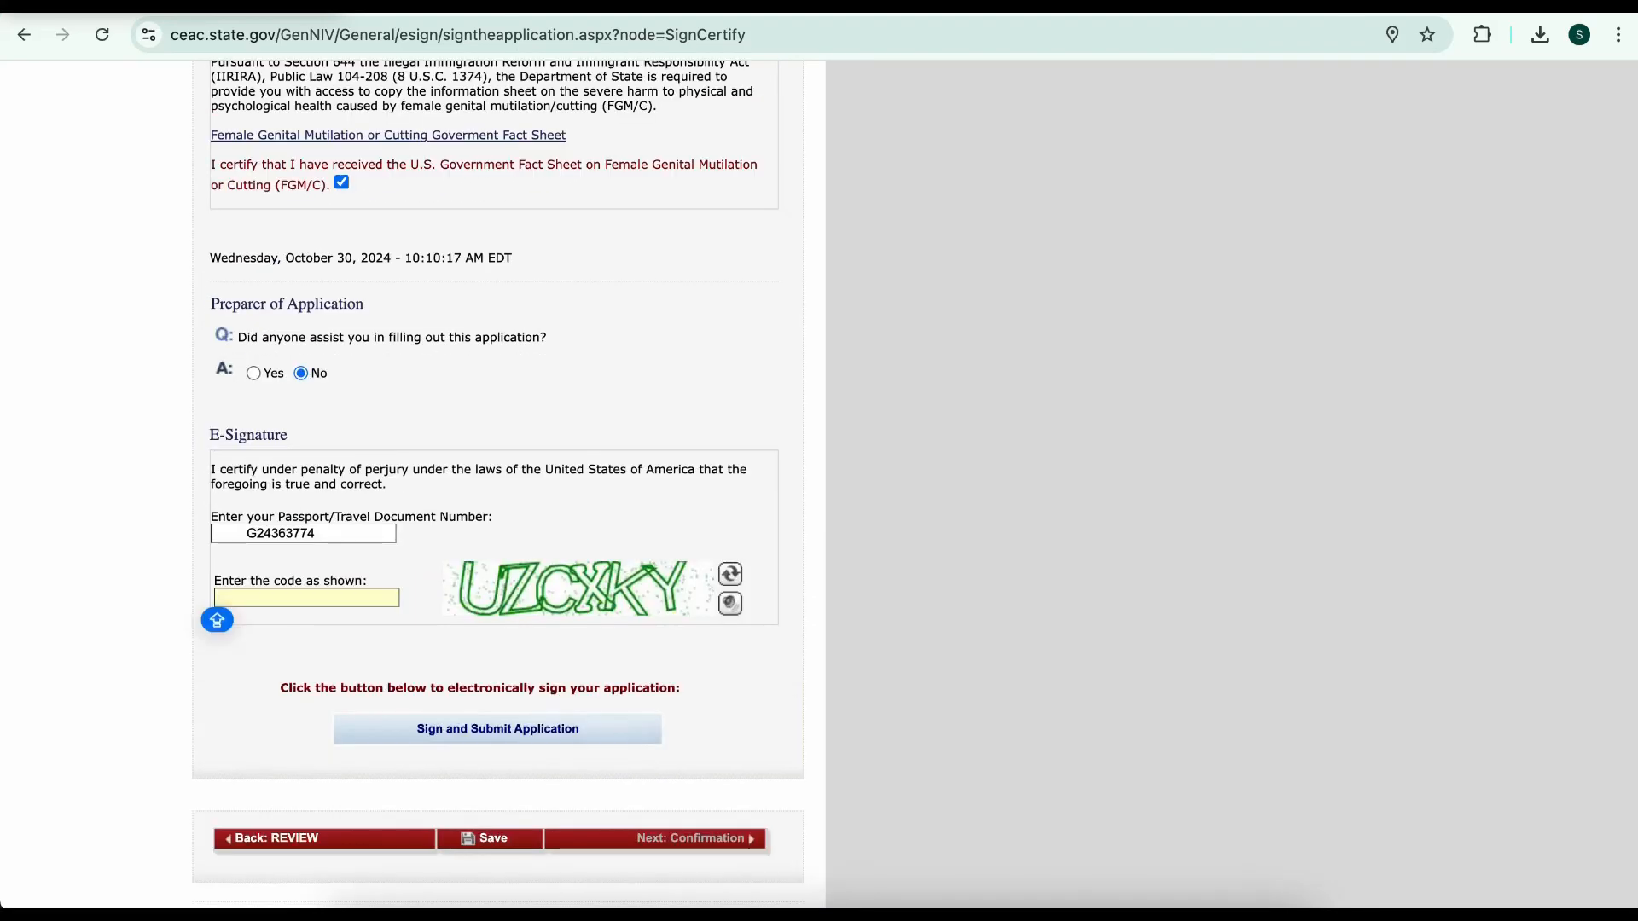
{"action": "type", "text": "X"}
{"action": "type", "text": "CX"}
{"action": "type", "text": "KY"}
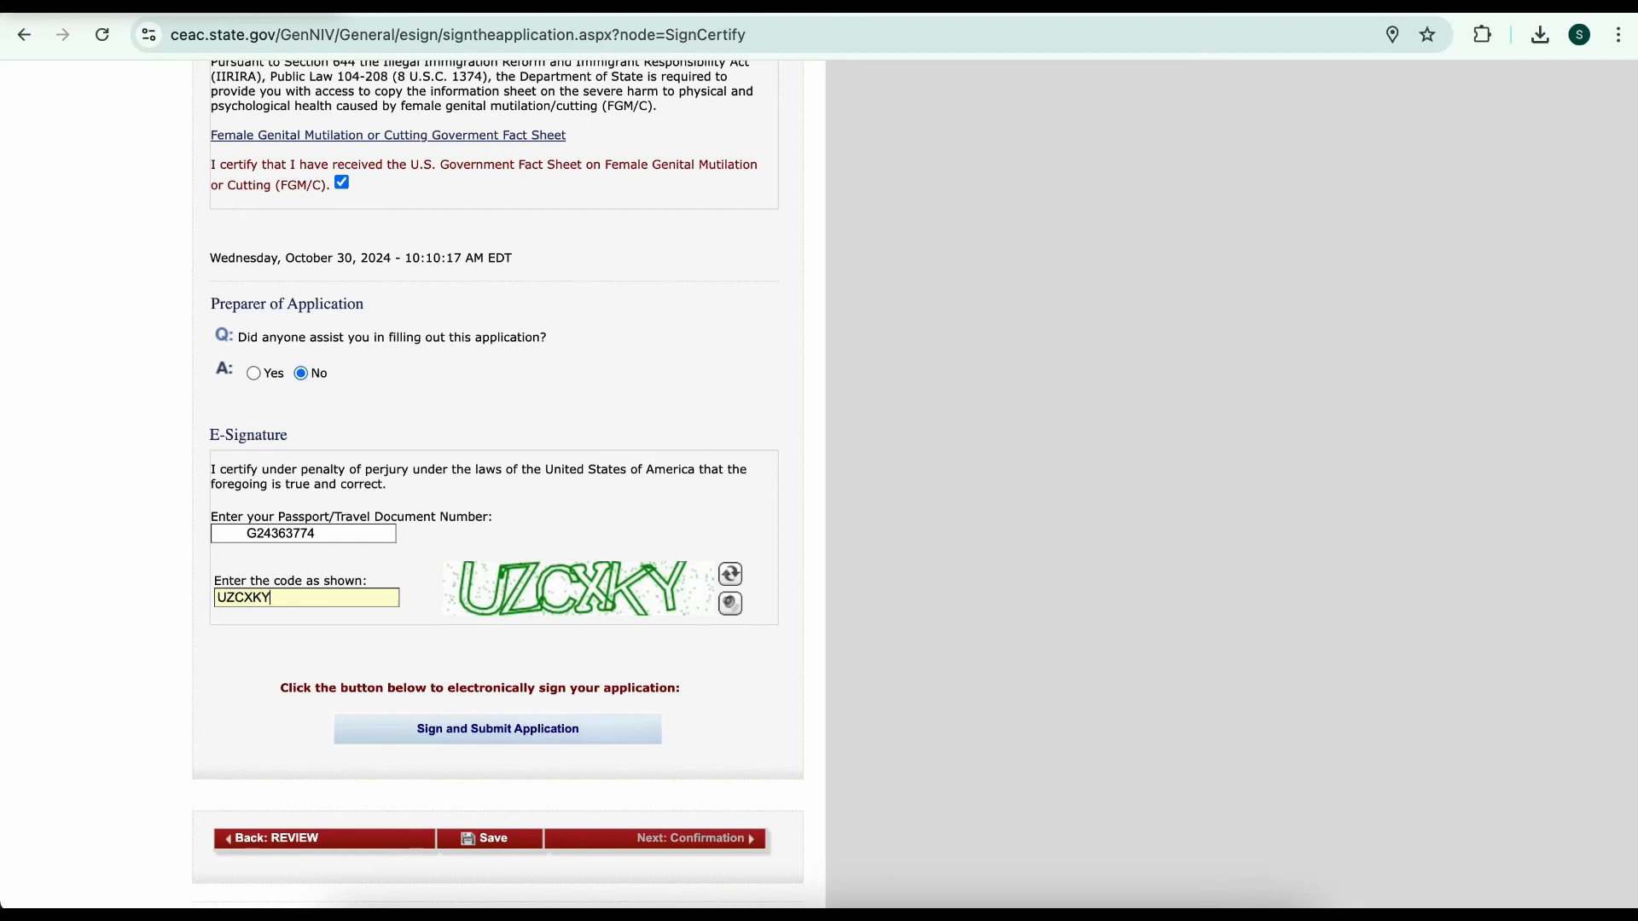
{"action": "key", "text": "Tab"}
{"action": "key", "text": "Return"}
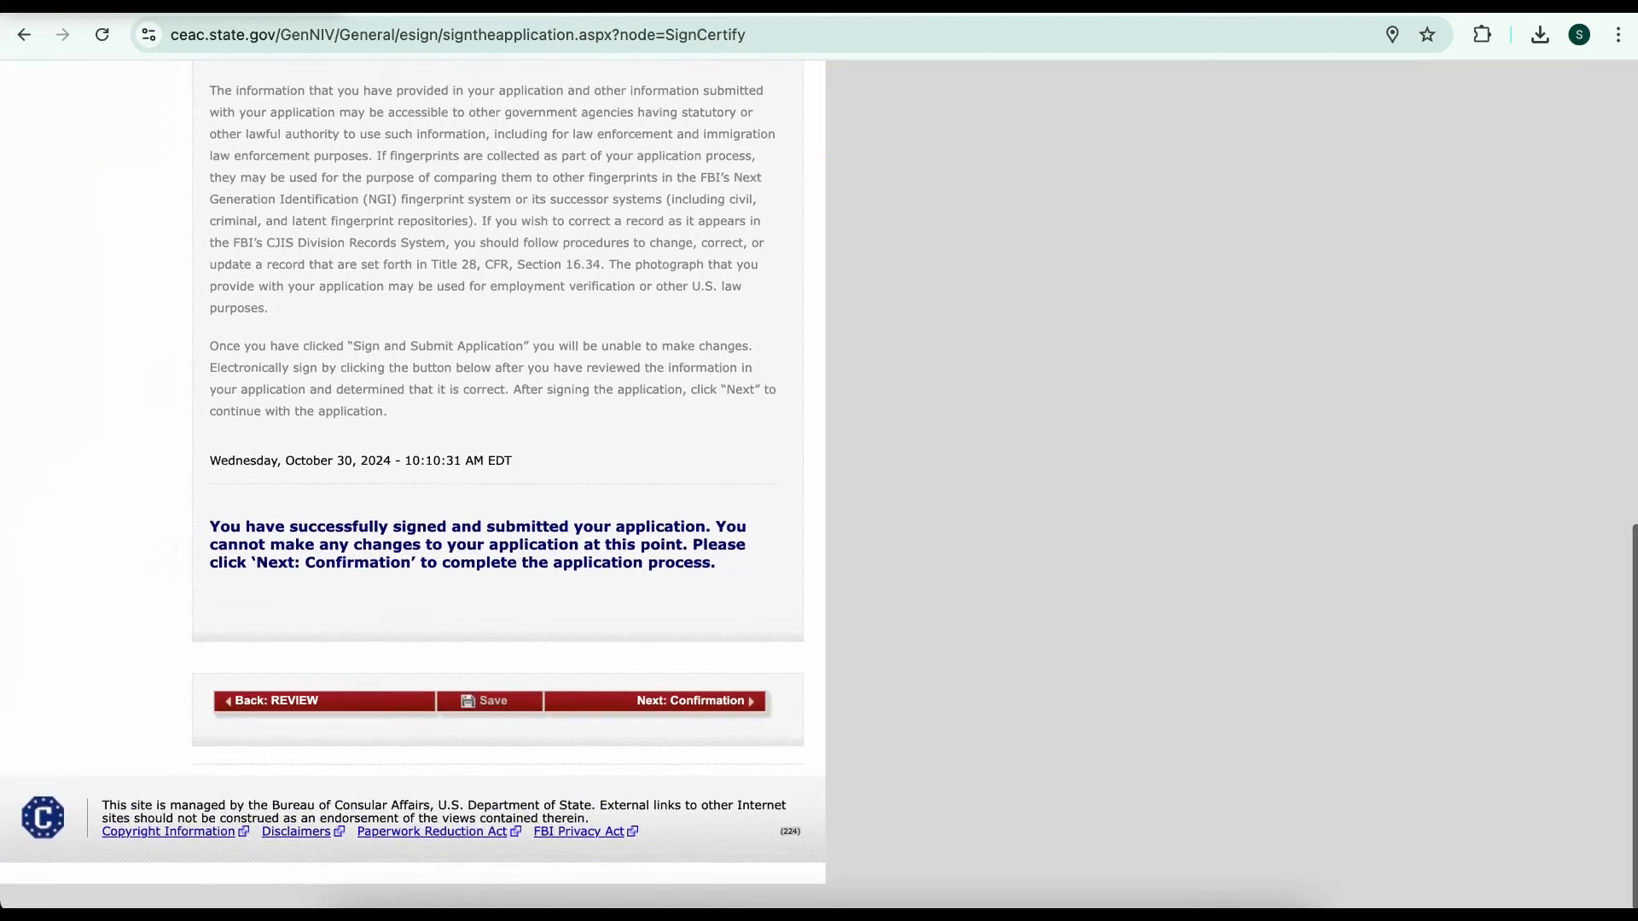
{"action": "left_click", "coordinate": [683, 726]}
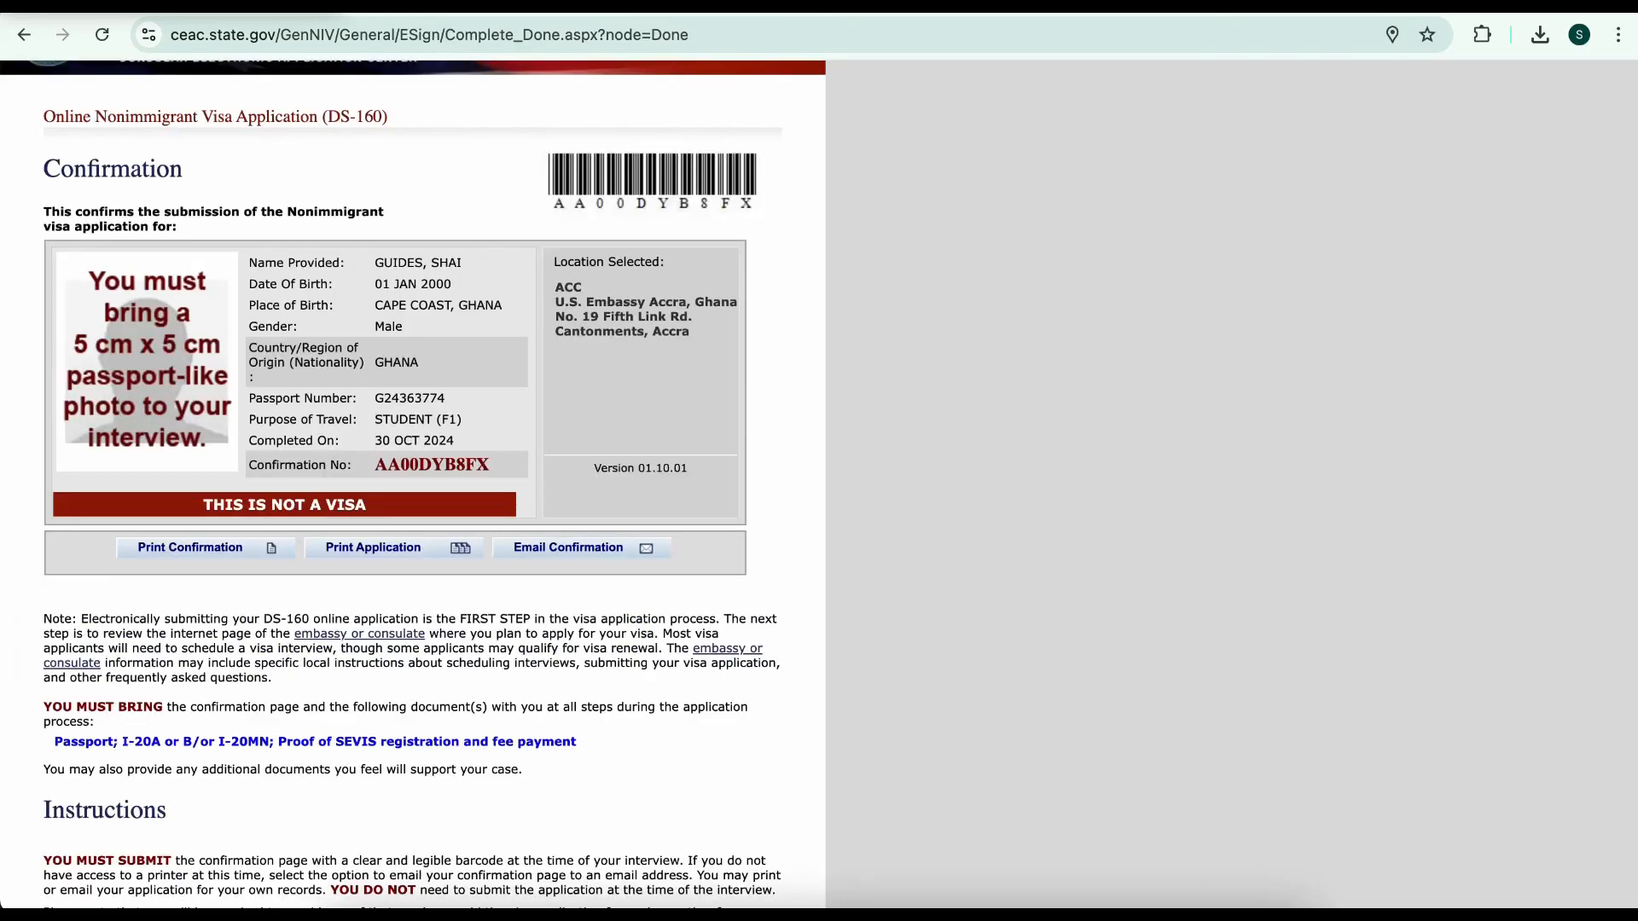
Print the Confirmation page to a PDF using the Save as PDF destination
{"action": "key", "text": "super+p"}
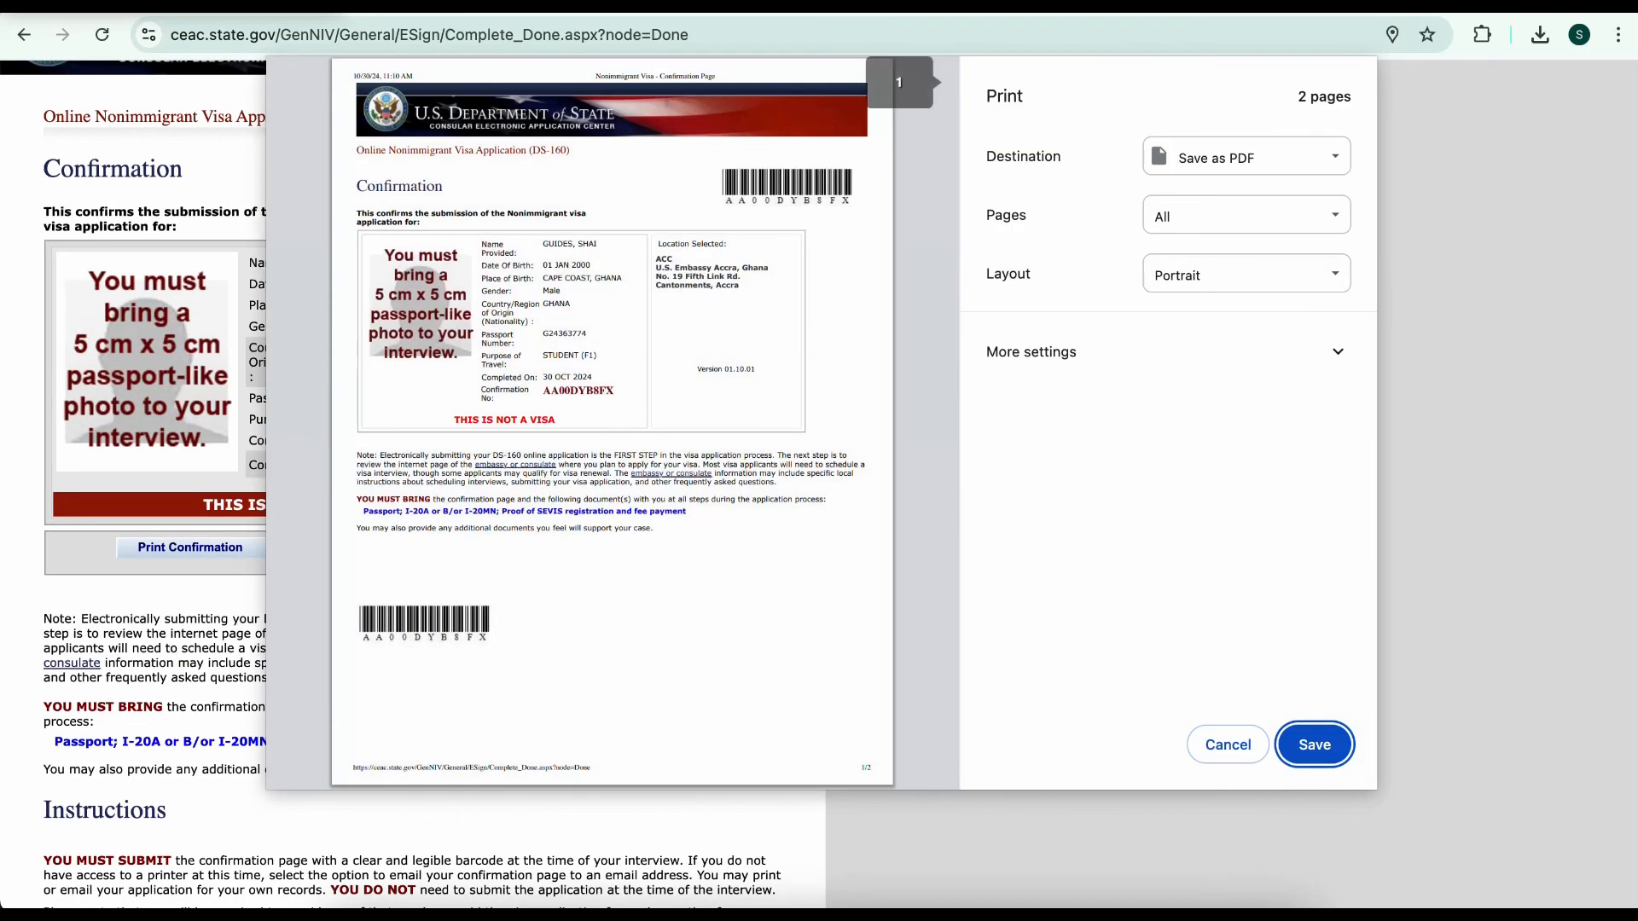
{"action": "key", "text": "Return"}
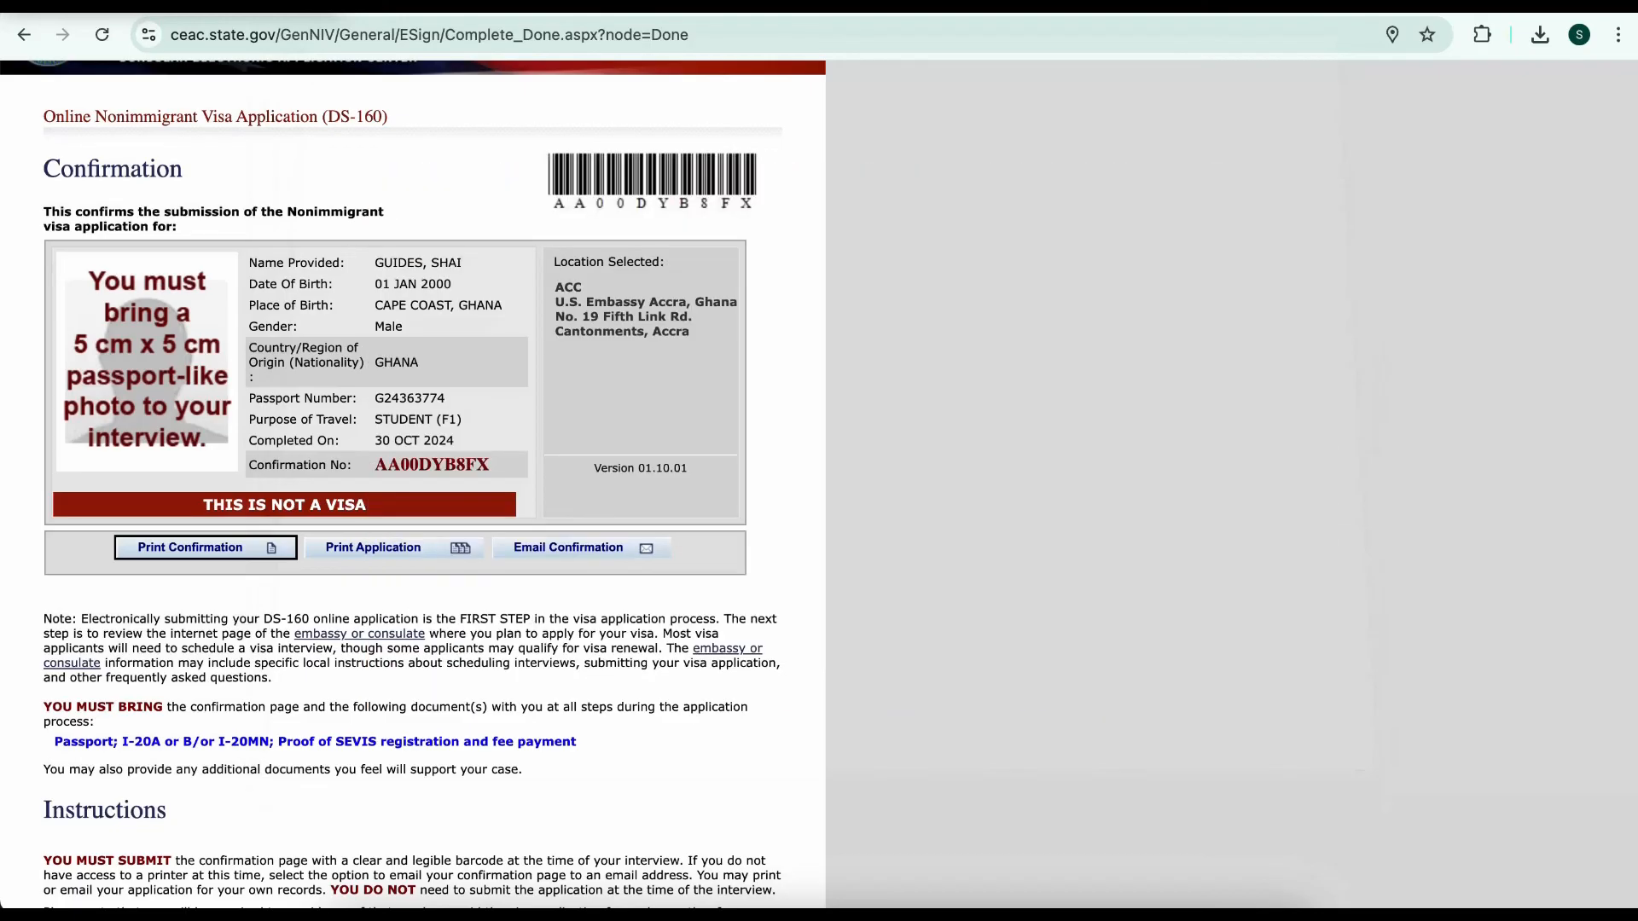
{"action": "scroll", "coordinate": [413, 478], "scroll_direction": "down", "scroll_amount": 9}
{"action": "scroll", "coordinate": [413, 478], "scroll_direction": "up", "scroll_amount": 7}
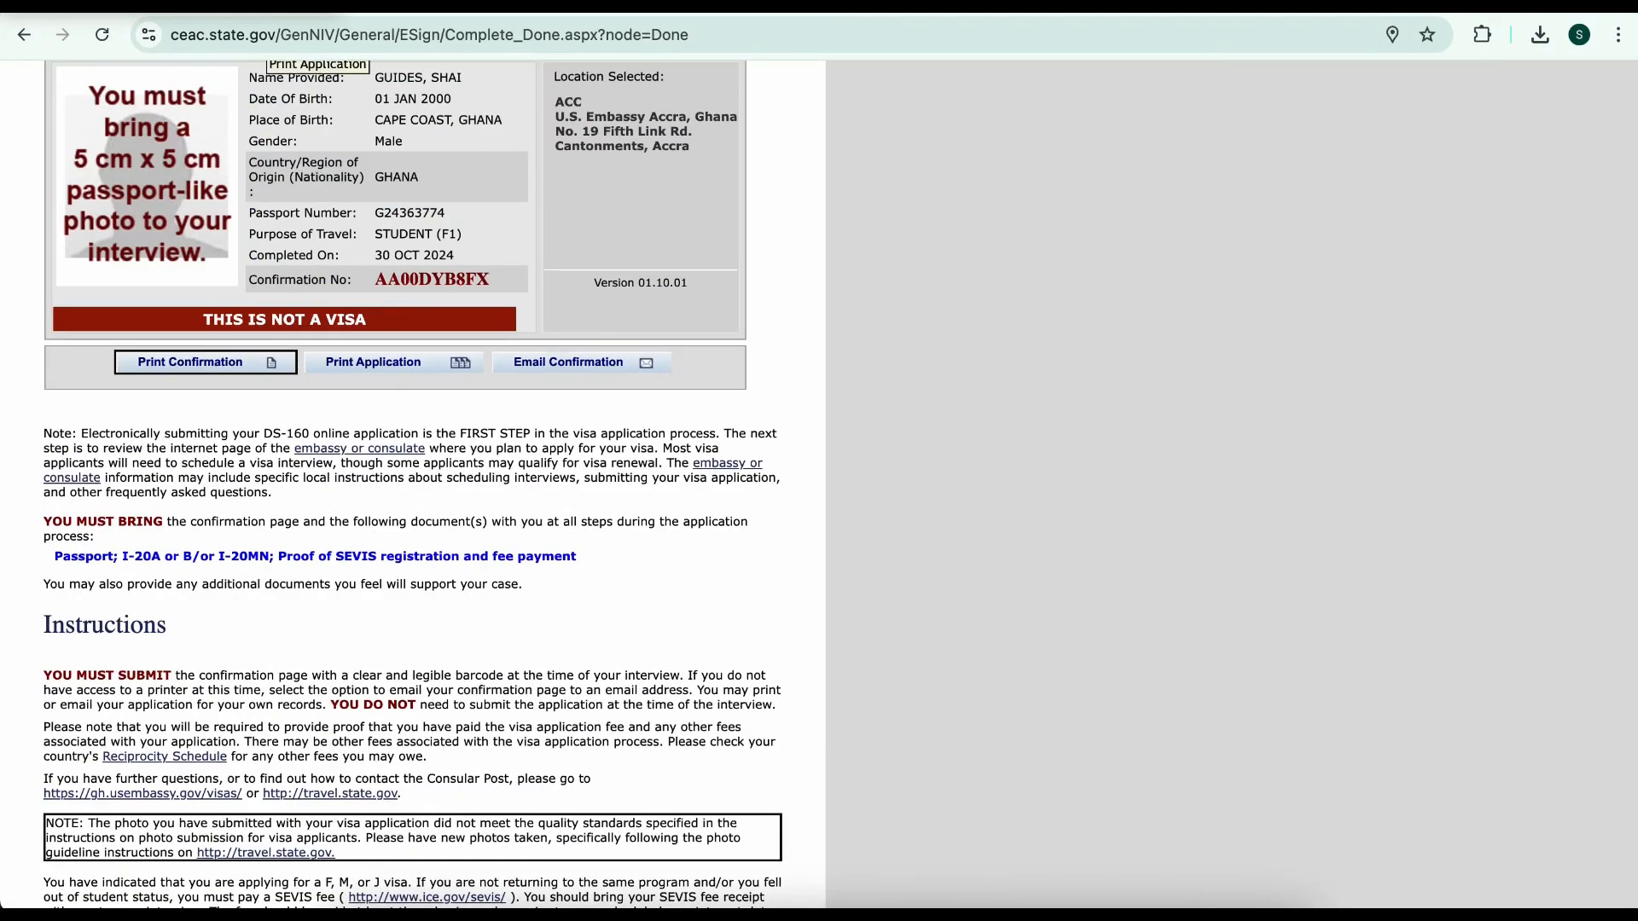
Open the printable full DS-160 application, scroll through it, and save it as a 7-page PDF
{"action": "left_click", "coordinate": [393, 362]}
{"action": "scroll", "coordinate": [393, 362], "scroll_direction": "down", "scroll_amount": 20}
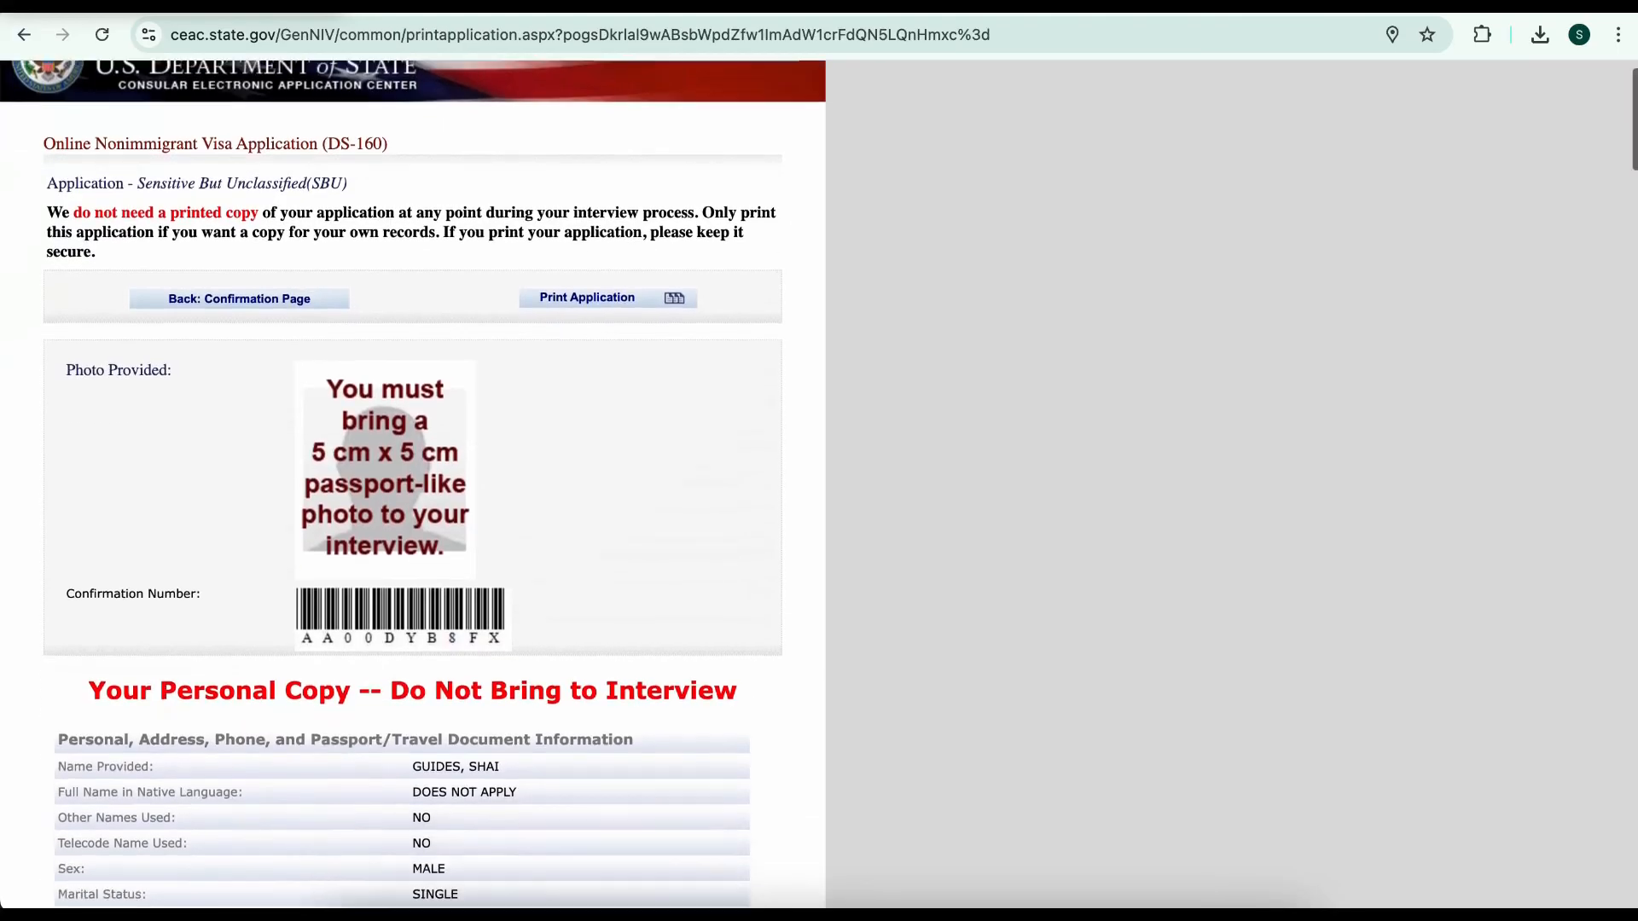
{"action": "scroll", "coordinate": [412, 480], "scroll_direction": "down", "scroll_amount": 20}
{"action": "scroll", "coordinate": [413, 479], "scroll_direction": "up", "scroll_amount": 15}
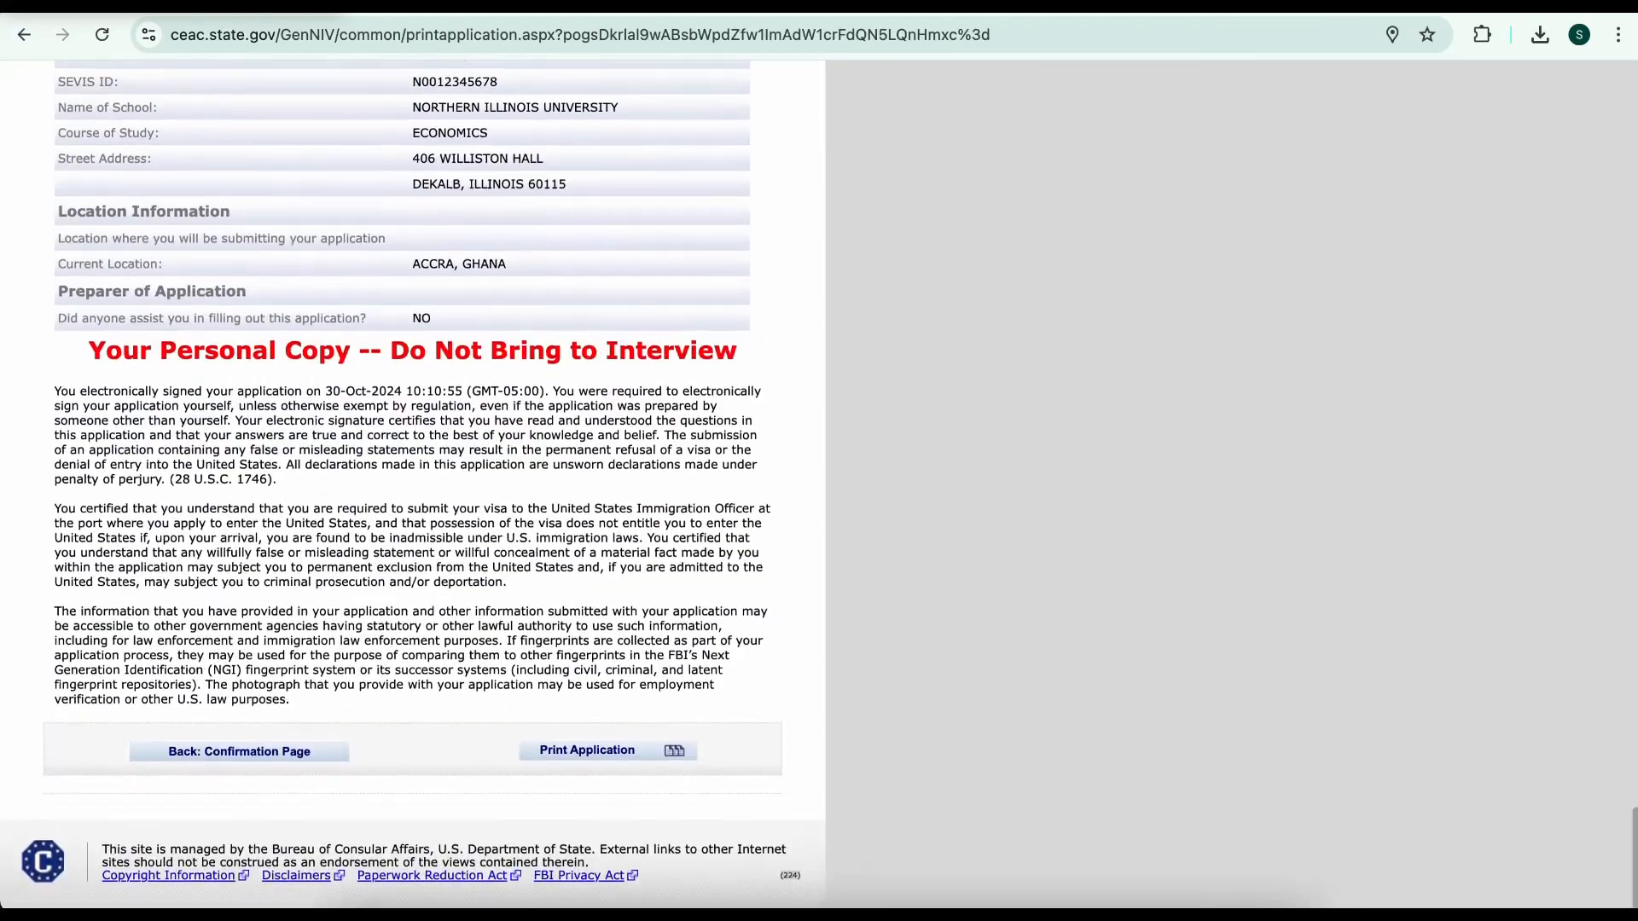
{"action": "scroll", "coordinate": [413, 479], "scroll_direction": "up", "scroll_amount": 20}
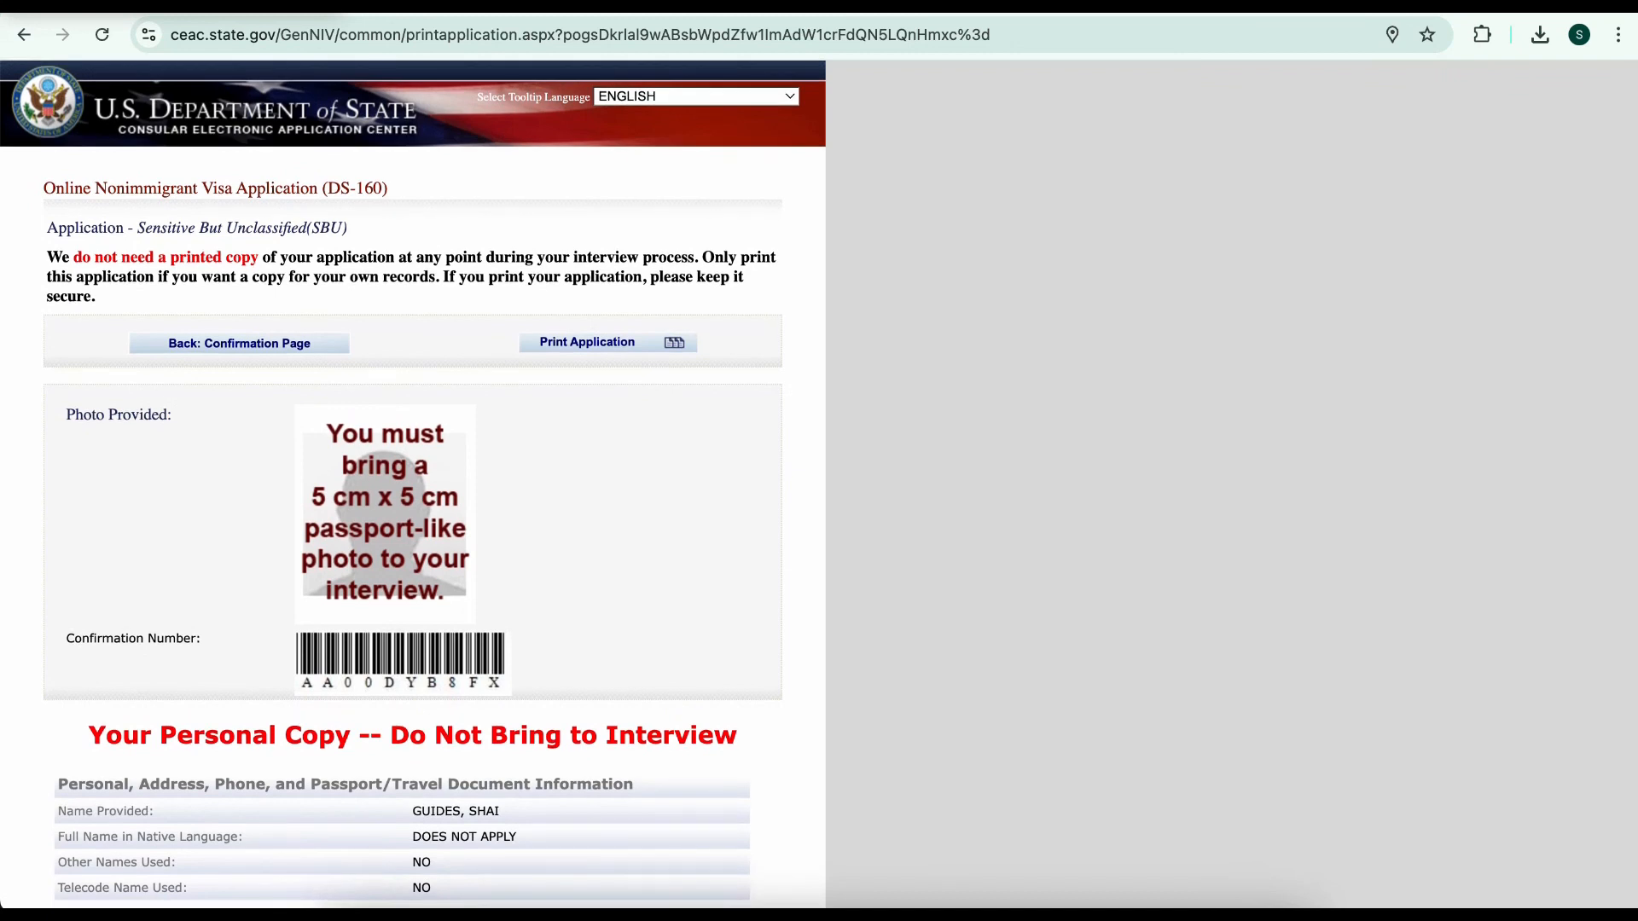
{"action": "scroll", "coordinate": [413, 479], "scroll_direction": "down", "scroll_amount": 10}
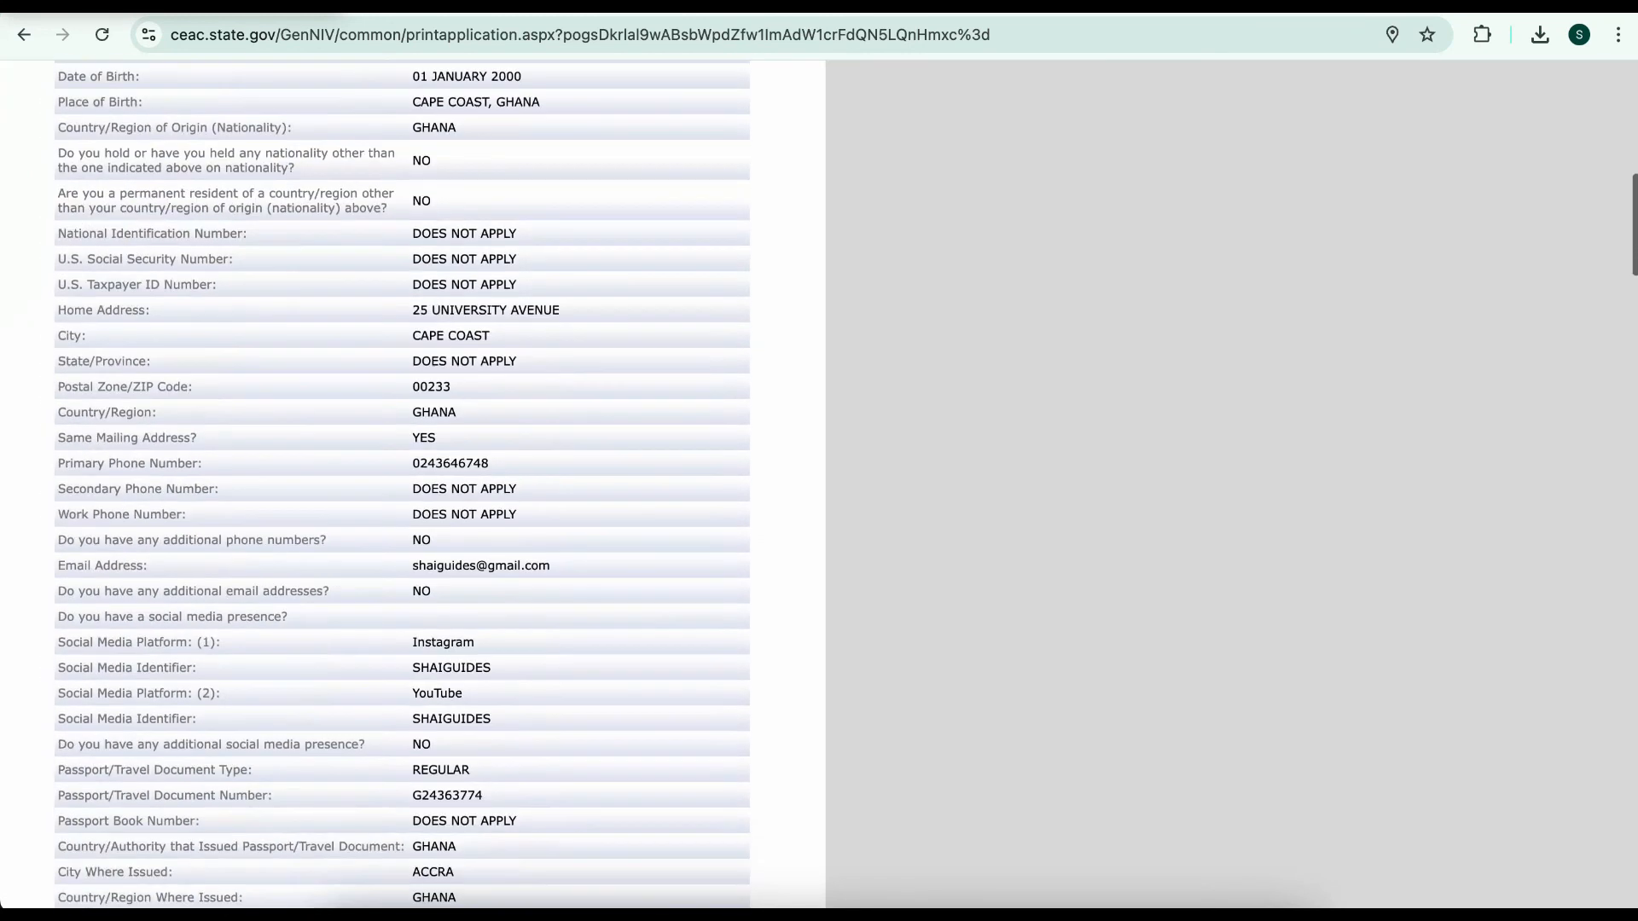
{"action": "scroll", "coordinate": [413, 479], "scroll_direction": "up", "scroll_amount": 10}
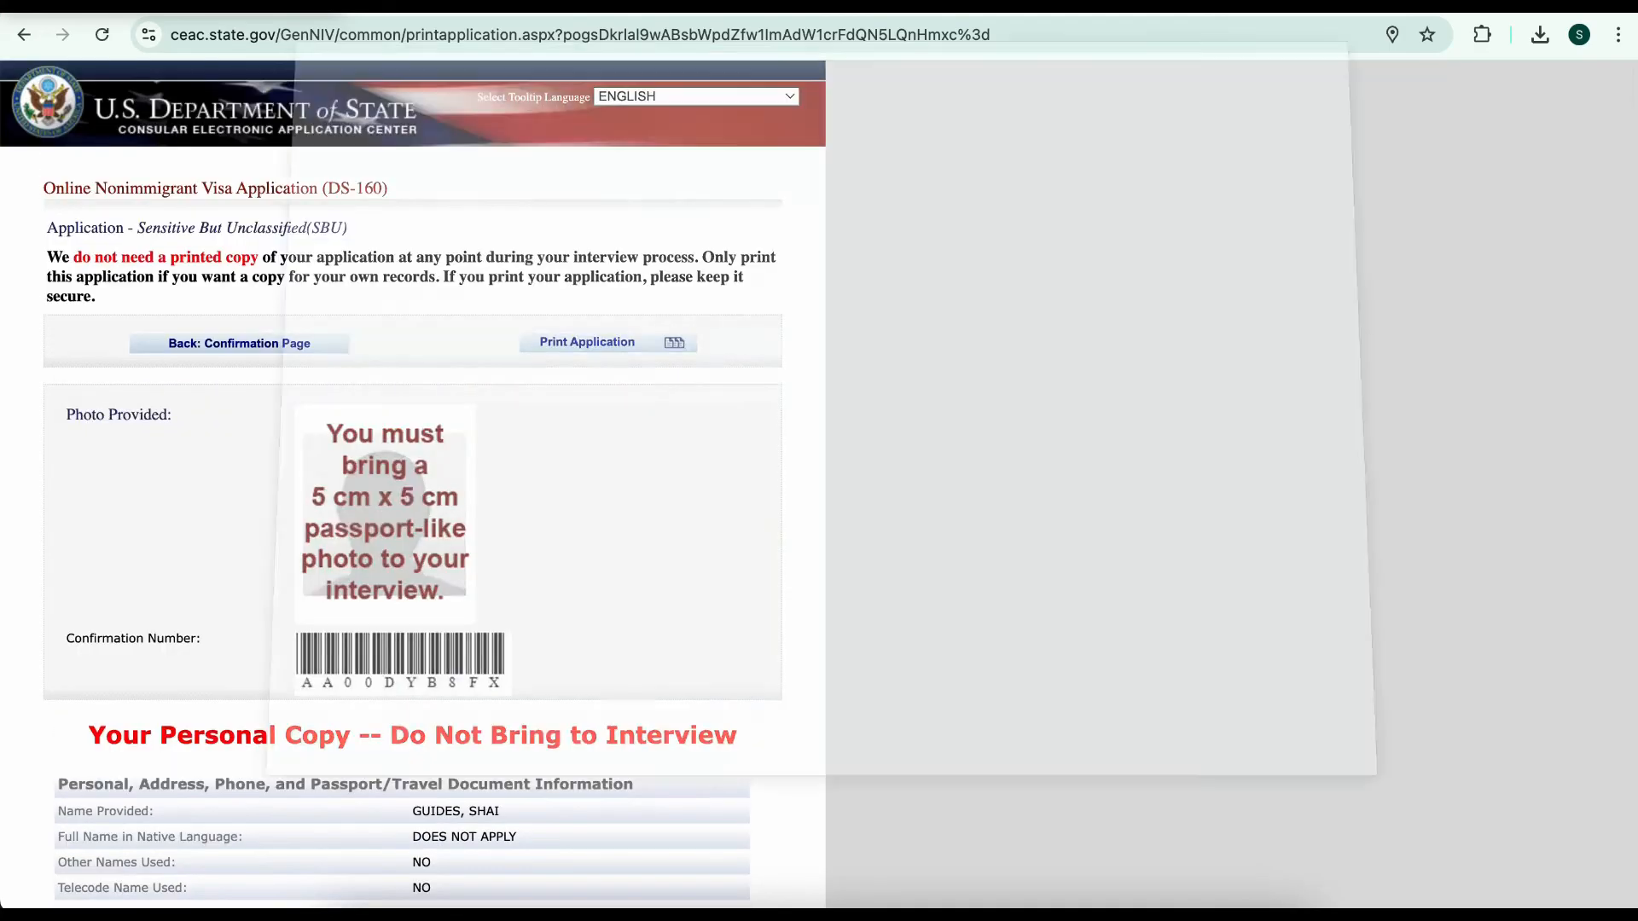
{"action": "scroll", "coordinate": [612, 426], "scroll_direction": "down", "scroll_amount": 20}
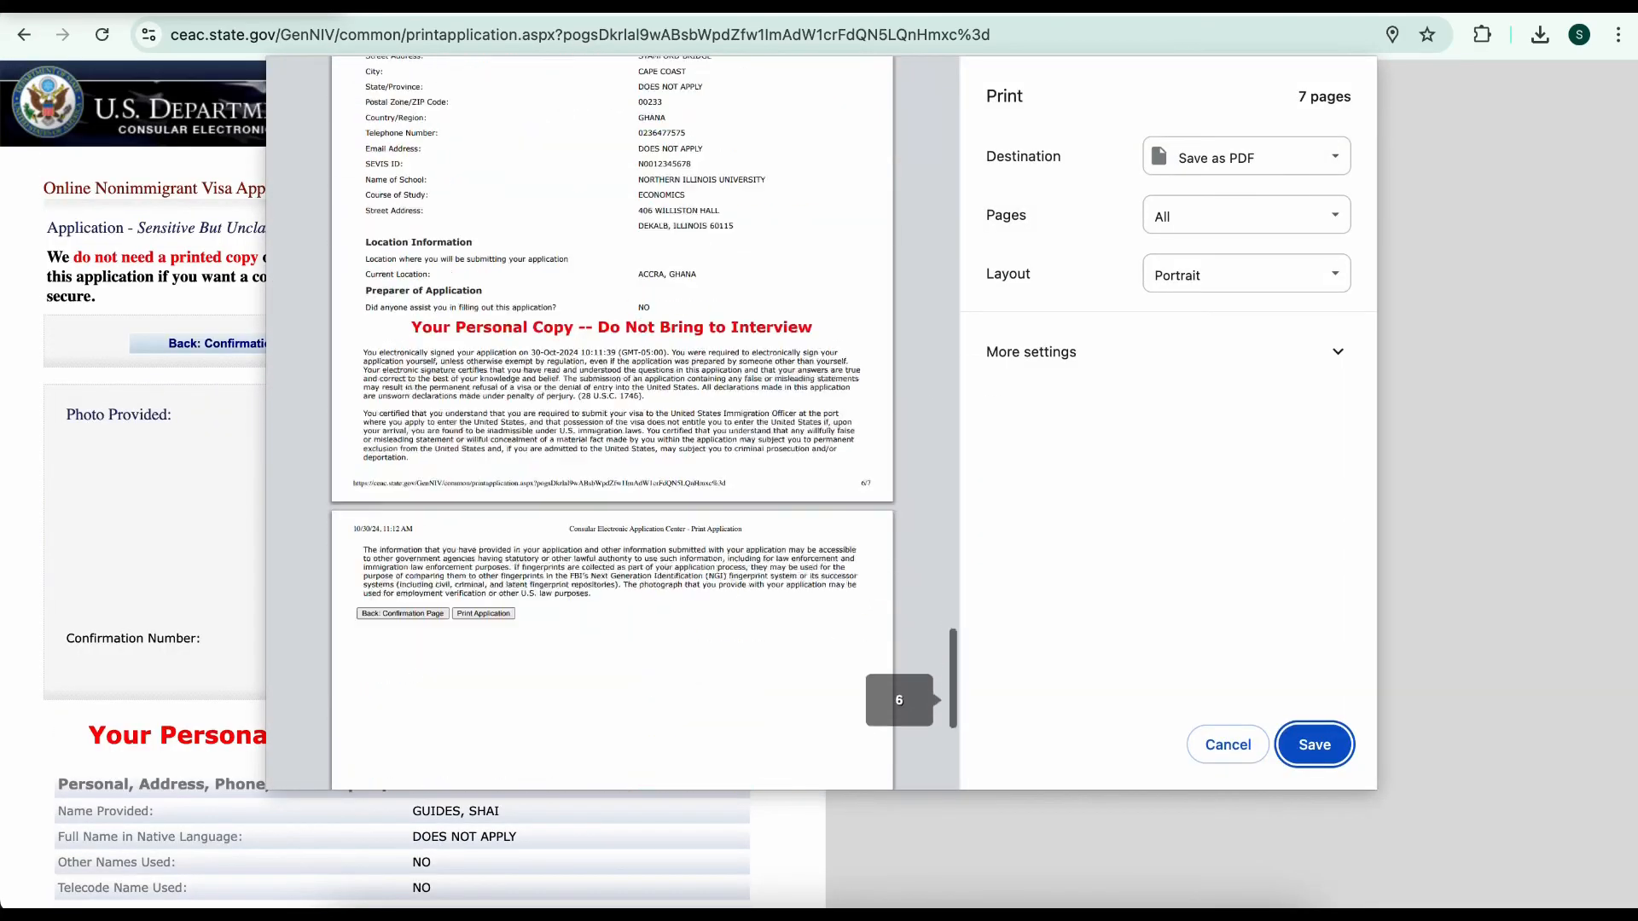
{"action": "scroll", "coordinate": [611, 427], "scroll_direction": "down", "scroll_amount": 5}
{"action": "left_click", "coordinate": [1315, 744]}
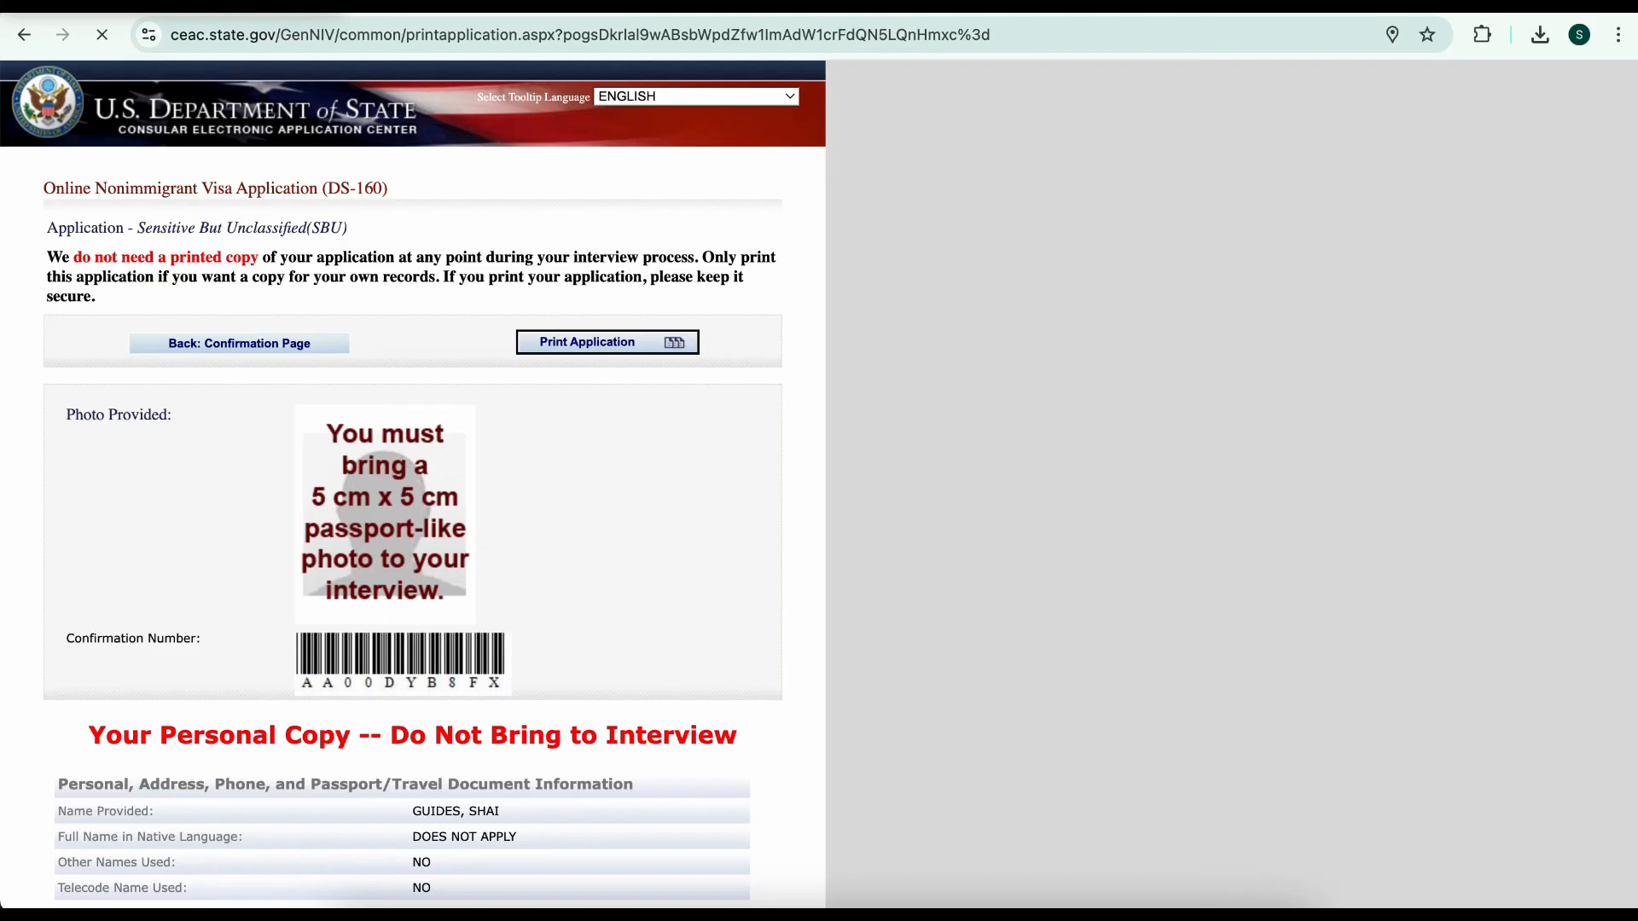
{"action": "scroll", "coordinate": [413, 512], "scroll_direction": "down", "scroll_amount": 1}
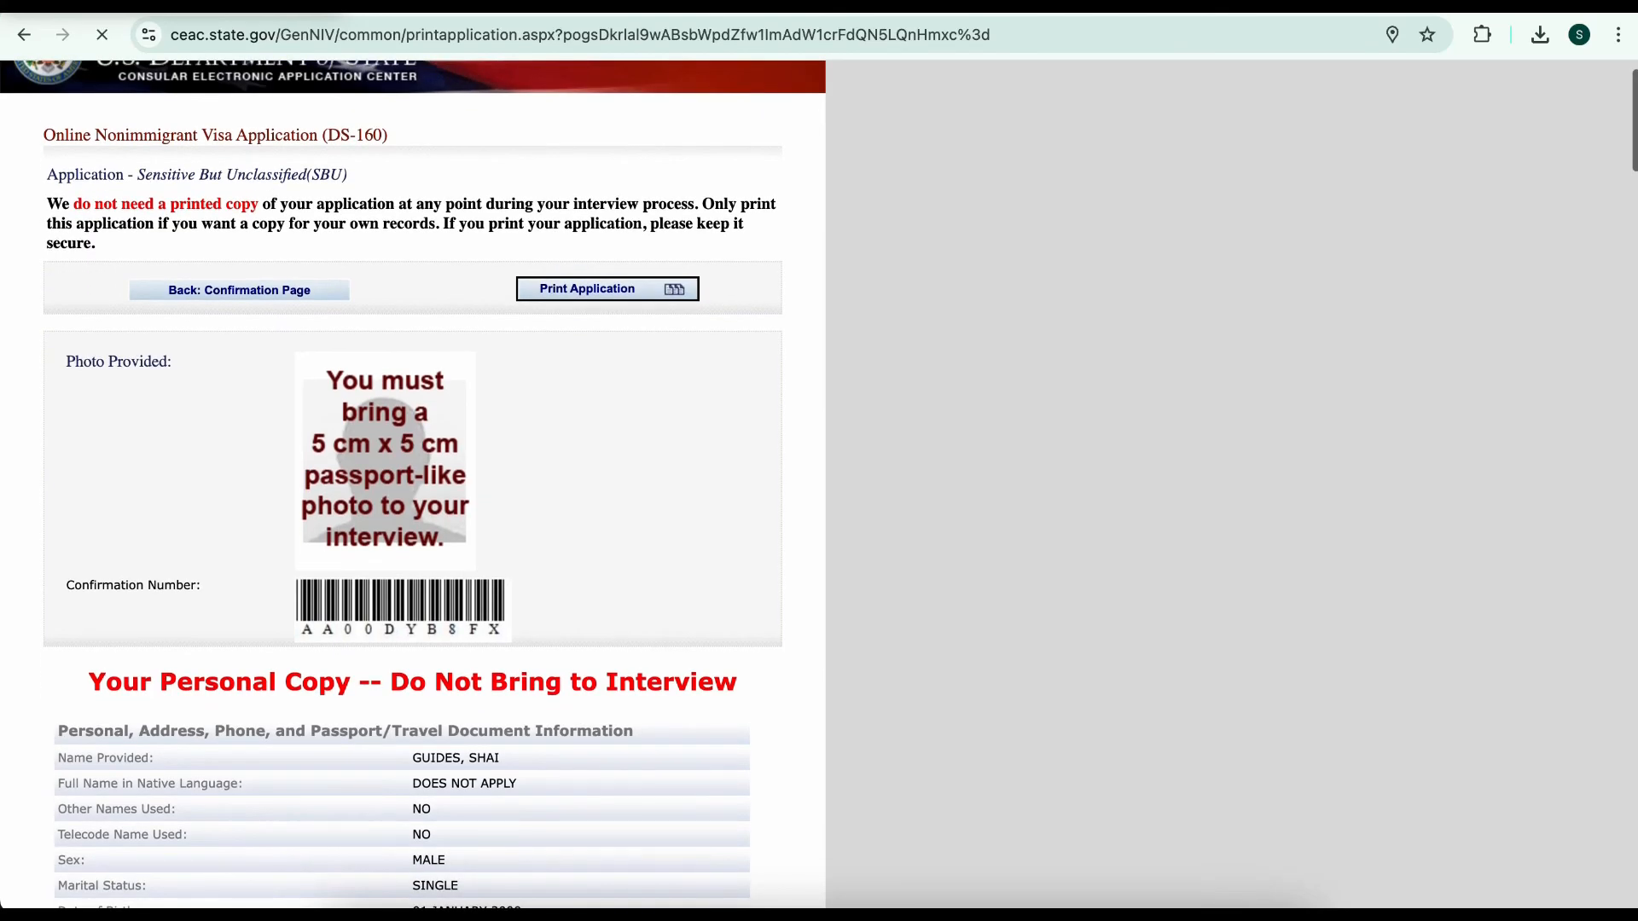